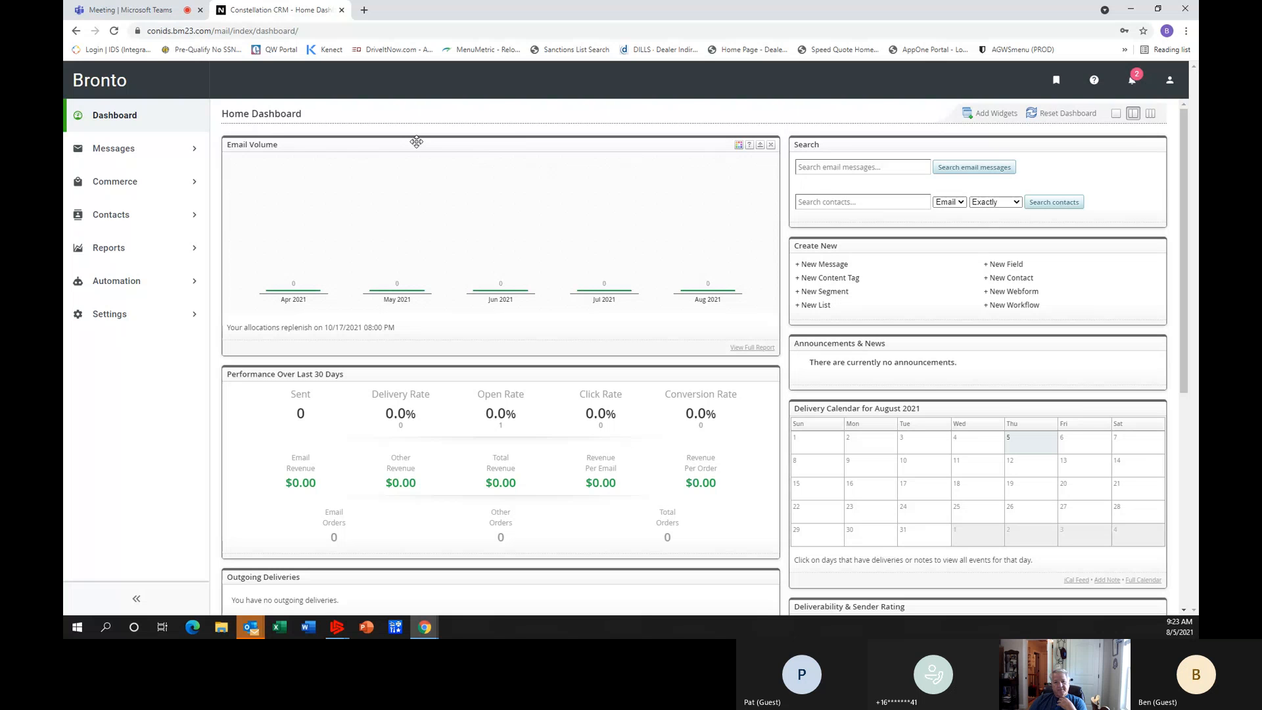
Open the overview of all contact lists.
click(102, 222)
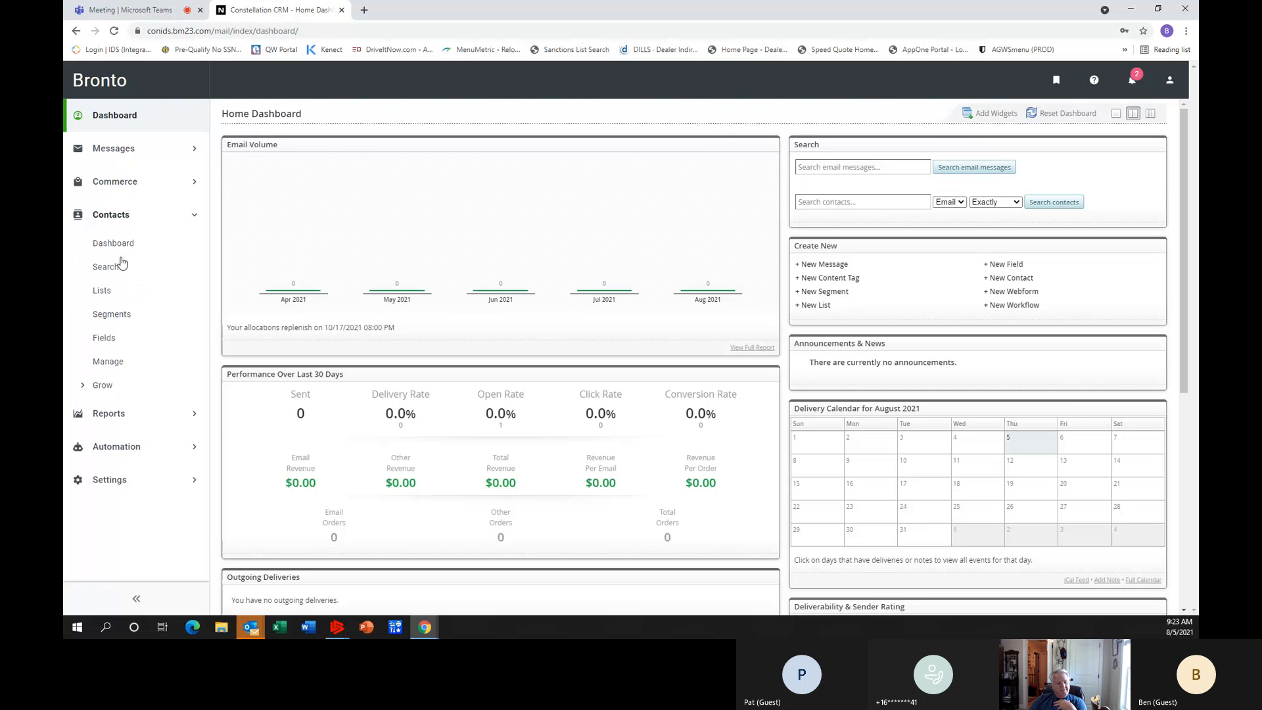
click(102, 292)
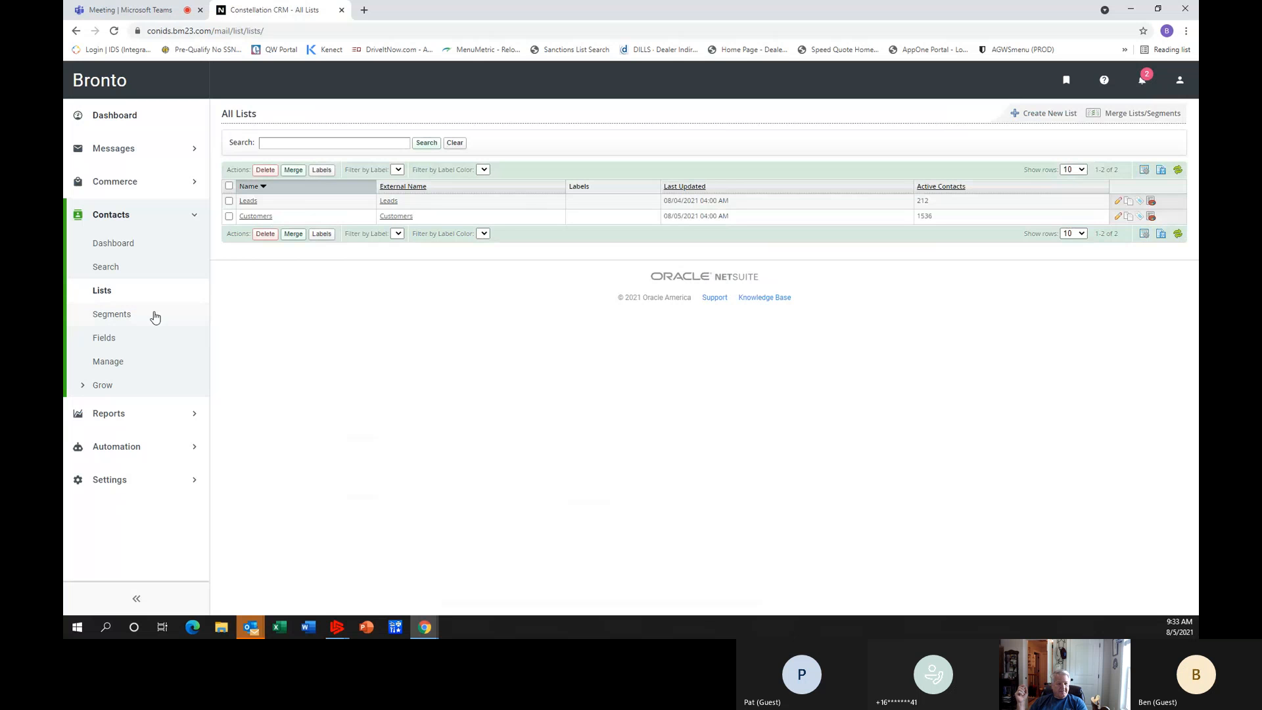
Examine the criteria of the segments "Customers whose work order was finalized today" and "Customers Delivery Date is Today".
click(125, 317)
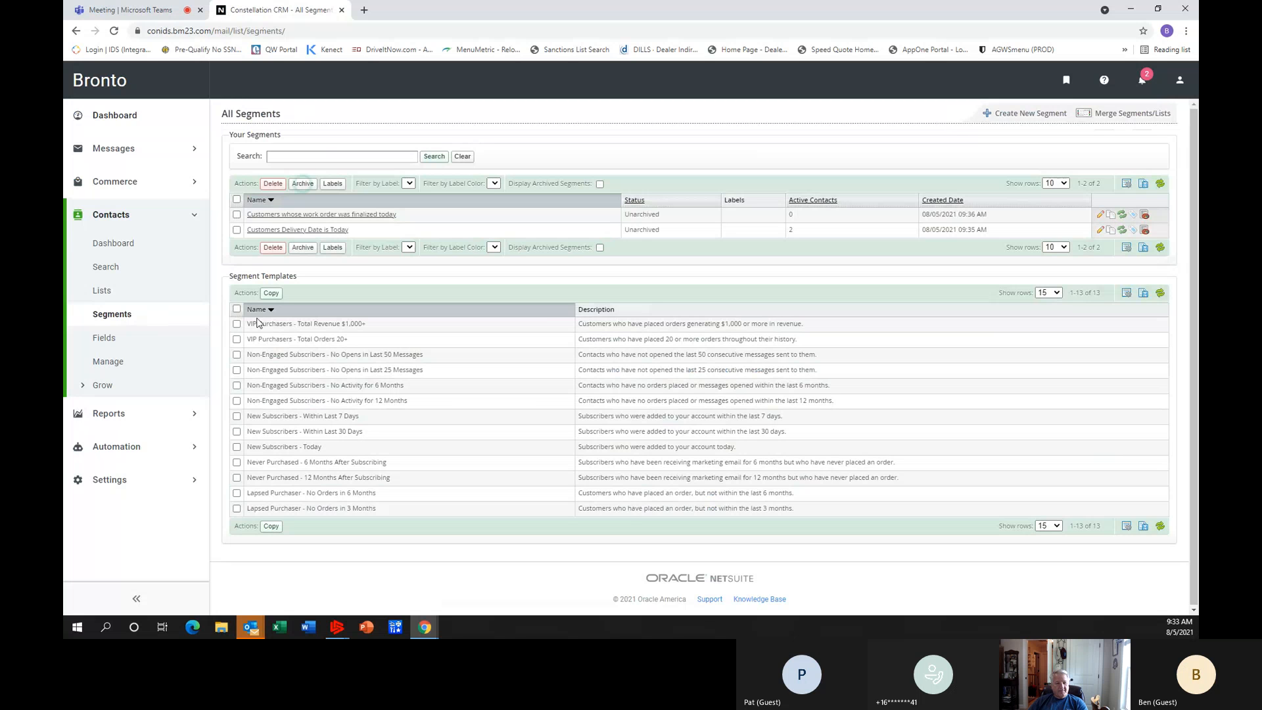
click(1102, 218)
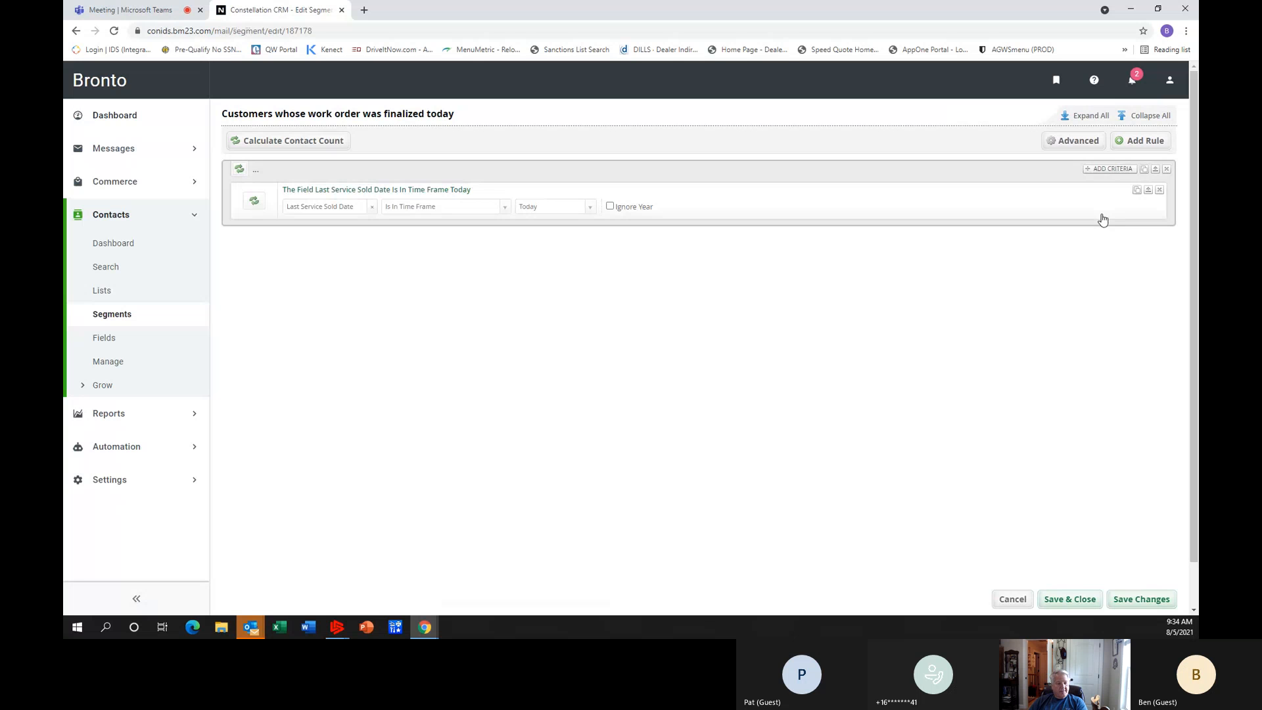
click(104, 319)
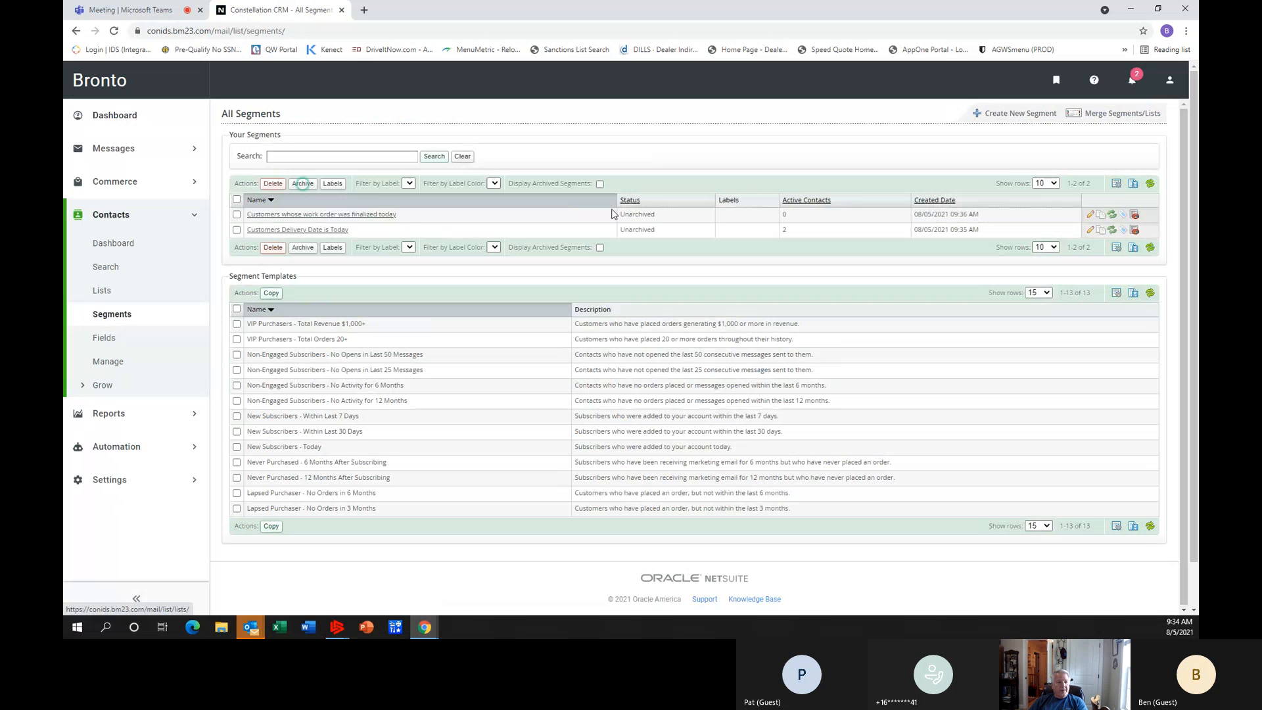
click(1088, 231)
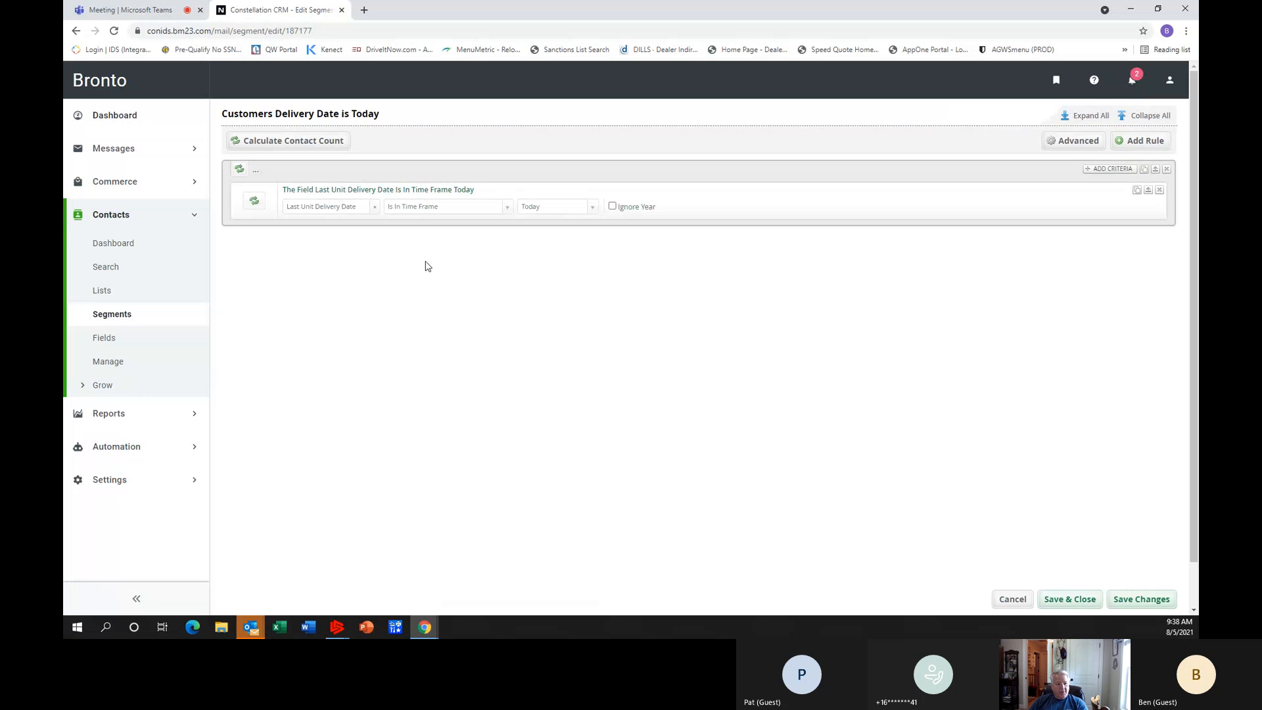
Create a new segment named "Customers who have had service at one time".
click(116, 319)
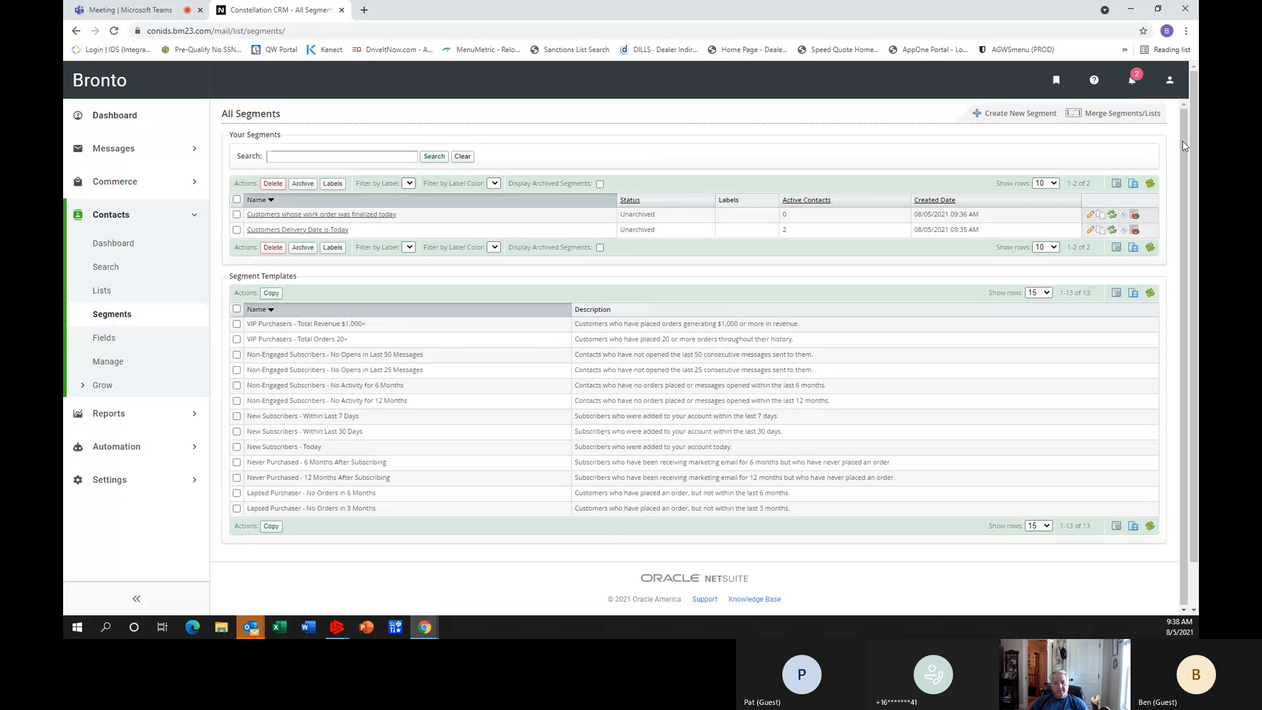
click(1021, 118)
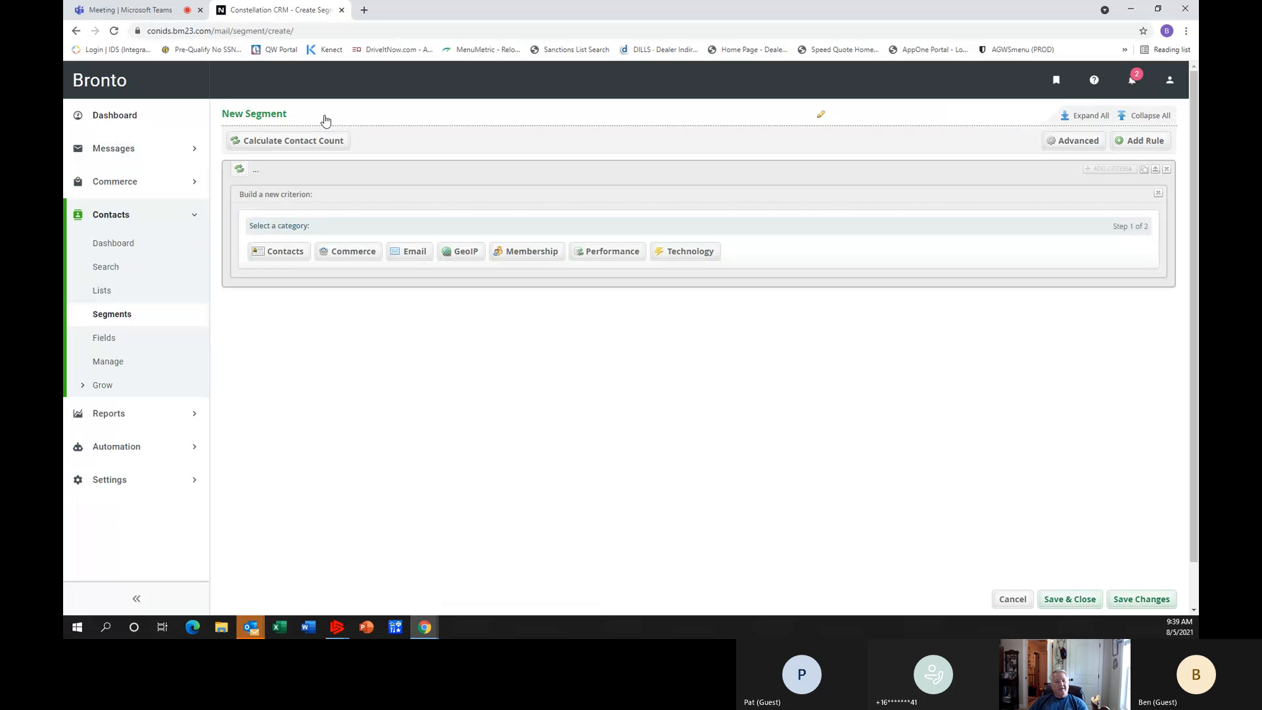
click(246, 115)
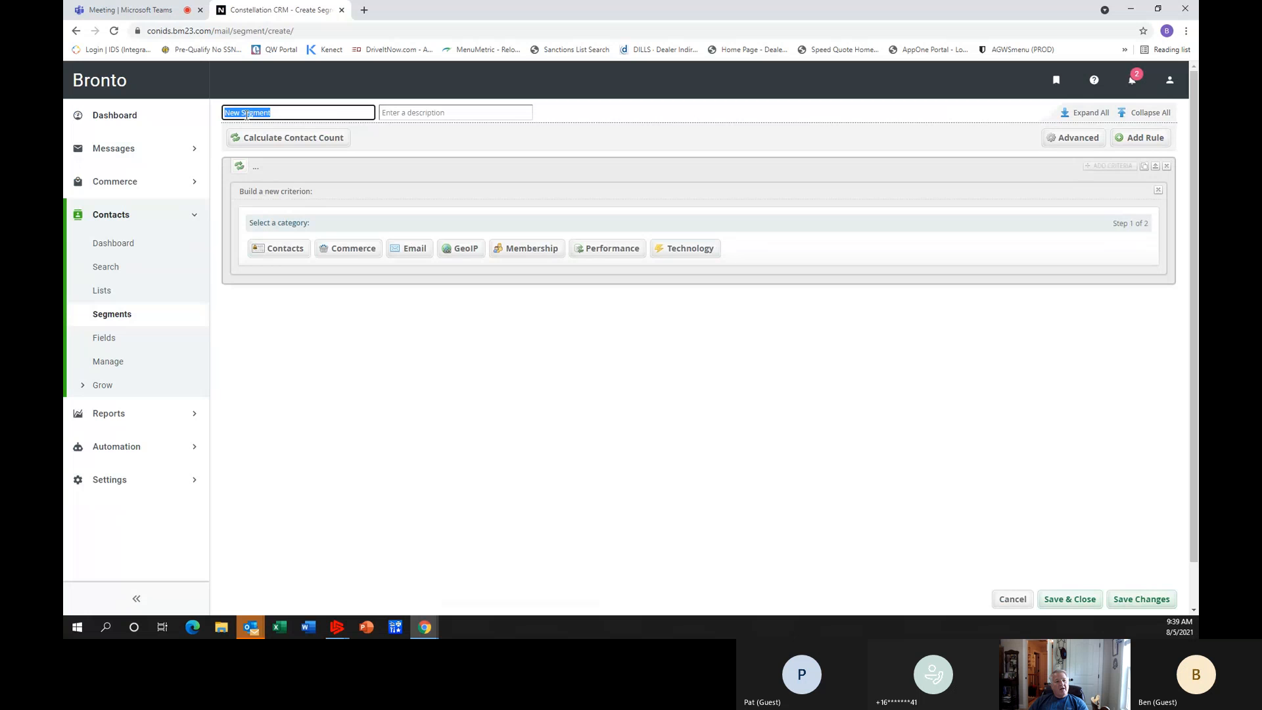
click(432, 112)
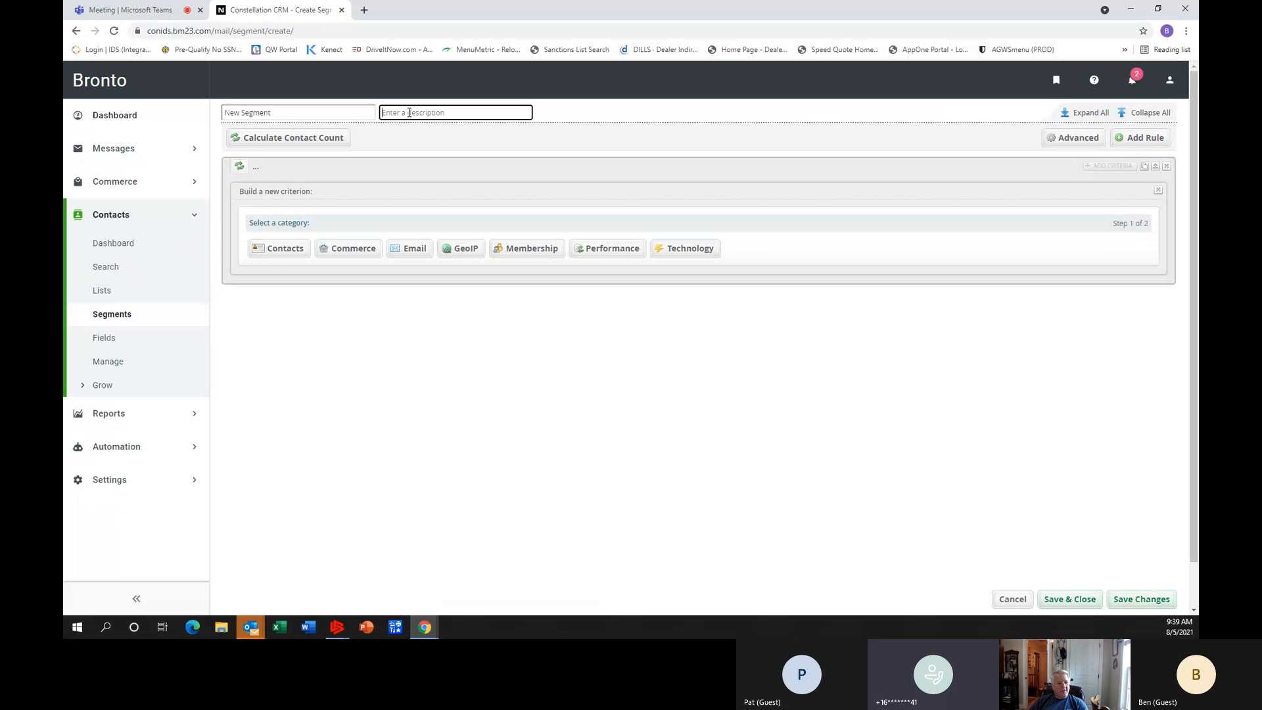
click(279, 113)
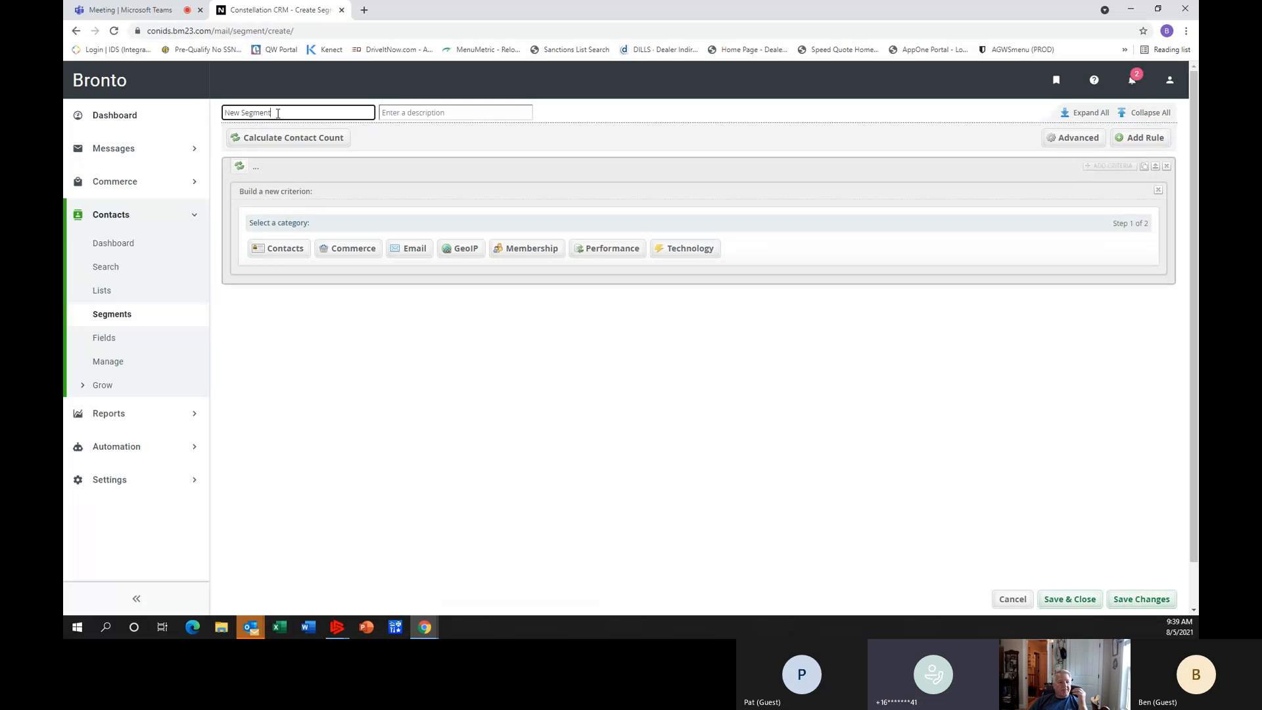
drag(278, 113, 204, 115)
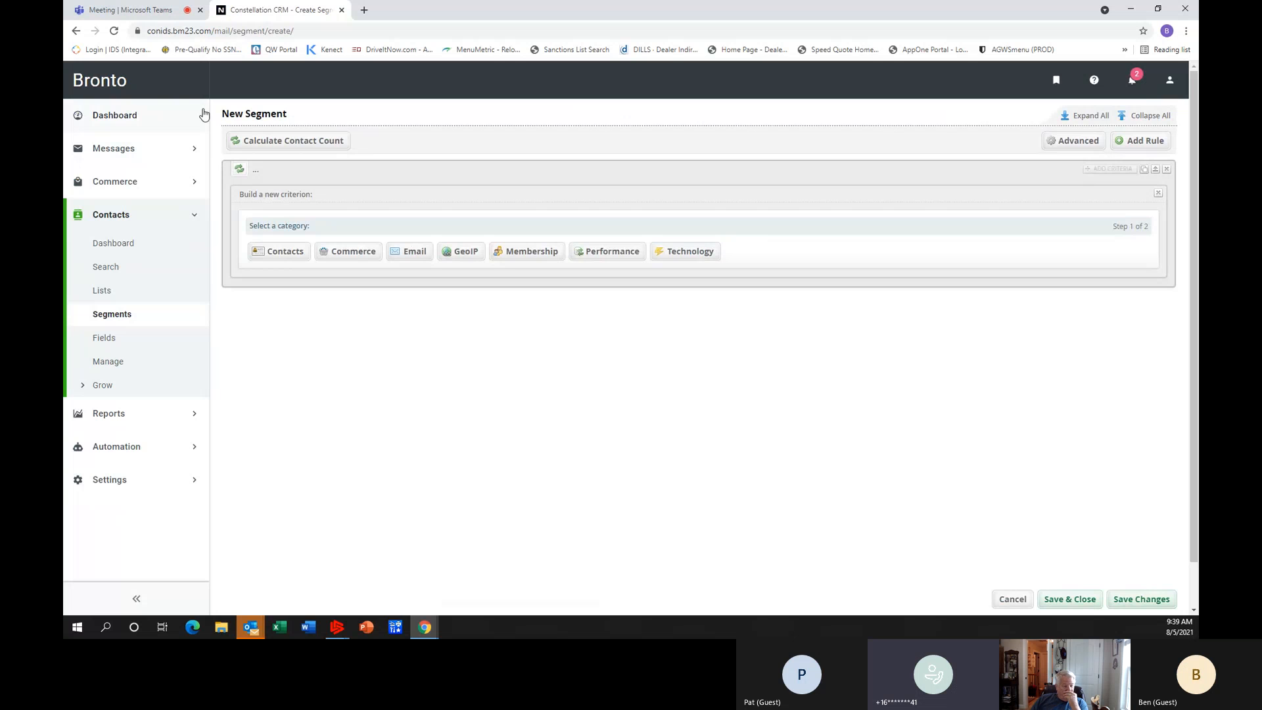
click(278, 116)
text(Customers)
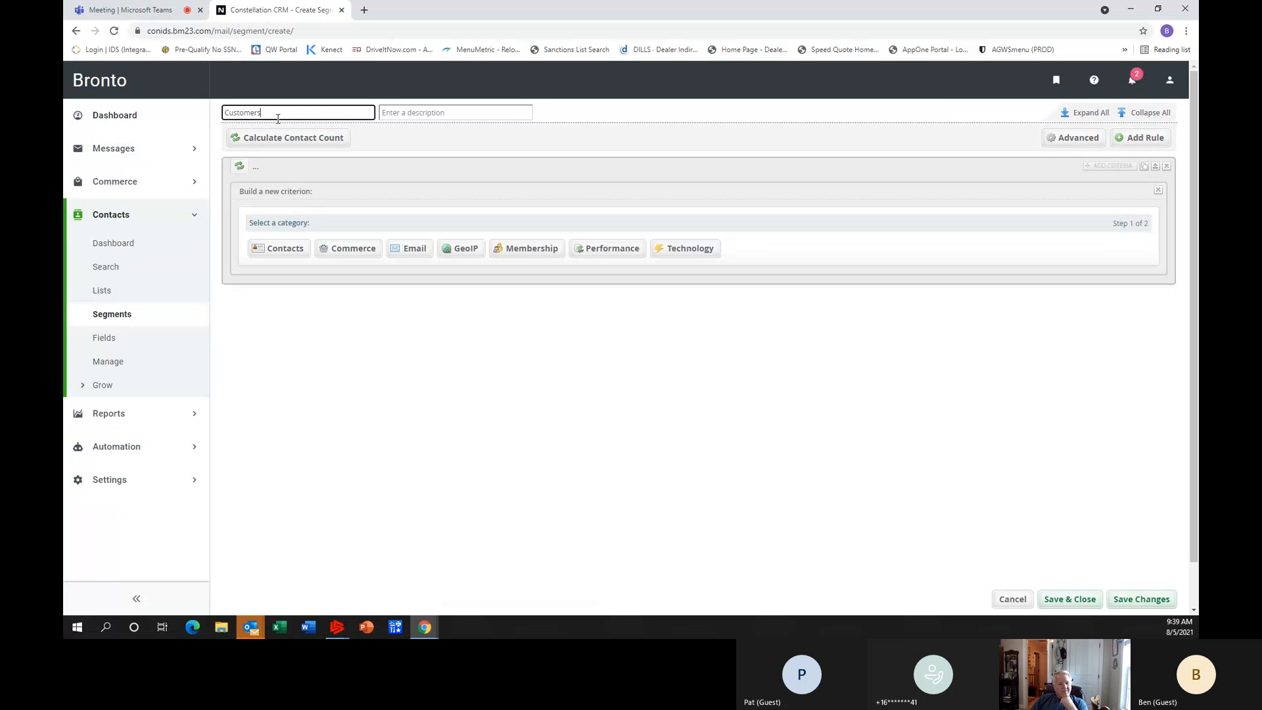
text( who)
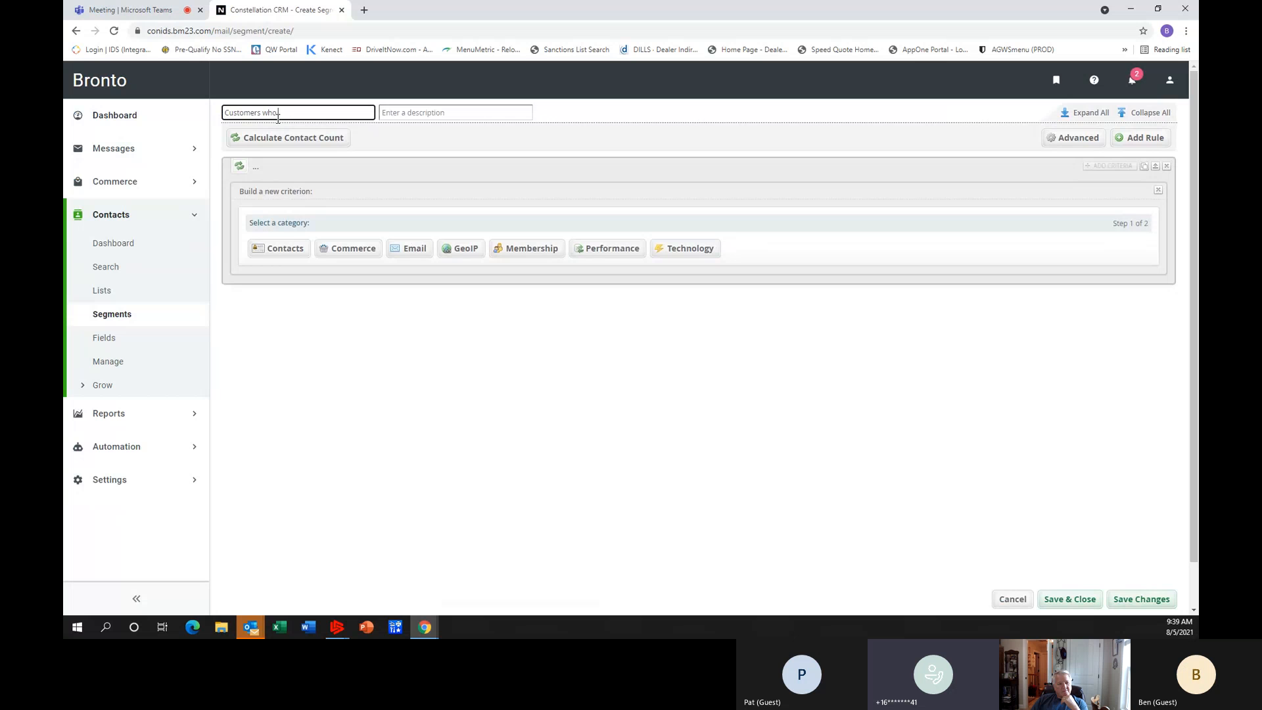
text( have had service at on)
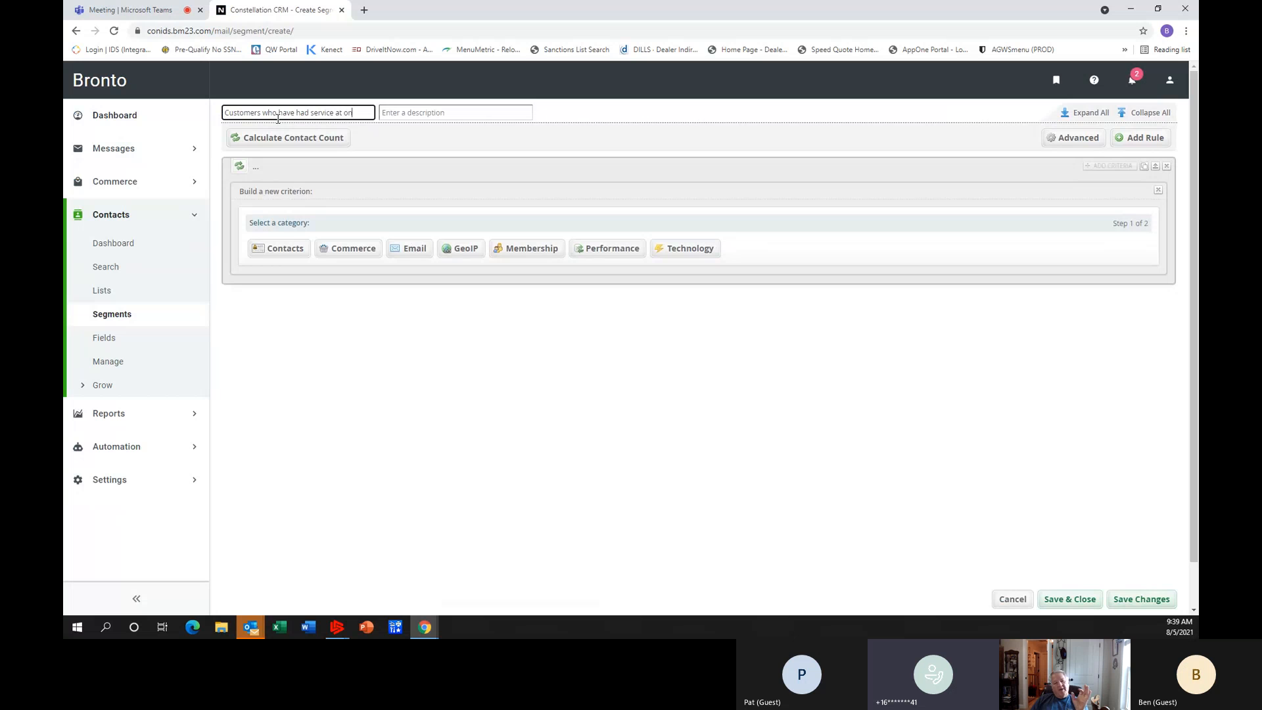
text(e time)
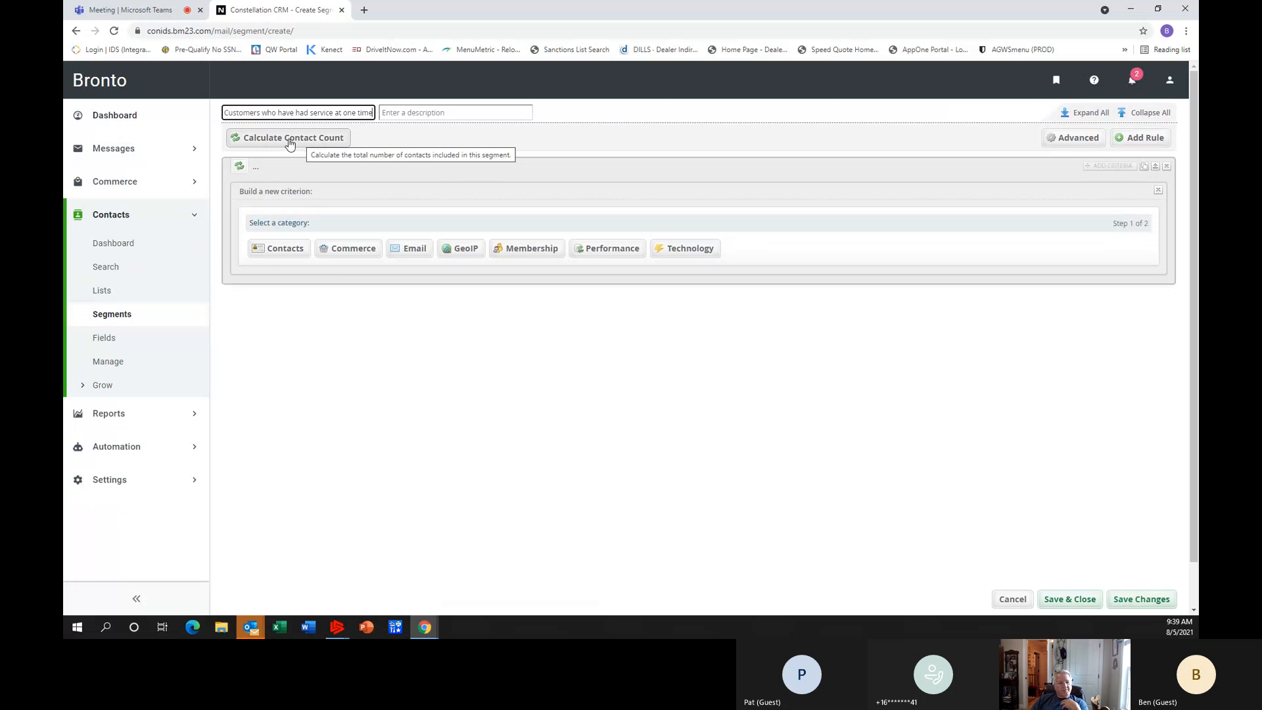
Add a contact field criterion to the segment, finding fields with "last" and choosing LastServiceSoldDate.
click(275, 249)
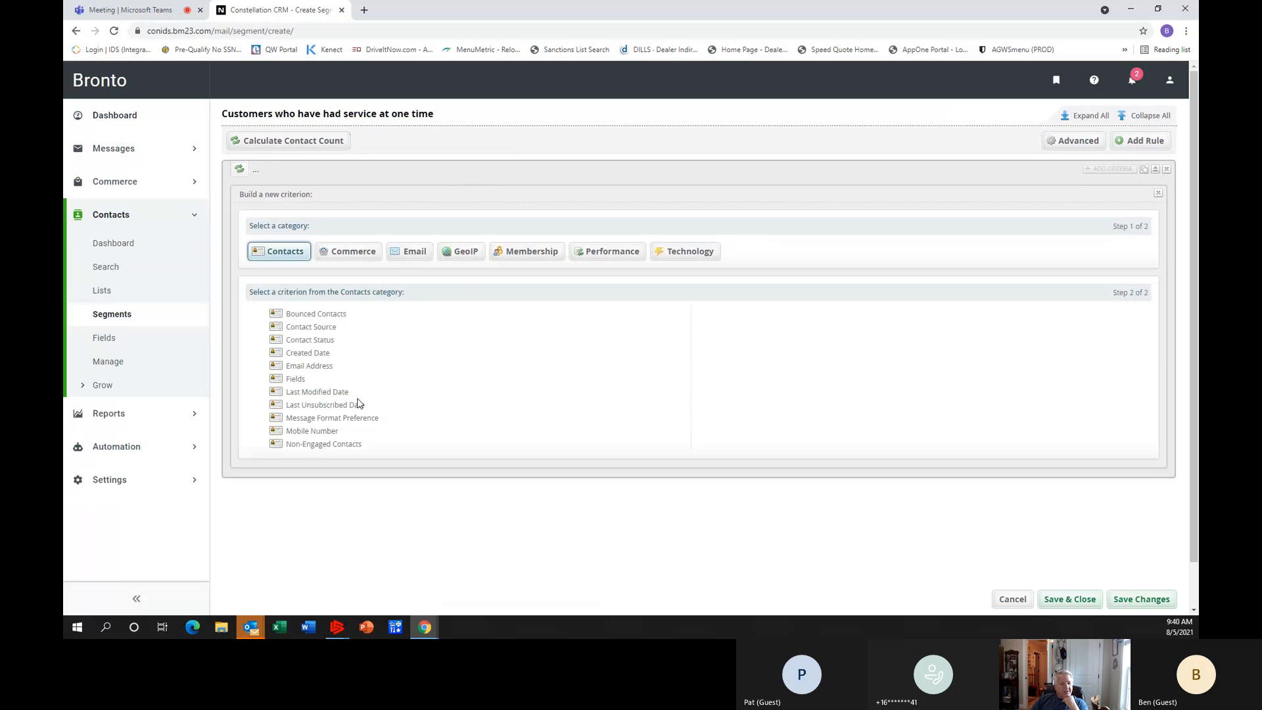
click(294, 380)
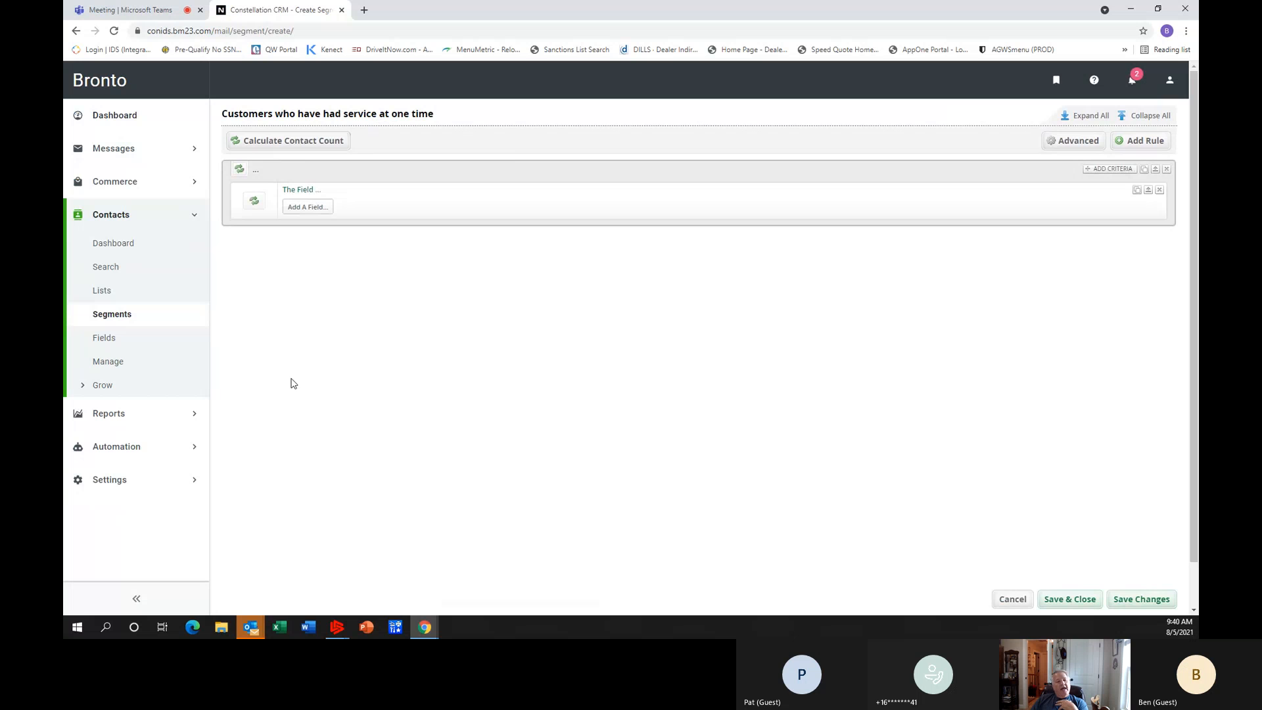
click(306, 207)
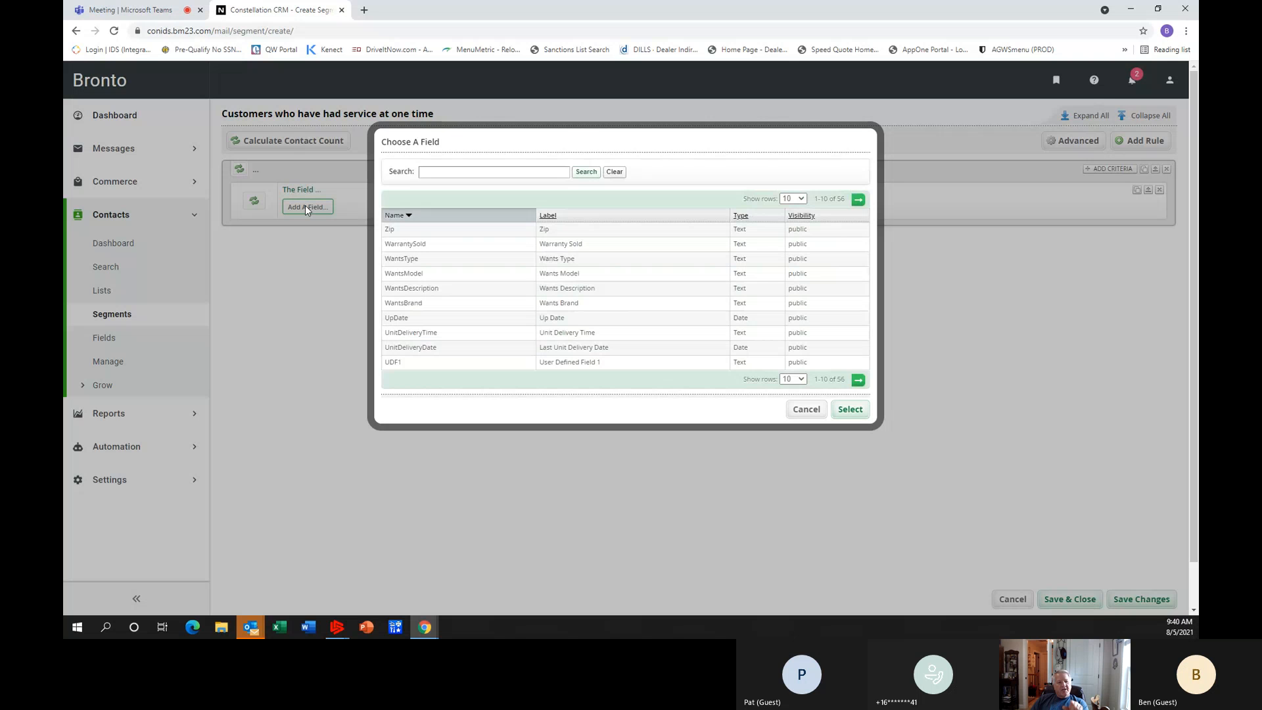
click(431, 172)
text(las)
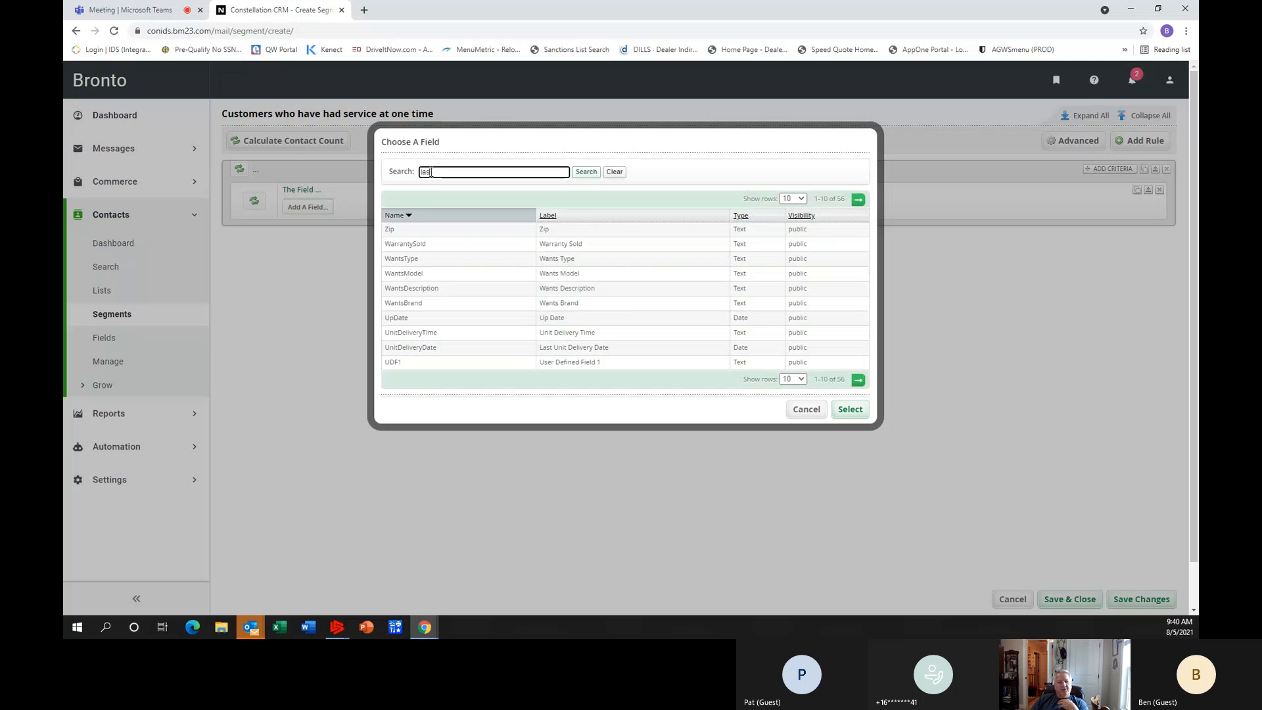
key(Return)
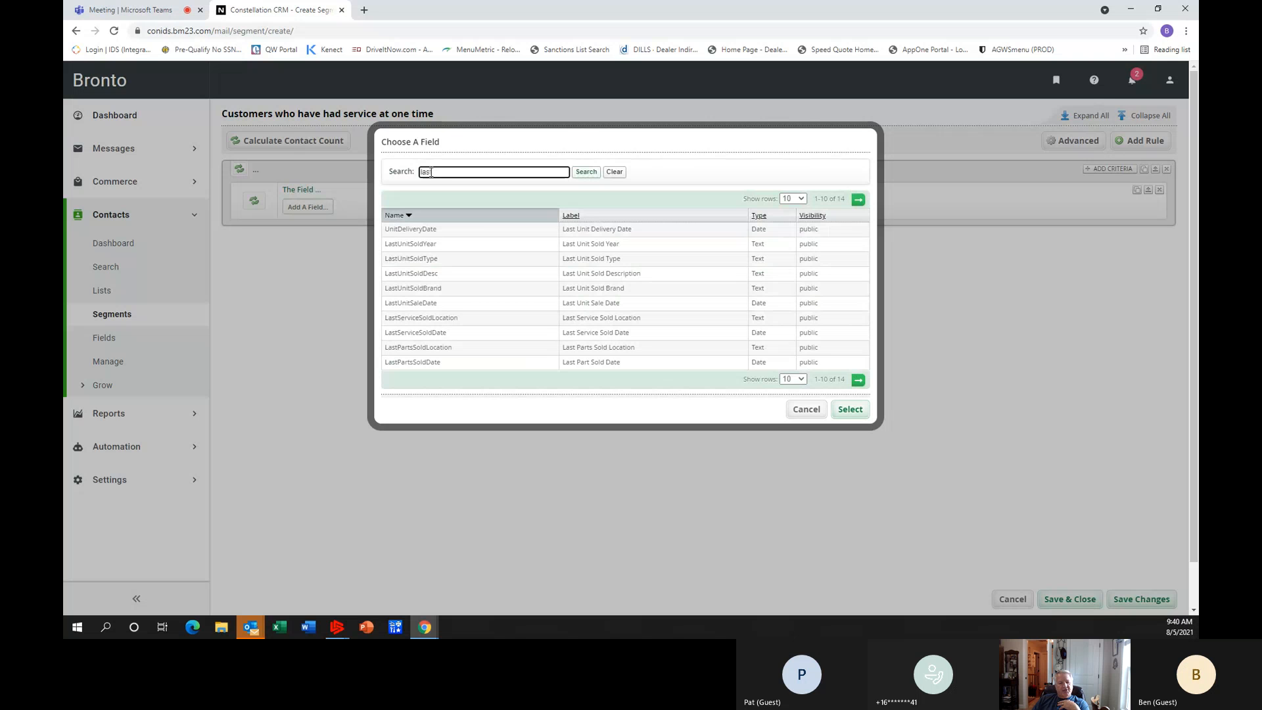
click(433, 335)
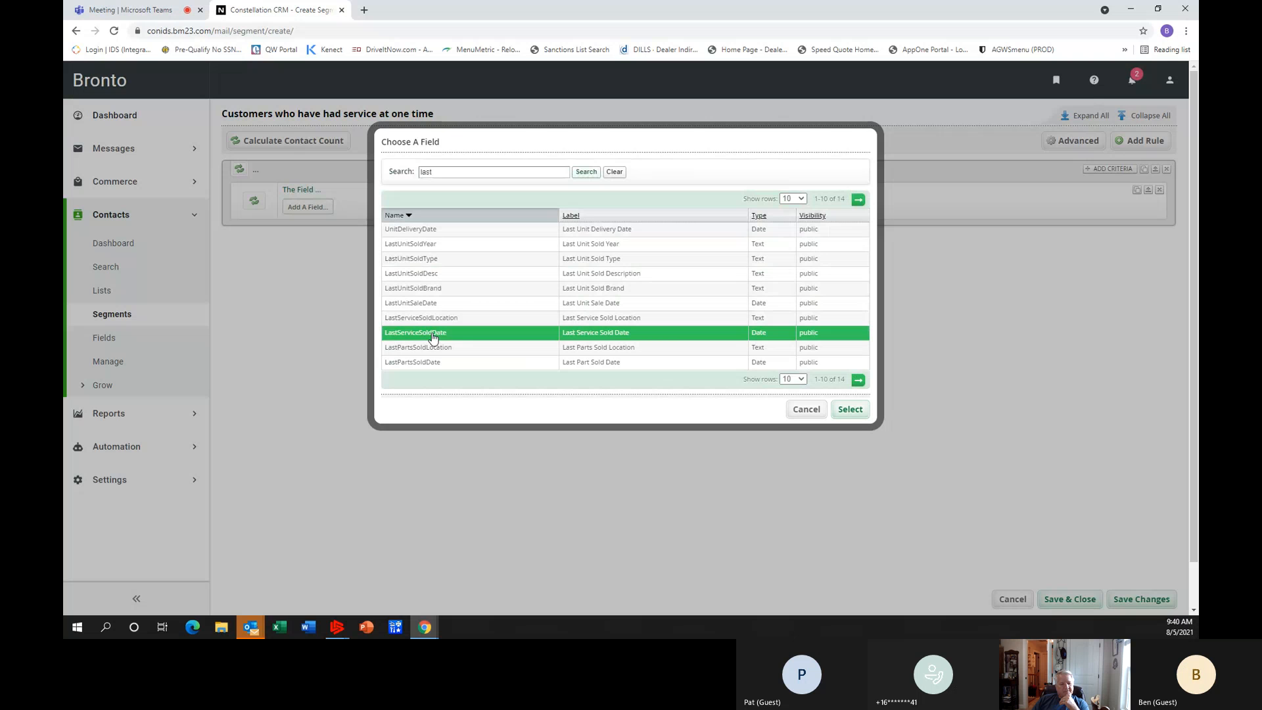
click(851, 410)
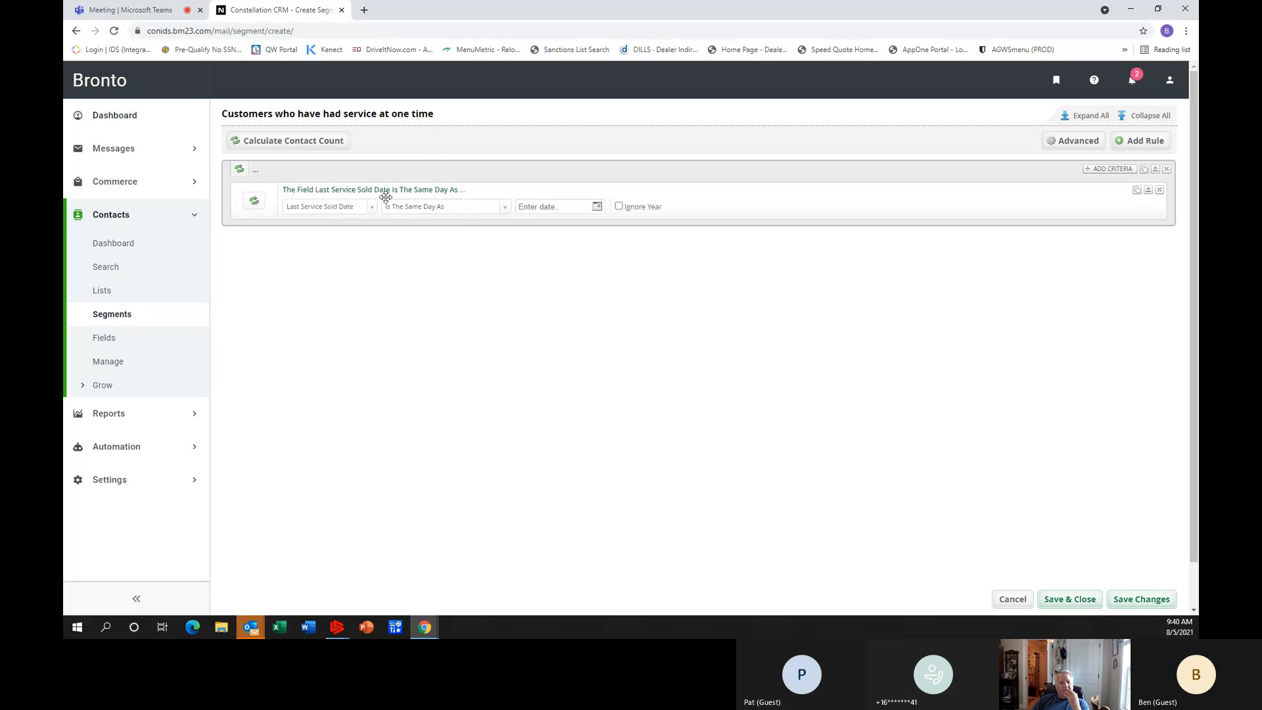
Set the Last Service Sold Date criterion's condition to Is Not Empty.
click(505, 209)
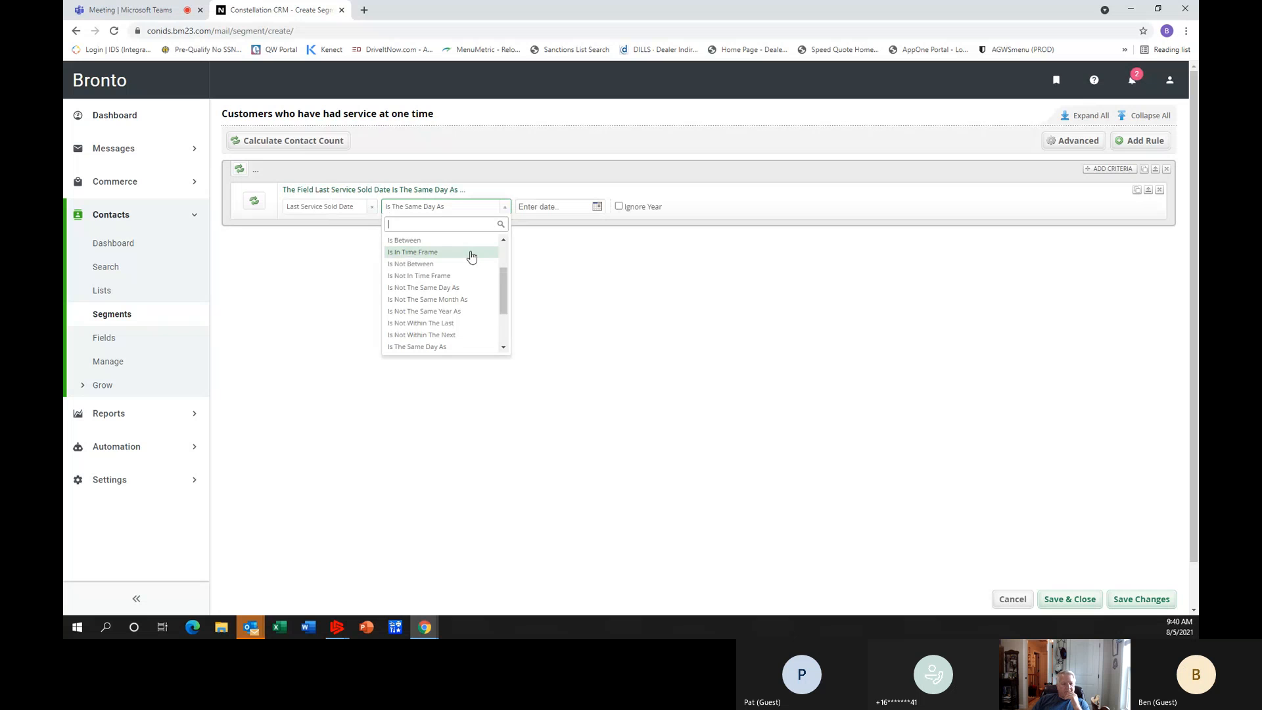
scroll(460, 336, down, 3)
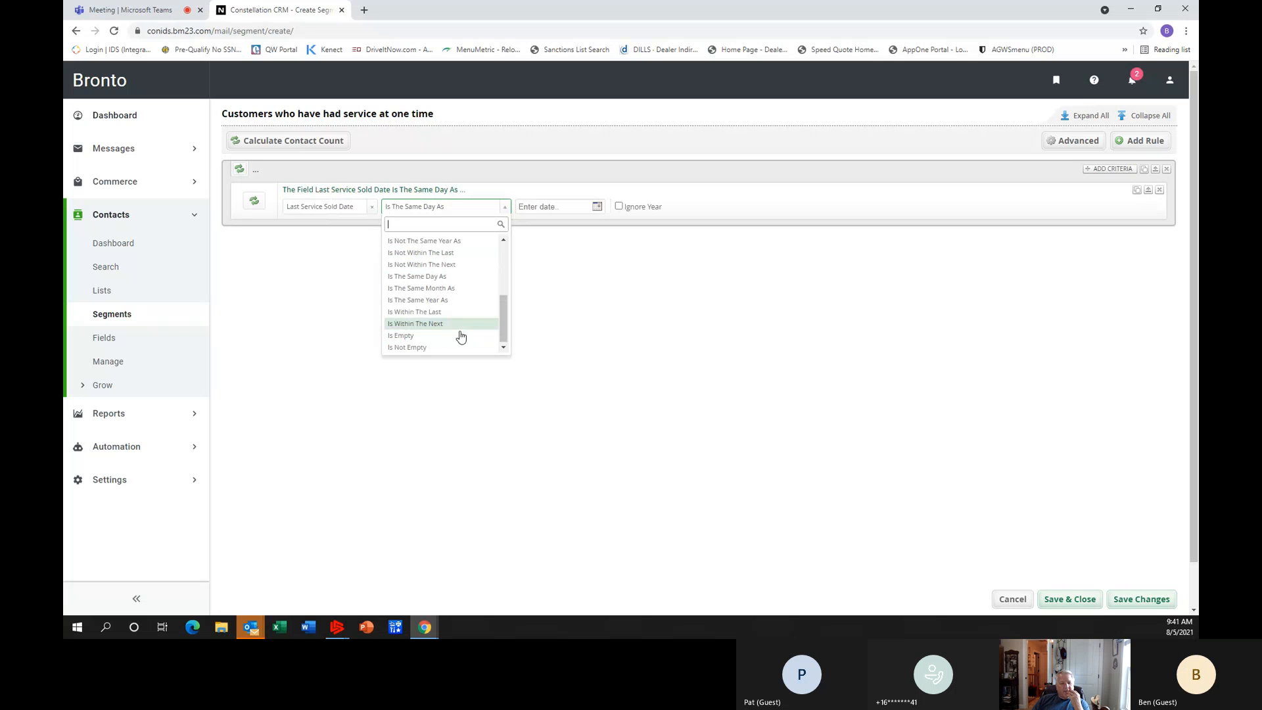
click(444, 348)
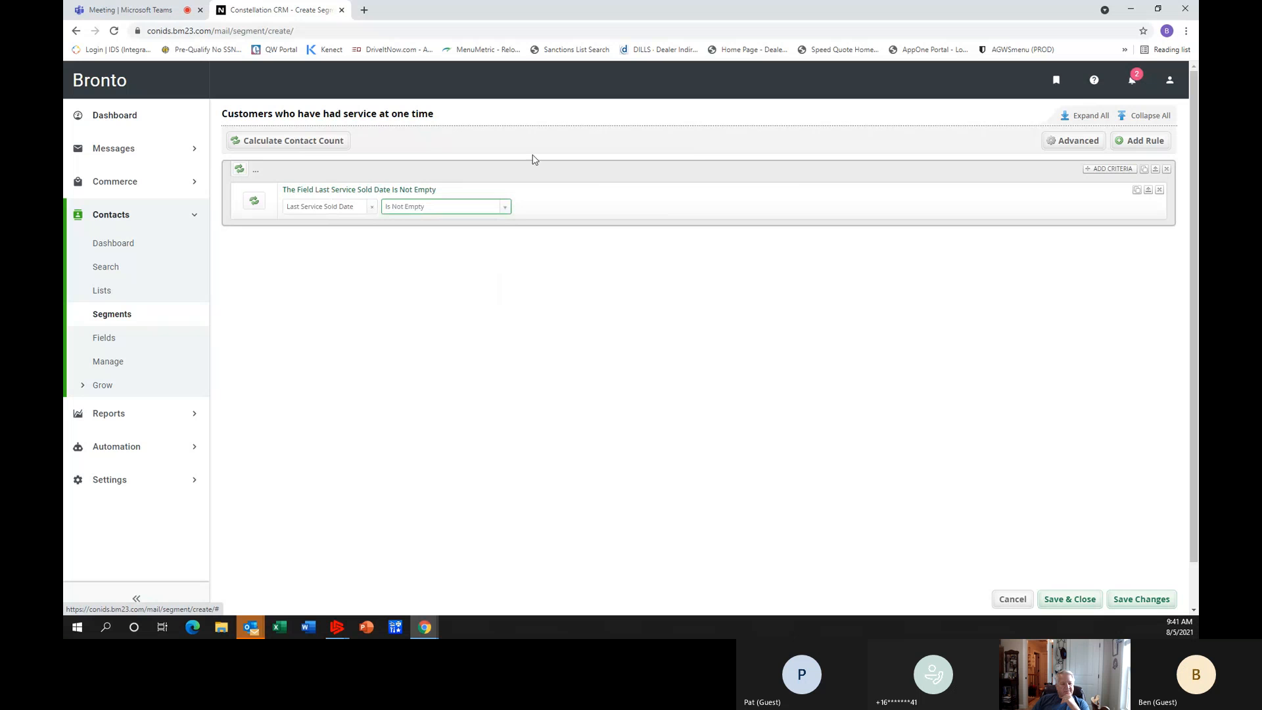
Calculate the segment's contact count, and save and close the segment.
click(302, 145)
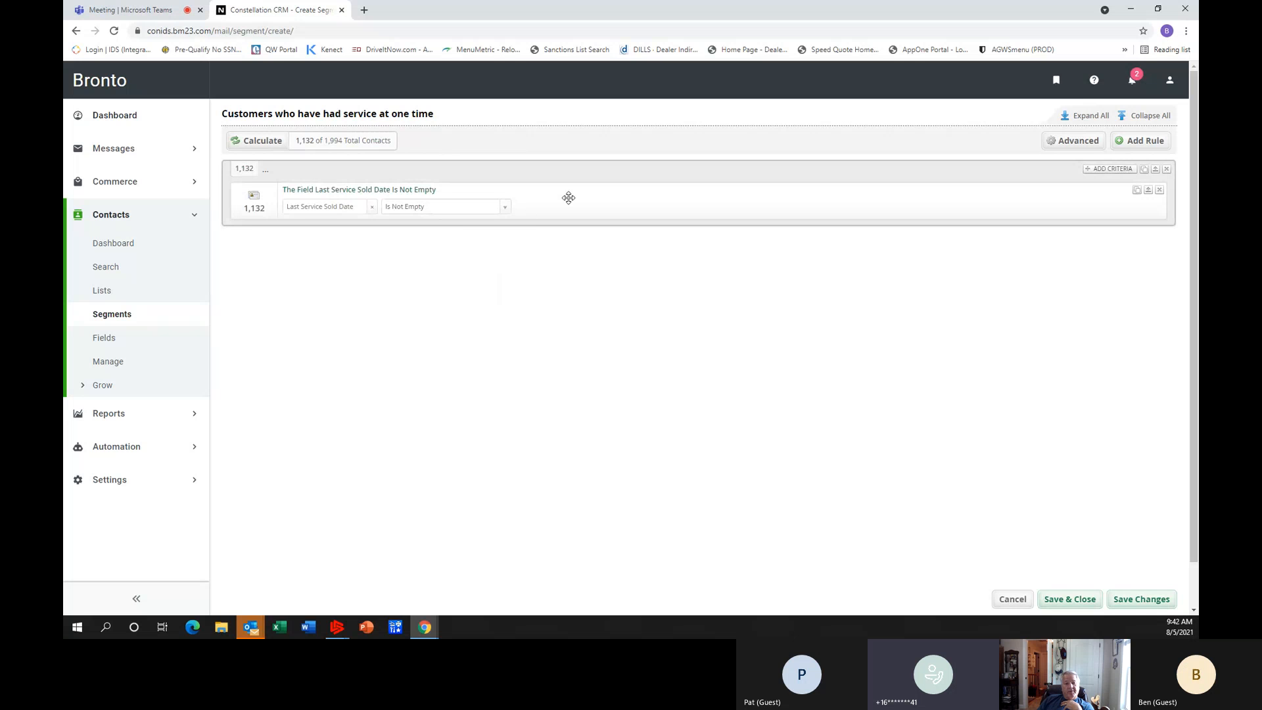
click(1062, 600)
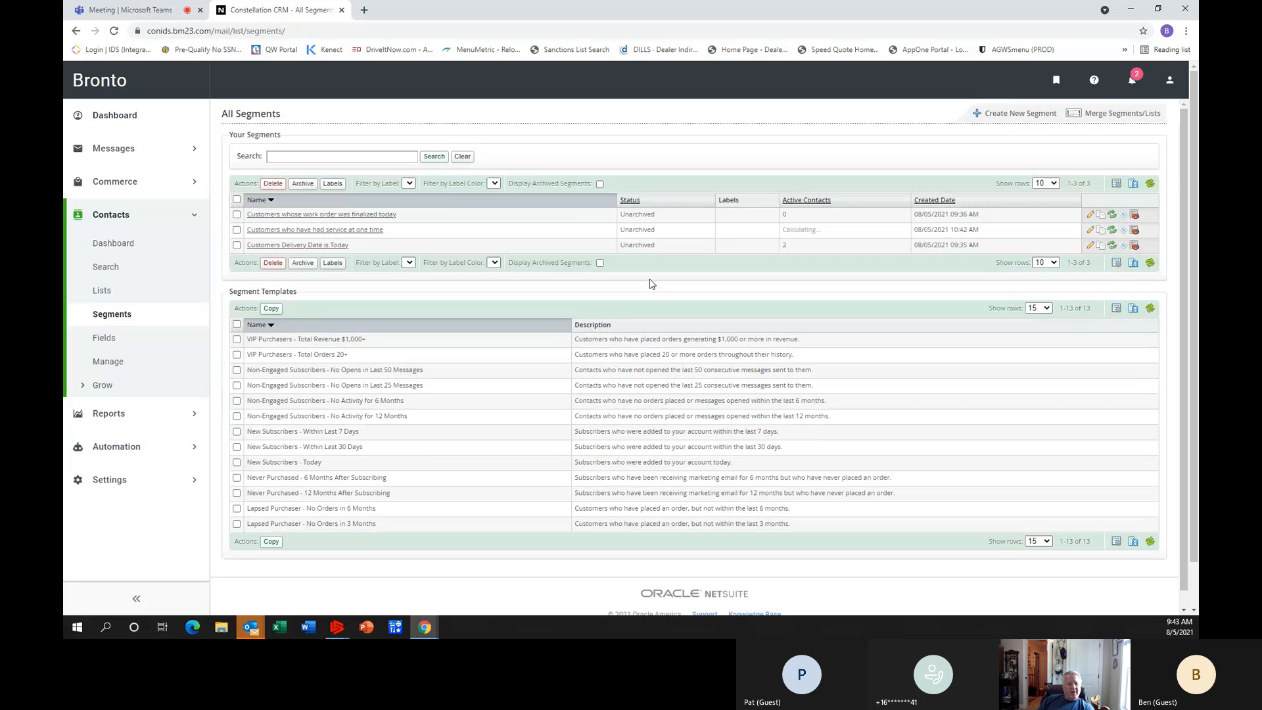
View the contacts in the segment "Customers who have had service at one time".
click(322, 234)
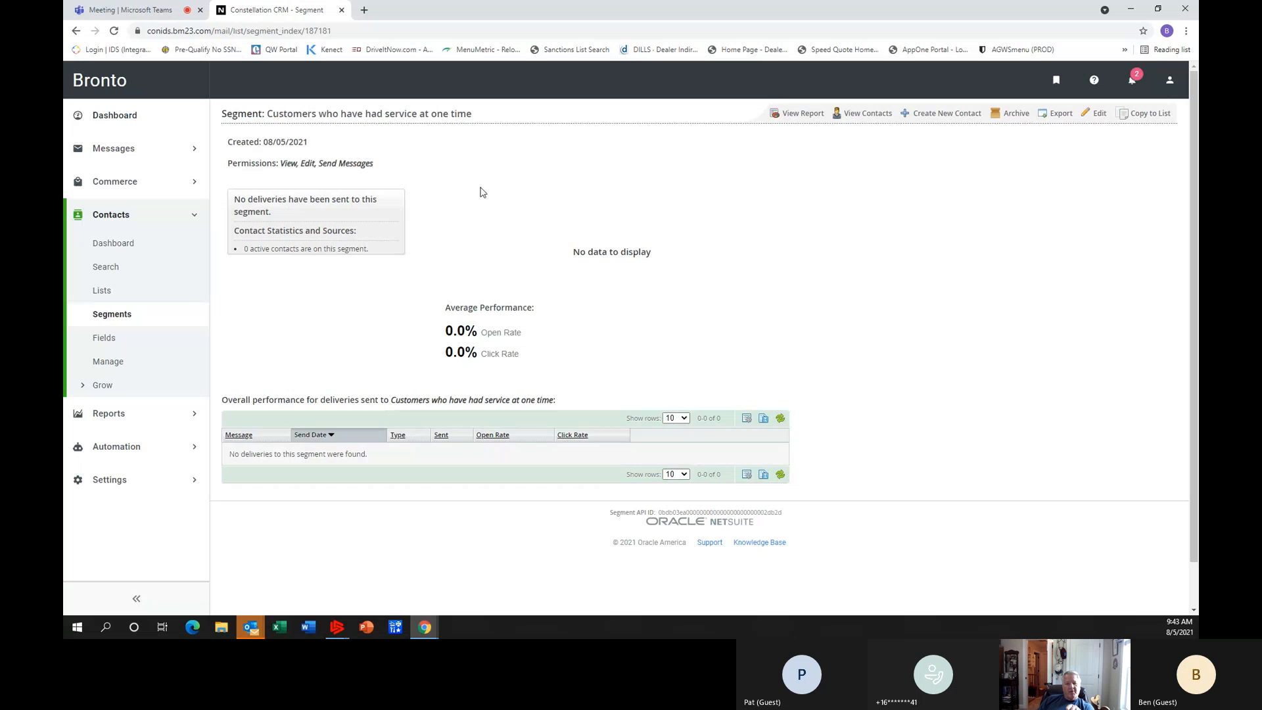
click(863, 114)
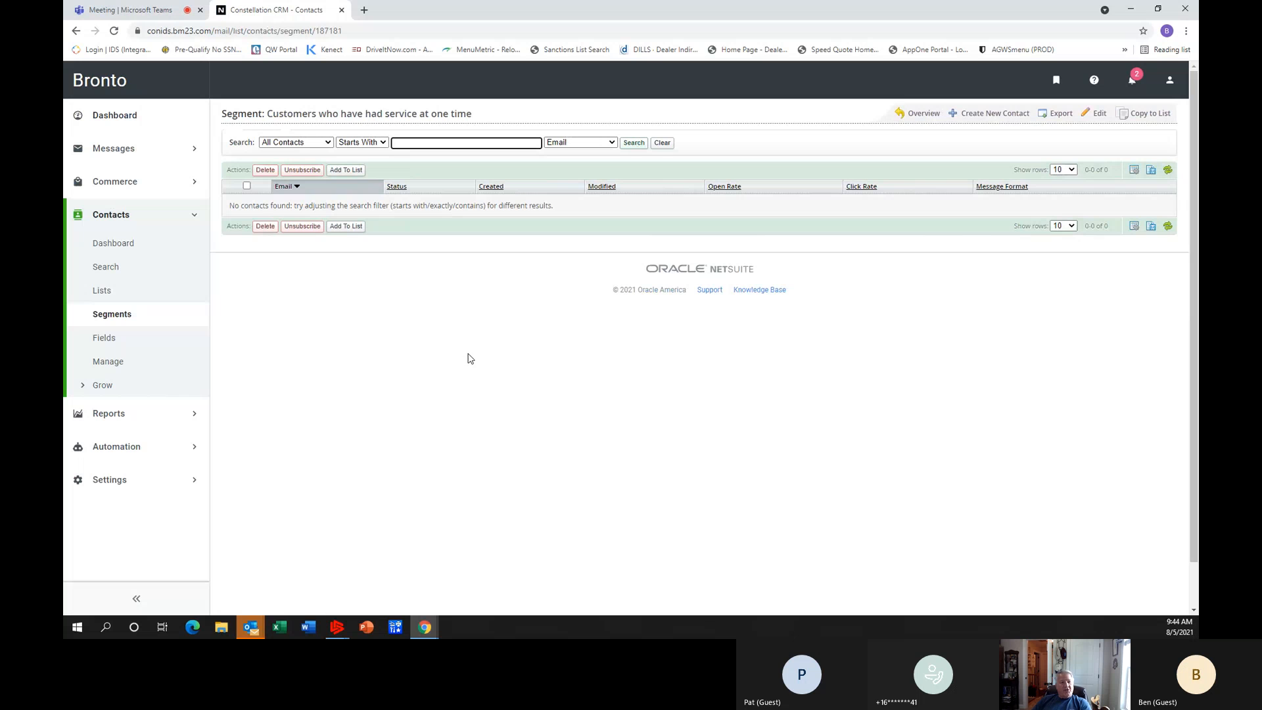
Start creating a new email message from the list of all messages.
click(116, 150)
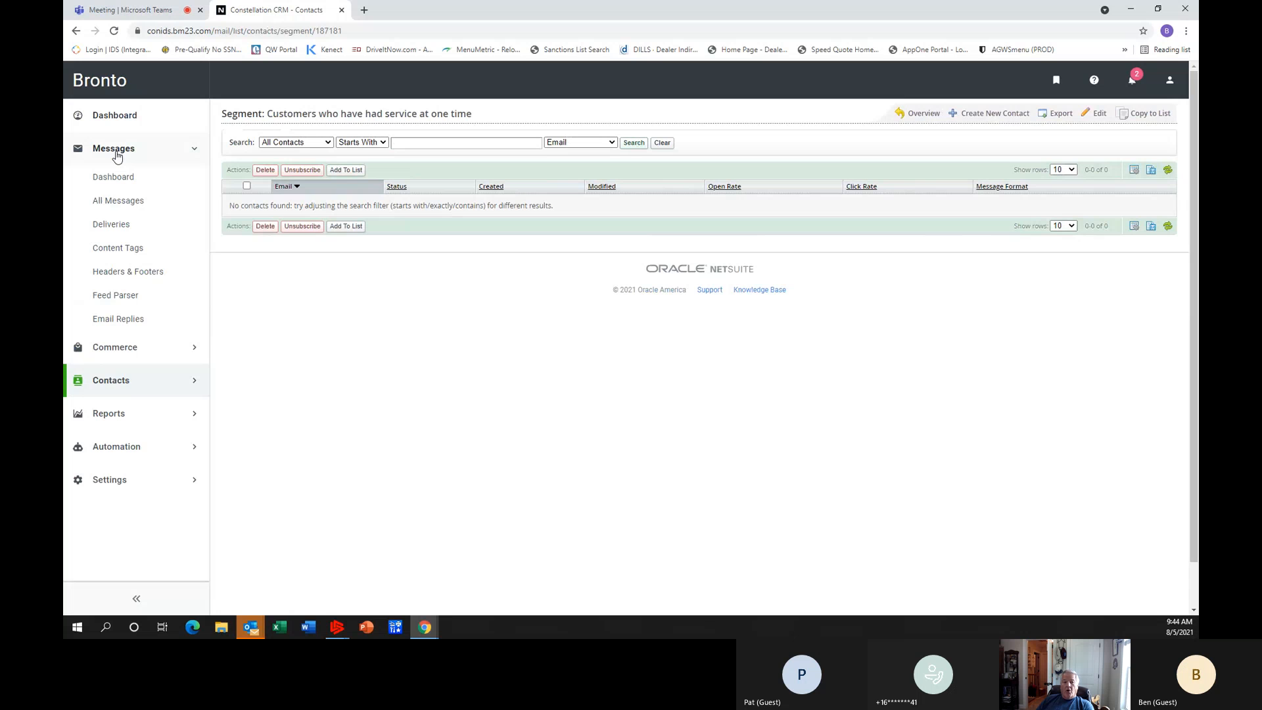
click(124, 207)
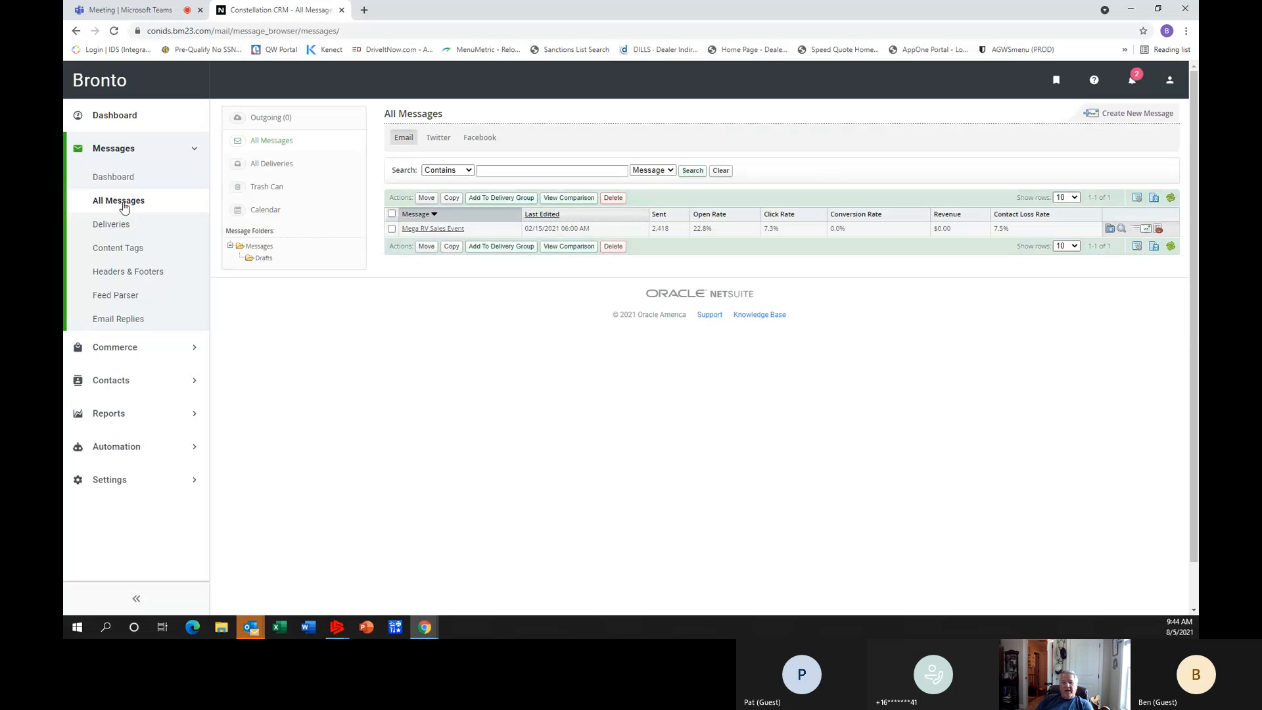
click(1136, 114)
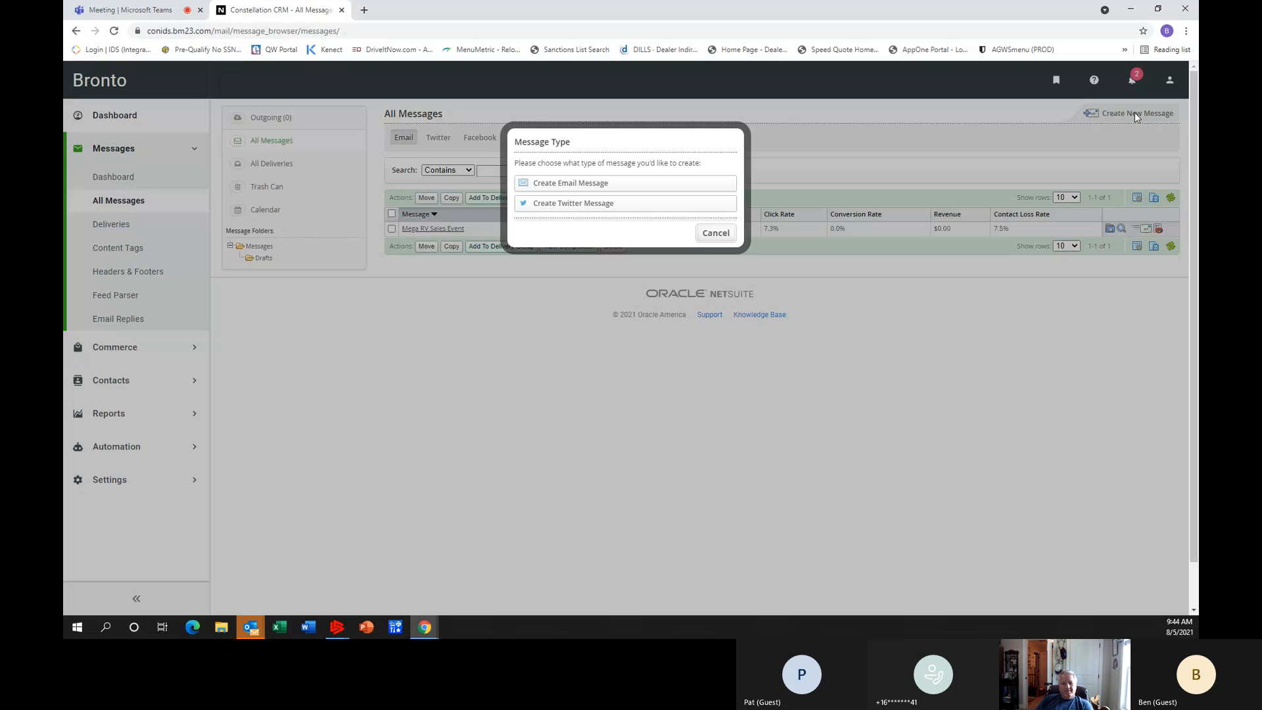
click(597, 188)
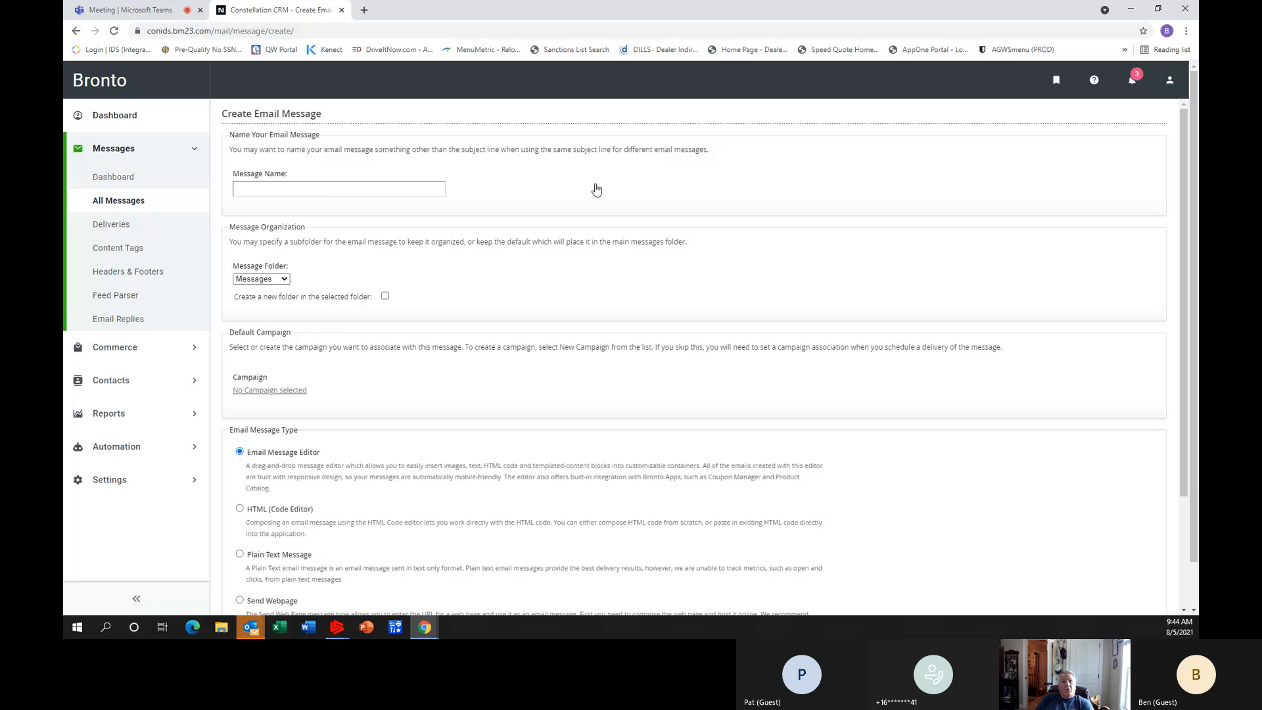
Name the email message "new mobile service announcement" and open the selection of its default campaign.
click(288, 188)
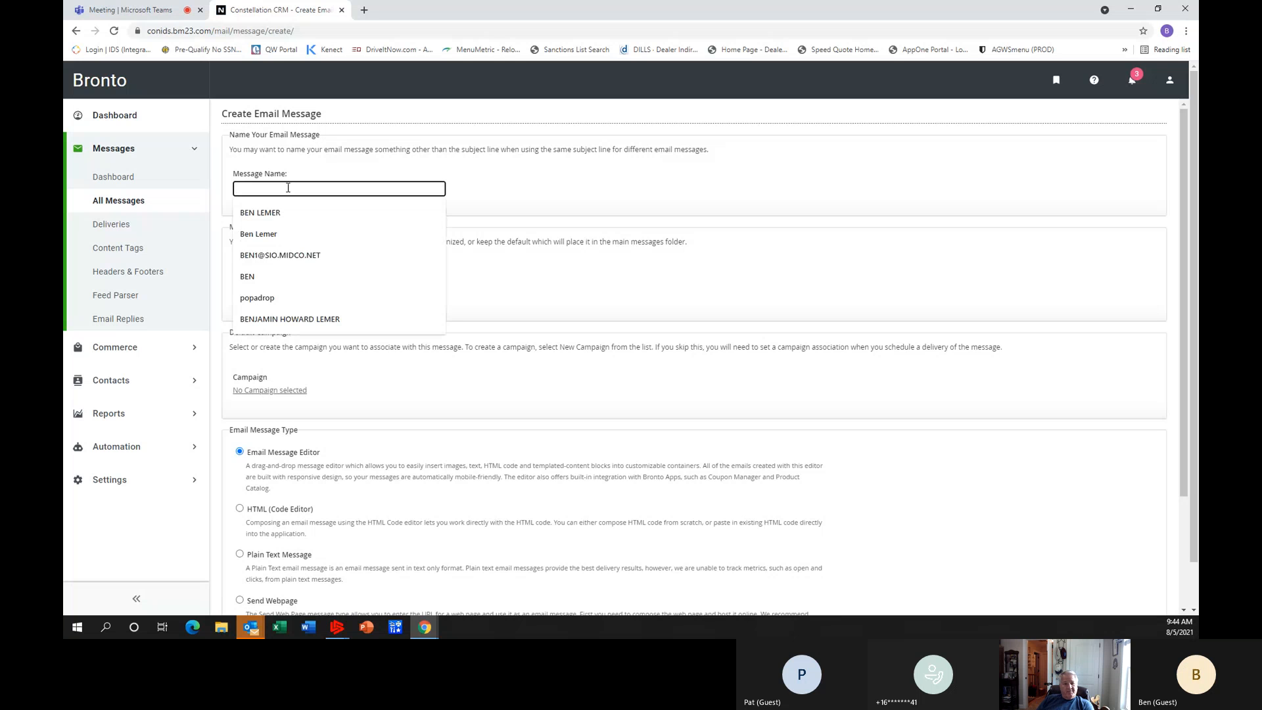
text(new)
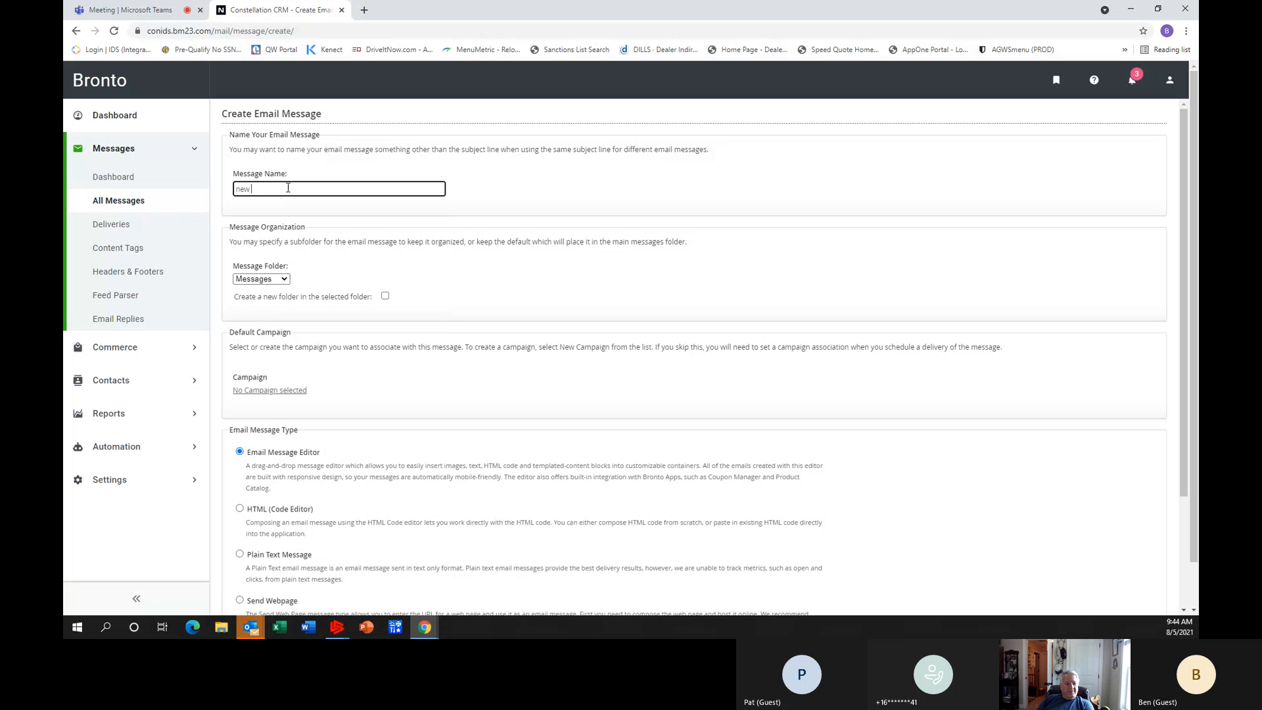
text( mobile service announ)
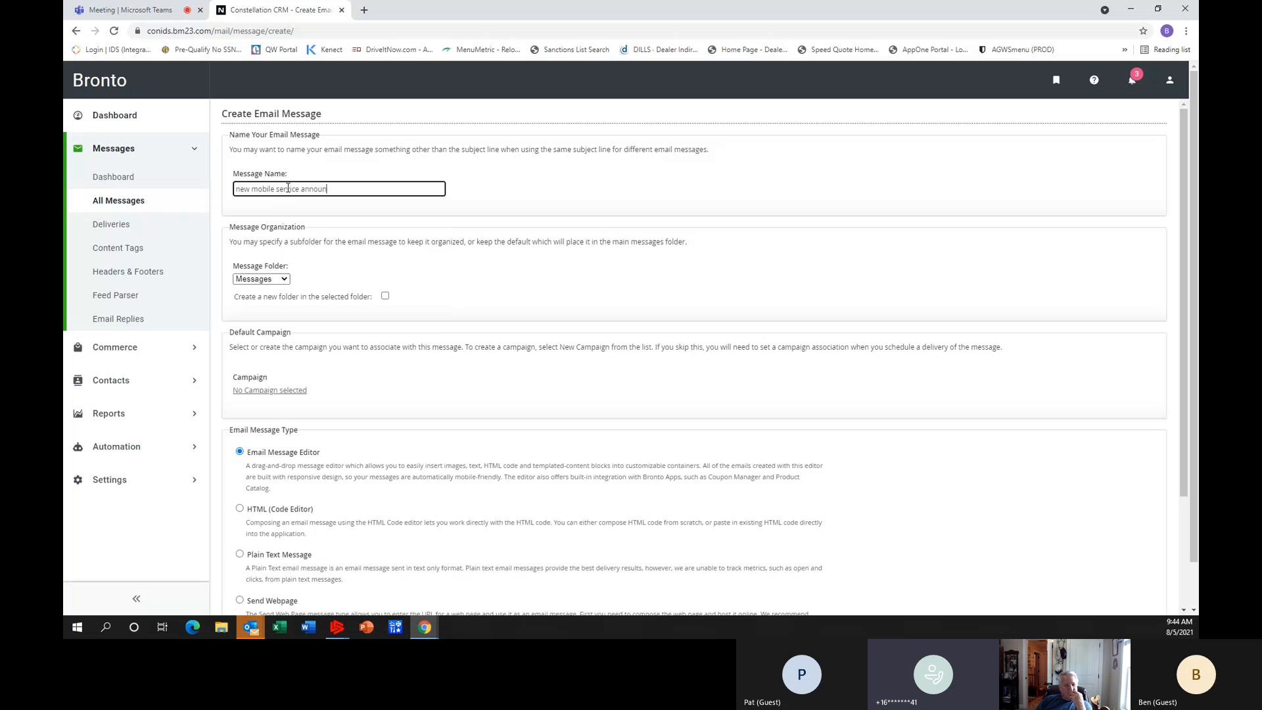
text(cement)
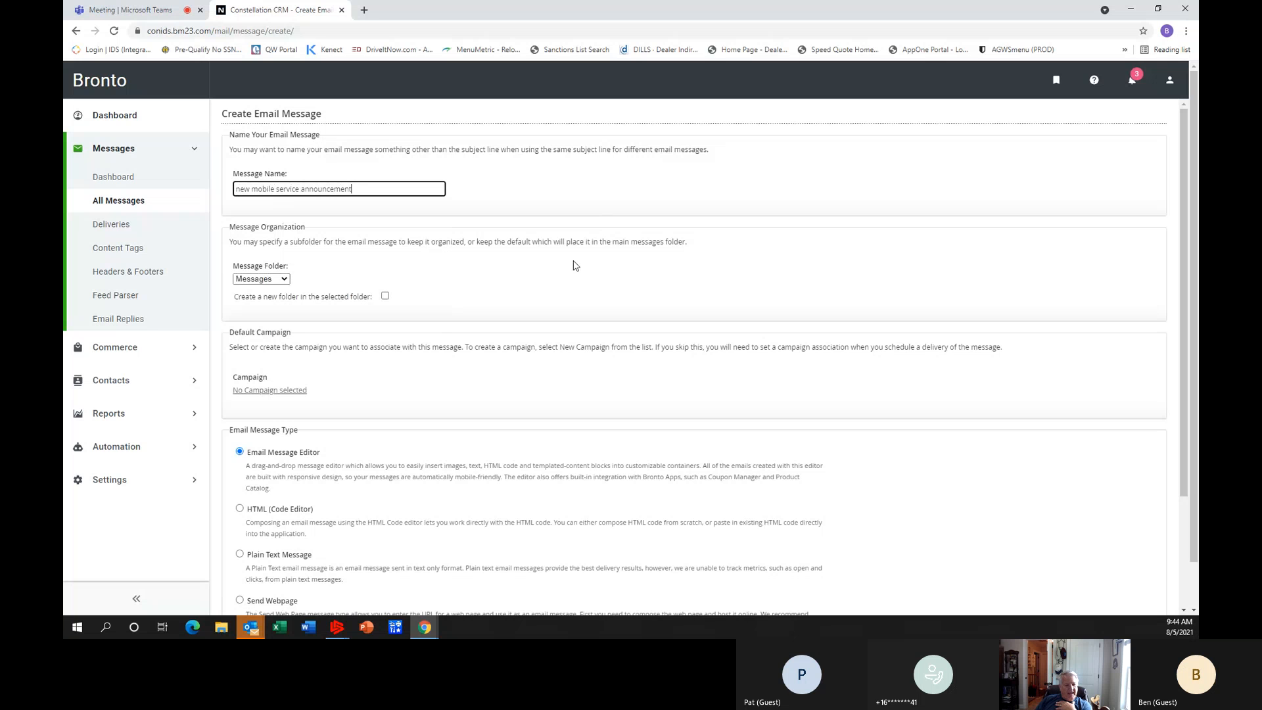
scroll(573, 265, down, 1)
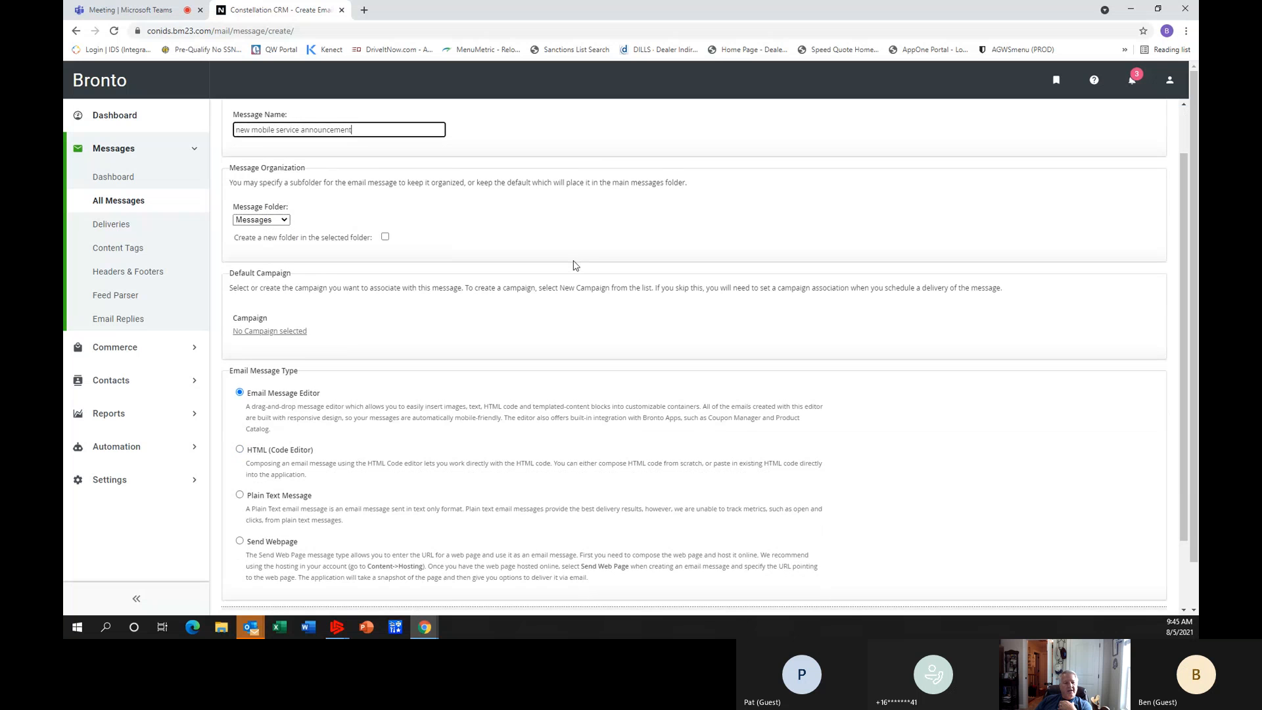
scroll(574, 265, up, 1)
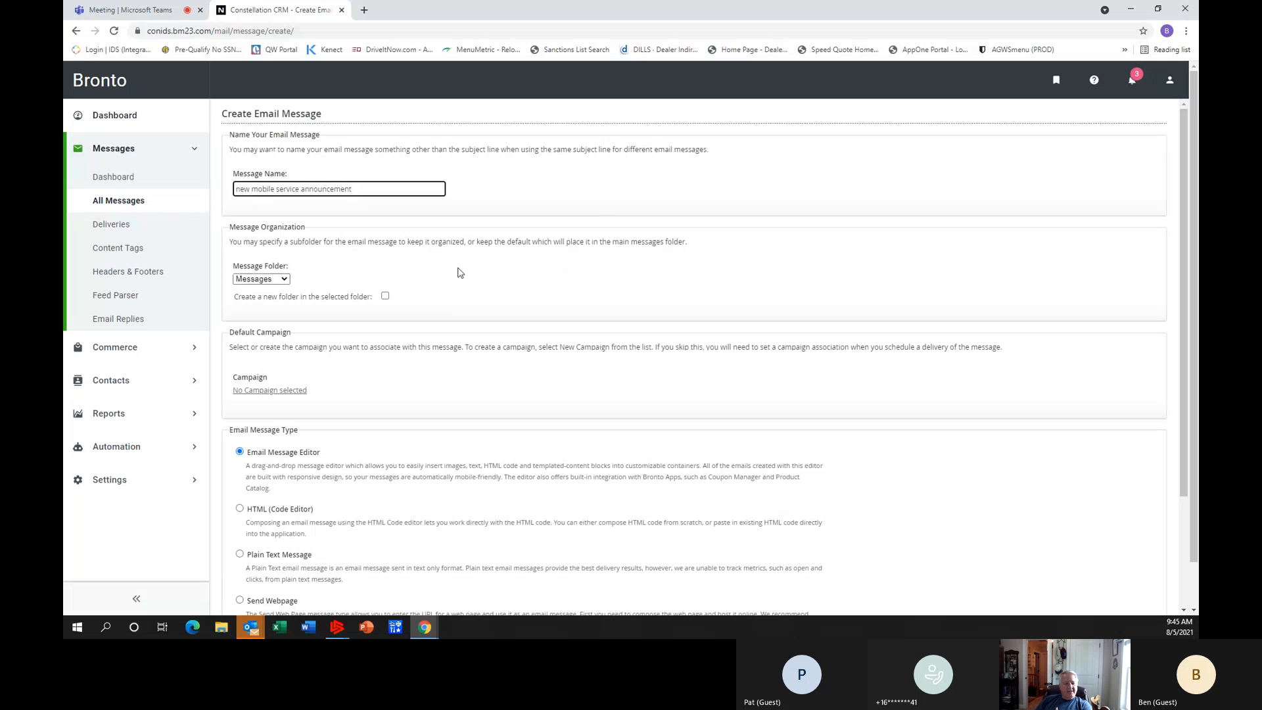
click(275, 393)
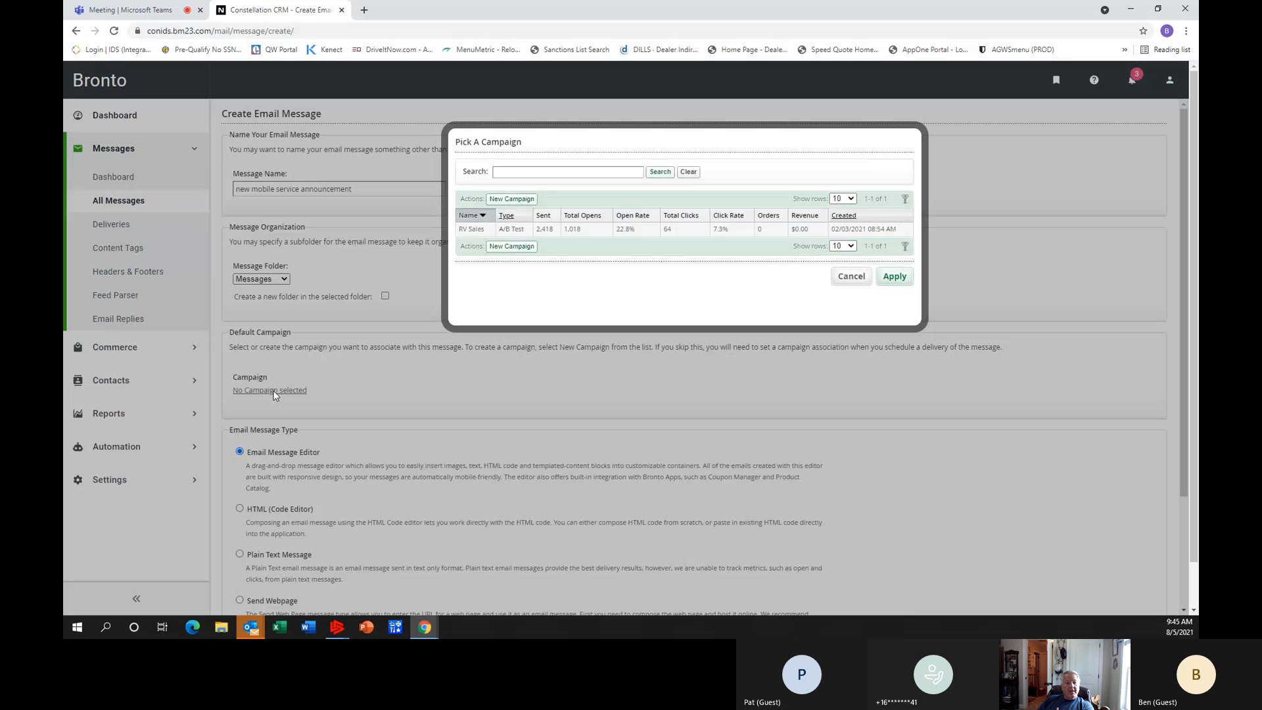
click(535, 173)
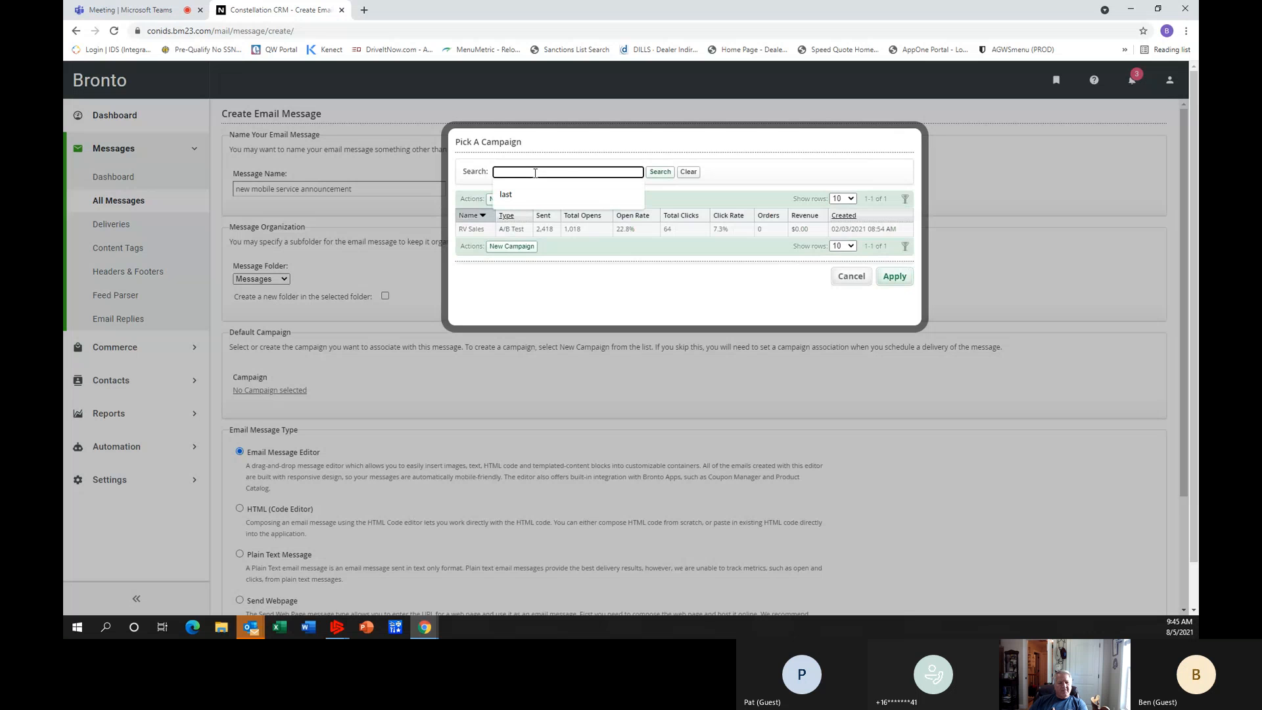
text(new ca)
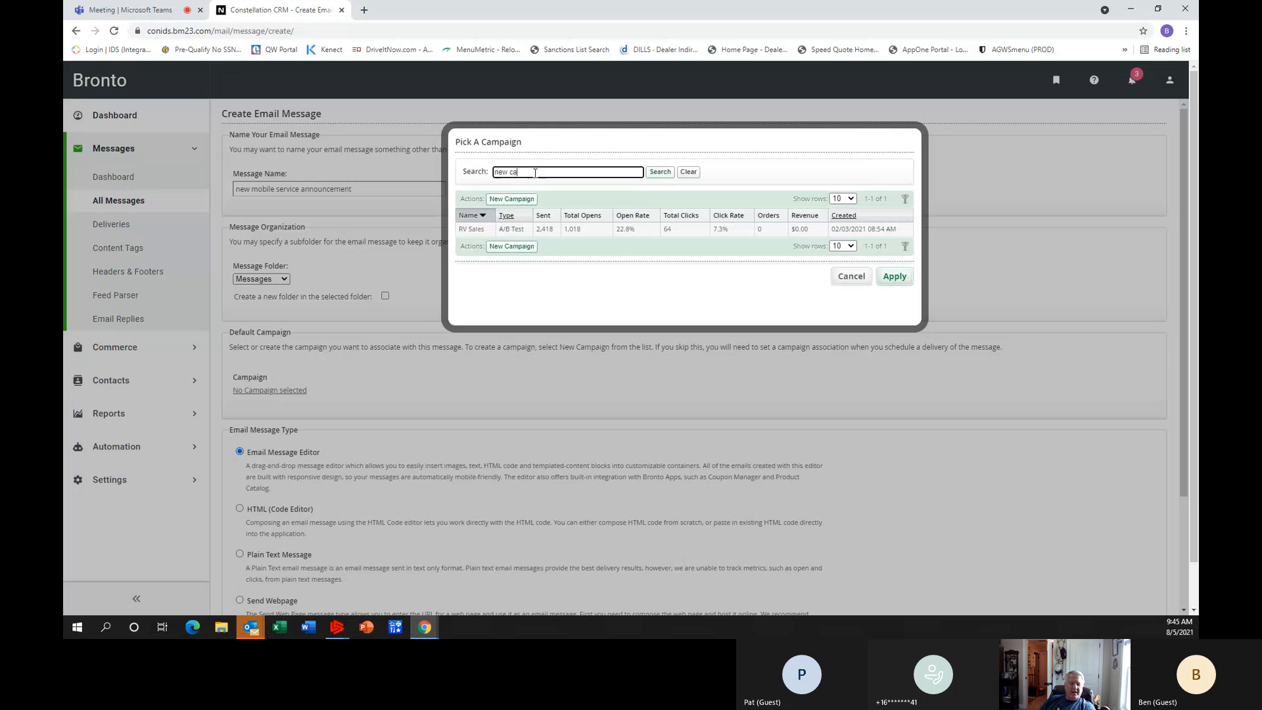
key(BackSpace)
key(BackSpace)
key(BackSpace)
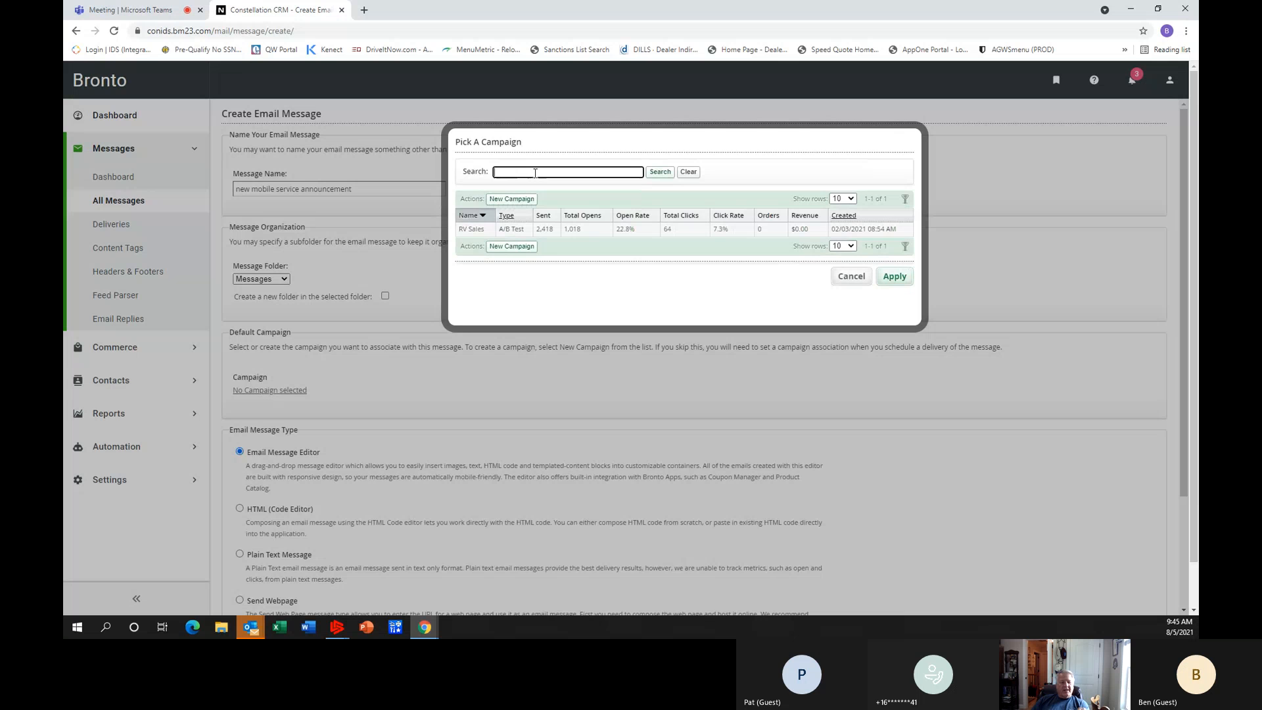
Create a new campaign named Service with the type Other and save it as the message's default campaign.
click(513, 199)
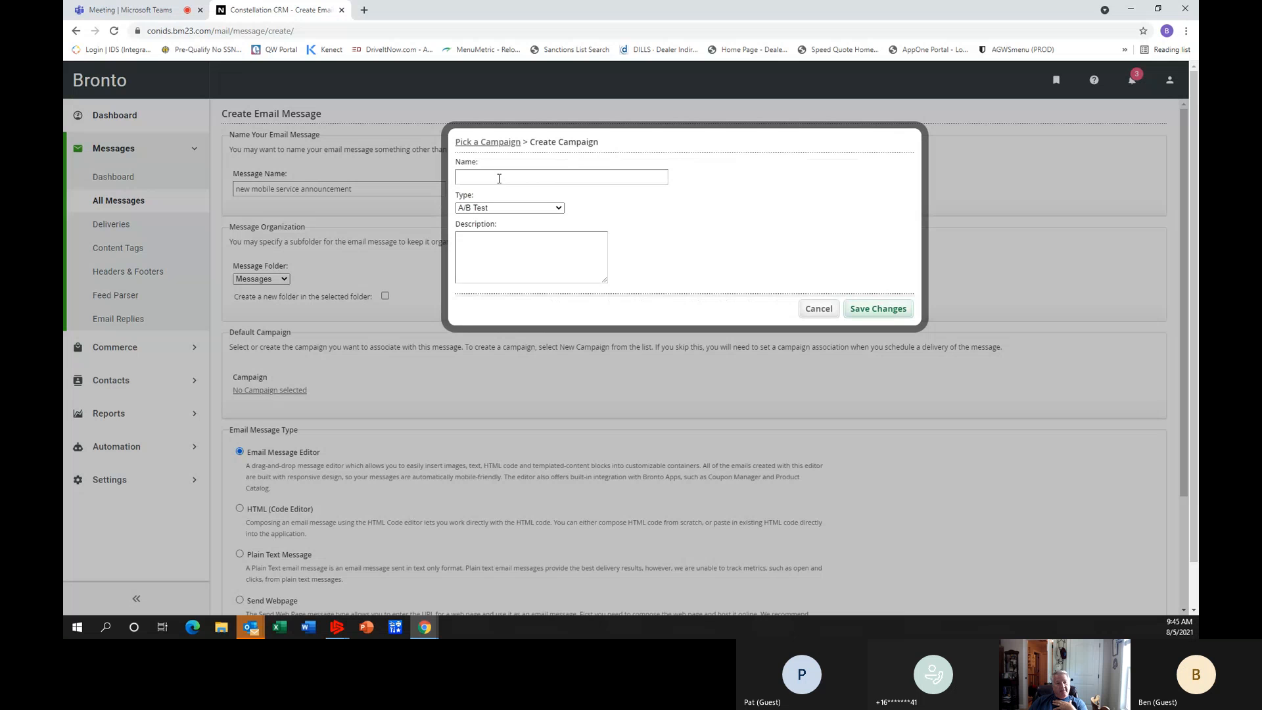
click(499, 179)
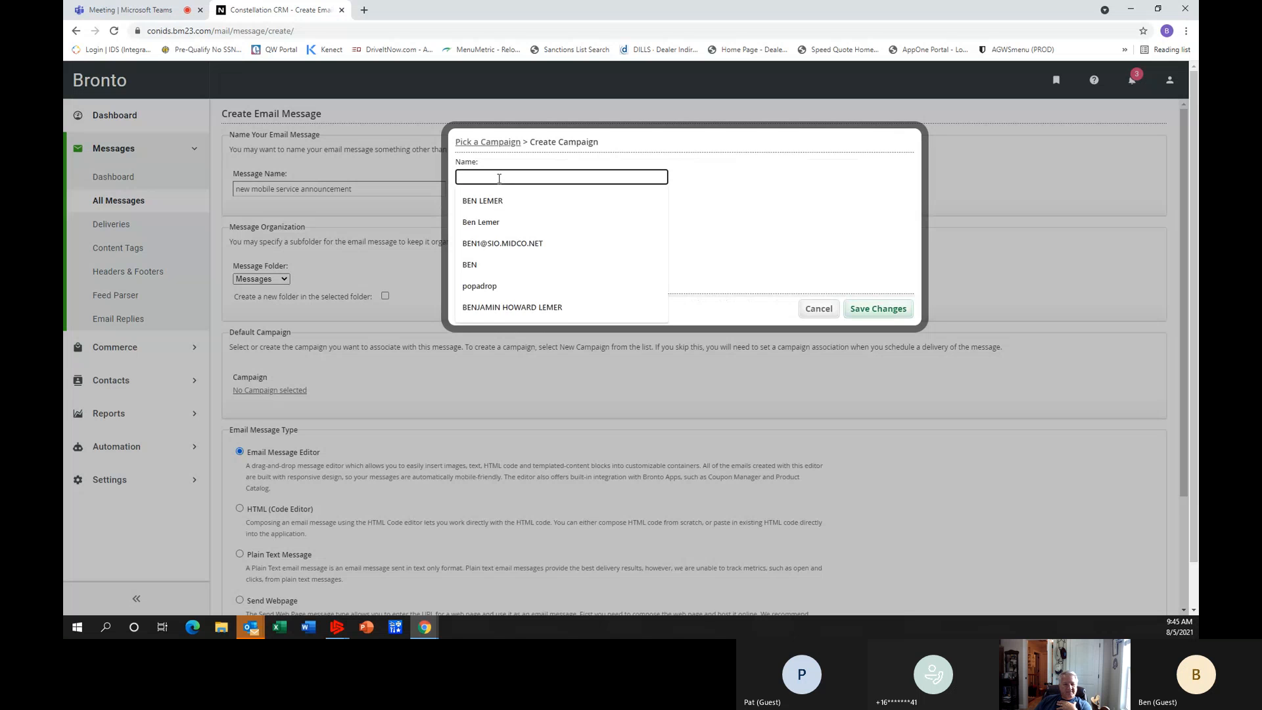
text(Service)
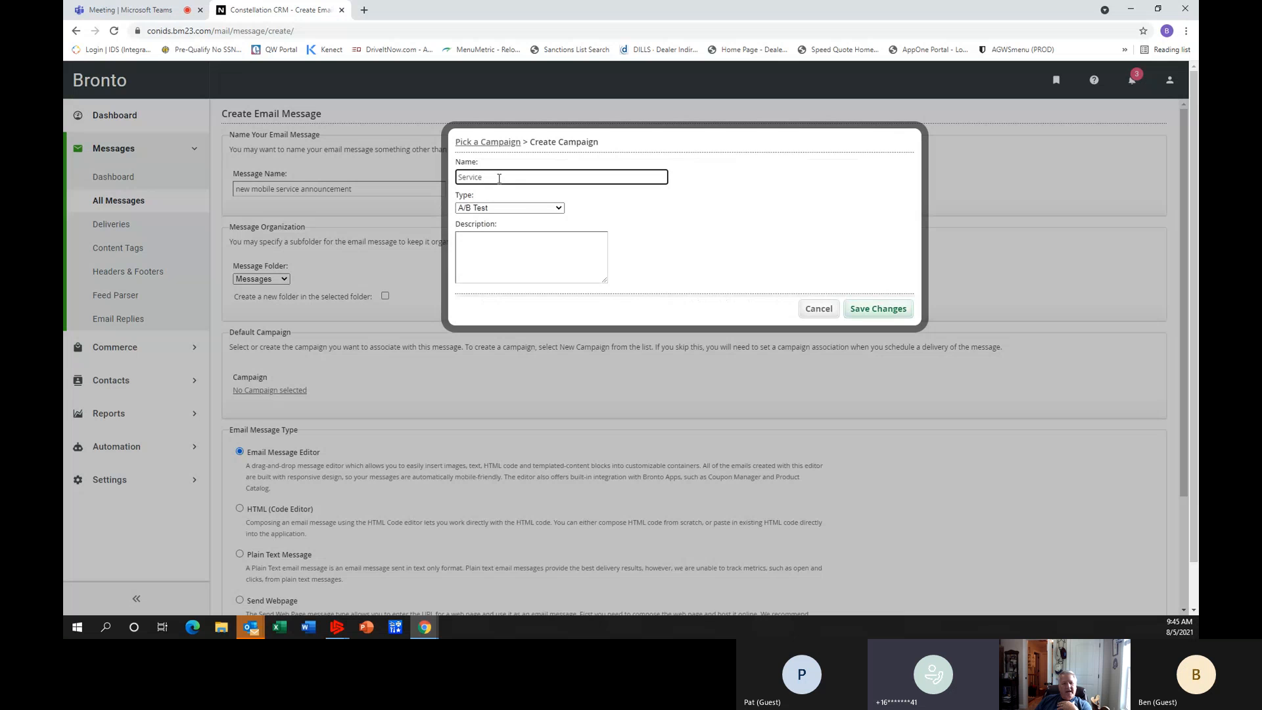
click(558, 209)
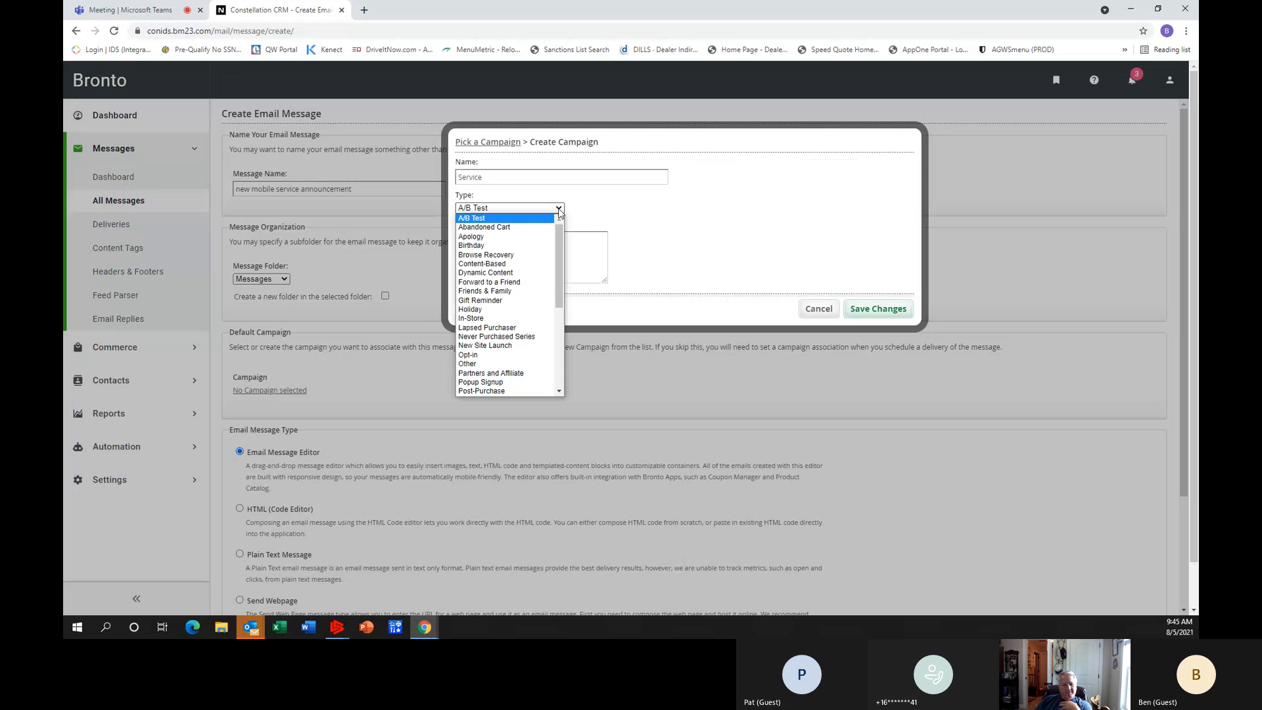
click(500, 363)
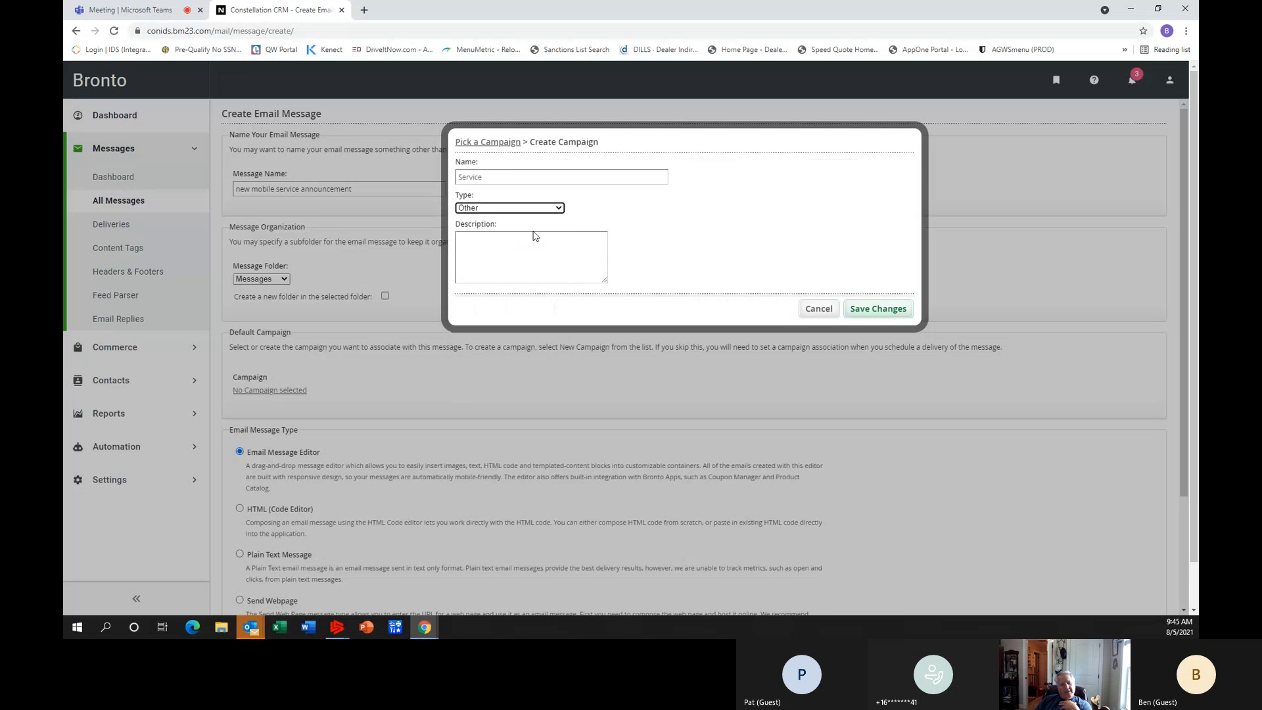
click(882, 315)
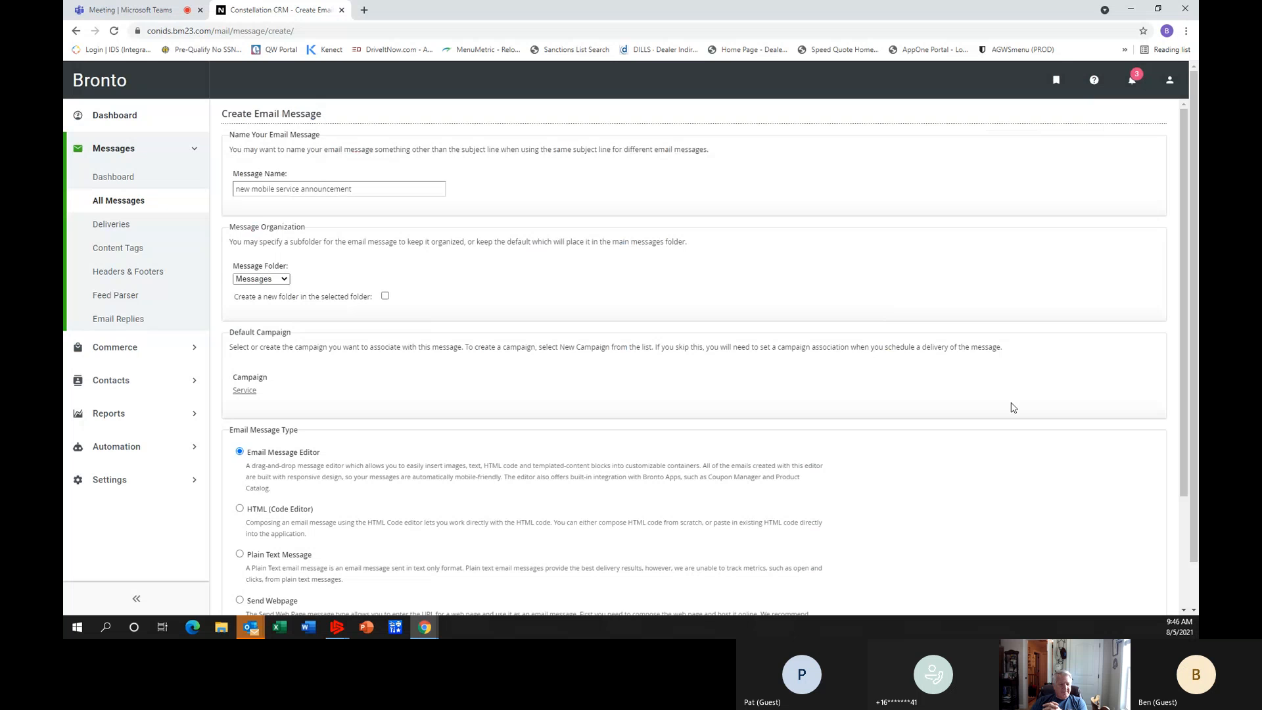
Keep Email Message Editor as the message type and proceed to the message's design canvas.
scroll(460, 450, down, 1)
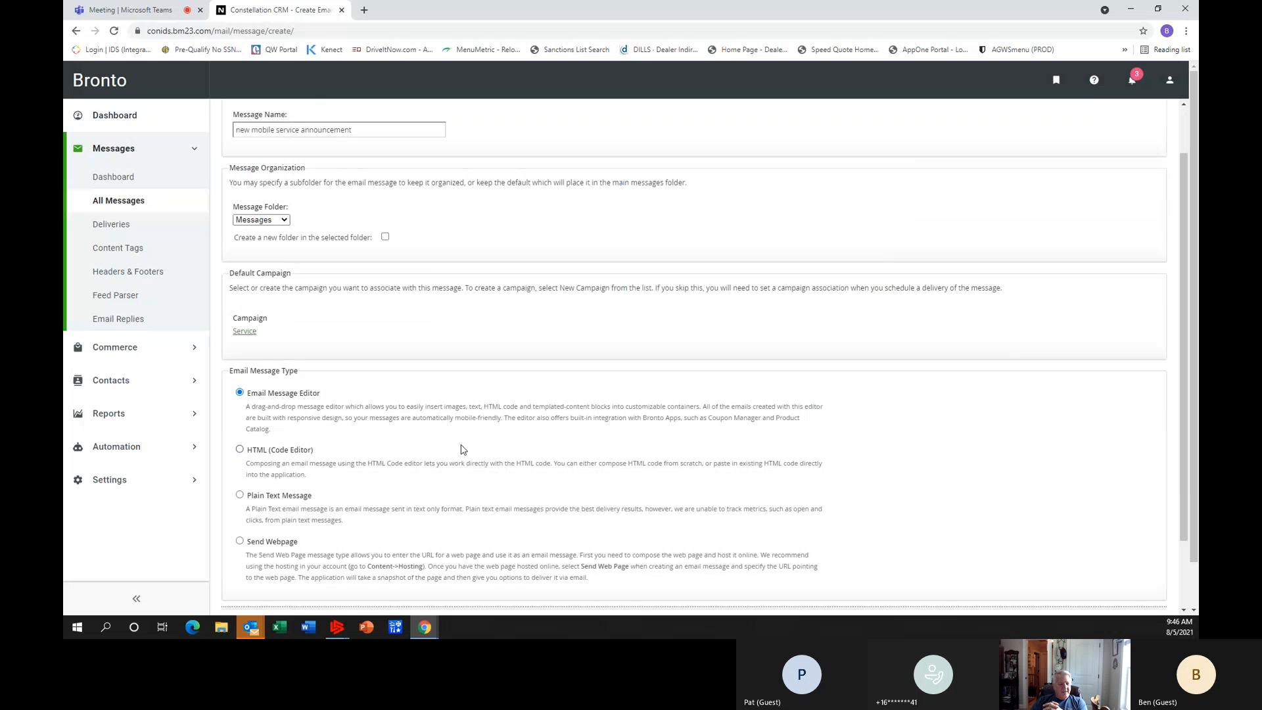
scroll(461, 450, up, 1)
scroll(461, 450, down, 1)
scroll(303, 411, down, 2)
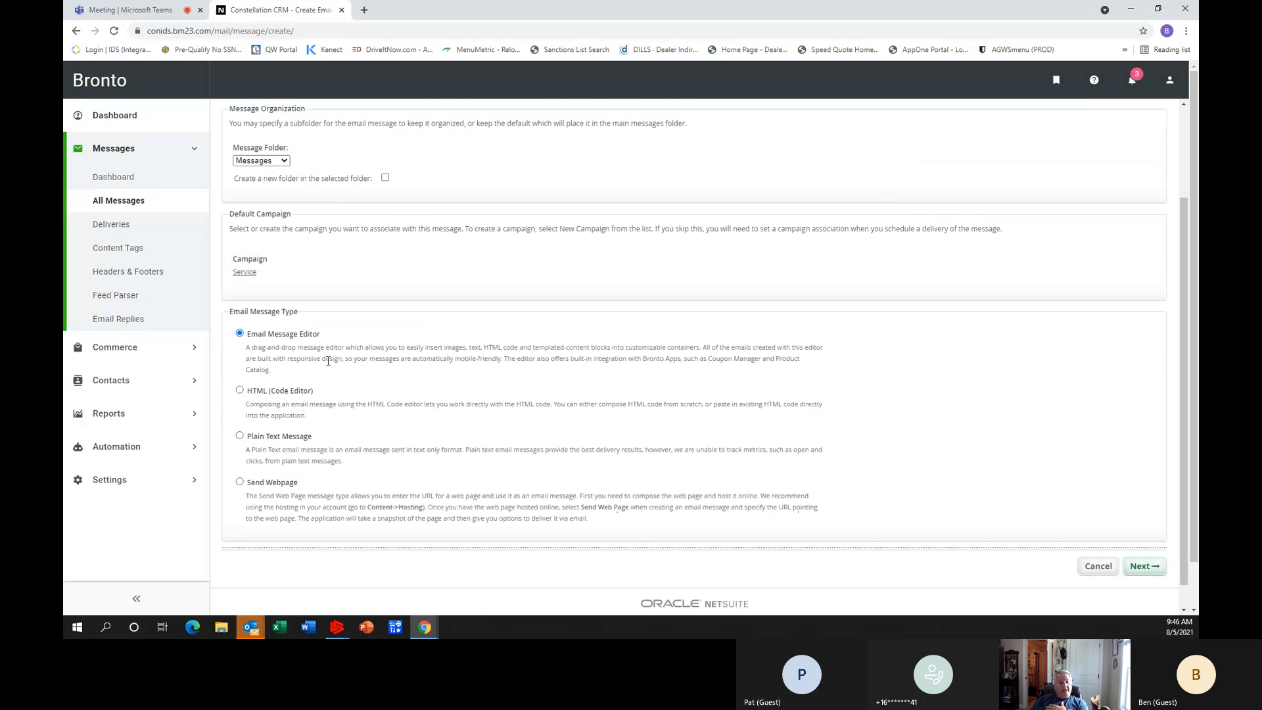
scroll(328, 361, down, 1)
click(1134, 547)
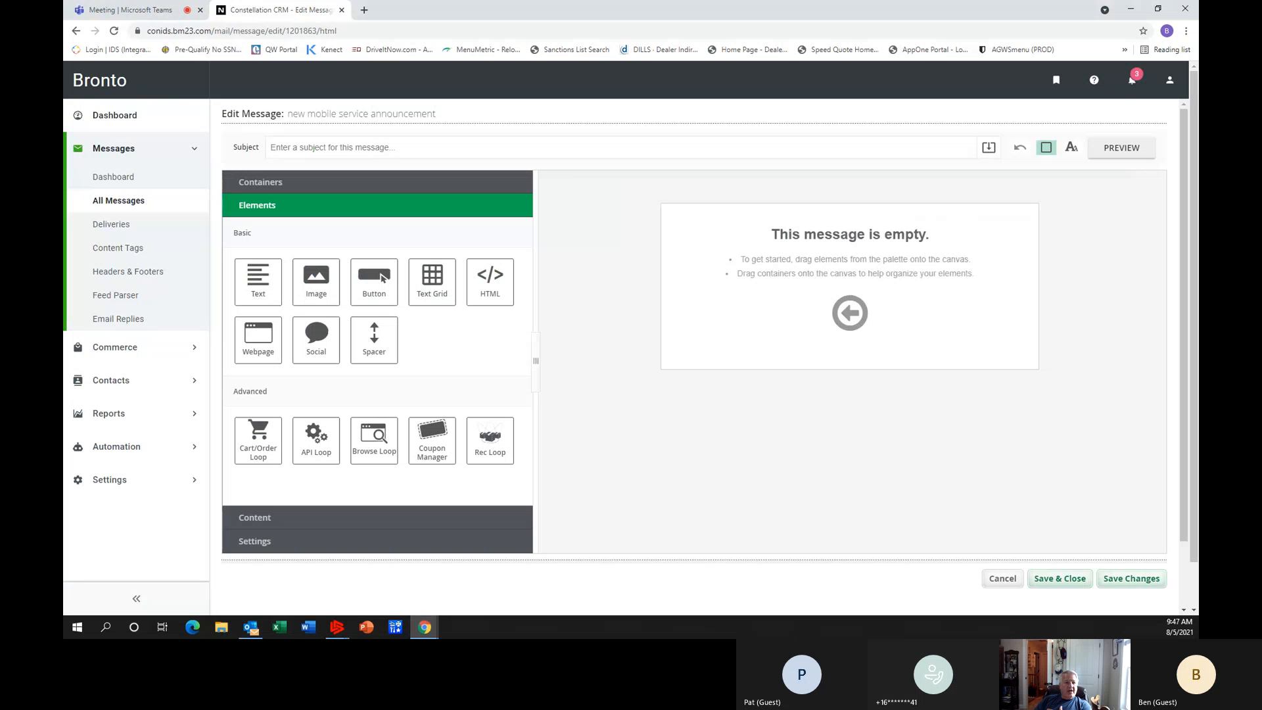
Switch to the other Chrome window, search Google for "schaaps" and open the Schaap's RV Traveland website.
key(alt+Tab)
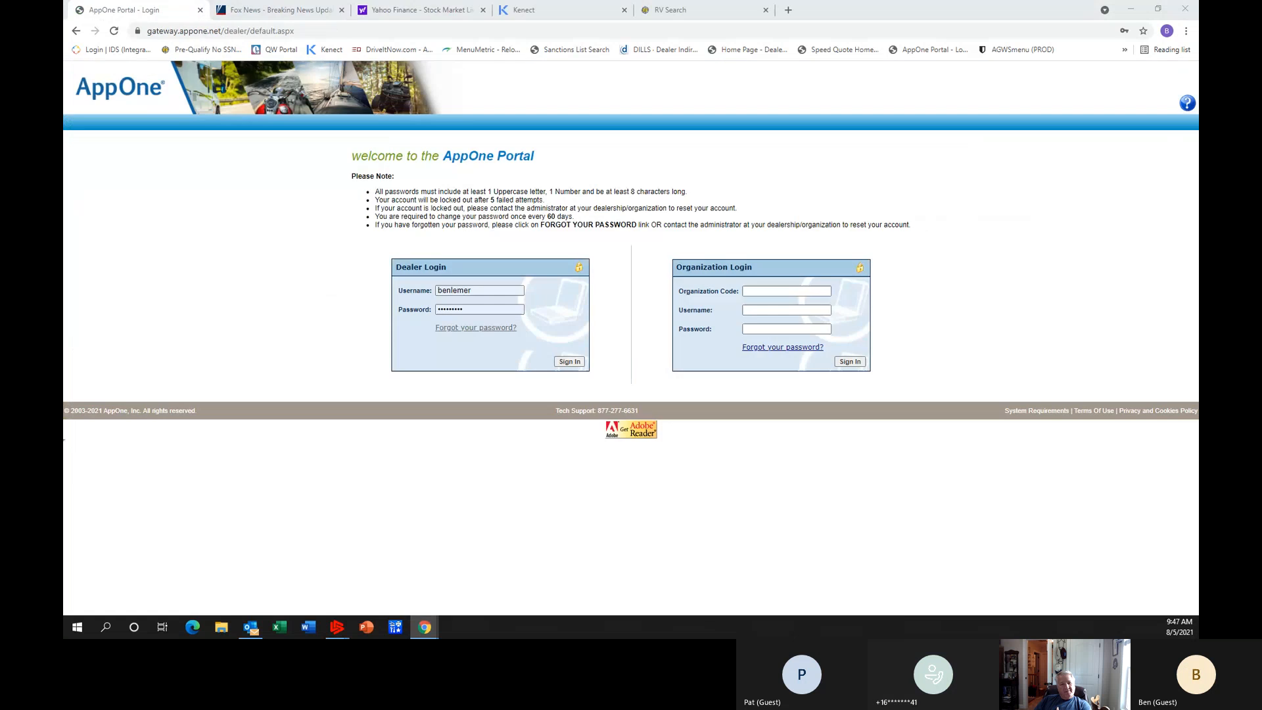
key(alt+Tab)
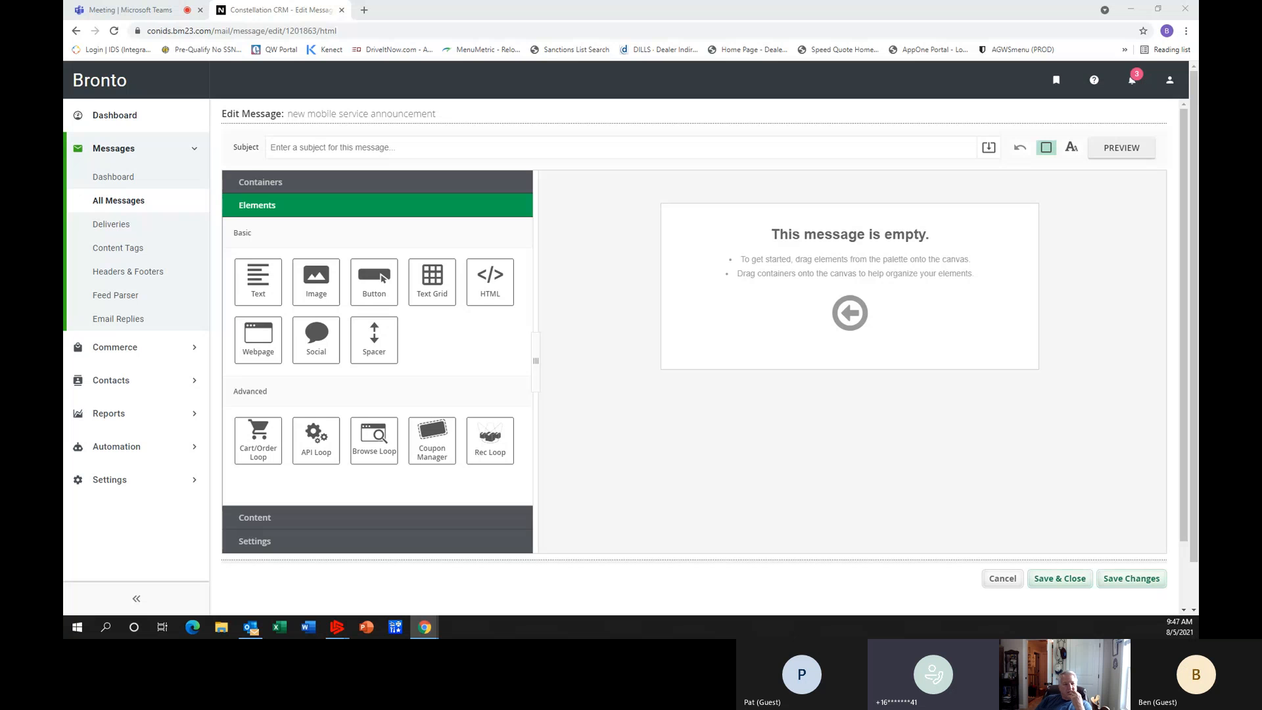
key(alt+Tab)
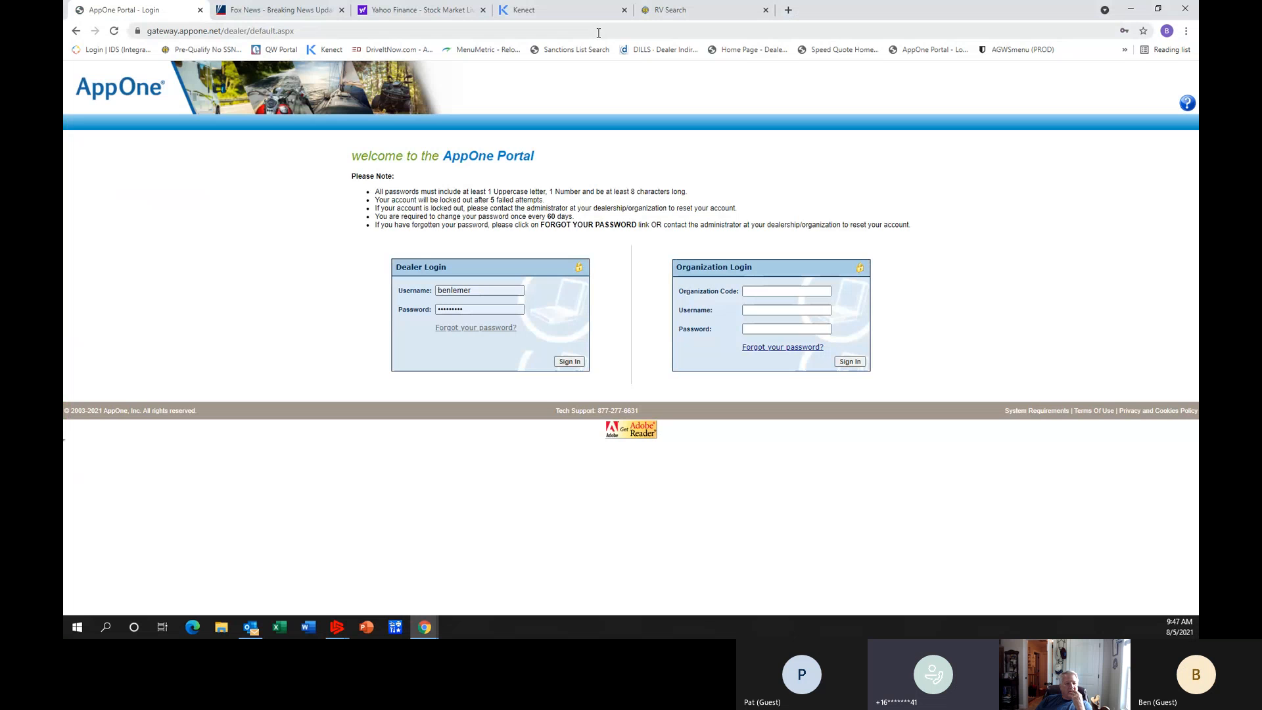
click(310, 31)
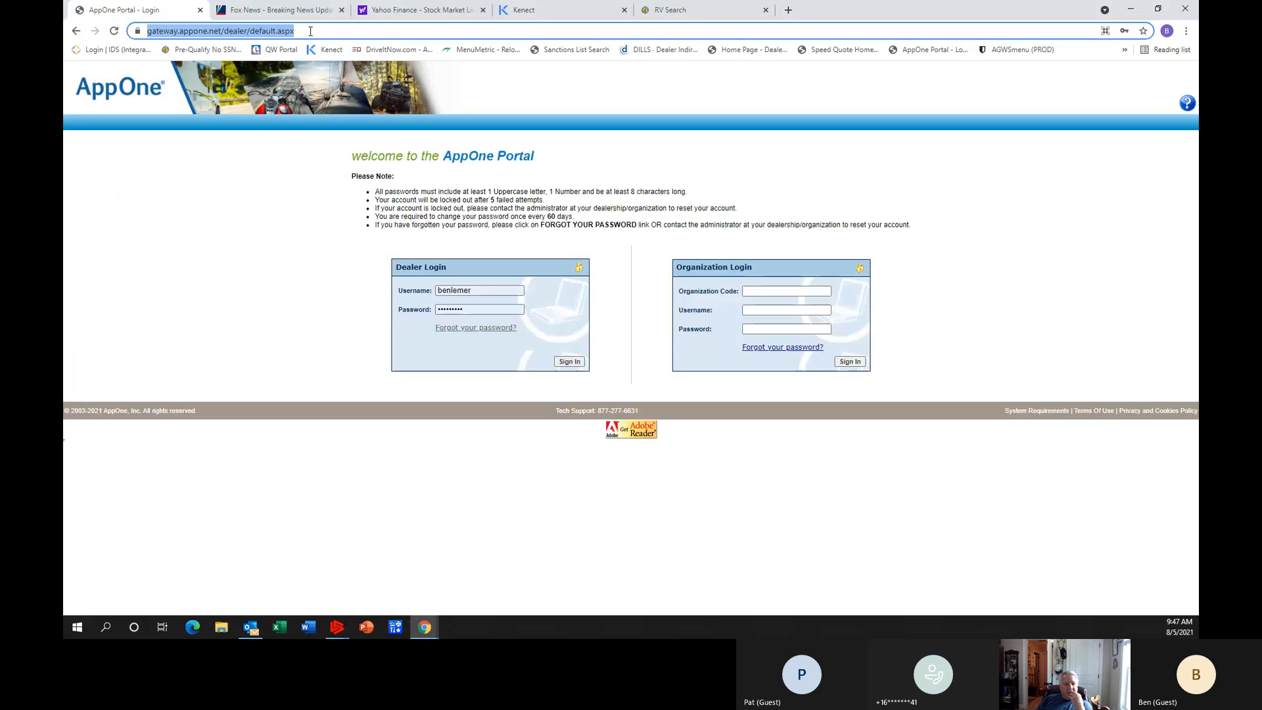
text(schaap)
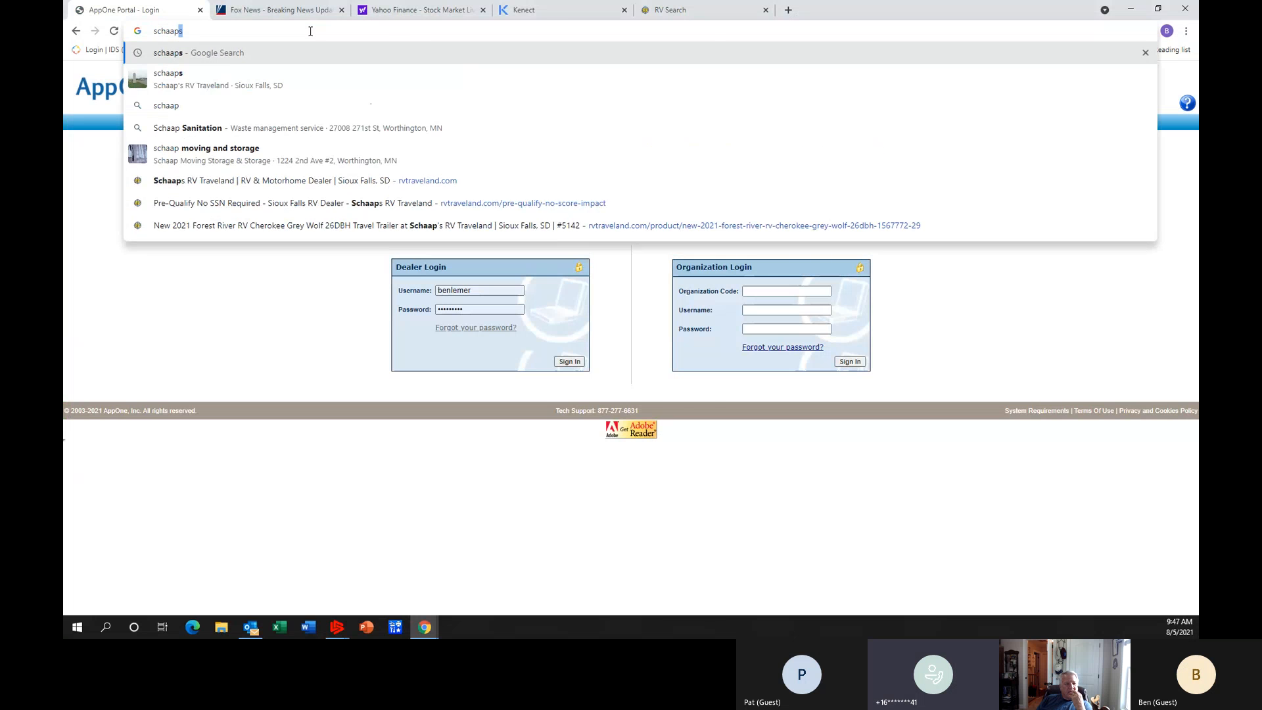
text(s)
key(Return)
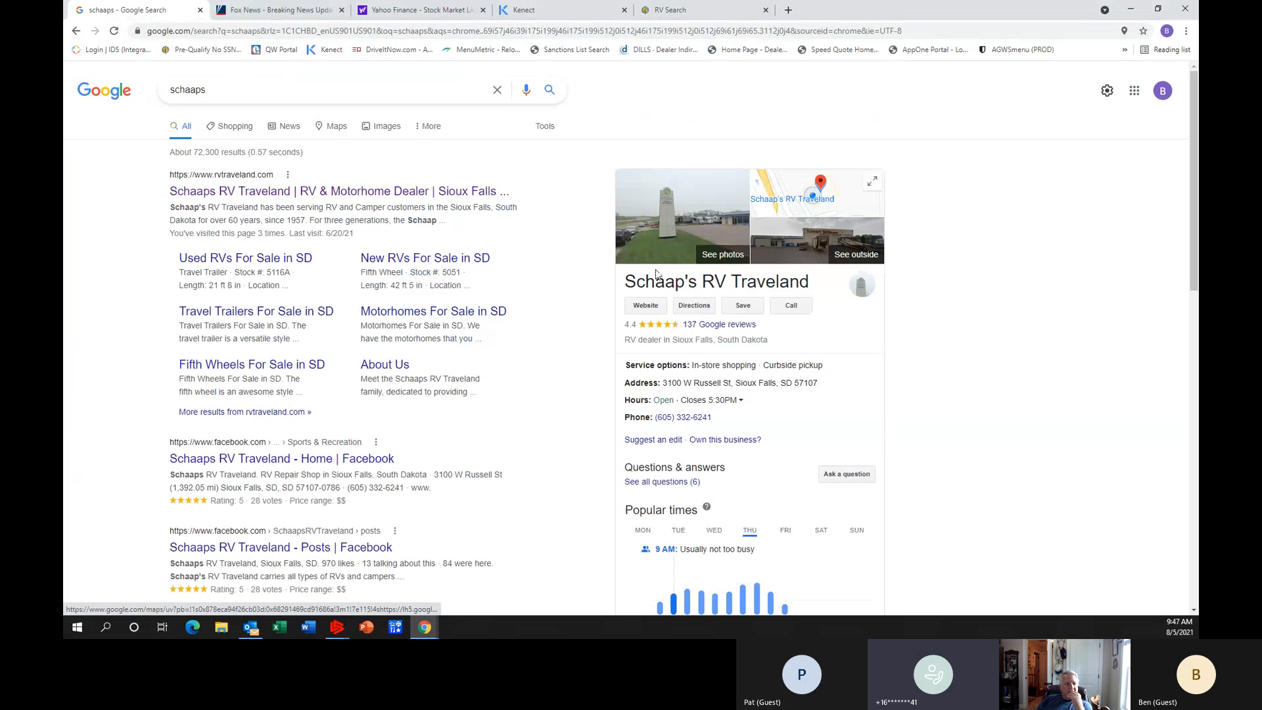
click(645, 305)
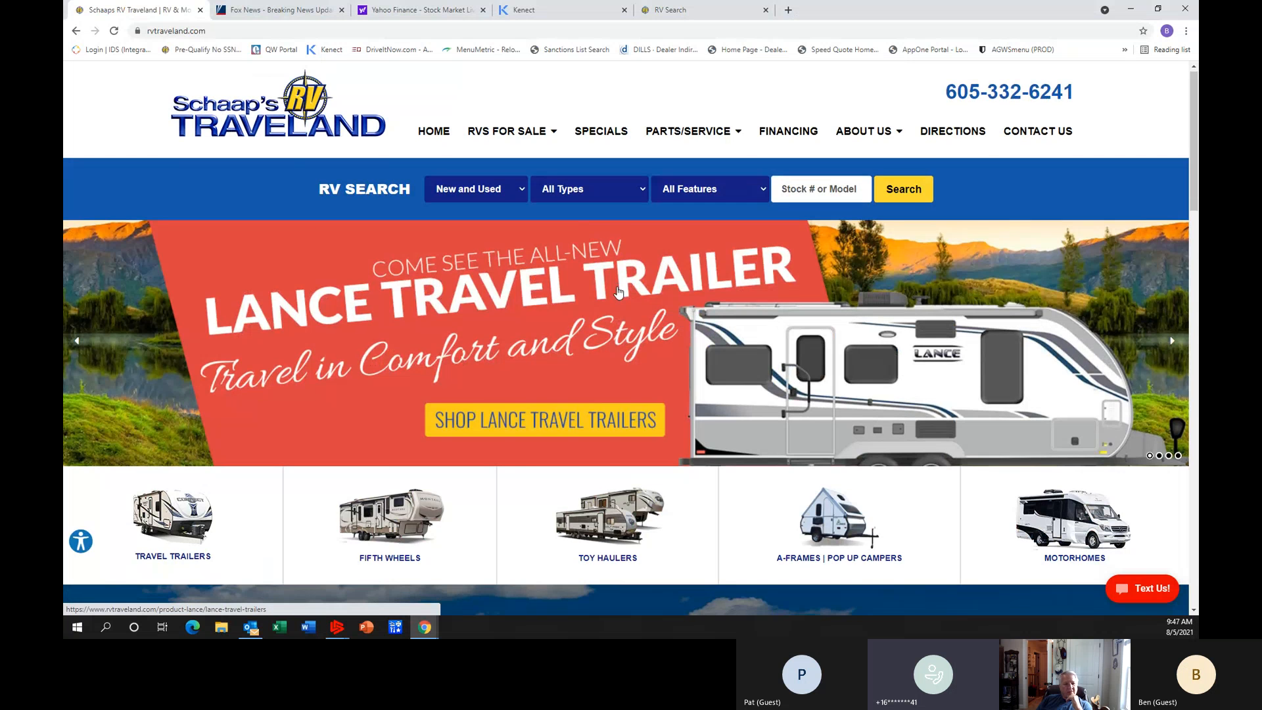
scroll(618, 292, down, 2)
scroll(618, 292, up, 2)
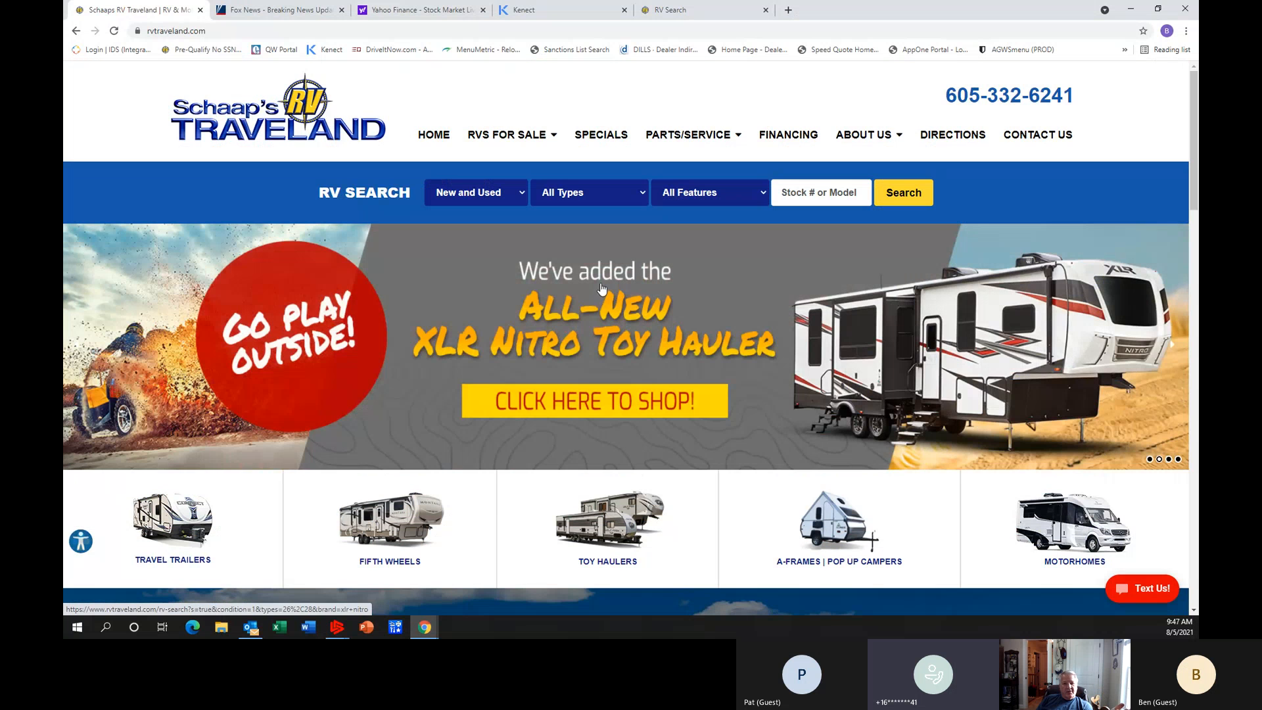
Start saving the Schaap's RV Traveland header logo as an image file and name it "schaaps image".
drag(245, 105, 330, 115)
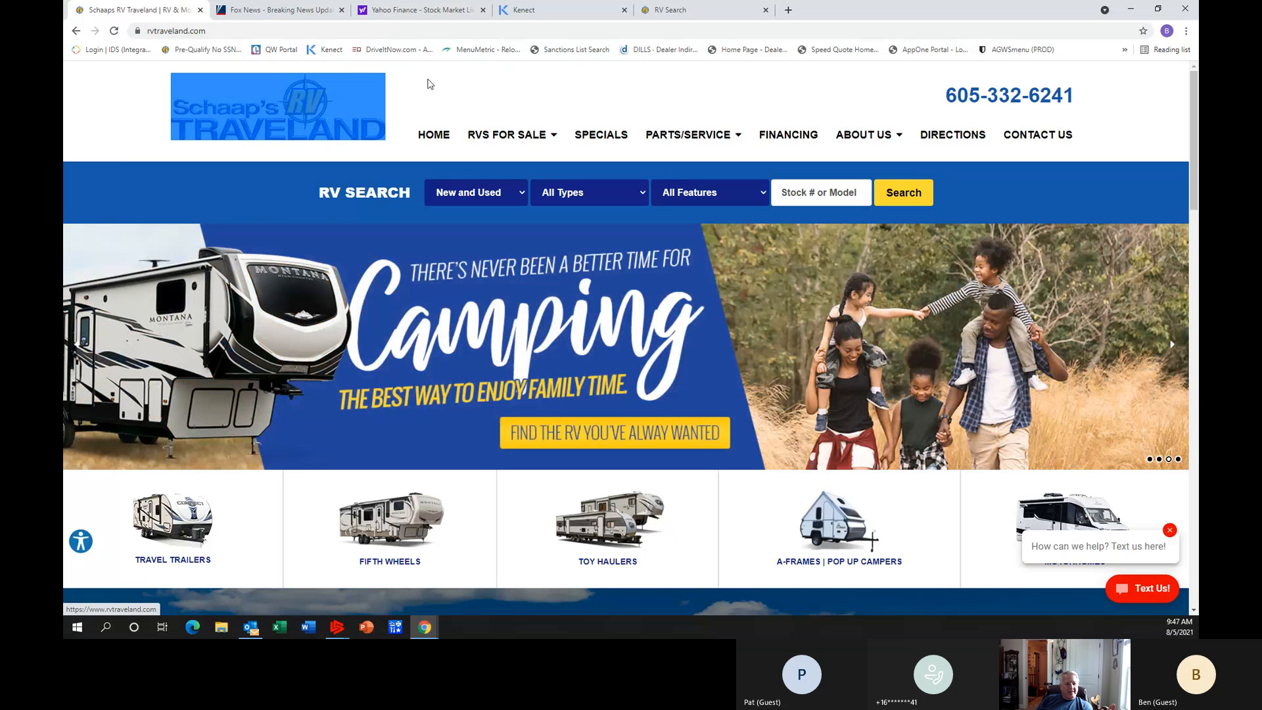
right_click(230, 114)
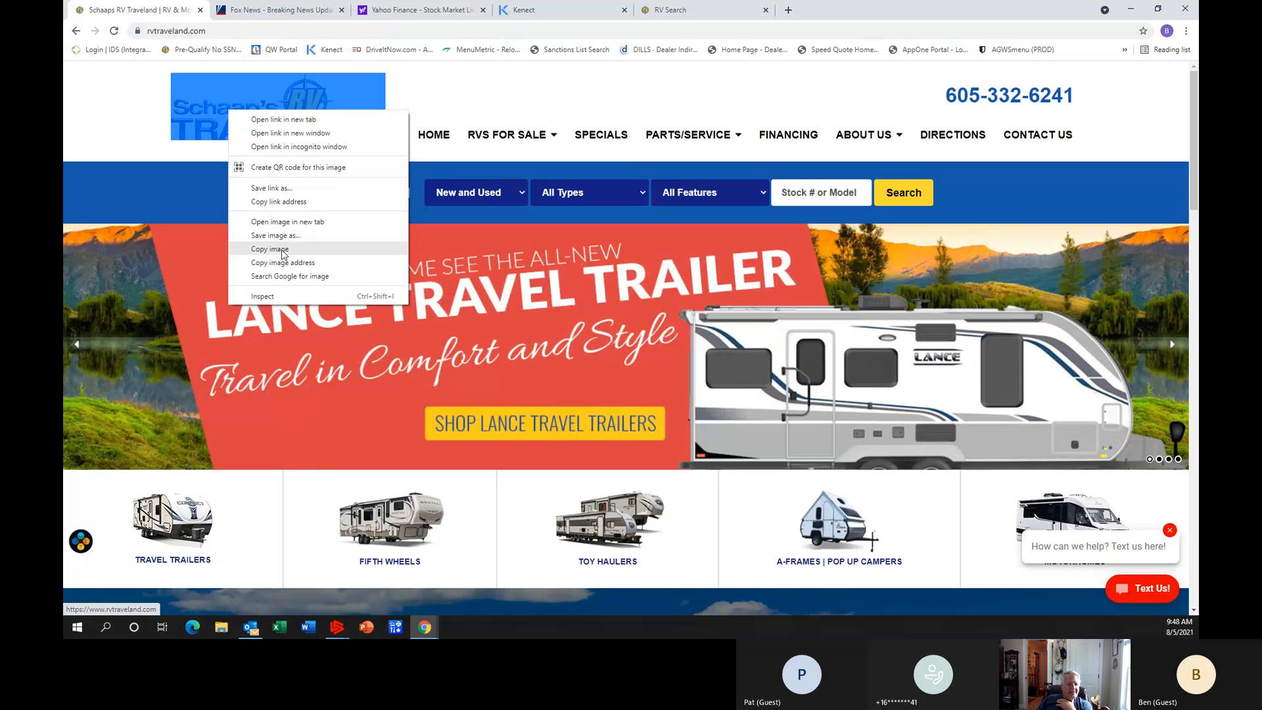
click(286, 238)
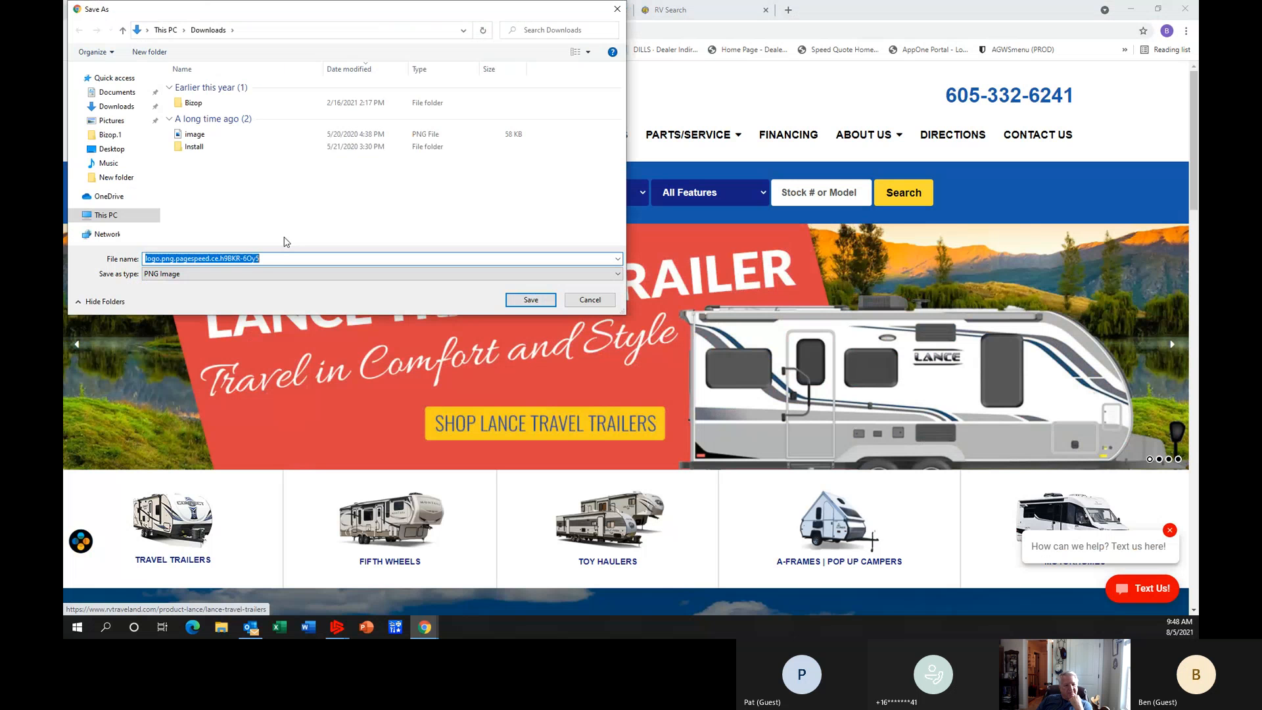
click(272, 261)
drag(273, 262, 85, 256)
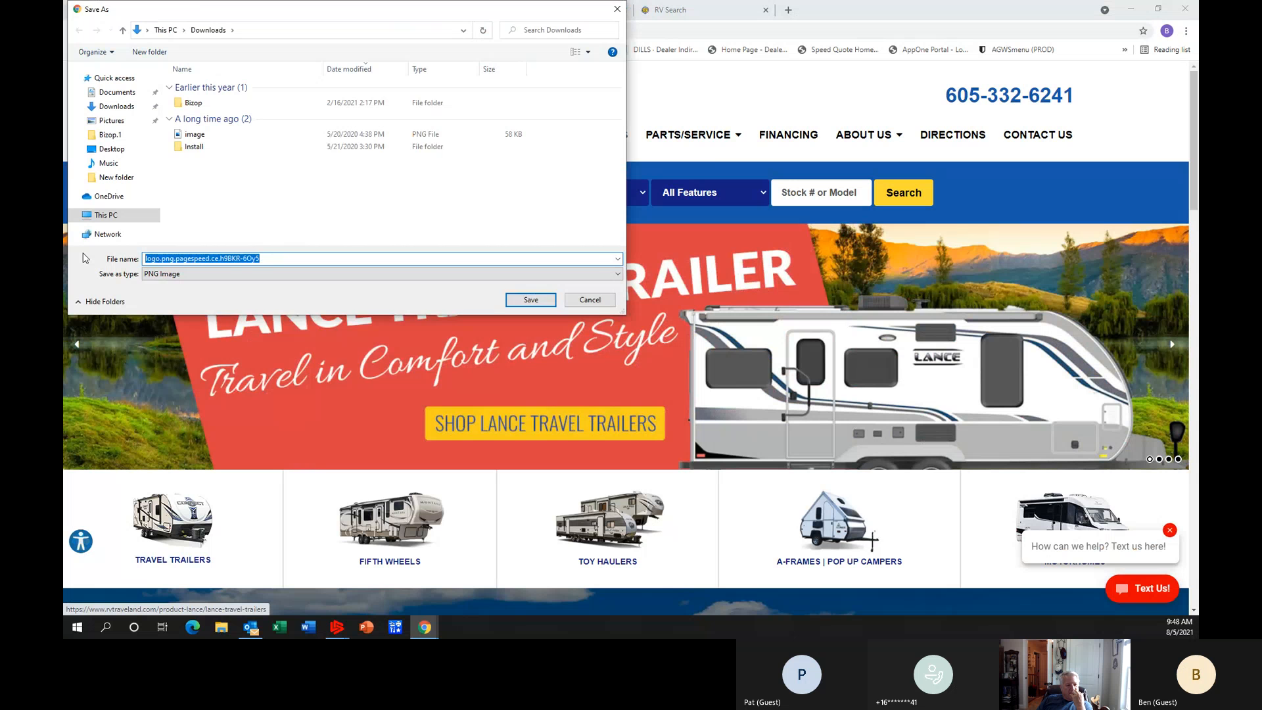
text(schaaps image)
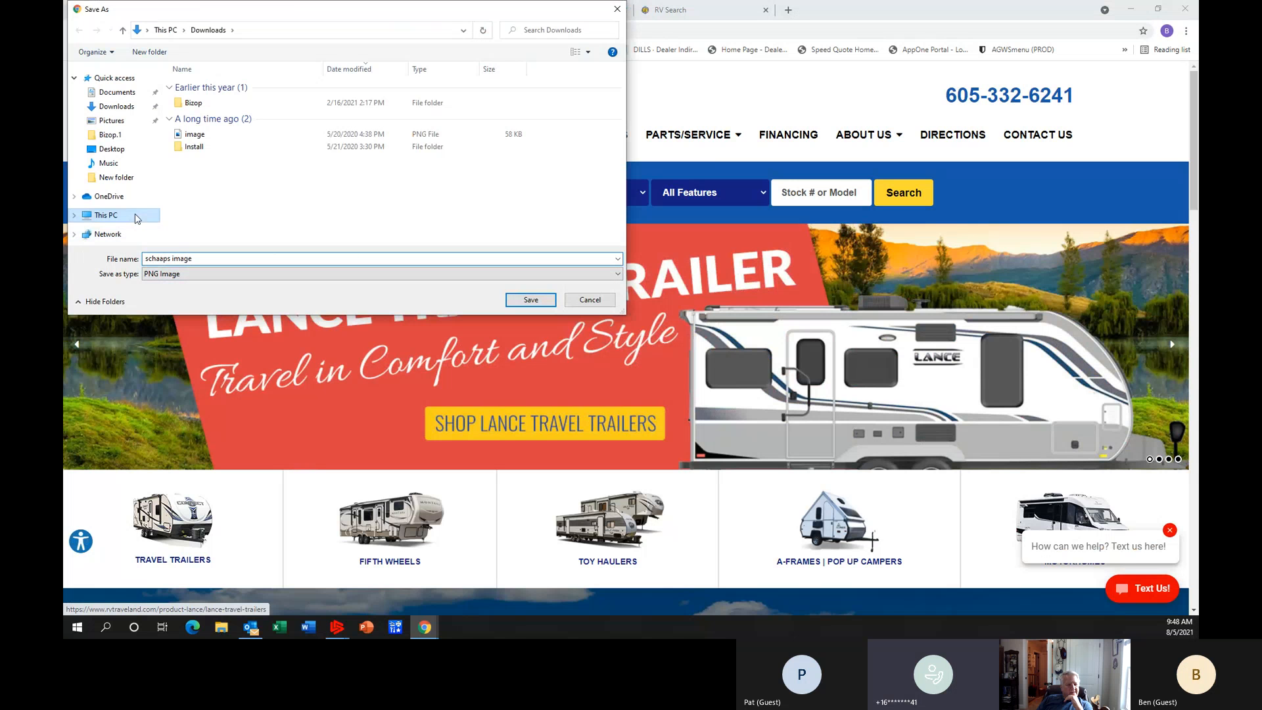
Choose the Desktop as the logo's destination, keep PNG Image as the file type and save it.
click(115, 149)
click(607, 271)
click(353, 294)
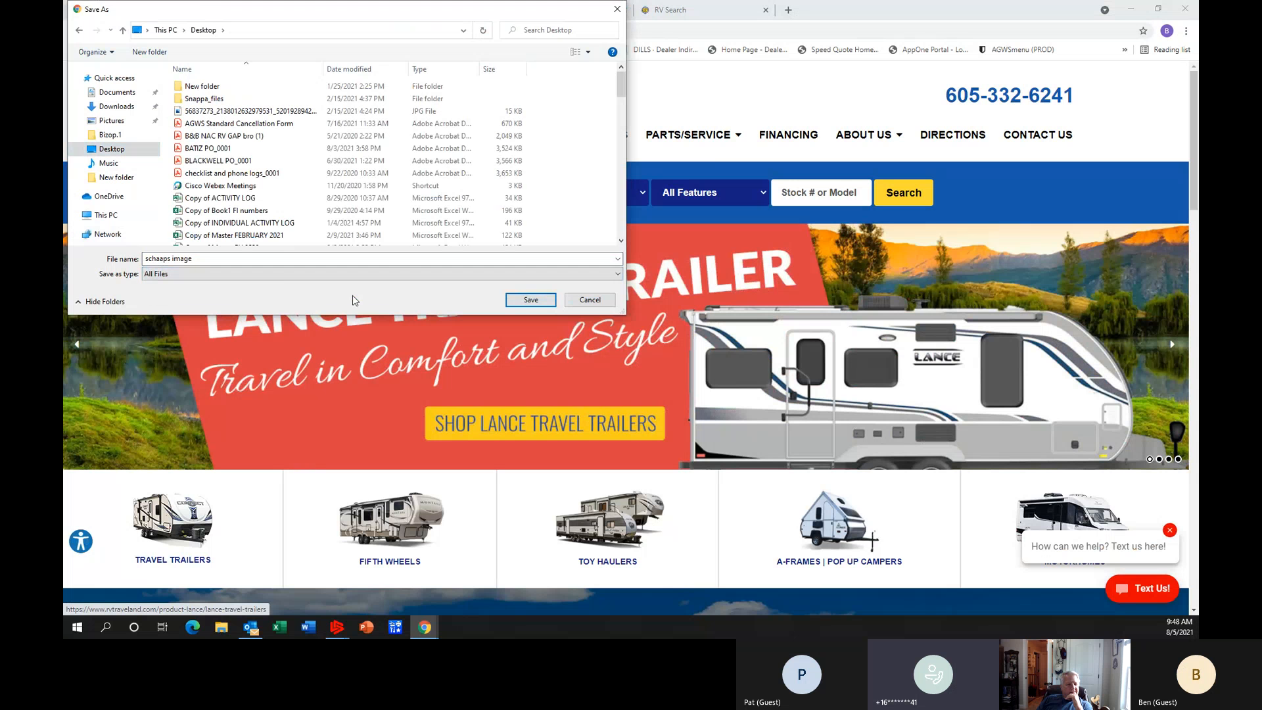
click(234, 274)
click(213, 285)
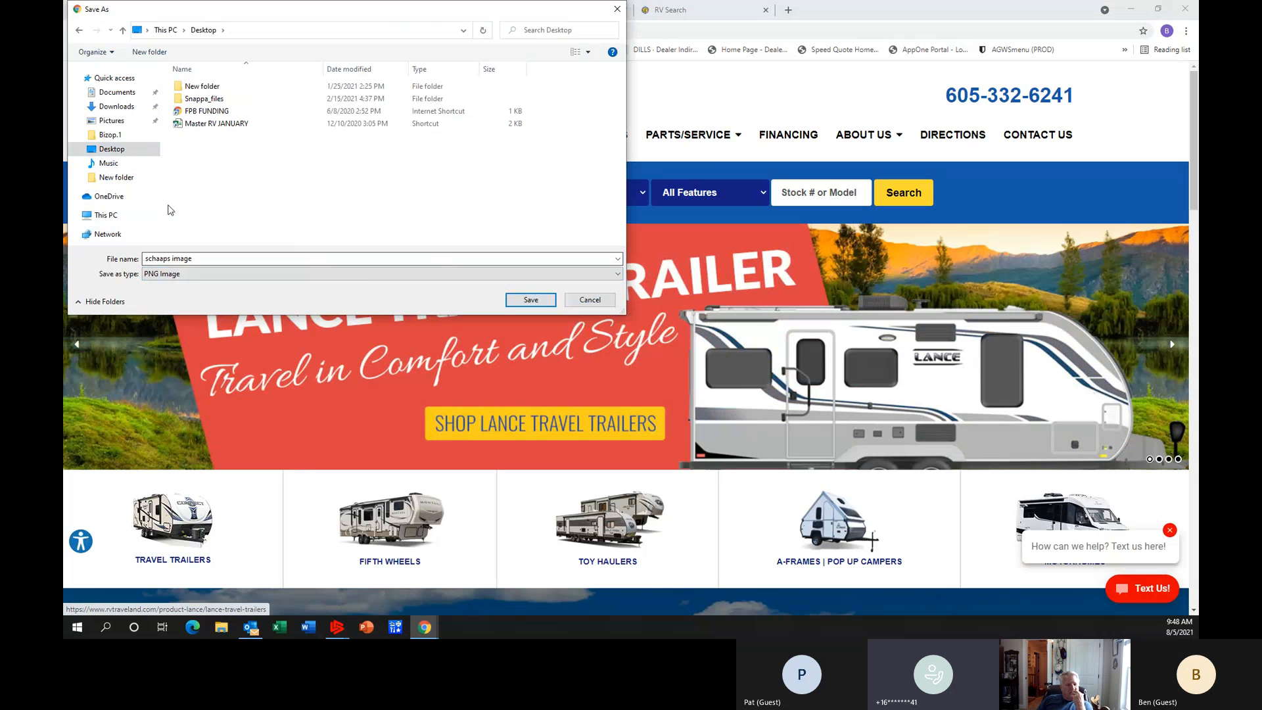
click(610, 276)
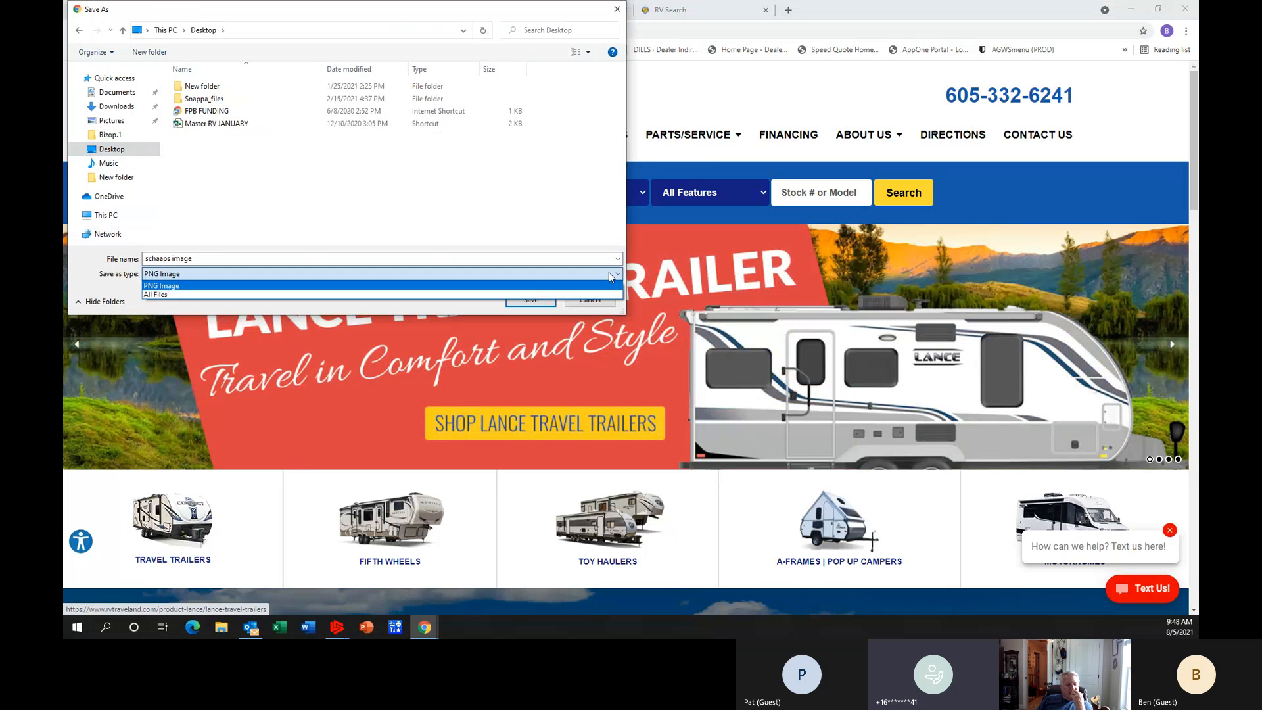
click(228, 290)
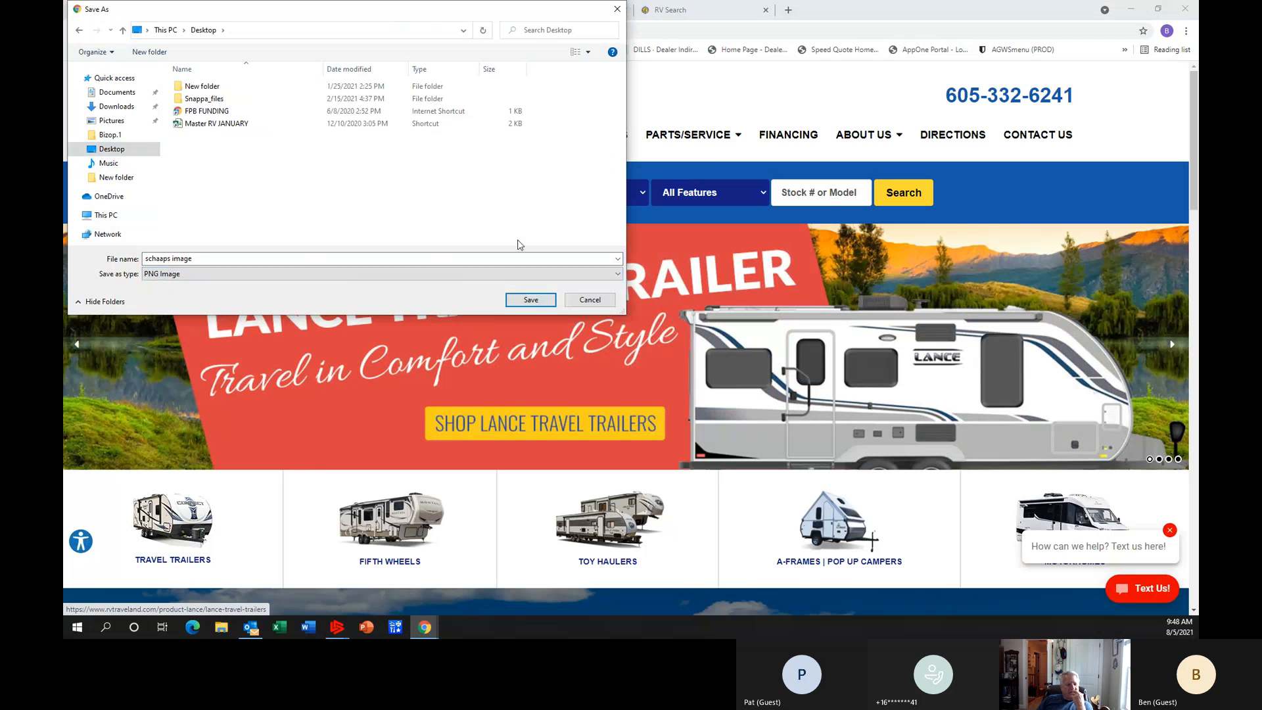
click(531, 299)
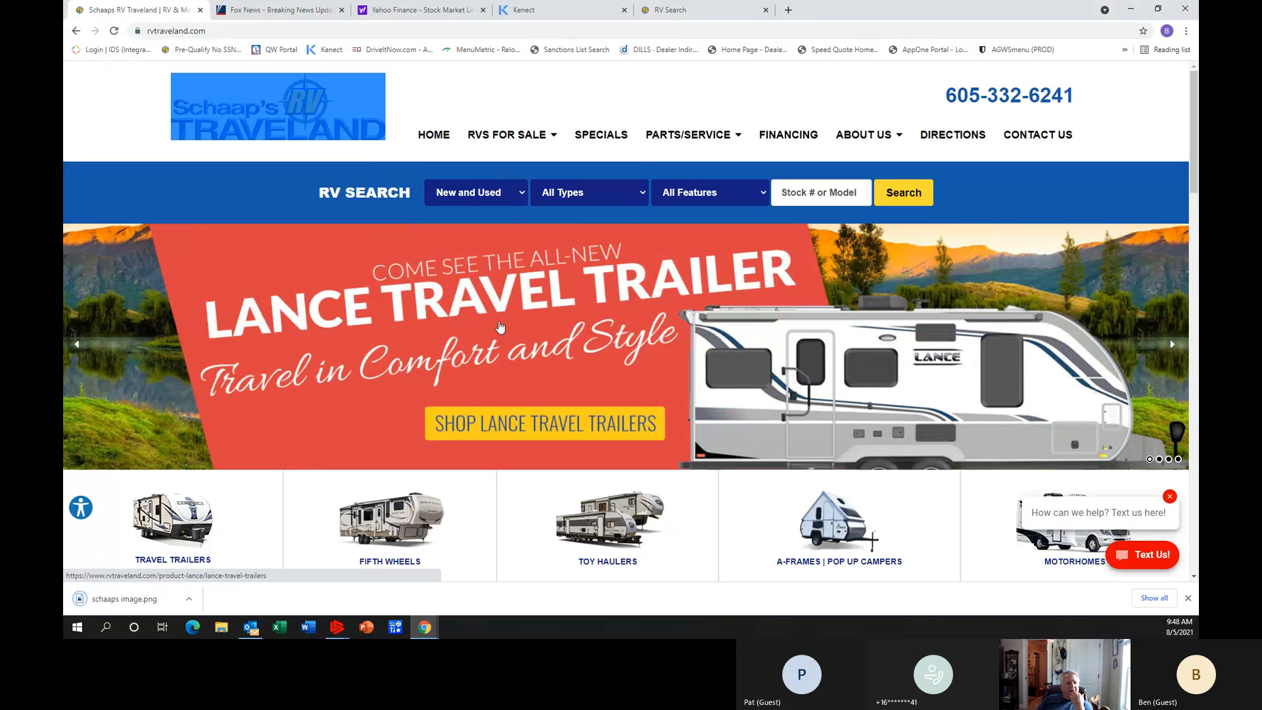
right_click(158, 601)
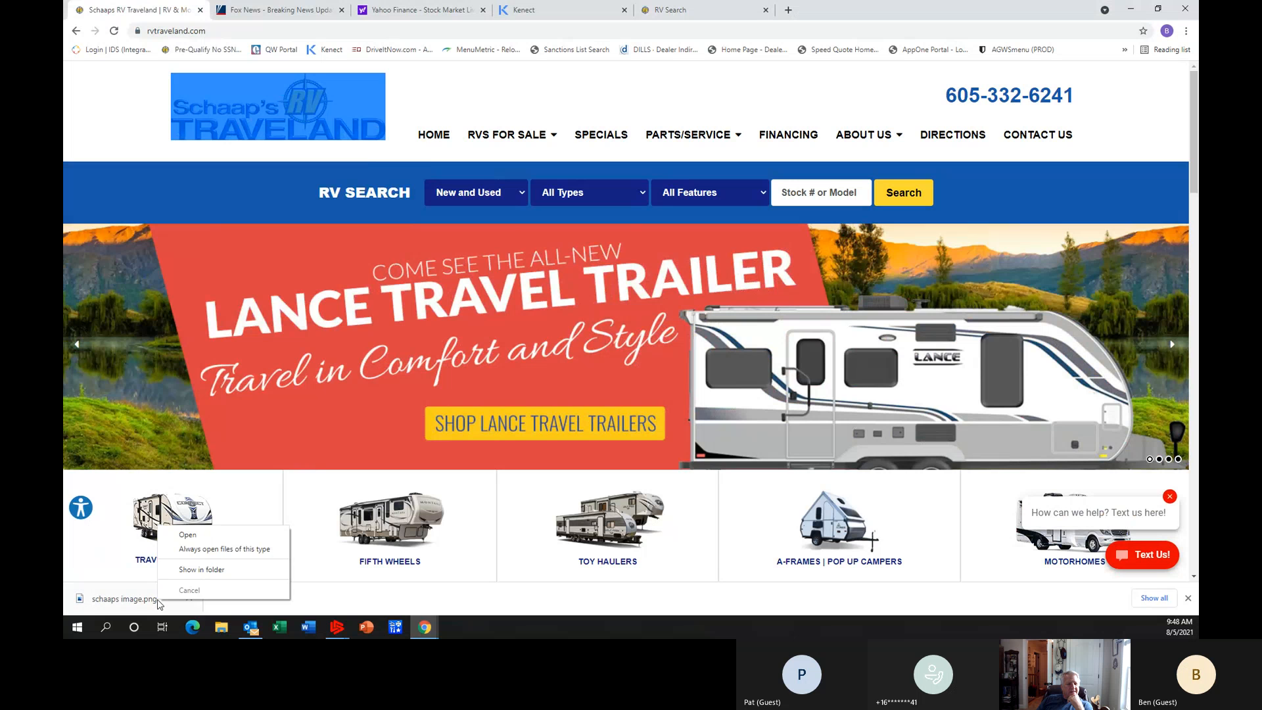
right_click(253, 121)
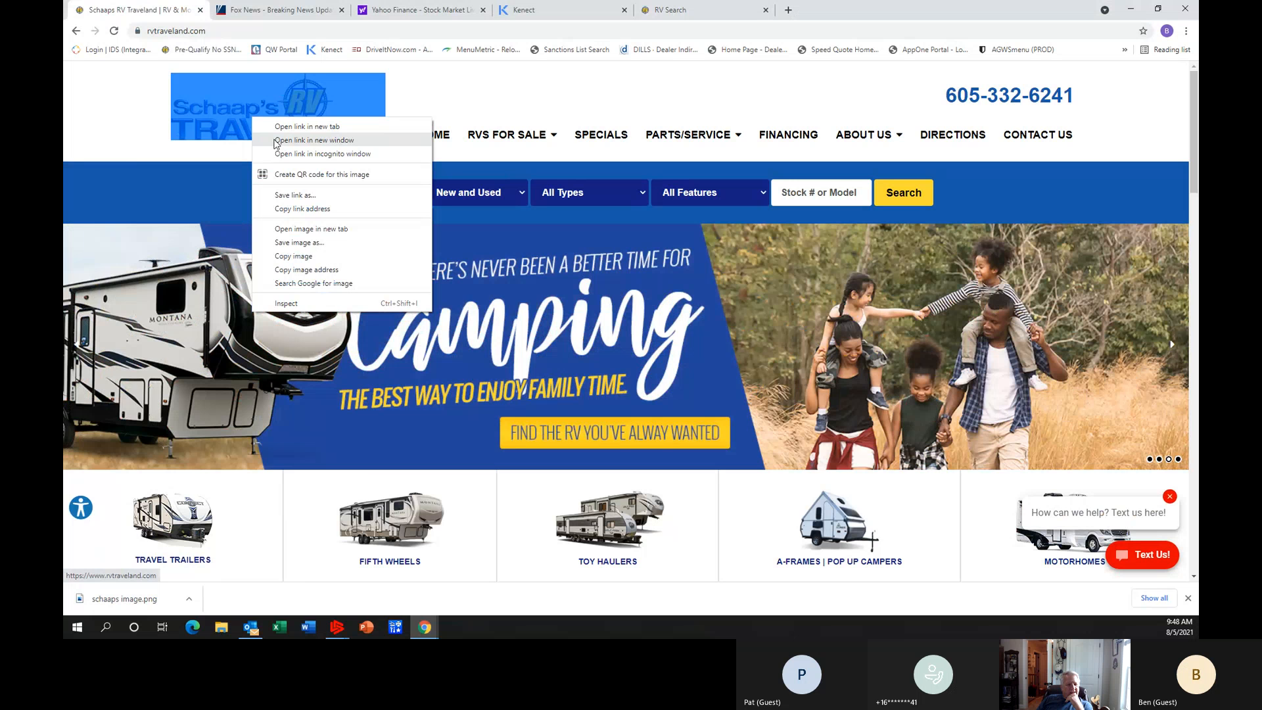
click(345, 244)
click(286, 274)
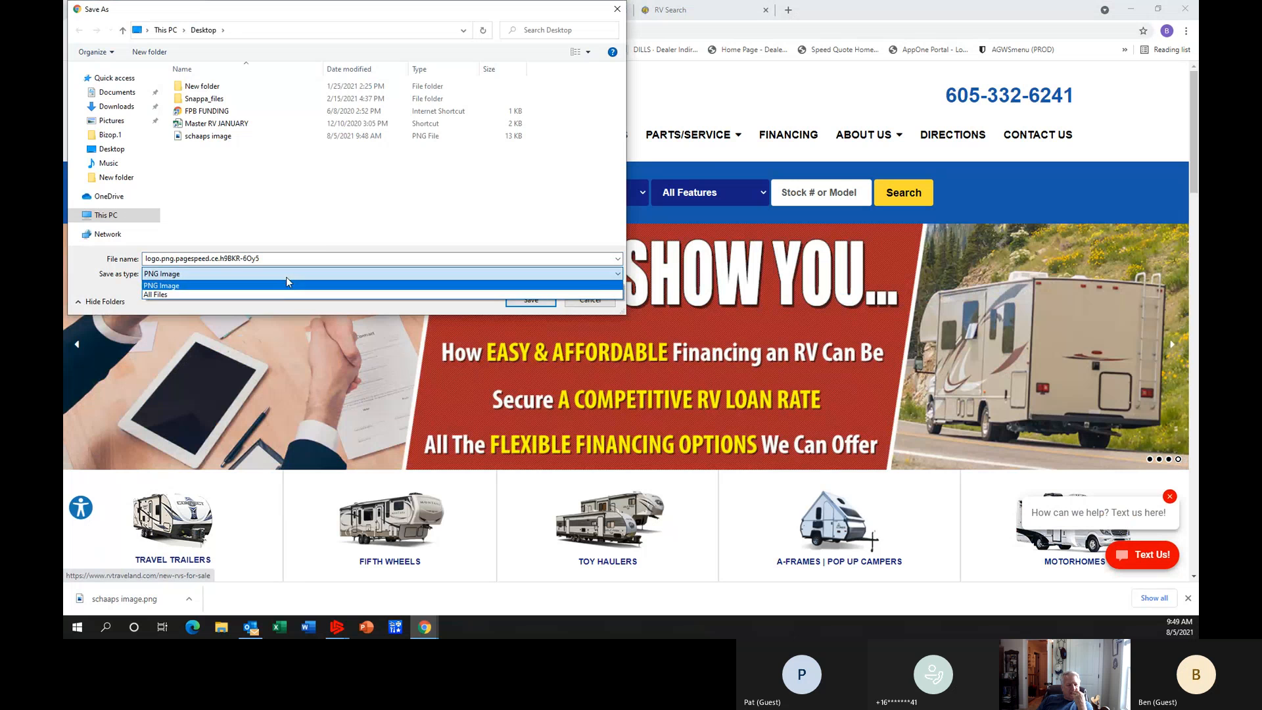
click(321, 234)
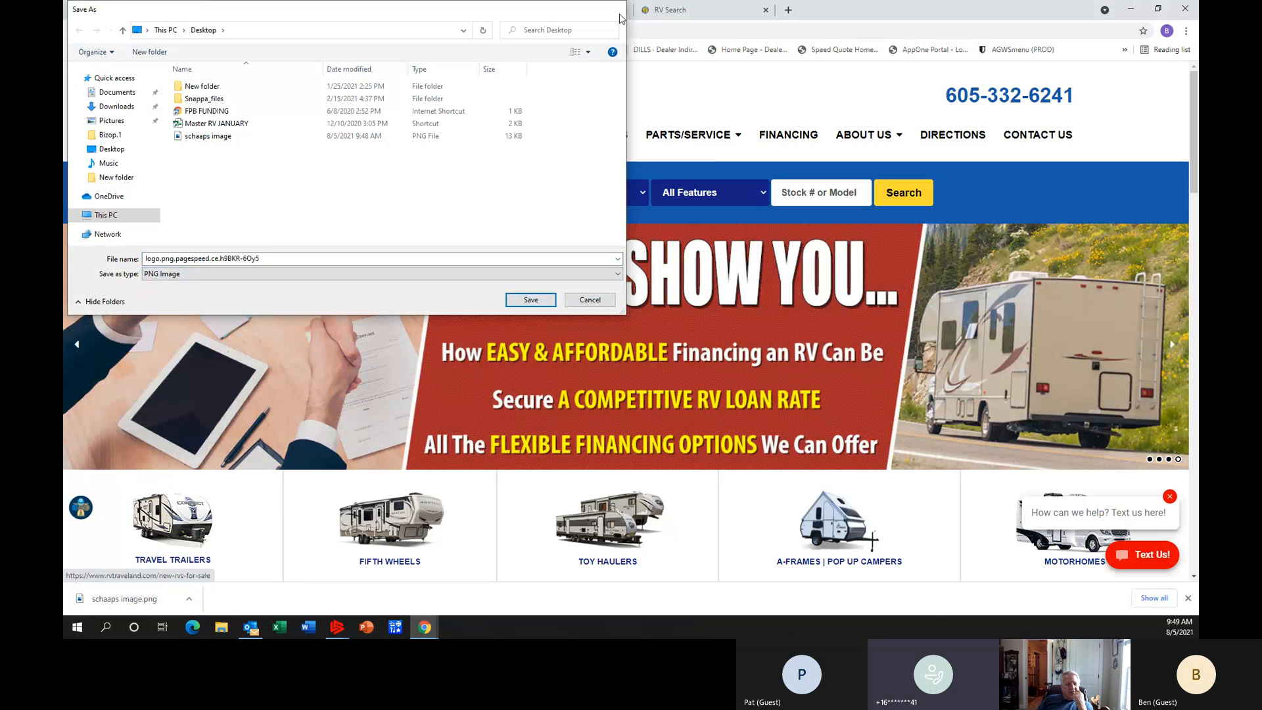
key(Escape)
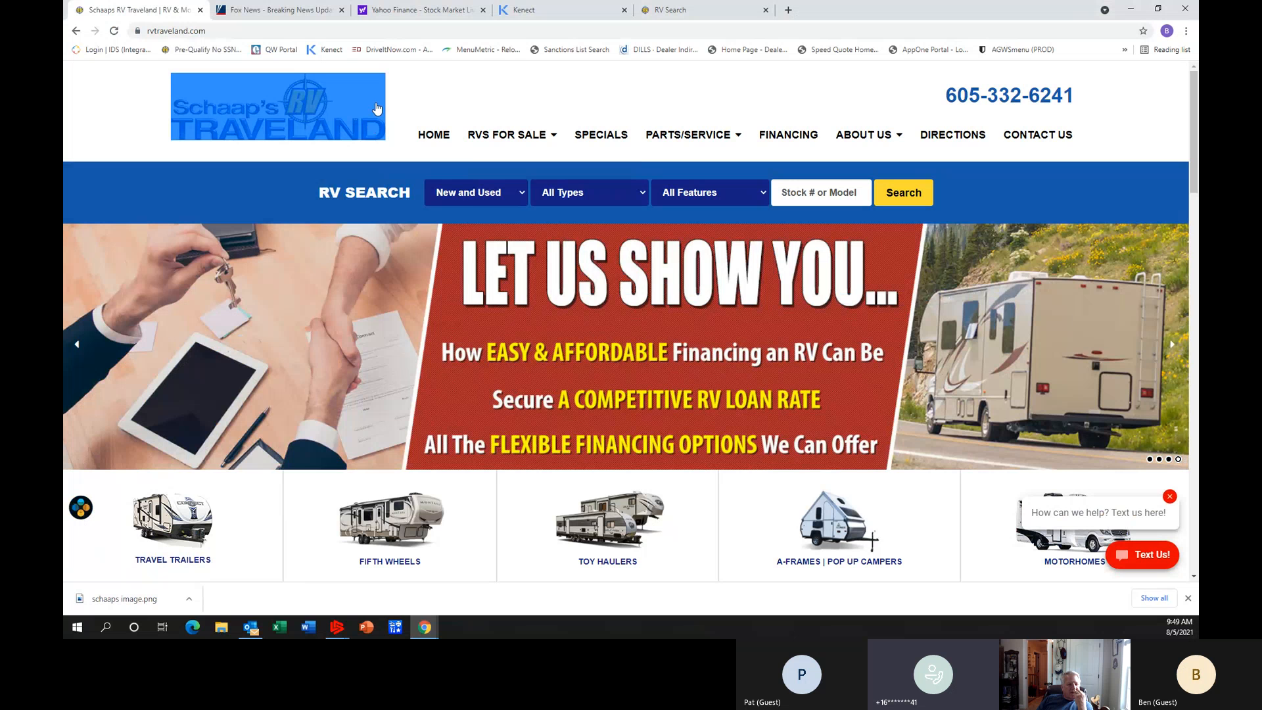
Copy the Schaap's RV Traveland logo image from the website header.
right_click(294, 114)
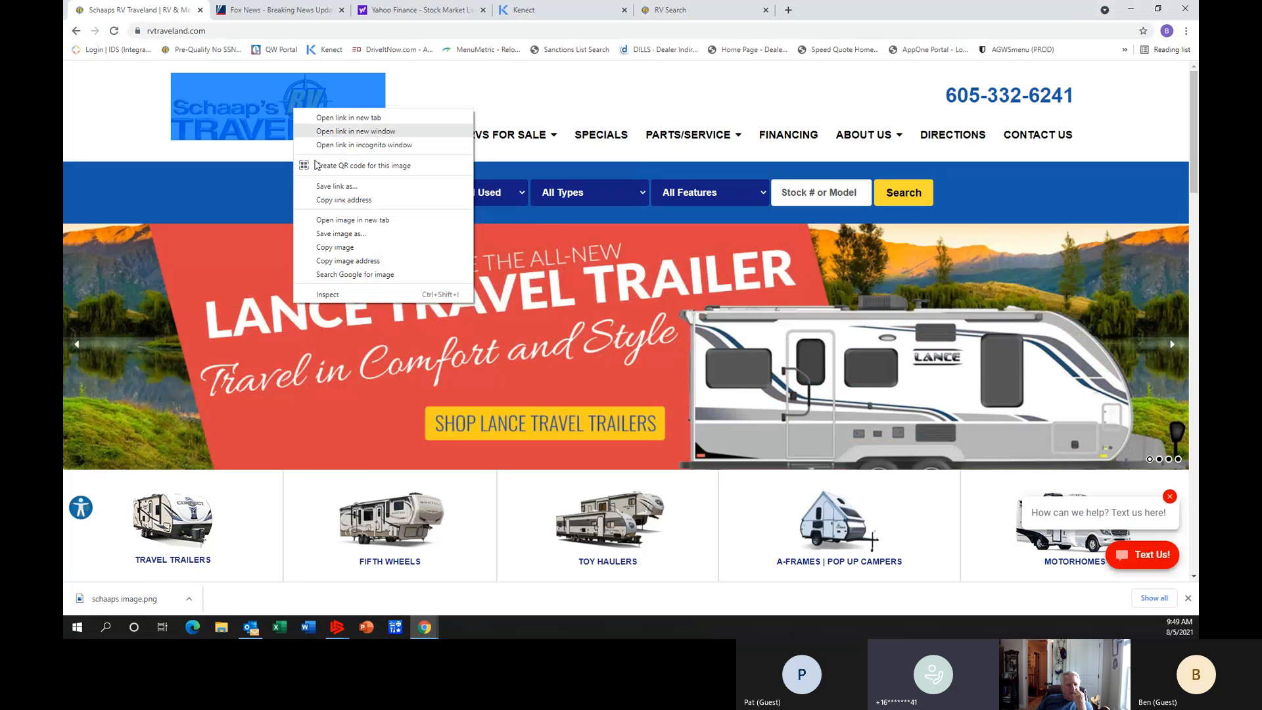
click(357, 249)
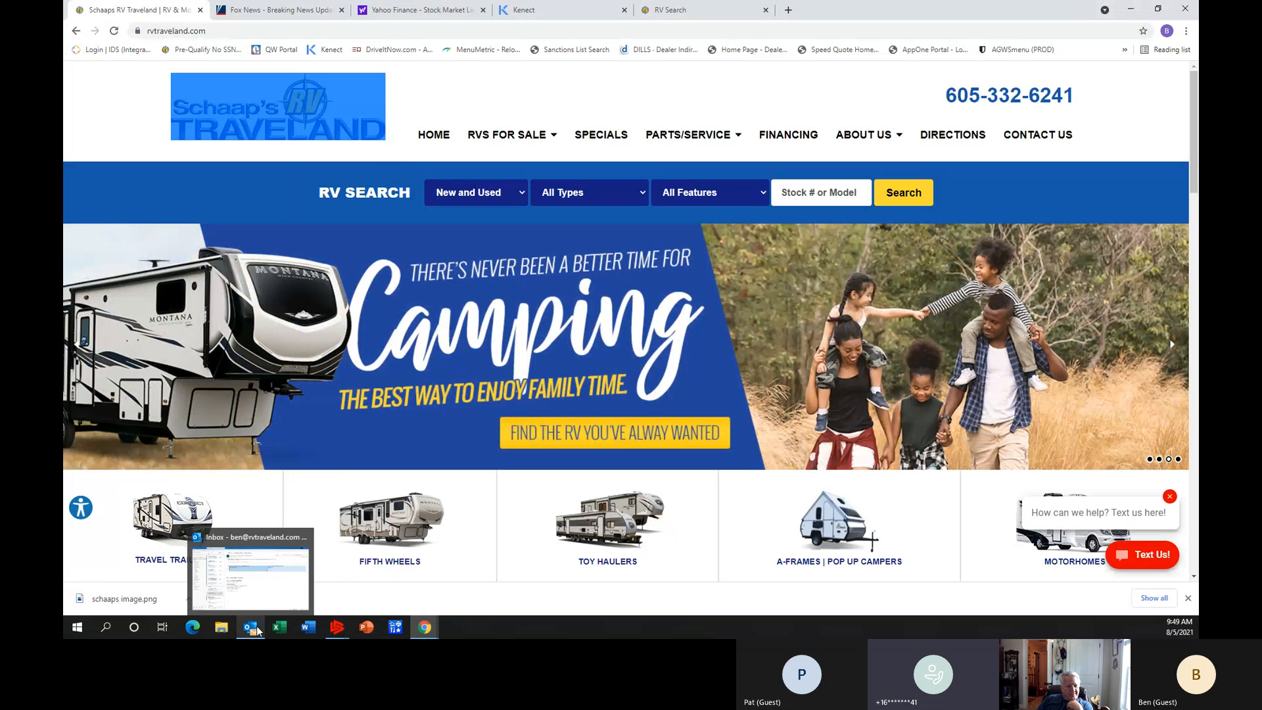
Open Paint 3D, paste the copied logo onto its canvas and bring its window over the web page.
click(77, 628)
scroll(148, 563, down, 8)
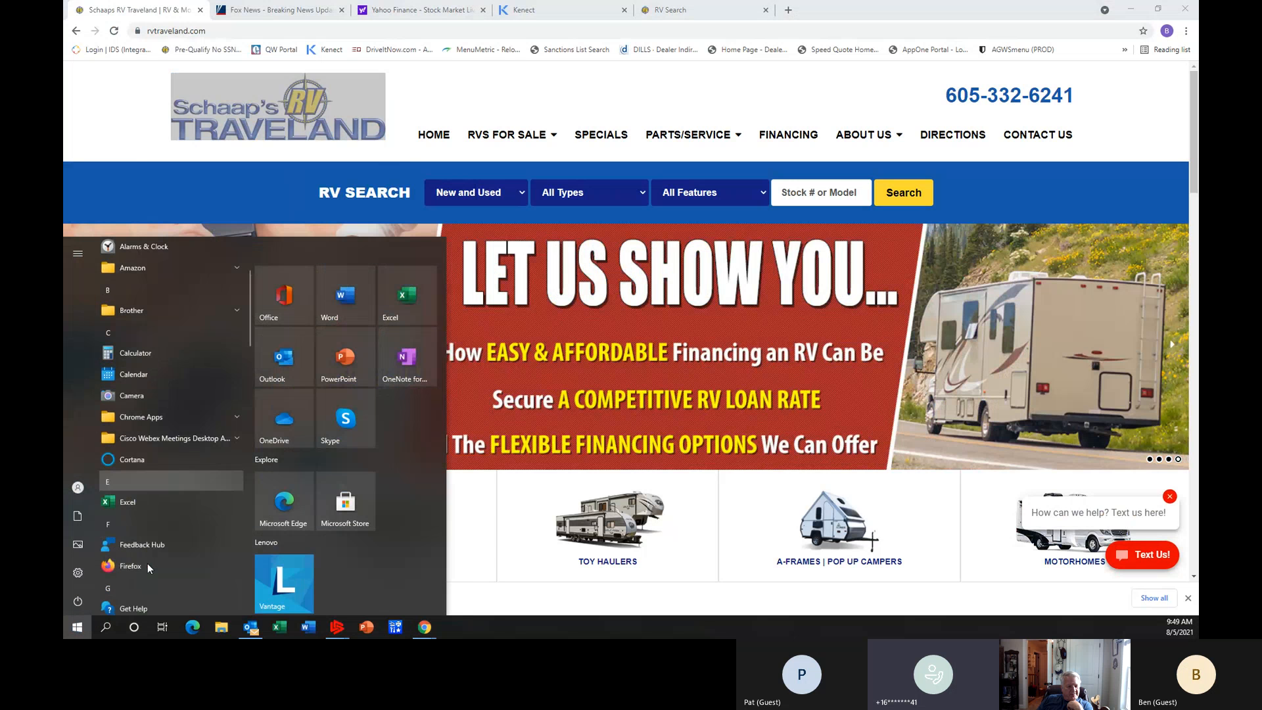
scroll(147, 562, down, 5)
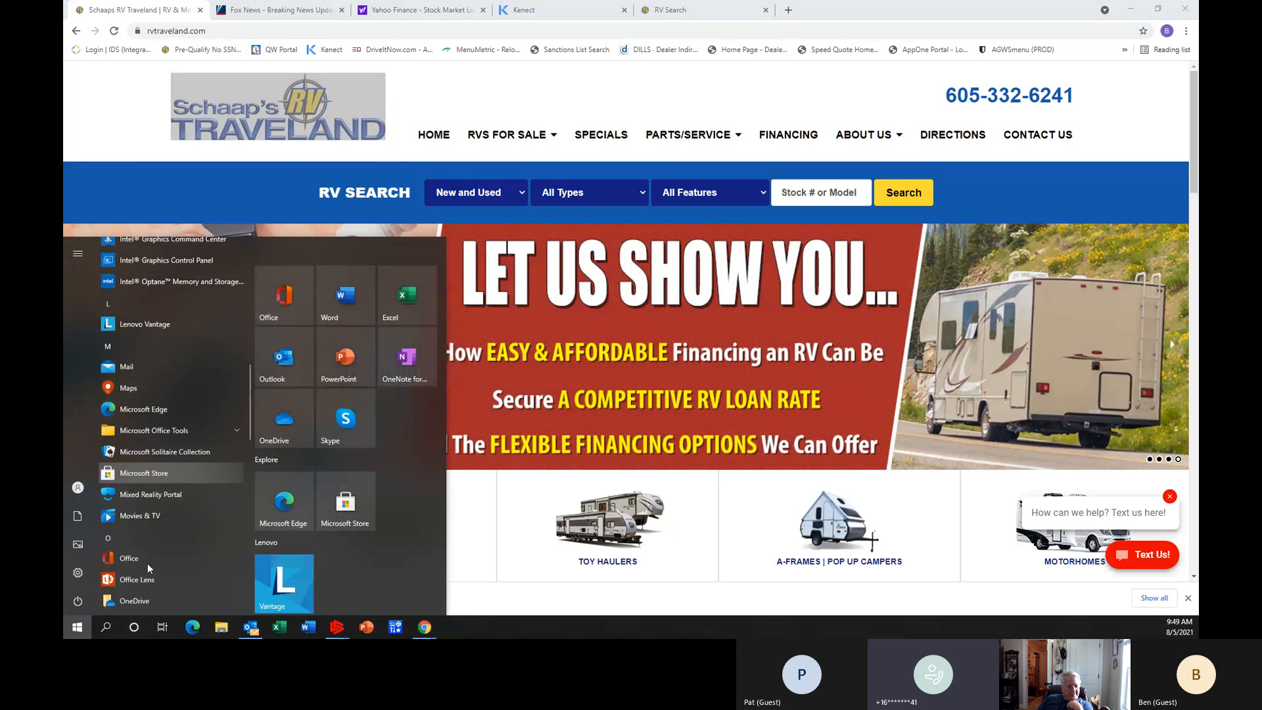
scroll(147, 563, down, 3)
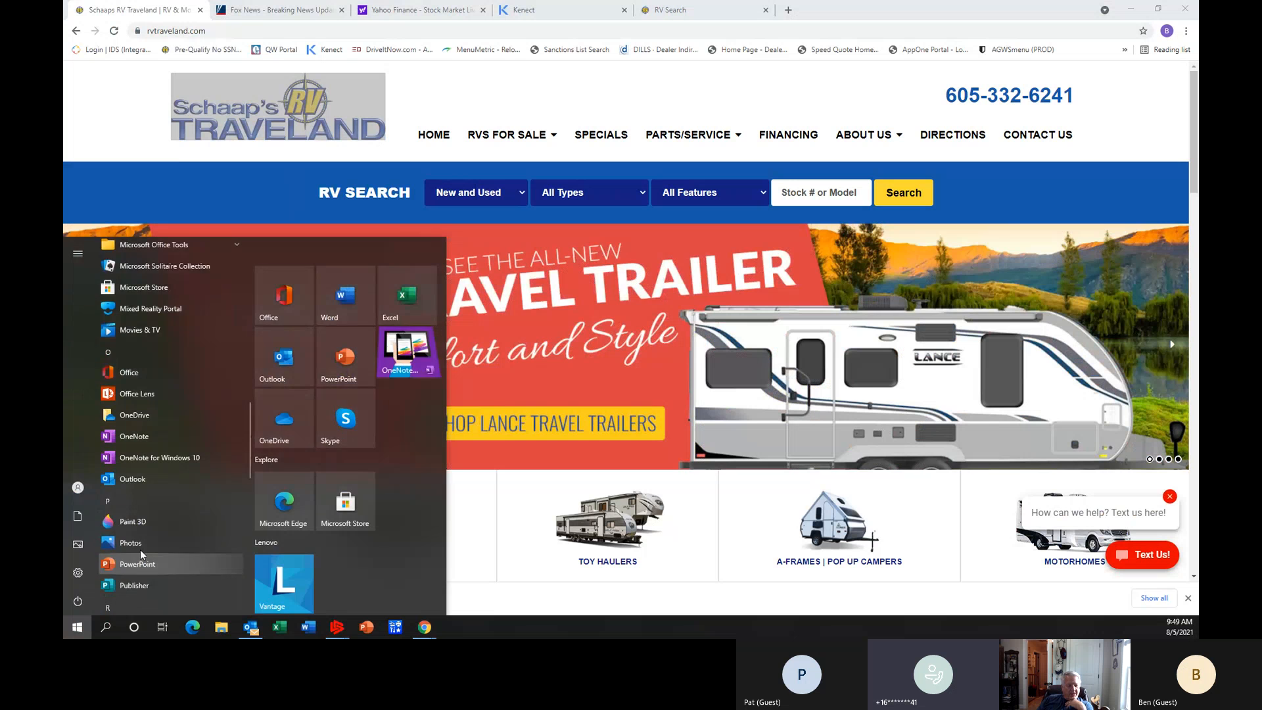
click(138, 523)
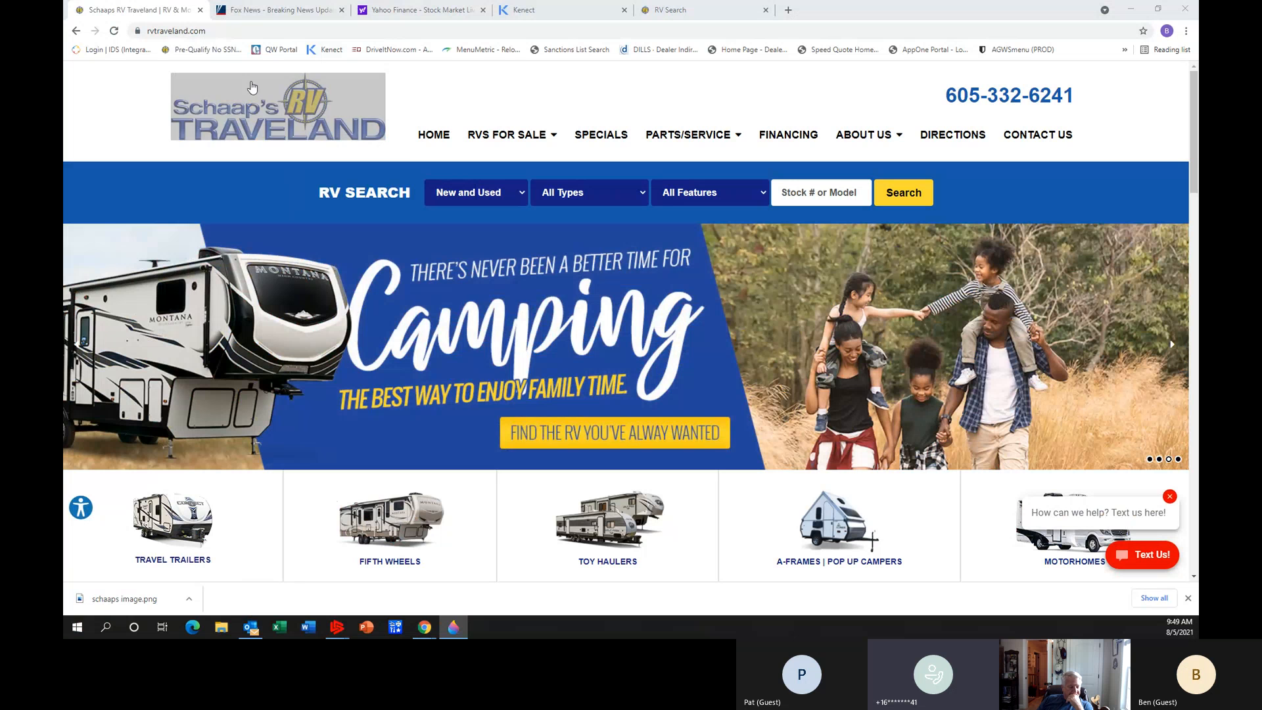
click(441, 96)
click(442, 96)
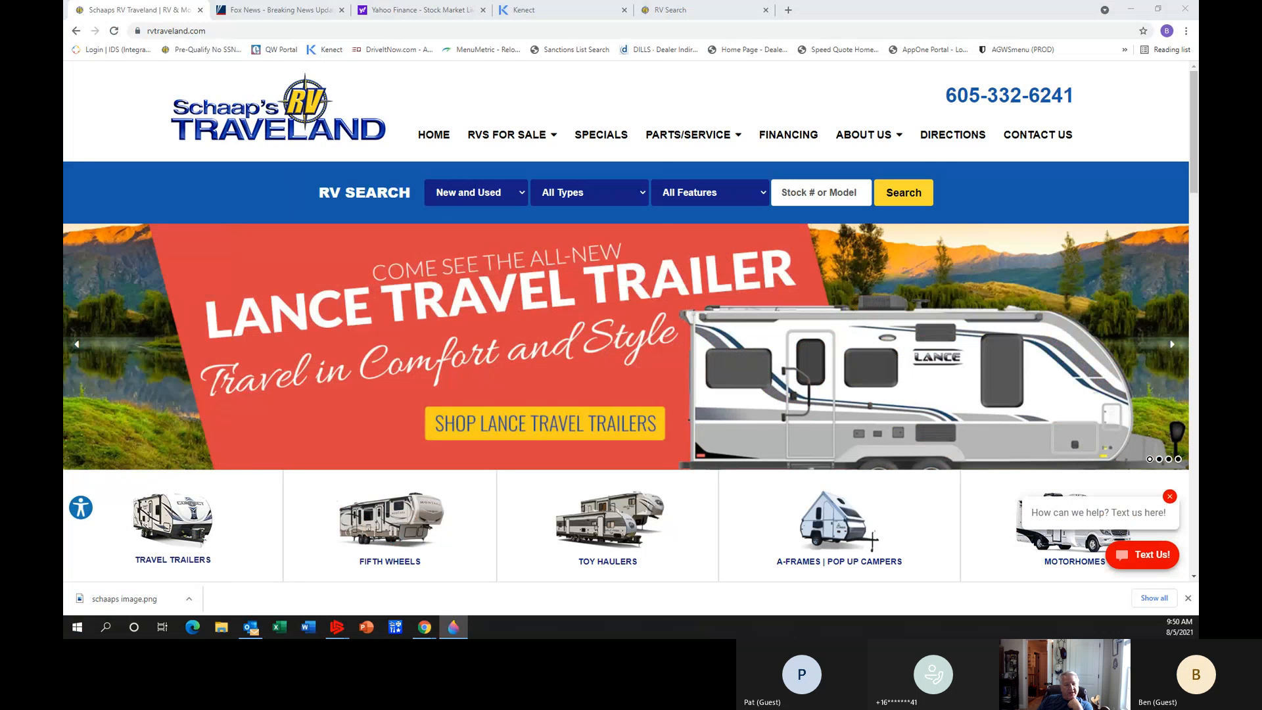
mouse_move(64, 73)
mouse_down()
mouse_move(496, 73)
mouse_move(743, 40)
mouse_up()
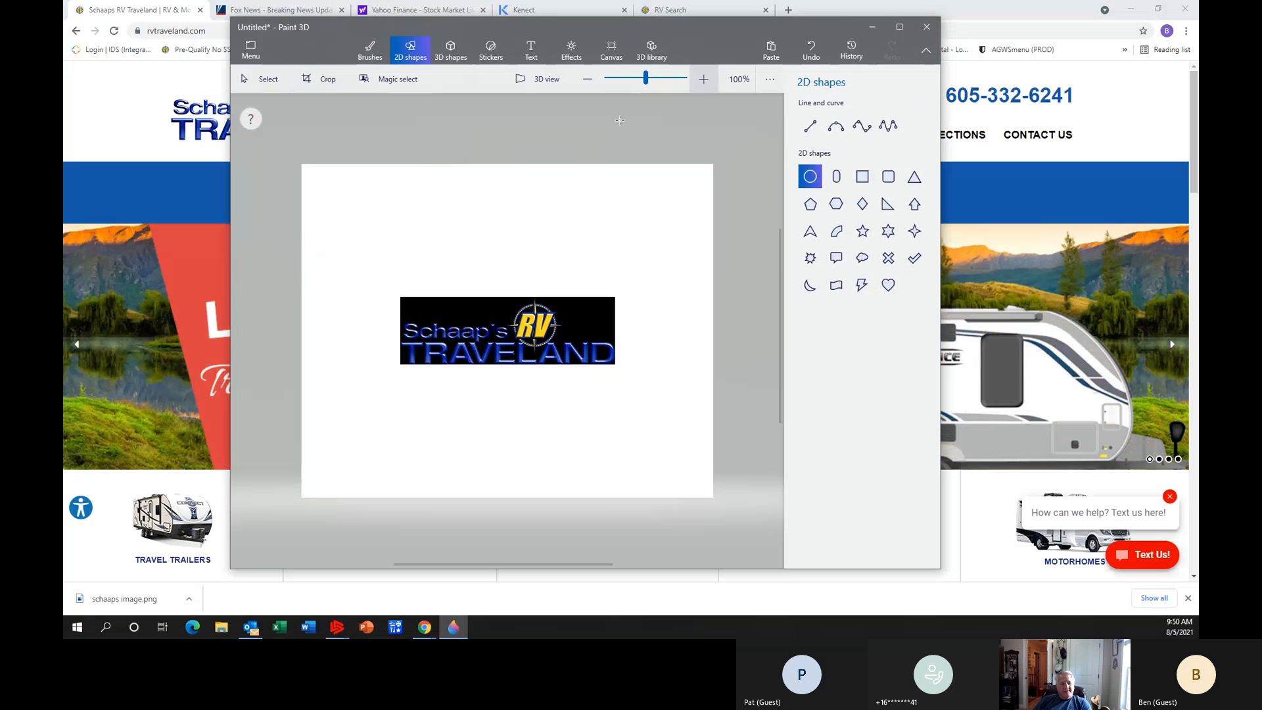
Look through Paint 3D's canvas and file options, then close the program without saving the drawing.
right_click(410, 240)
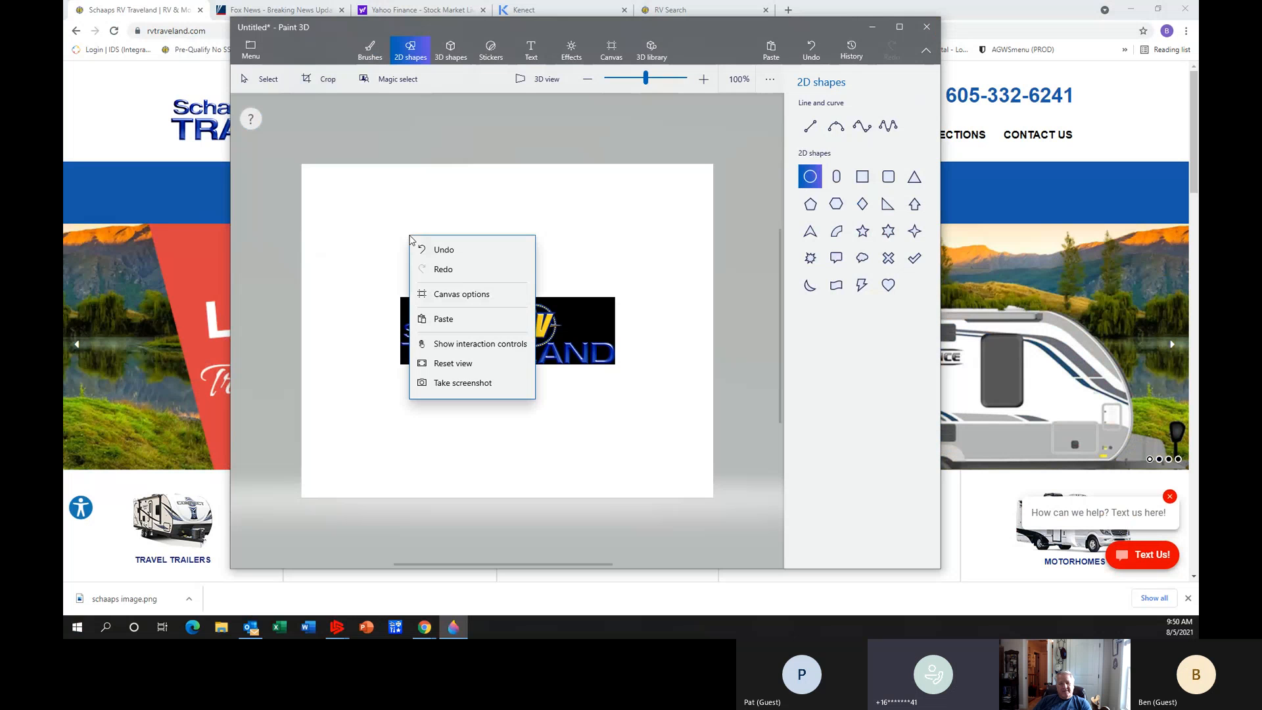
right_click(659, 122)
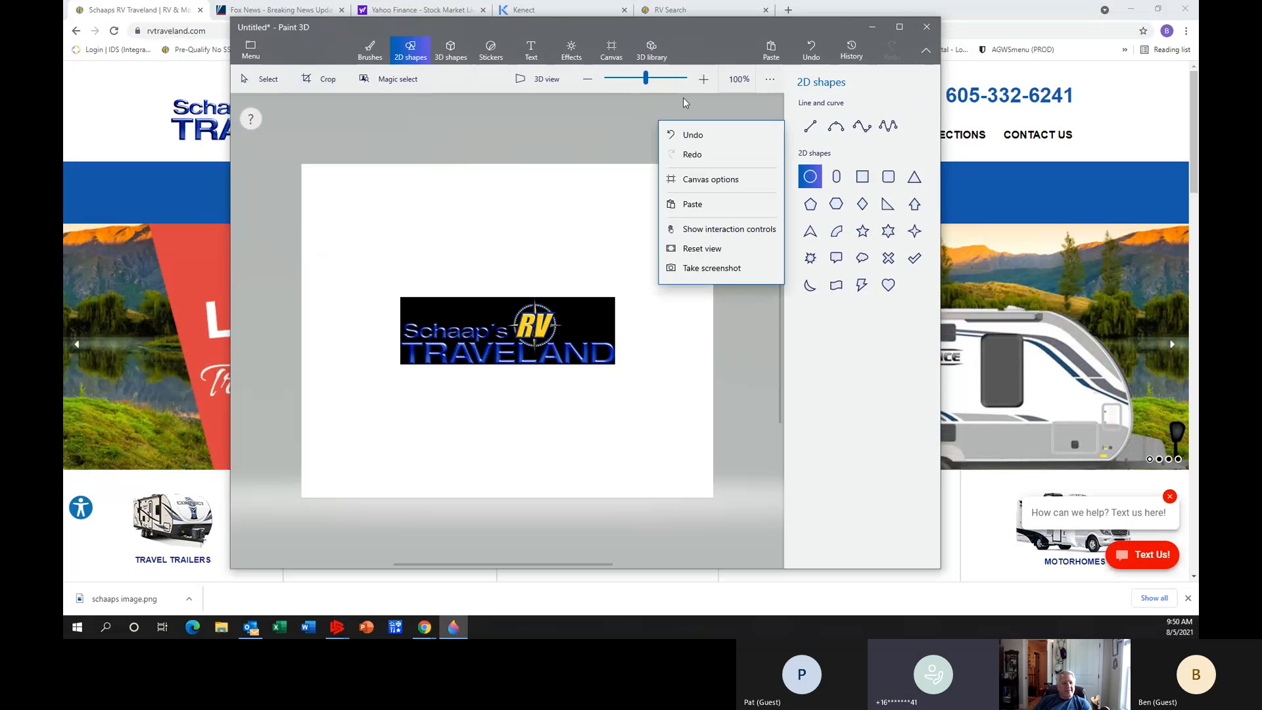
click(865, 79)
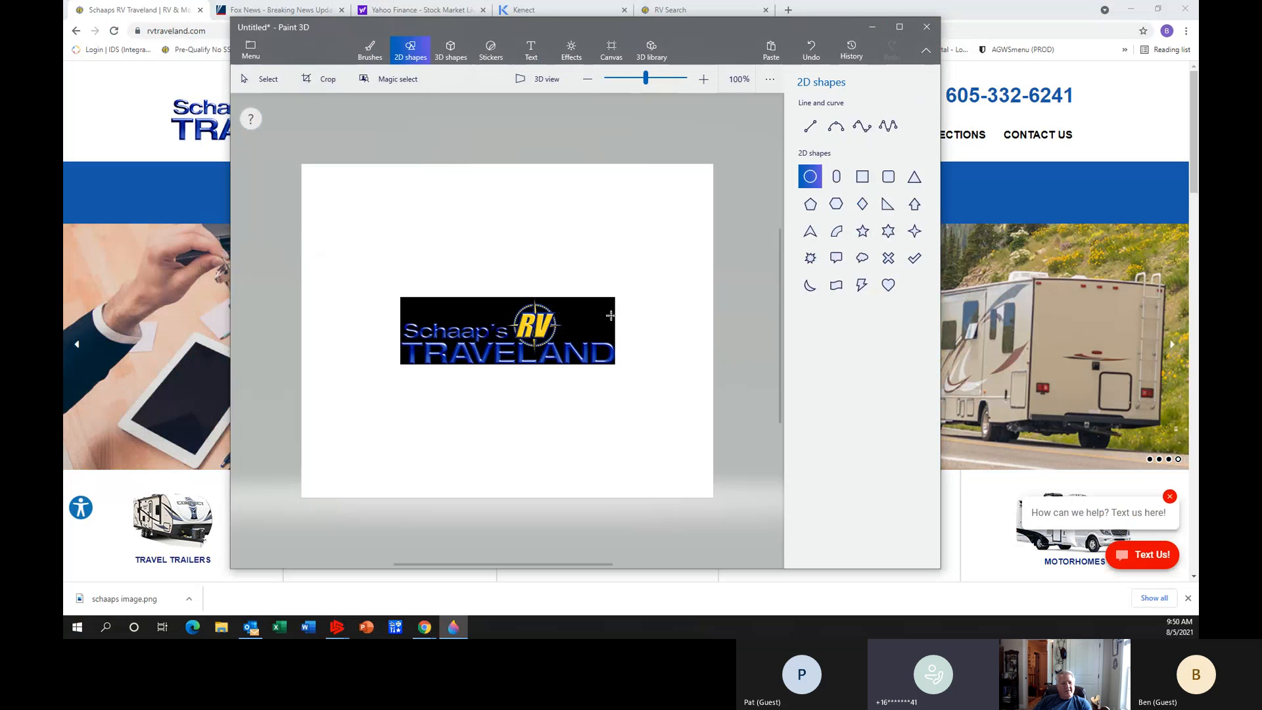
click(250, 52)
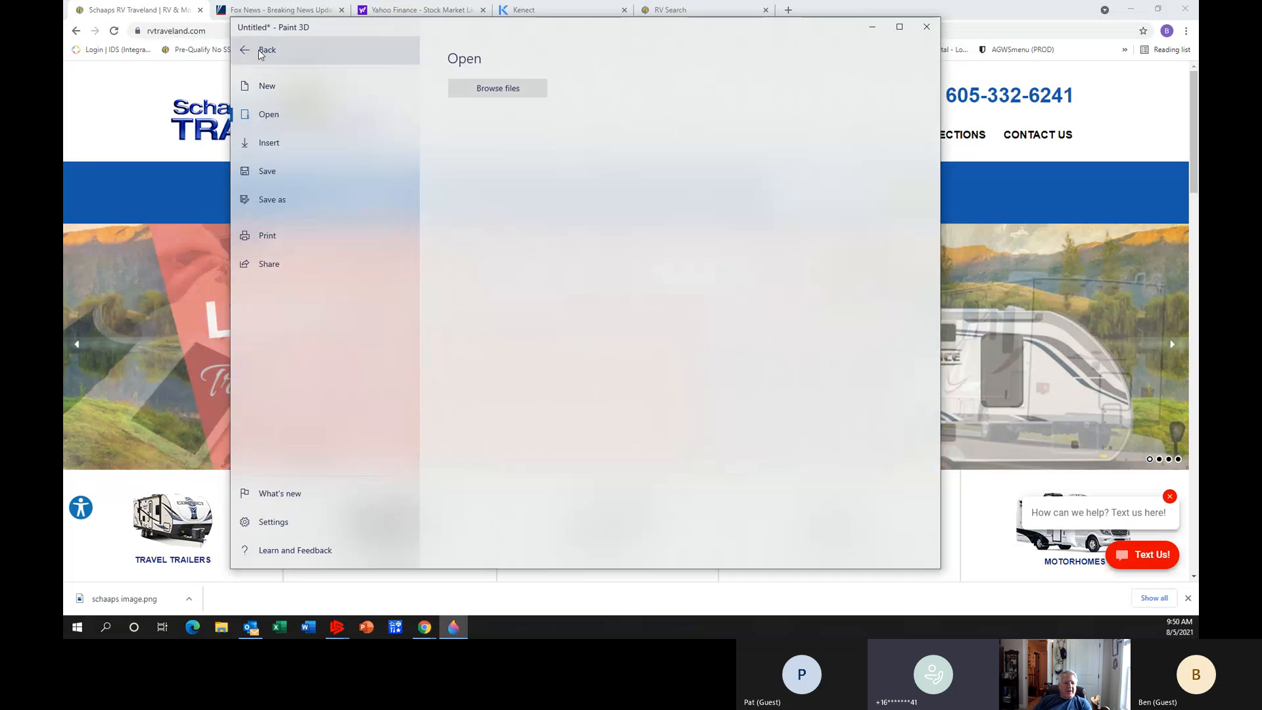
click(250, 51)
click(252, 50)
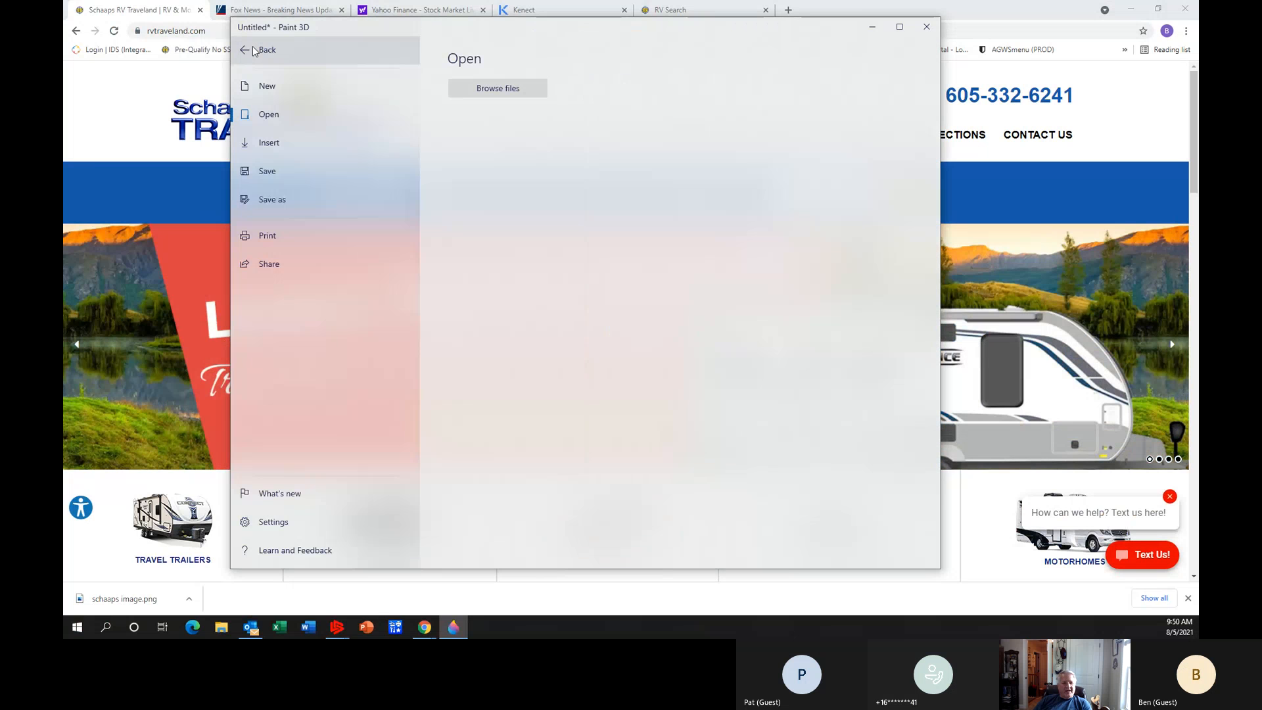
click(927, 26)
click(596, 324)
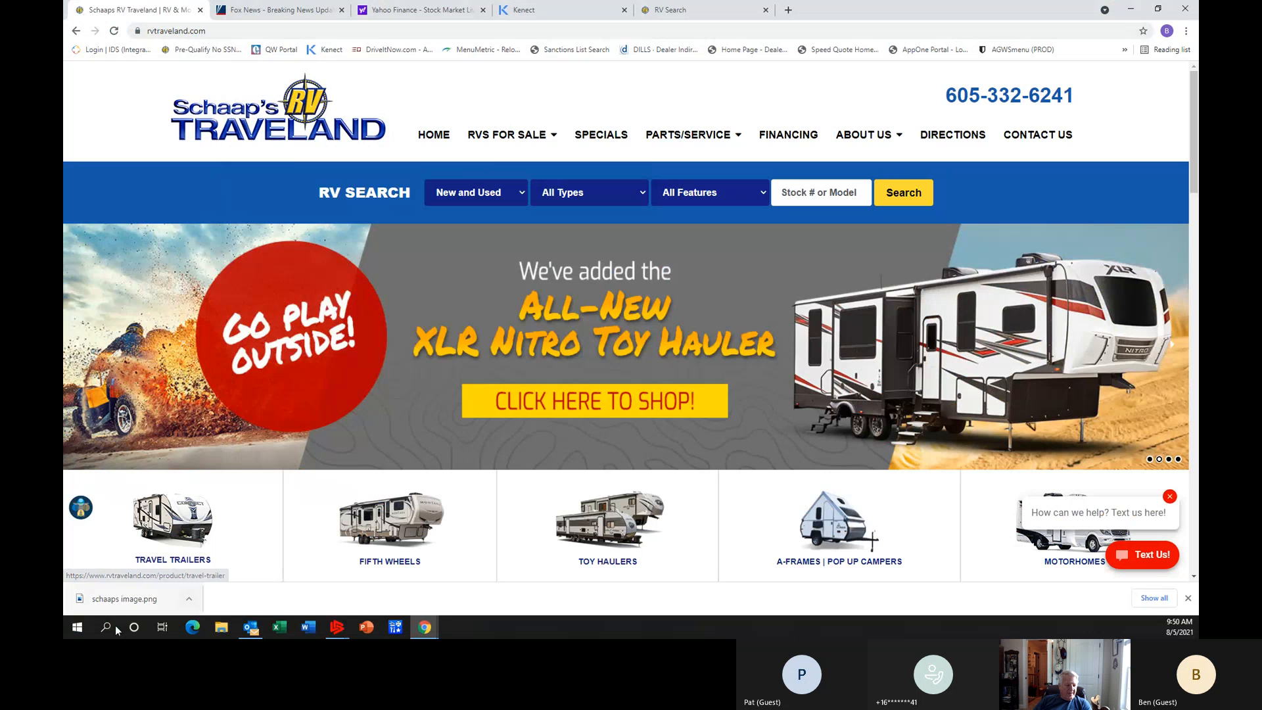
Find and open the classic Paint app and move its blank drawing's window over the web page.
click(88, 630)
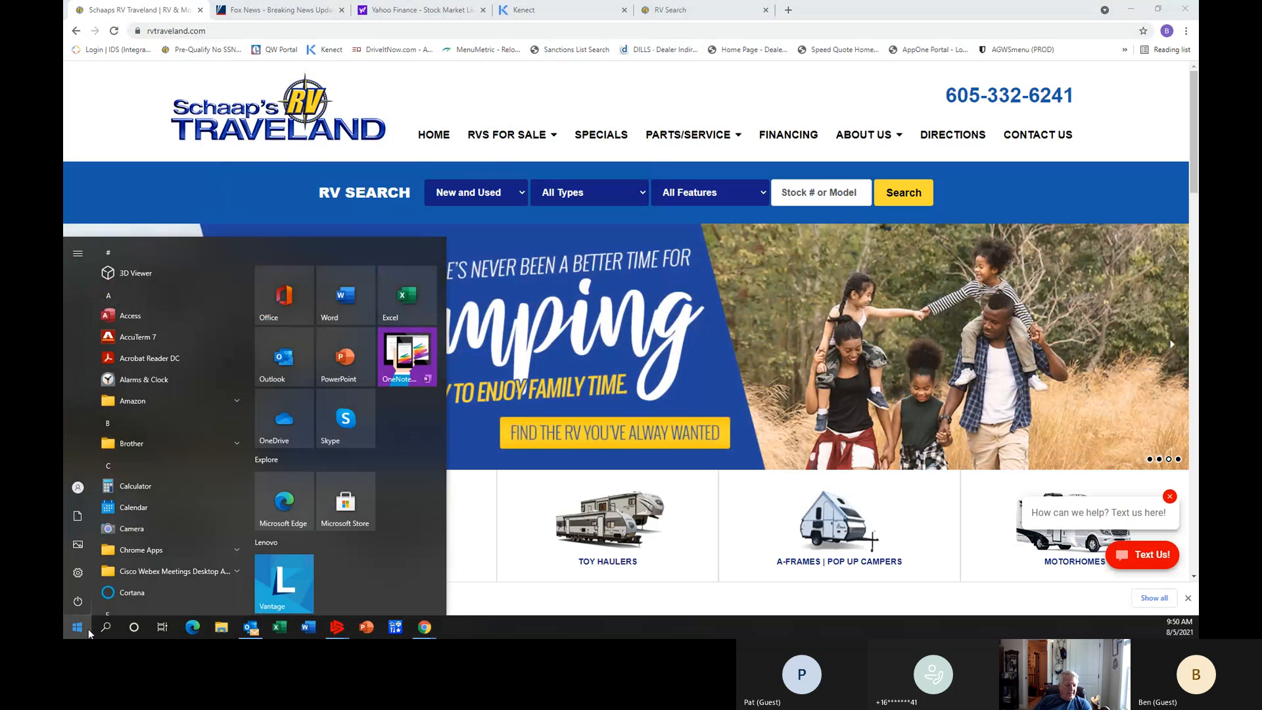
scroll(167, 543, down, 2)
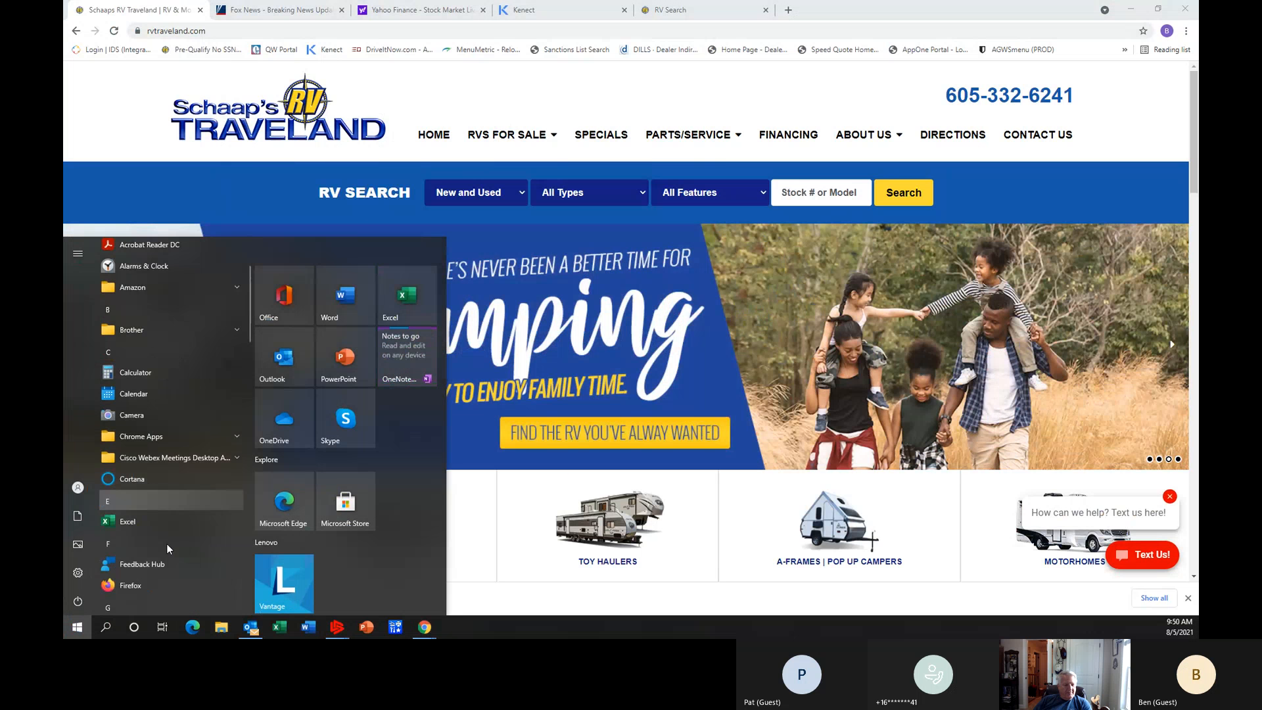
mouse_move(89, 582)
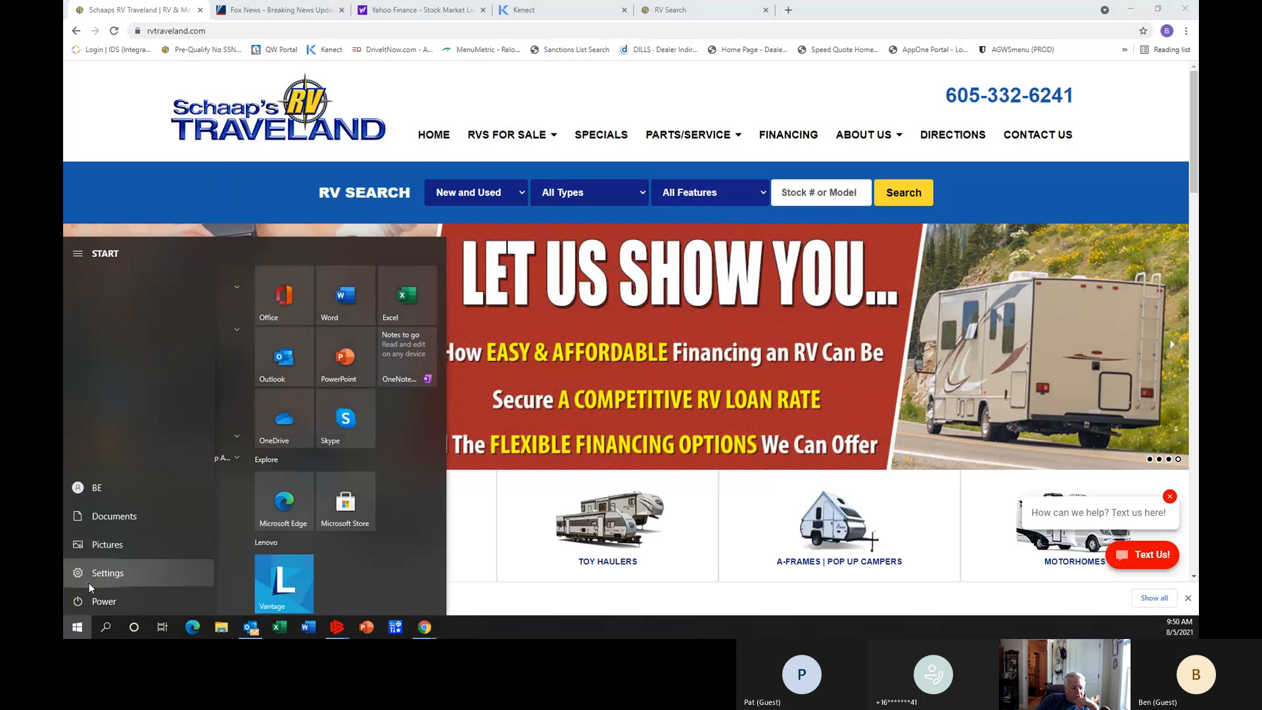
text(paint)
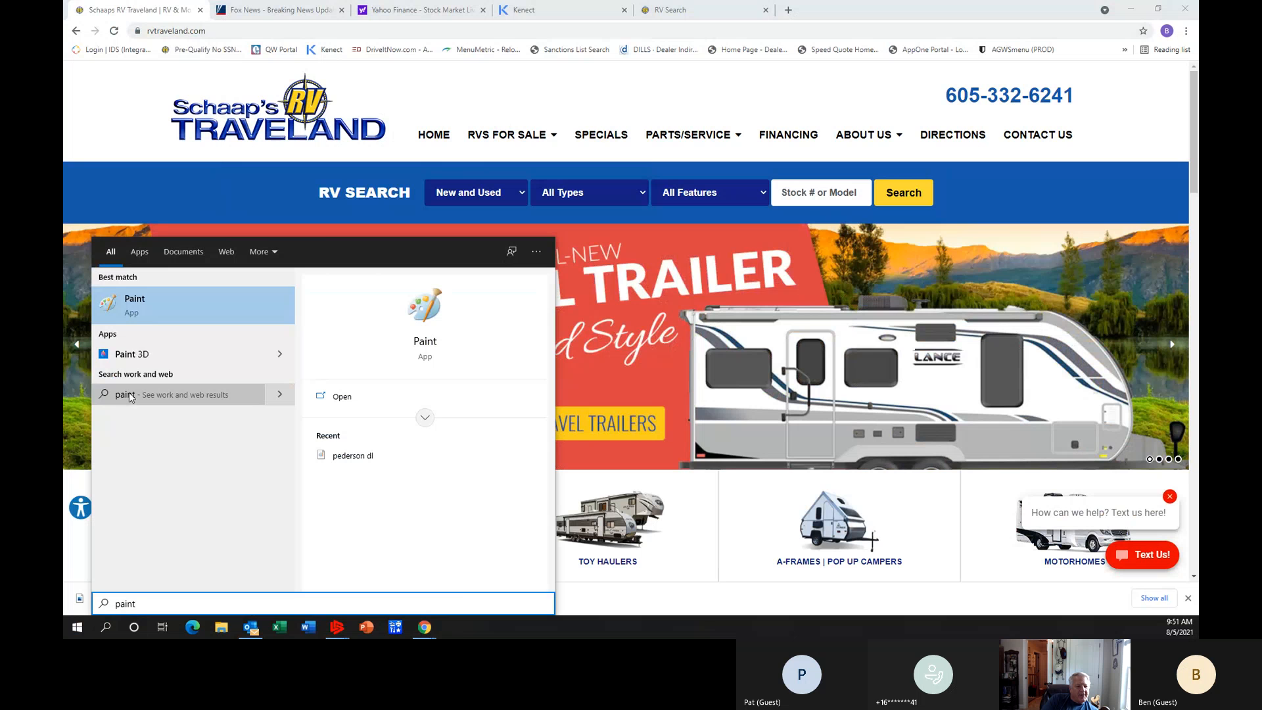
click(152, 345)
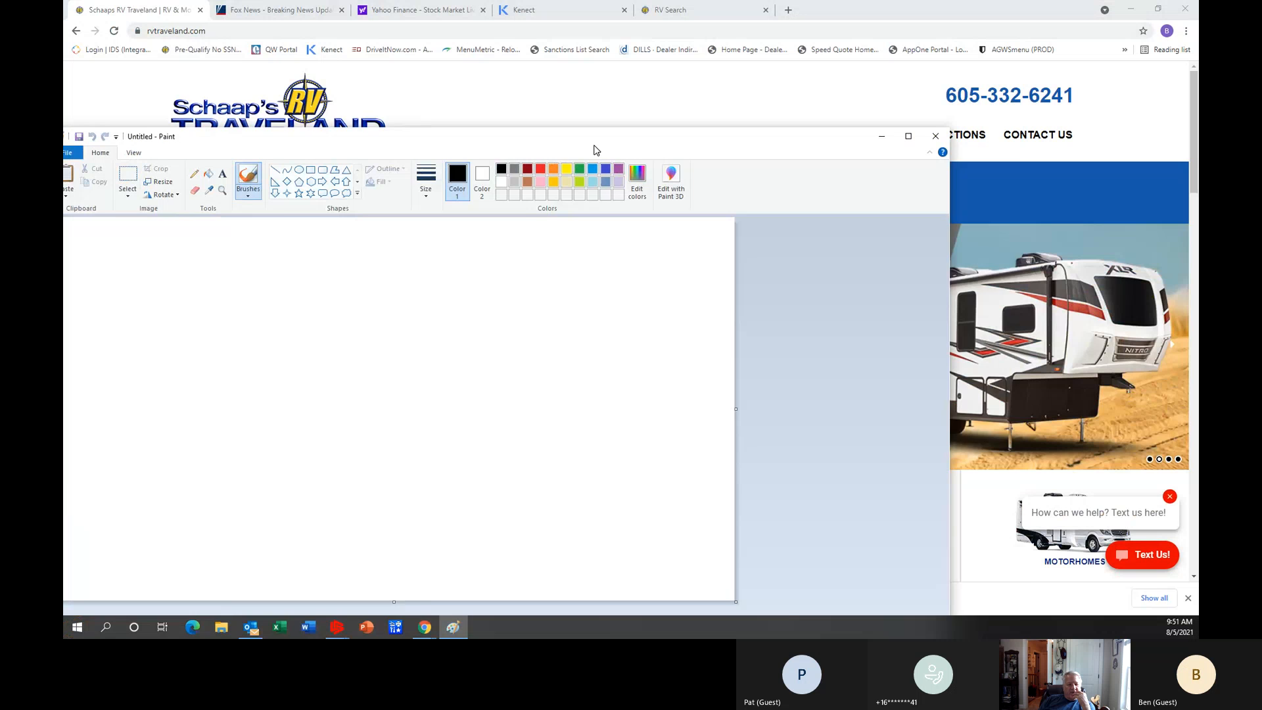
drag(595, 150, 652, 169)
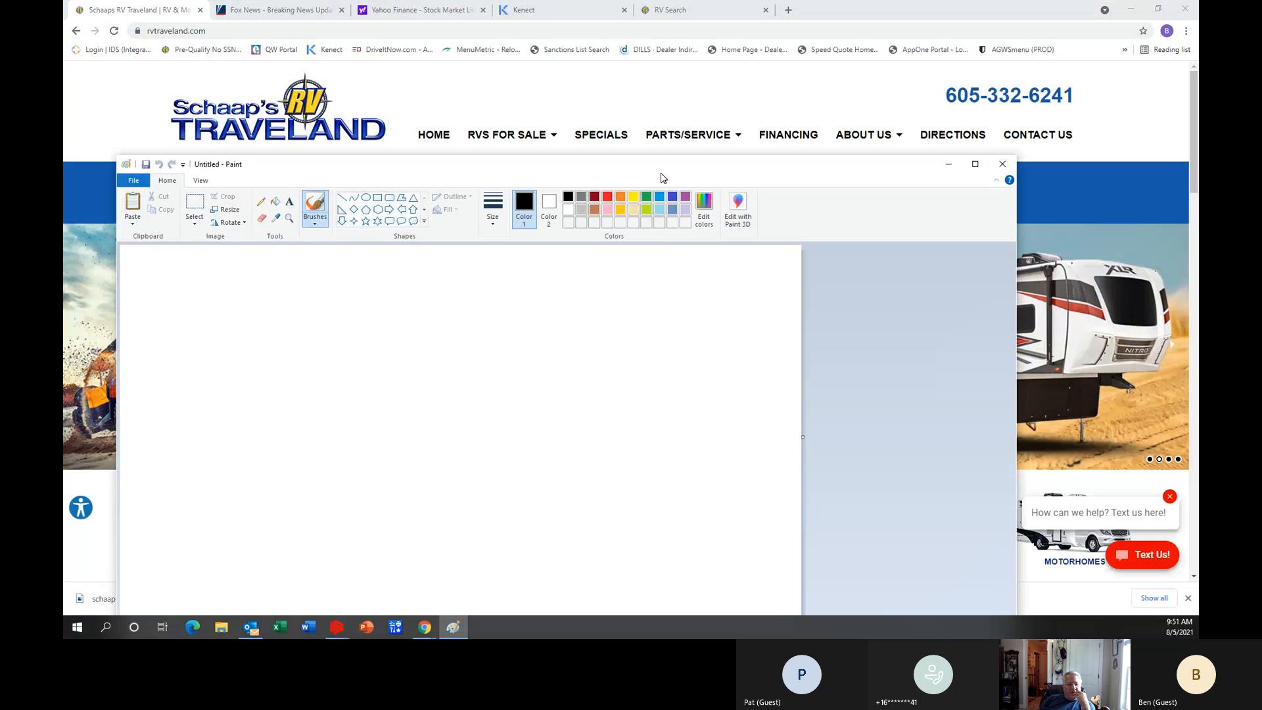
Copy the Schaap's RV Traveland logo from the website header and paste it onto the blank Paint canvas.
right_click(293, 127)
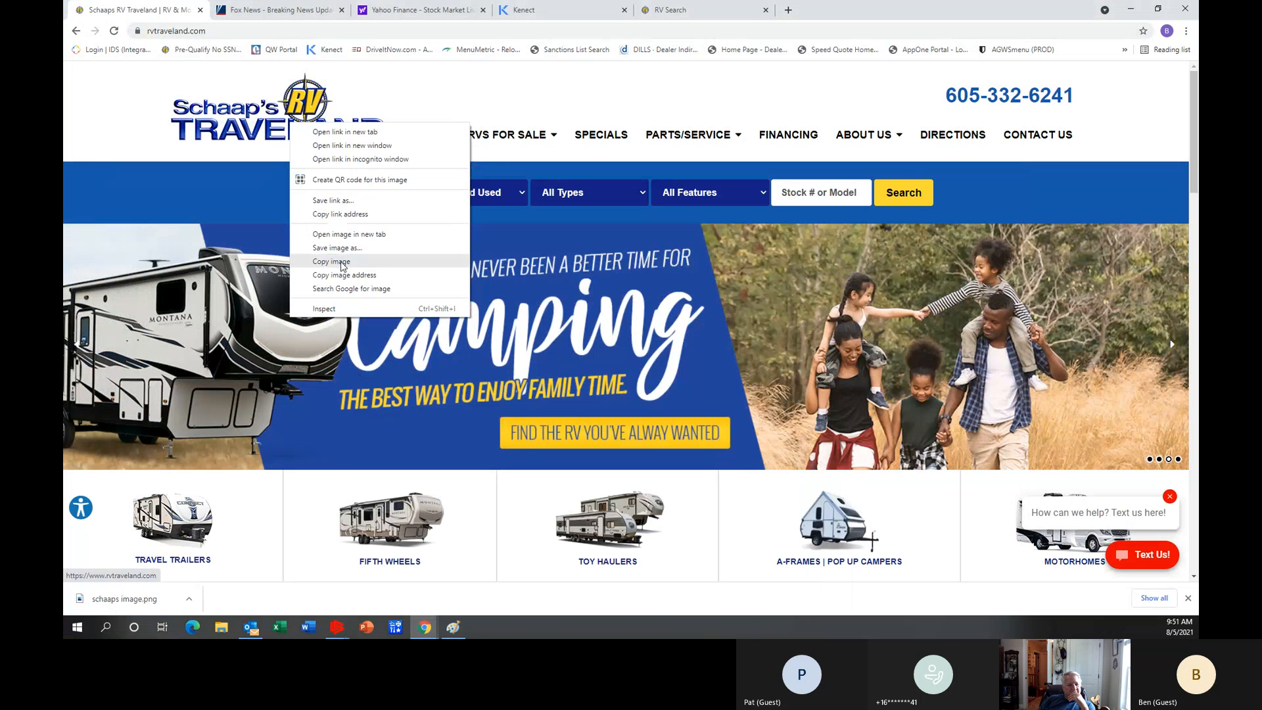
click(342, 262)
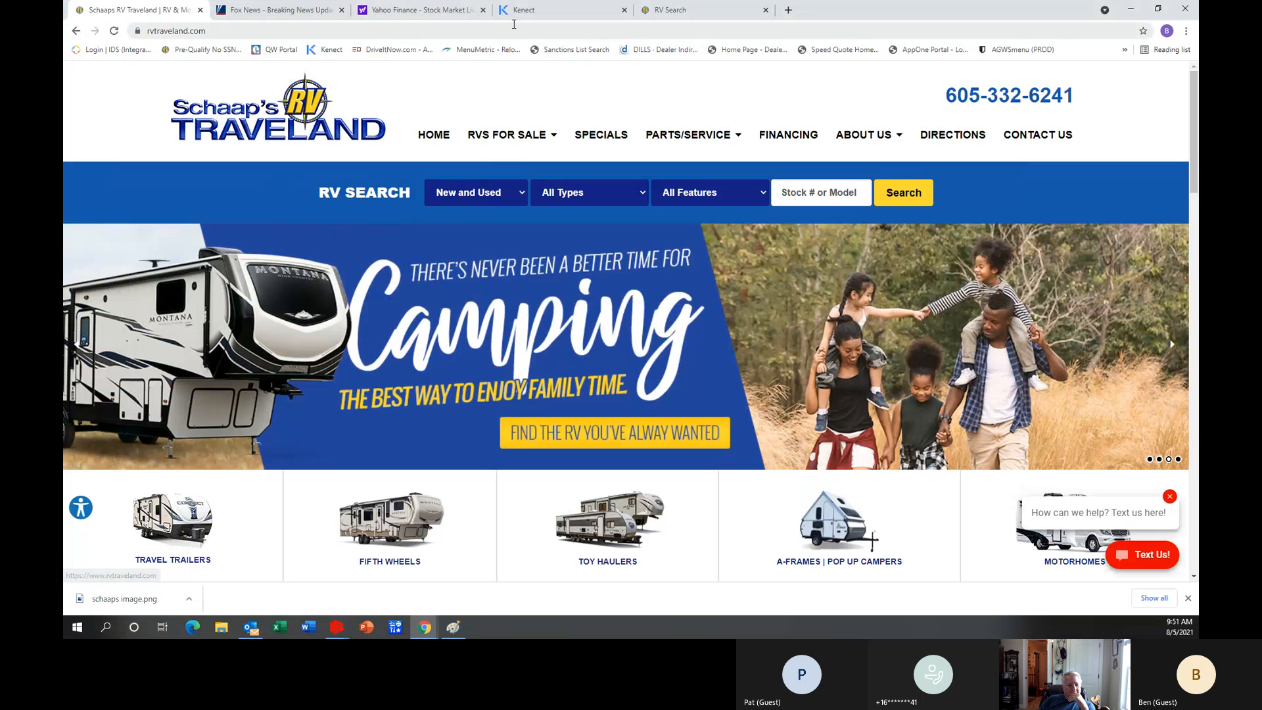
click(453, 628)
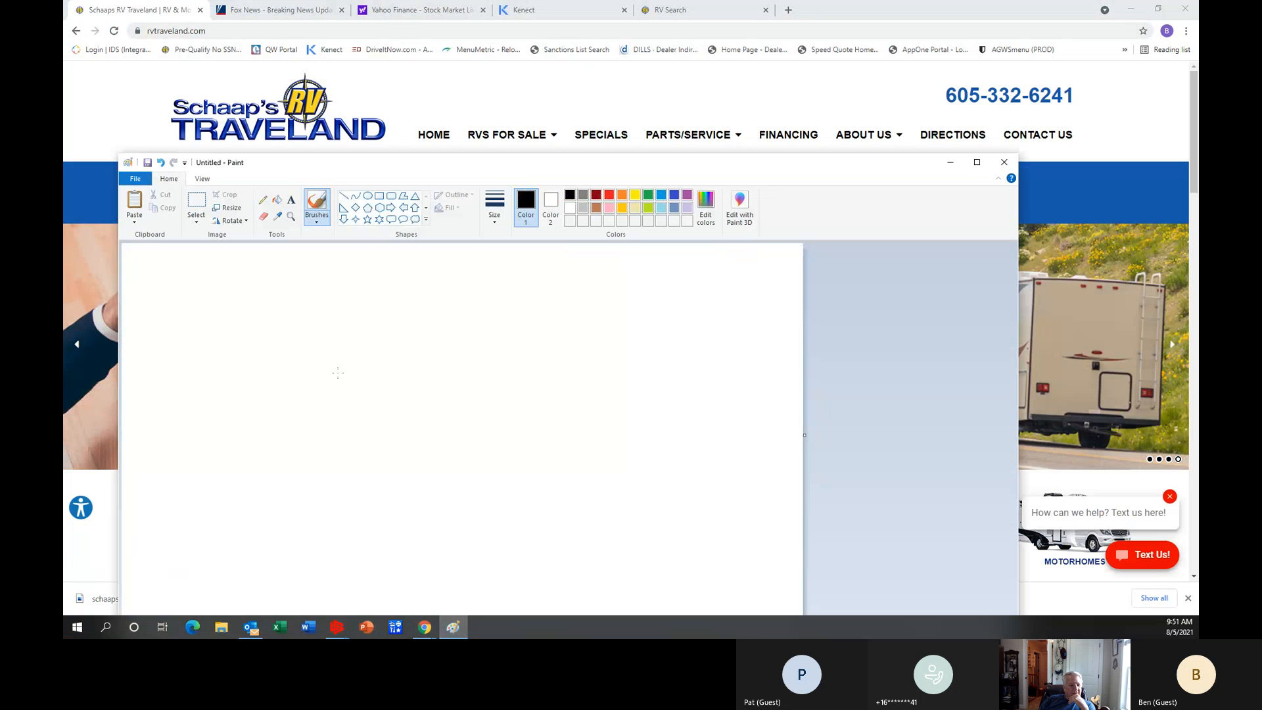
key(ctrl+v)
click(388, 362)
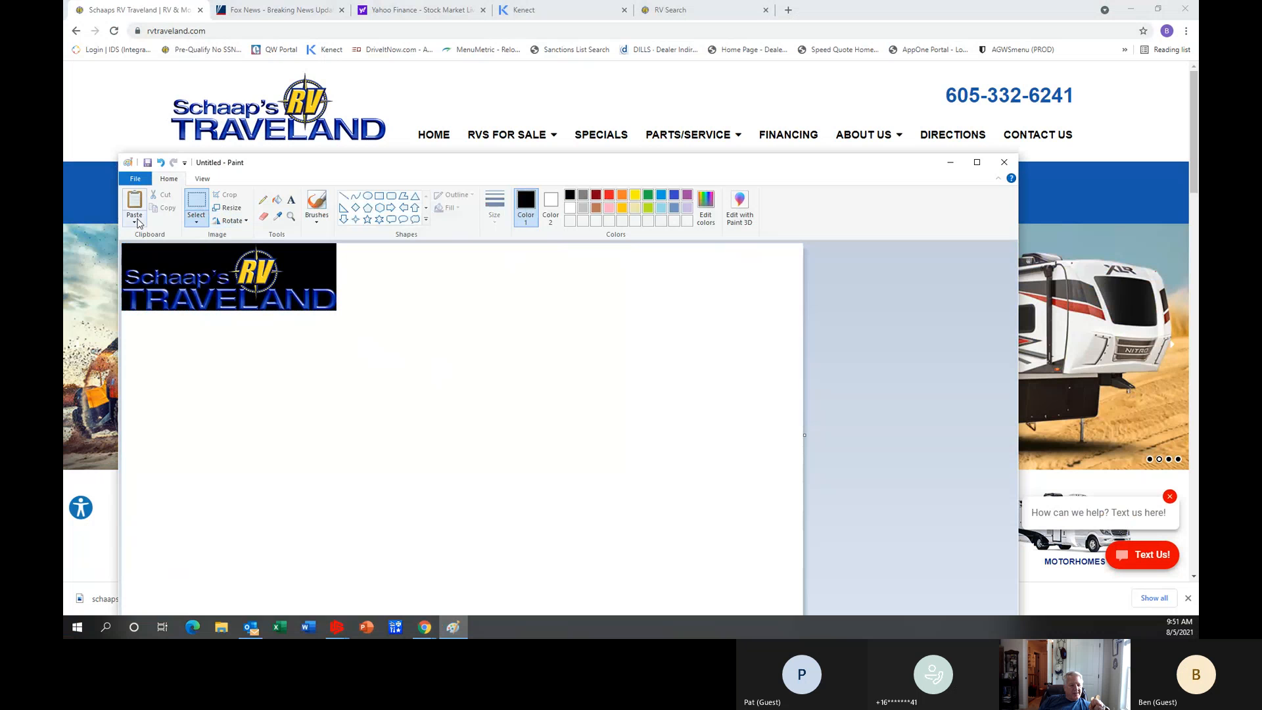
Try to crop the Paint drawing around the pasted logo with the whole canvas selected.
right_click(200, 271)
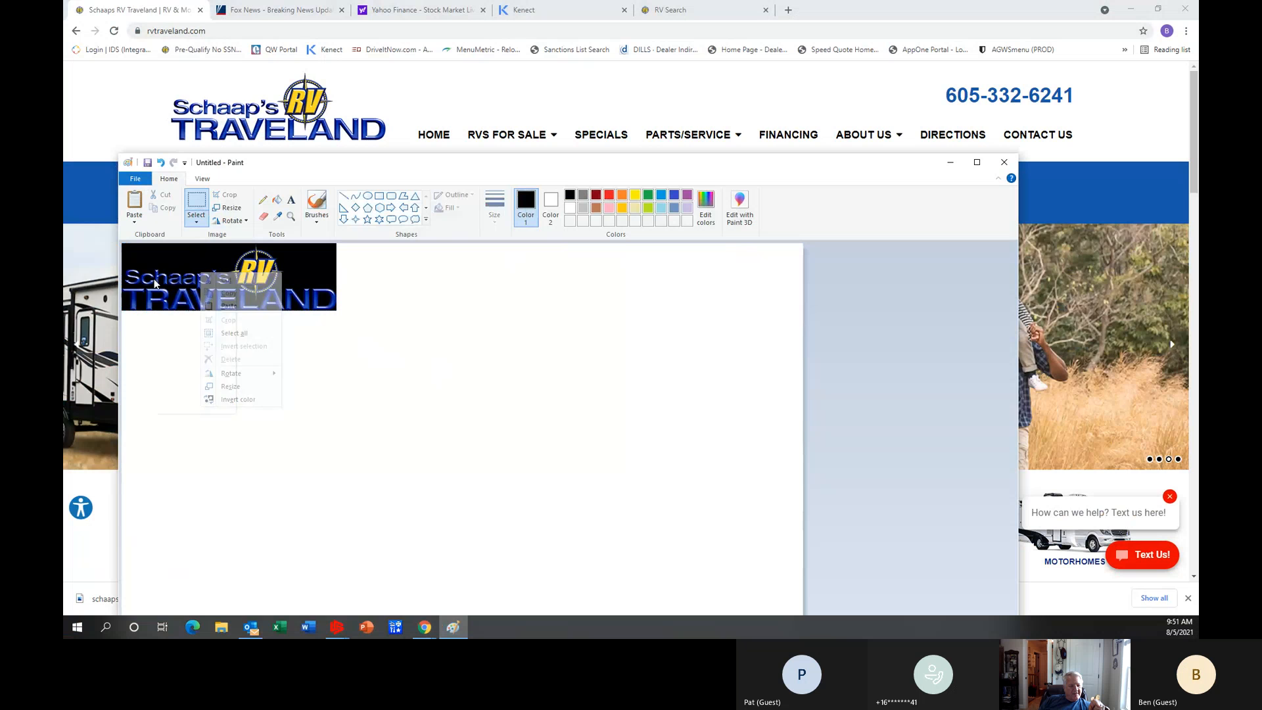
right_click(155, 278)
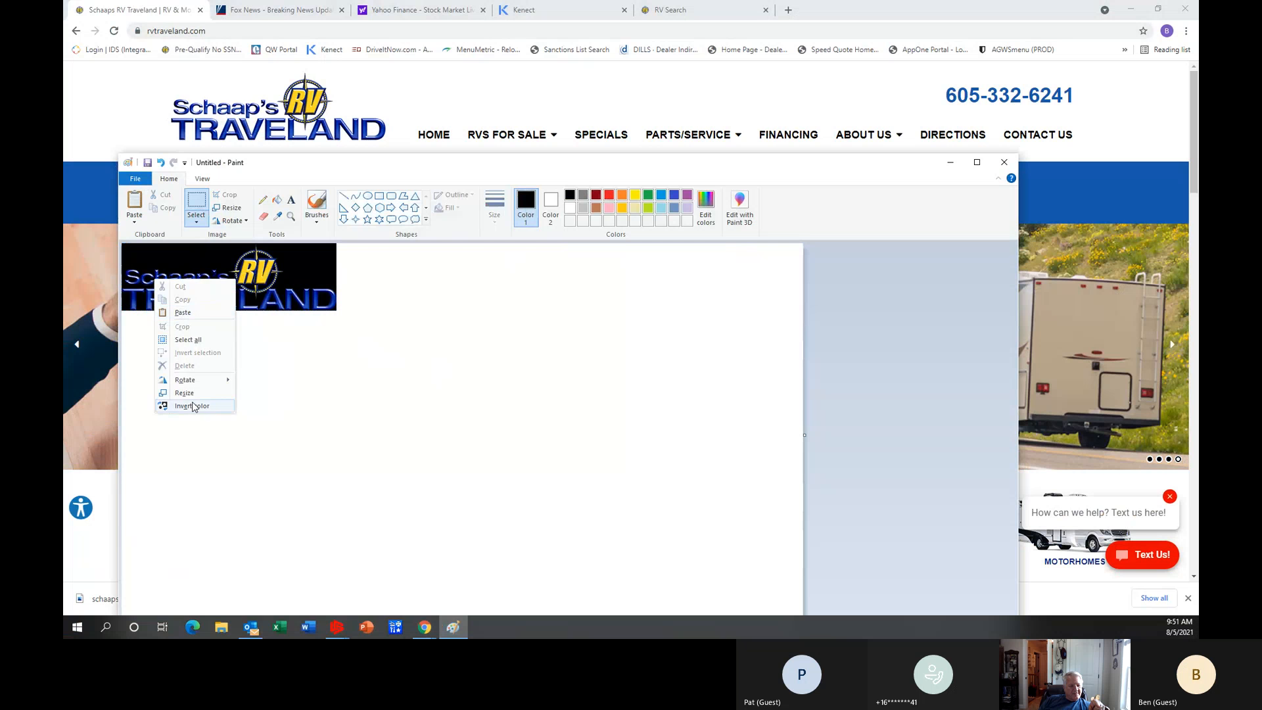
click(191, 340)
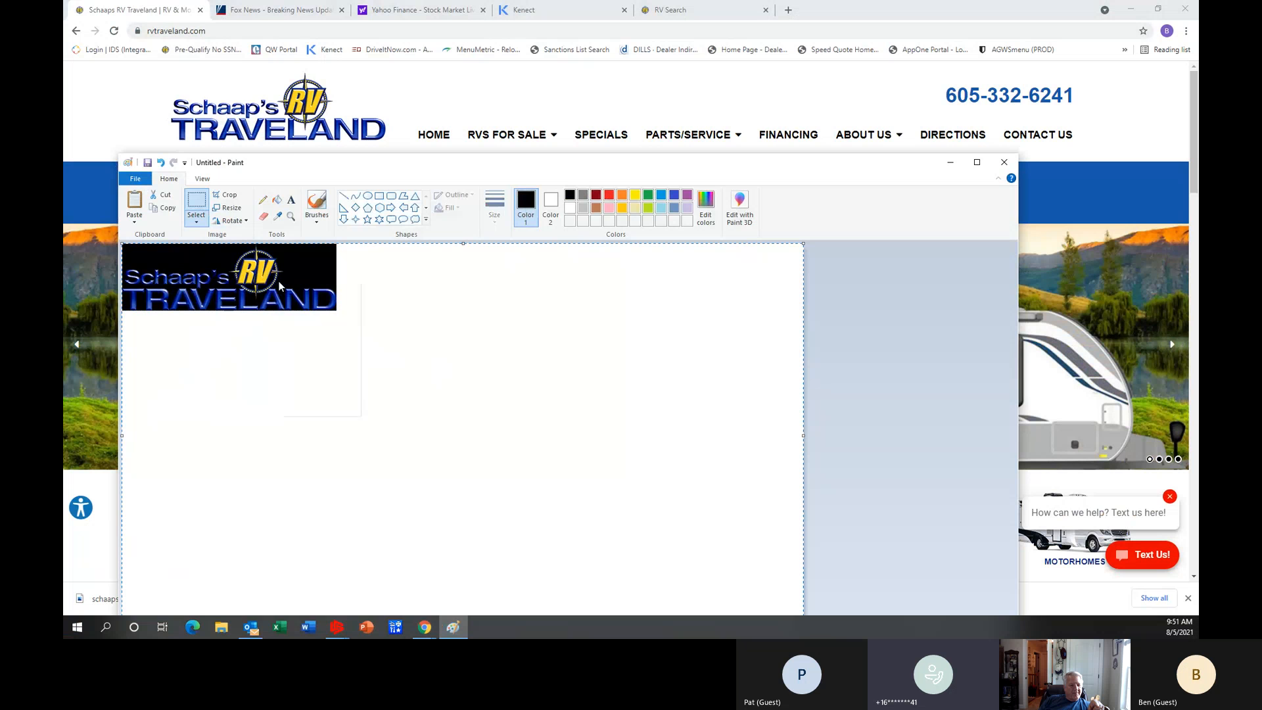
right_click(279, 282)
click(306, 328)
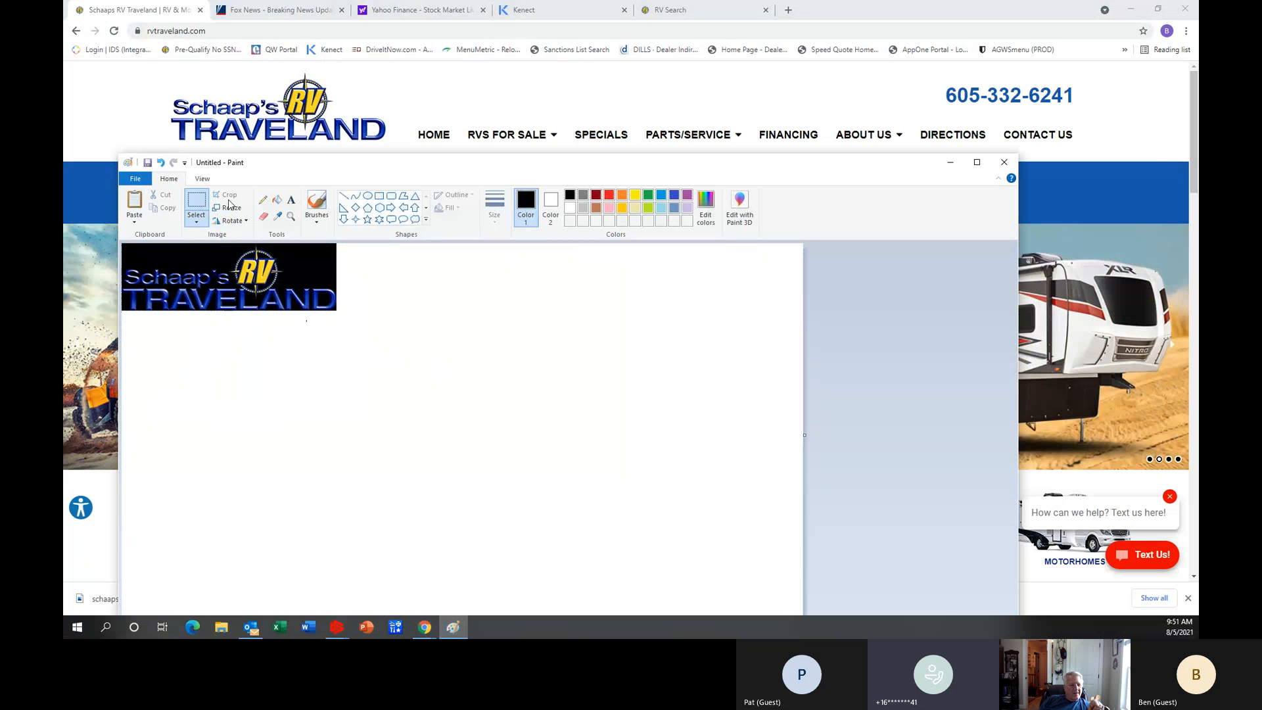
right_click(225, 281)
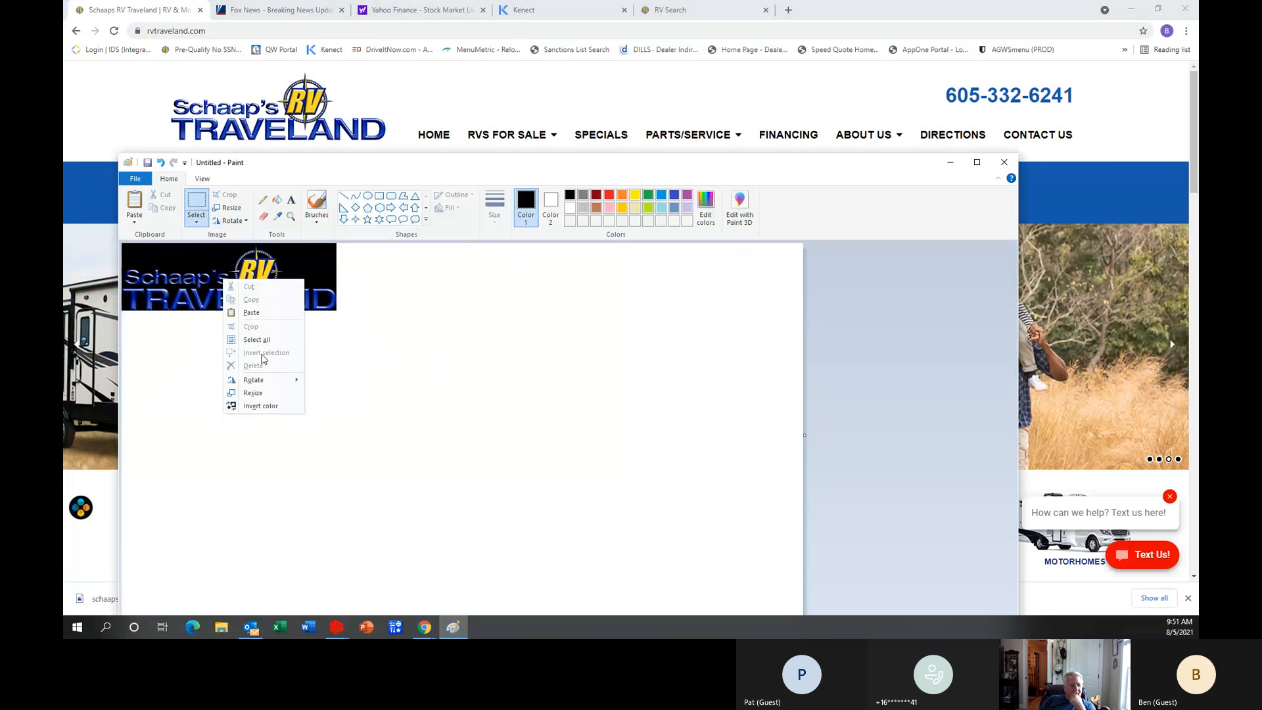
click(267, 342)
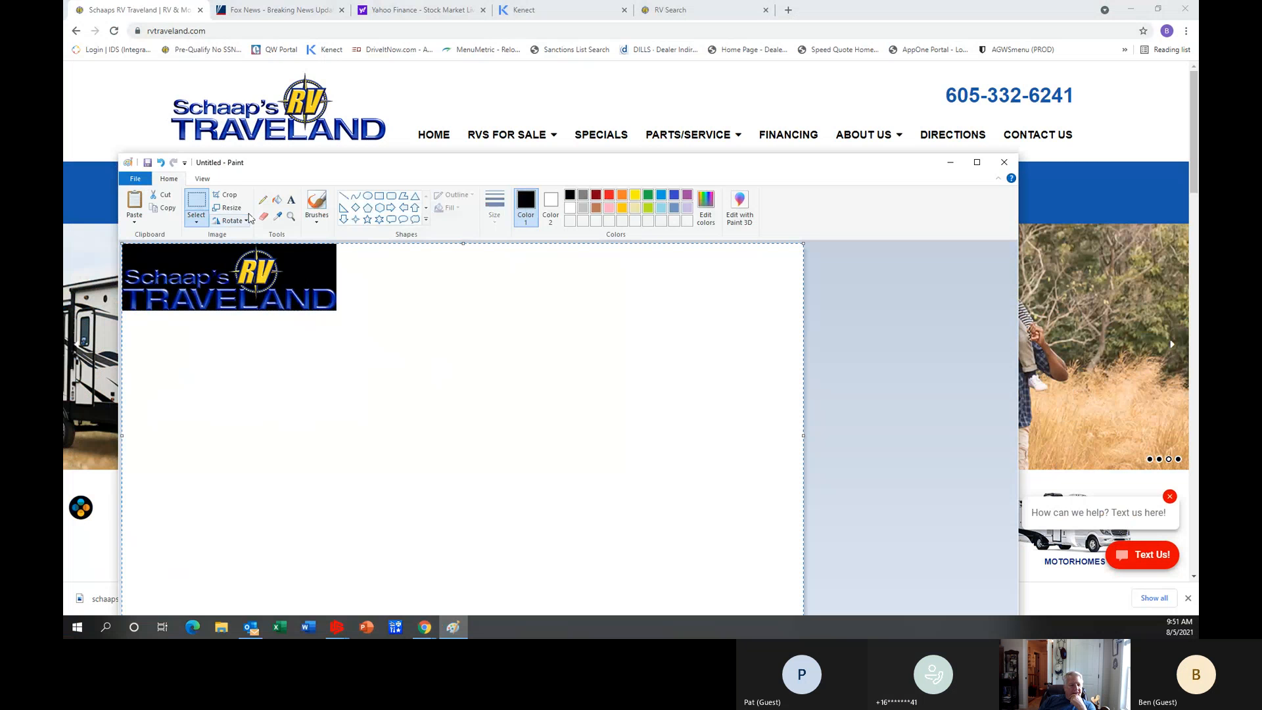
click(227, 196)
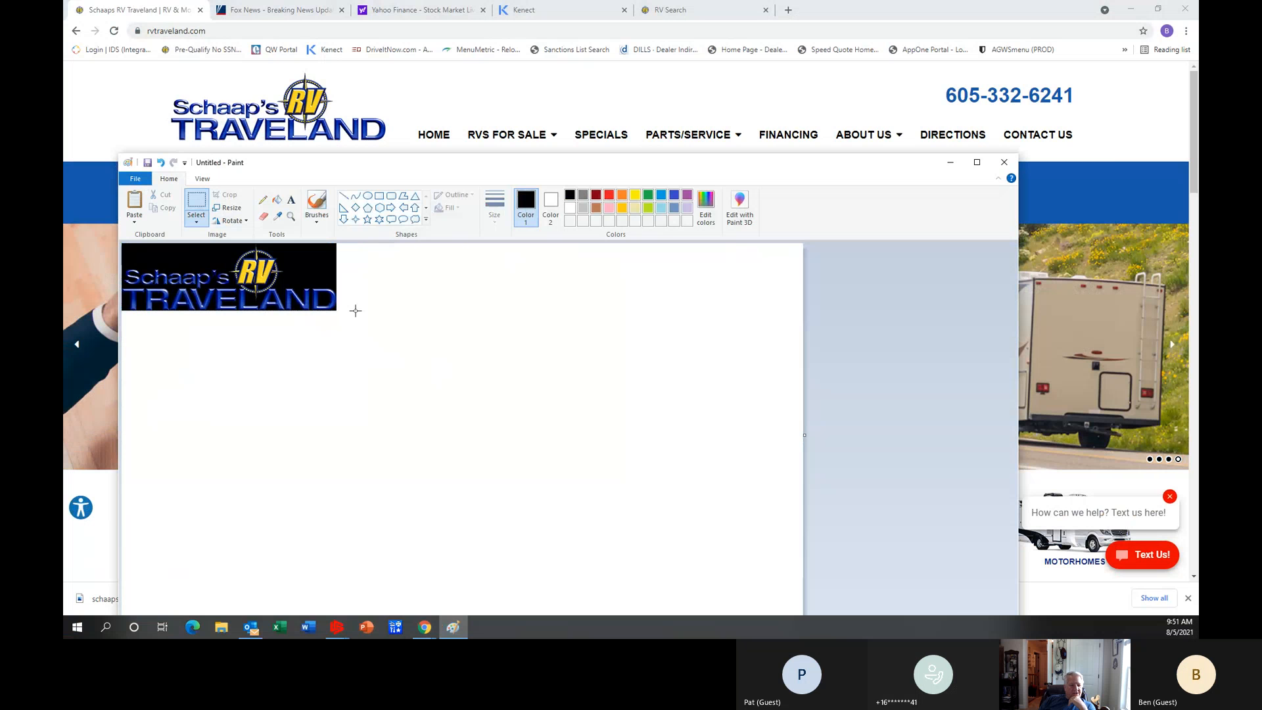
Start saving the drawing as a new file with the name "schaaps logo" and the JPEG file type.
click(140, 180)
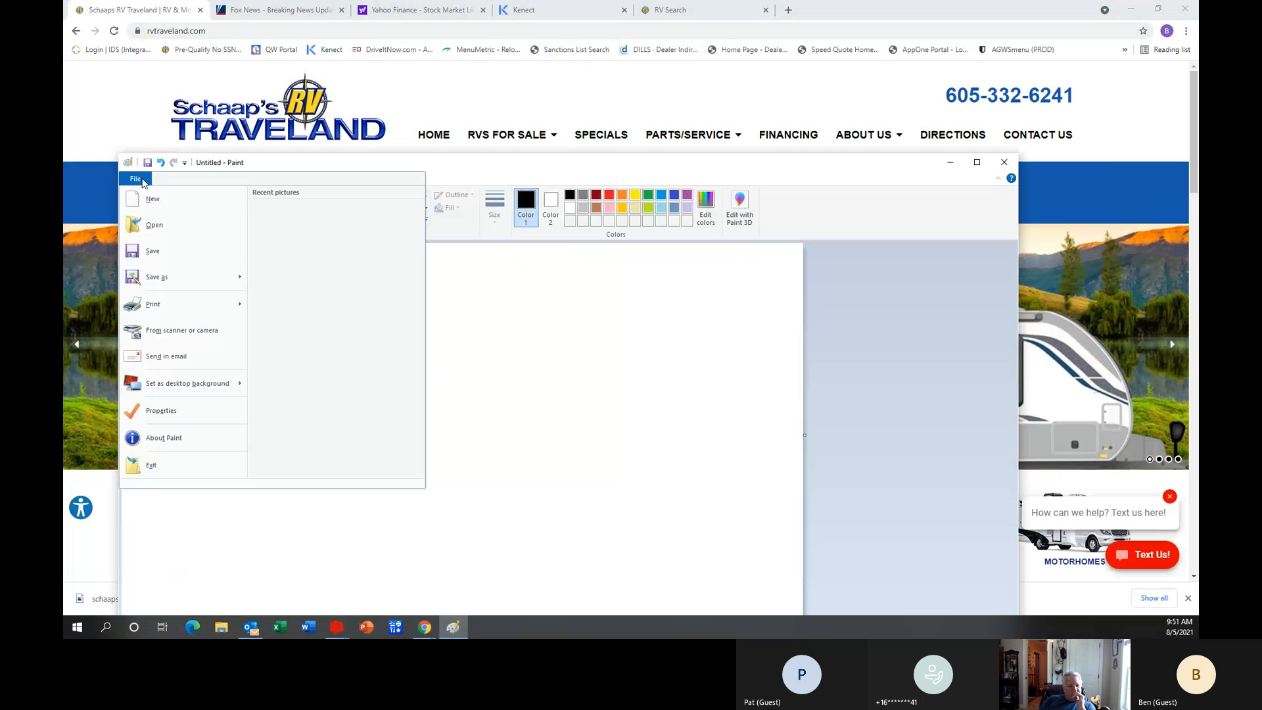
click(158, 278)
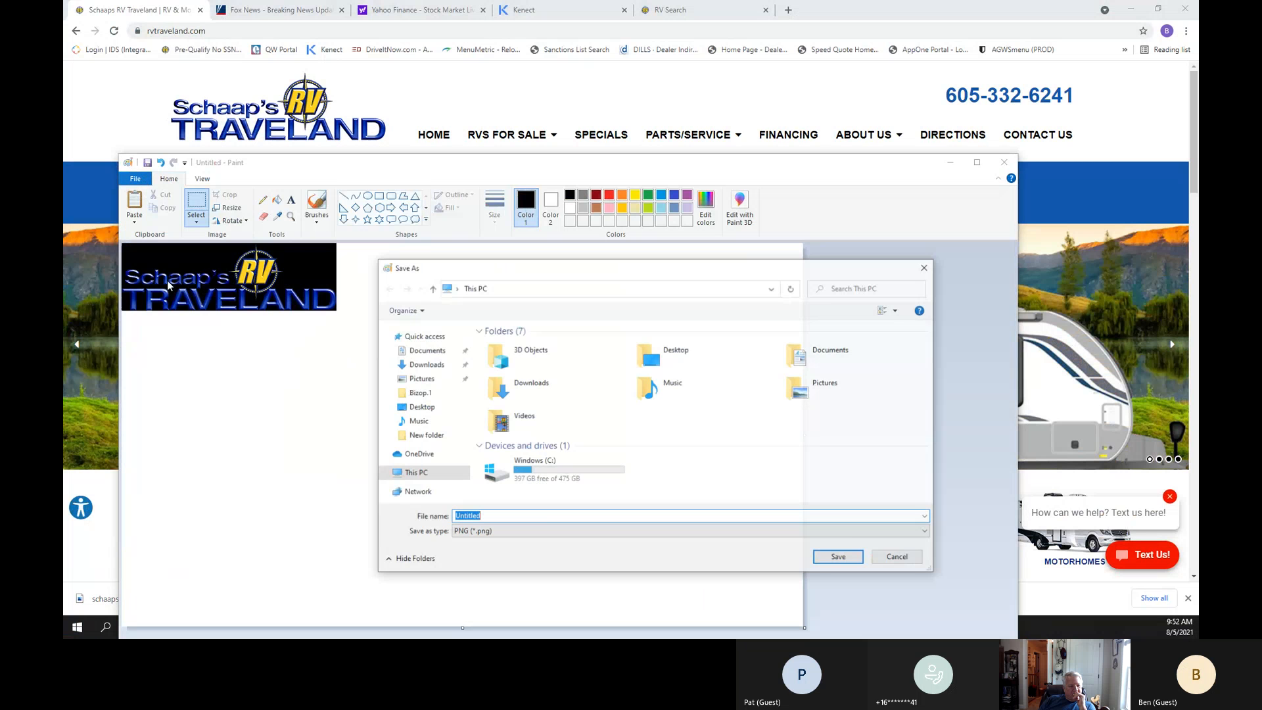
text(schaap)
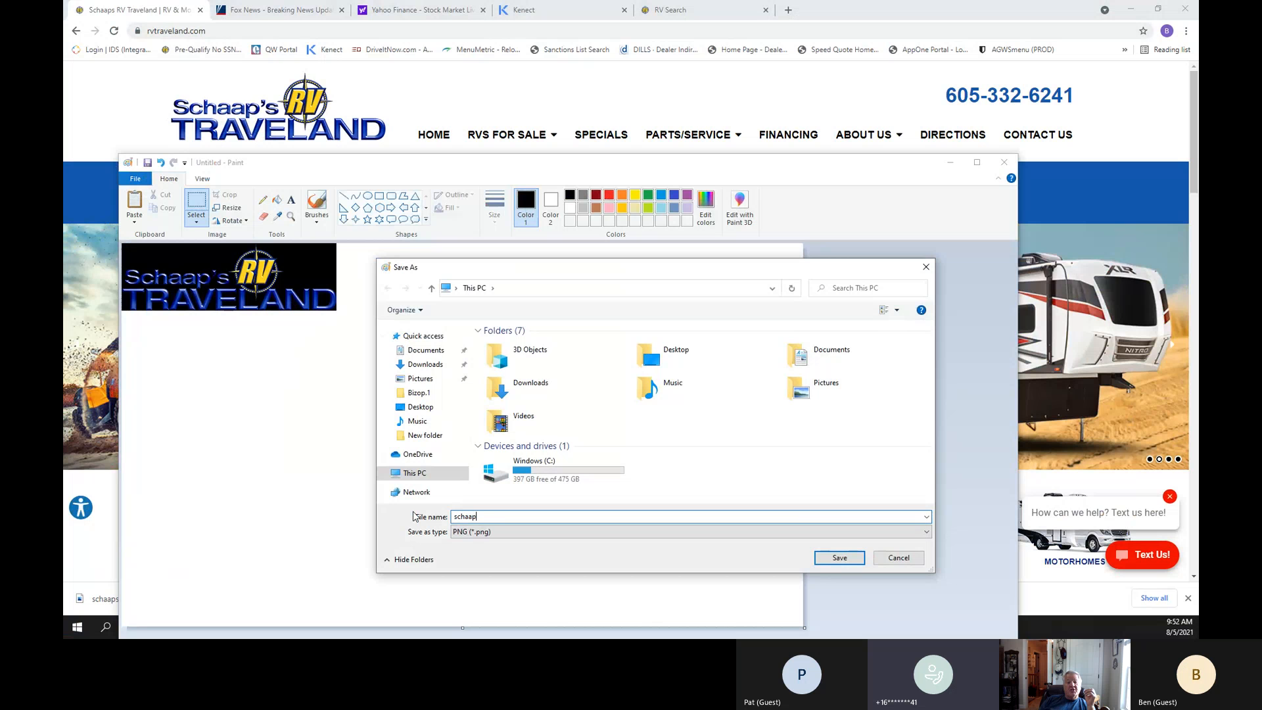
text(s lo)
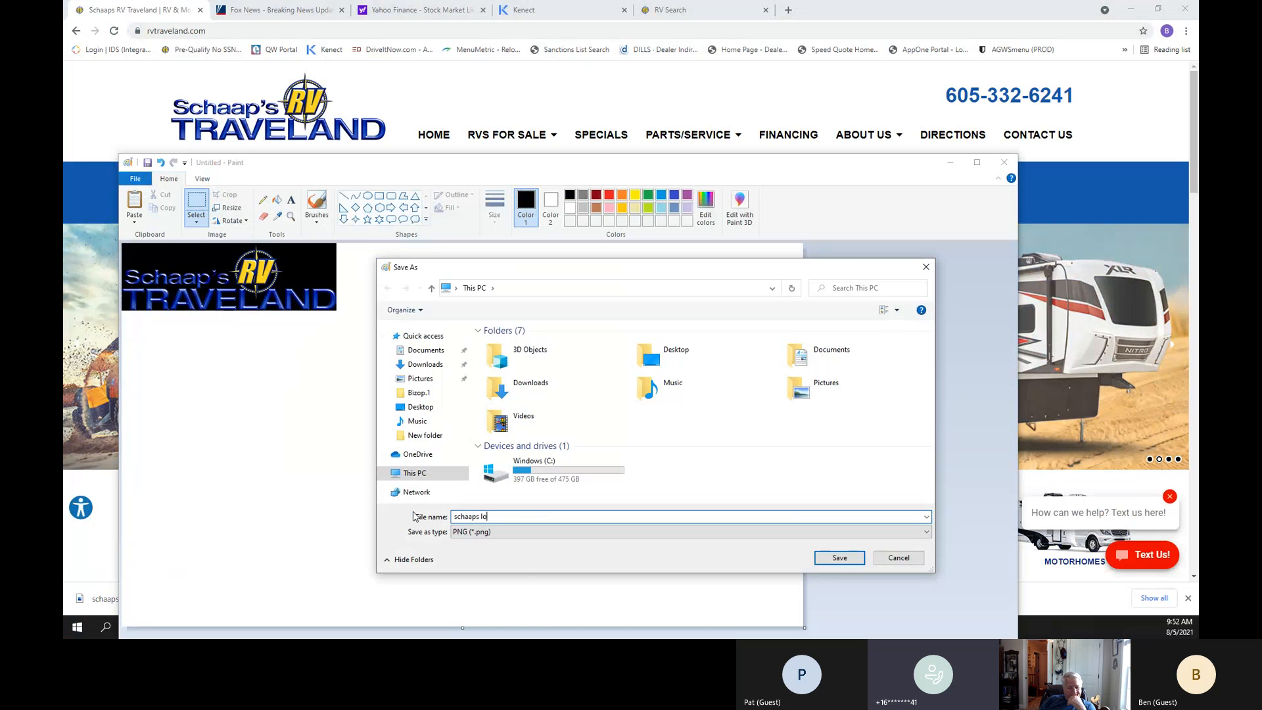
text(go)
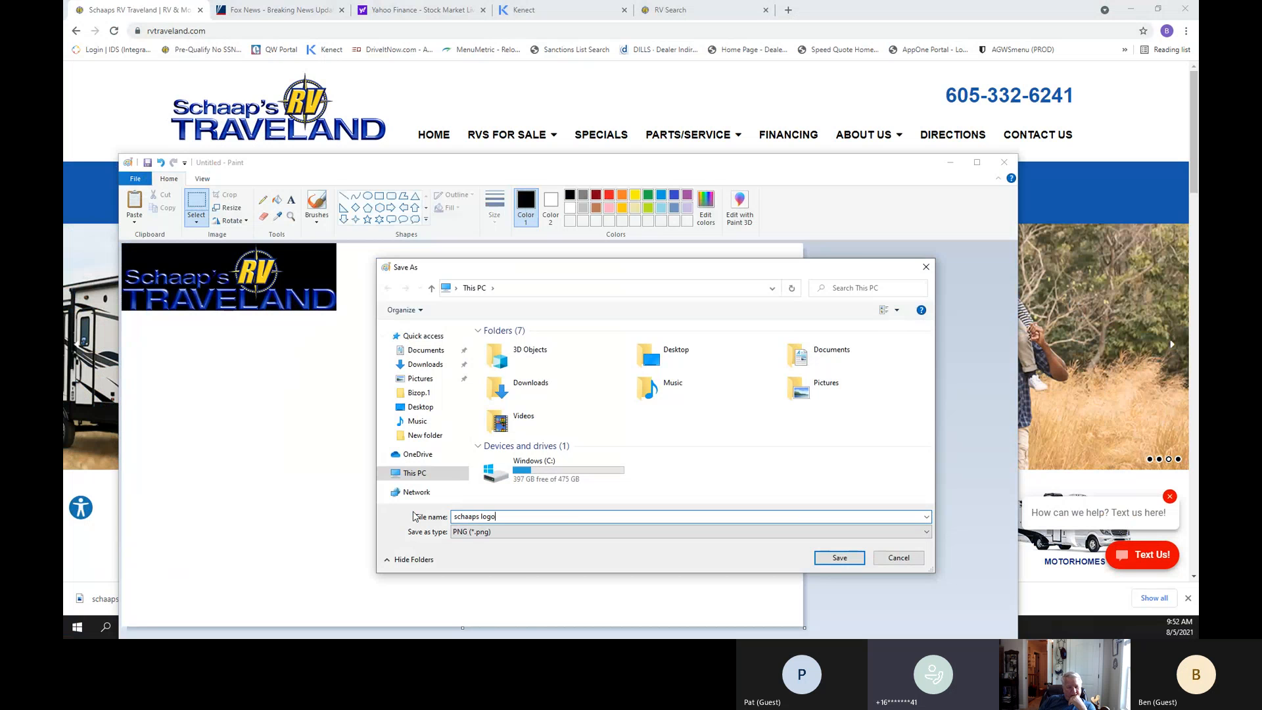
click(923, 538)
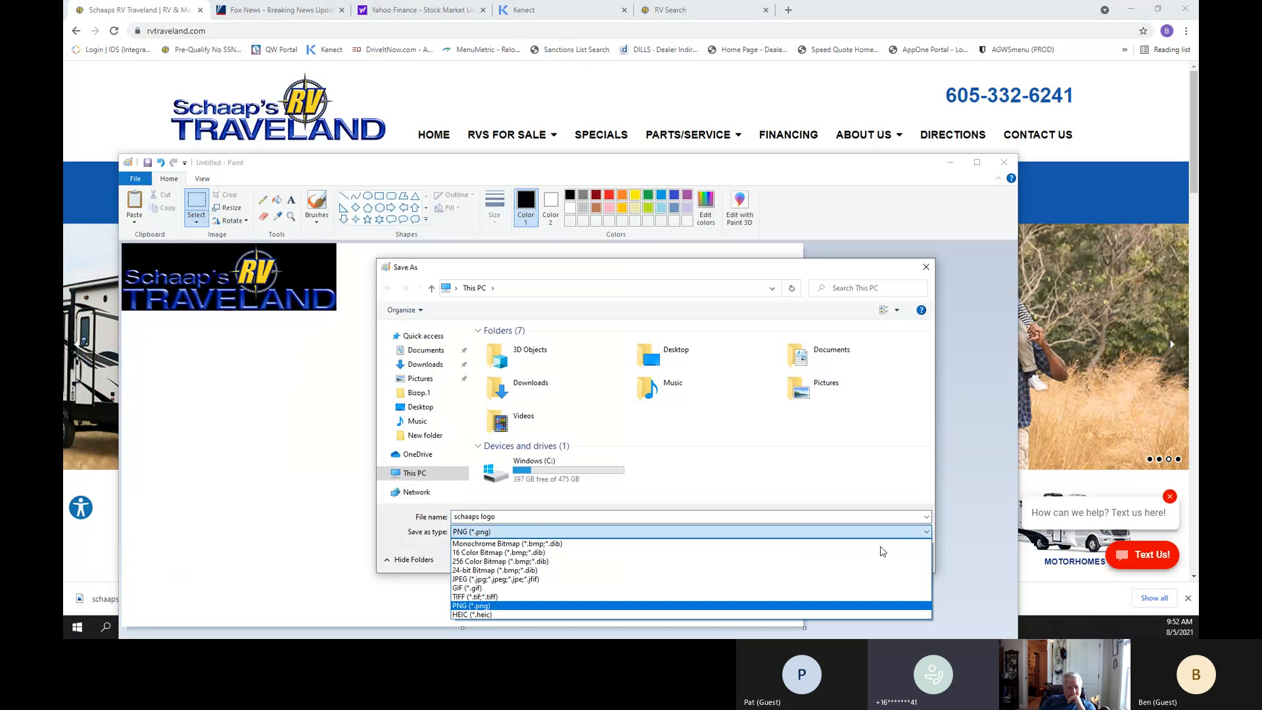
click(494, 579)
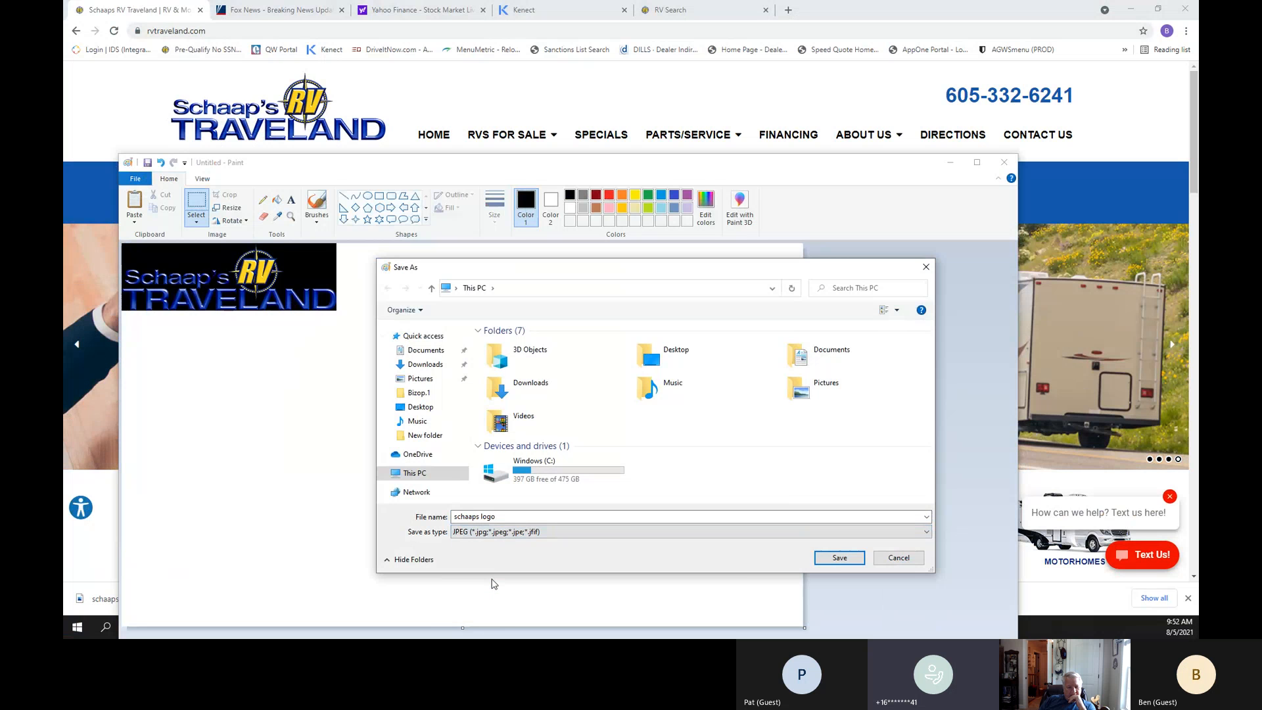
Try to save the JPEG file directly in This PC.
click(839, 558)
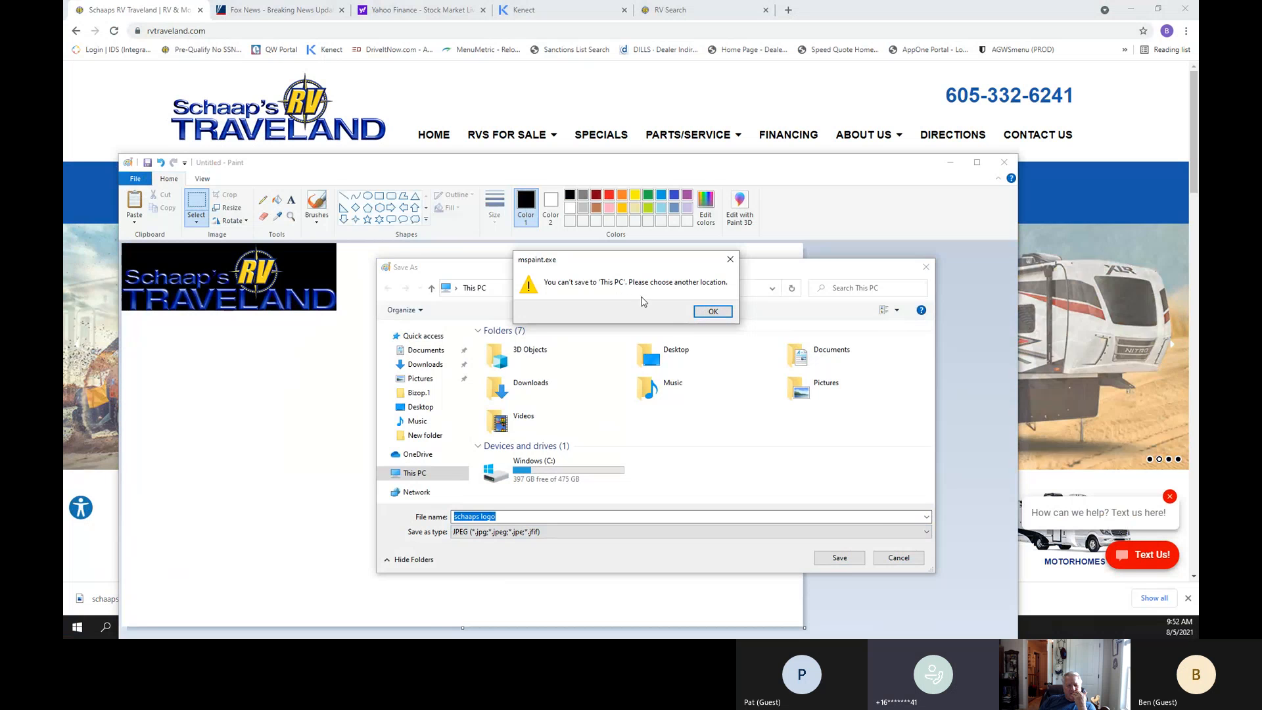
click(712, 314)
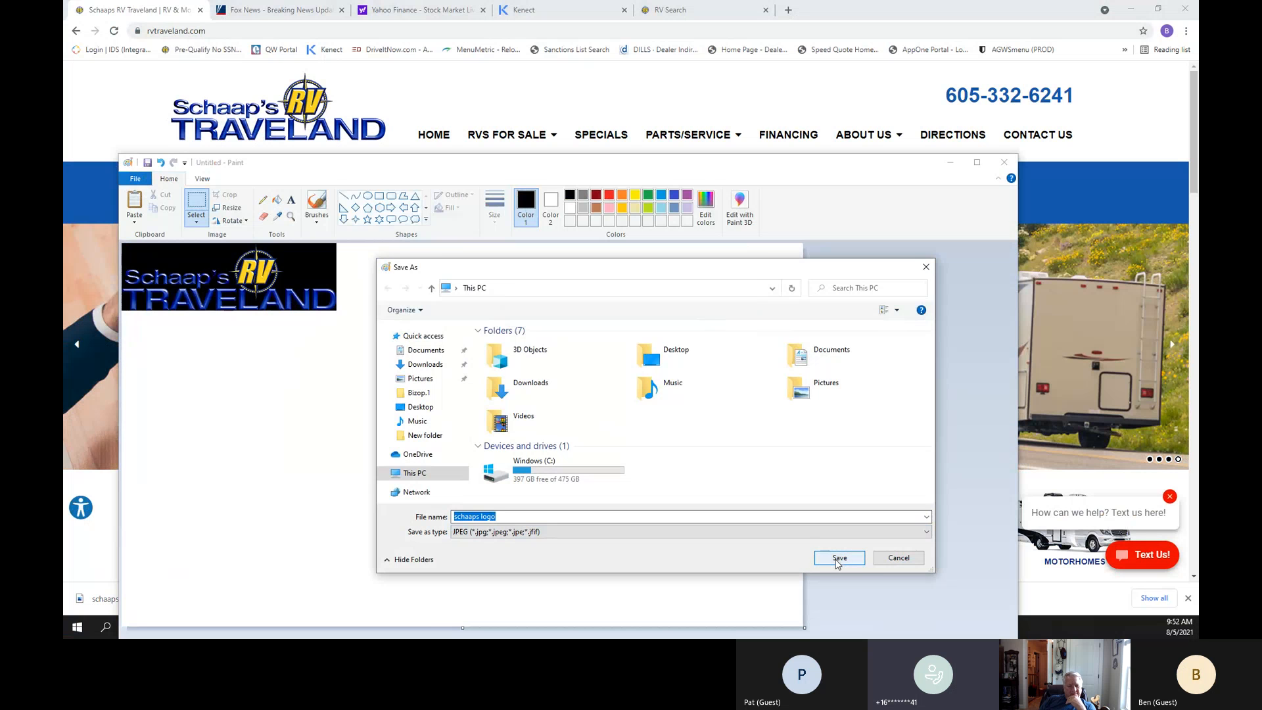
right_click(505, 520)
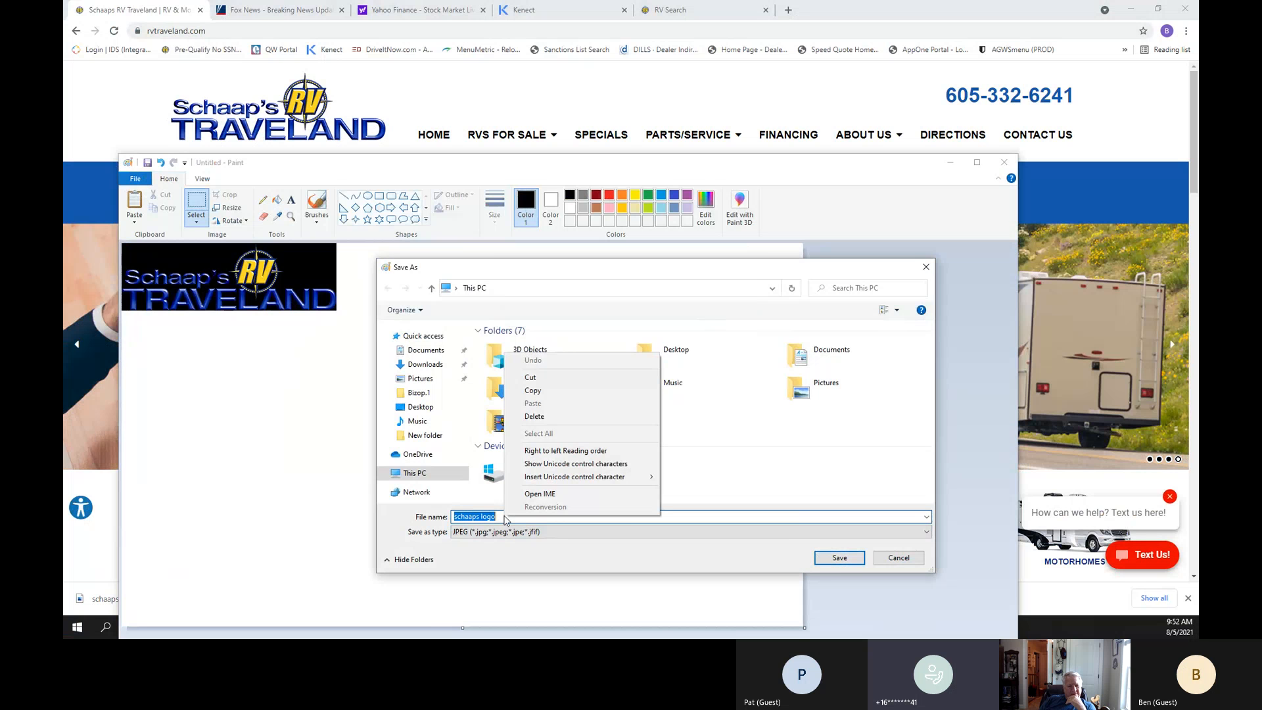
click(624, 518)
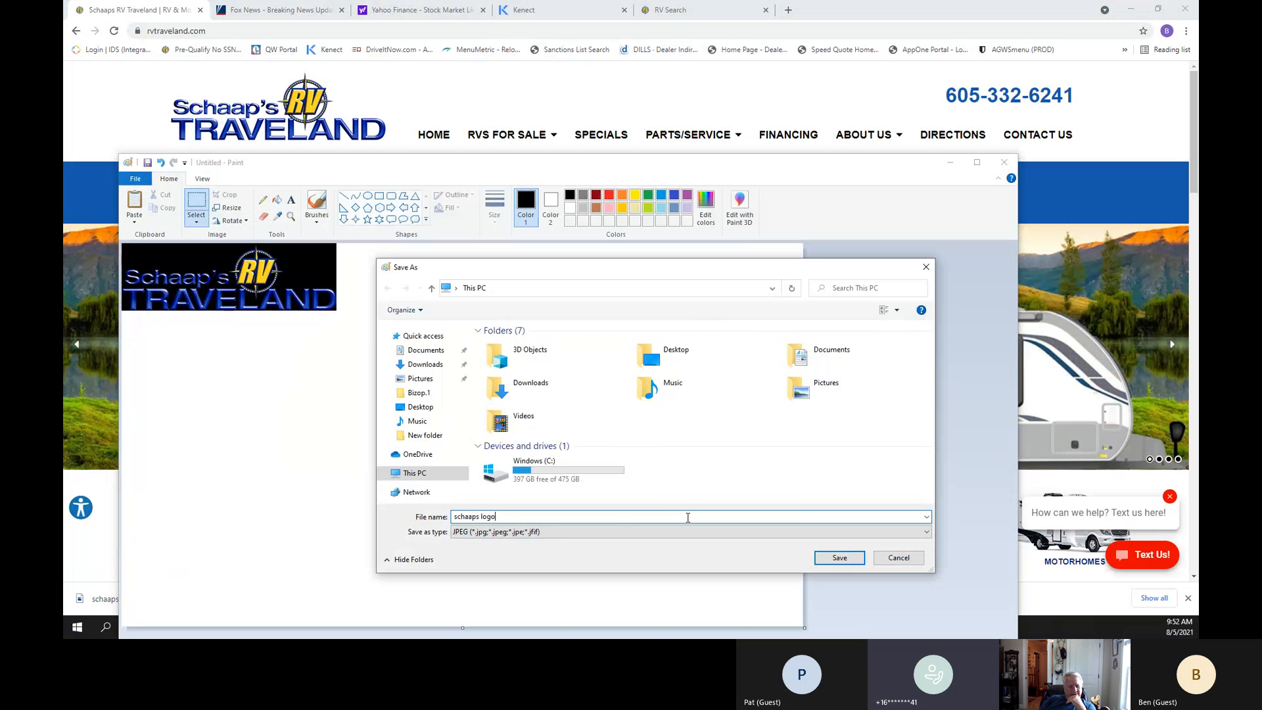
click(827, 558)
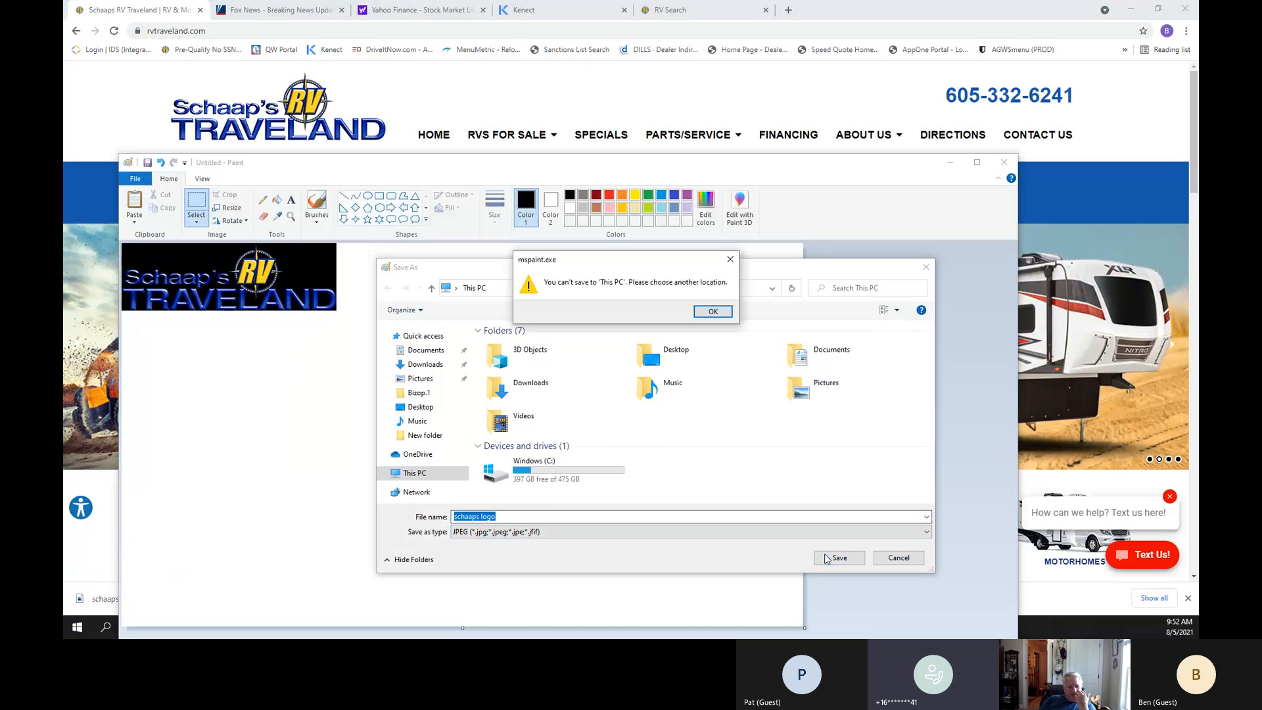
click(713, 312)
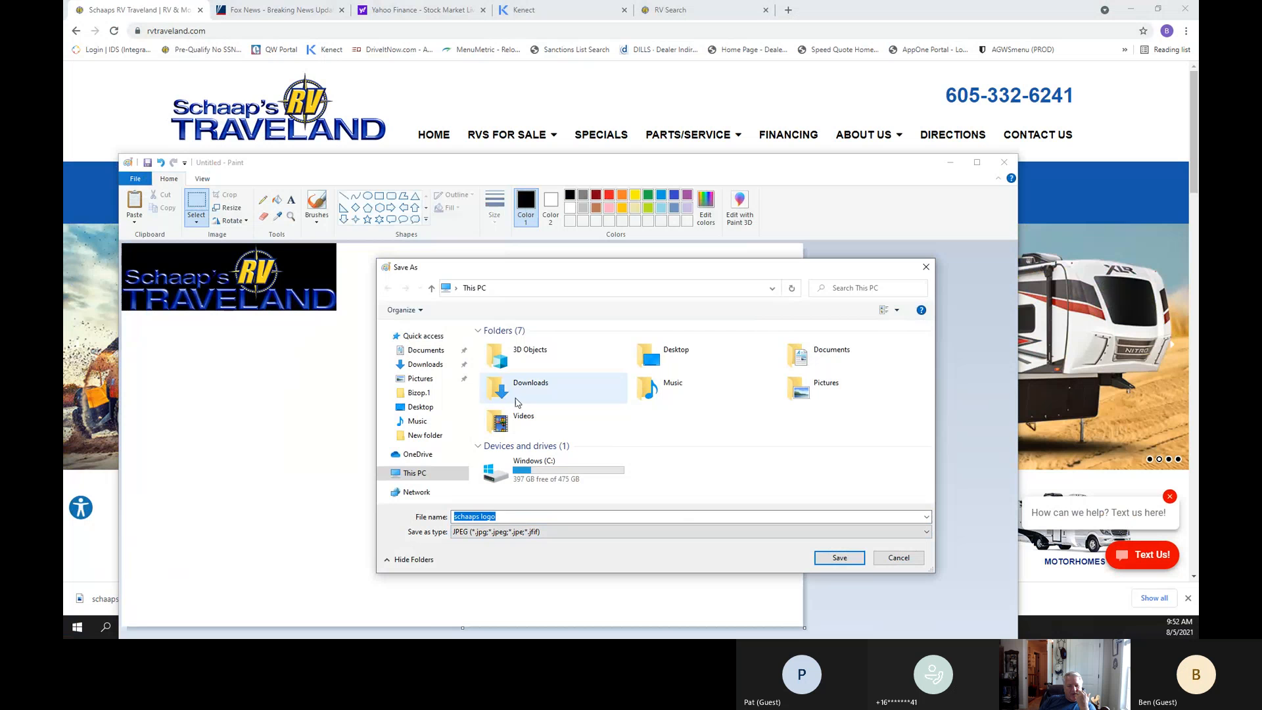
Save the "schaaps logo" JPEG file in the Documents folder.
click(427, 350)
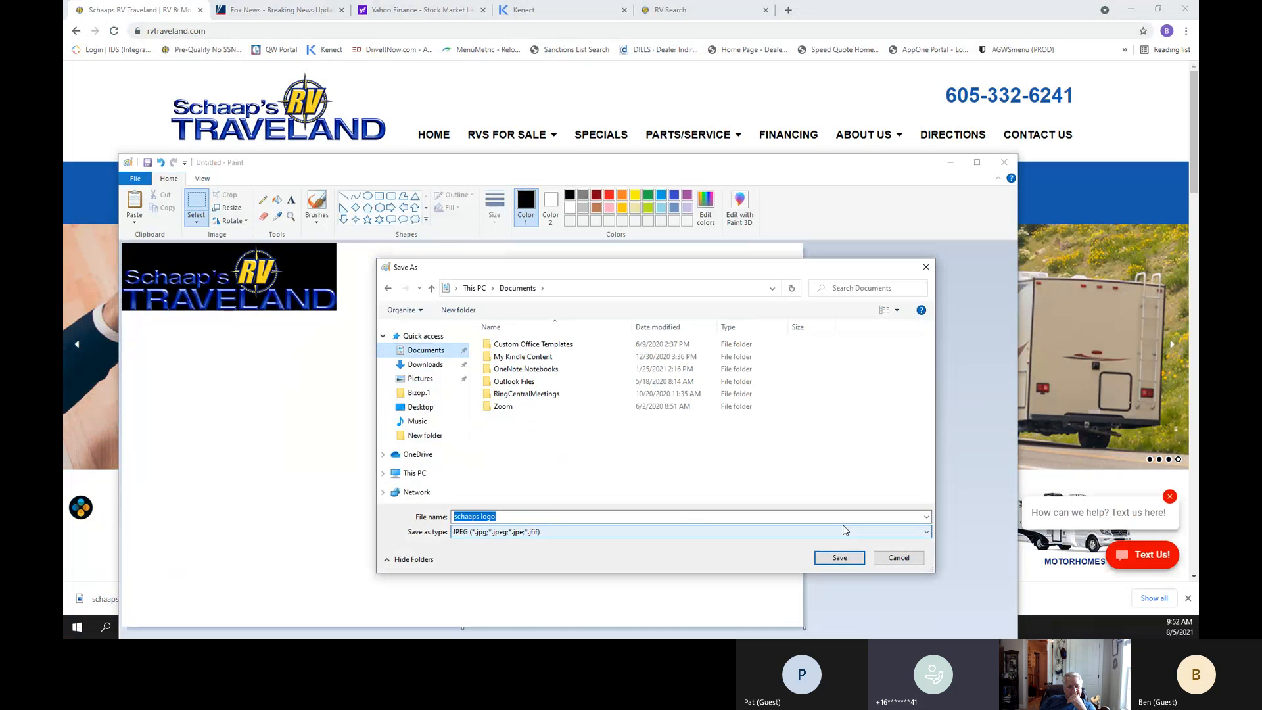
click(842, 559)
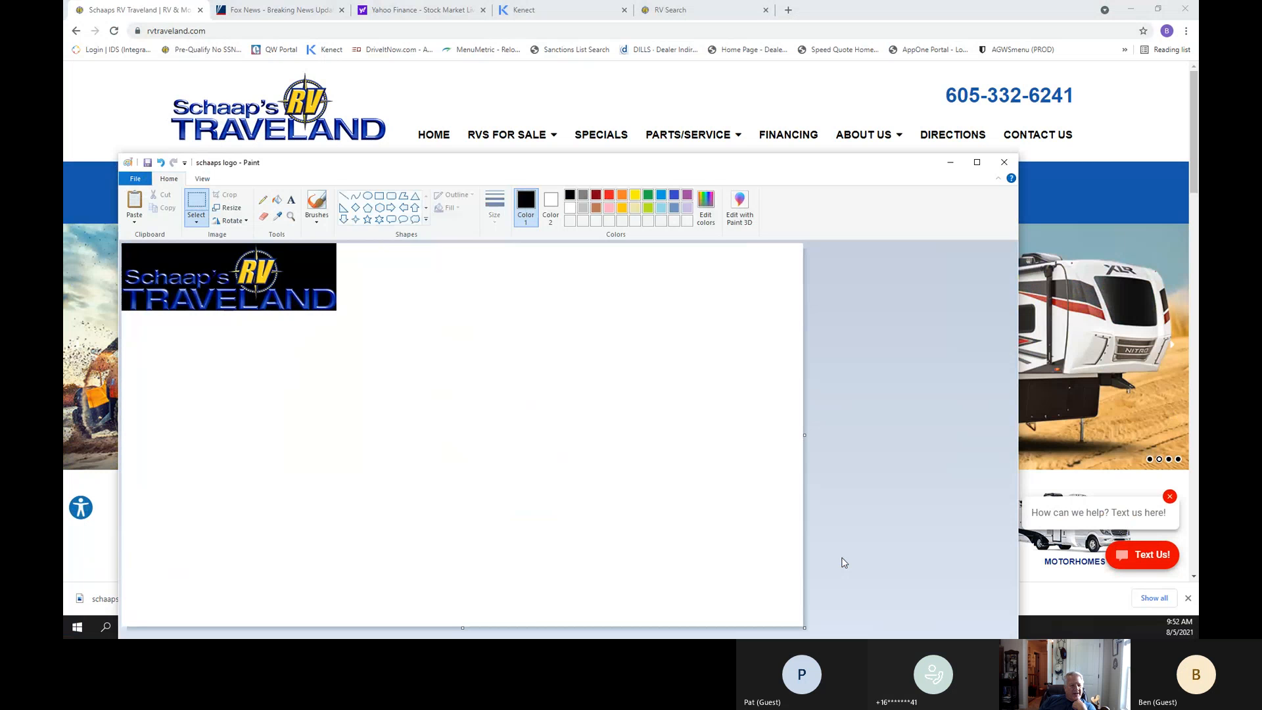
Open the resize and skew settings for the logo picture and switch the resize unit to pixels.
click(230, 209)
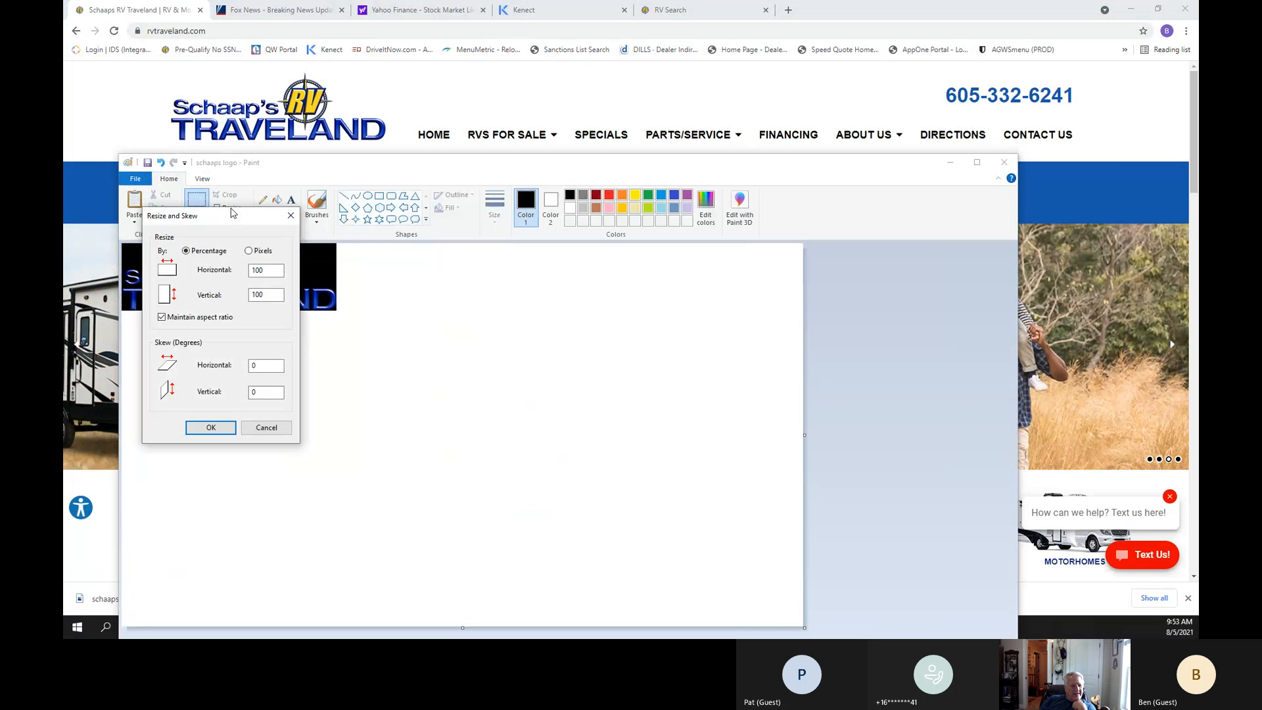
click(271, 271)
click(249, 250)
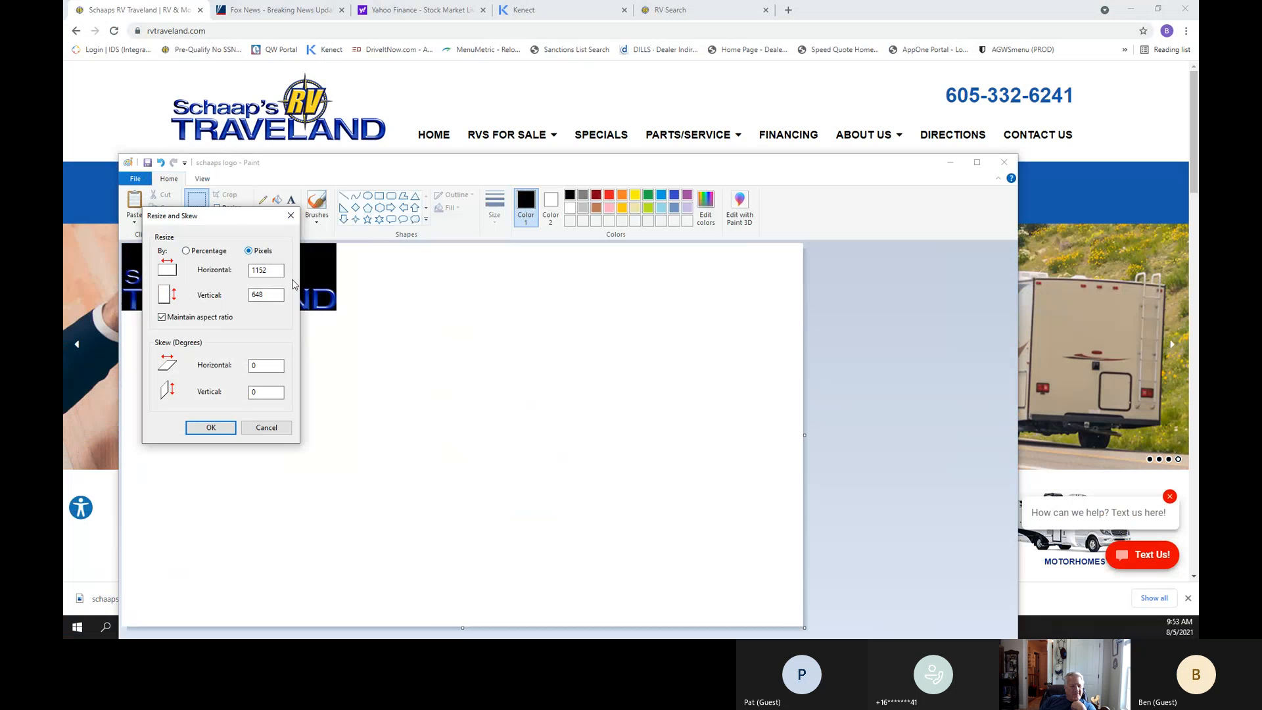
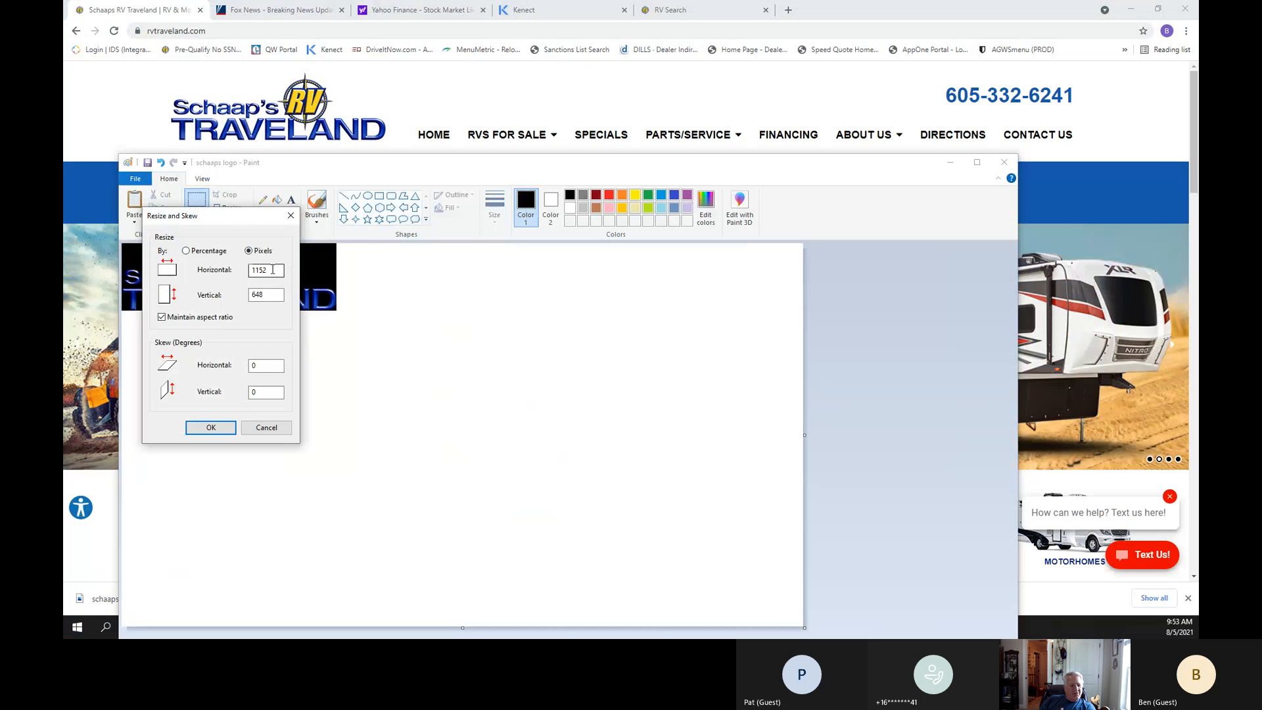
Resize the whole logo picture to 640 pixels horizontally, keeping the aspect ratio.
drag(273, 269, 242, 269)
text(640)
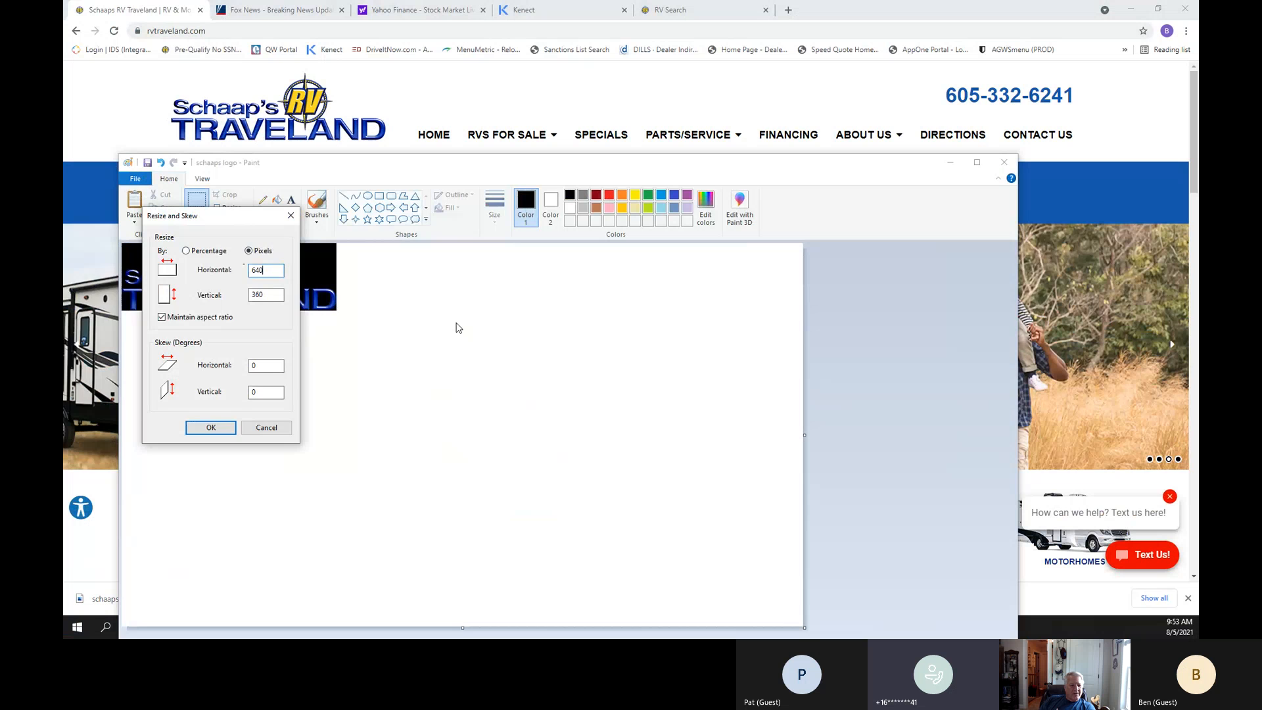
click(211, 428)
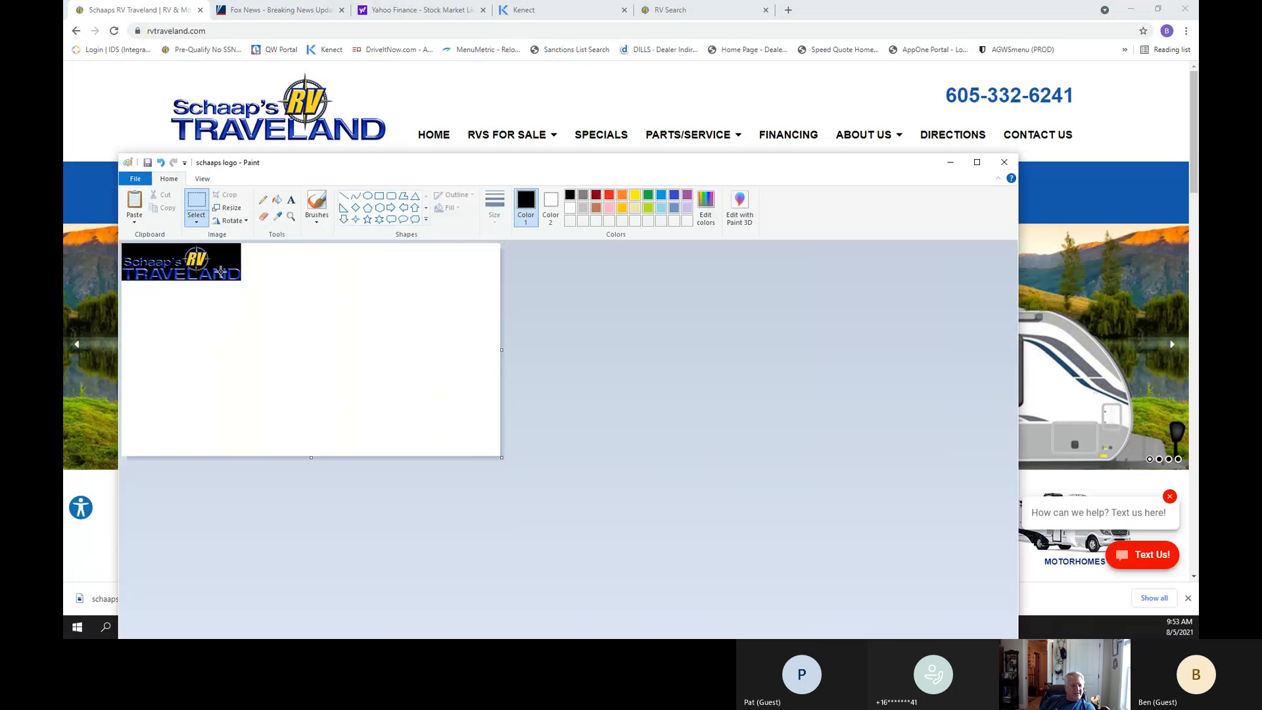
Try to crop the picture with the entire canvas selected.
click(196, 224)
click(219, 290)
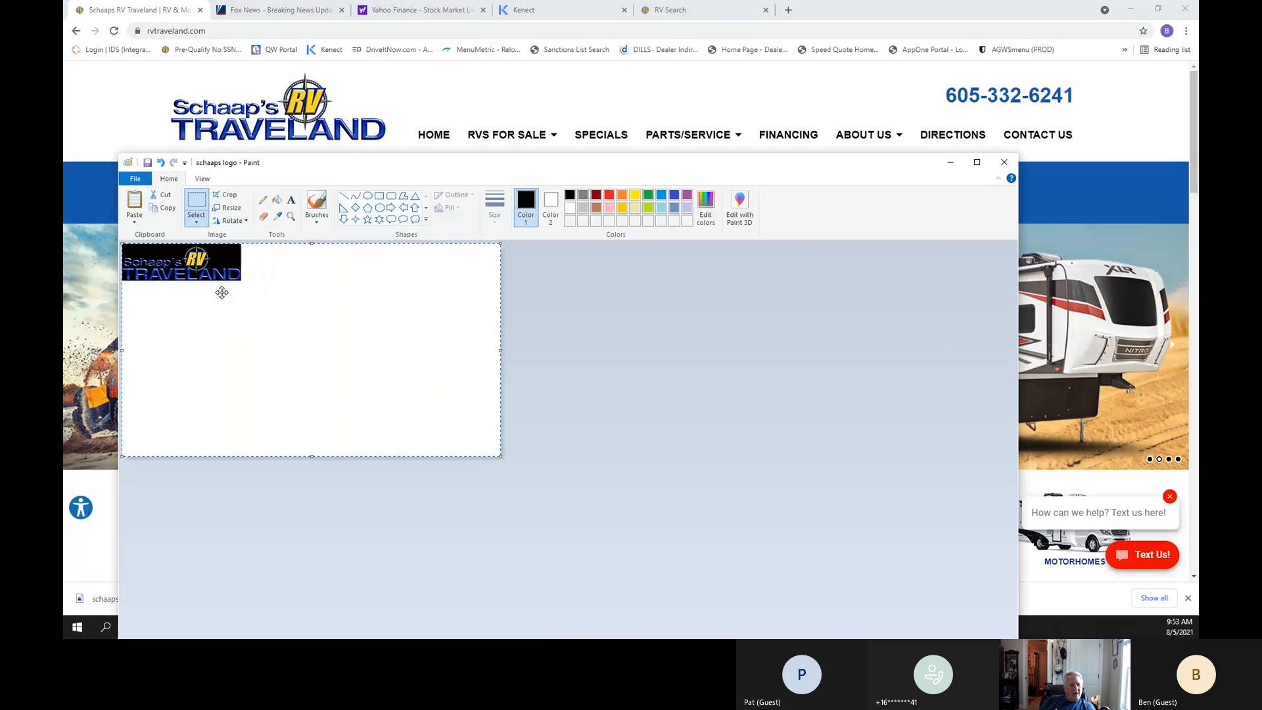
click(236, 196)
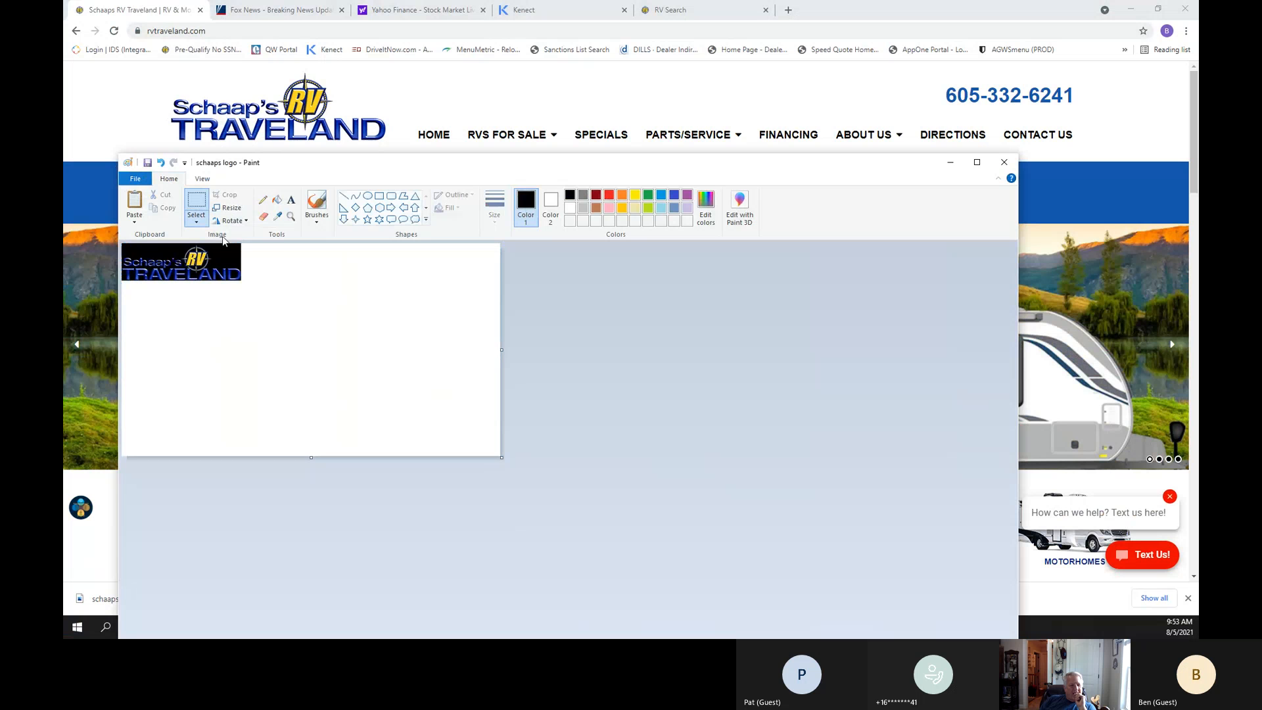
Crop the picture to a rectangular selection around the logo, shifting the selection slightly towards the canvas edge.
click(197, 223)
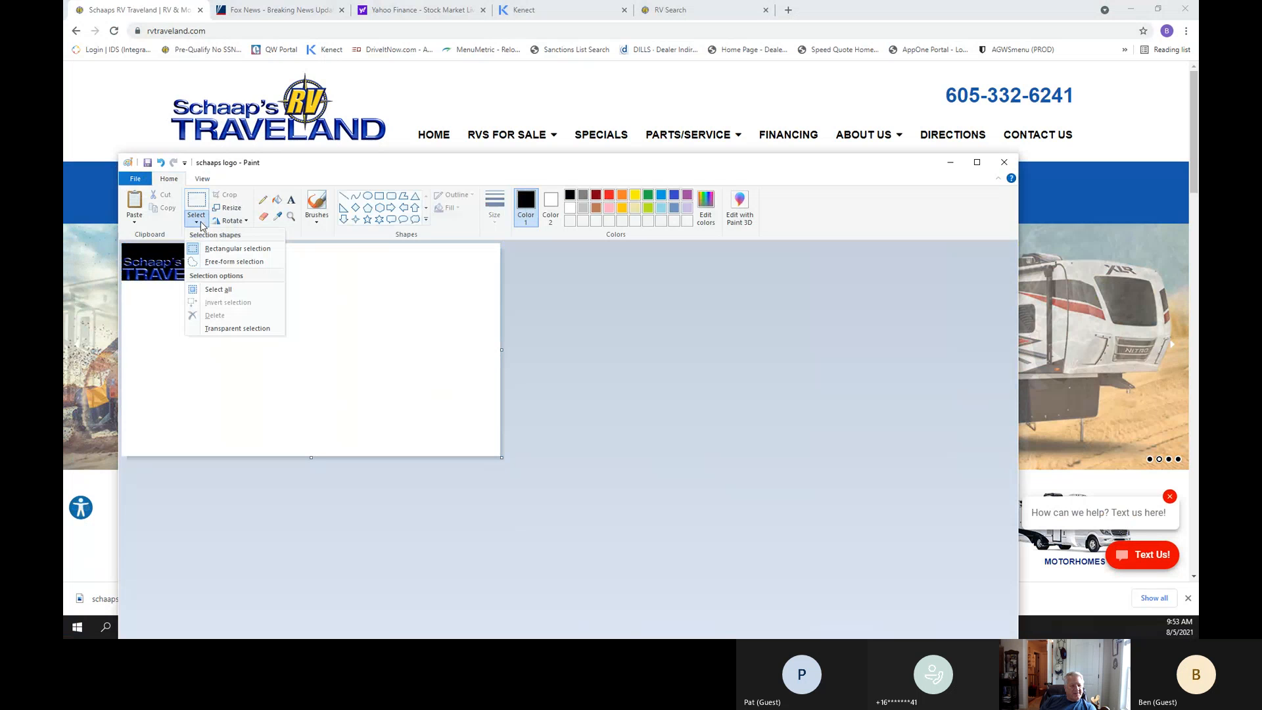
click(225, 249)
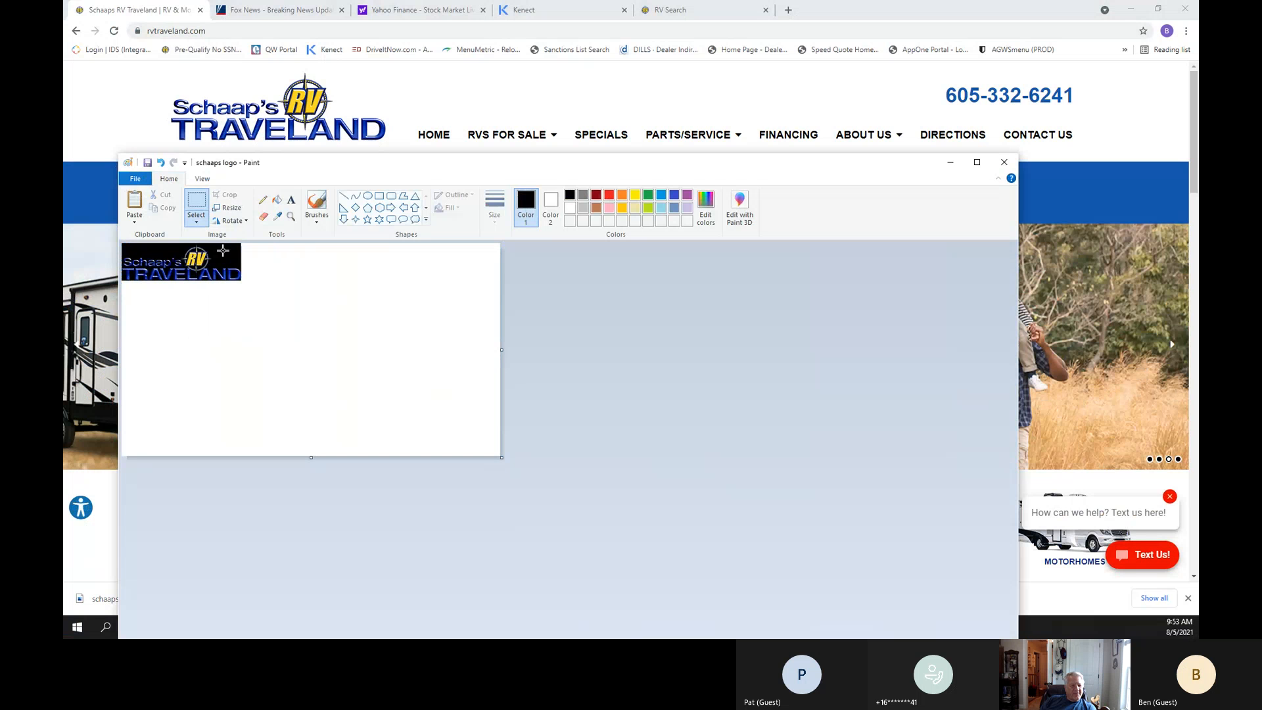
click(197, 223)
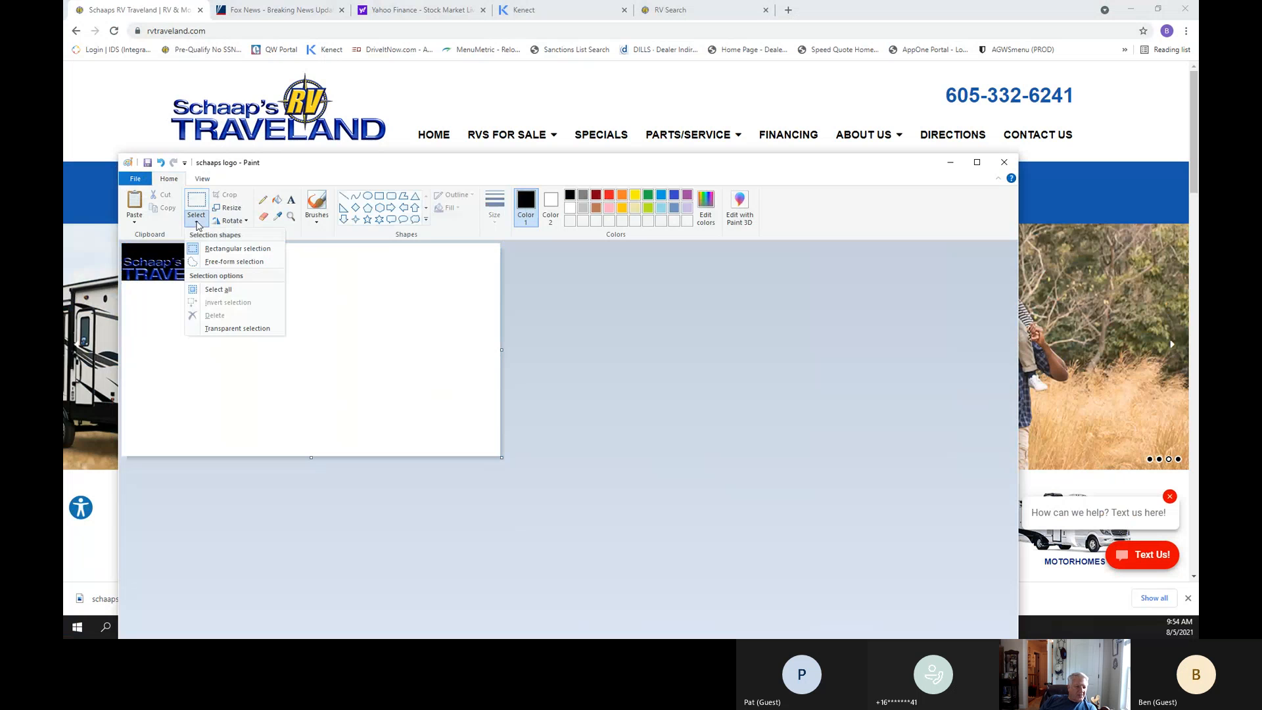
click(351, 276)
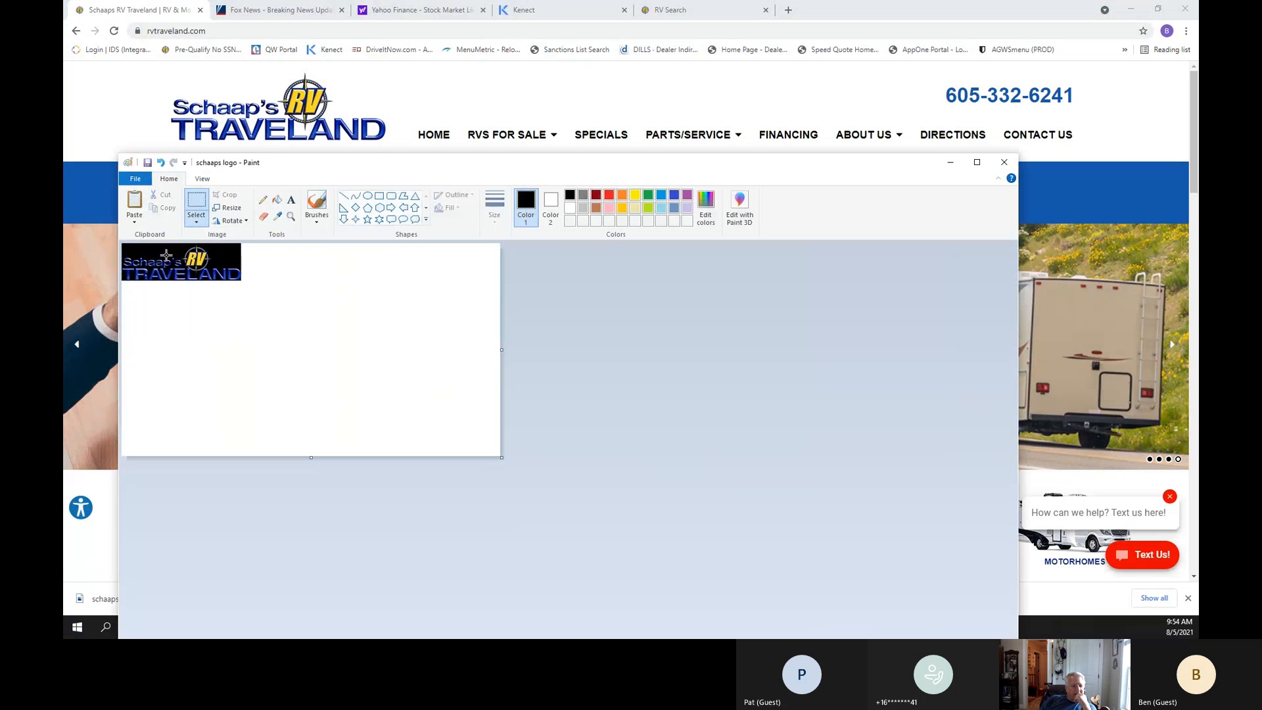
mouse_move(127, 247)
mouse_down()
mouse_move(236, 262)
mouse_move(236, 279)
mouse_move(257, 278)
mouse_move(243, 283)
mouse_up()
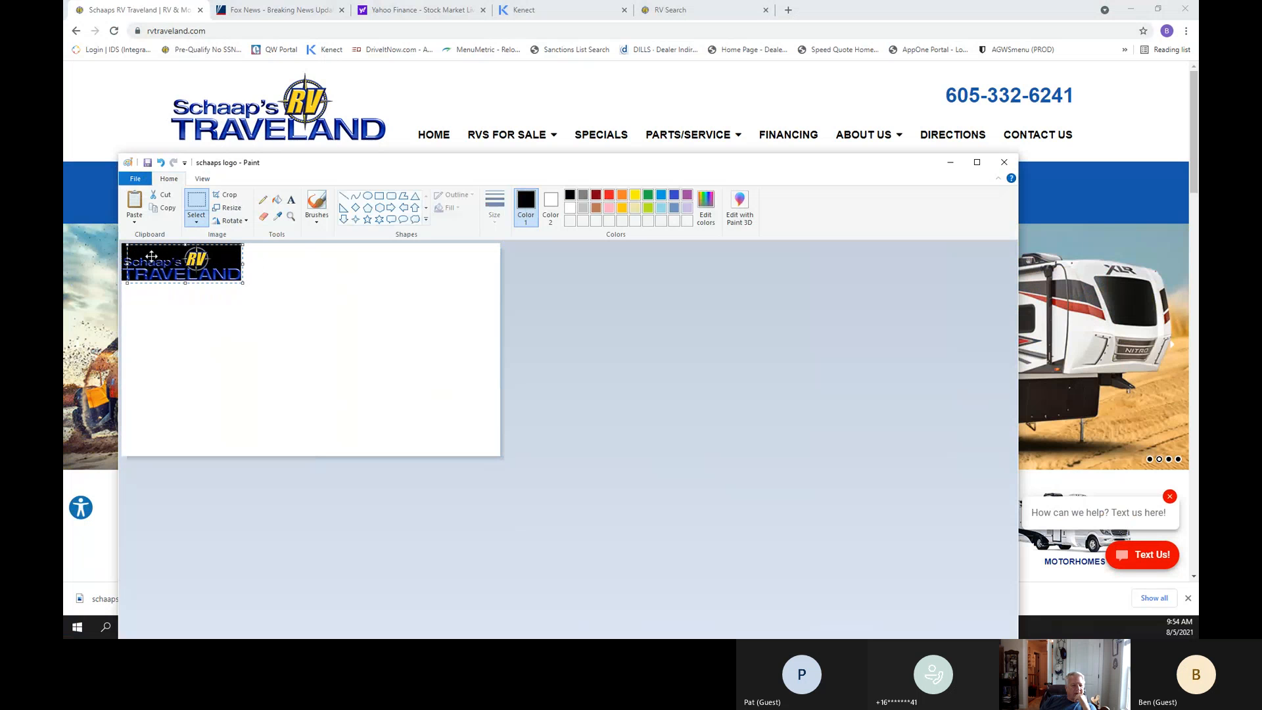
drag(127, 245, 124, 245)
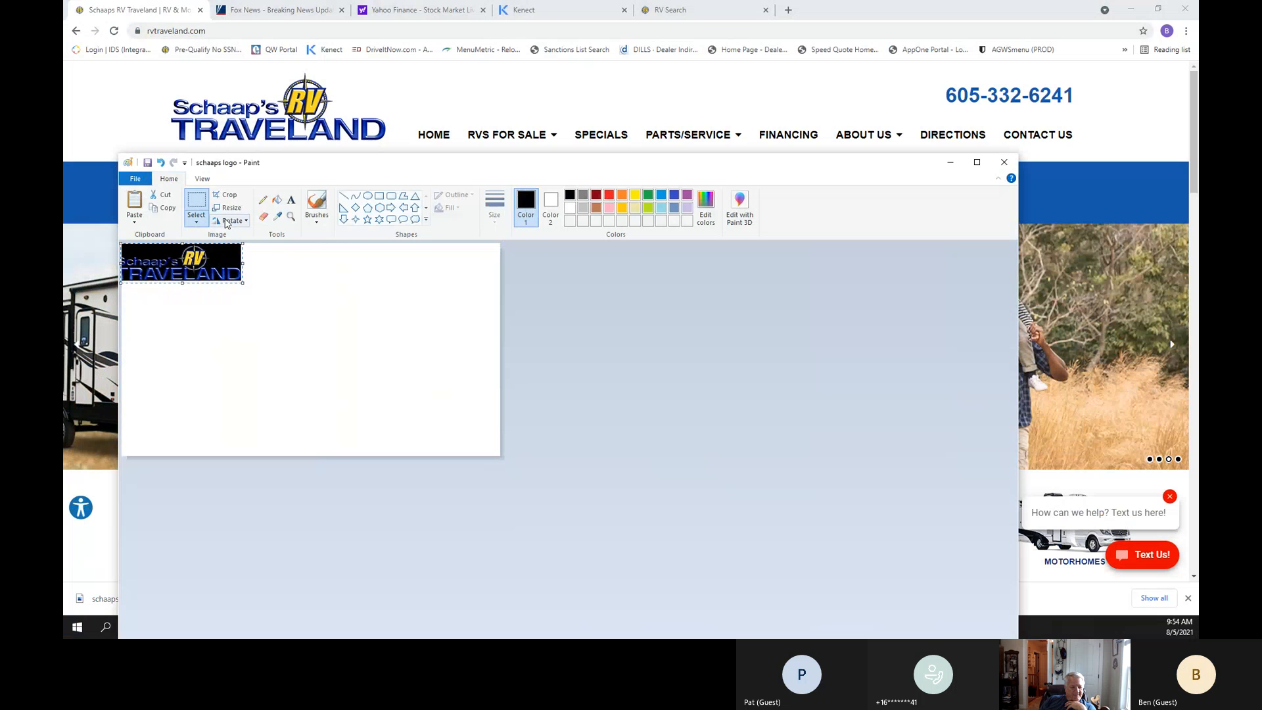
click(224, 196)
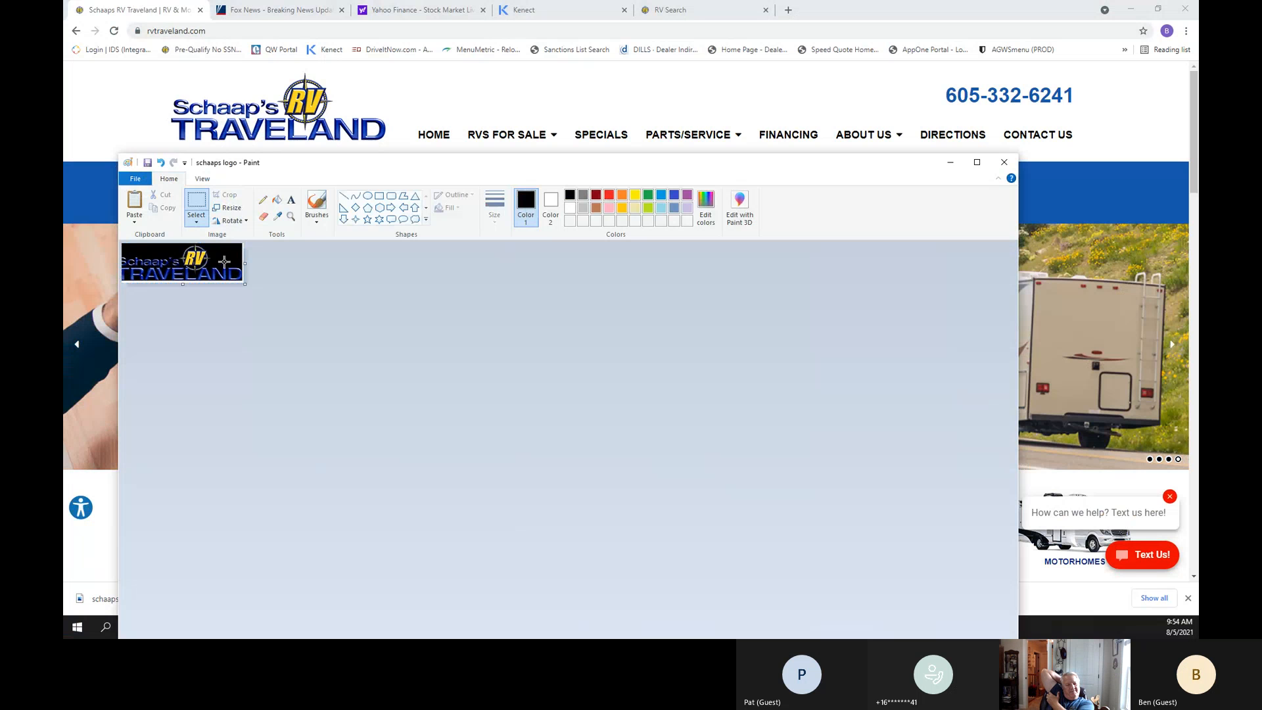
Resize the cropped logo to 640 pixels horizontally with the aspect ratio maintained.
click(227, 207)
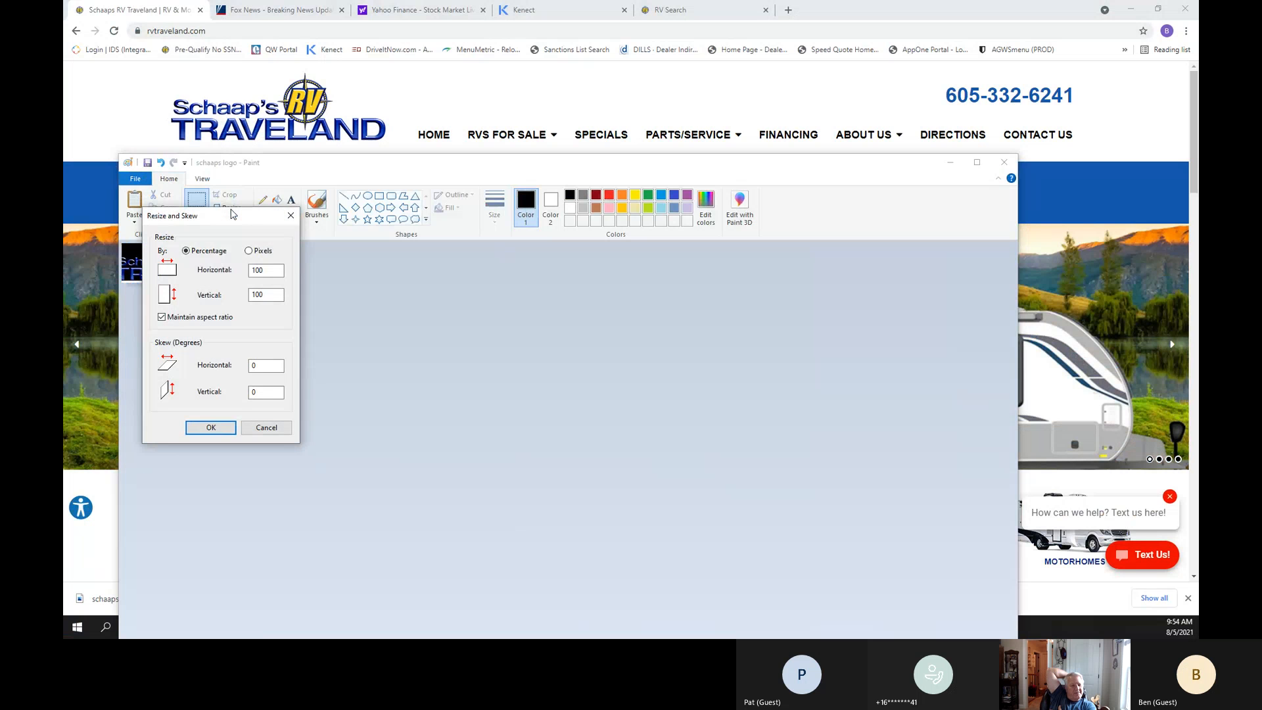
click(249, 251)
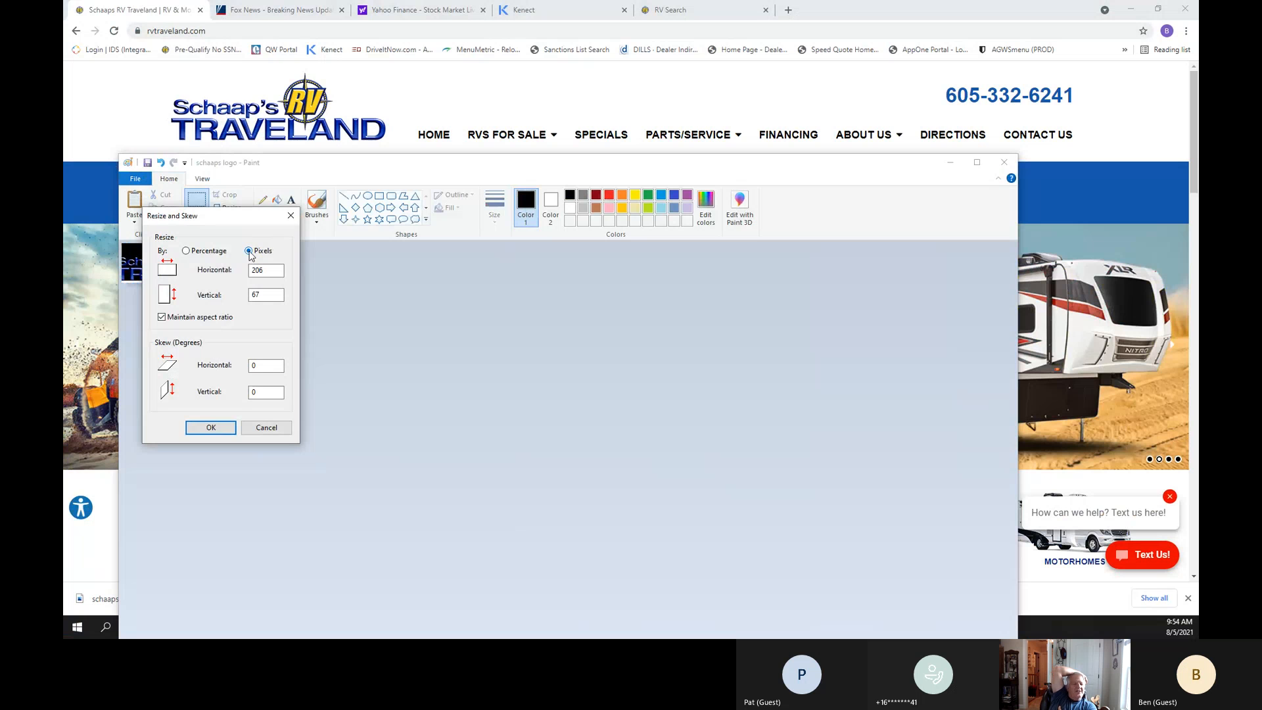
double_click(260, 270)
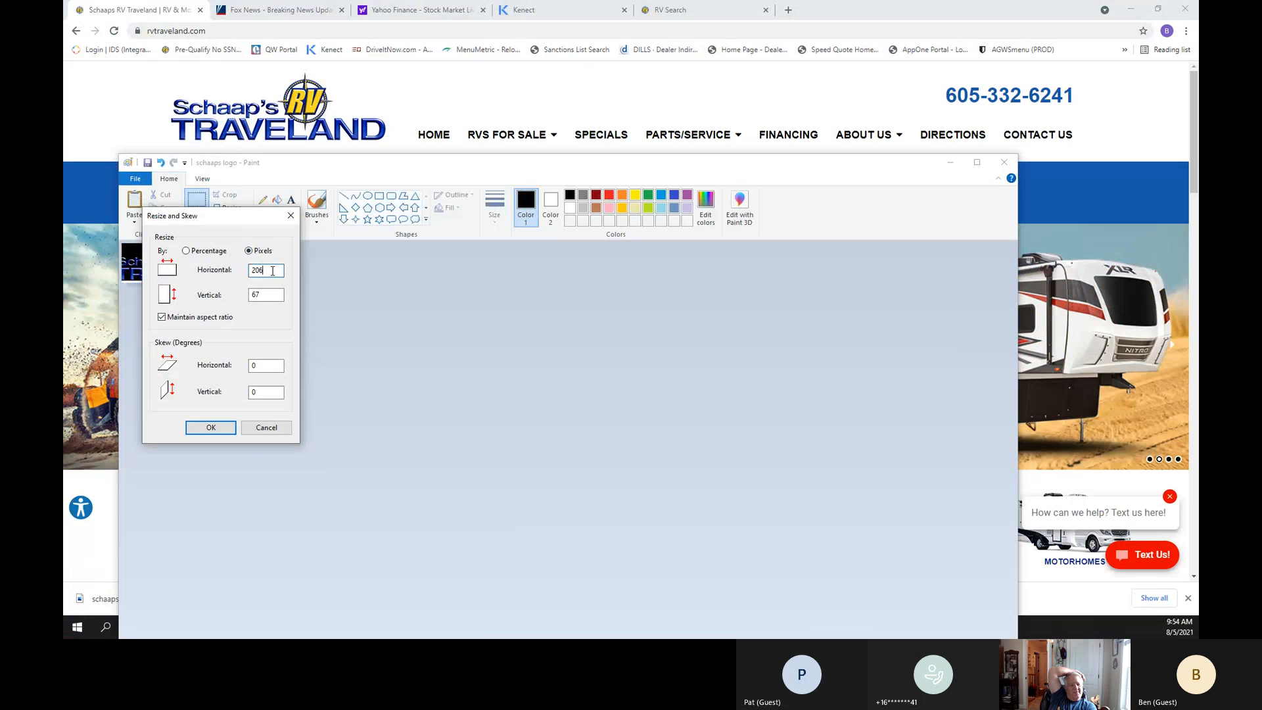
text(640)
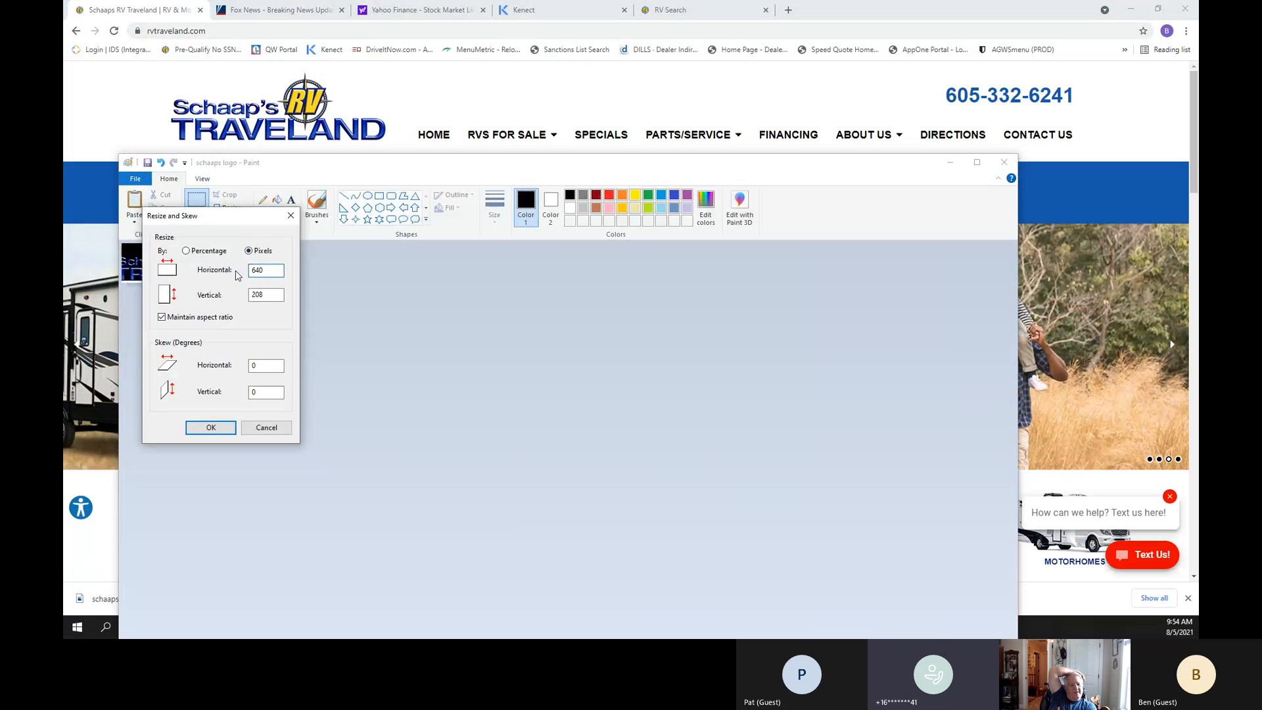
click(212, 428)
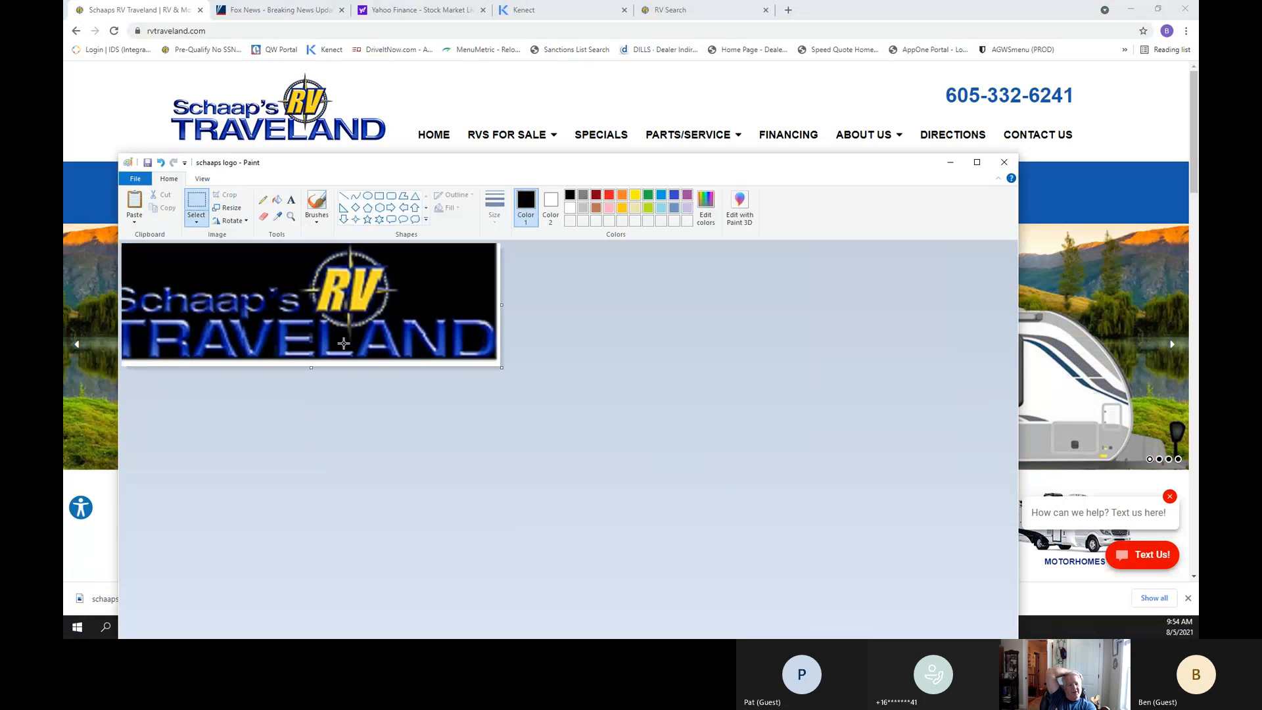
Save the cropped and resized logo over the existing "schaaps logo" file.
click(135, 178)
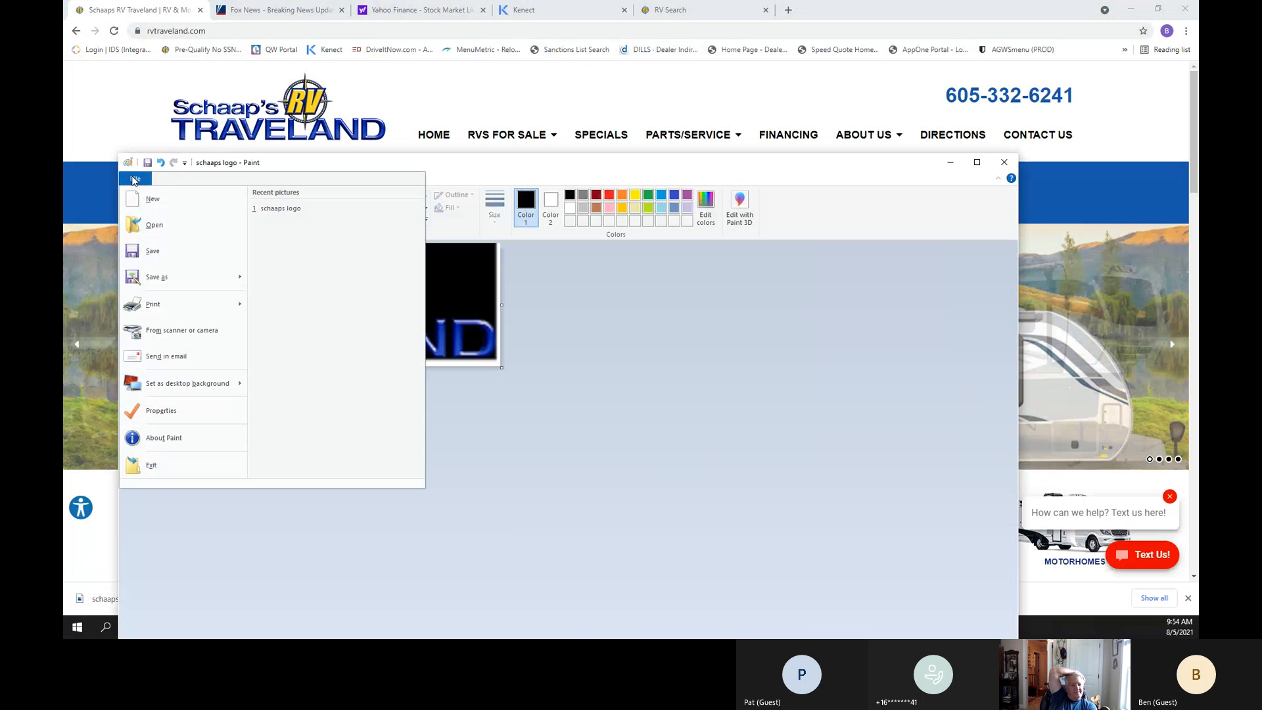
mouse_move(168, 283)
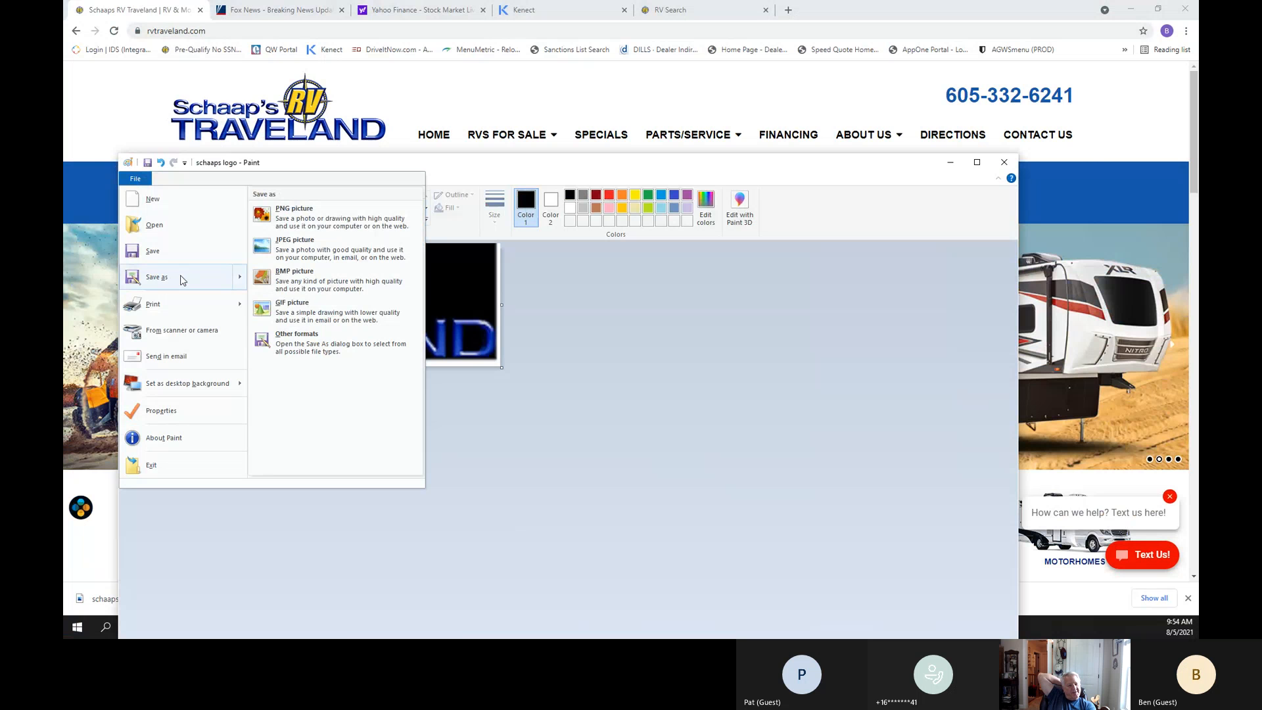
click(180, 257)
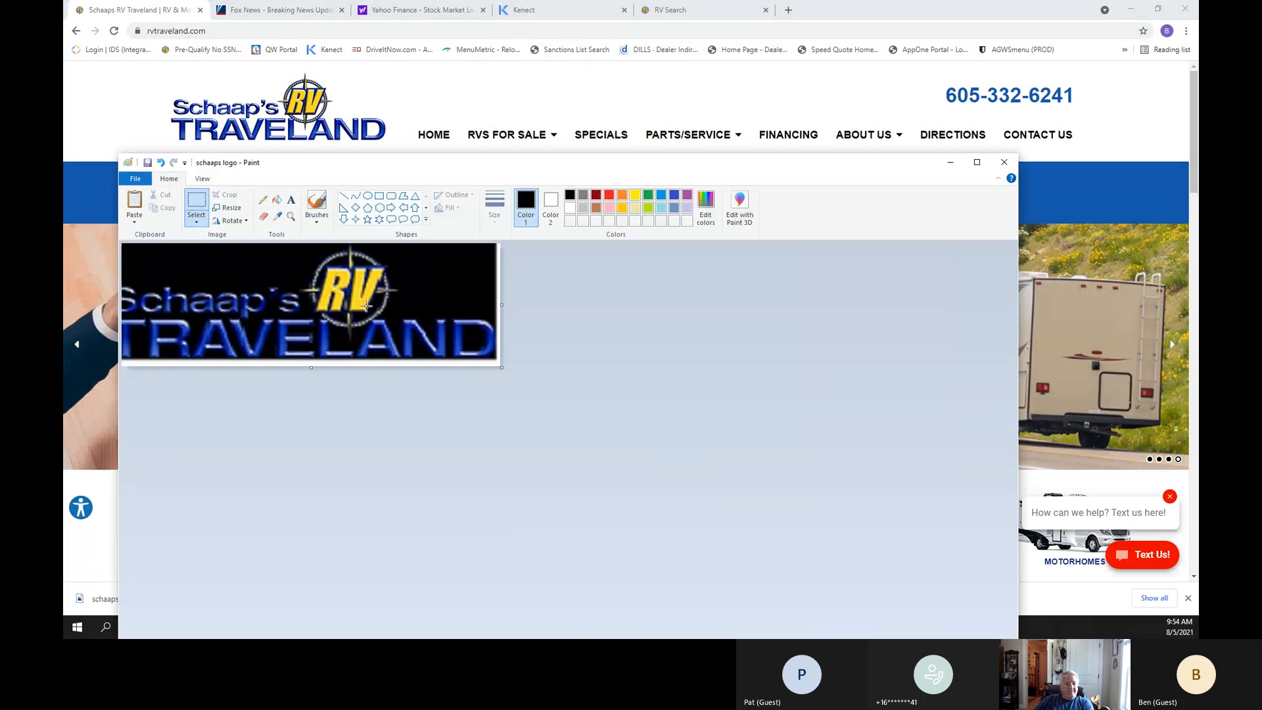
Minimize Paint and switch to the browser window with the Bronto message editor.
click(949, 165)
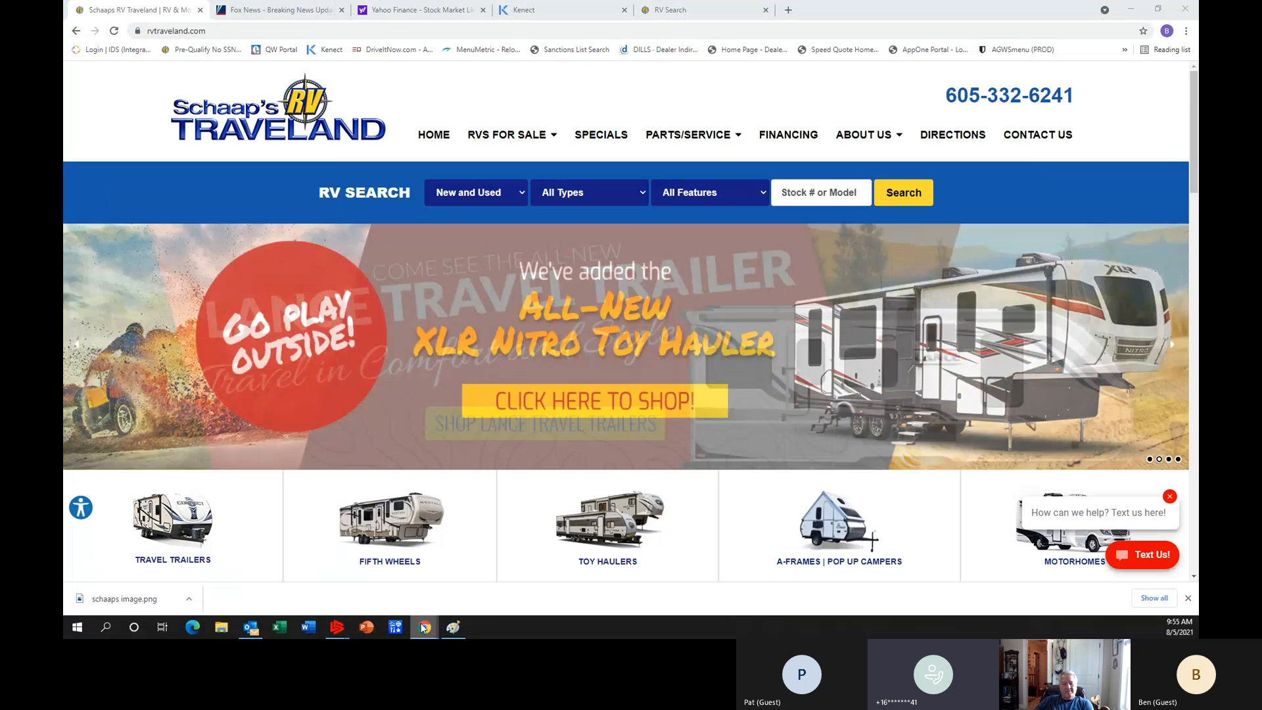
mouse_move(424, 627)
click(441, 592)
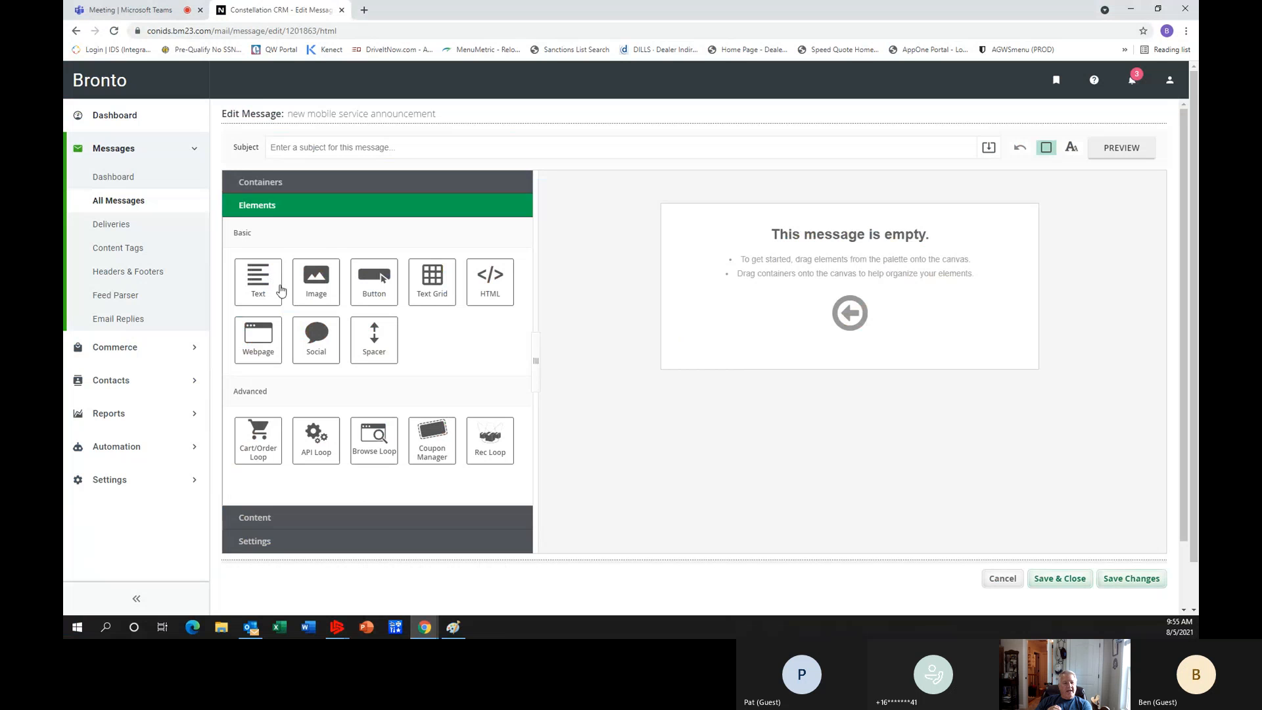
Try to place a 1 Column container on the empty message canvas.
click(274, 185)
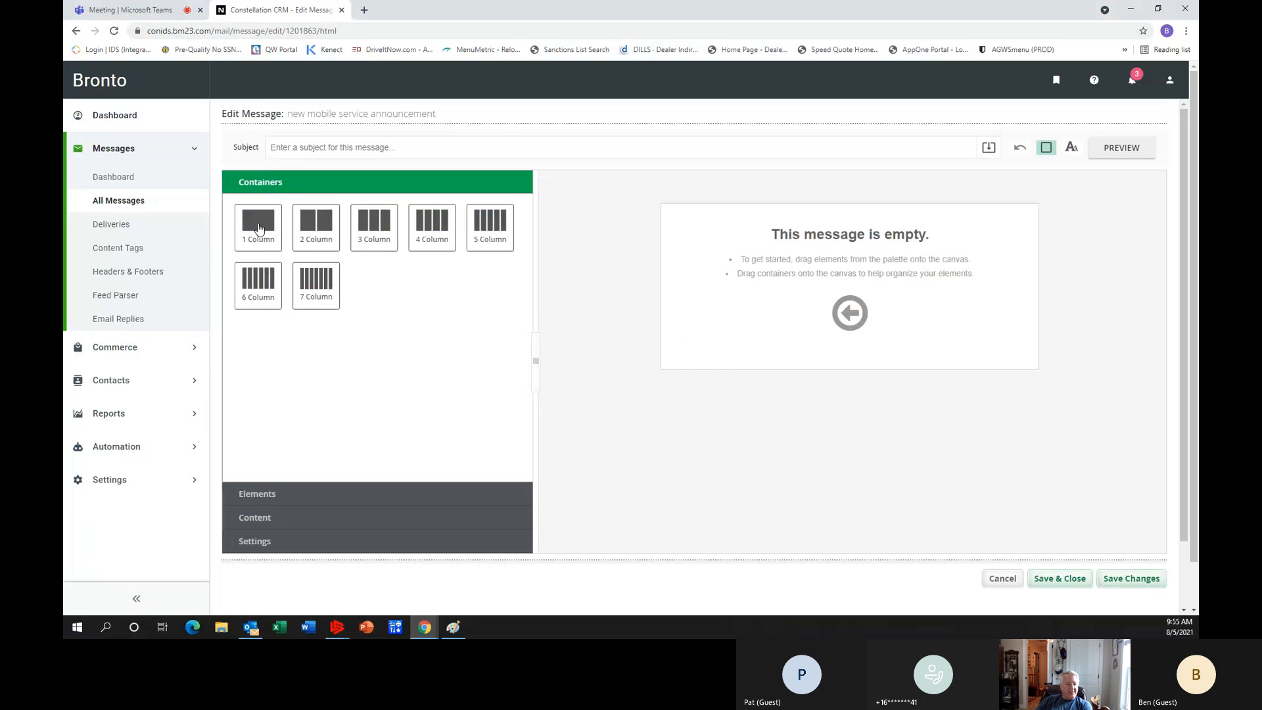
drag(258, 228, 842, 307)
drag(261, 229, 703, 307)
drag(254, 232, 868, 227)
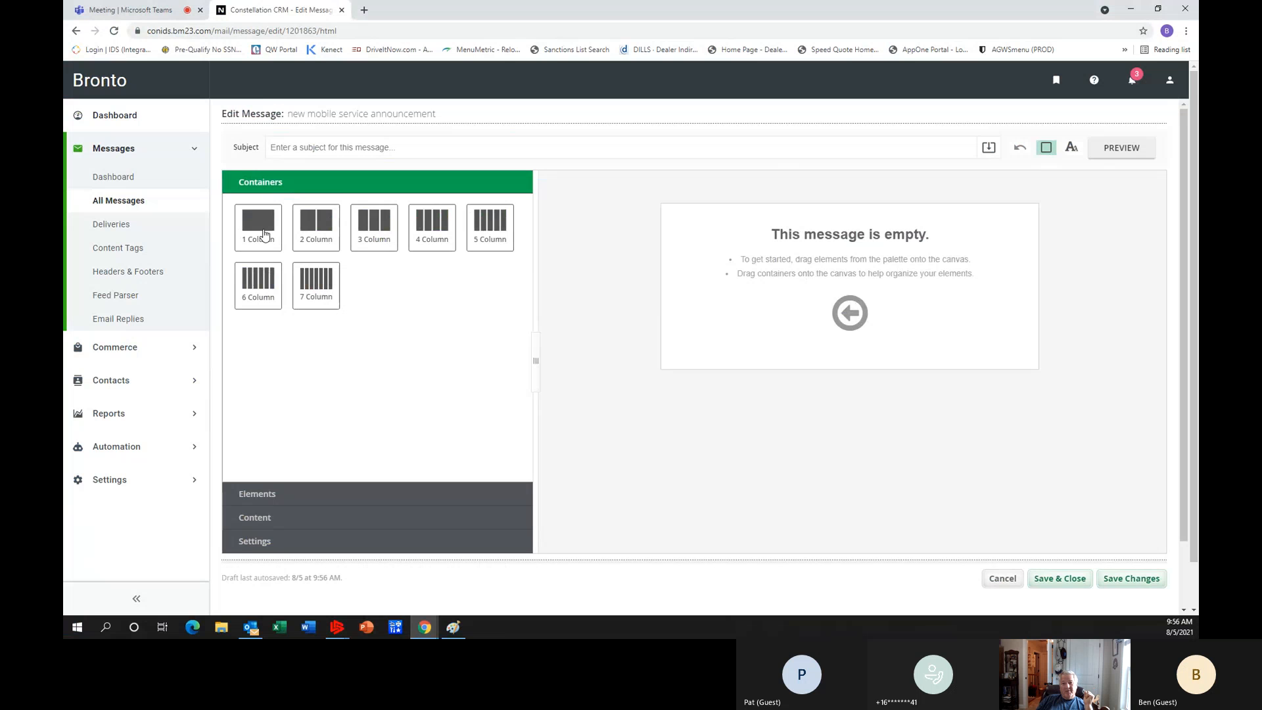
drag(265, 235, 861, 341)
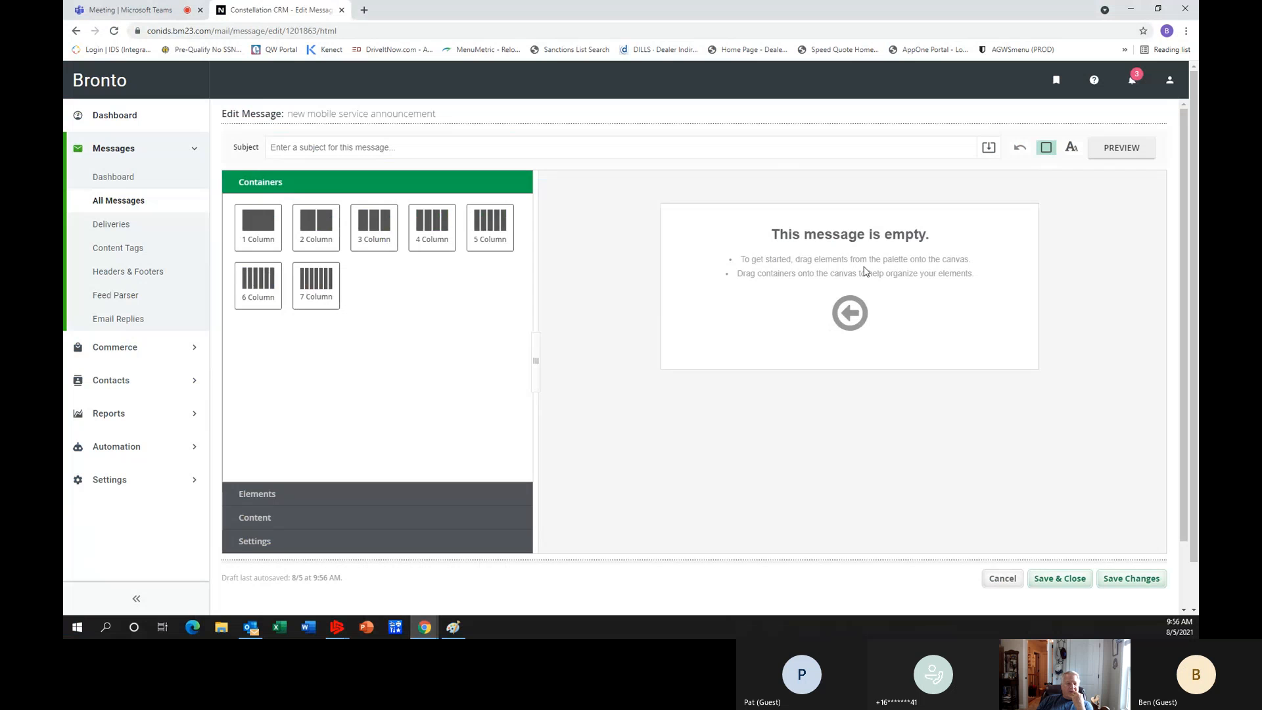
Add an Image element to the empty message and open the hosted file browser for its image URL.
click(262, 494)
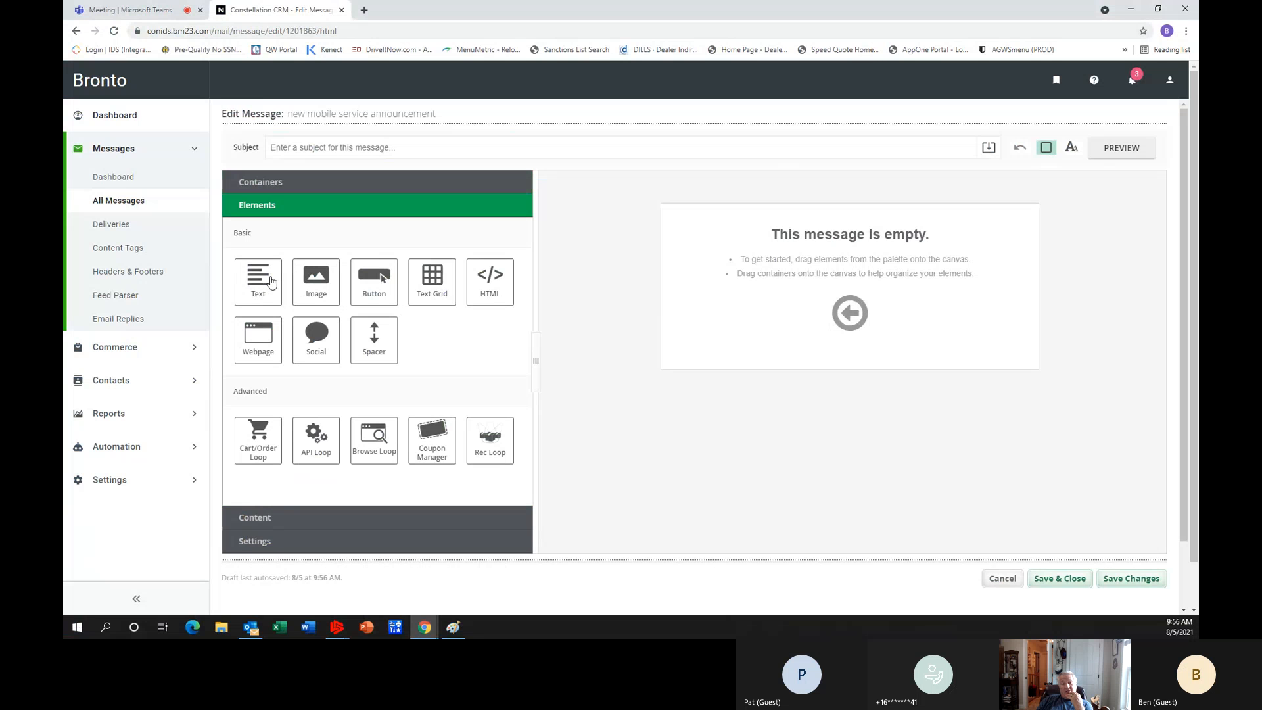
drag(318, 287, 867, 295)
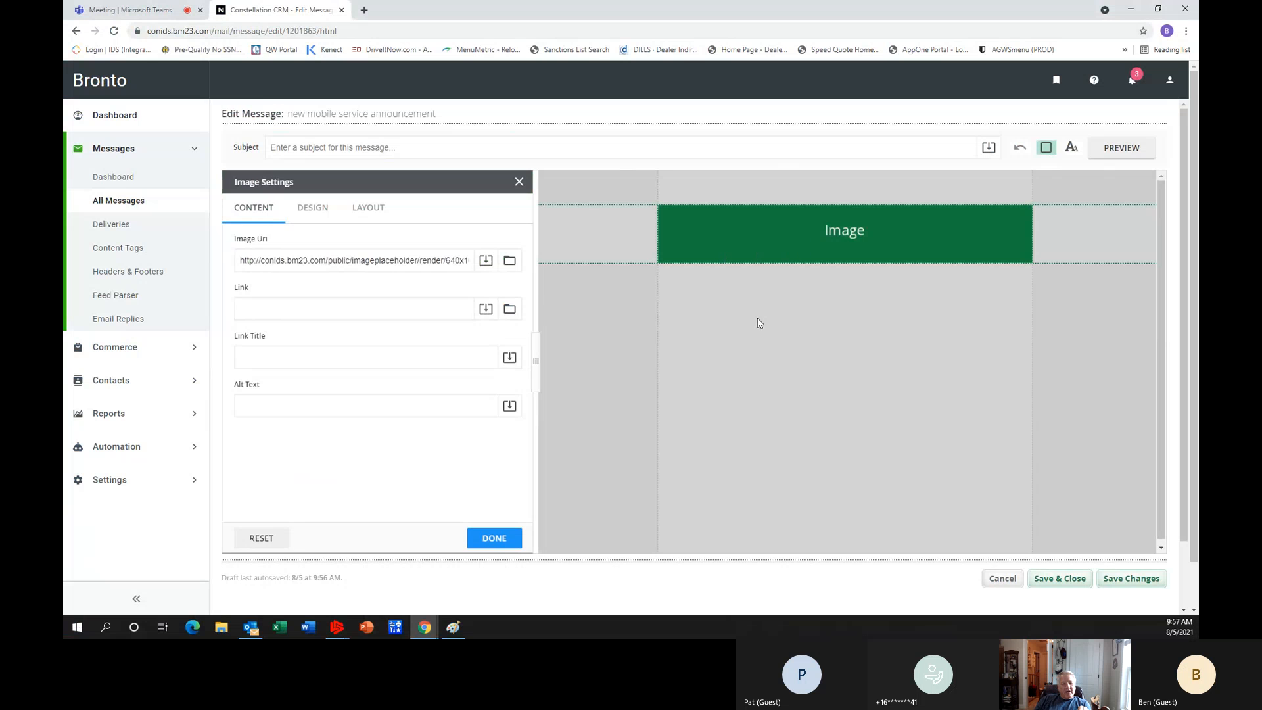
click(486, 262)
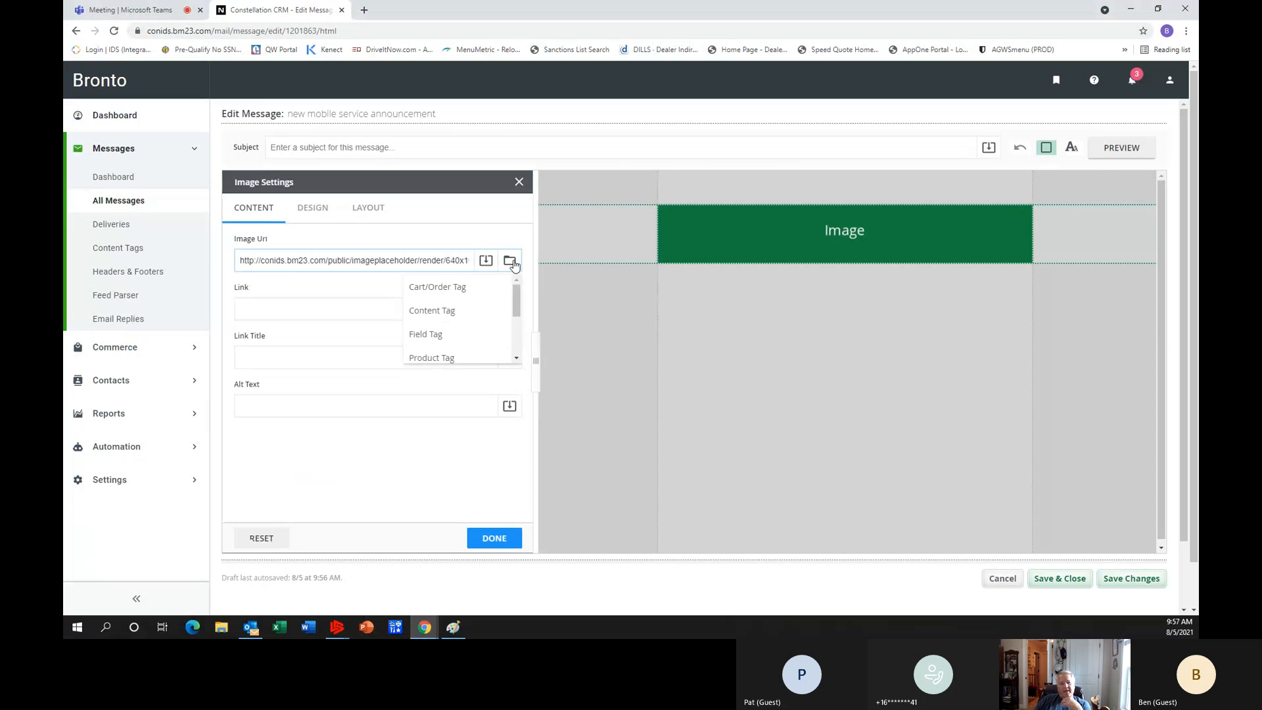
click(510, 262)
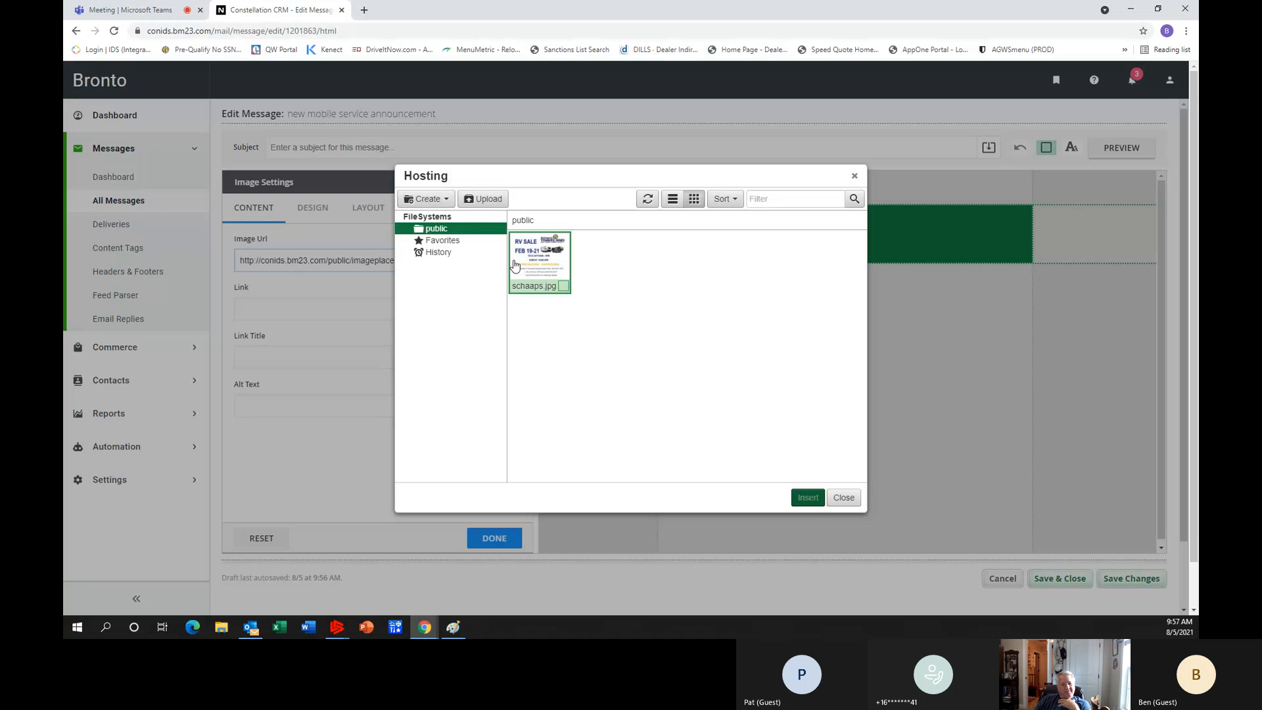
Upload the "schaaps logo" JPG file from the Documents folder to the public hosting folder.
click(488, 200)
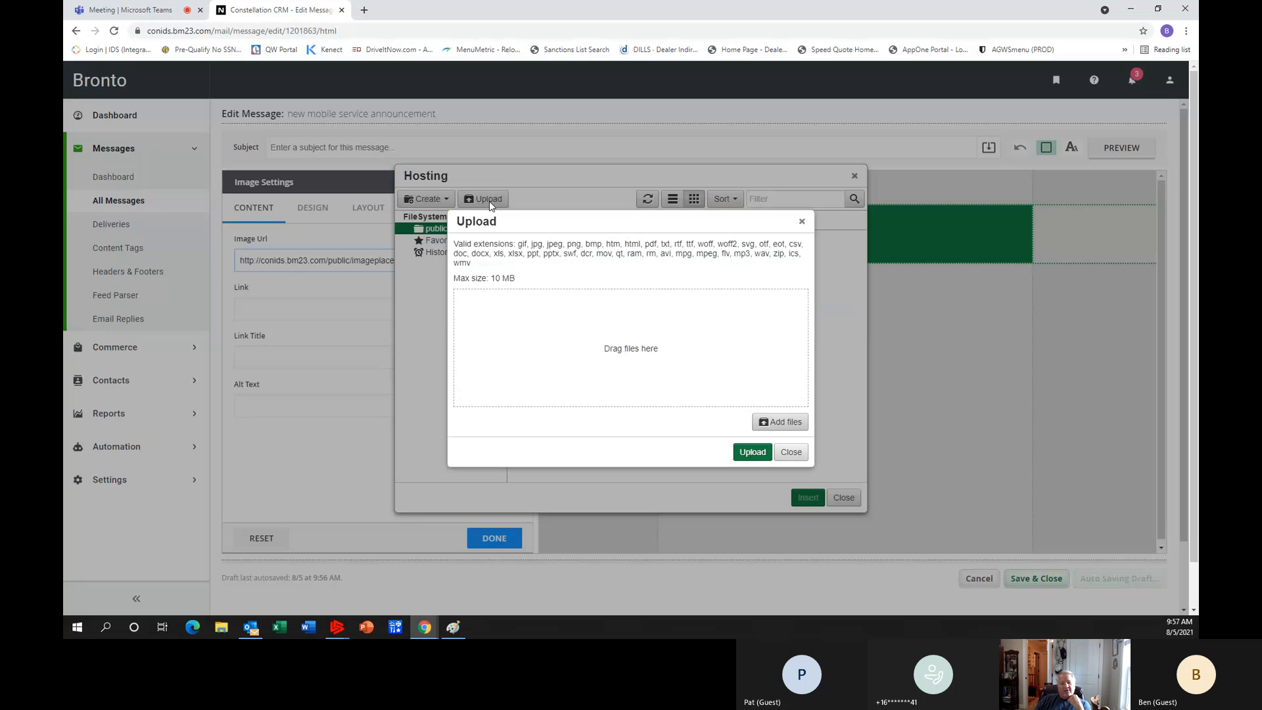
click(789, 426)
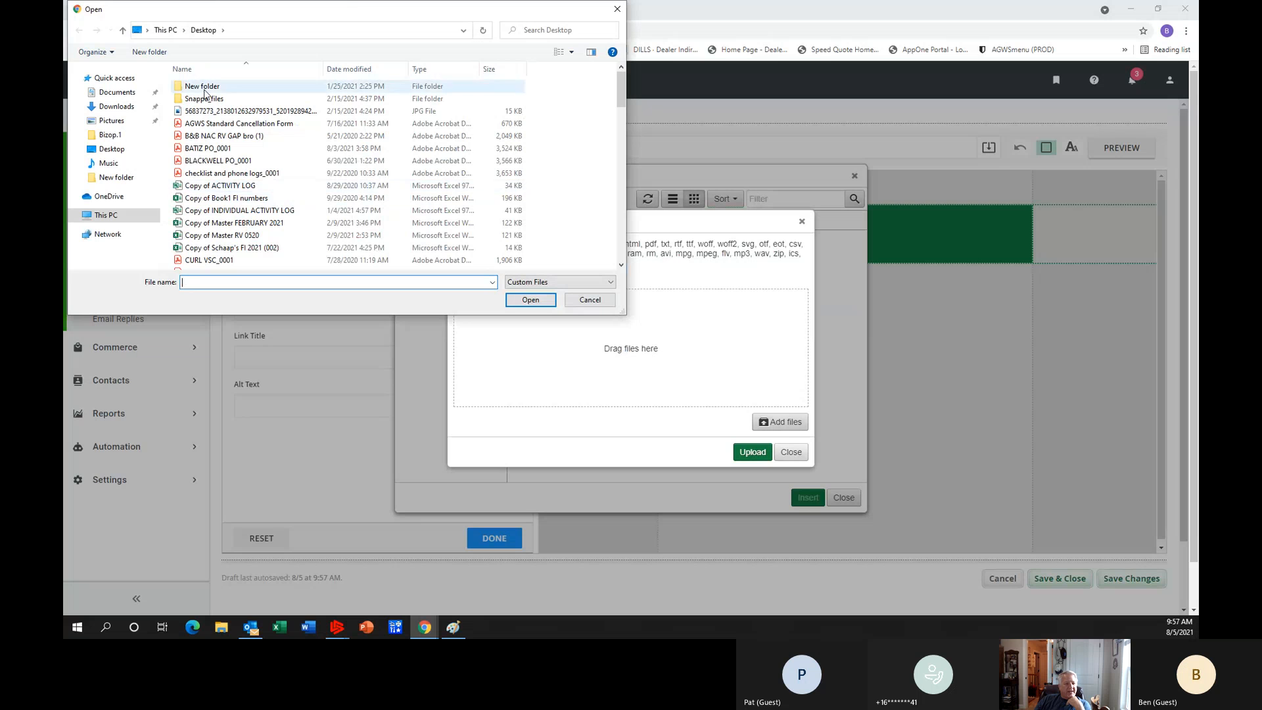
scroll(241, 138, down, 3)
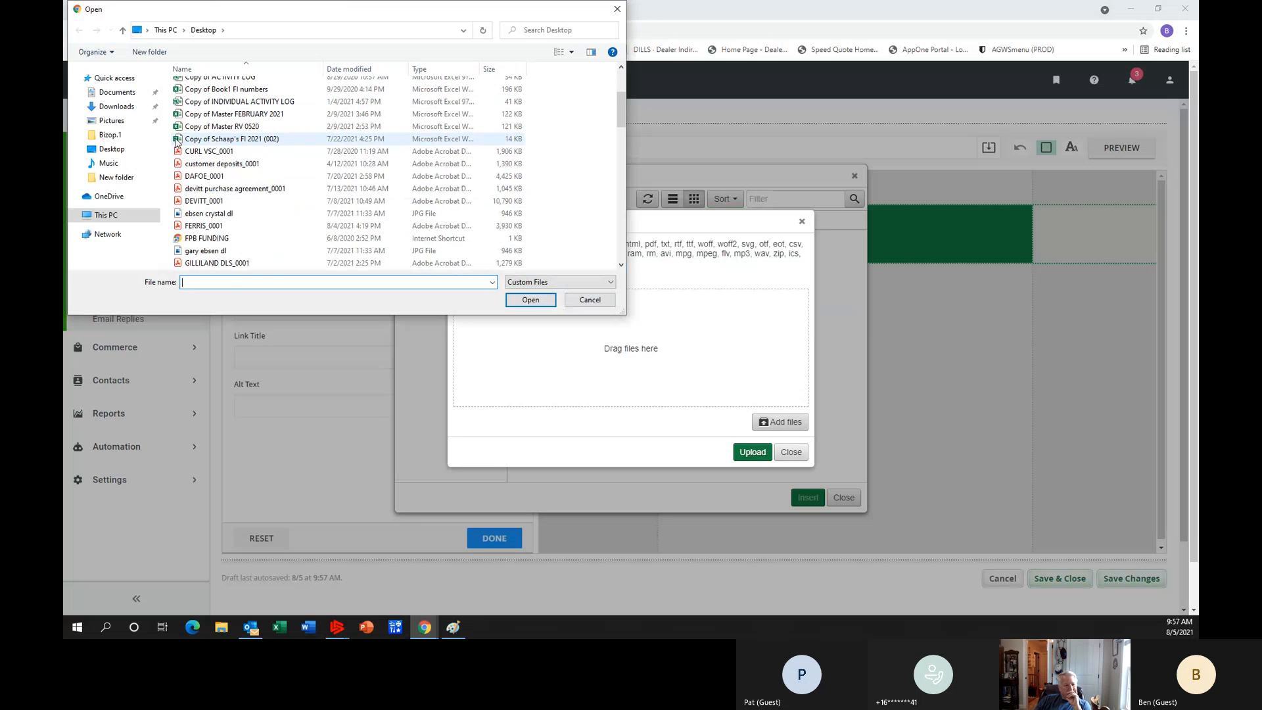
click(112, 92)
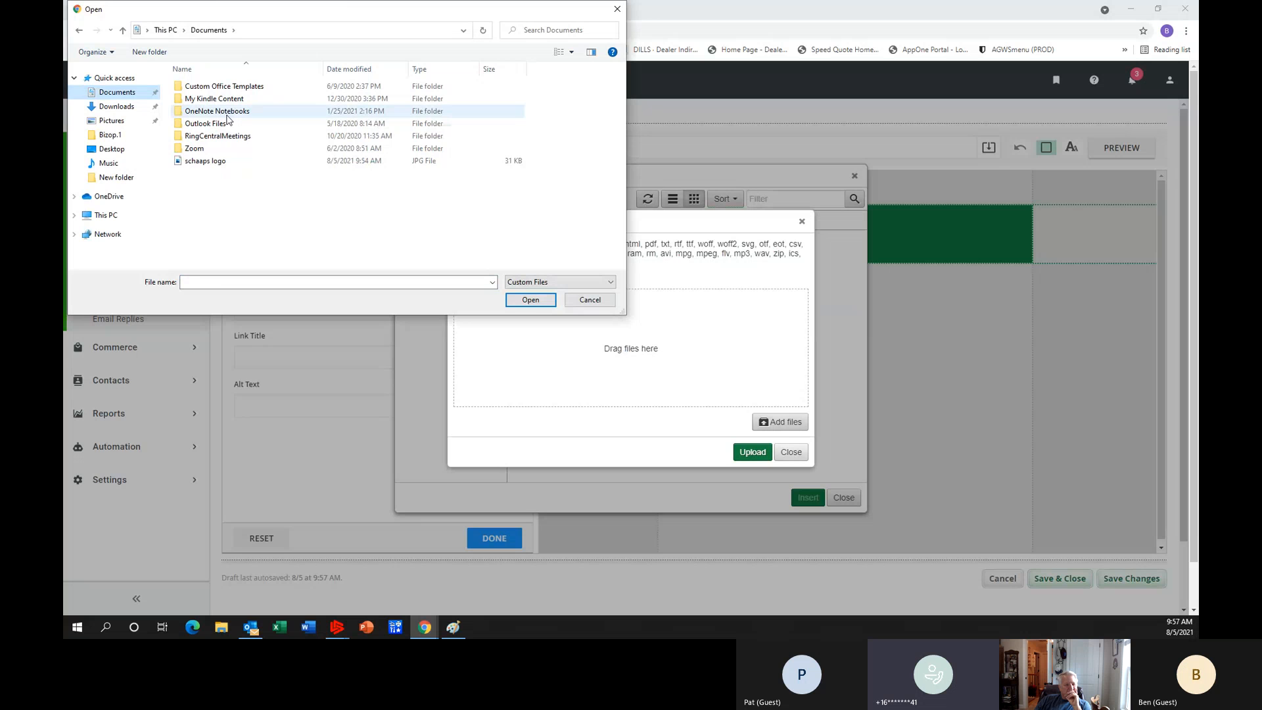
click(223, 162)
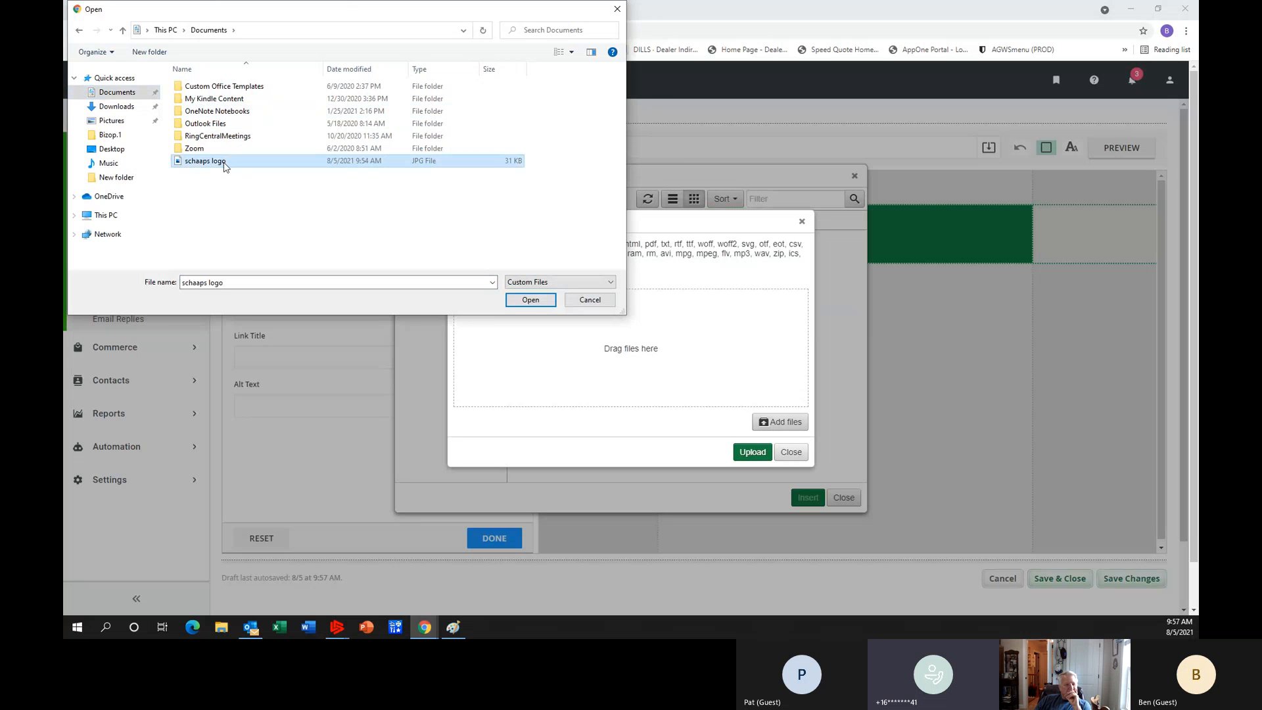
double_click(223, 163)
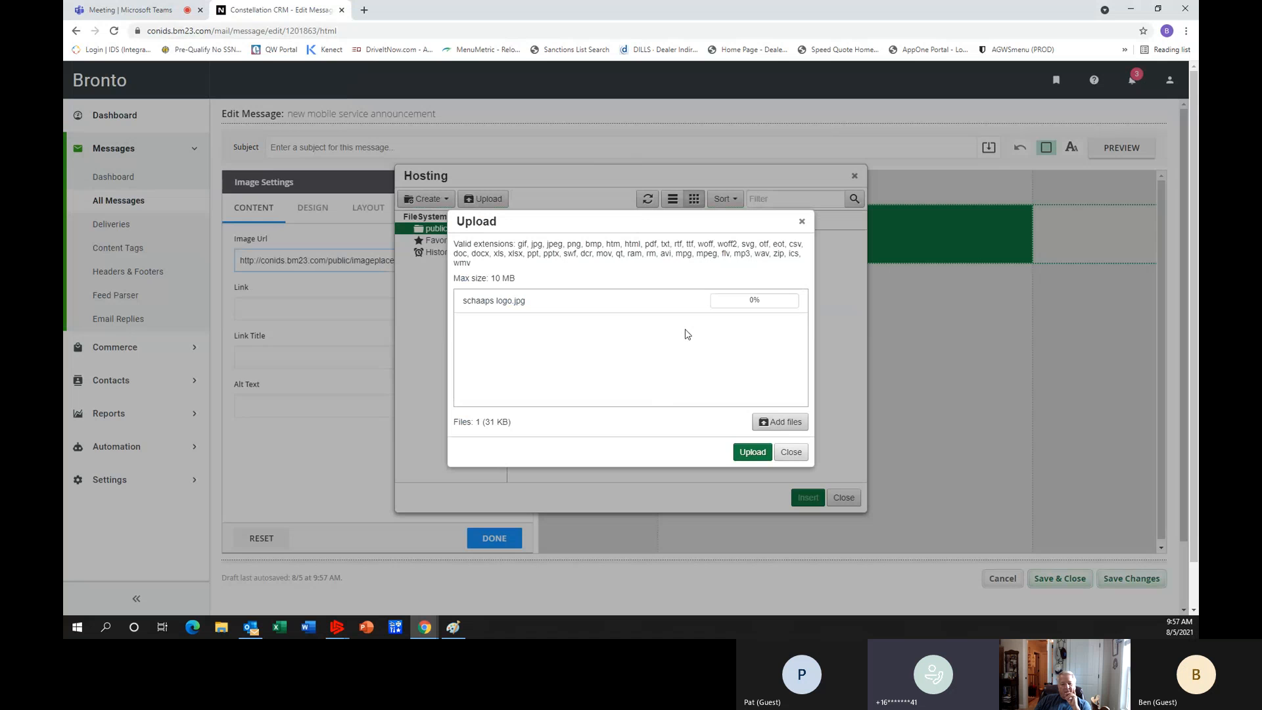
click(751, 451)
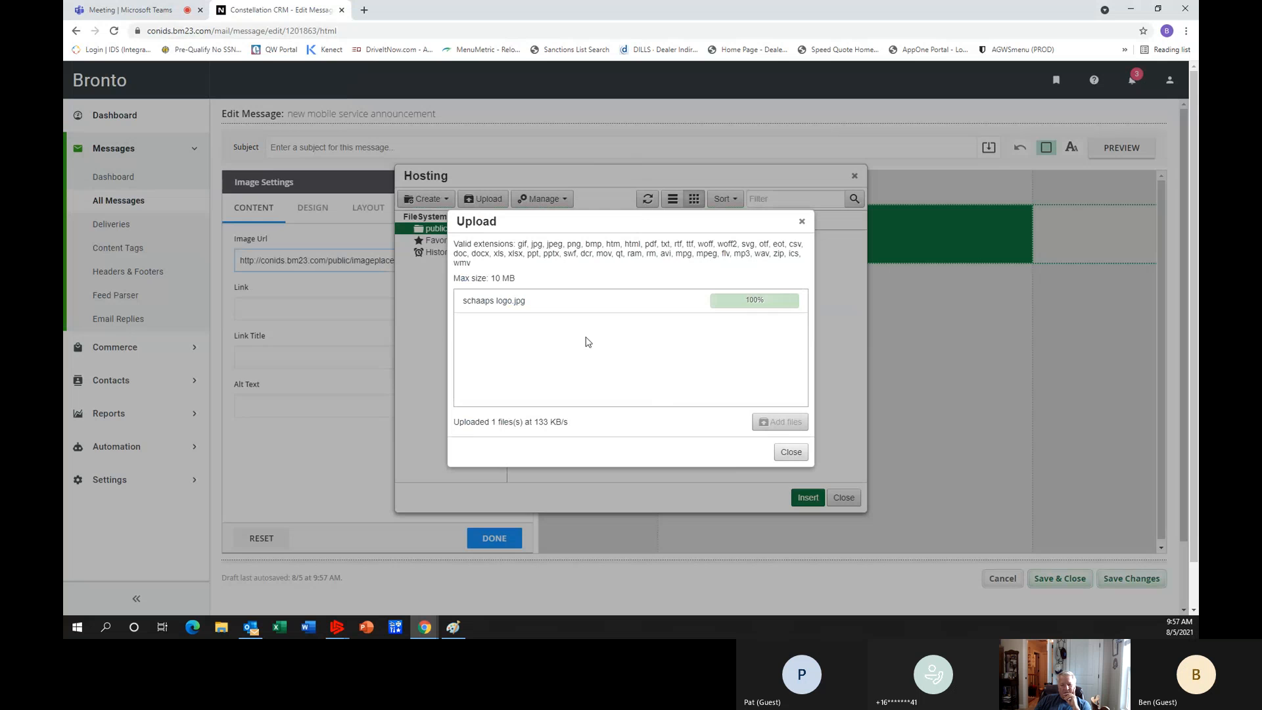
Insert the uploaded "schaaps logo" picture from the public folder into the image element and finish the image settings.
click(790, 451)
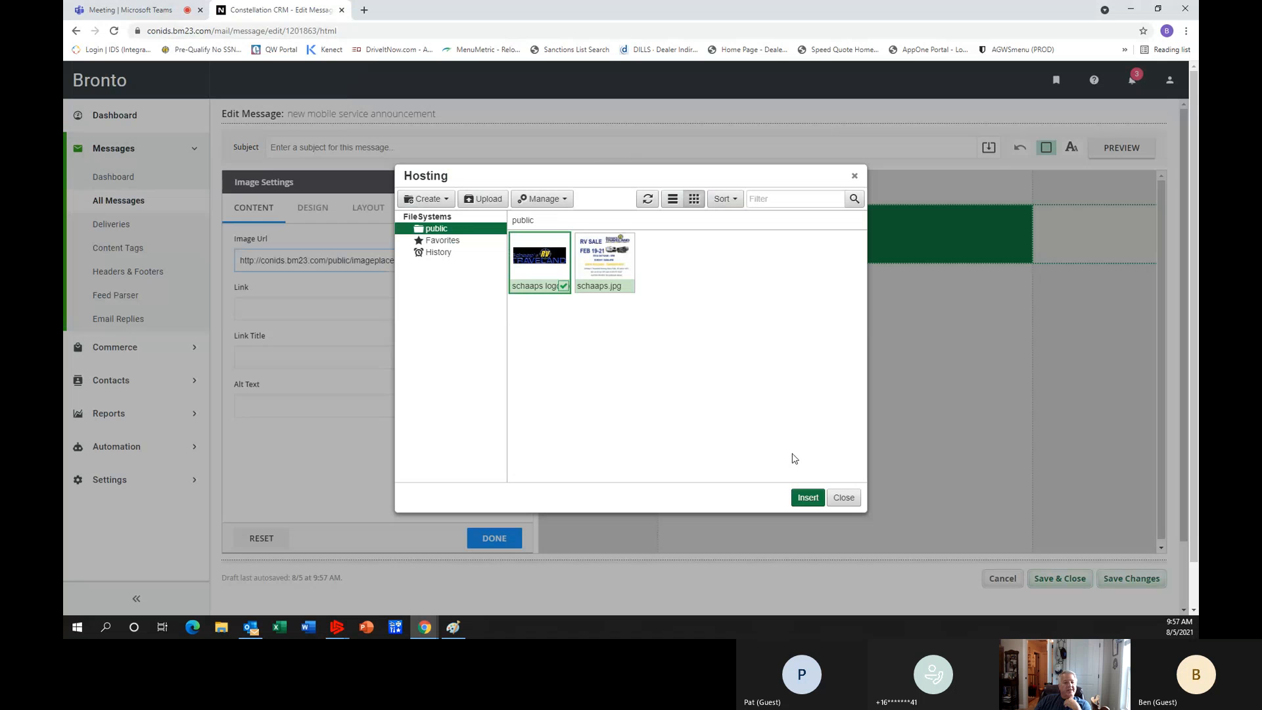
click(810, 500)
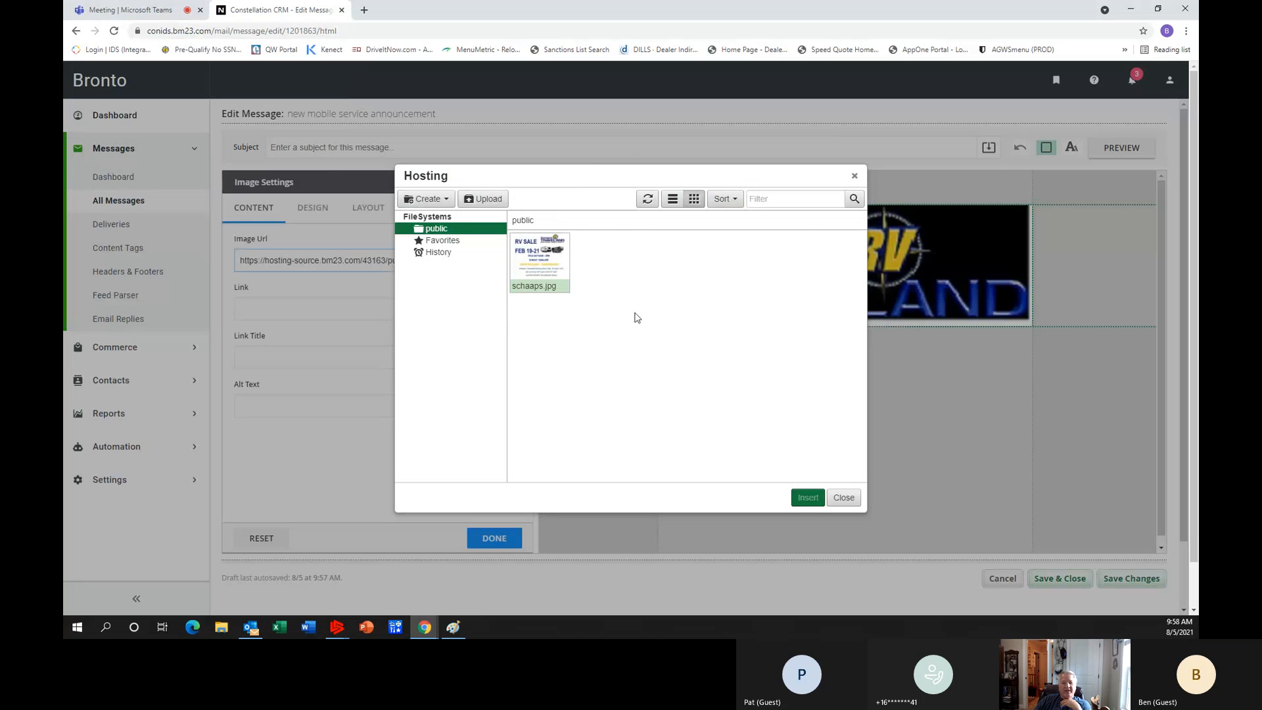
click(855, 175)
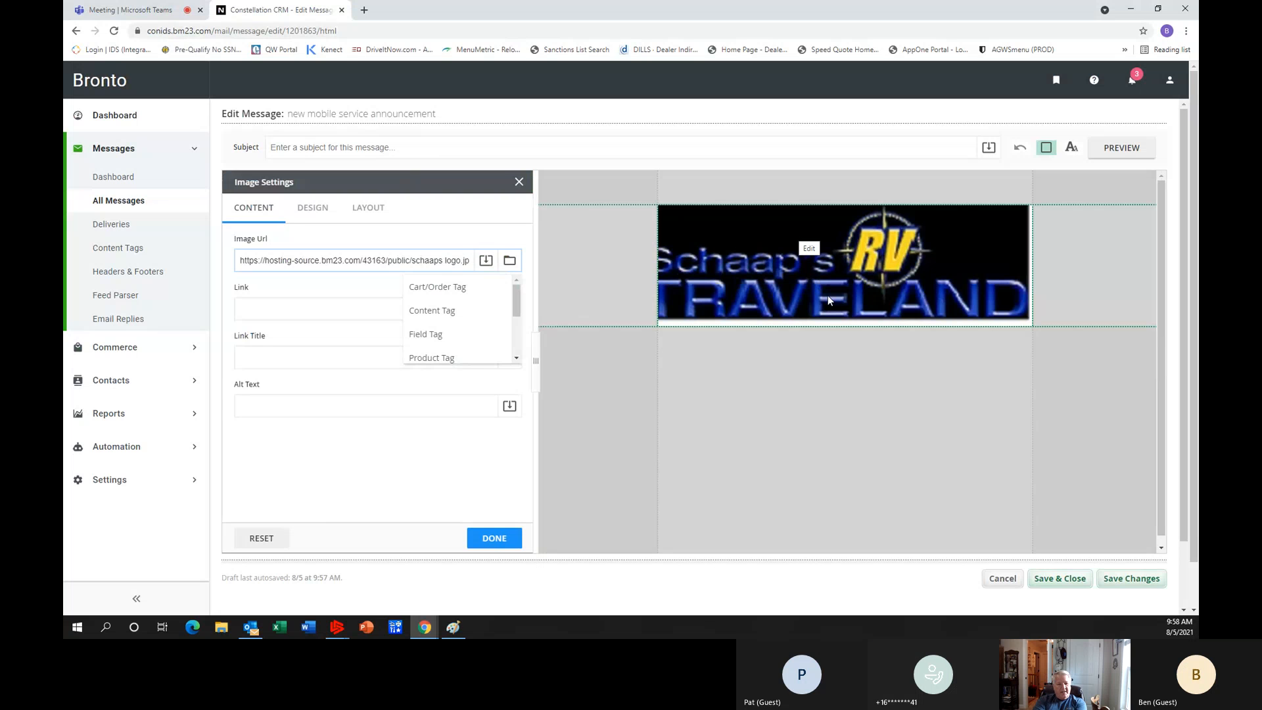
click(497, 540)
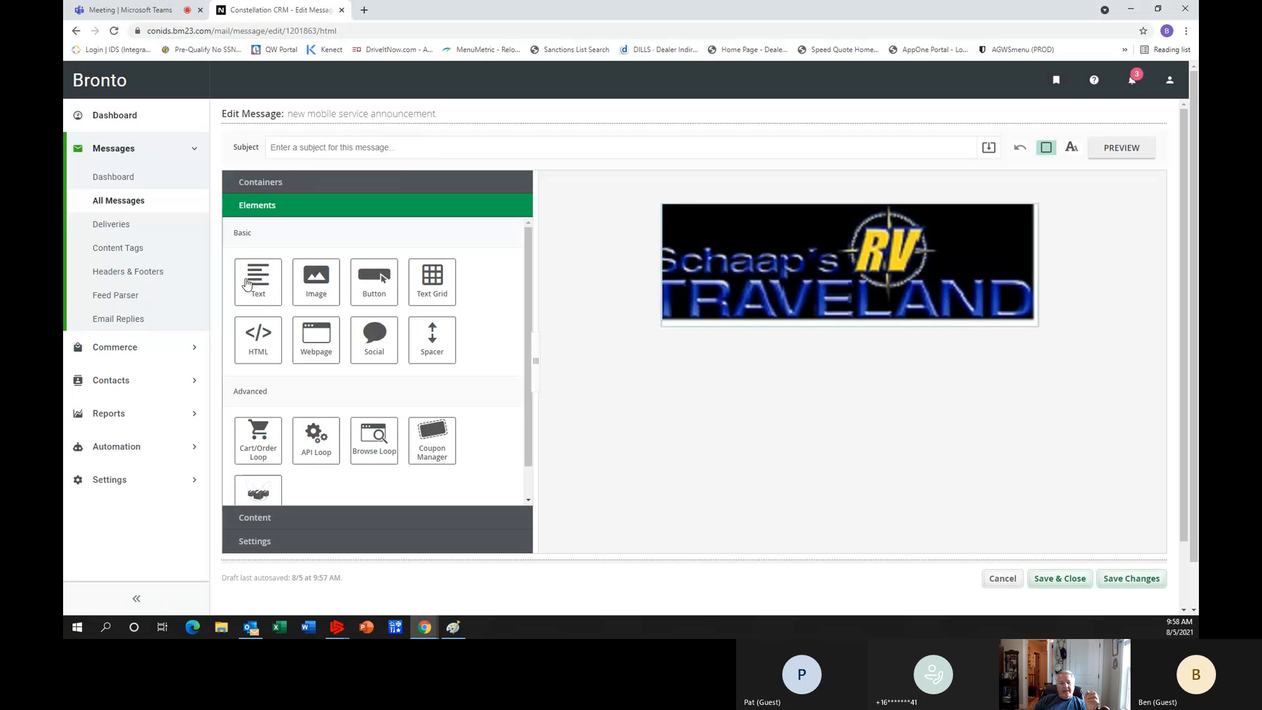
Add a Text element directly below the logo and enter "Dear" after a blank first line.
drag(249, 283, 816, 398)
drag(262, 294, 830, 241)
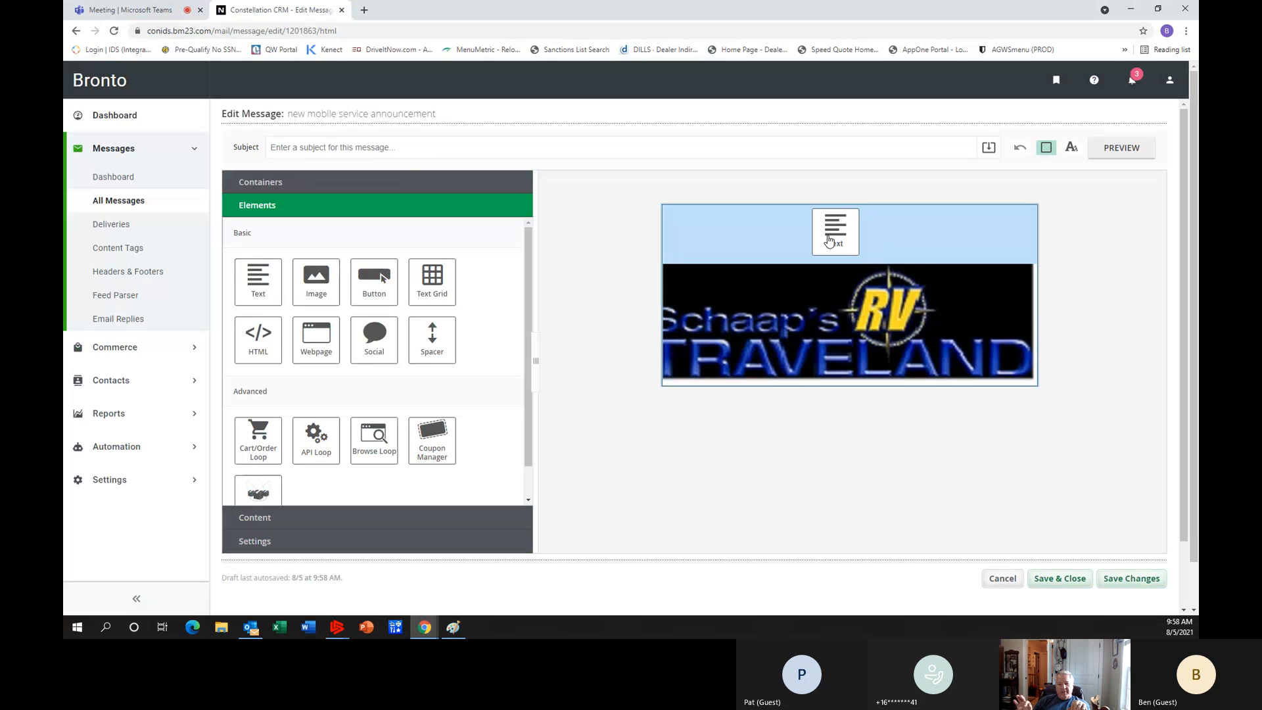
drag(830, 241, 831, 362)
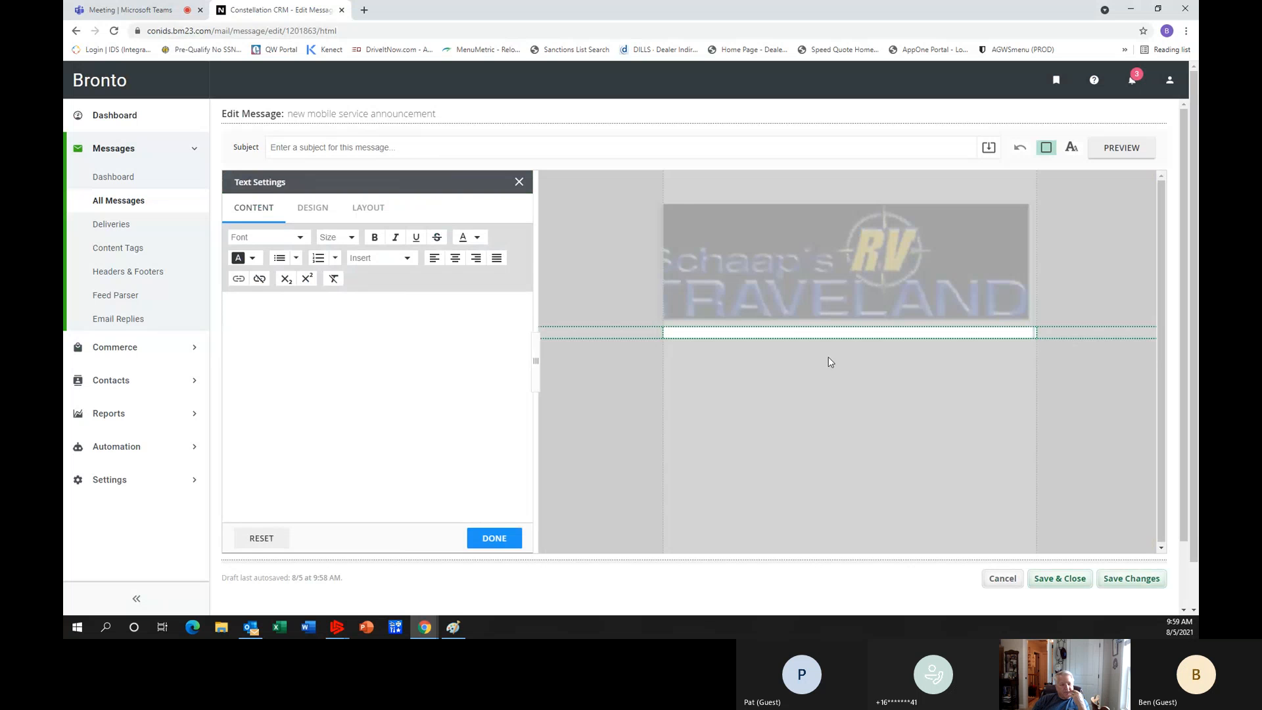
click(763, 334)
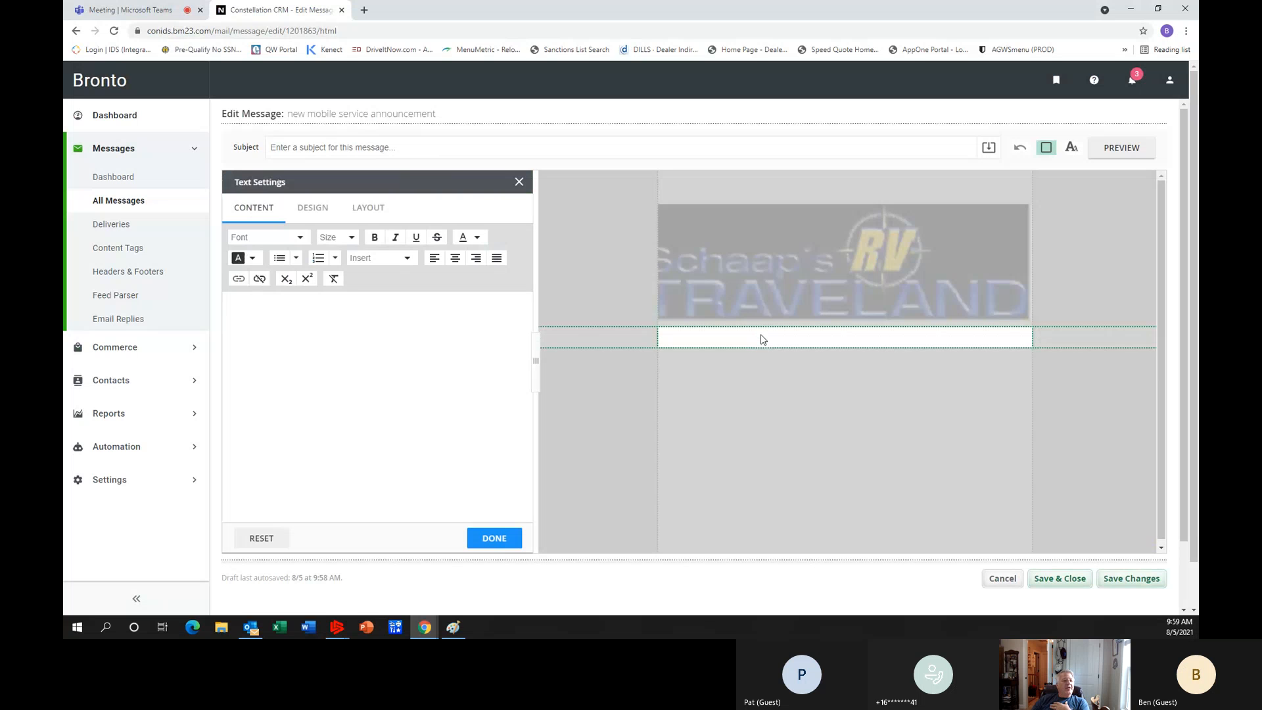
key(Return)
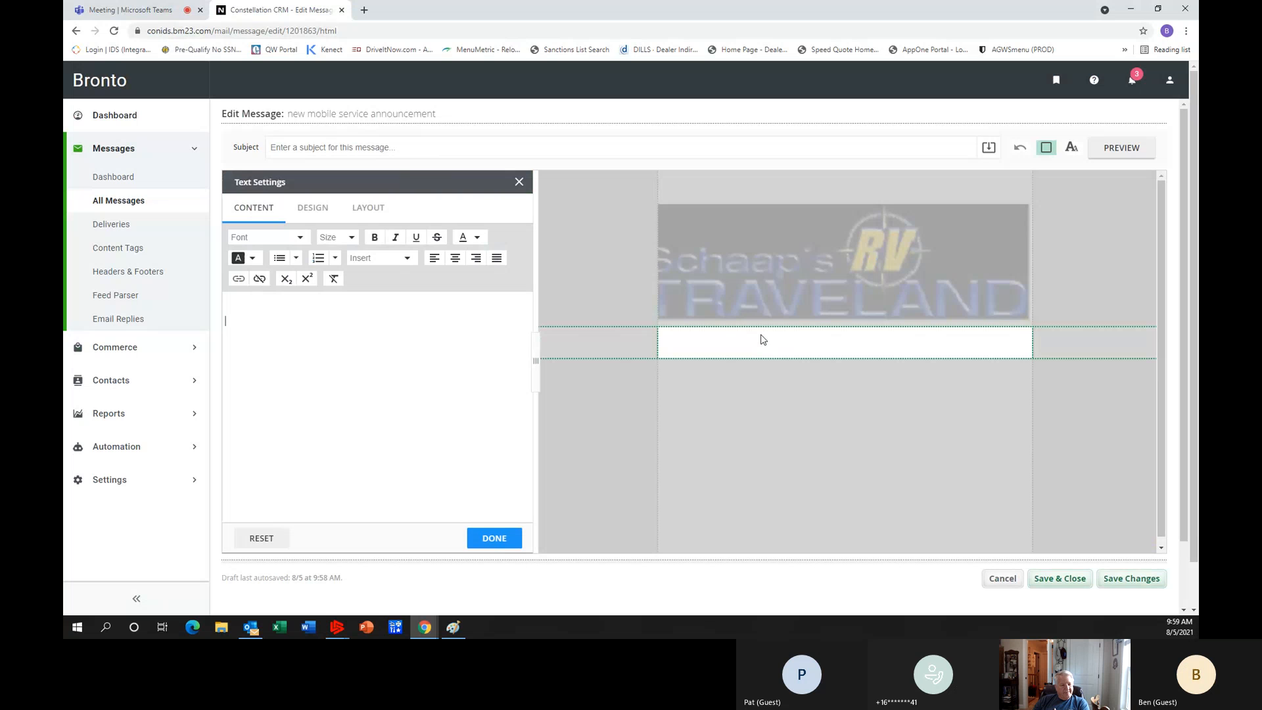
text(Dear)
Search the field tags for "name" and insert the FullName tag after "Dear".
click(408, 260)
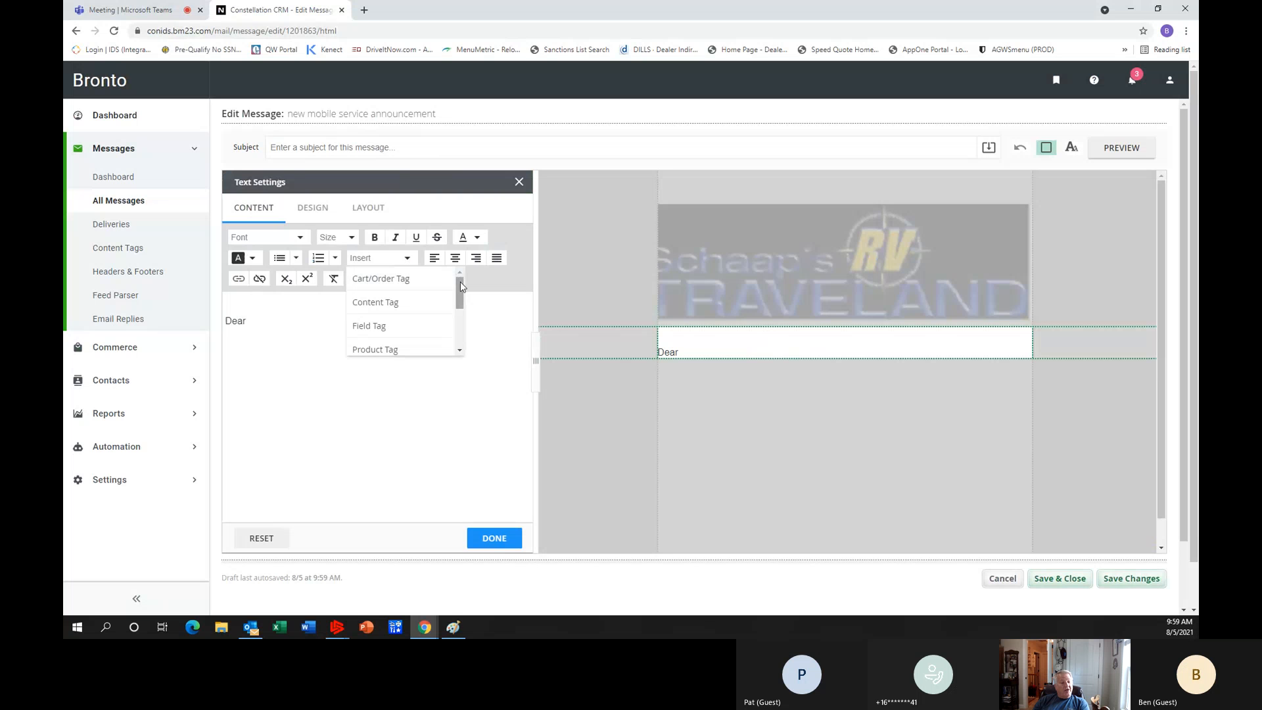
click(382, 327)
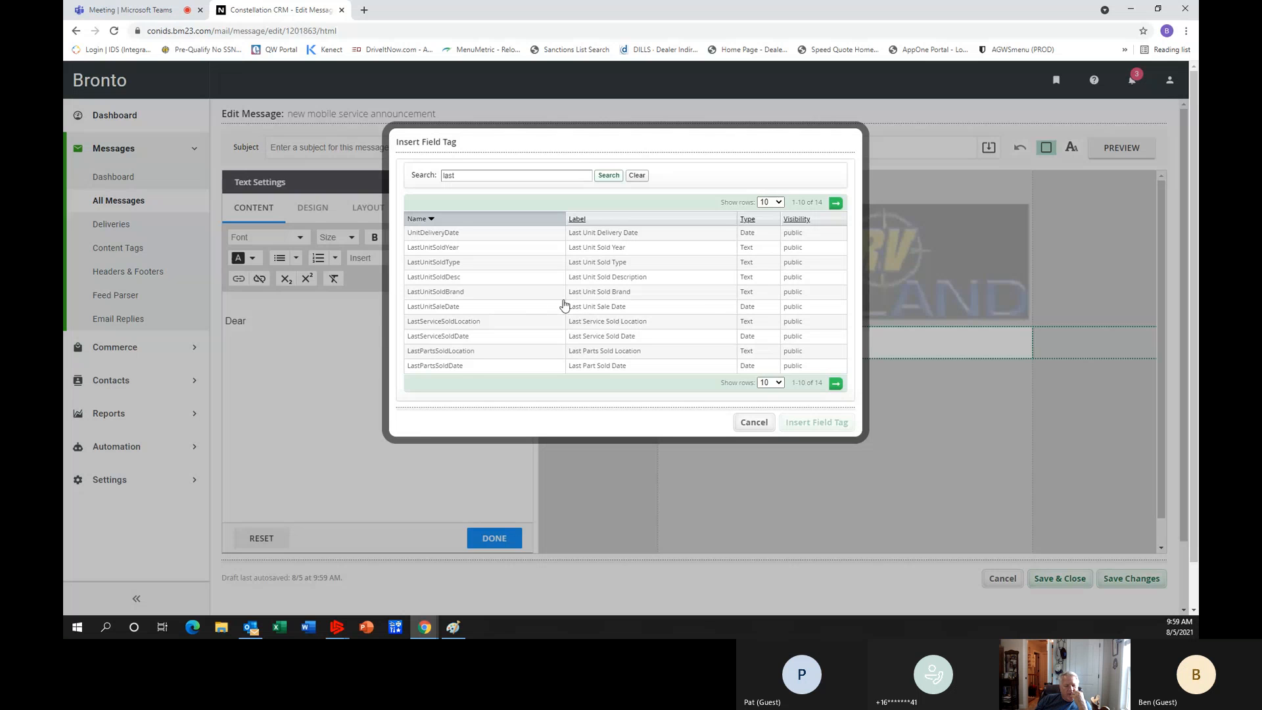
click(467, 176)
drag(466, 175, 419, 172)
key(BackSpace)
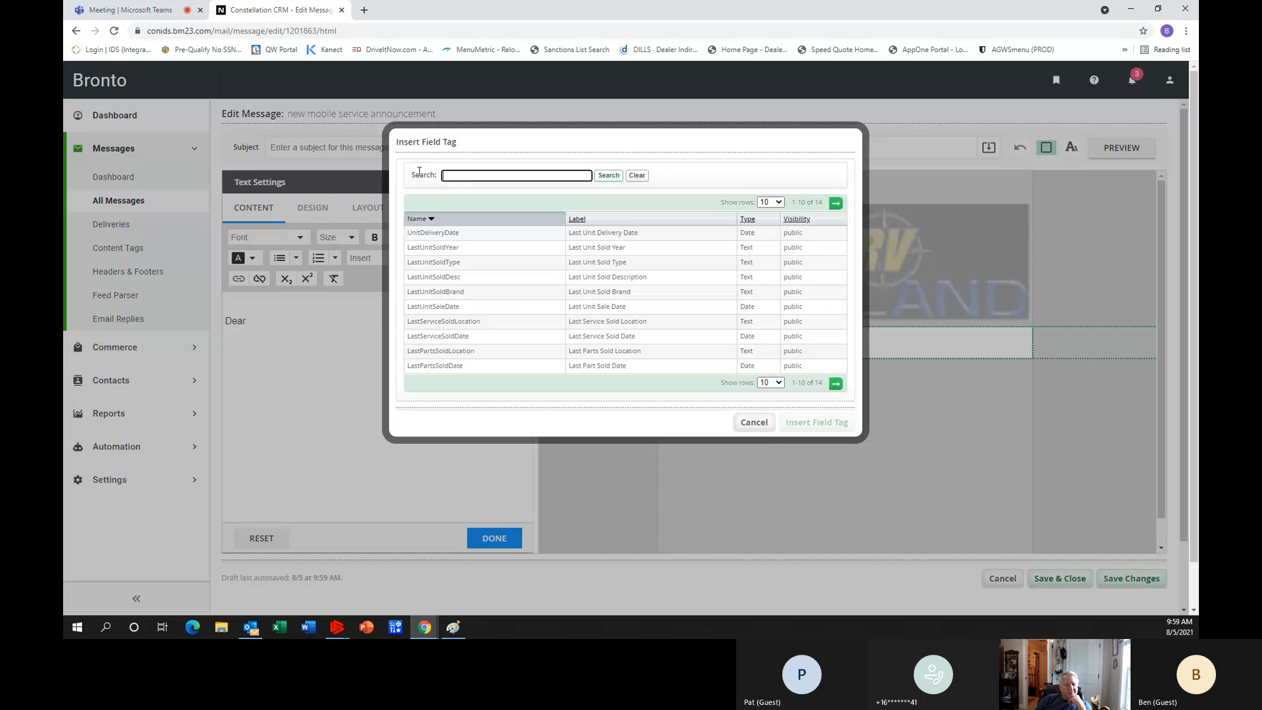
text(name)
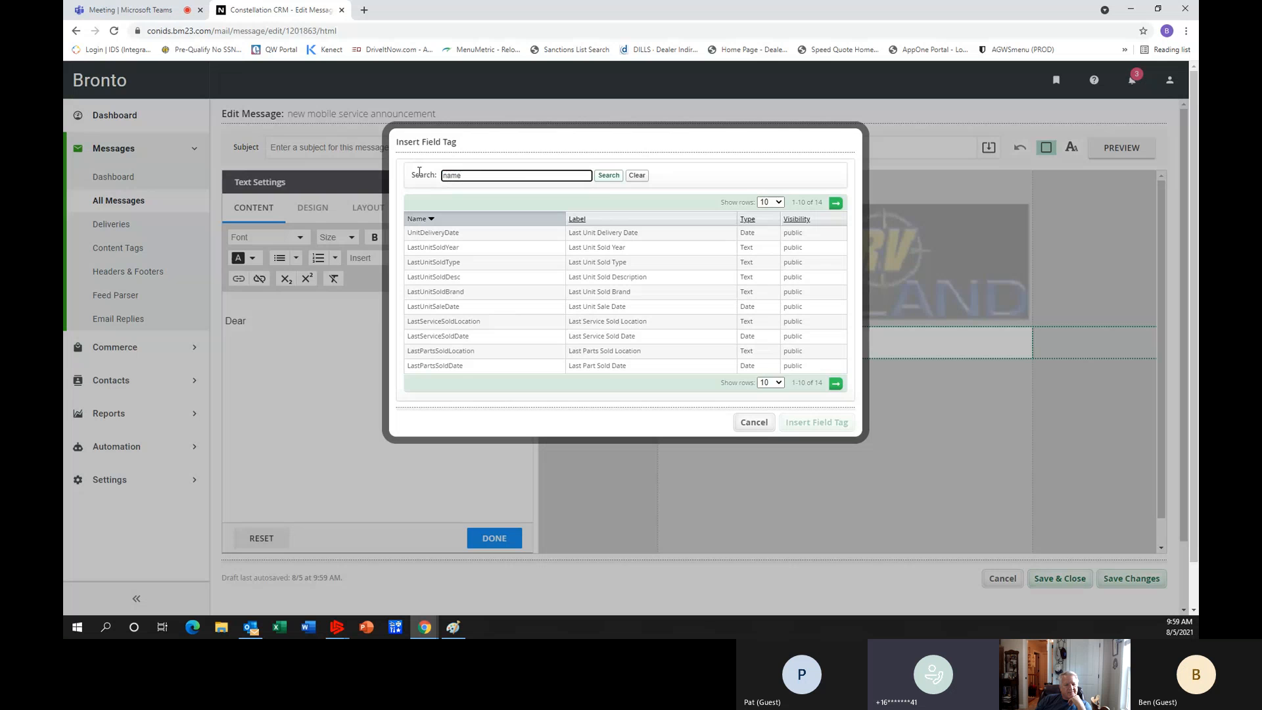
click(609, 179)
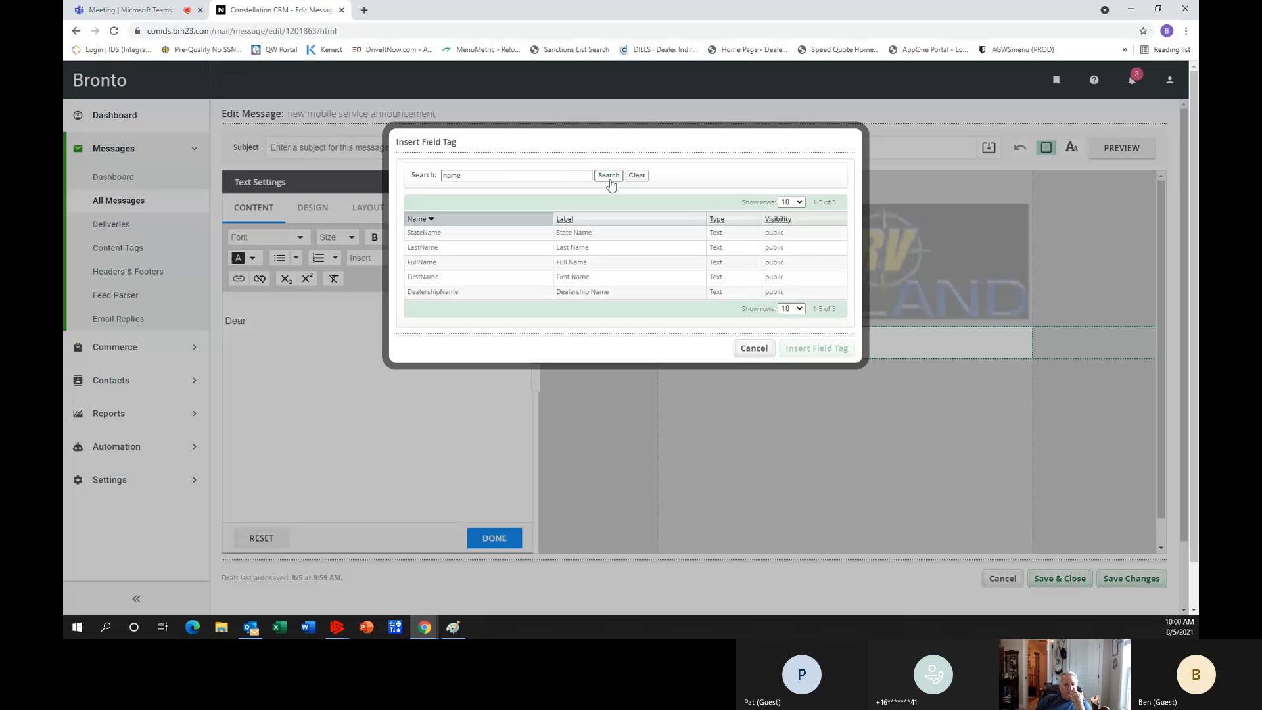
click(454, 268)
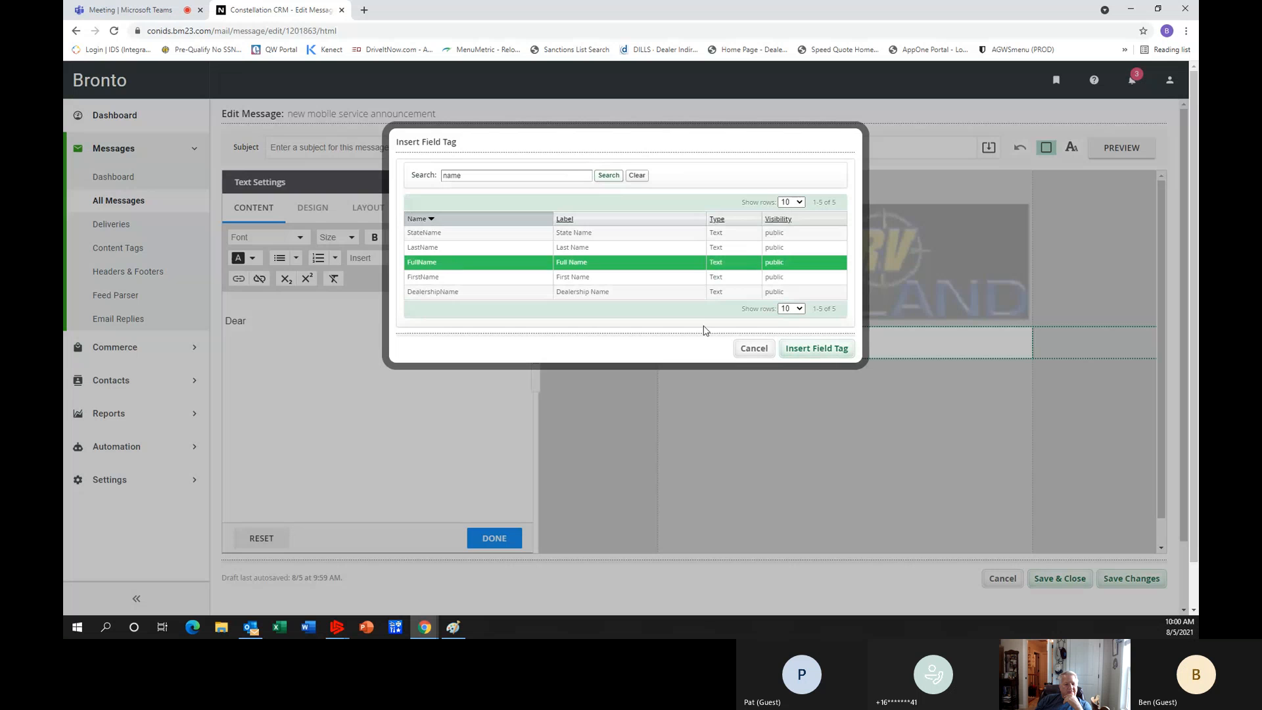
click(801, 353)
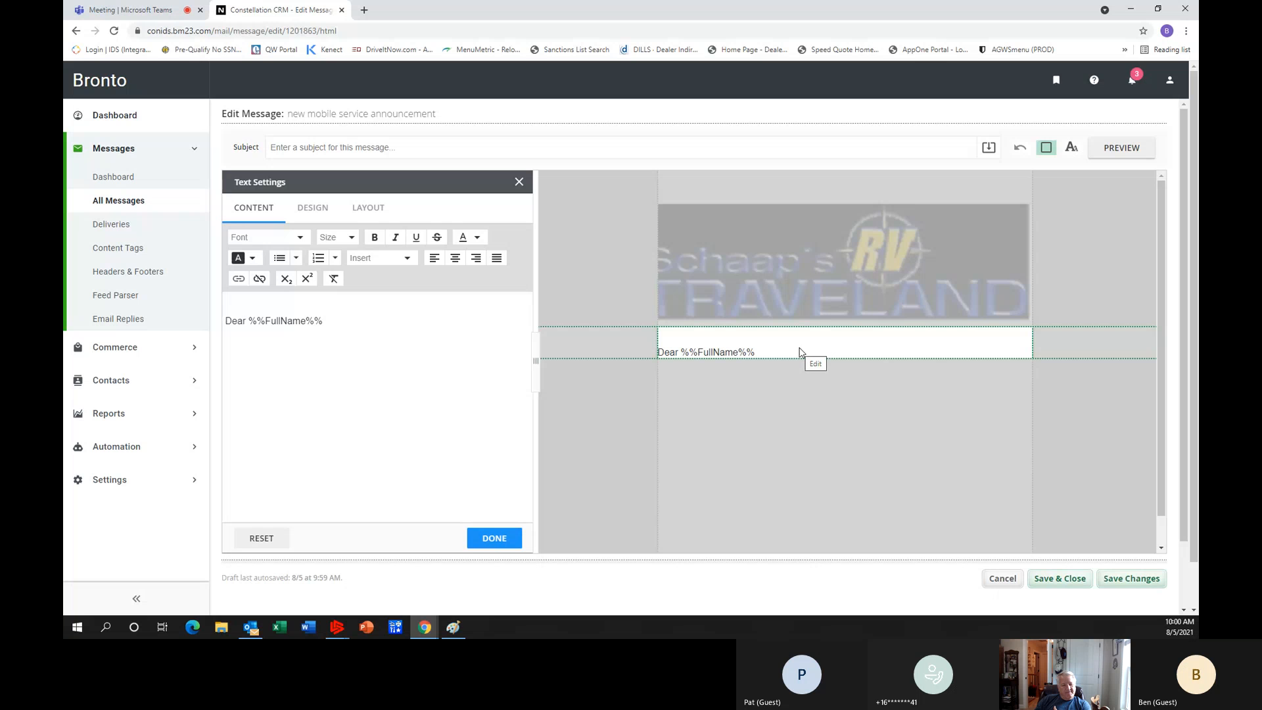
Add a comma after the name tag and write "We would like to announce our new mobile department." on the next line.
click(332, 322)
key(Return)
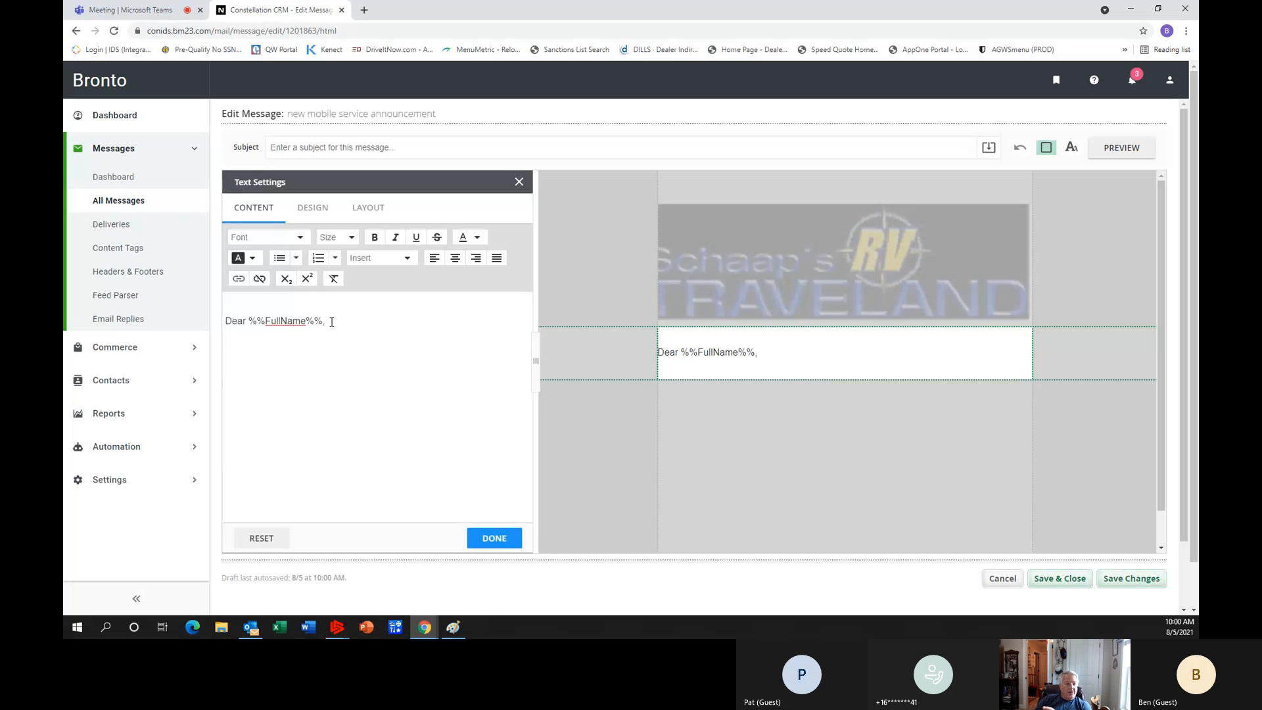
text(We)
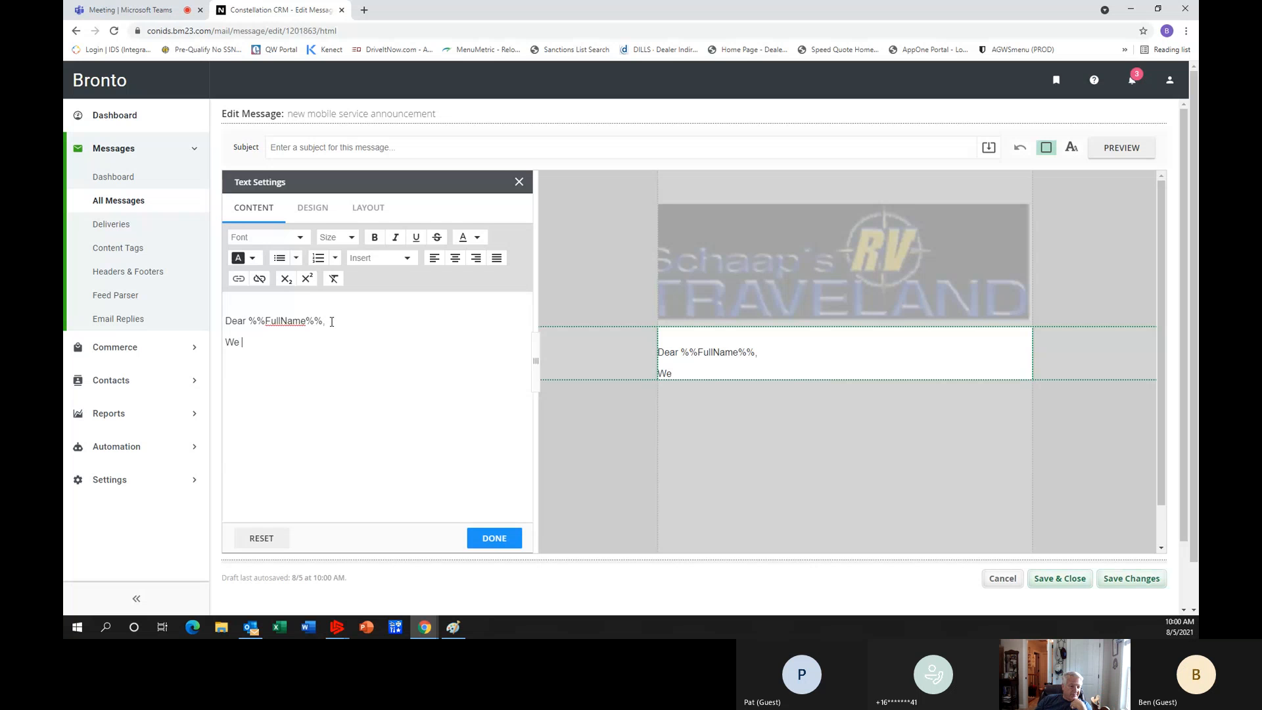
text( would like to ann)
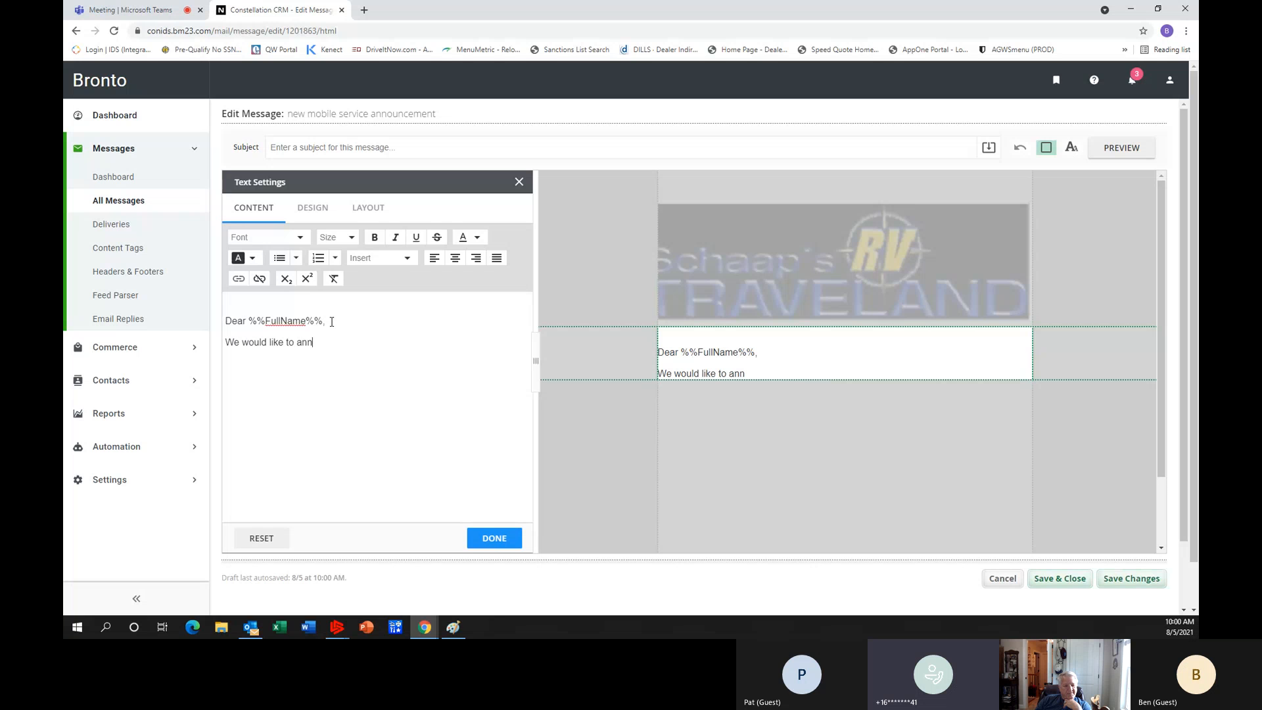
text(ounce our)
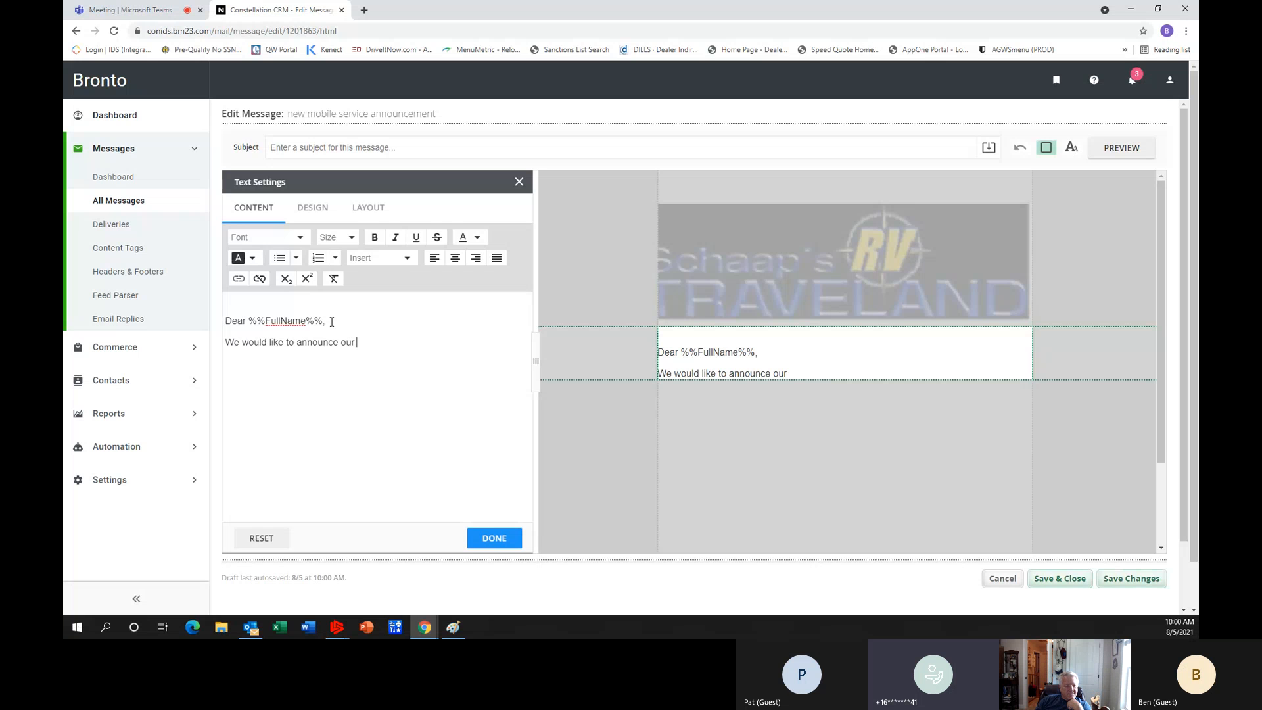
text( new mobile)
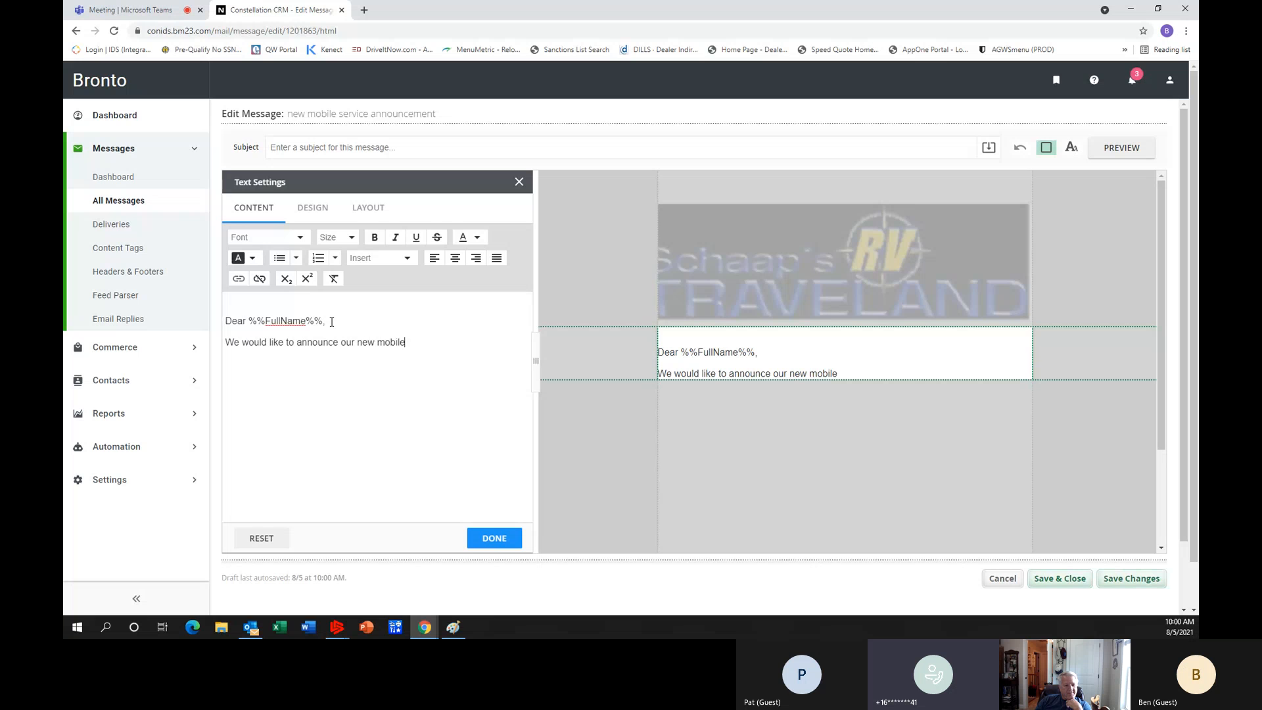
text( department)
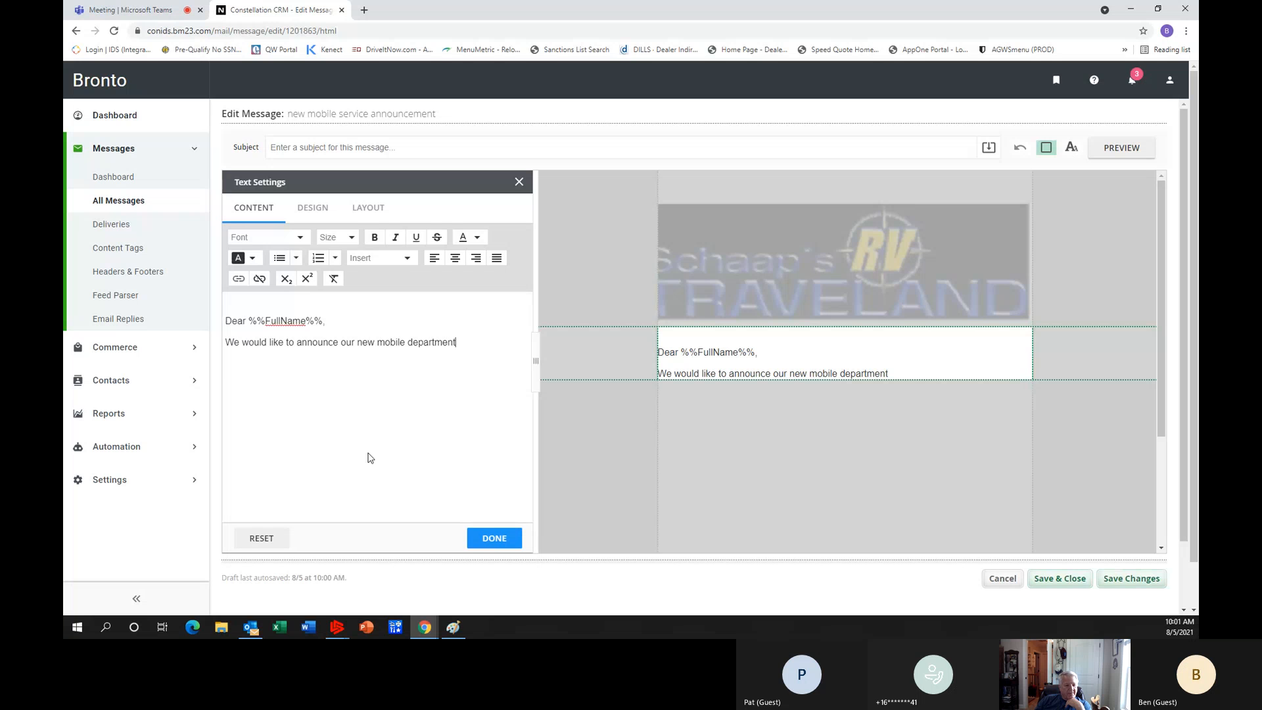
text(.)
Close the message text with "Sincerely," and the sender's full name on separate lines, and finish editing the text element.
key(Return)
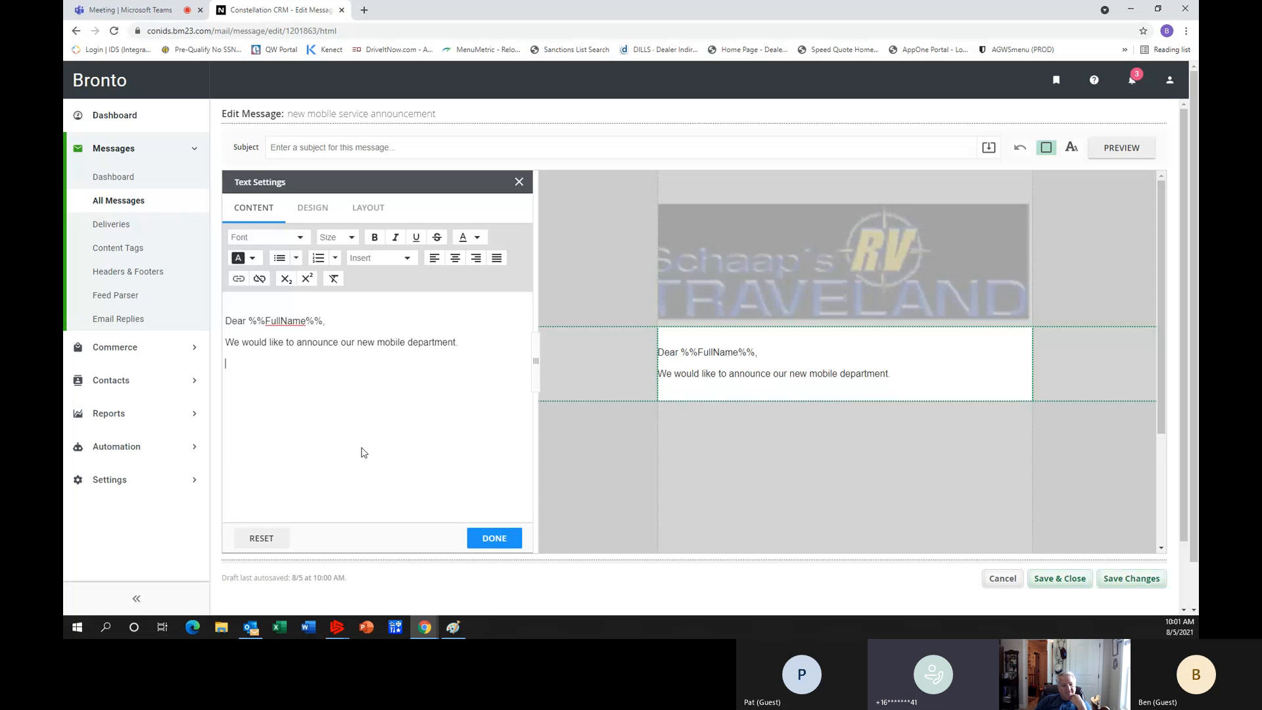
text(S)
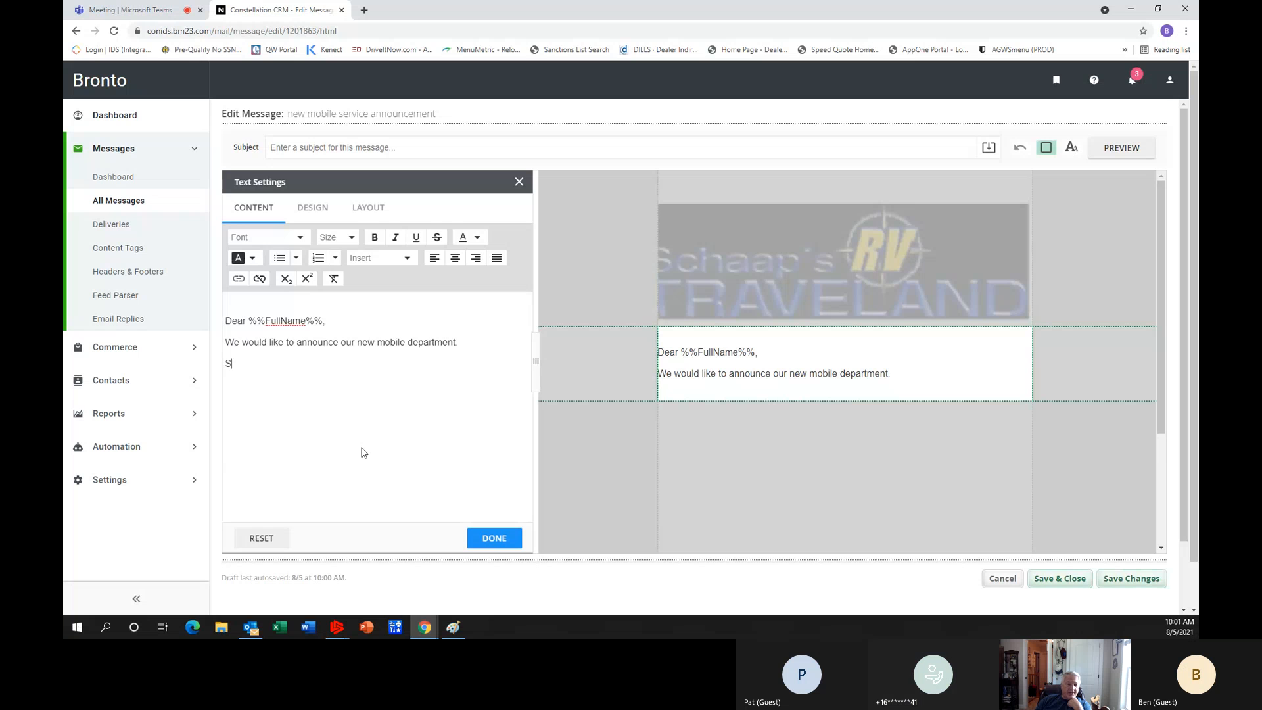
text(incerely)
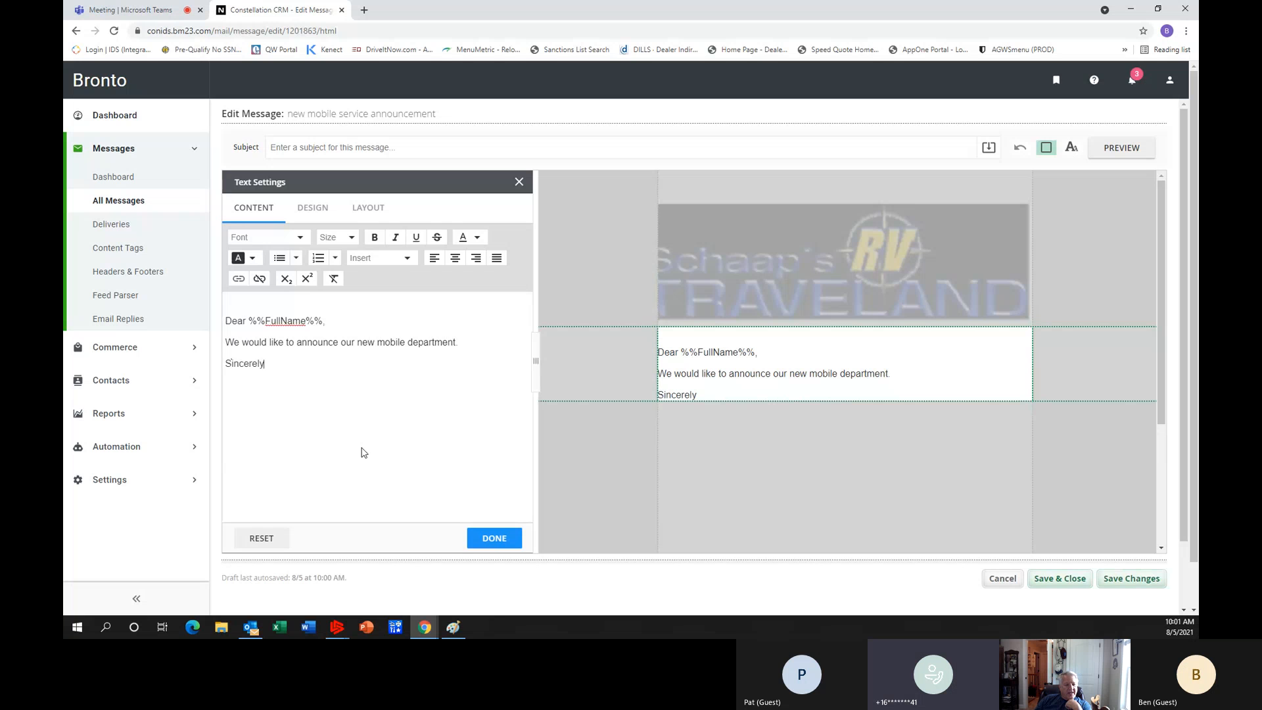
text(,)
key(Return)
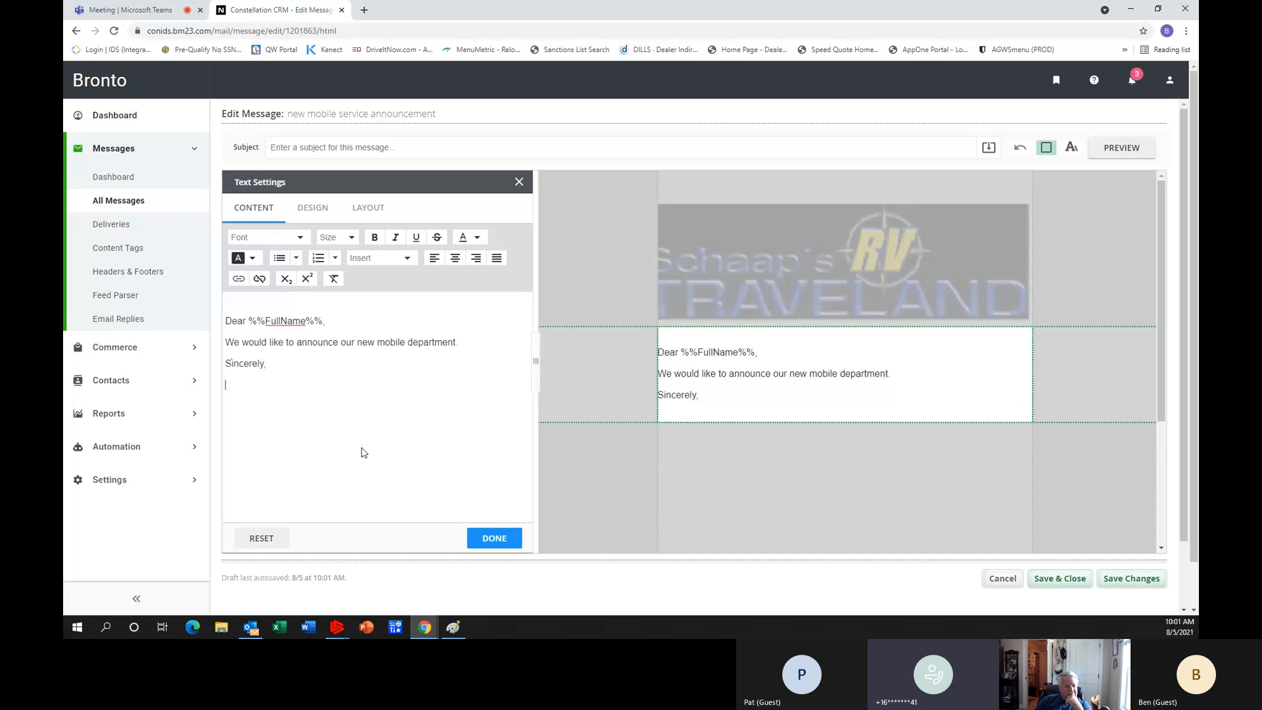
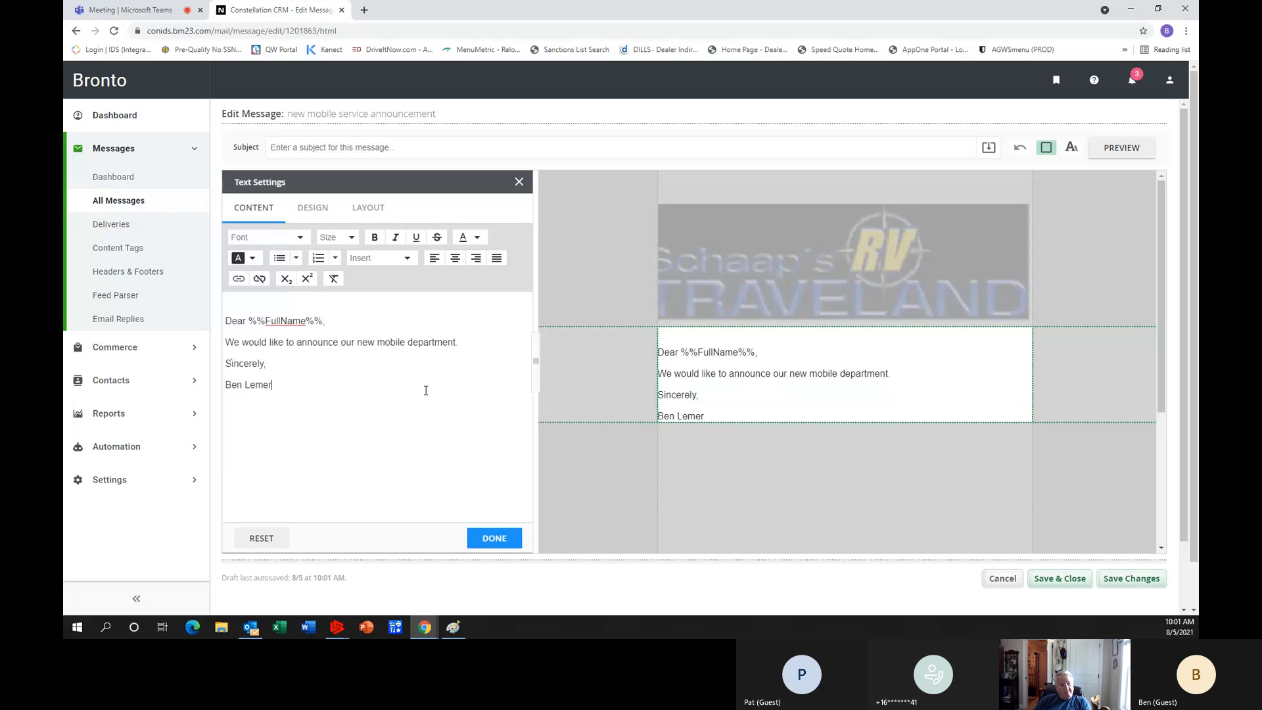
click(495, 535)
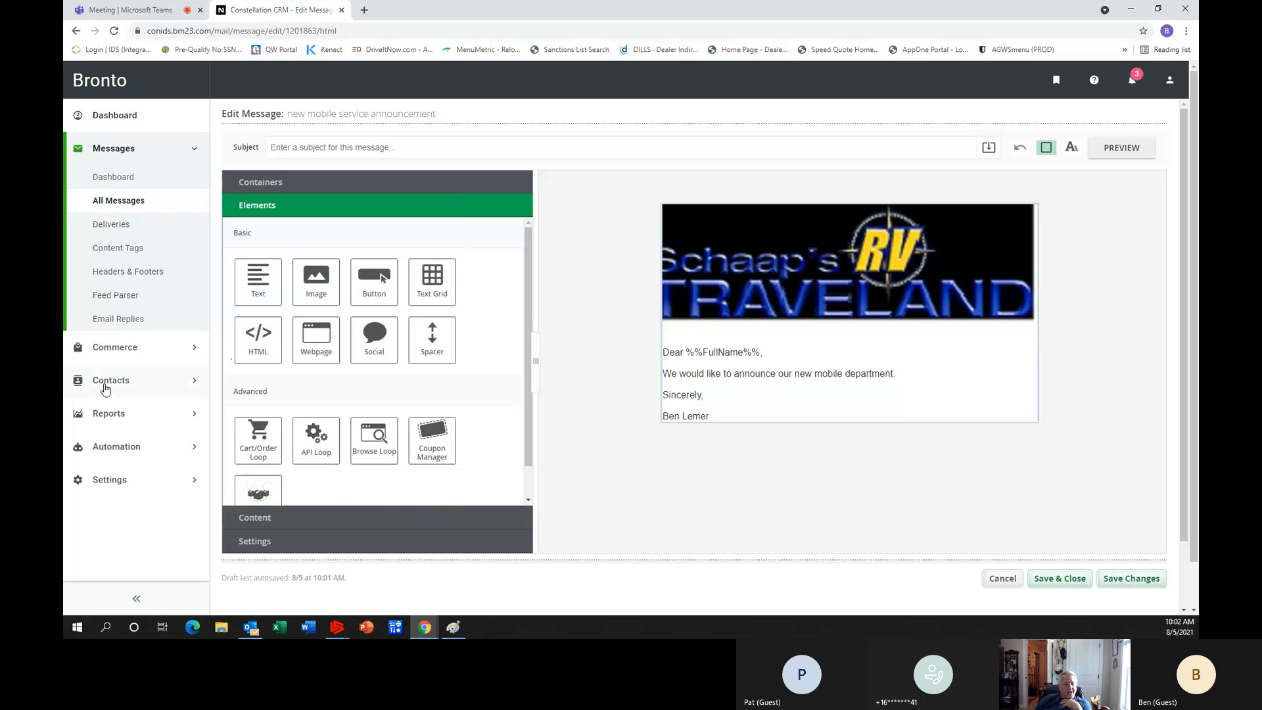
Set the message header to "Link to Online Version" and the footer to "CAN-SPAM Compliant Footer".
click(261, 518)
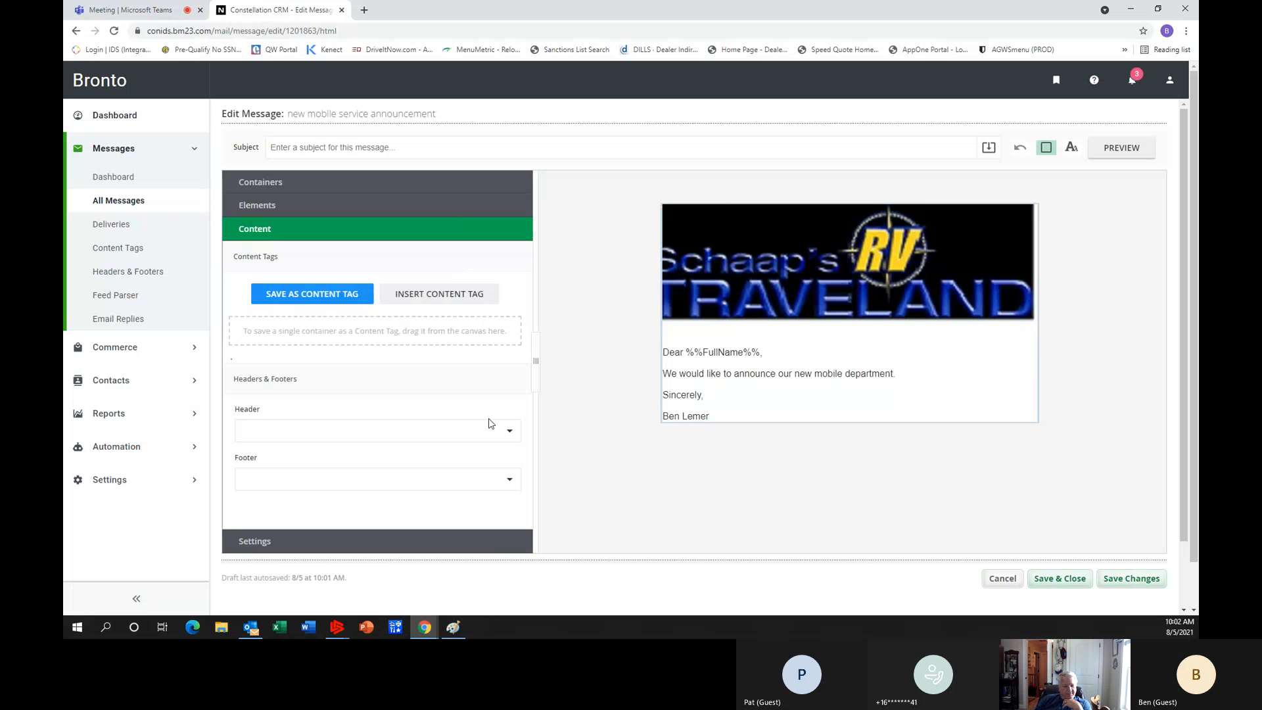
click(509, 433)
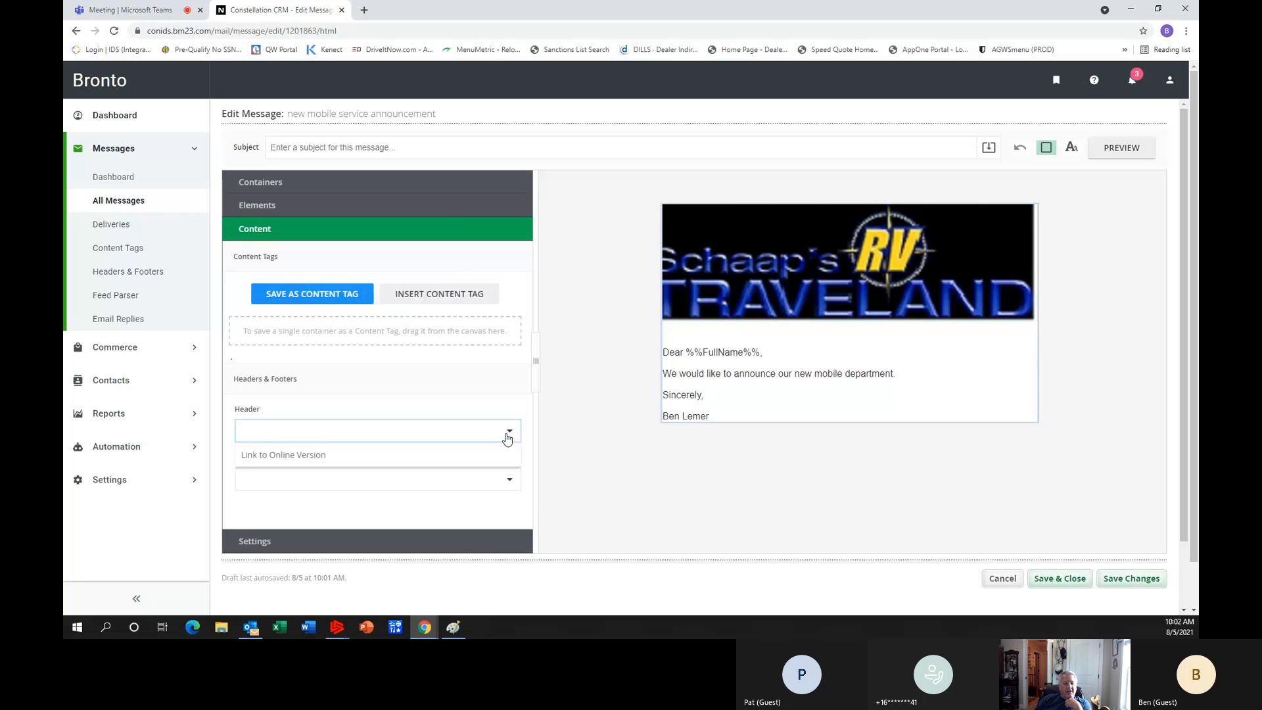
click(293, 457)
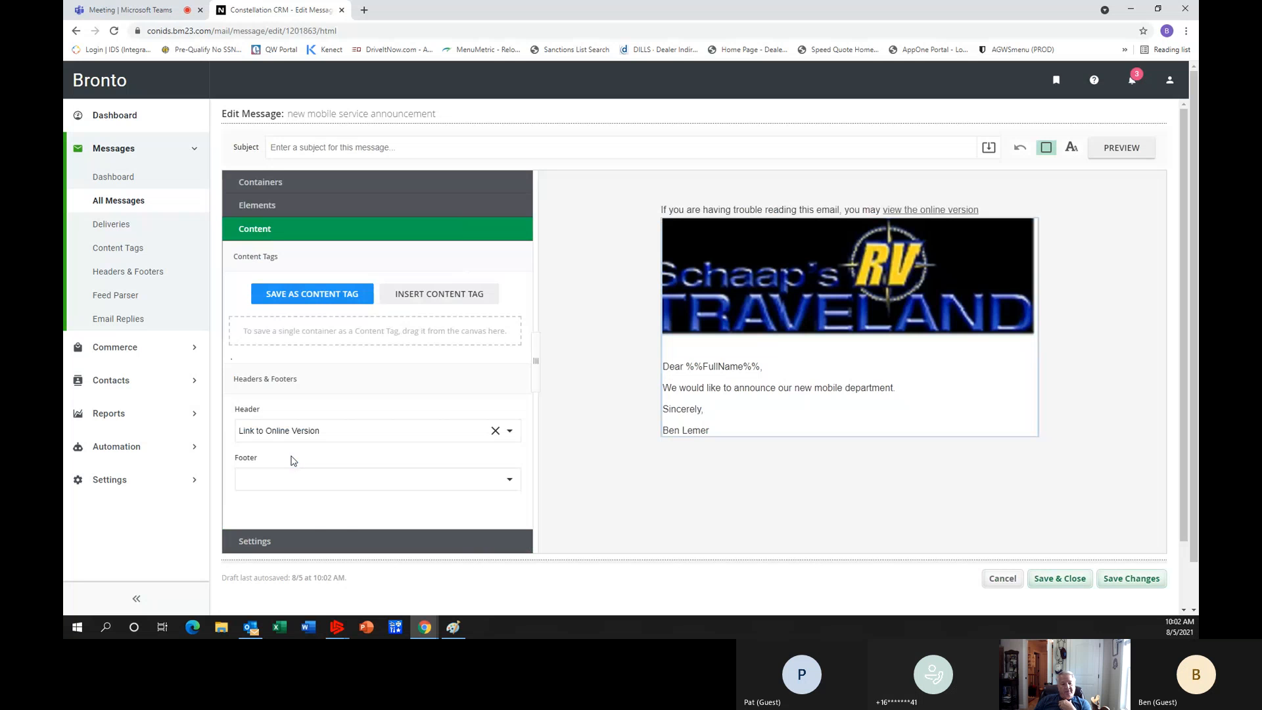
click(510, 482)
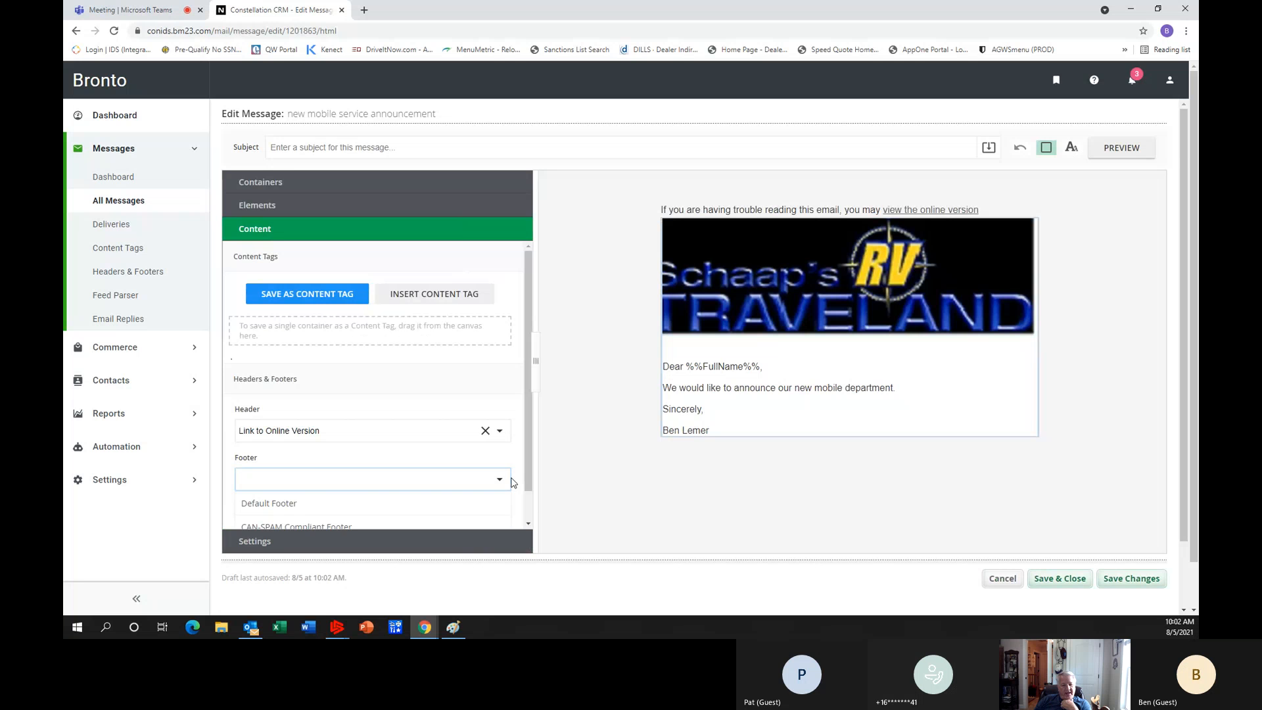
scroll(512, 483, down, 3)
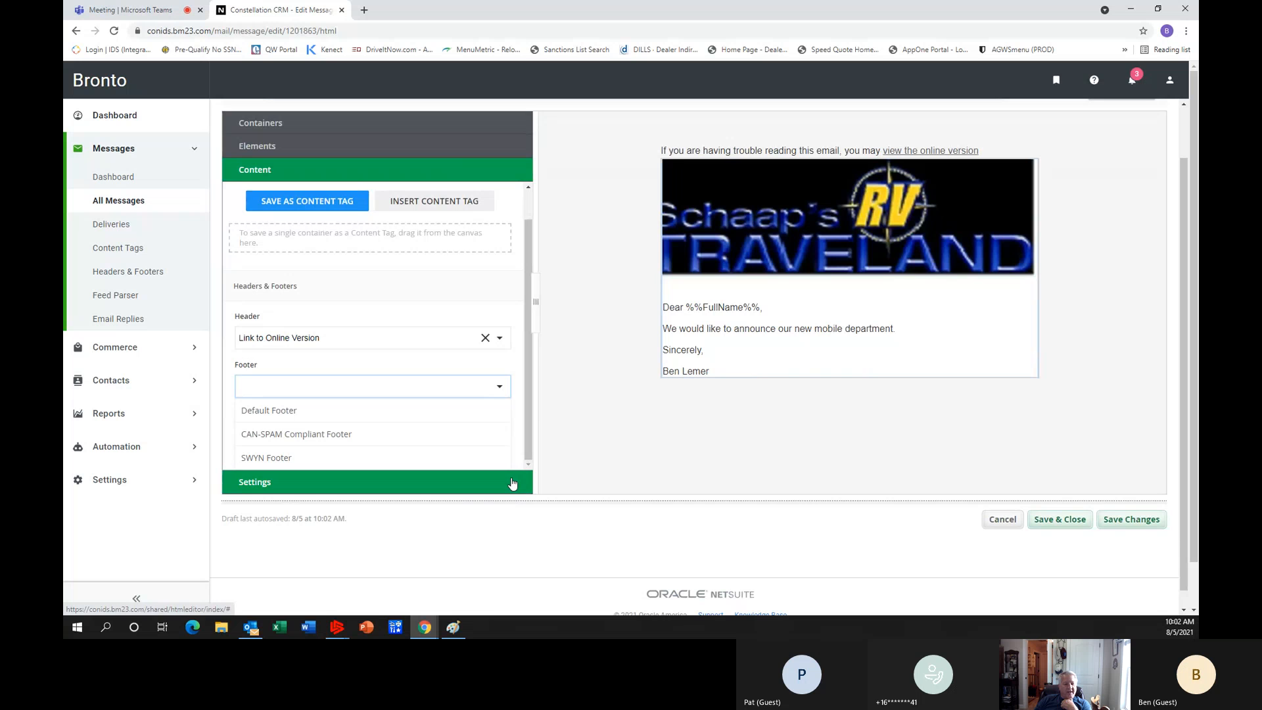
click(380, 437)
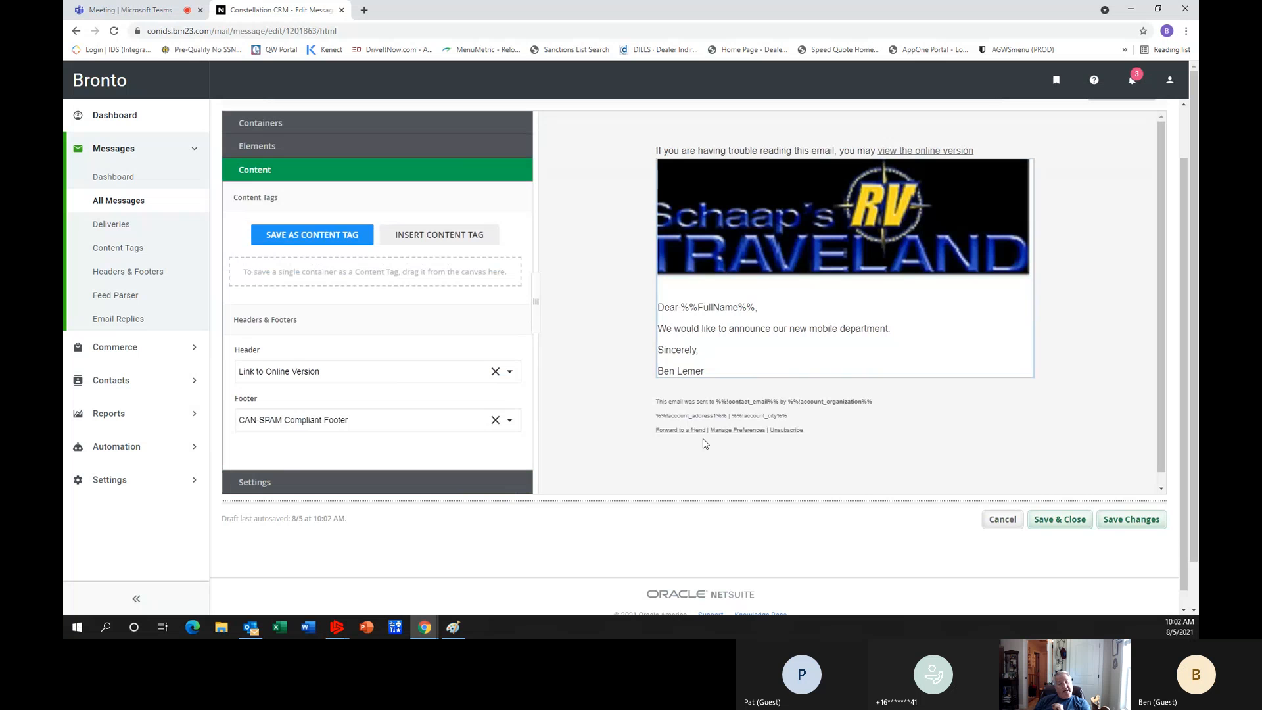
Save the message changes and open a preview of the email.
click(1150, 526)
scroll(988, 429, up, 2)
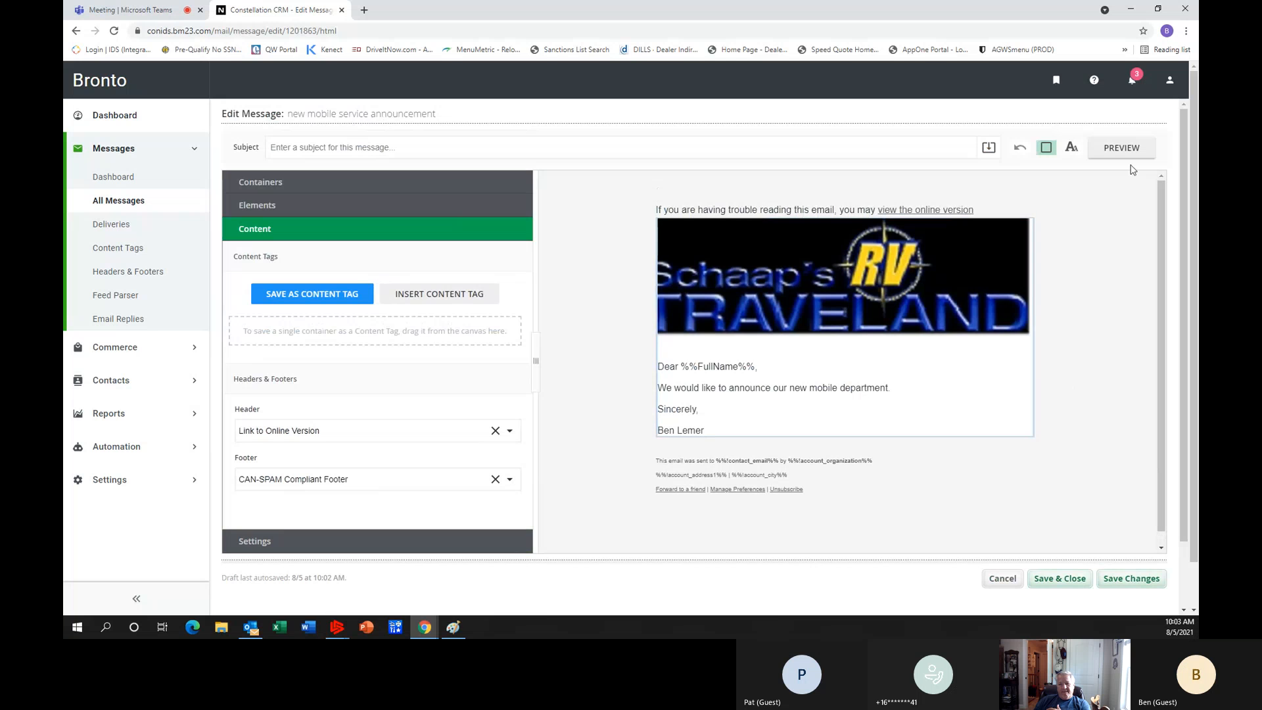
click(1119, 148)
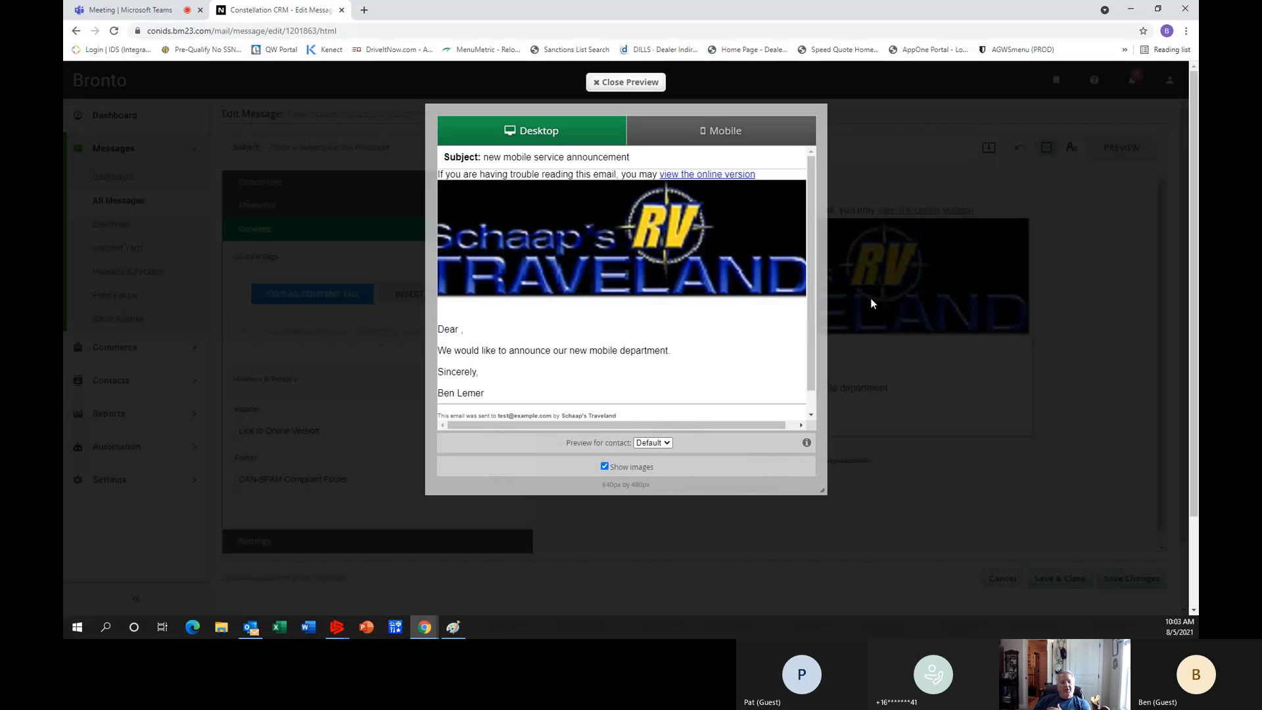
Check the email preview in desktop, mobile portrait and mobile landscape views, and close the preview.
scroll(791, 314, down, 1)
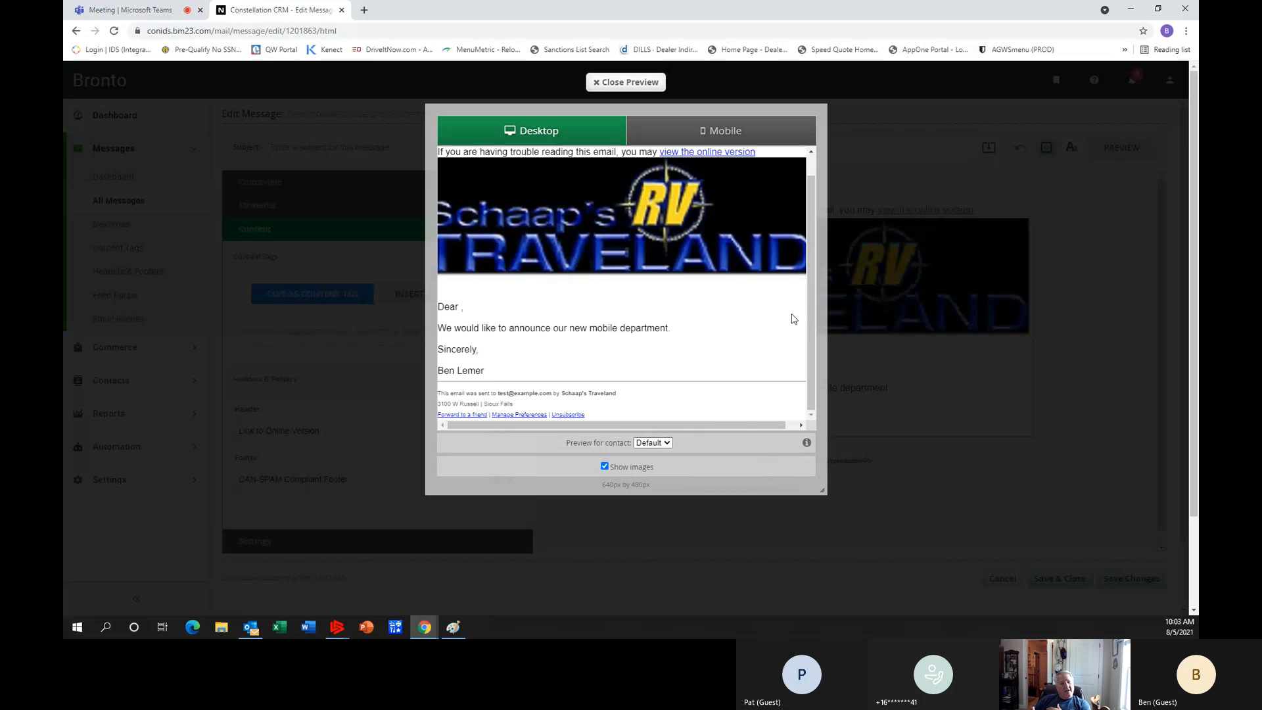
scroll(793, 319, up, 1)
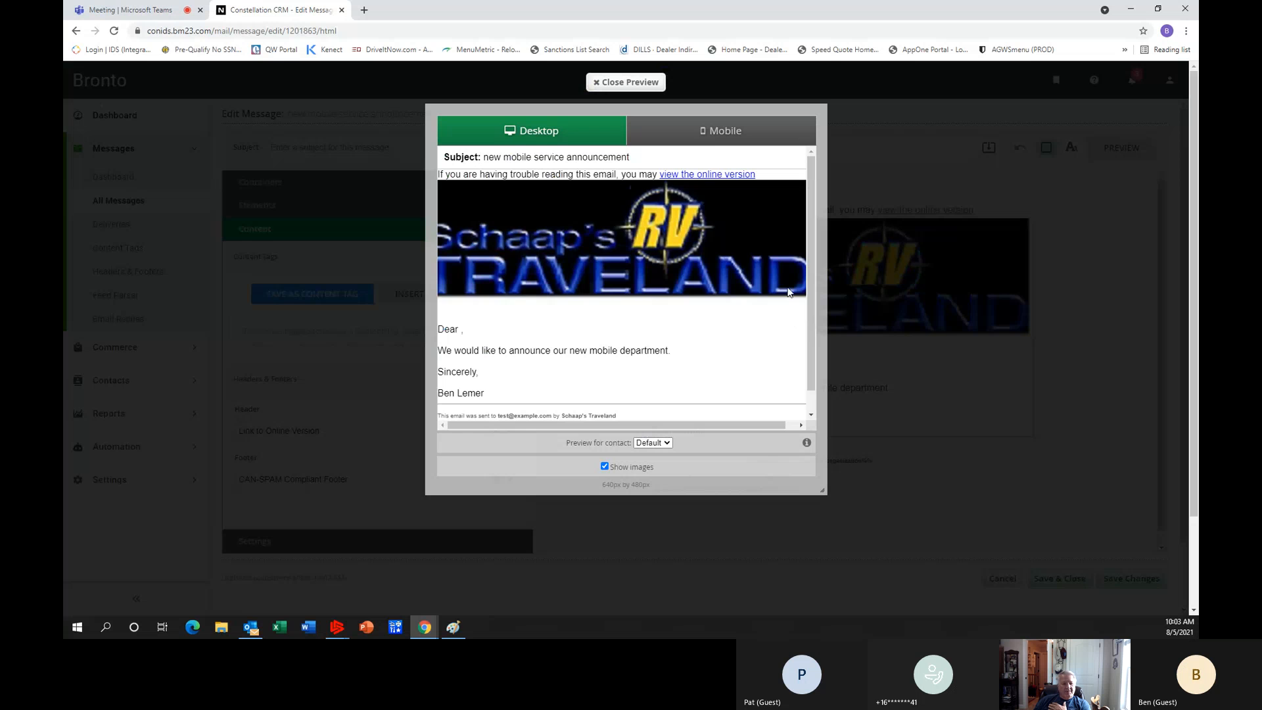
click(729, 132)
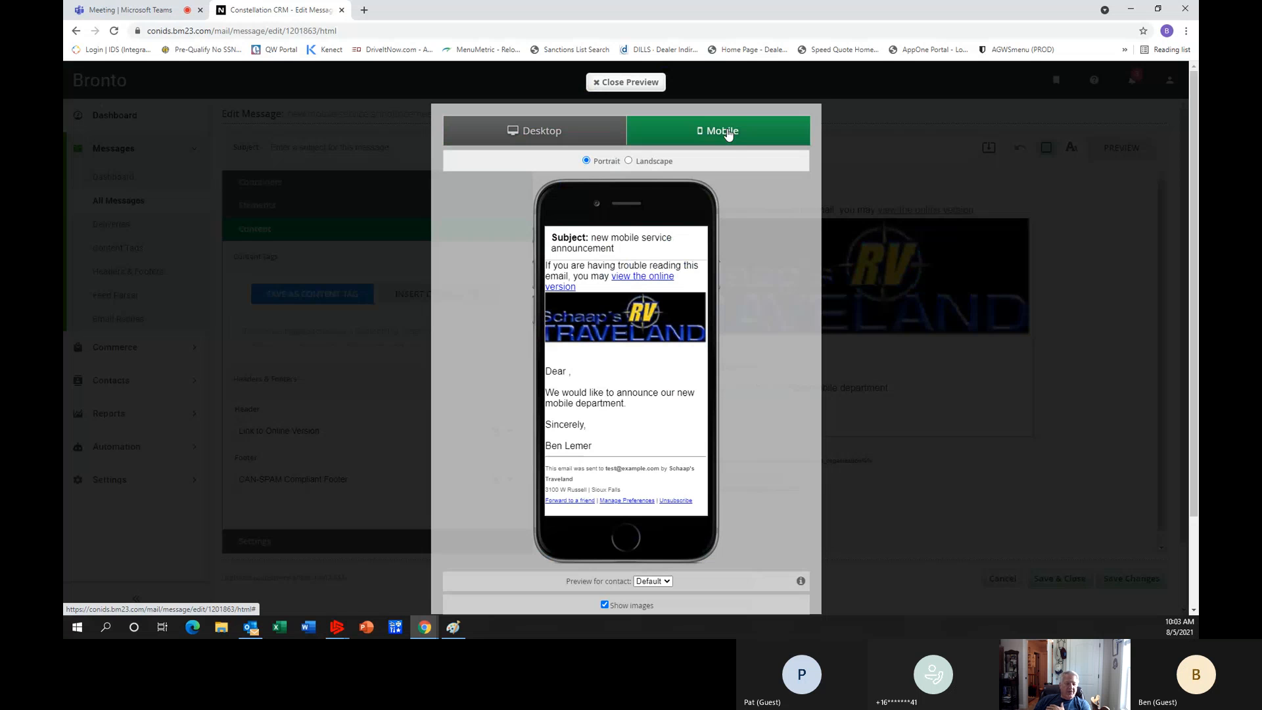
click(629, 161)
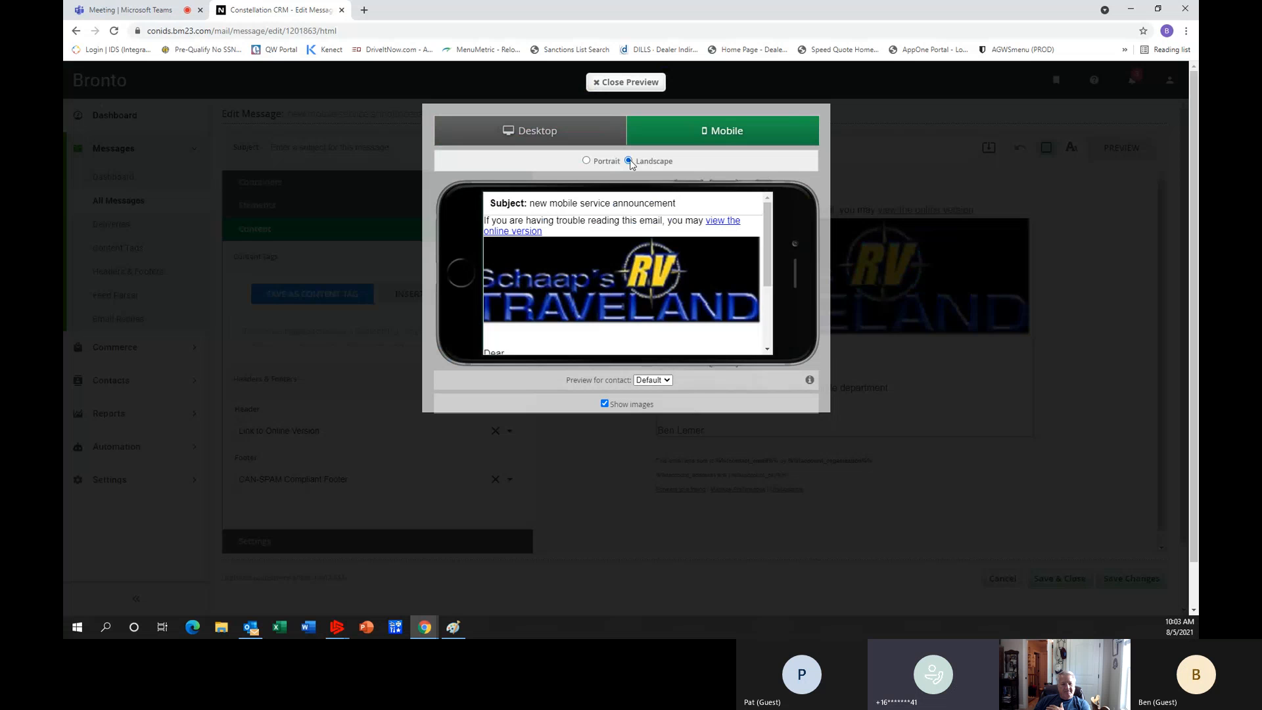
click(588, 160)
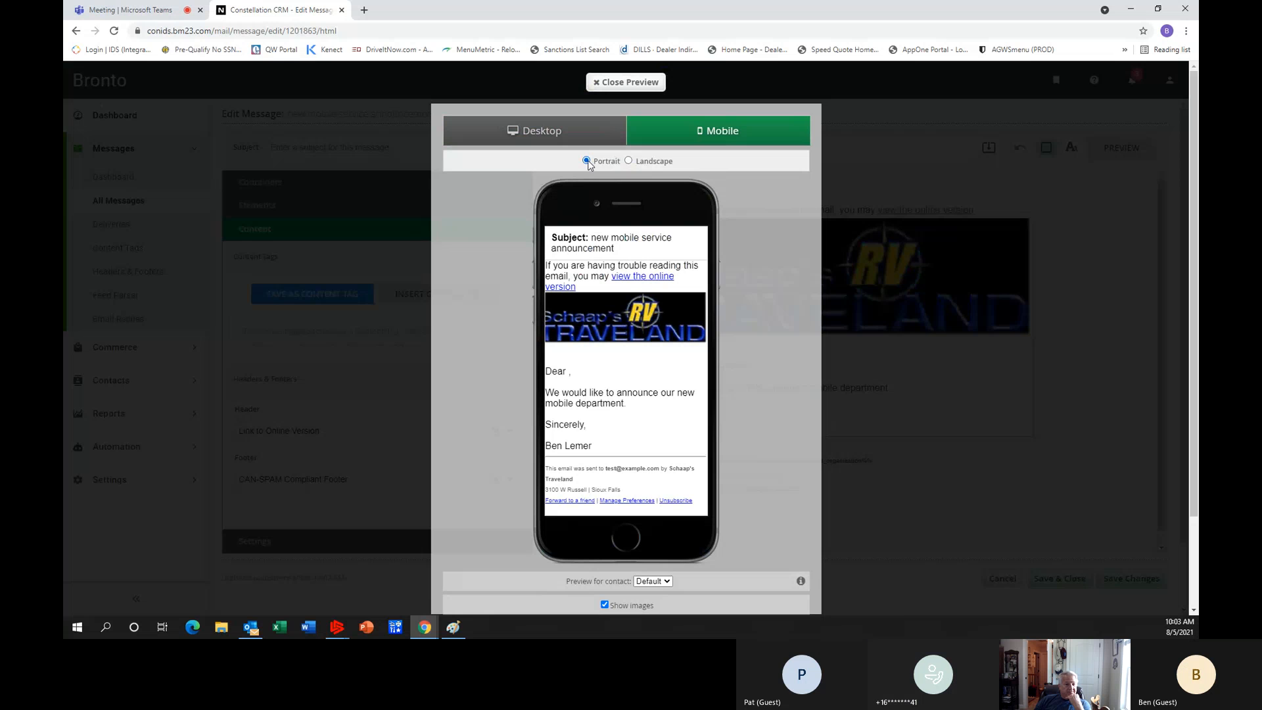
click(617, 83)
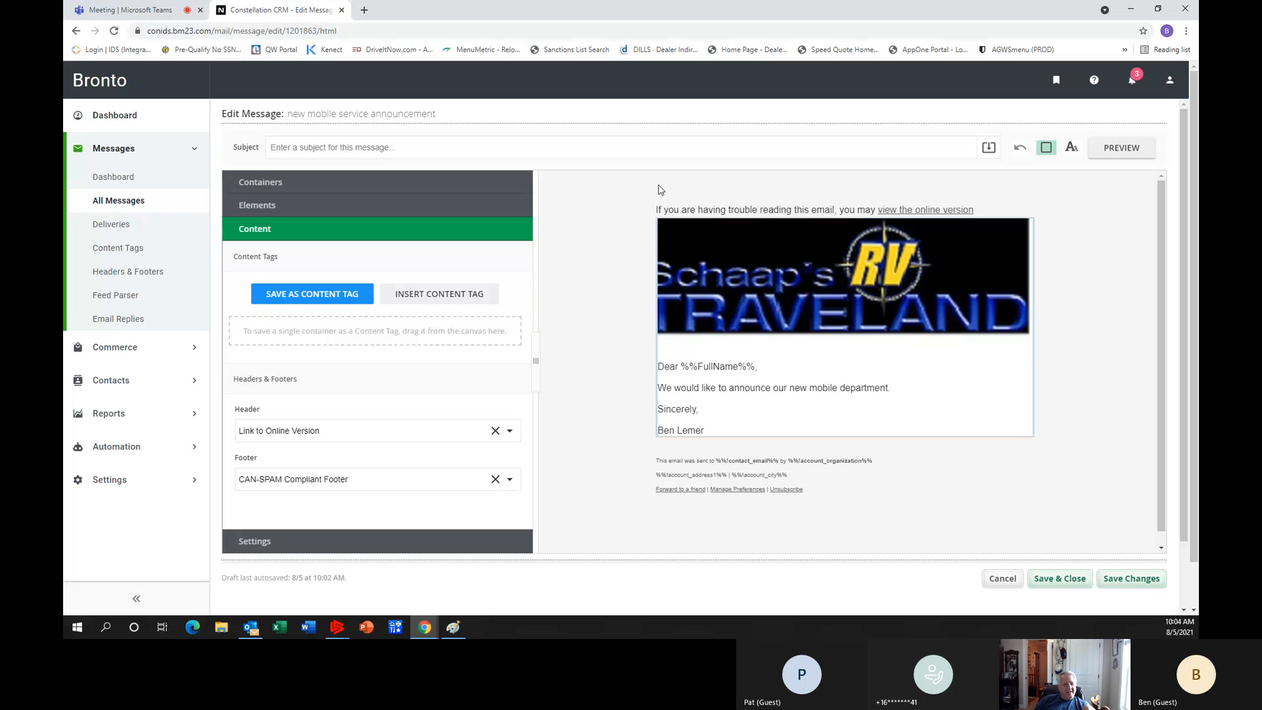
Enter "New Mobile Service" as the message subject, with each word capitalized.
click(322, 148)
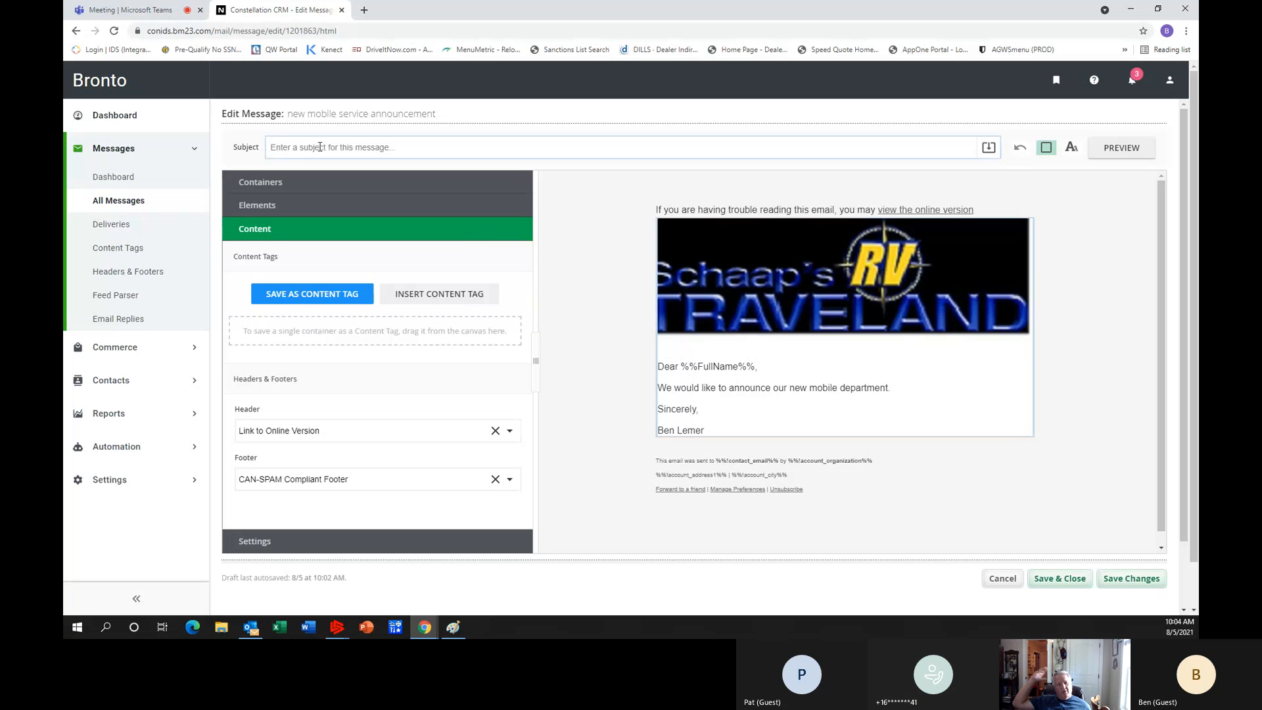
text(New mobile )
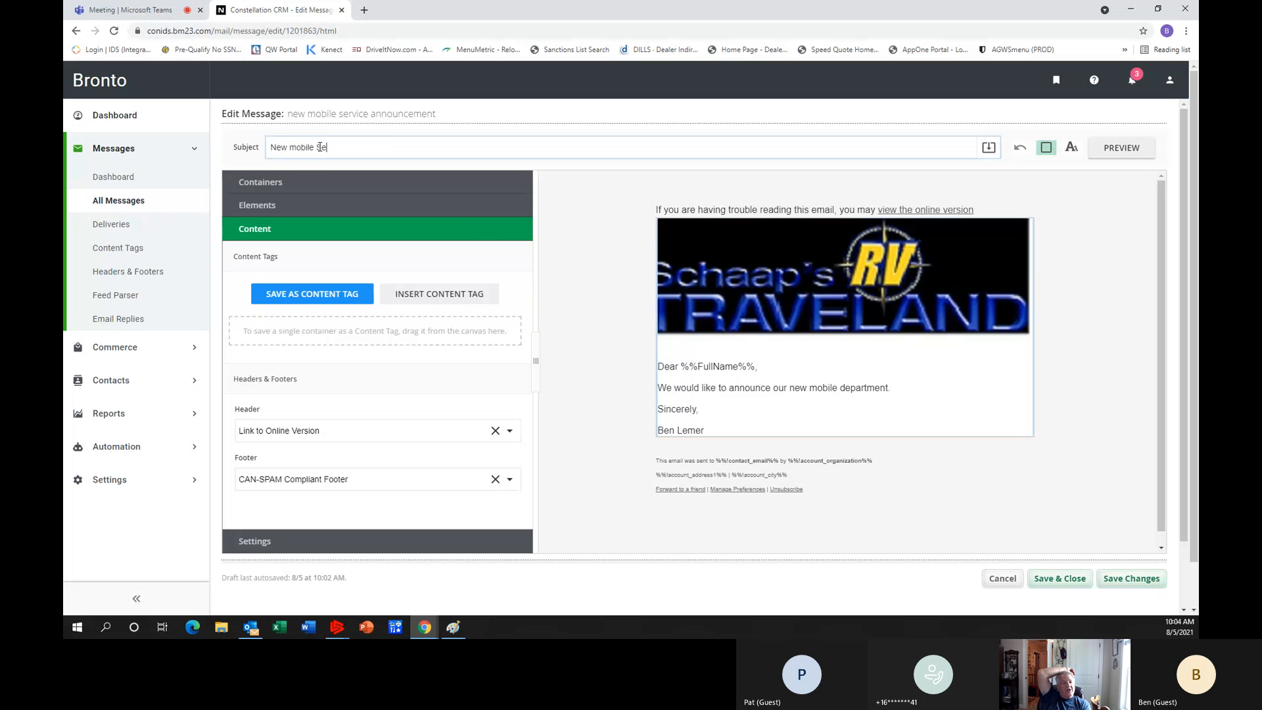
text(service)
click(296, 147)
key(BackSpace)
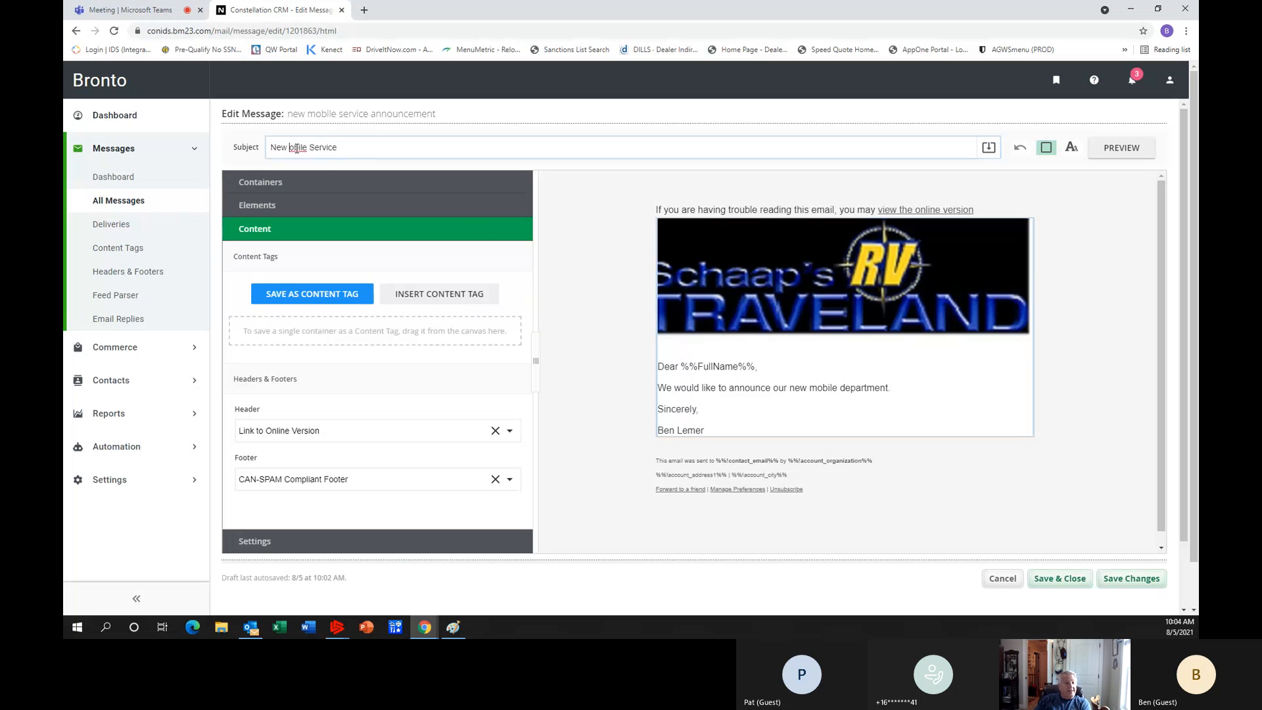
text(M)
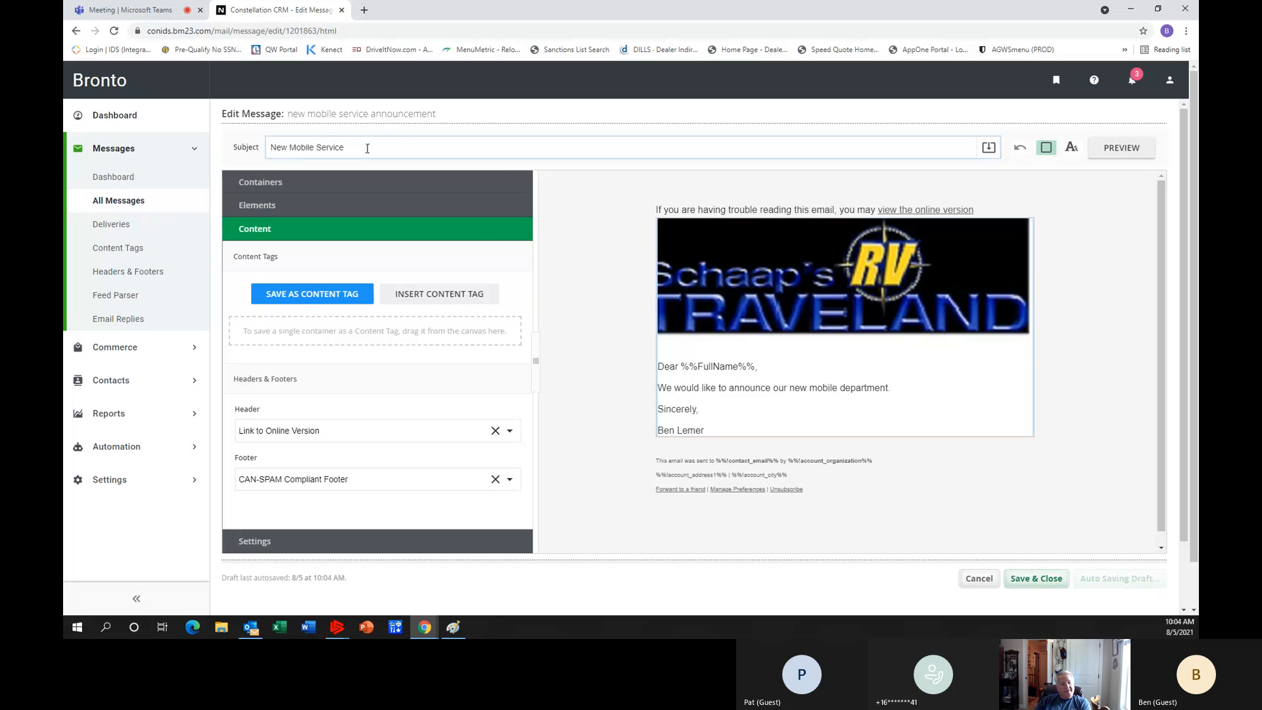
Extend the subject with "for your Convenience", and save and close the message.
text(f)
key(BackSpace)
key(BackSpace)
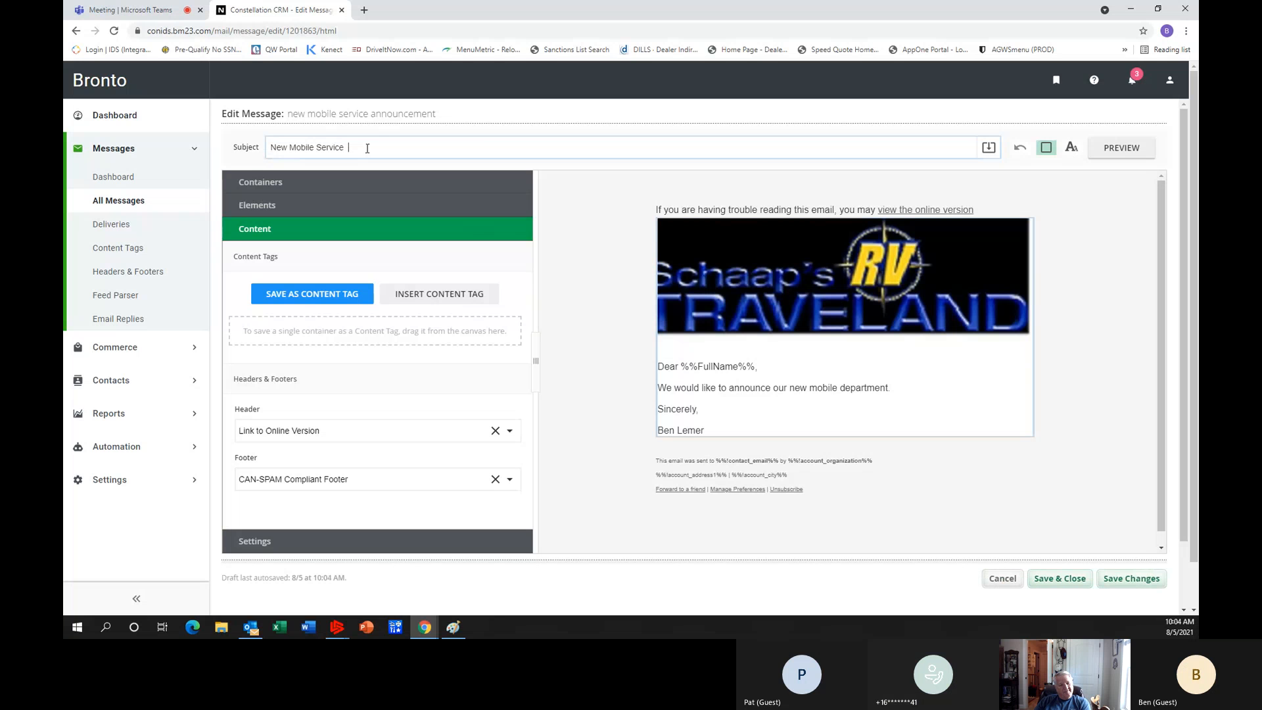
text(for )
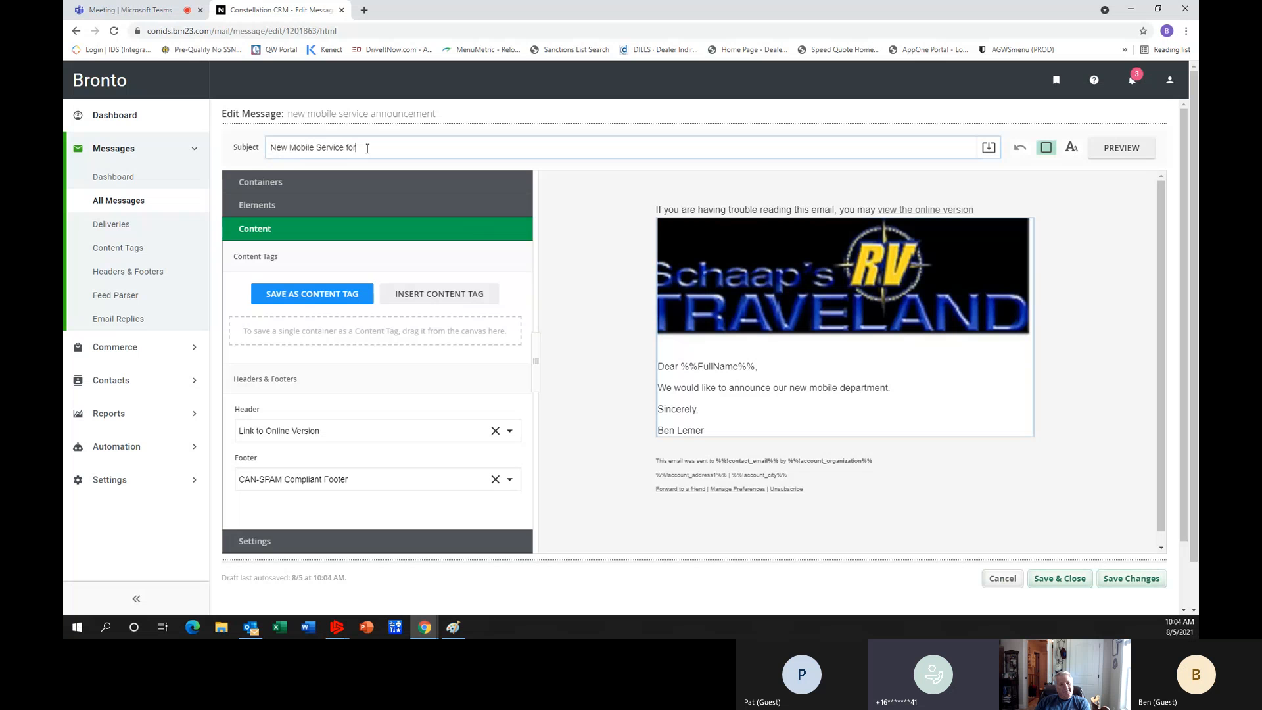
text(your Con)
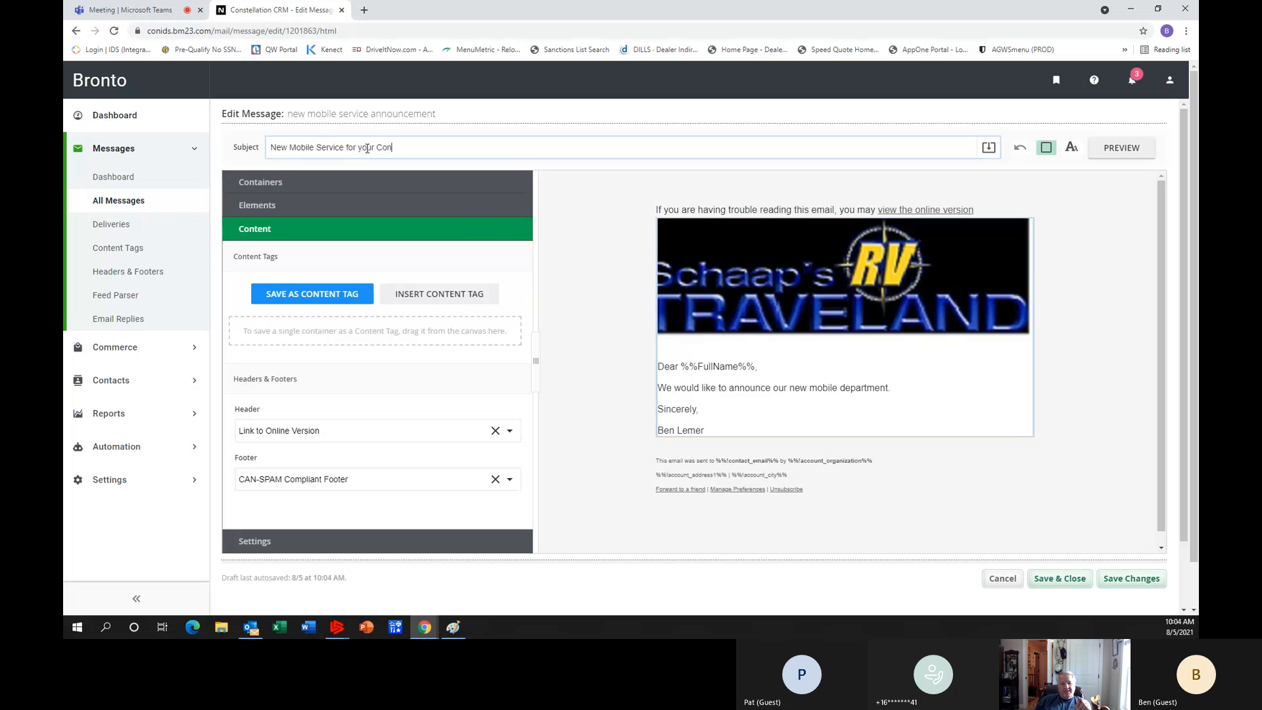
text(venience)
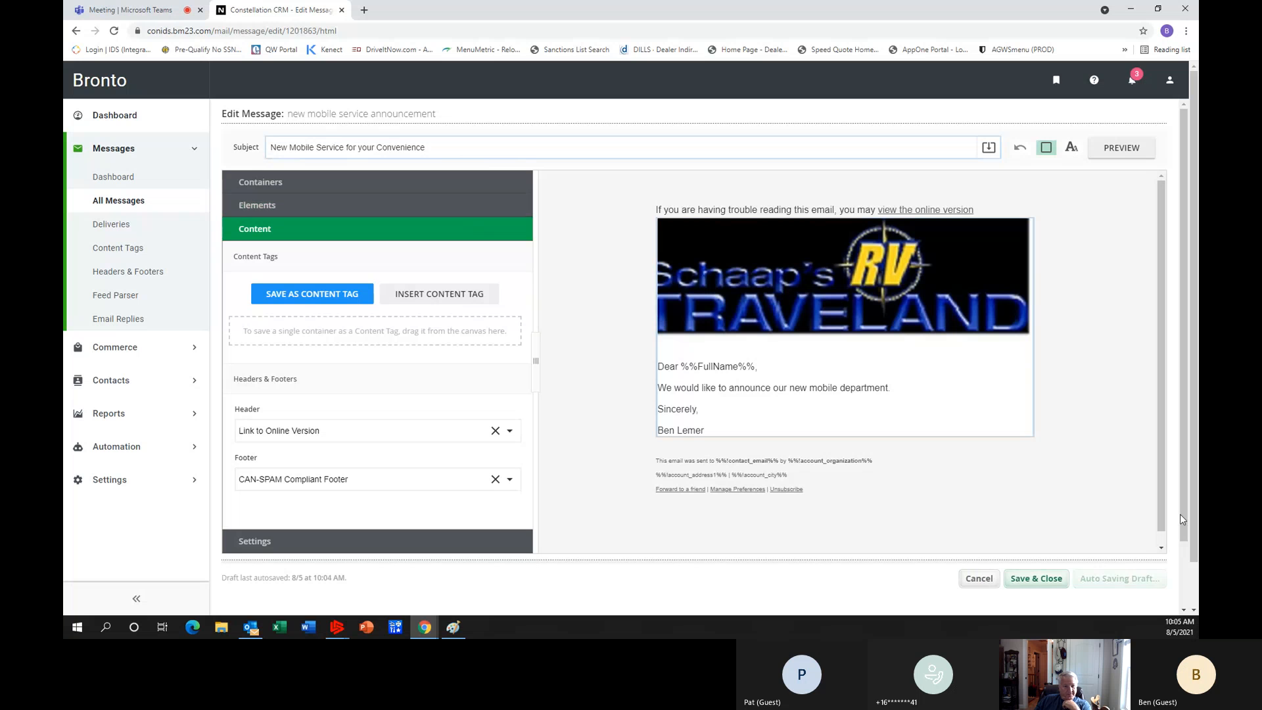
click(1046, 584)
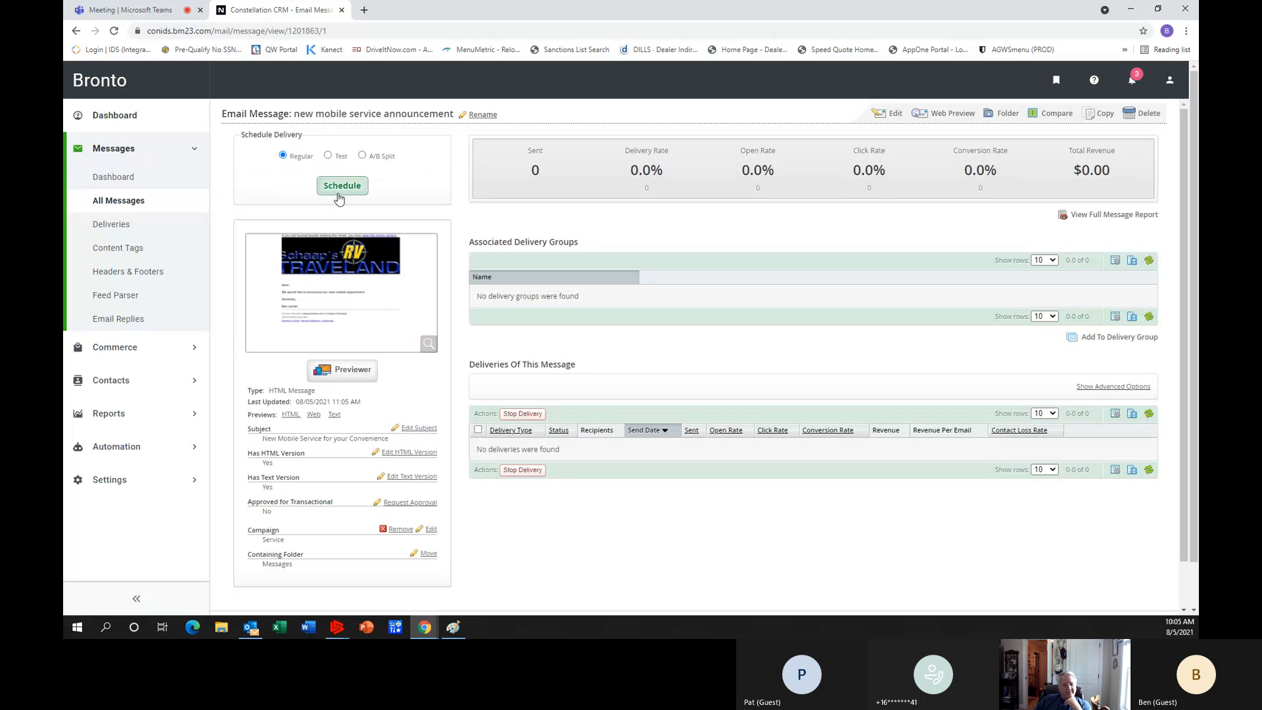
Start scheduling a test delivery of the message and enter the sender's full name as the From Name.
click(328, 155)
click(342, 186)
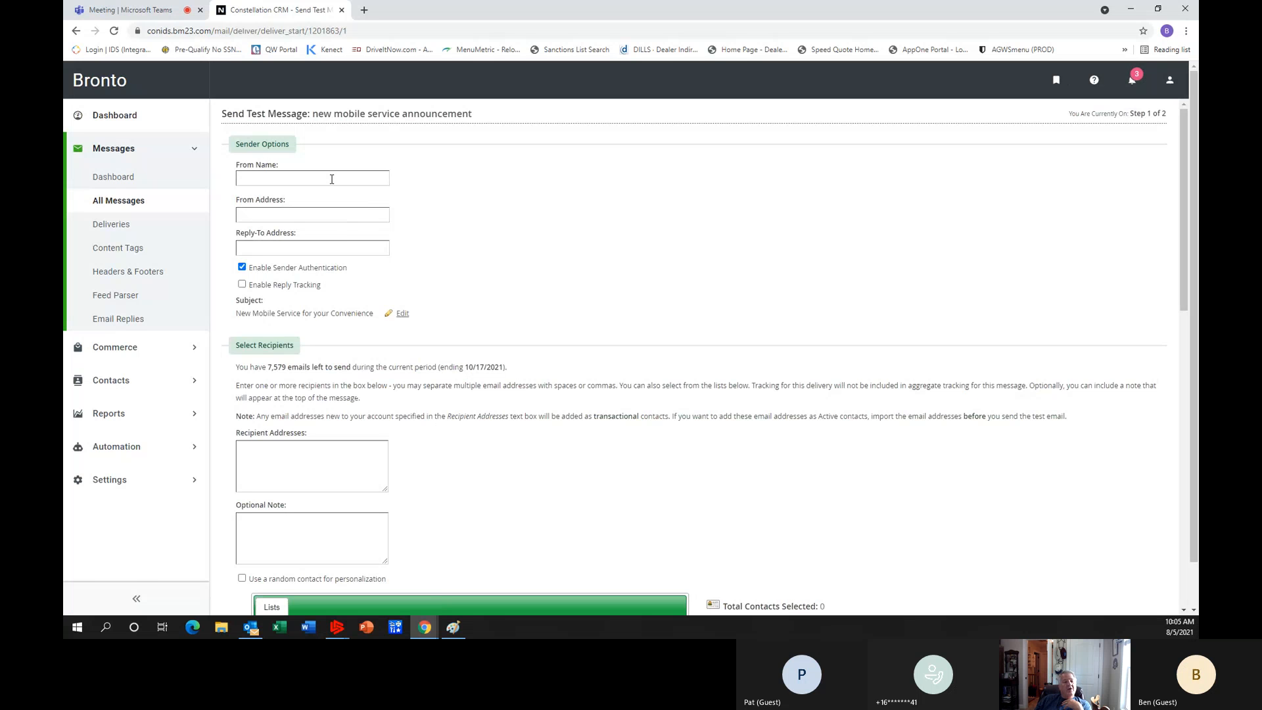
click(332, 179)
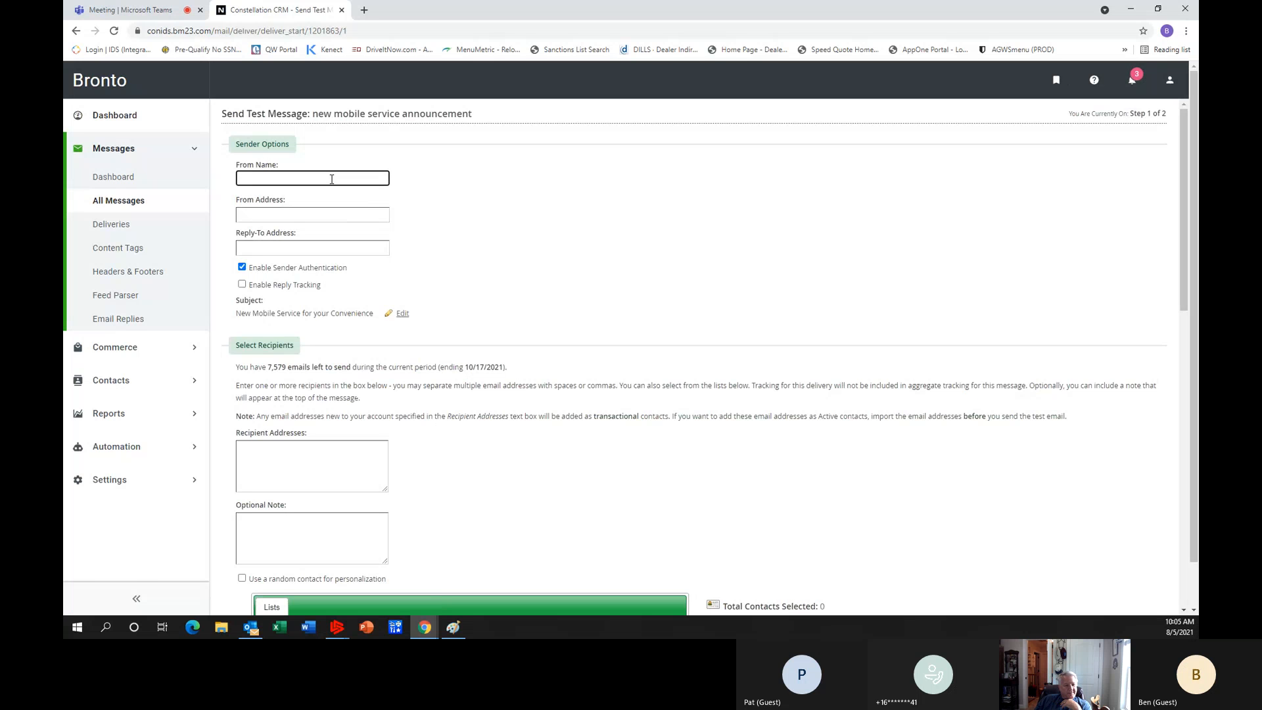
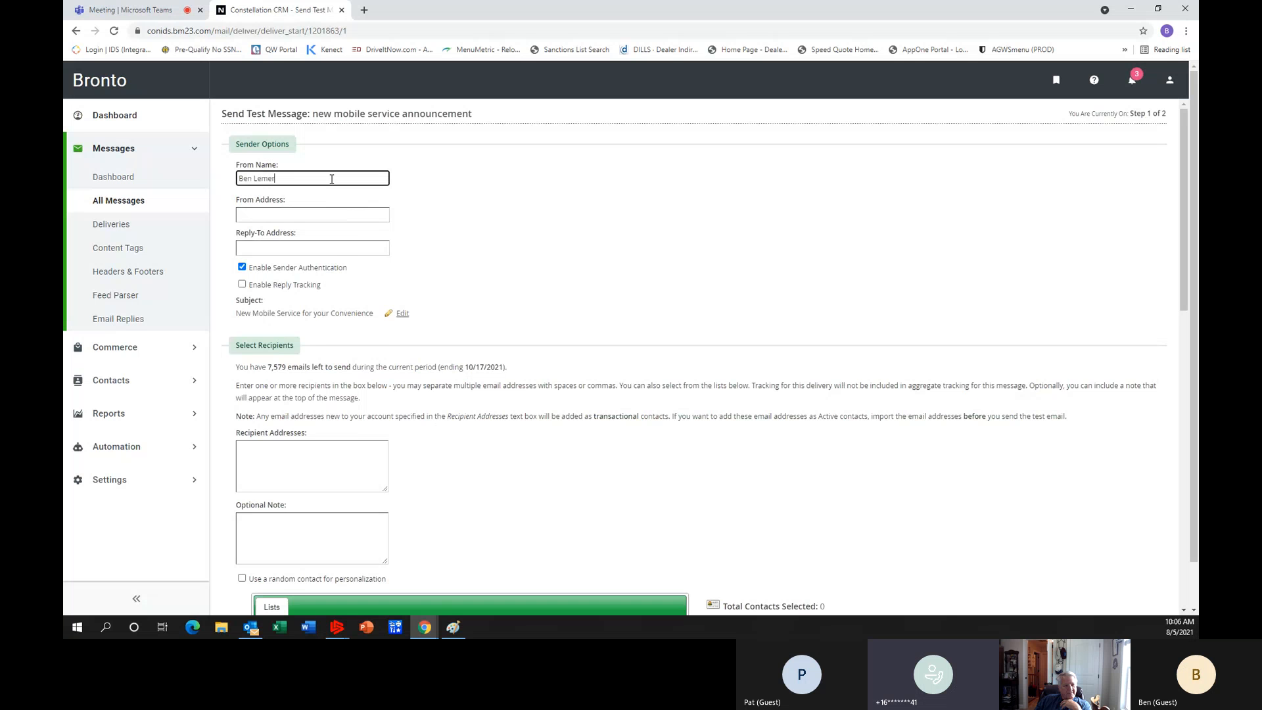
Fill in the sender's e-mail as the From Address of the test message.
click(298, 213)
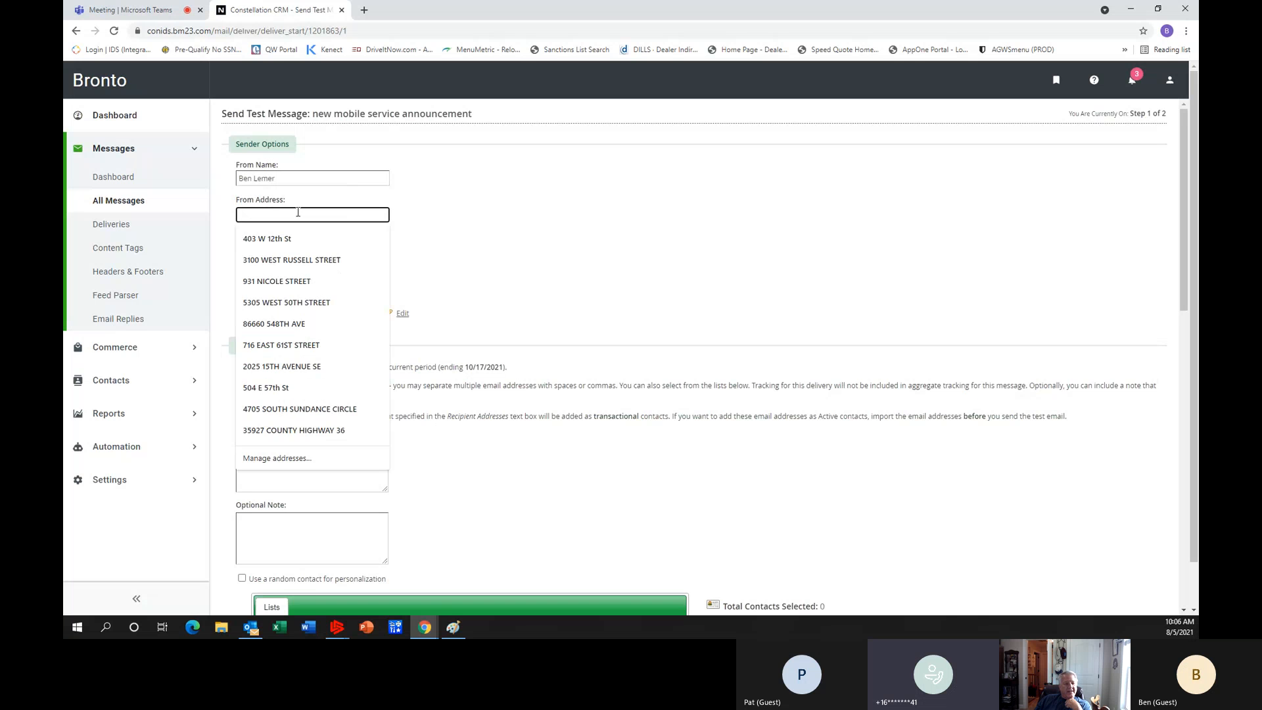
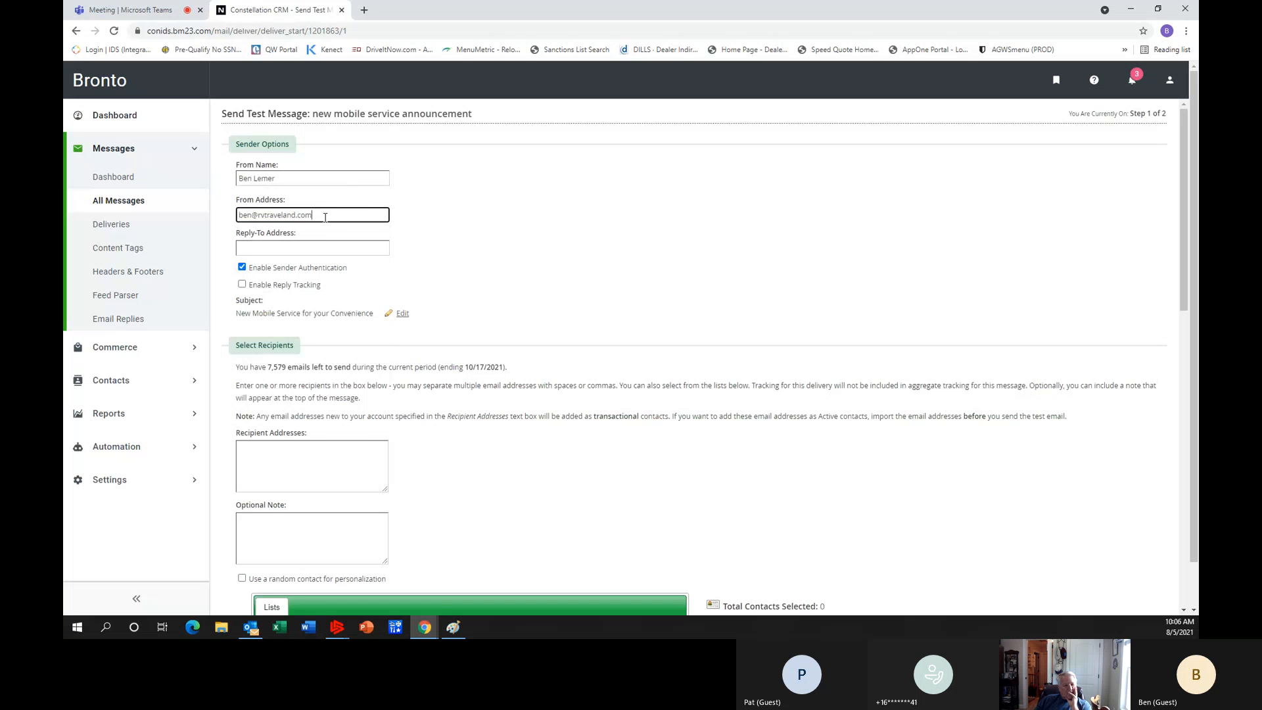
Copy the From Address into the Reply-To Address.
drag(325, 217, 214, 218)
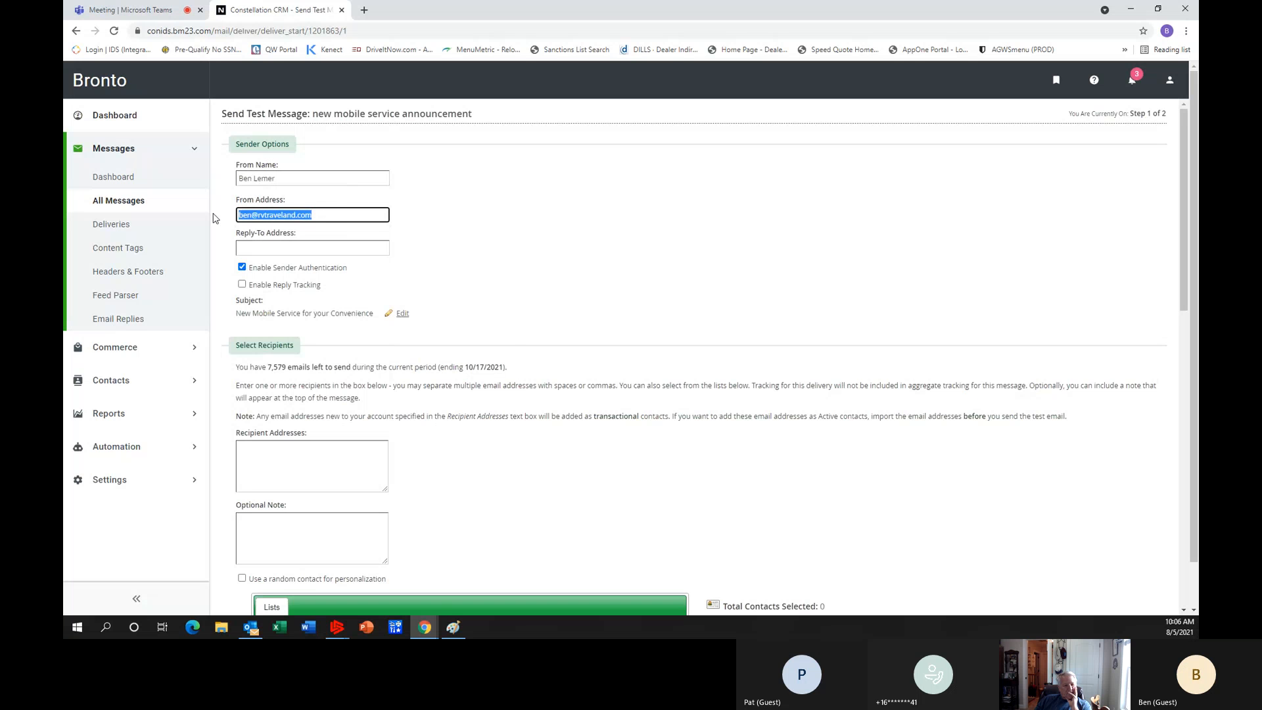
right_click(291, 217)
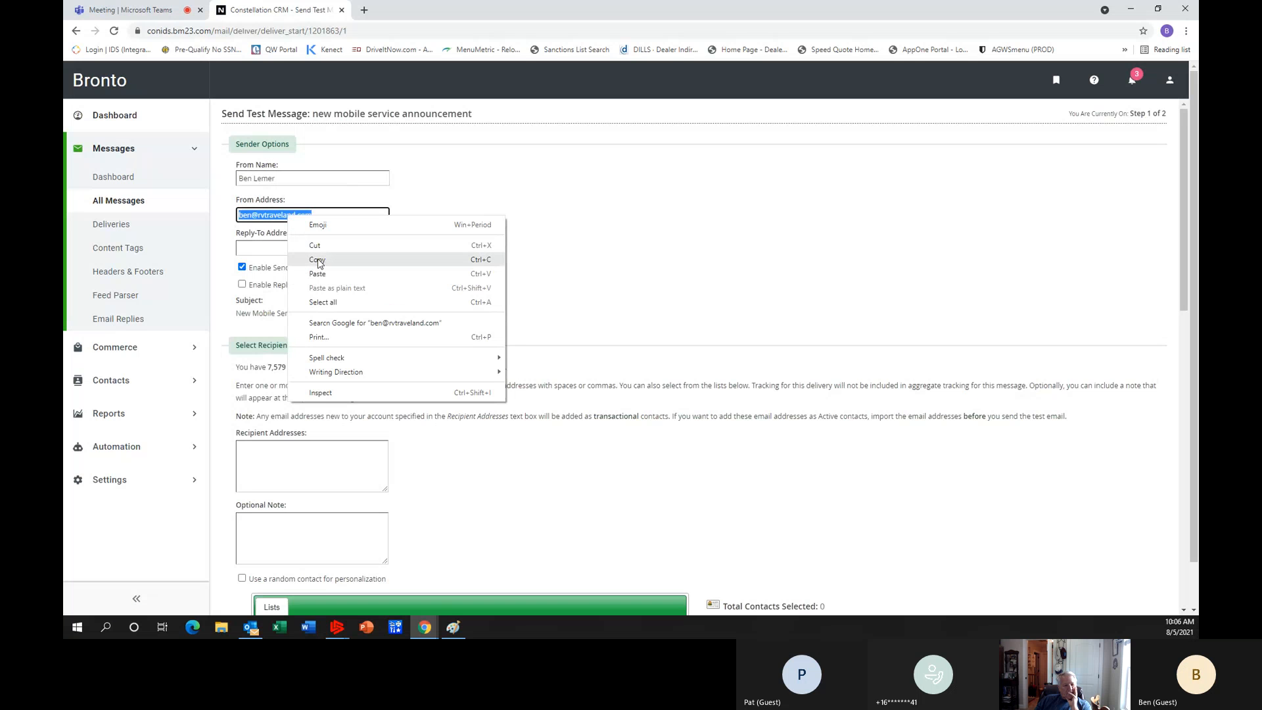
click(317, 259)
right_click(273, 252)
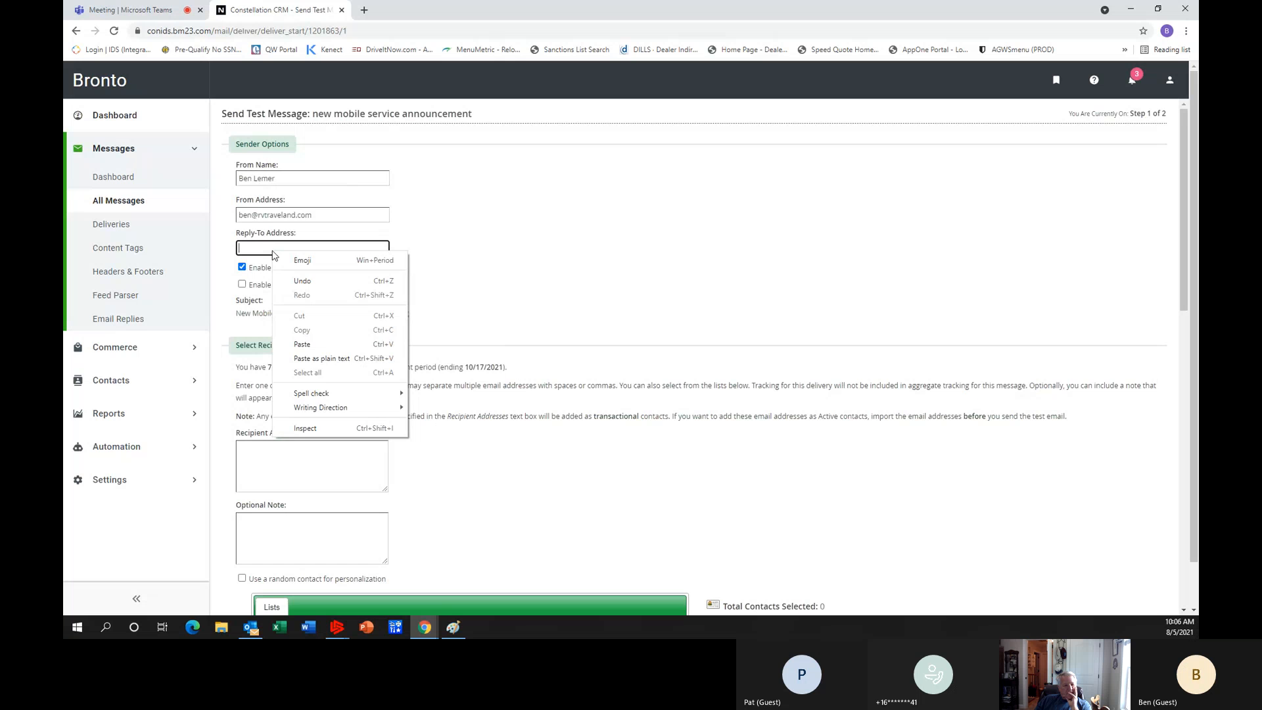
click(305, 343)
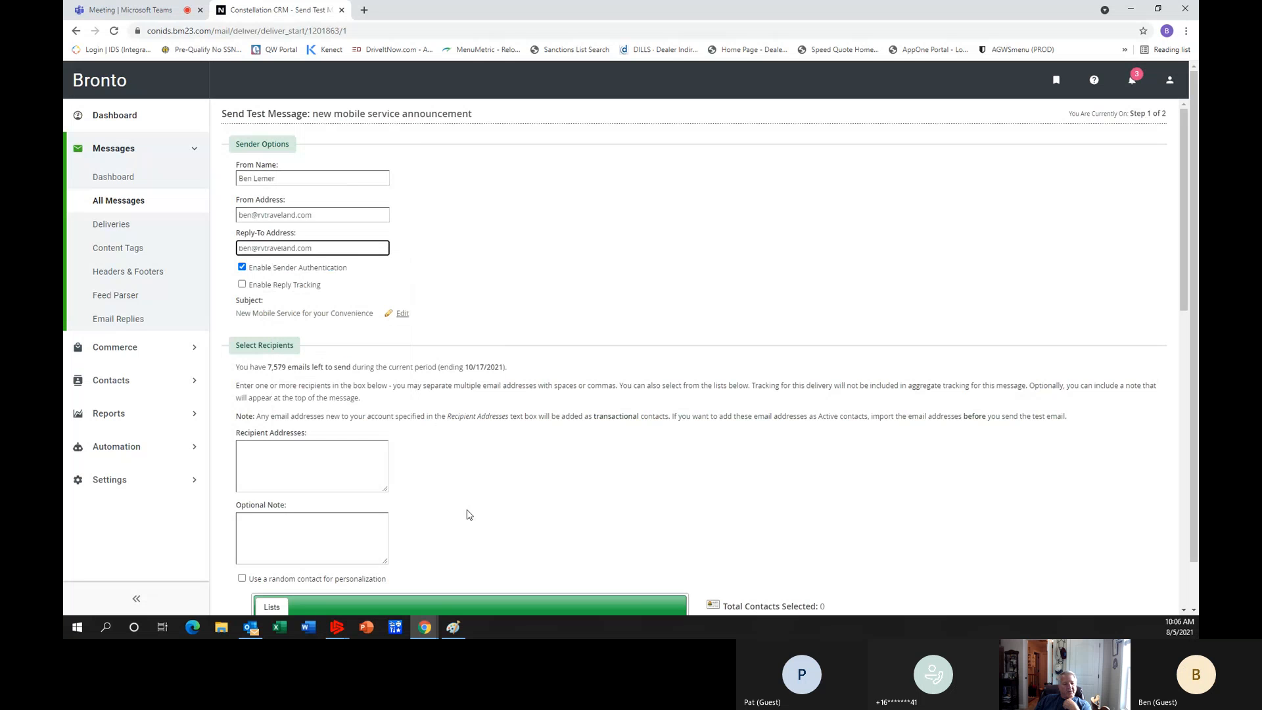
Paste the sender's e-mail into the Recipient Addresses and continue to step 2 of the test delivery.
click(284, 452)
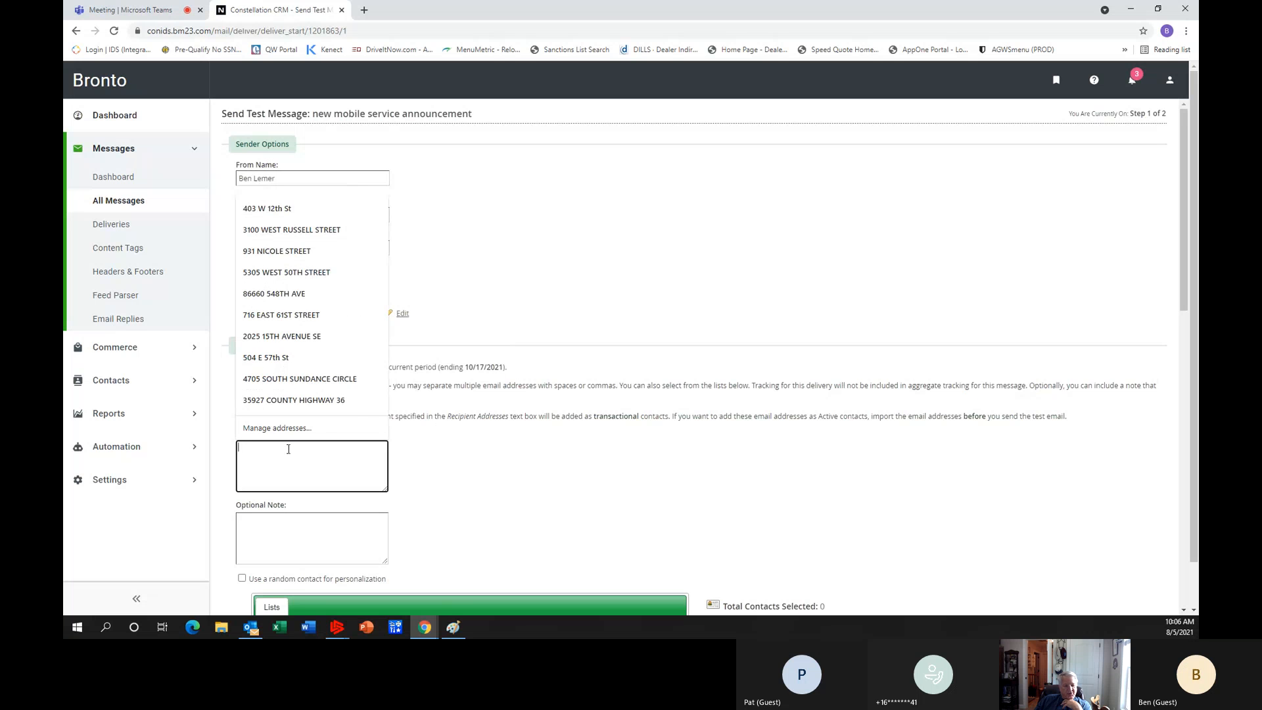
right_click(288, 449)
click(325, 359)
scroll(587, 461, down, 2)
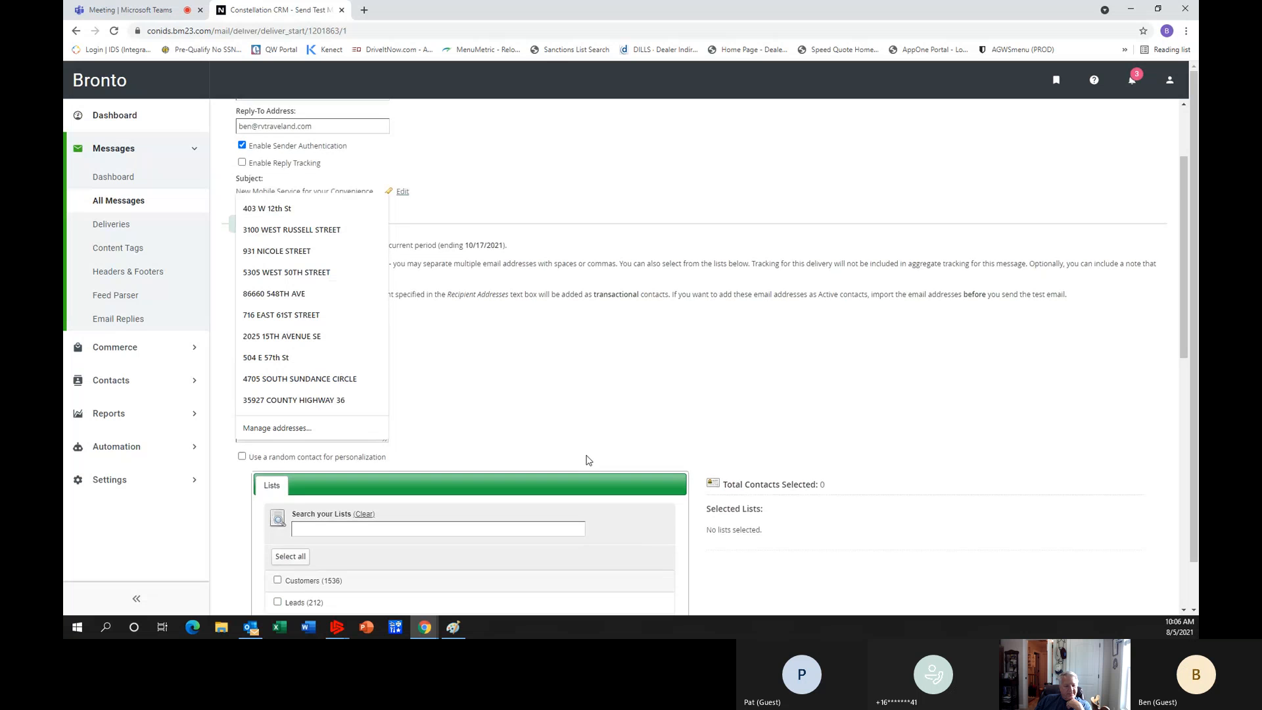
scroll(587, 460, down, 4)
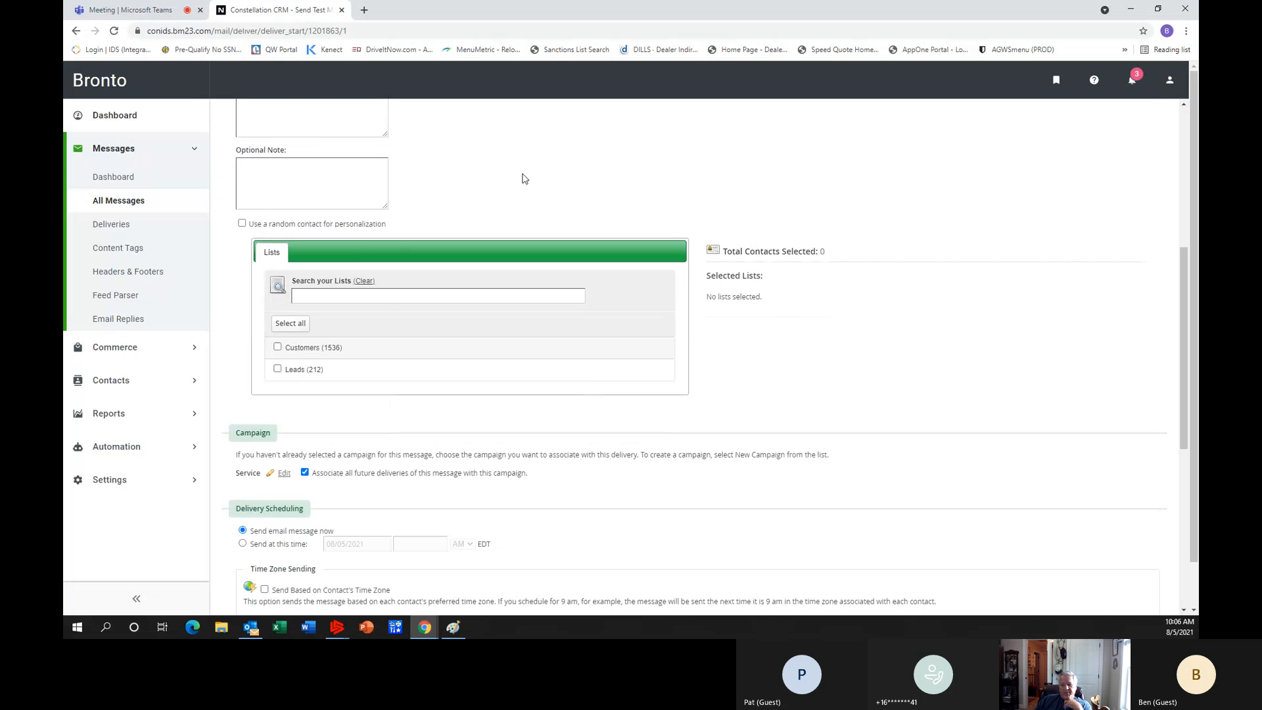
scroll(526, 454, down, 2)
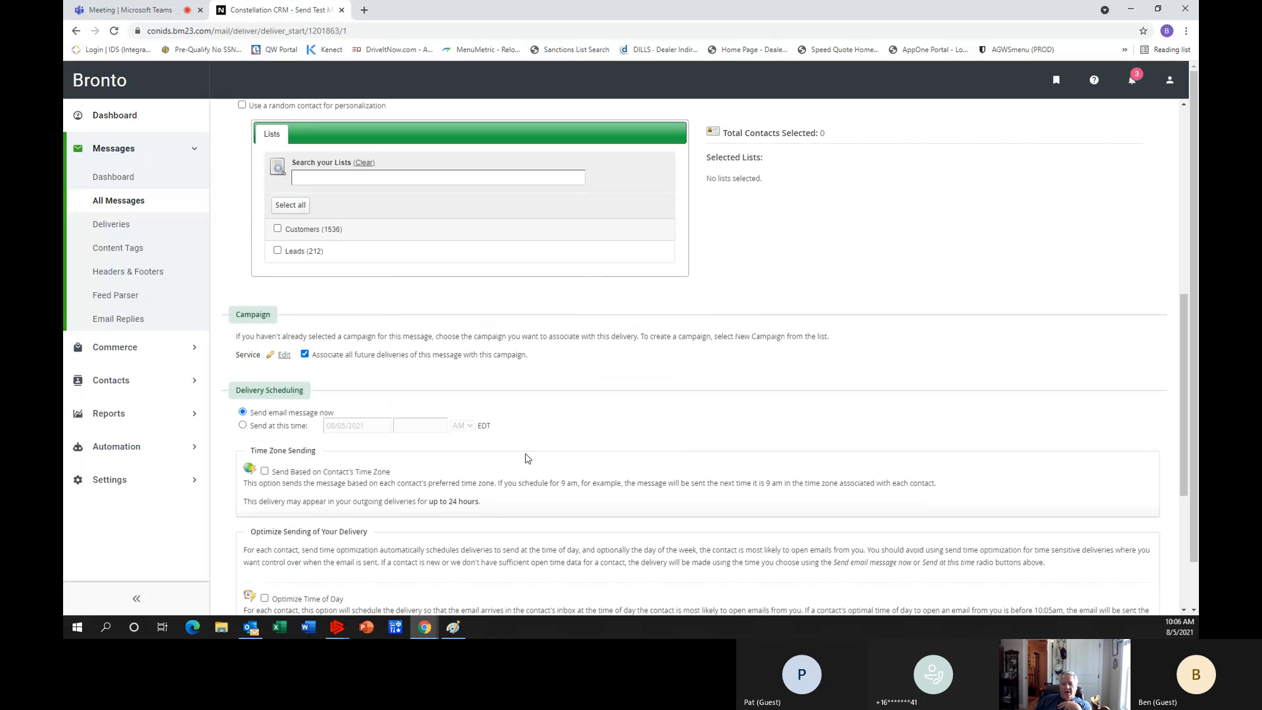
scroll(526, 458, down, 5)
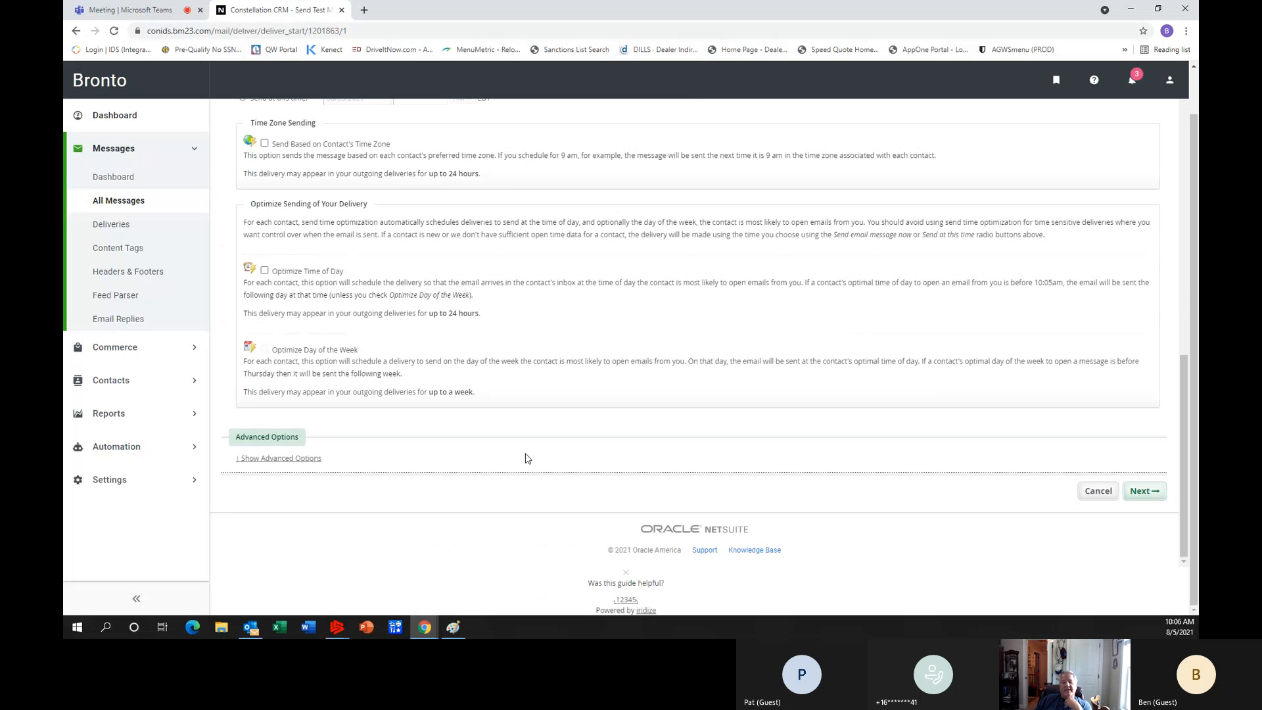
click(1142, 495)
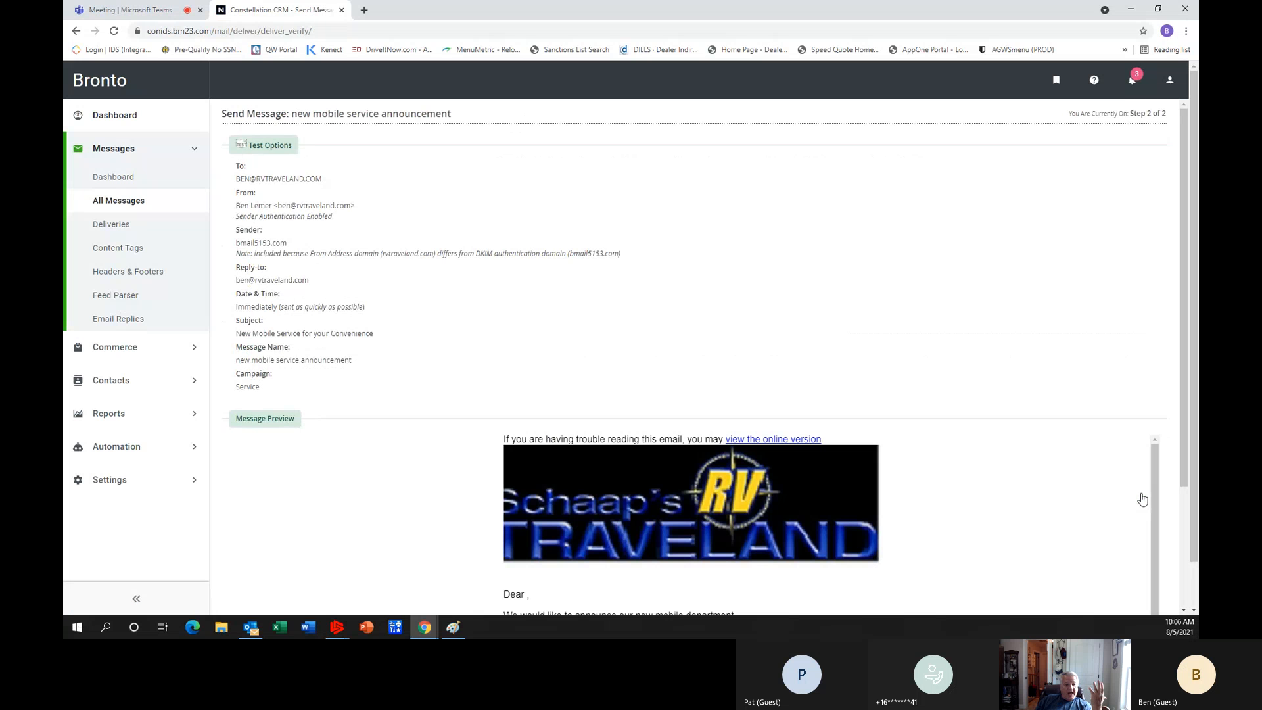
Review the test options and message preview, and send the test delivery.
scroll(672, 374, down, 2)
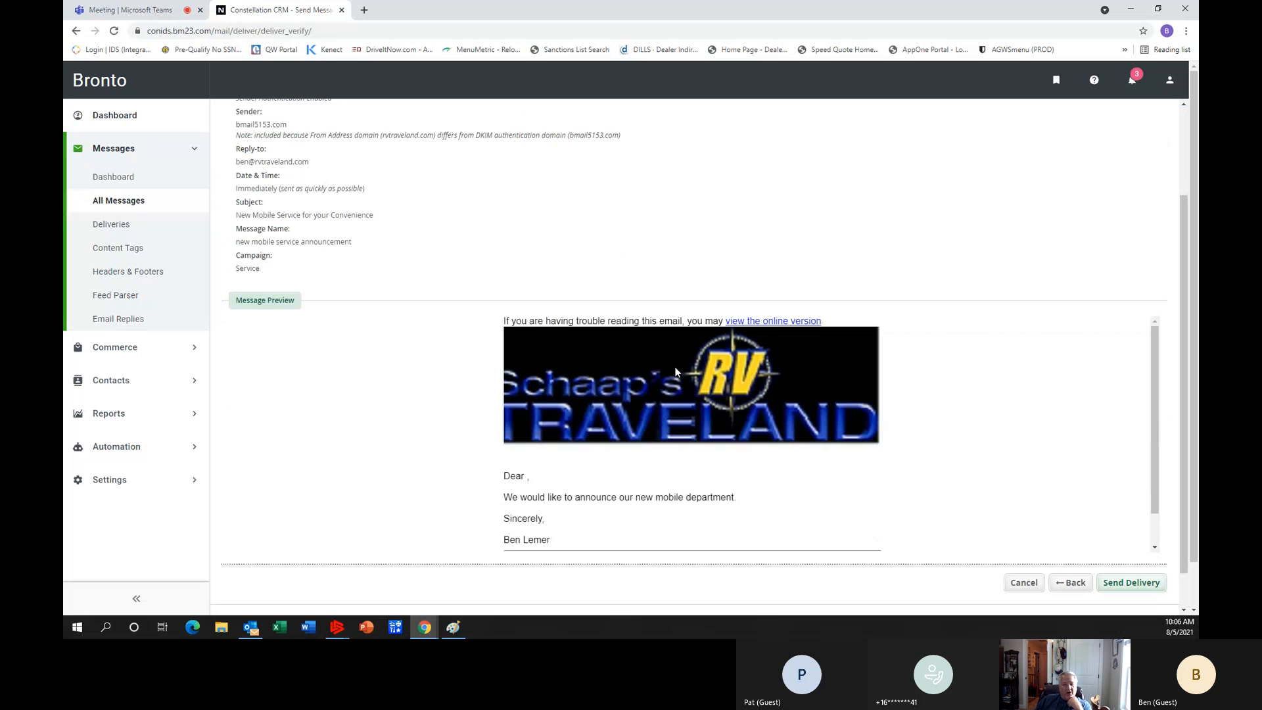
scroll(676, 367, down, 1)
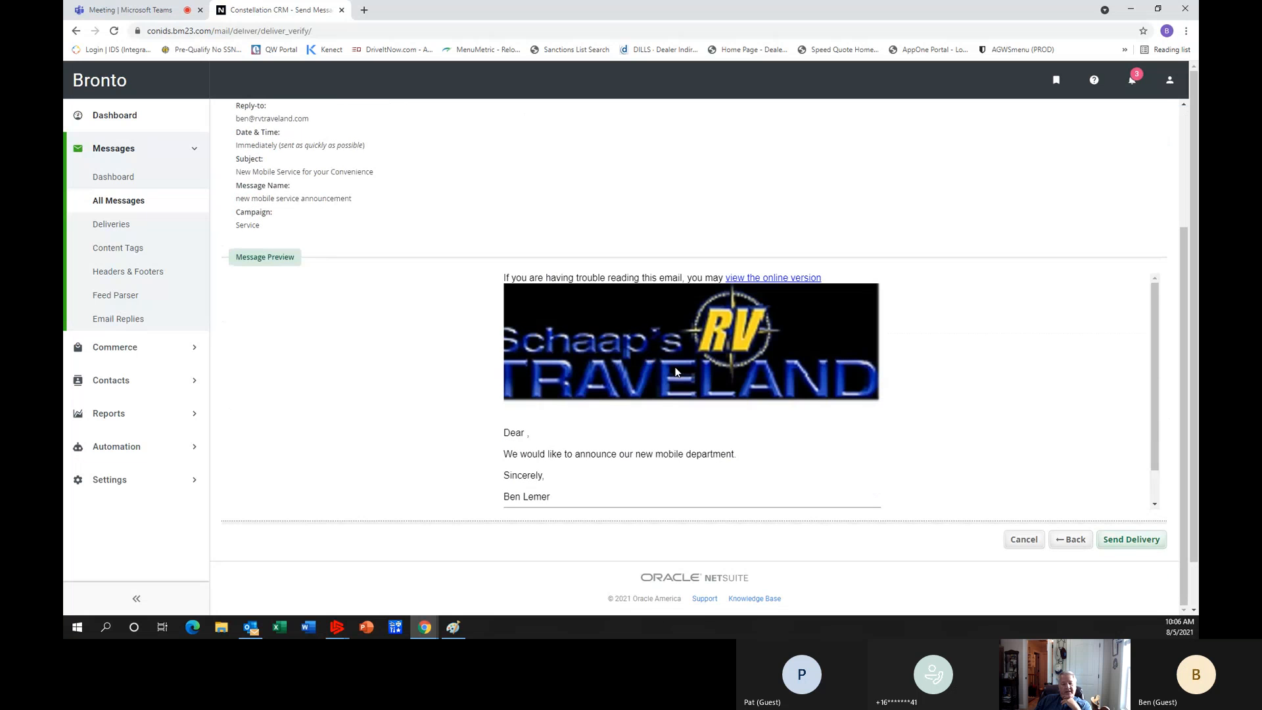
click(1135, 542)
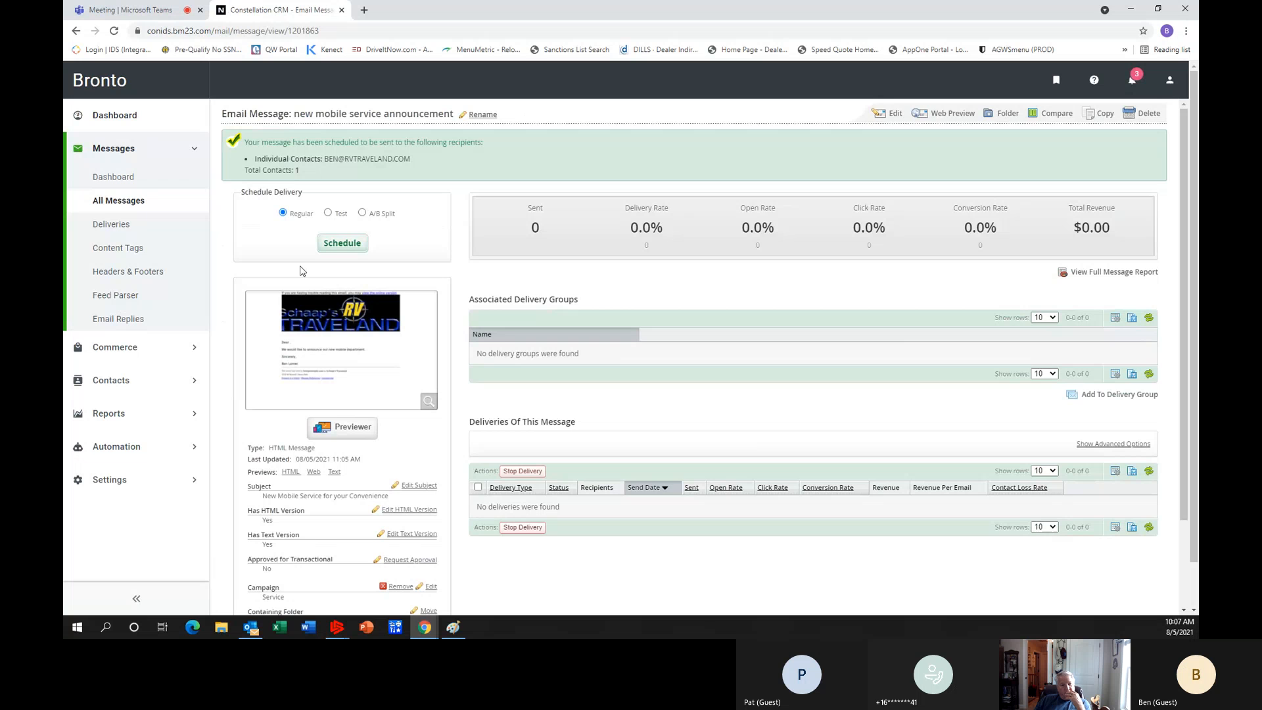
Start a regular delivery of the message to the segment "Customers who have had service at one time" and review the delivery scheduling options.
click(336, 243)
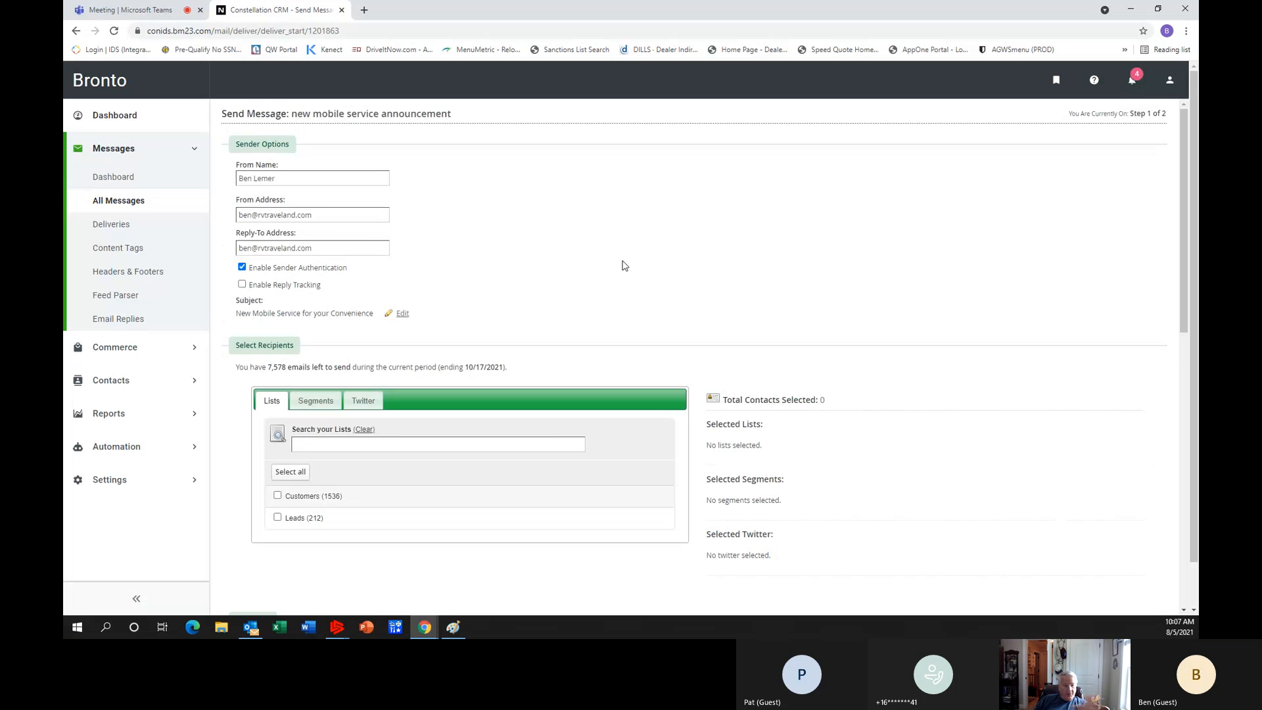
scroll(625, 265, down, 1)
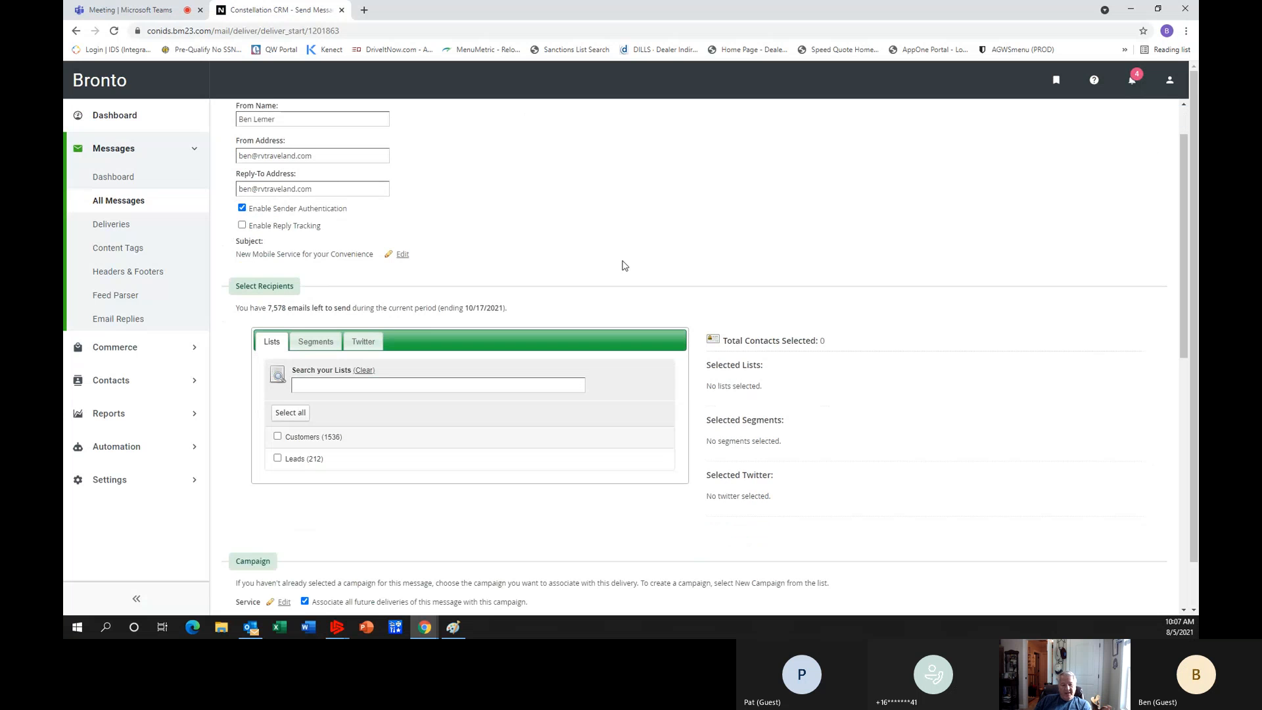
scroll(624, 265, up, 1)
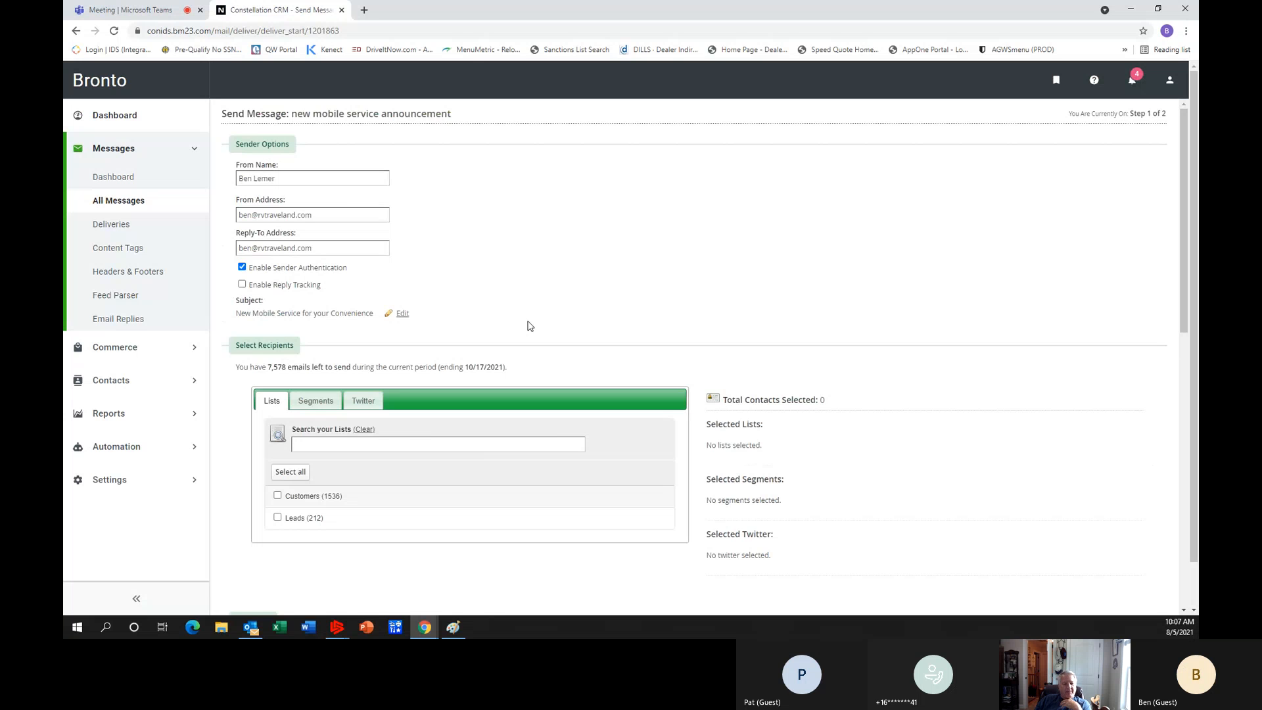
click(315, 400)
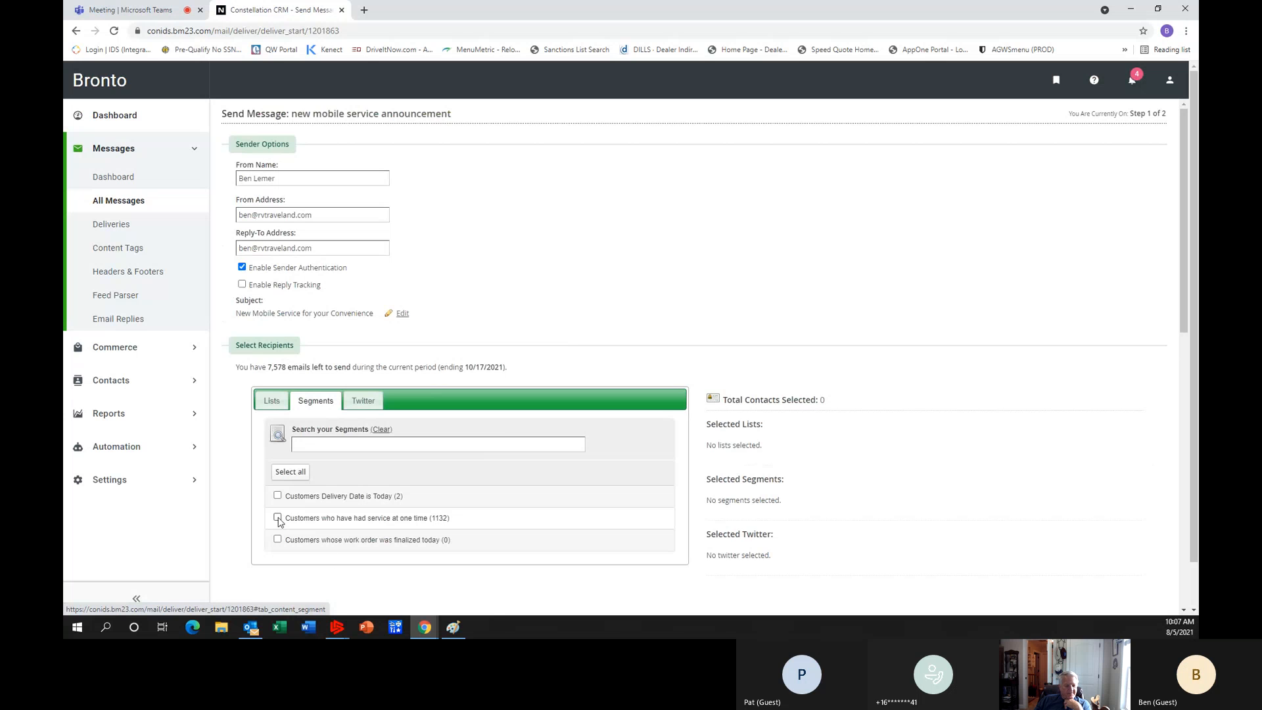
click(278, 518)
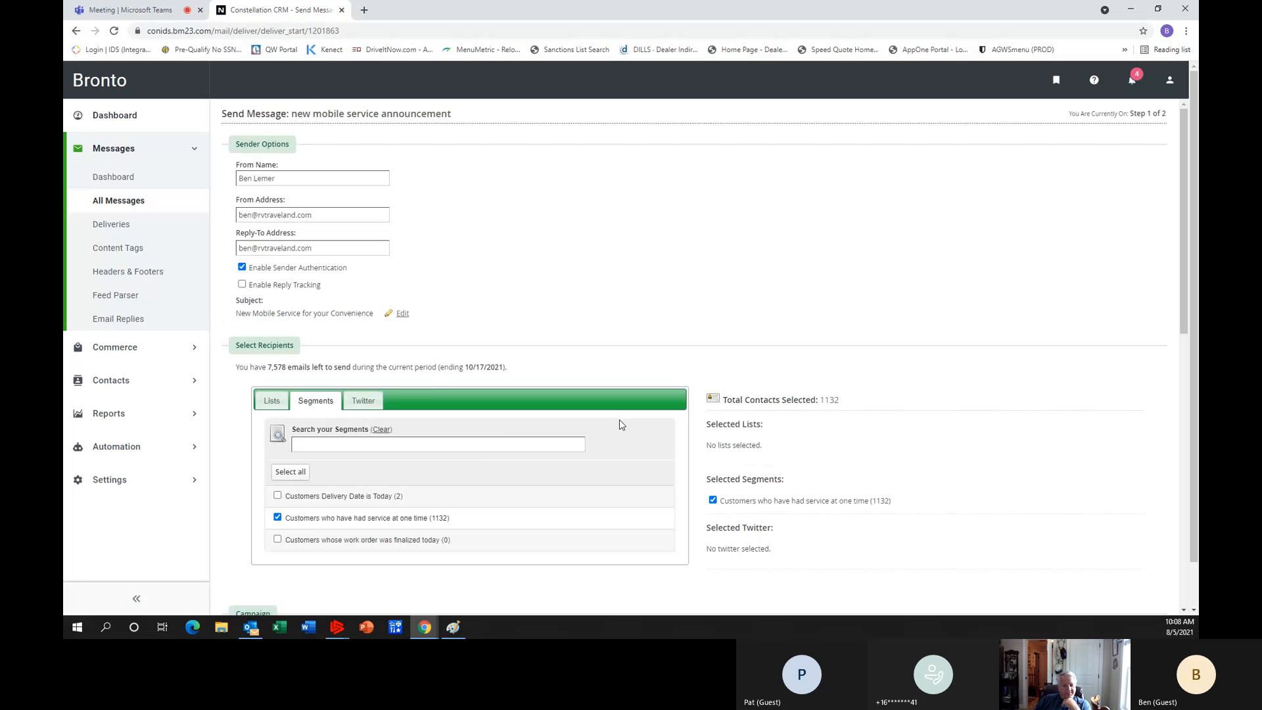
drag(1182, 321, 1193, 608)
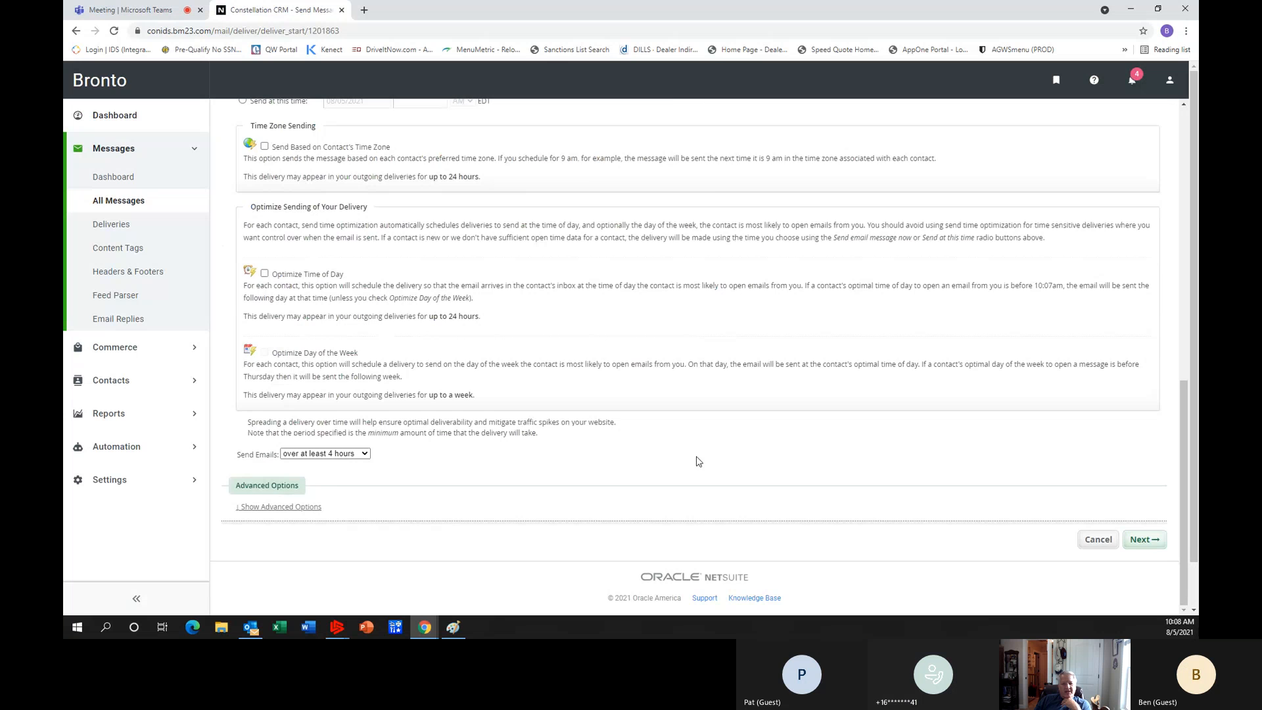
scroll(698, 462, up, 3)
scroll(698, 462, up, 1)
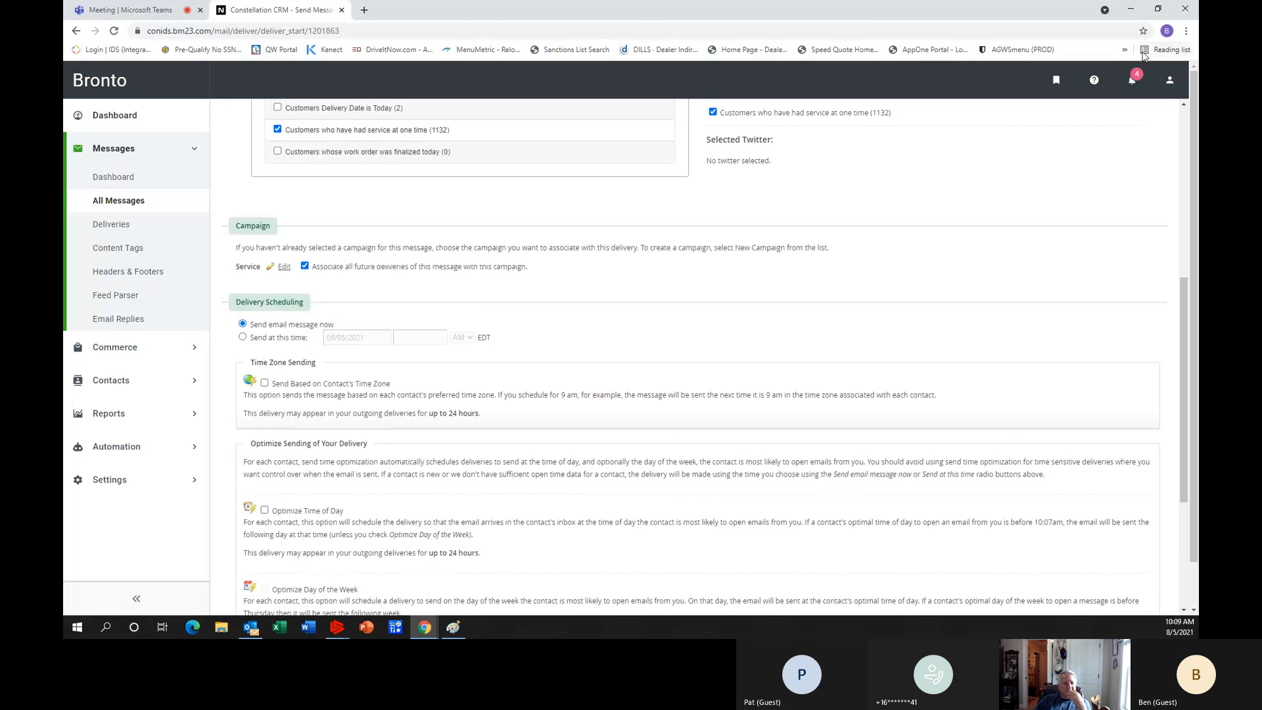
Search Google in a separate browser tab for "best time to send mass emails", read the featured answer, and return to the delivery setup.
click(365, 11)
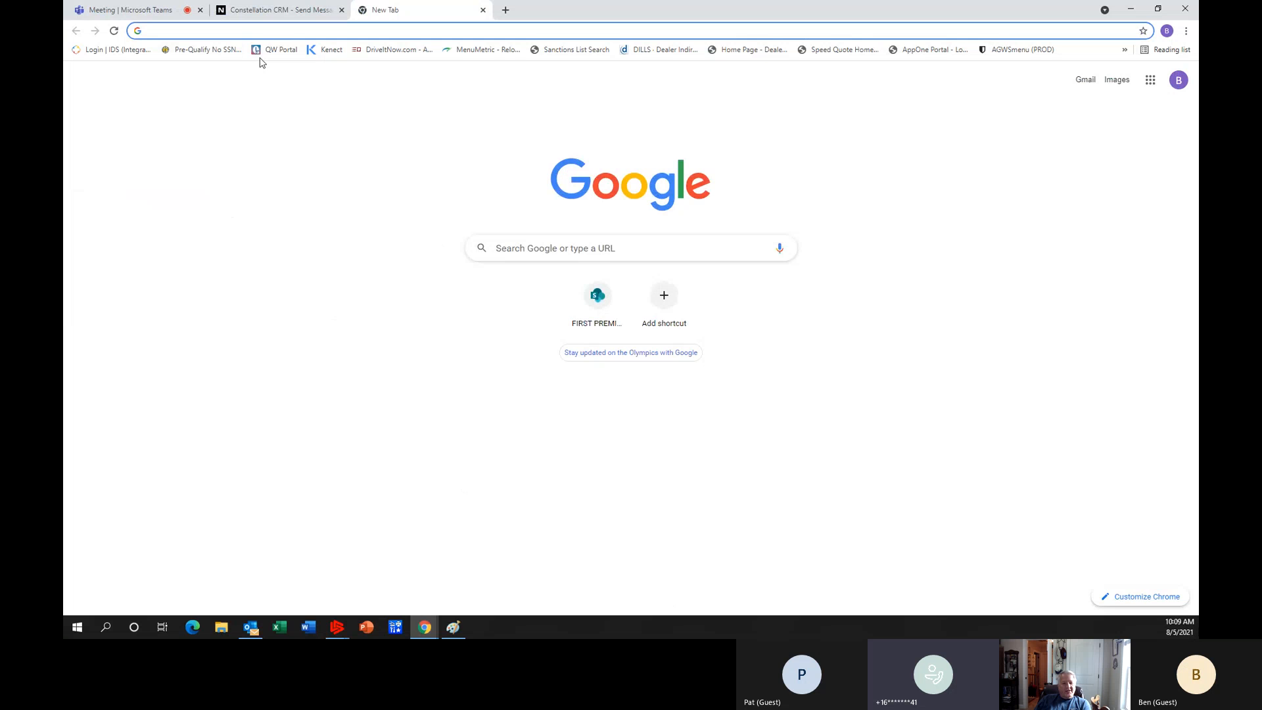
click(240, 30)
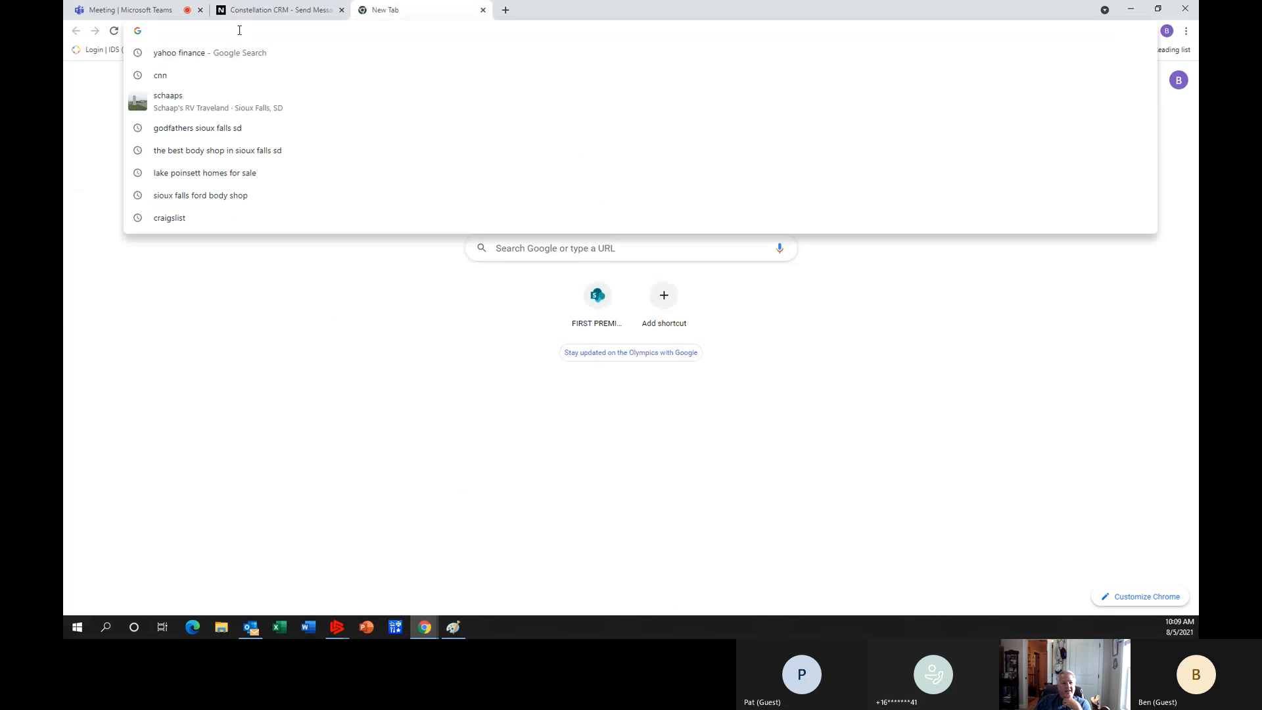
text(best t)
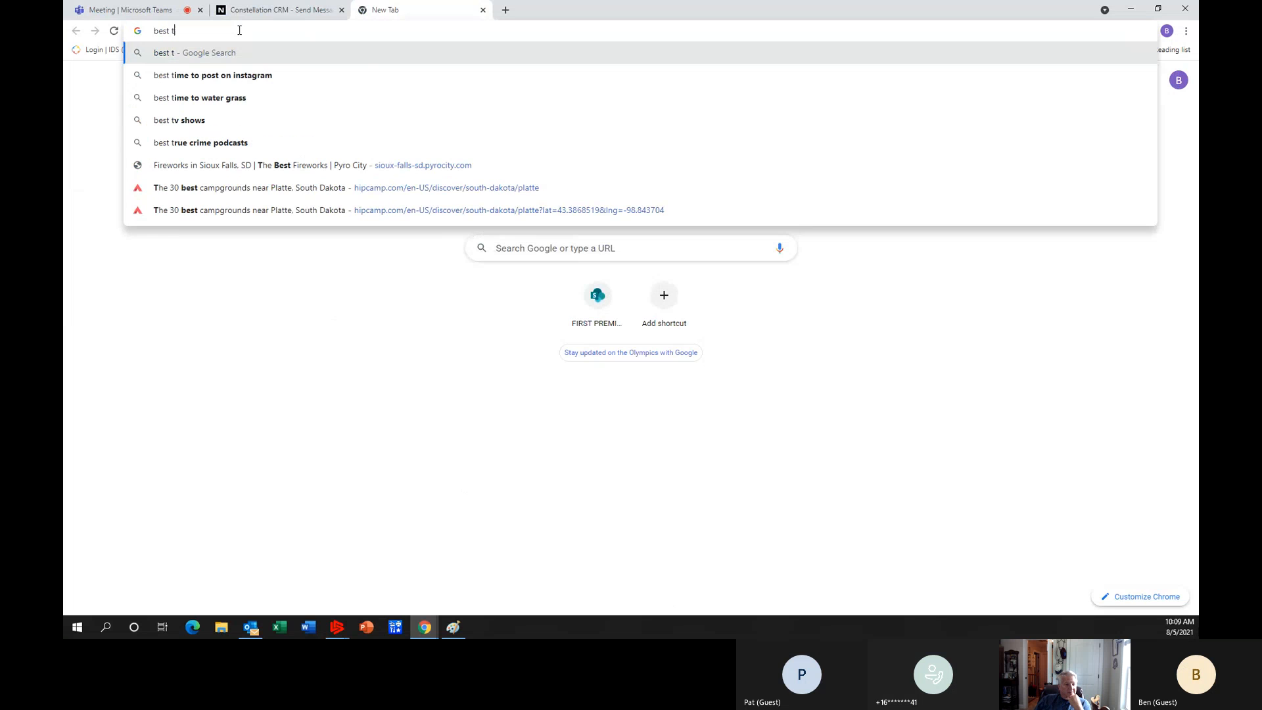
text(ime to )
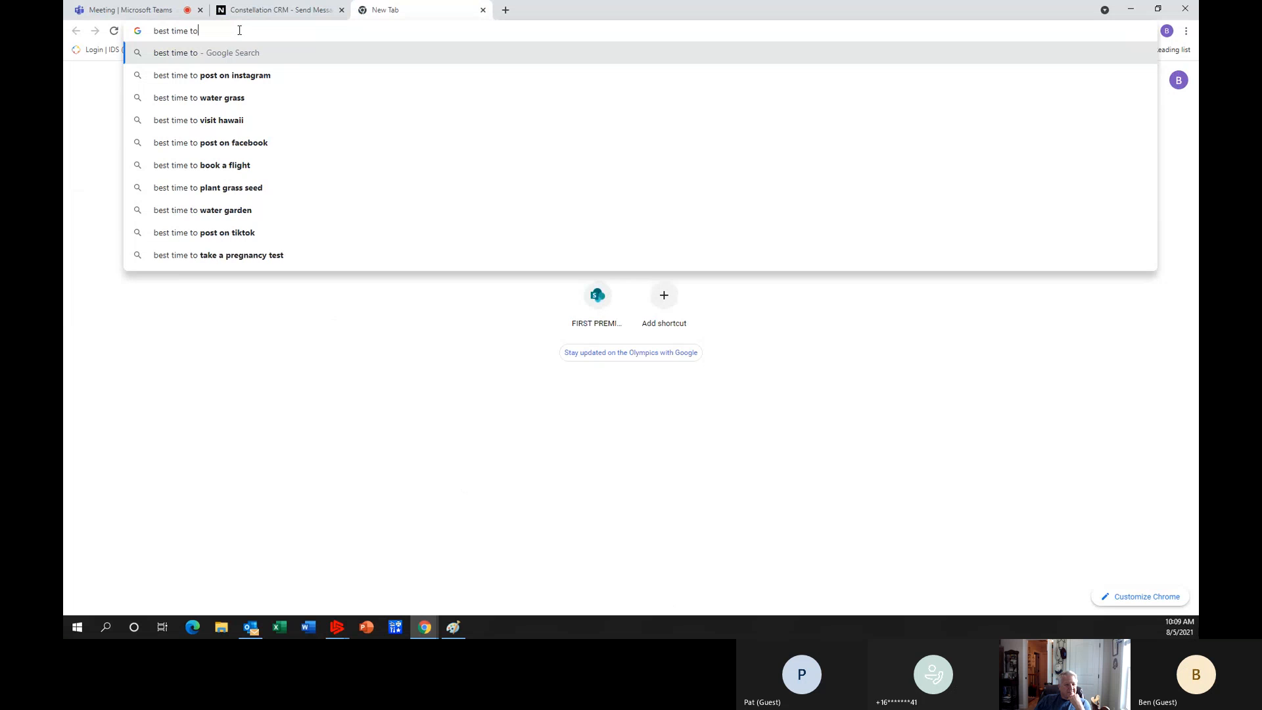
text(send )
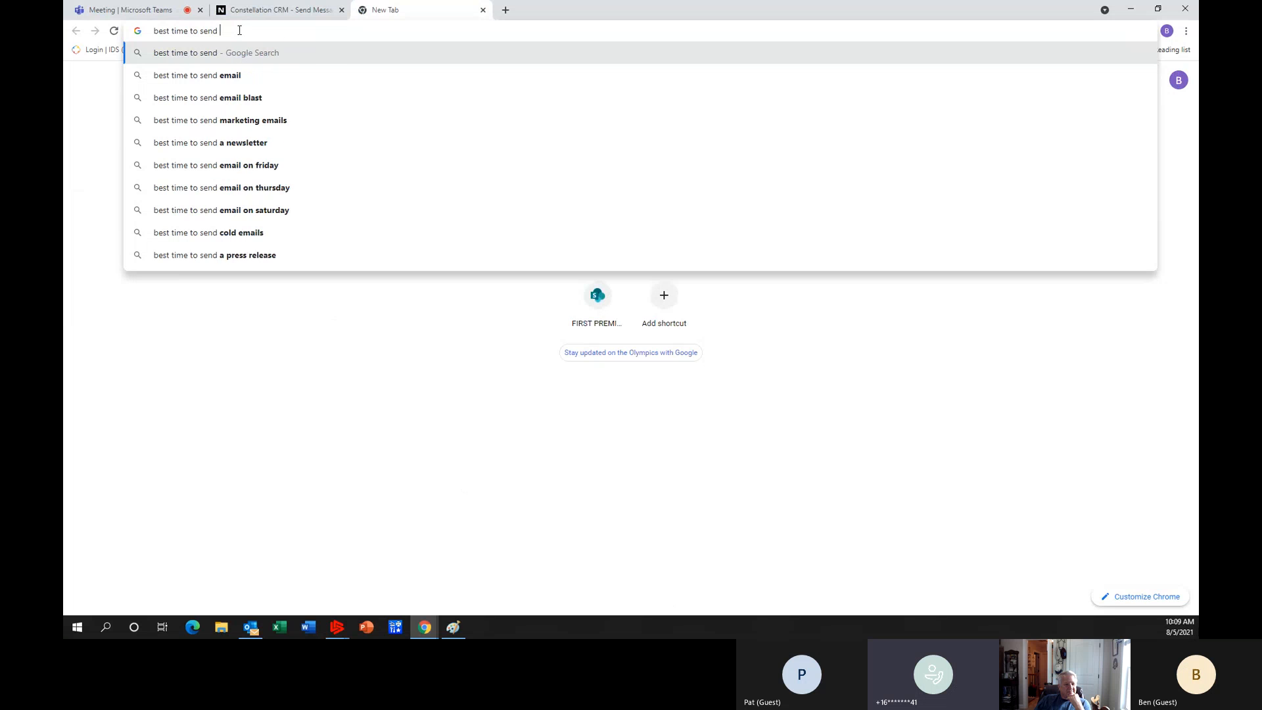
text(mass email)
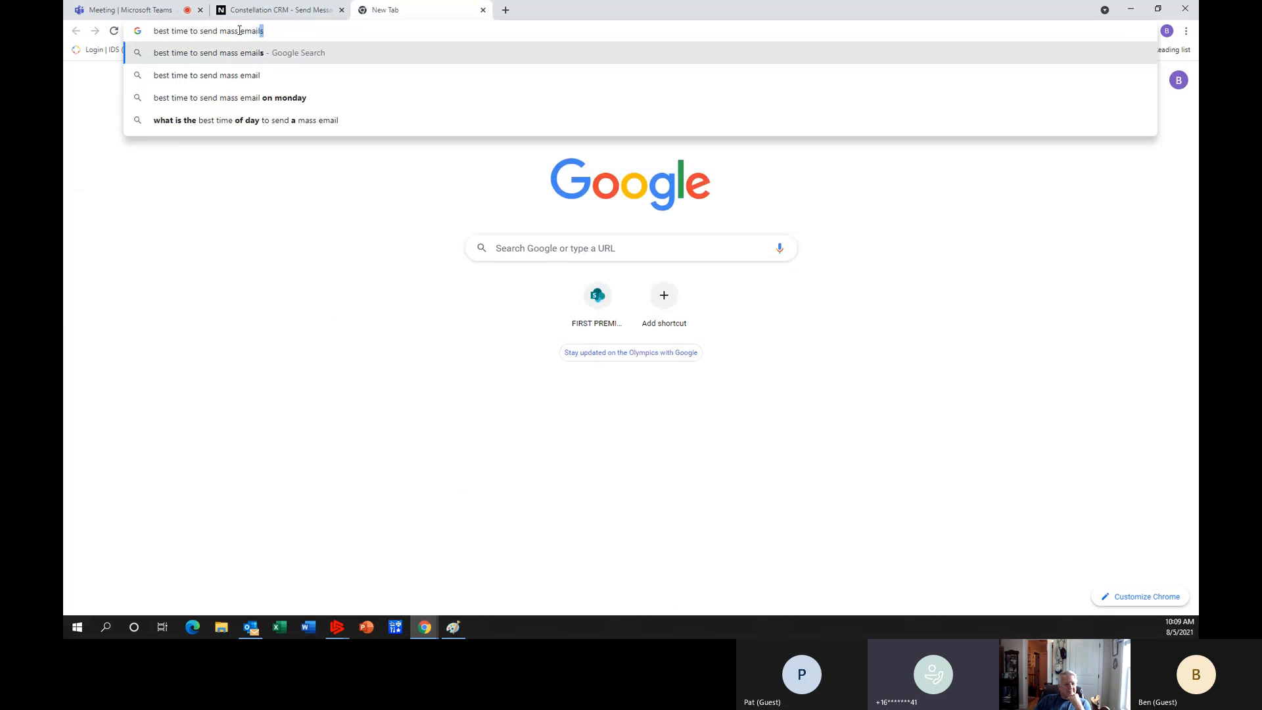
key(Return)
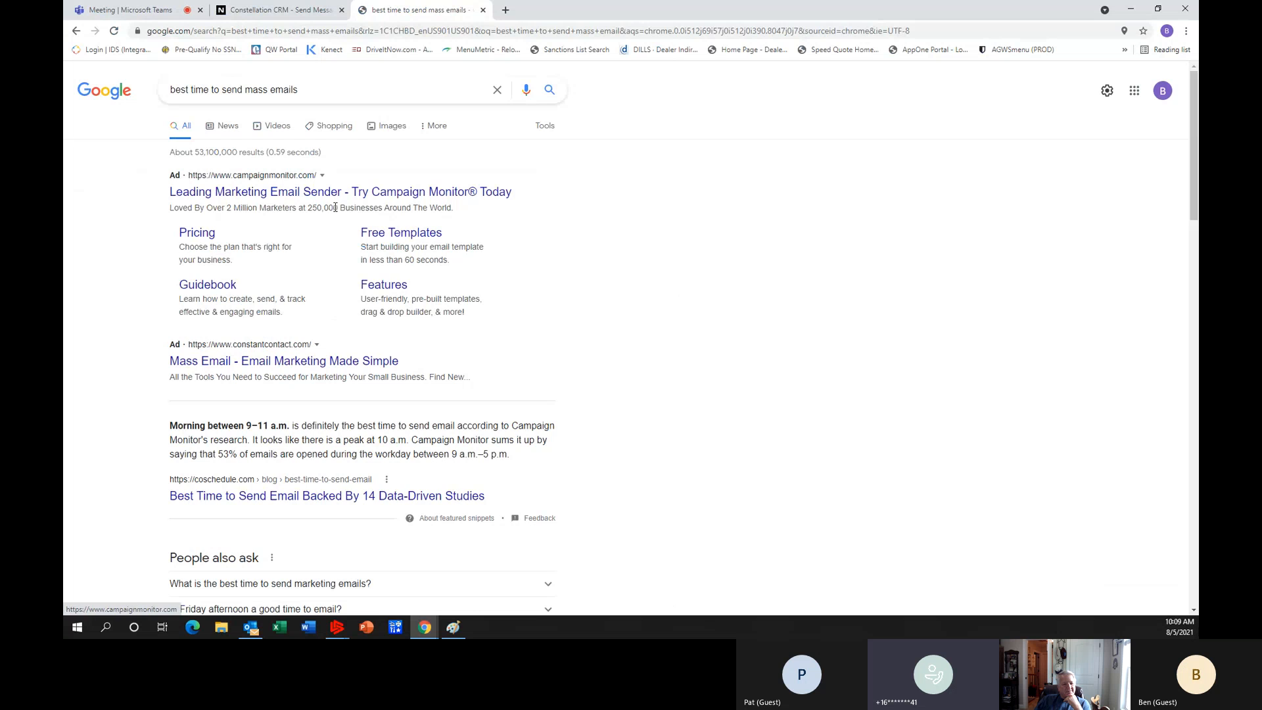
scroll(260, 327, down, 2)
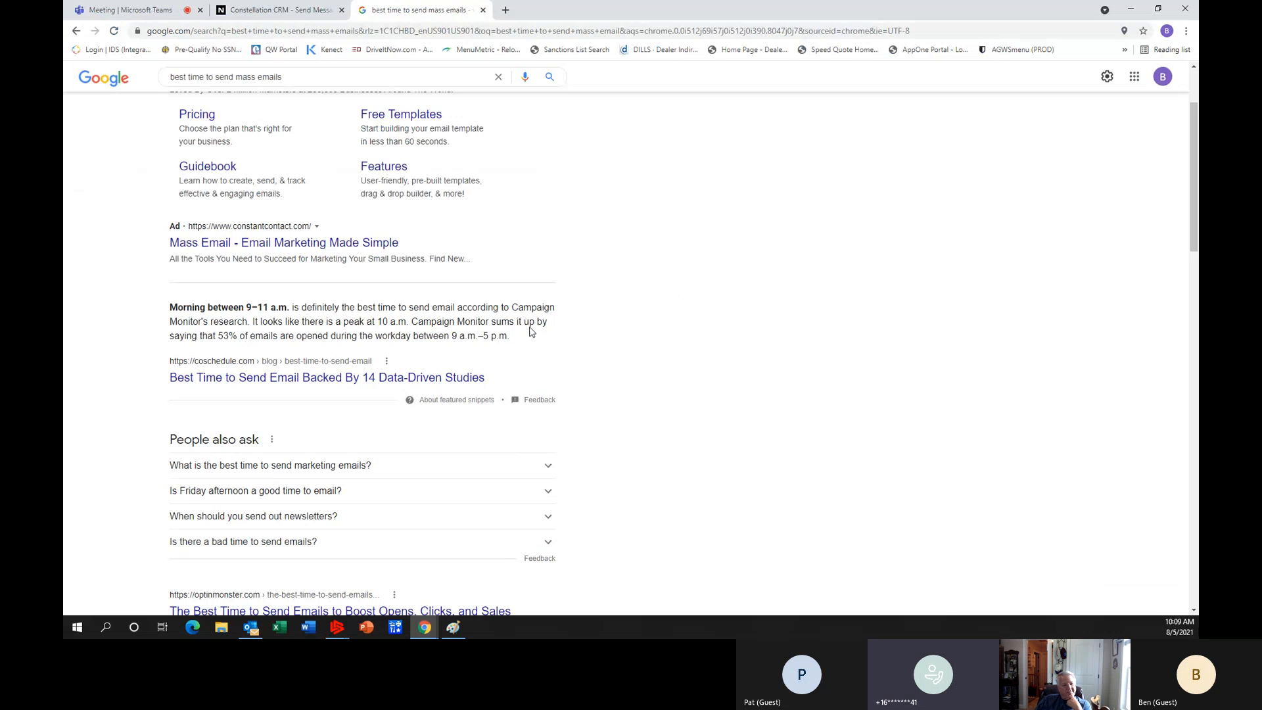
click(483, 10)
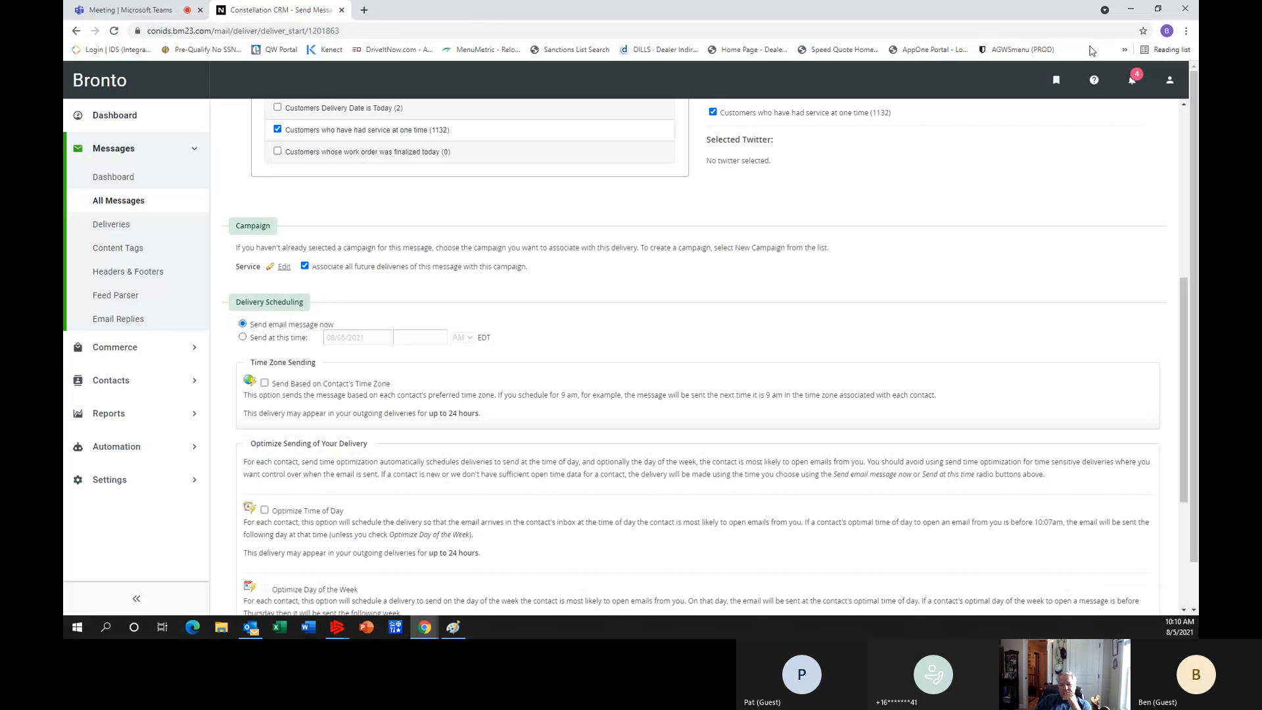
Keep the current delivery scheduling options, continue to the delivery verification page, and review the delivery details and message preview.
drag(1185, 301, 1188, 464)
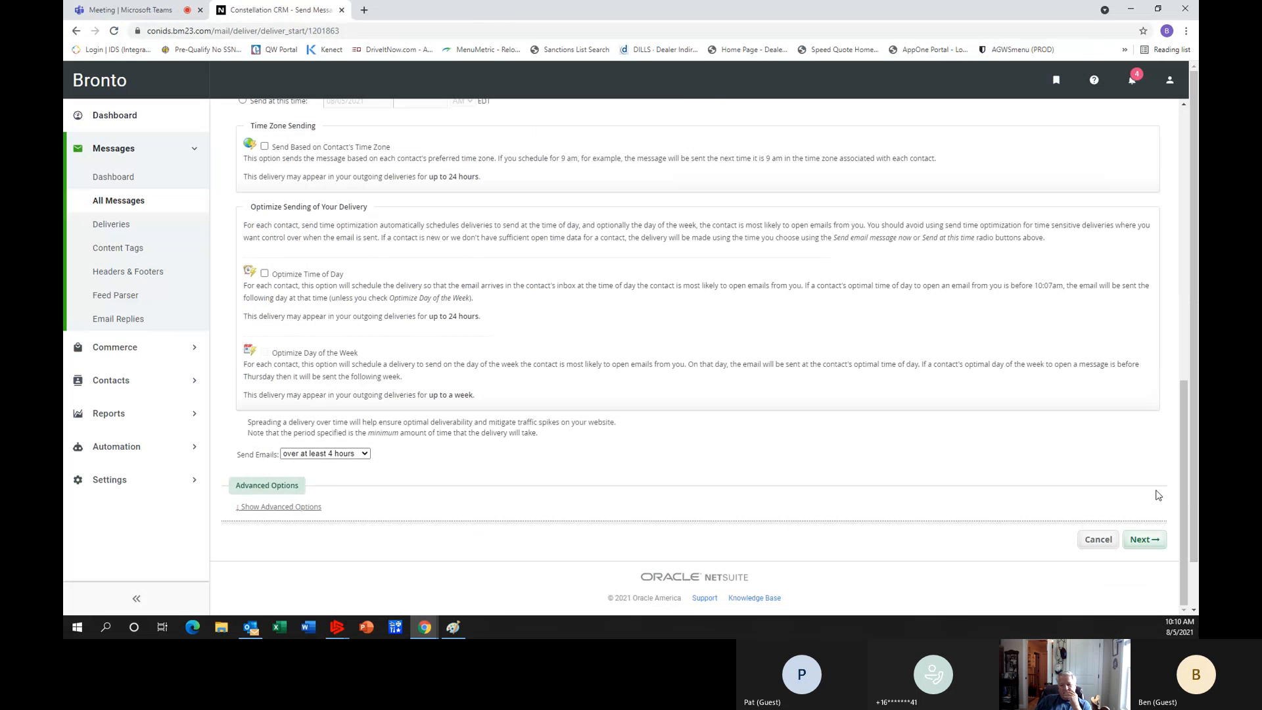
click(1153, 544)
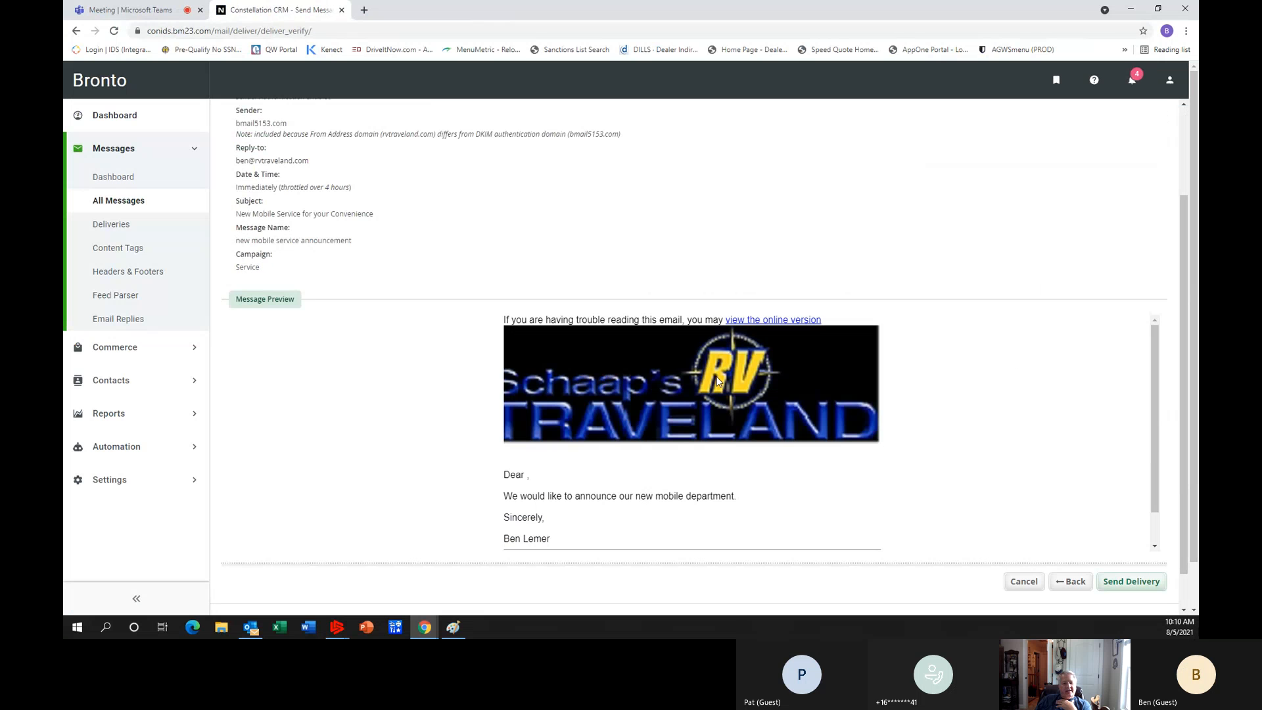
scroll(717, 381, down, 1)
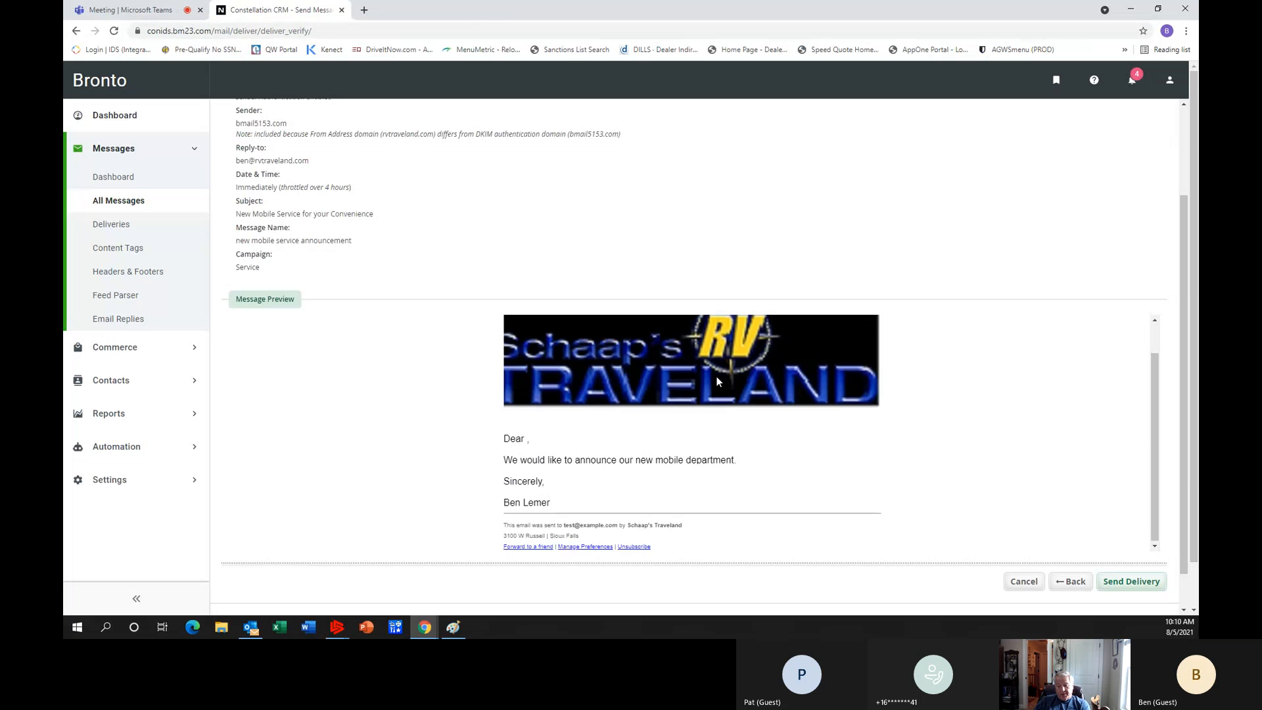
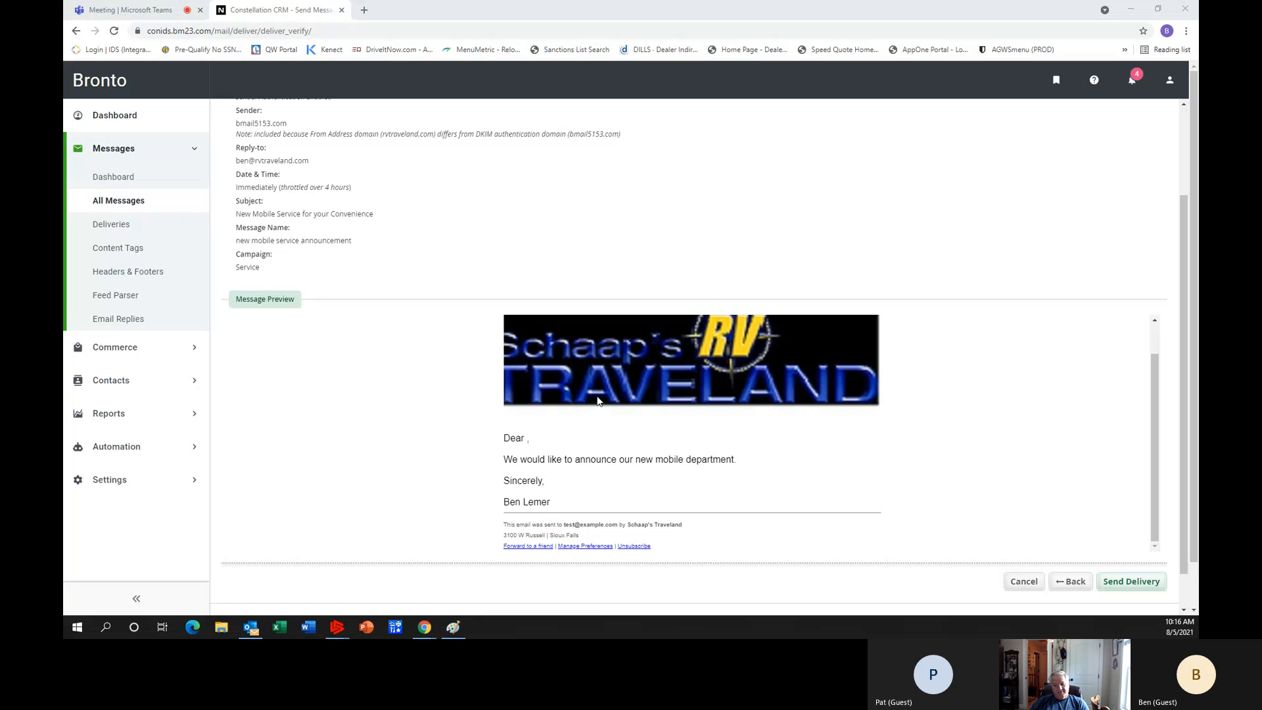
Cancel the regular delivery and start a test delivery of the new mobile service announcement instead.
click(1029, 584)
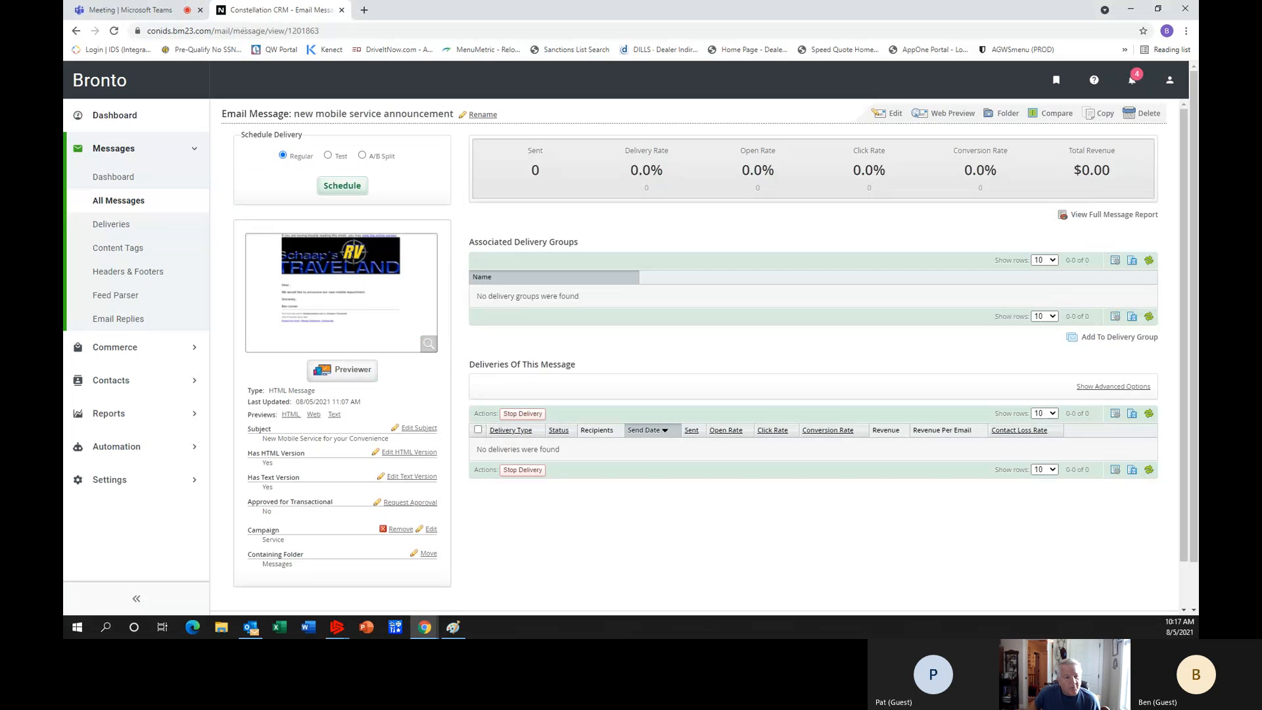
key(alt+Tab)
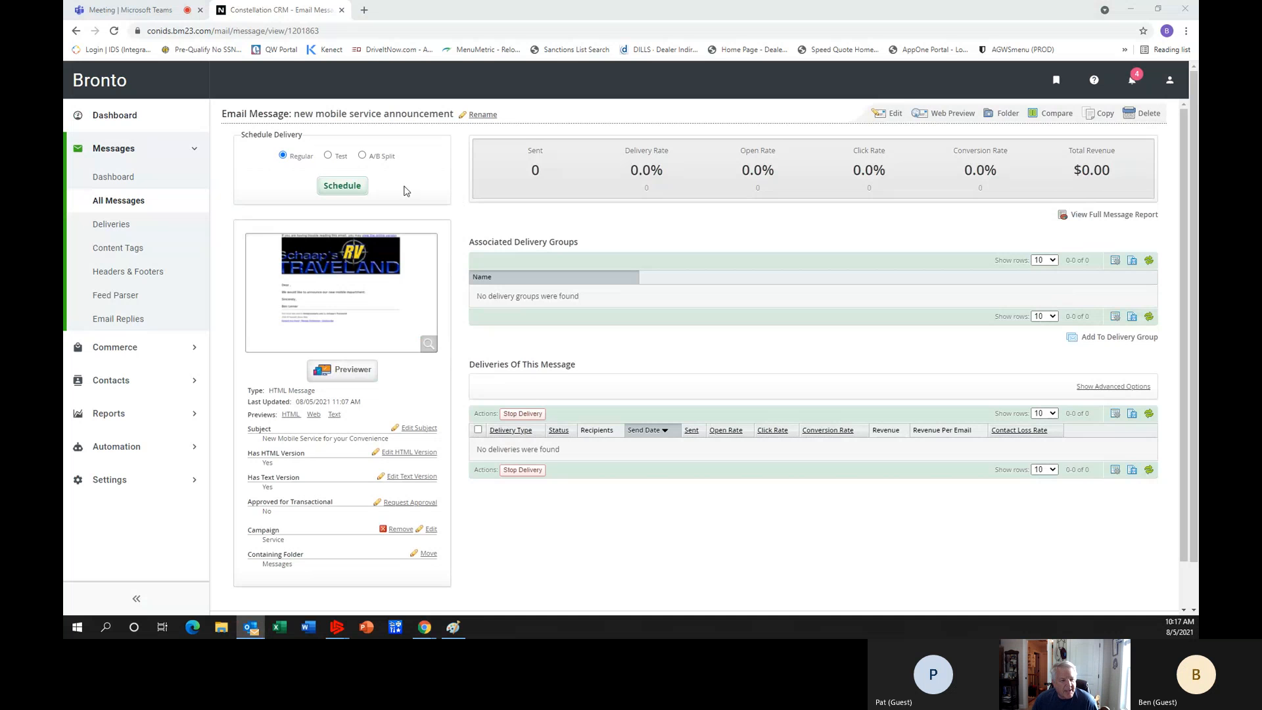
click(329, 158)
click(345, 189)
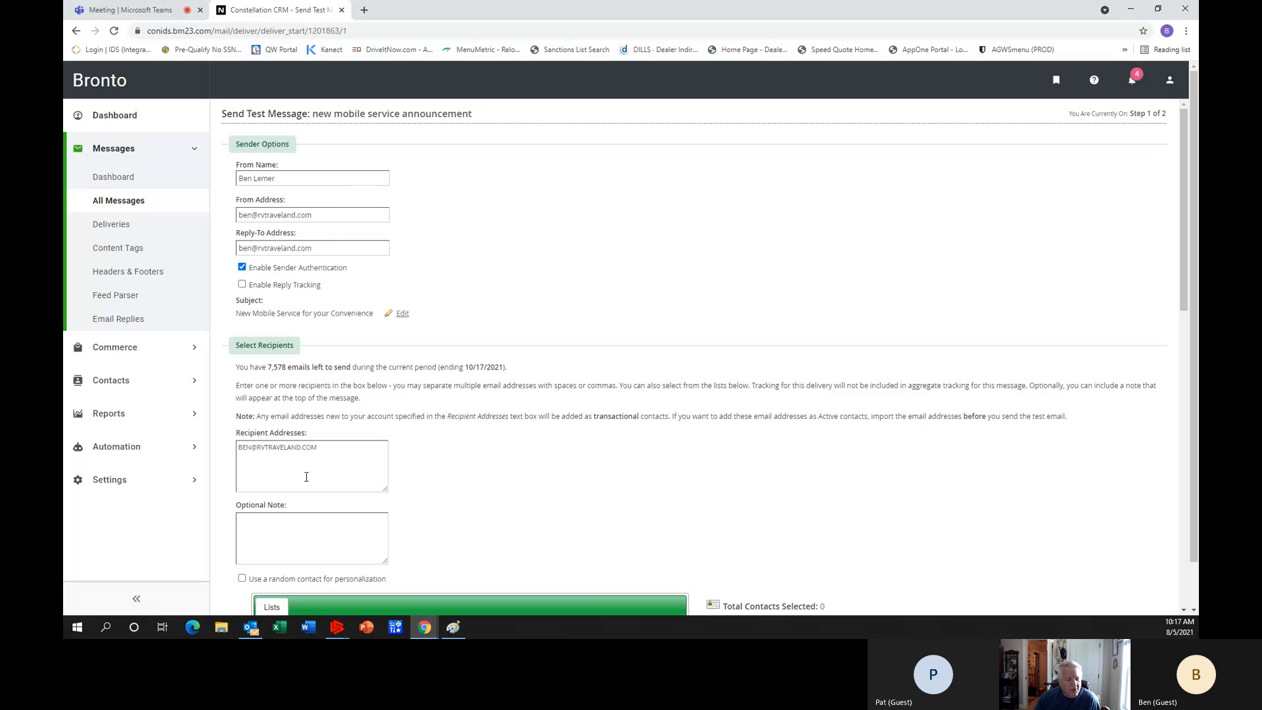
Add a second recipient's e-mail address to the test delivery, keep immediate sending, and continue to the verification page.
click(289, 460)
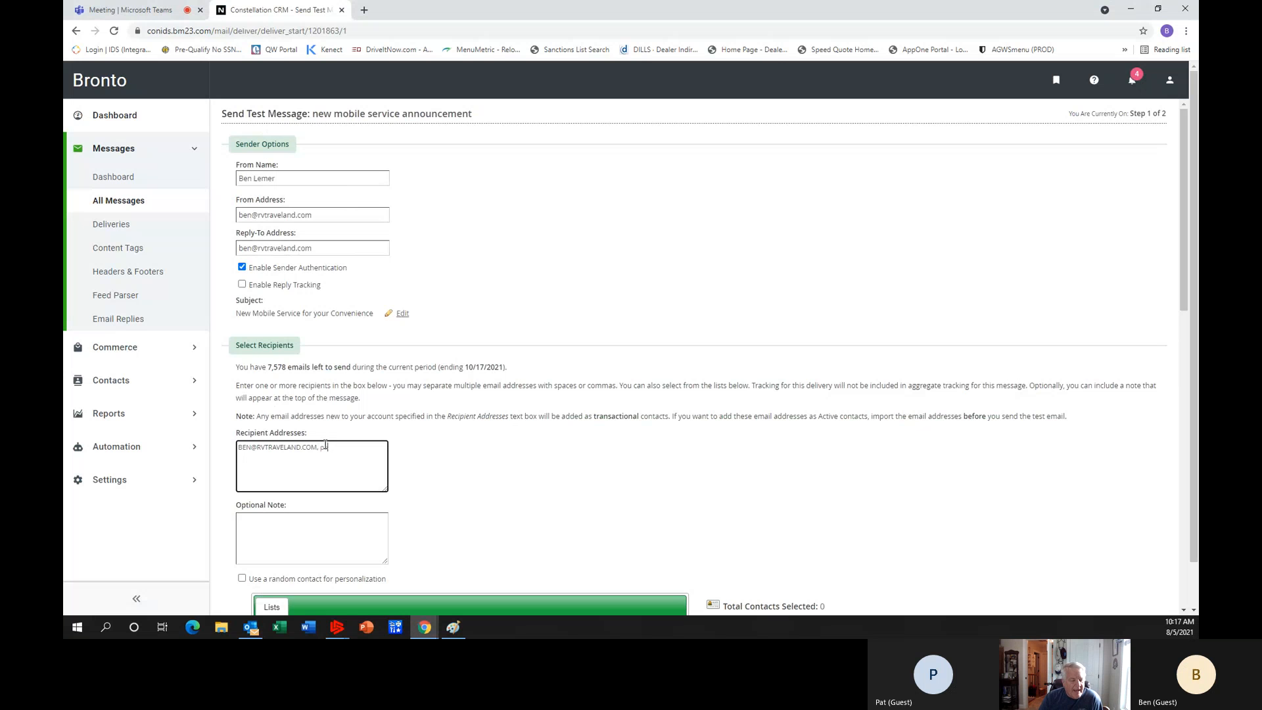
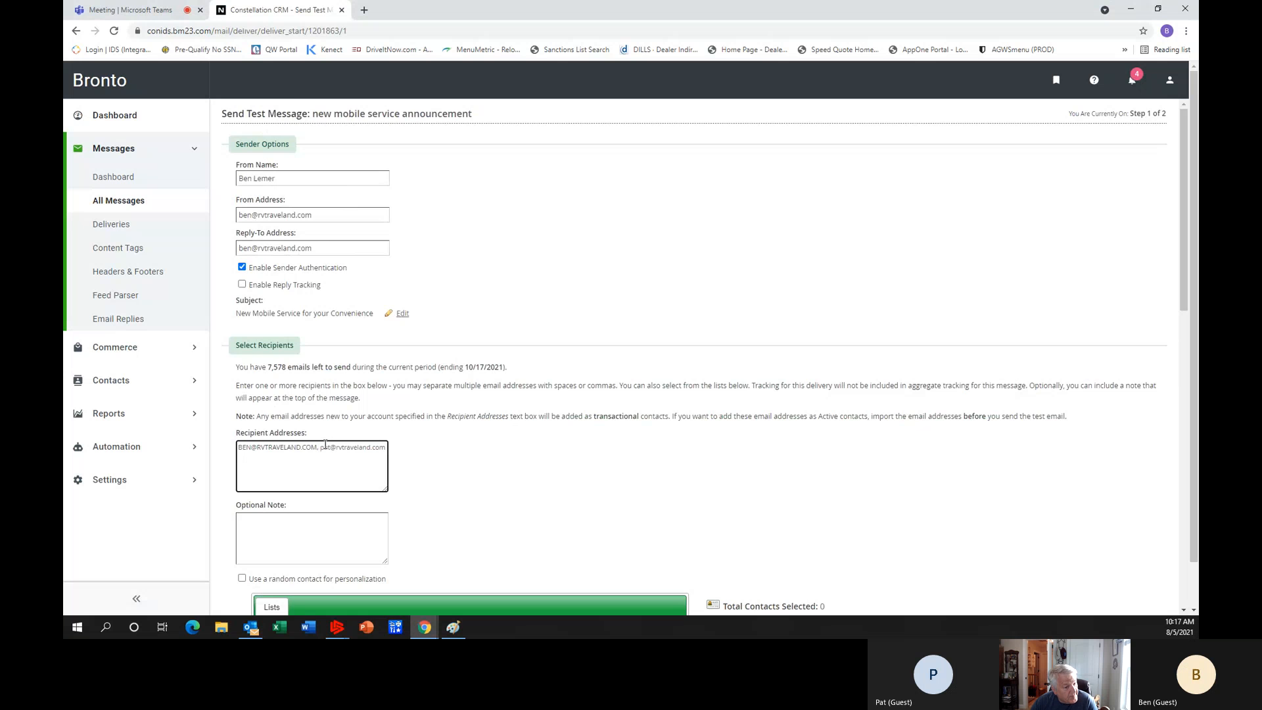
scroll(507, 501, down, 3)
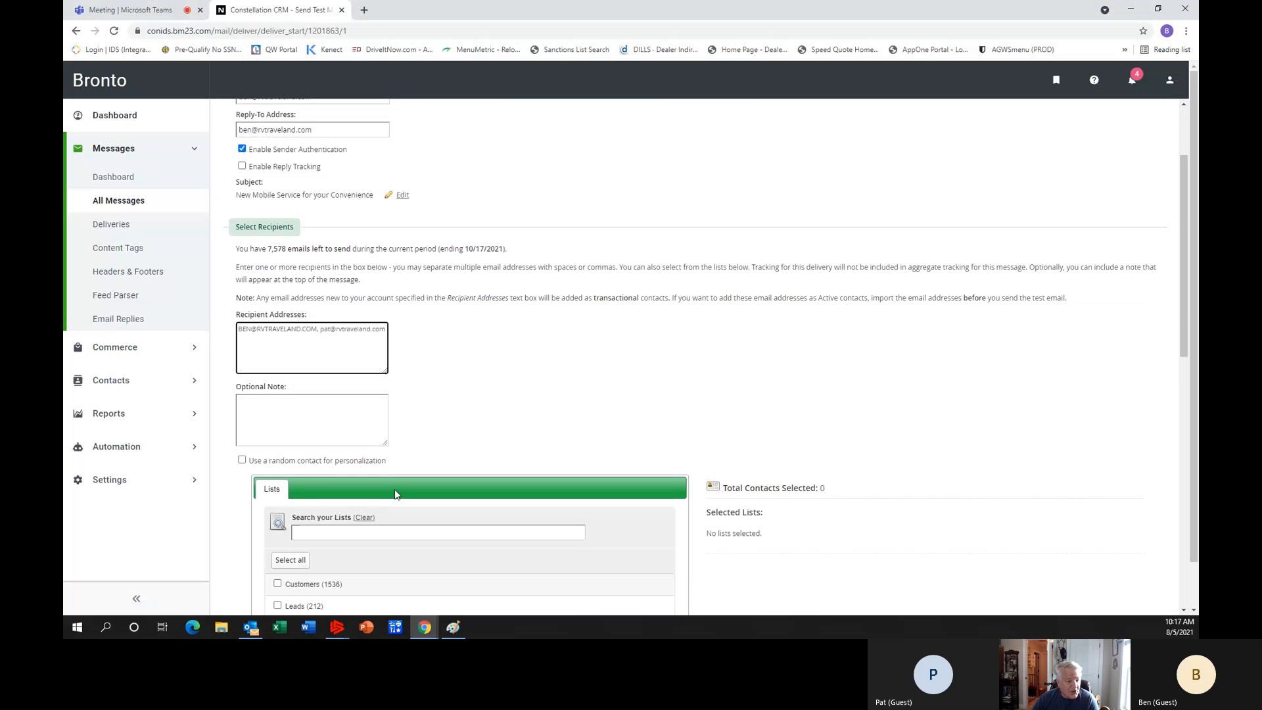
scroll(754, 436, down, 10)
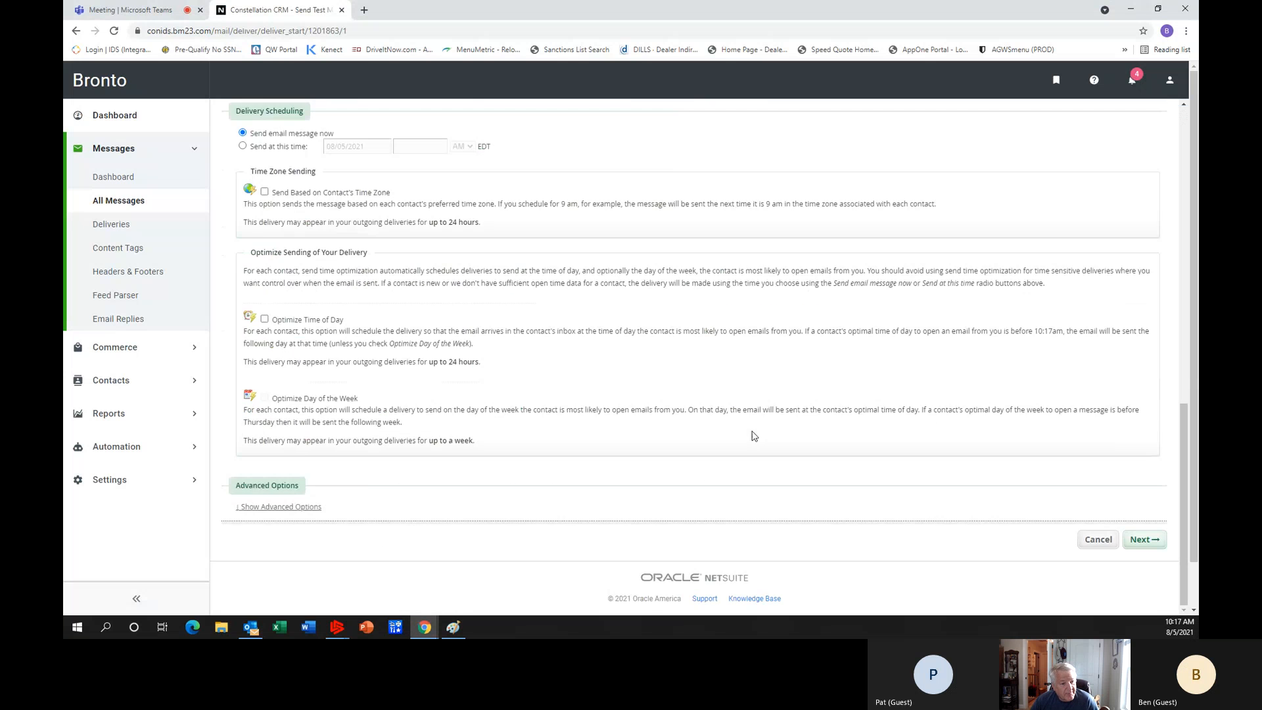
scroll(754, 436, up, 3)
scroll(754, 436, up, 8)
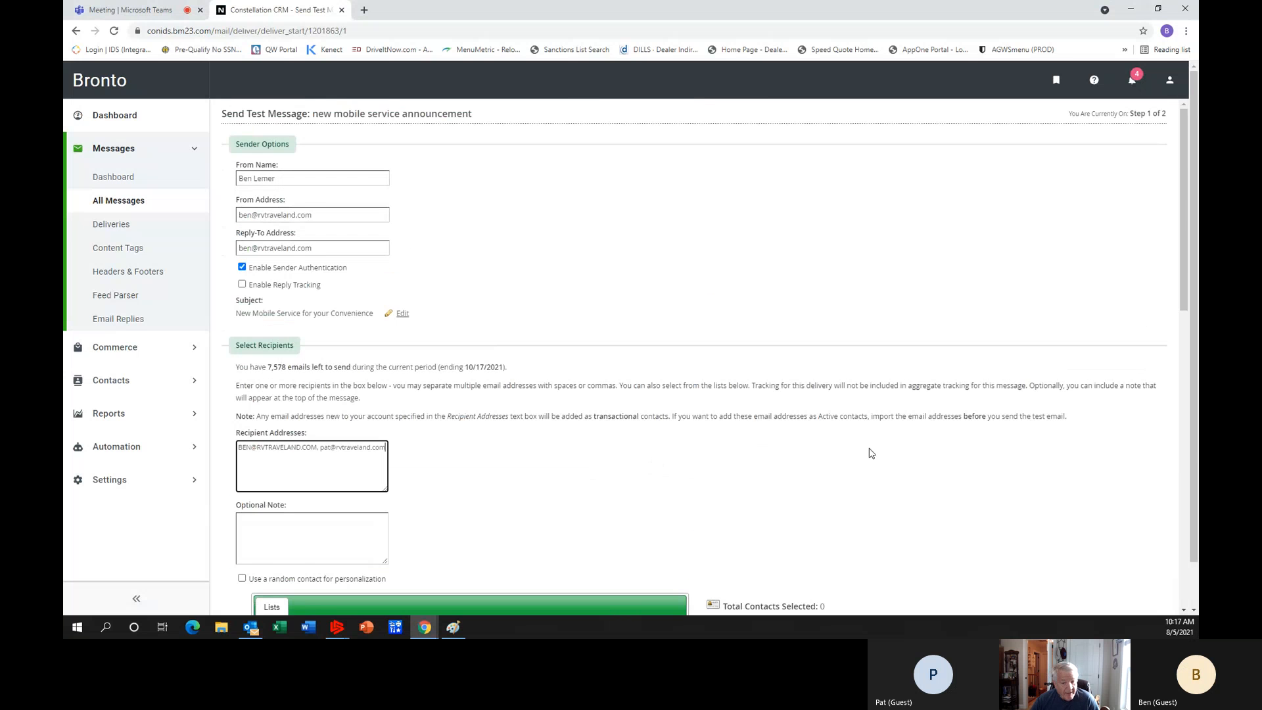
scroll(868, 454, down, 10)
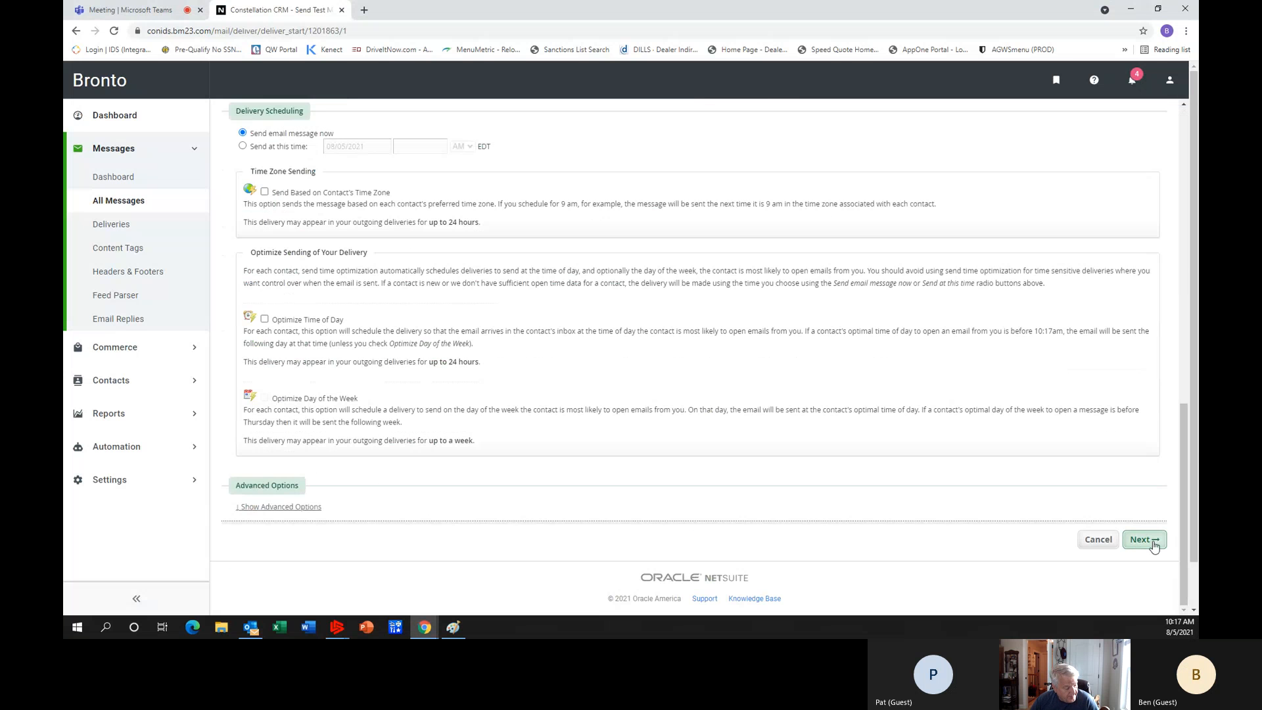
click(1145, 541)
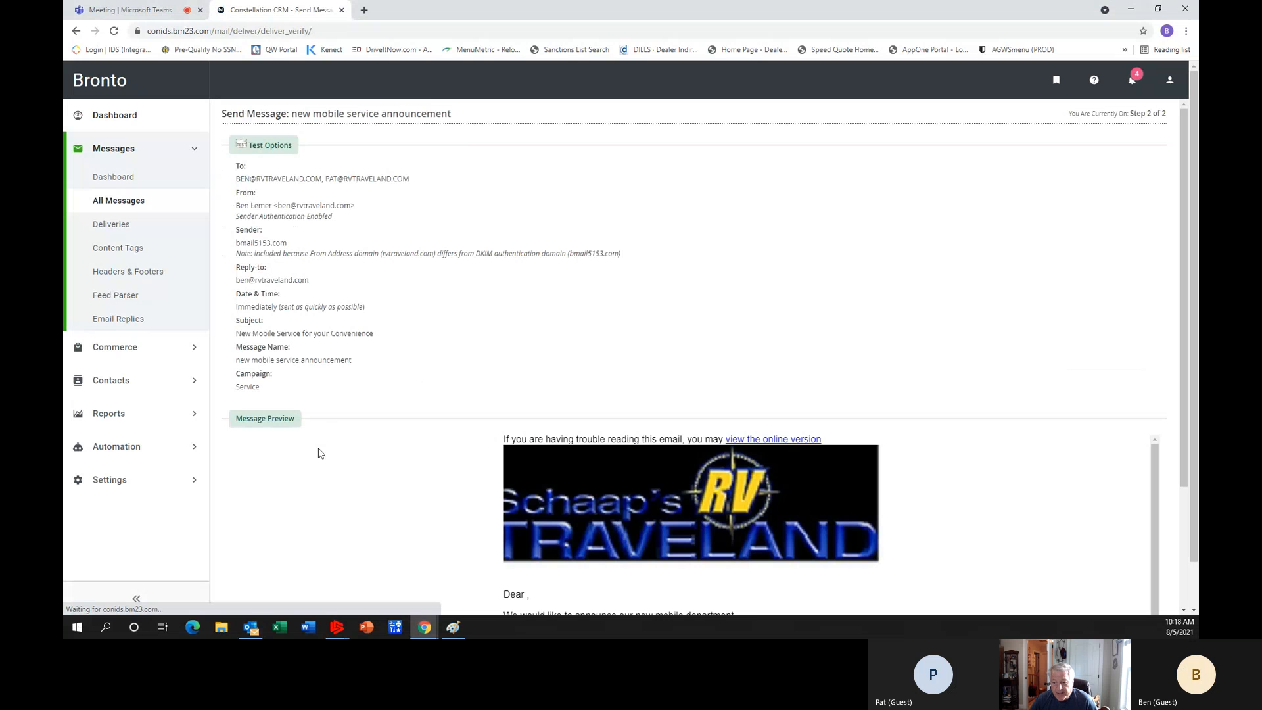
Check the test details and message preview, and send the test delivery to both recipients.
scroll(530, 364, down, 2)
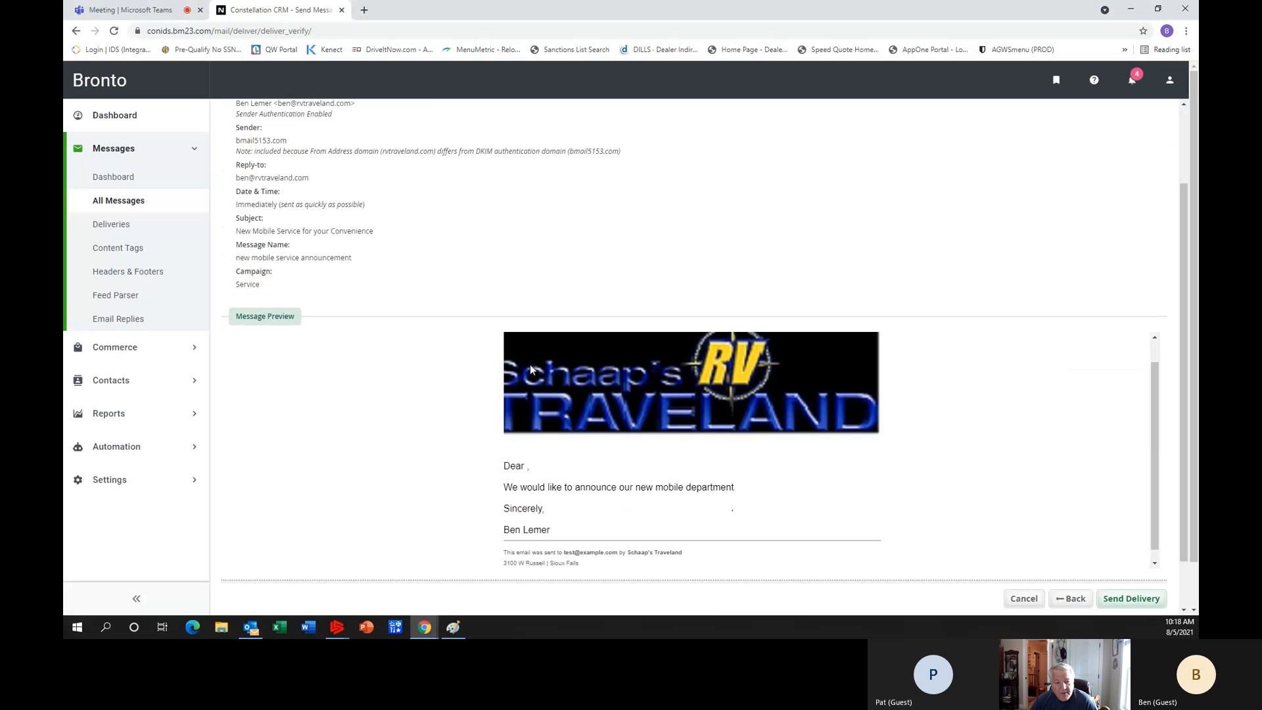
click(1142, 604)
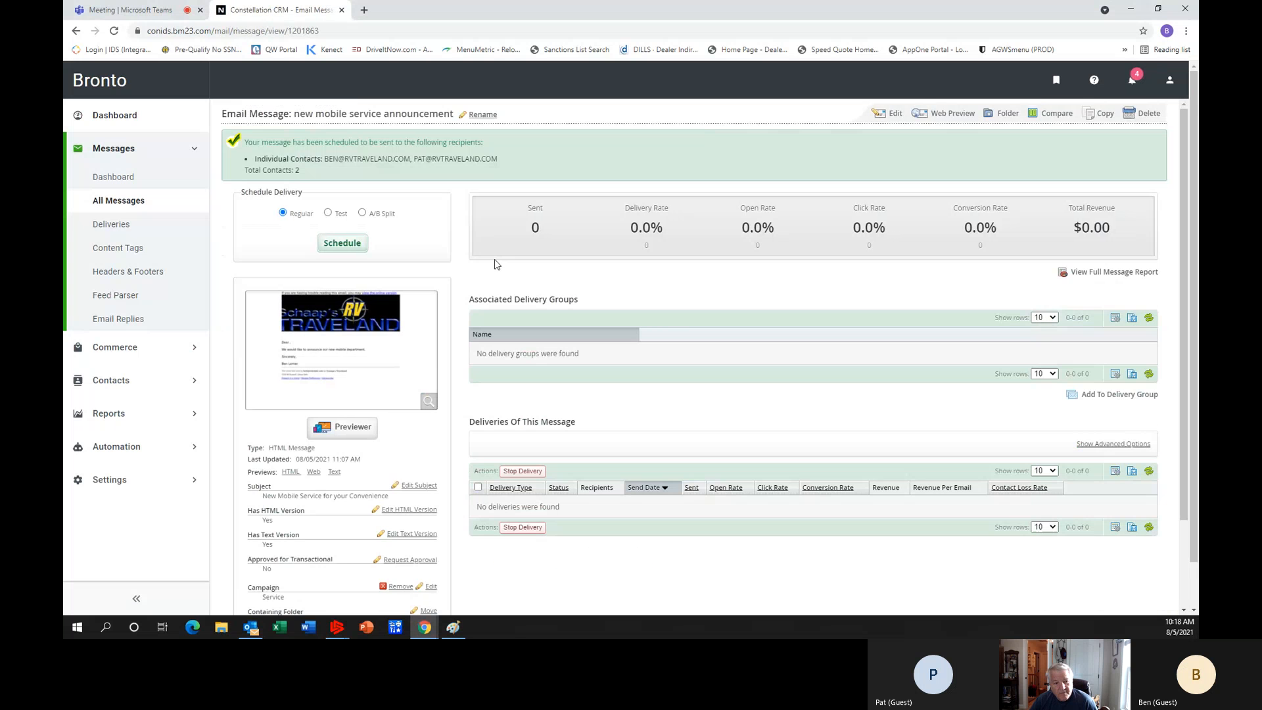
scroll(496, 263, down, 1)
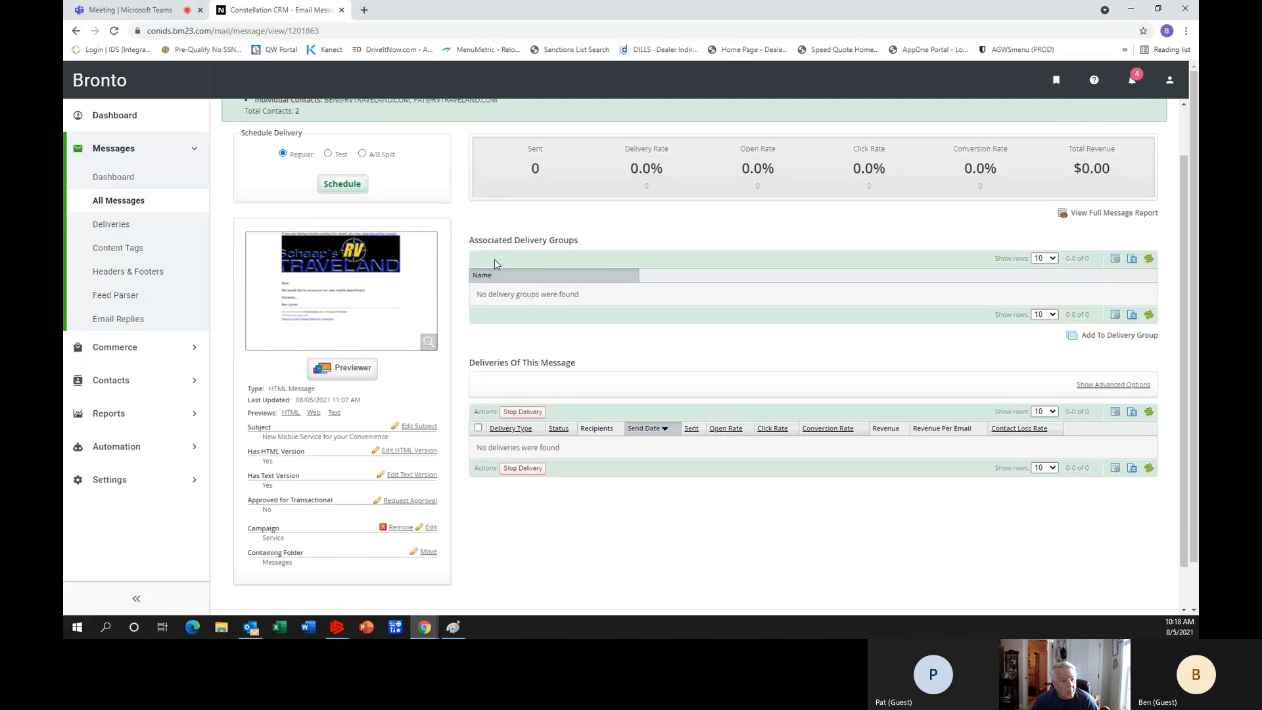
Open the A/B split delivery setup for the message, review its split type and group options, and cancel it.
scroll(496, 263, up, 1)
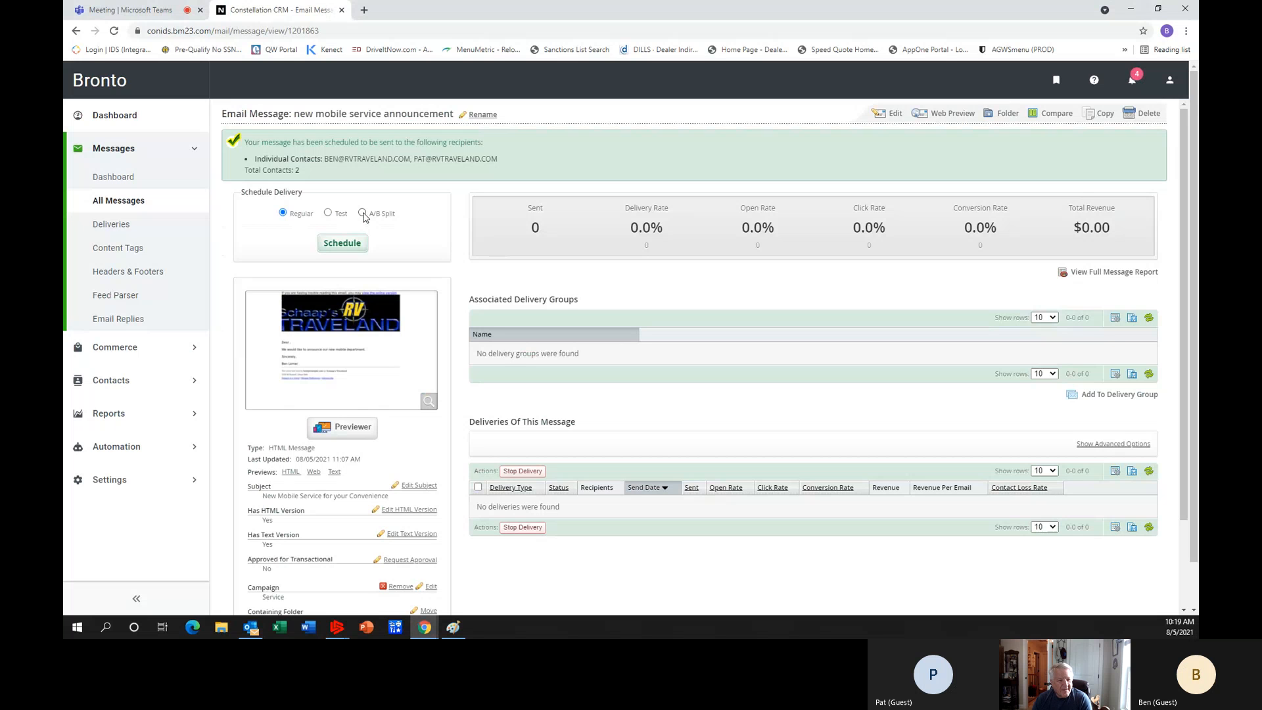
click(342, 243)
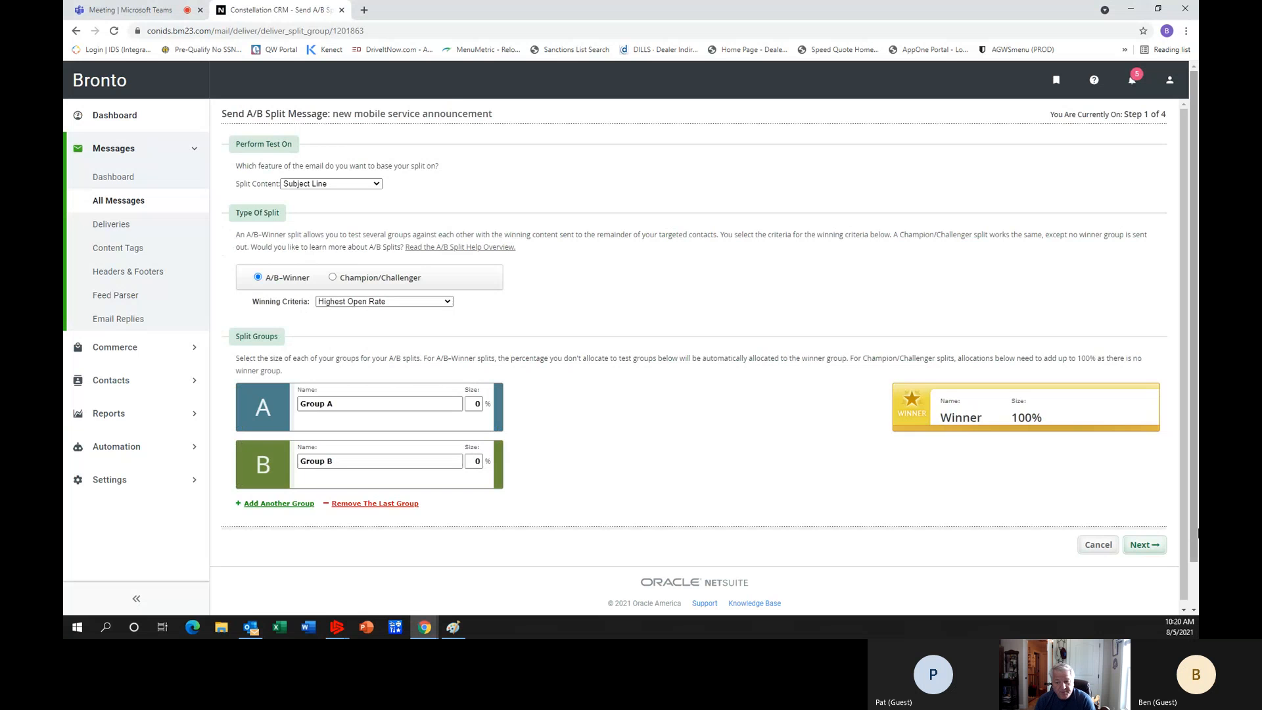
click(1112, 547)
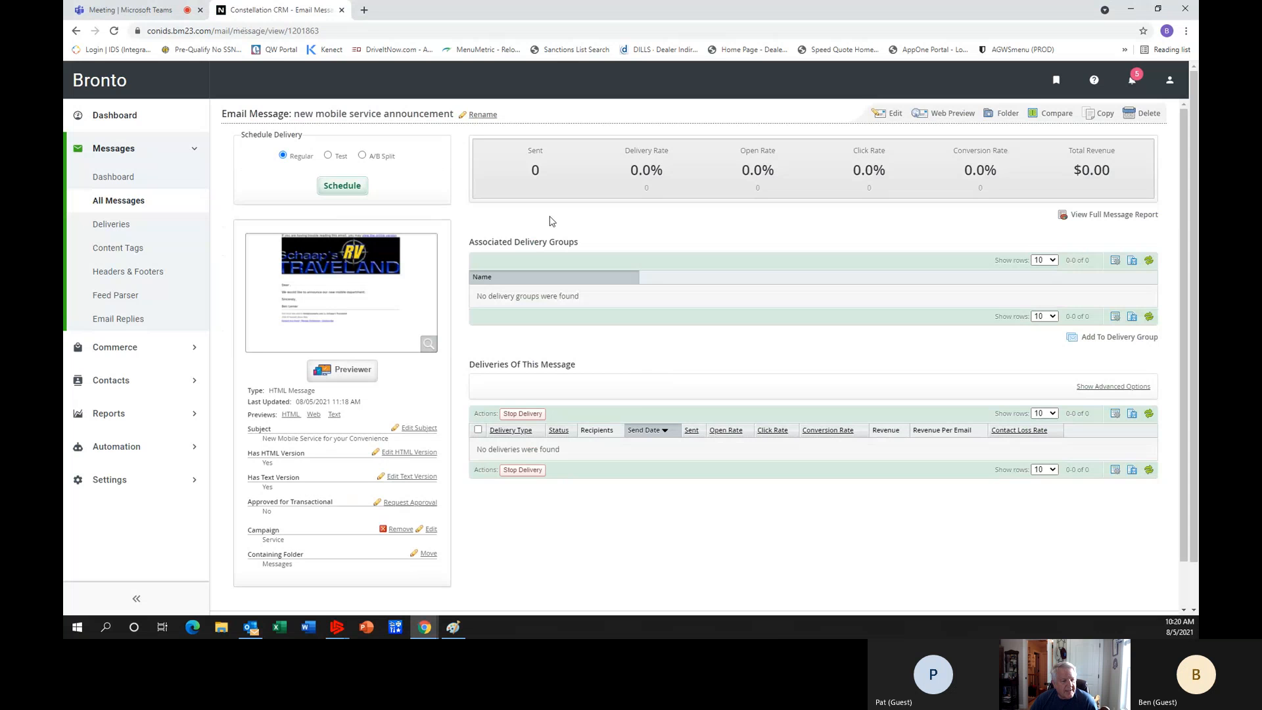
Copy the "new mobile service announcement" message into the Messages folder under the name "training message".
click(132, 203)
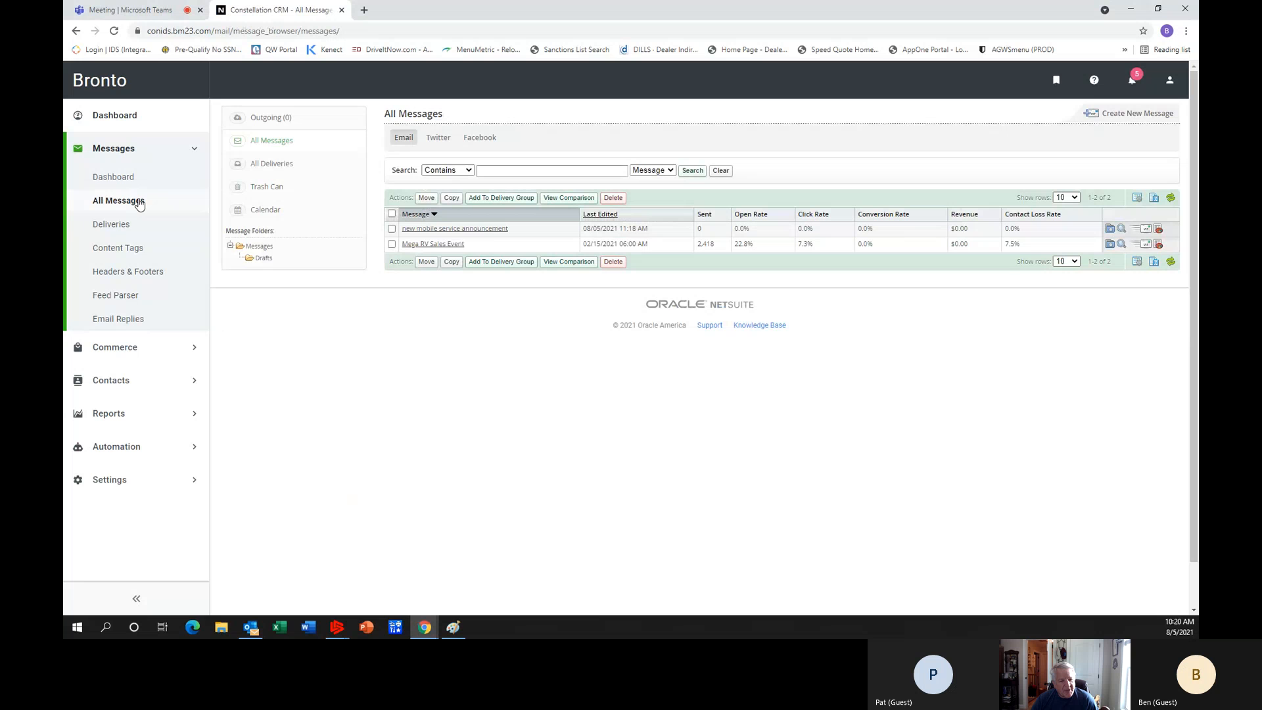
mouse_move(490, 231)
click(392, 229)
click(451, 262)
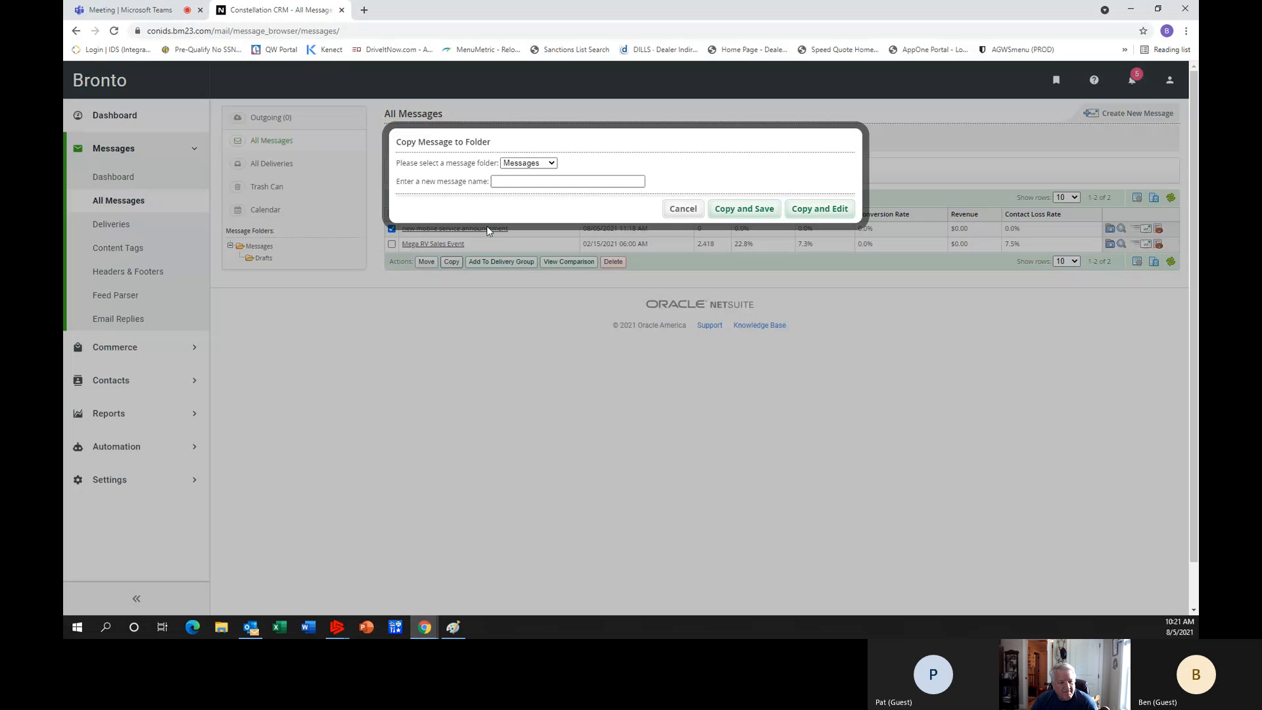
click(531, 184)
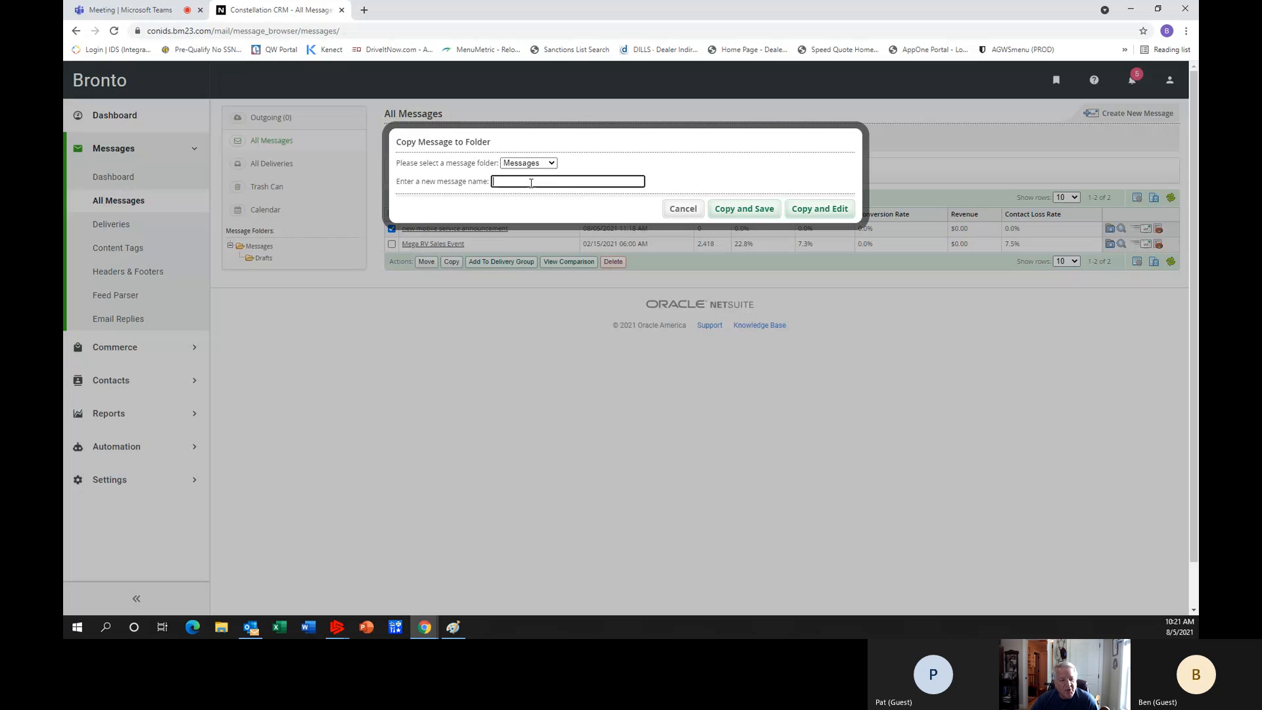
text(training message)
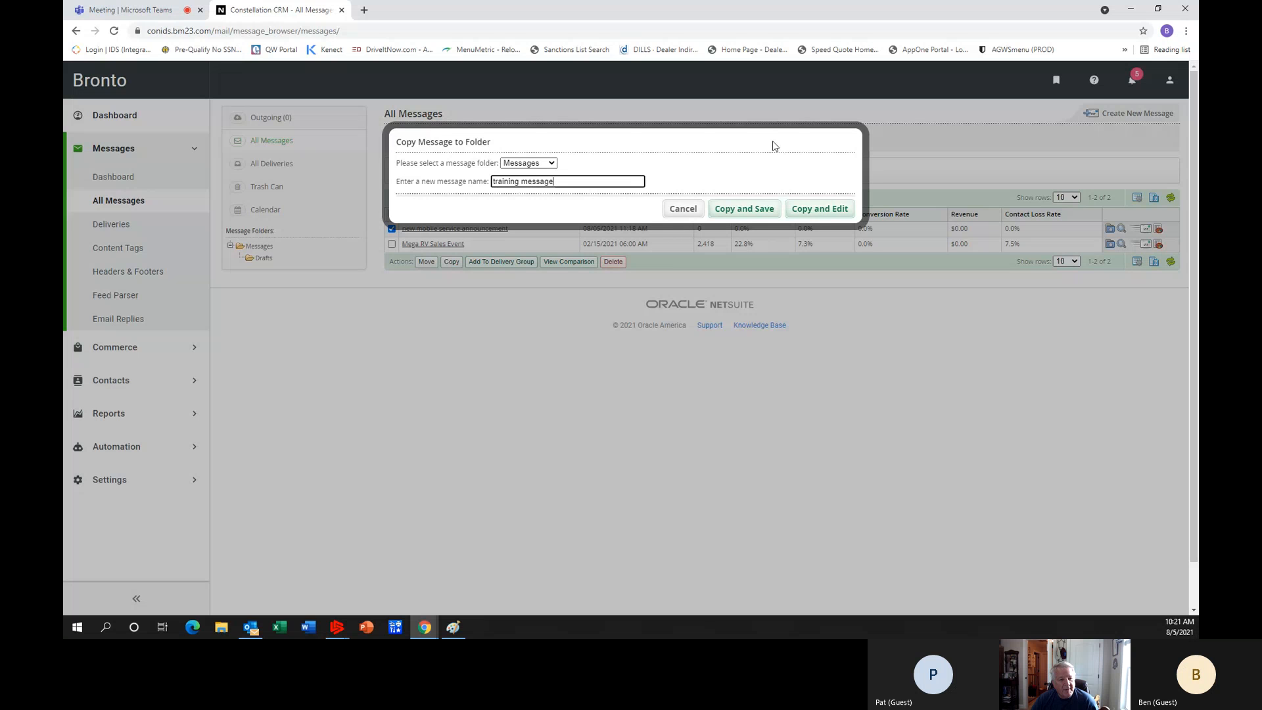
click(828, 209)
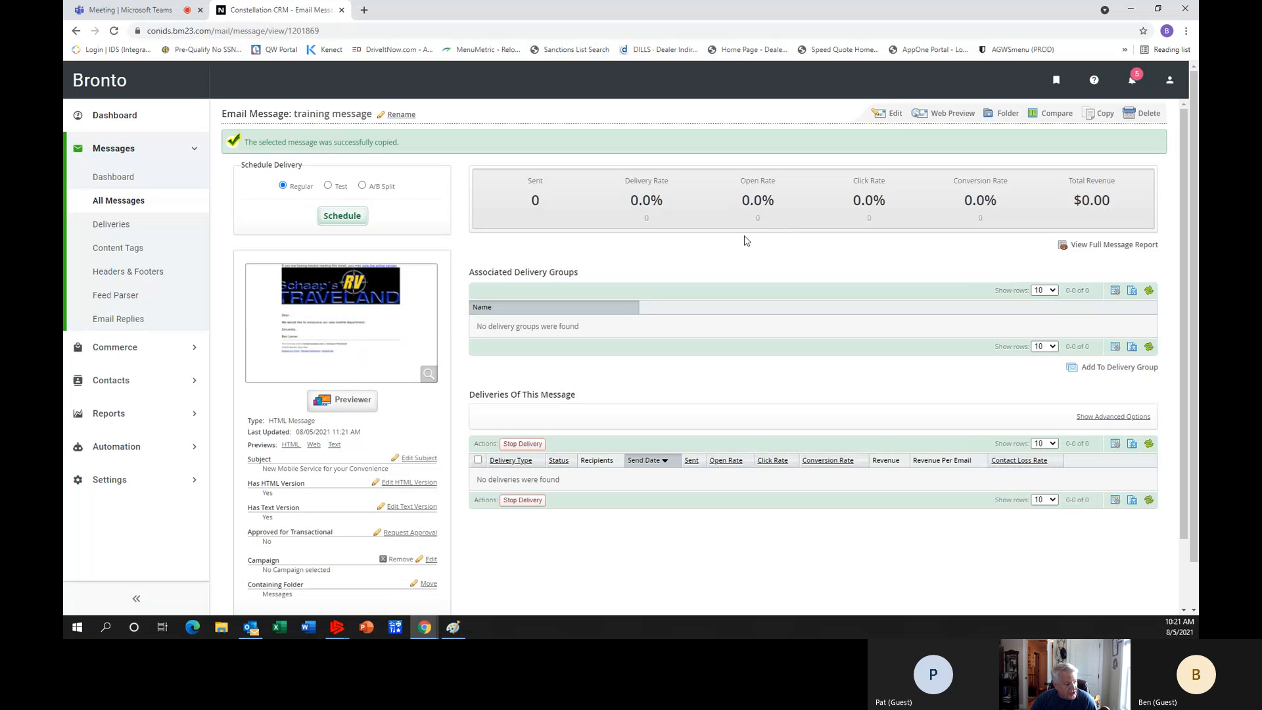
Open the training message for editing and add a 2 Column container below the letter text.
scroll(746, 241, down, 1)
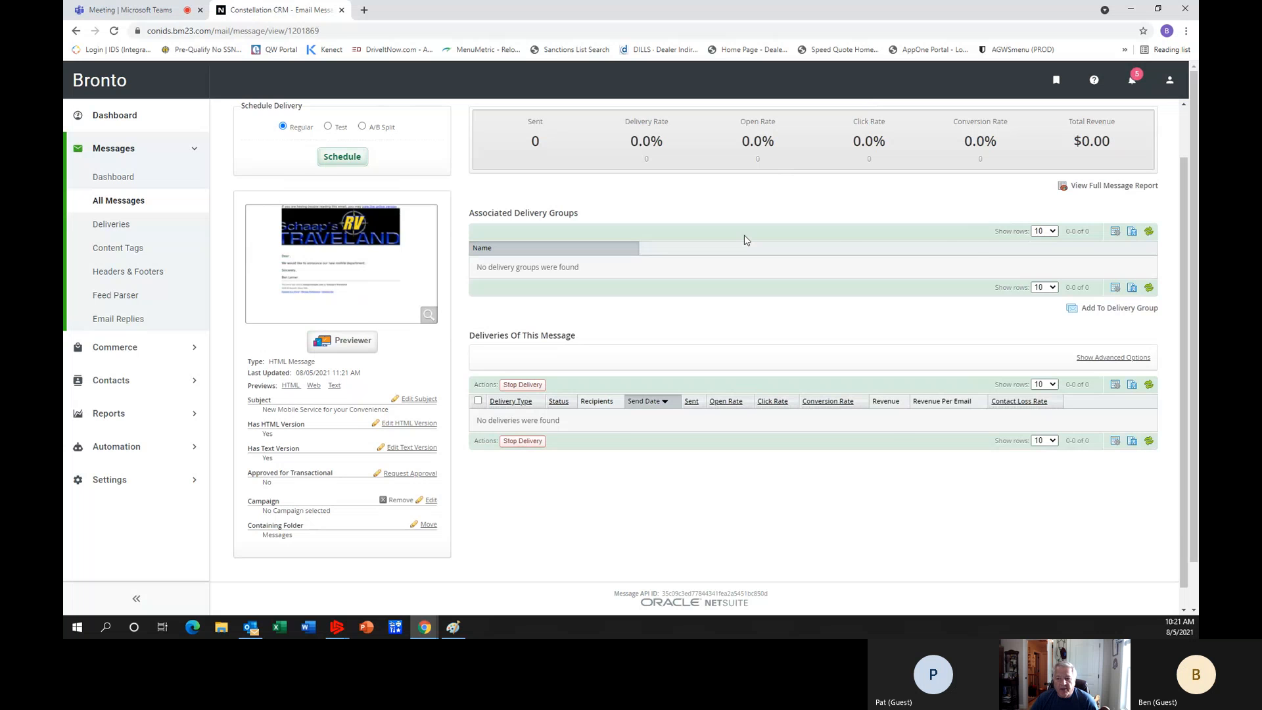
scroll(399, 176, up, 1)
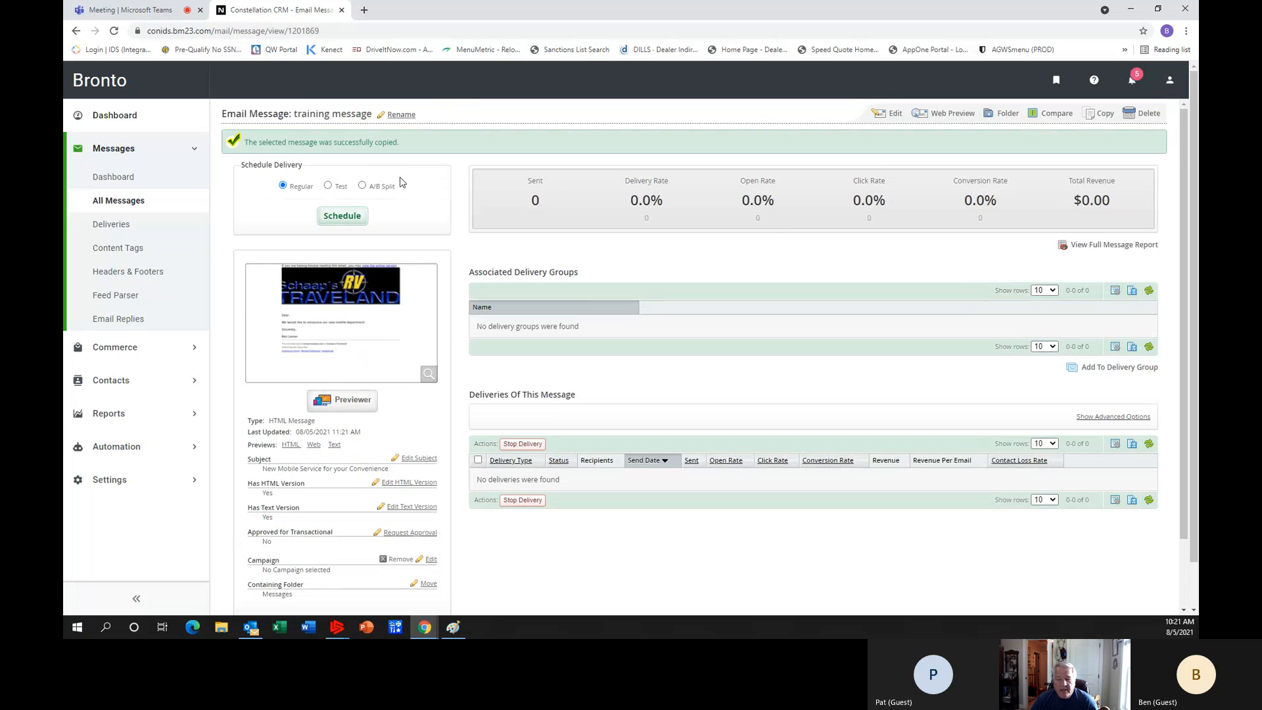
click(896, 116)
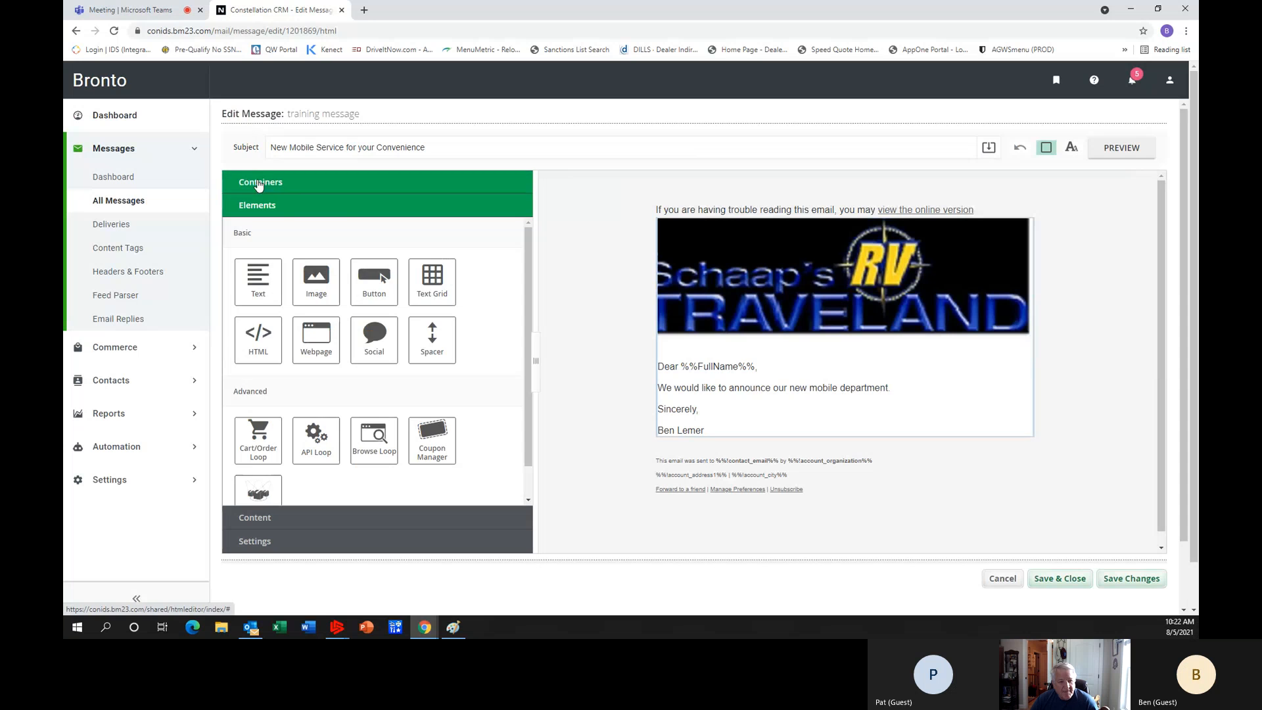
click(259, 184)
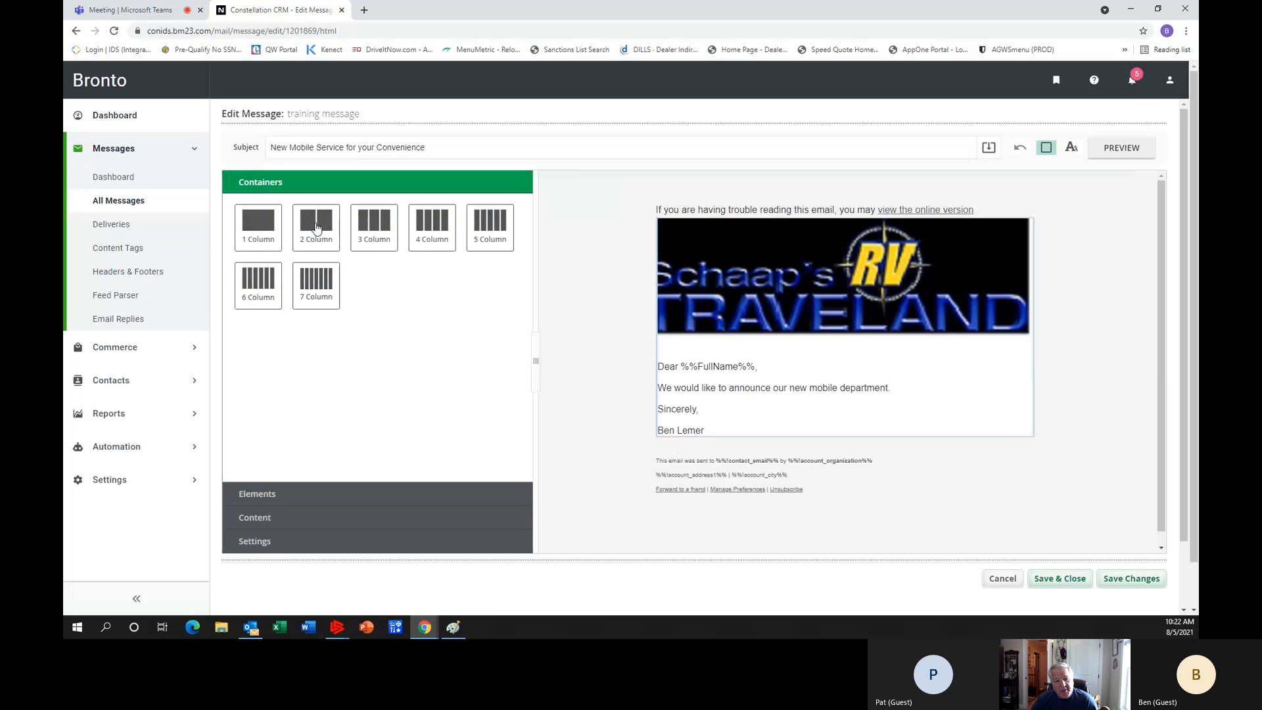
drag(316, 227, 854, 402)
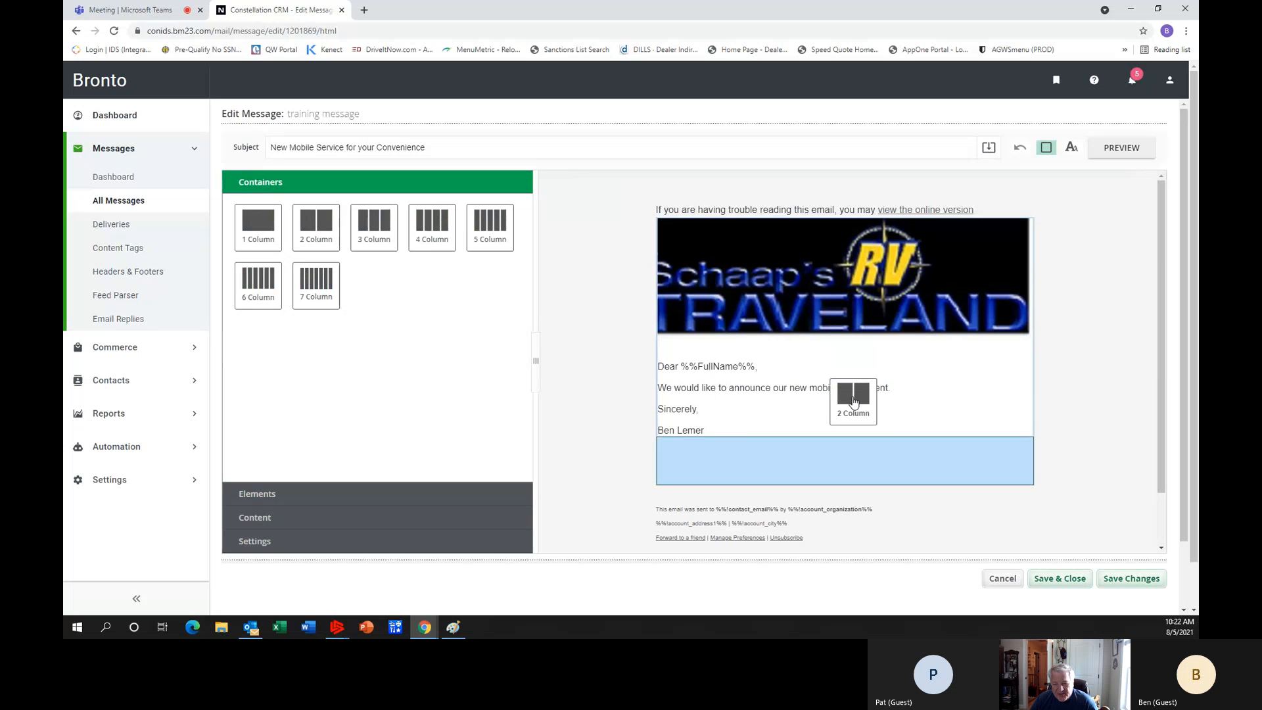
drag(854, 403, 854, 403)
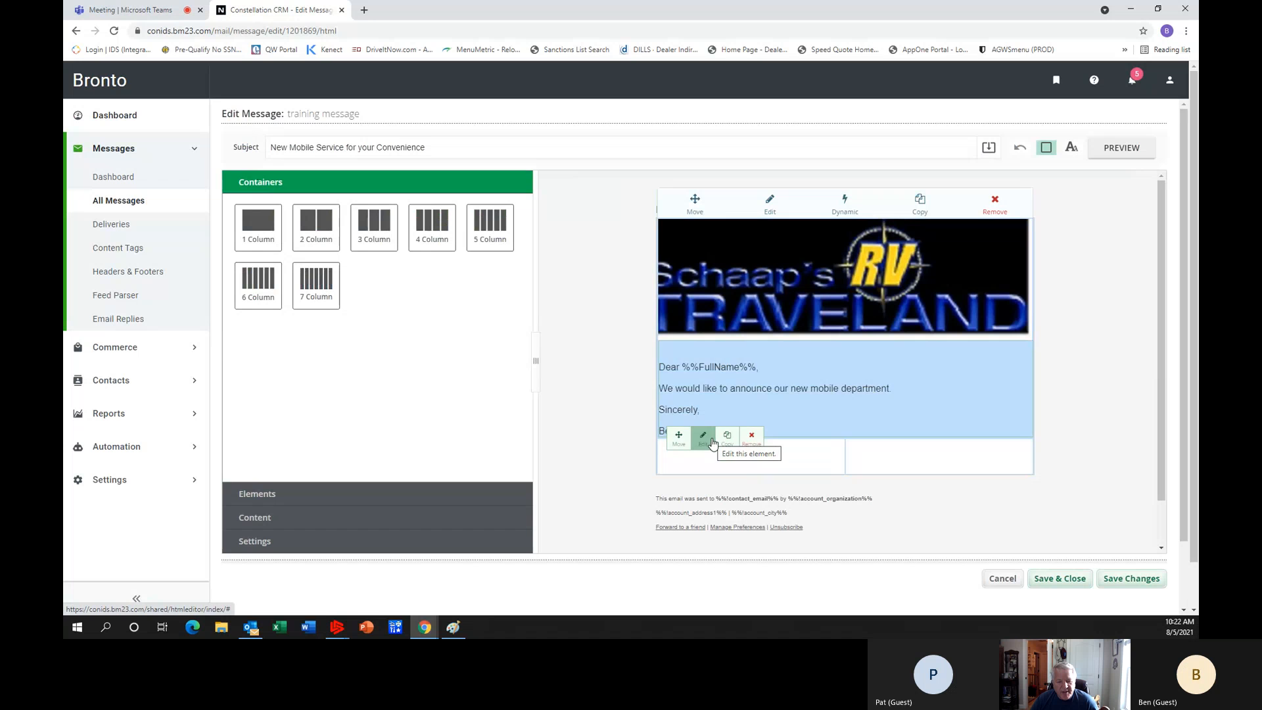
Try to move the letter's text element downward and reposition the two-column container in the message layout.
drag(677, 435, 677, 451)
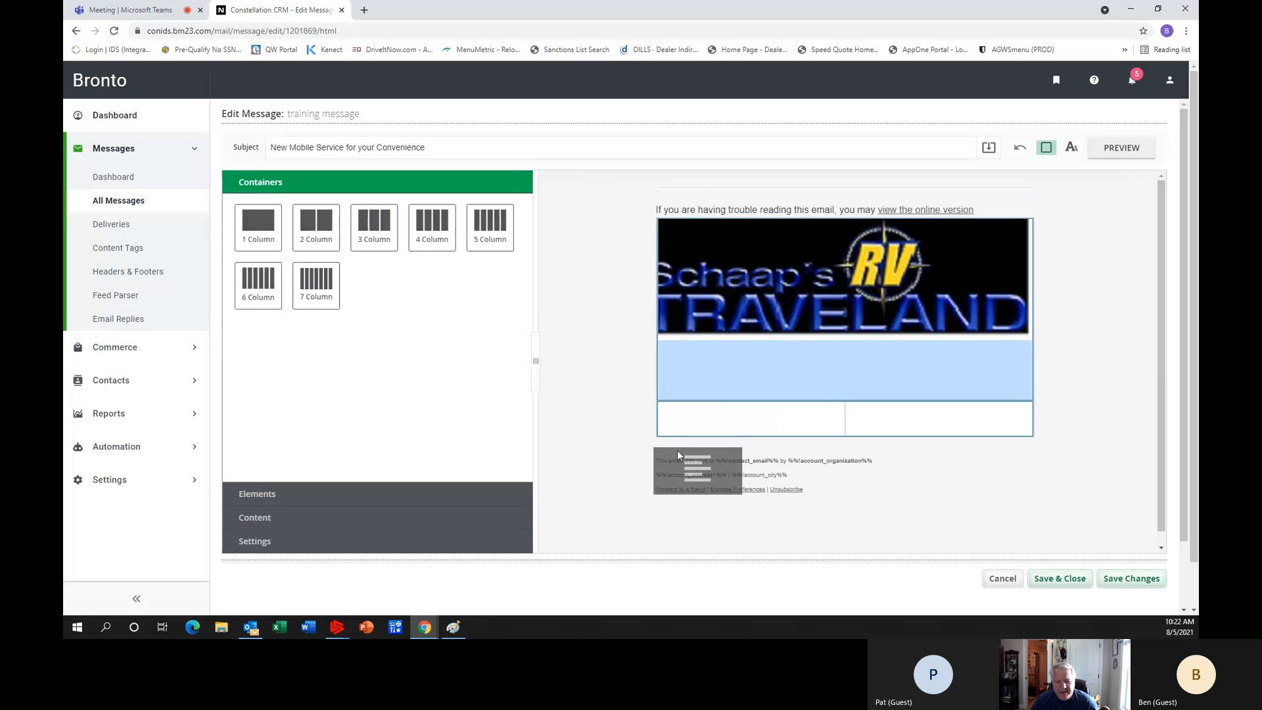
drag(677, 451, 677, 488)
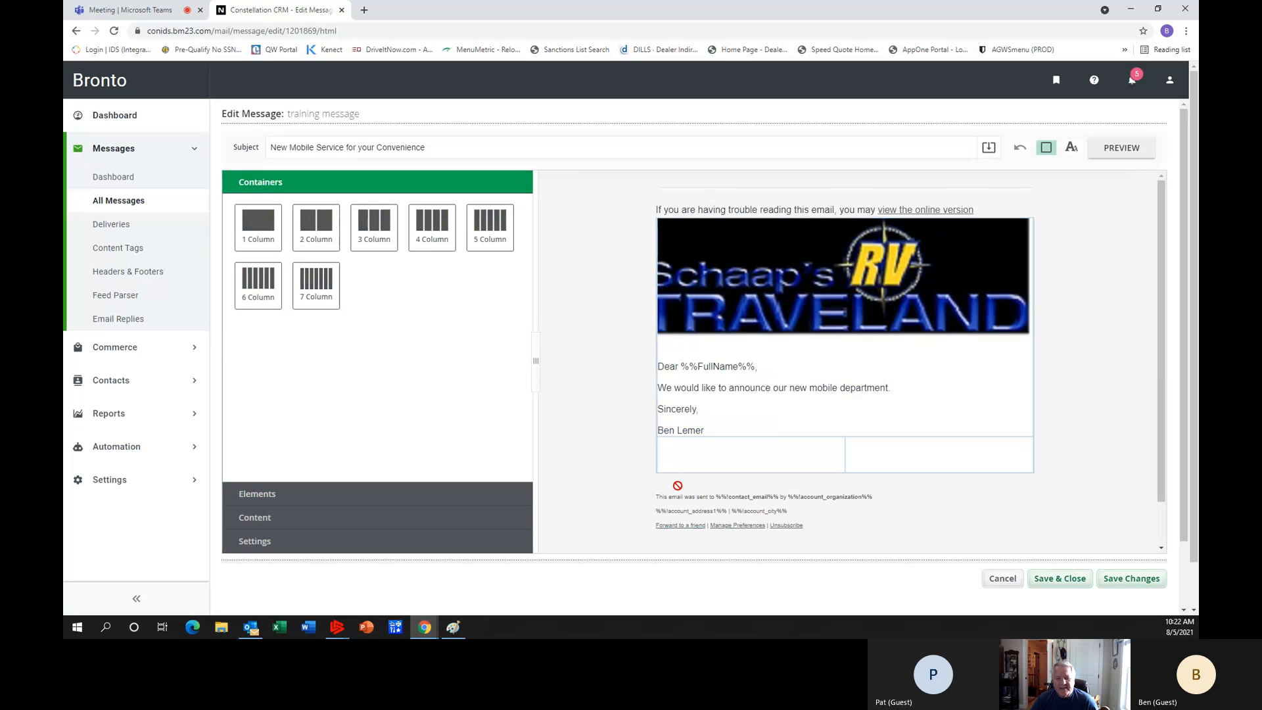
mouse_move(698, 430)
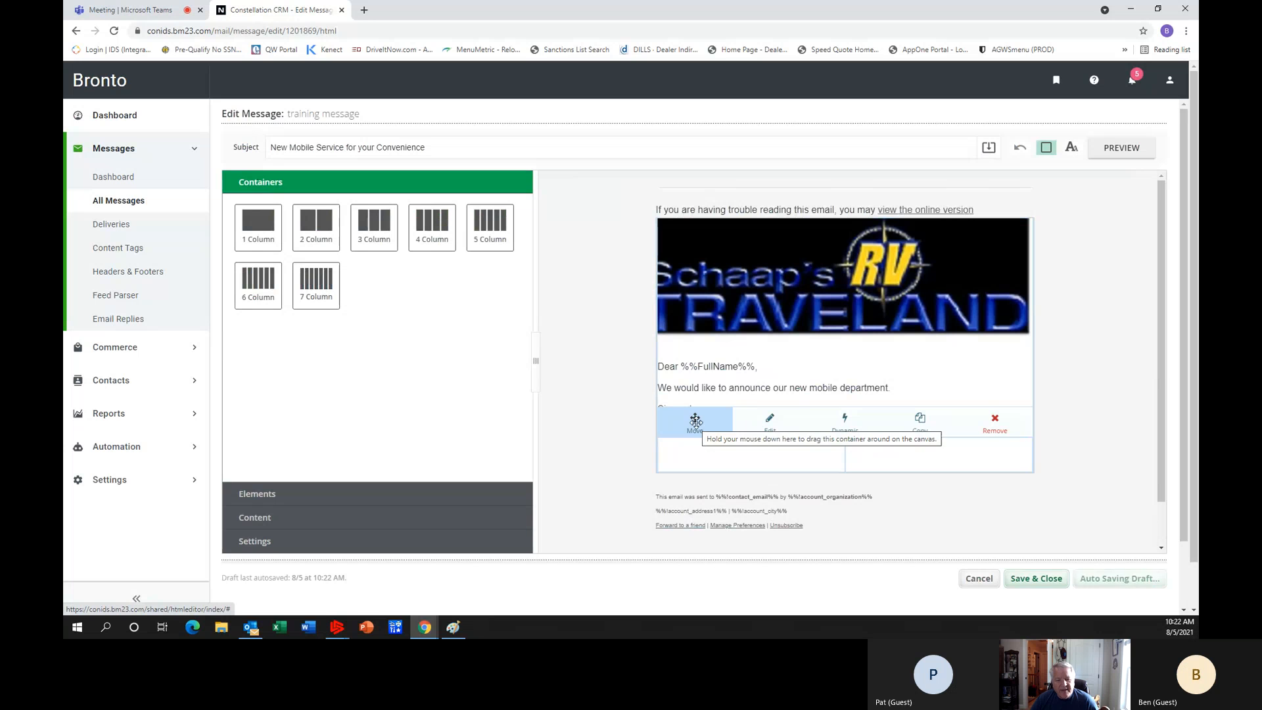
drag(696, 421, 699, 414)
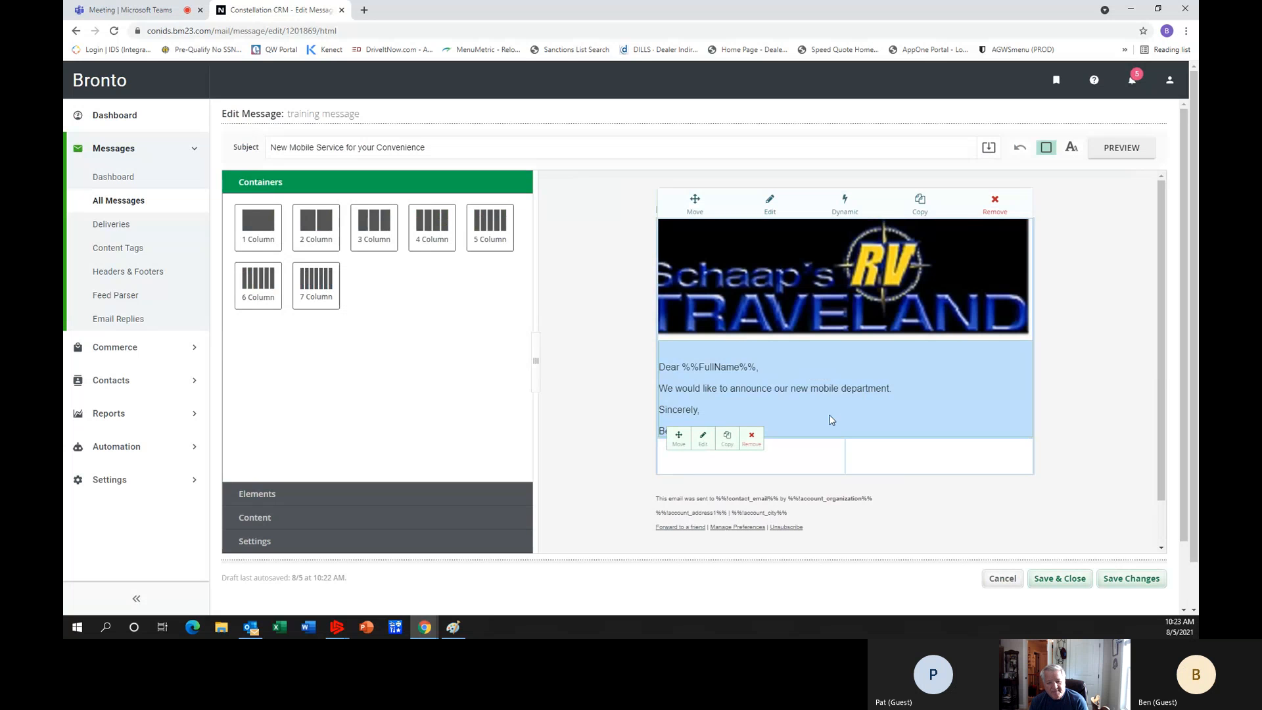
Place an Image element in the right column of the two-column container, using schaaps.jpg from the public hosting folder.
right_click(771, 451)
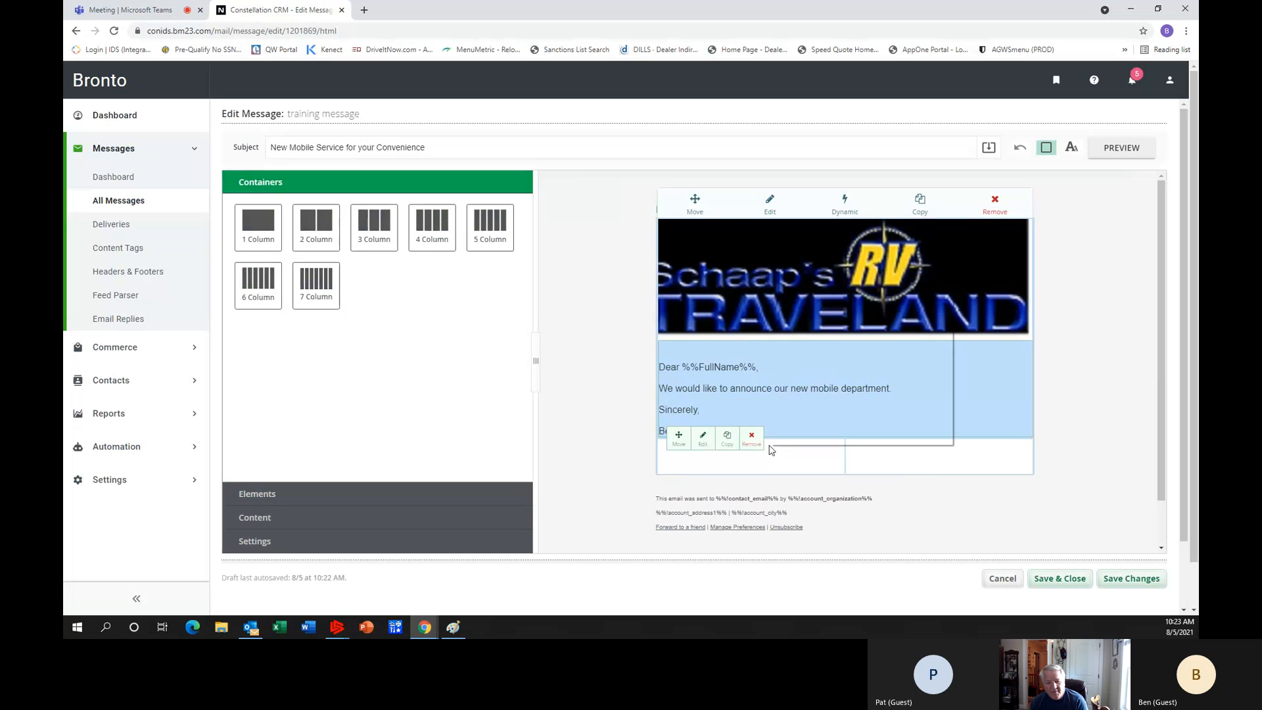
right_click(868, 468)
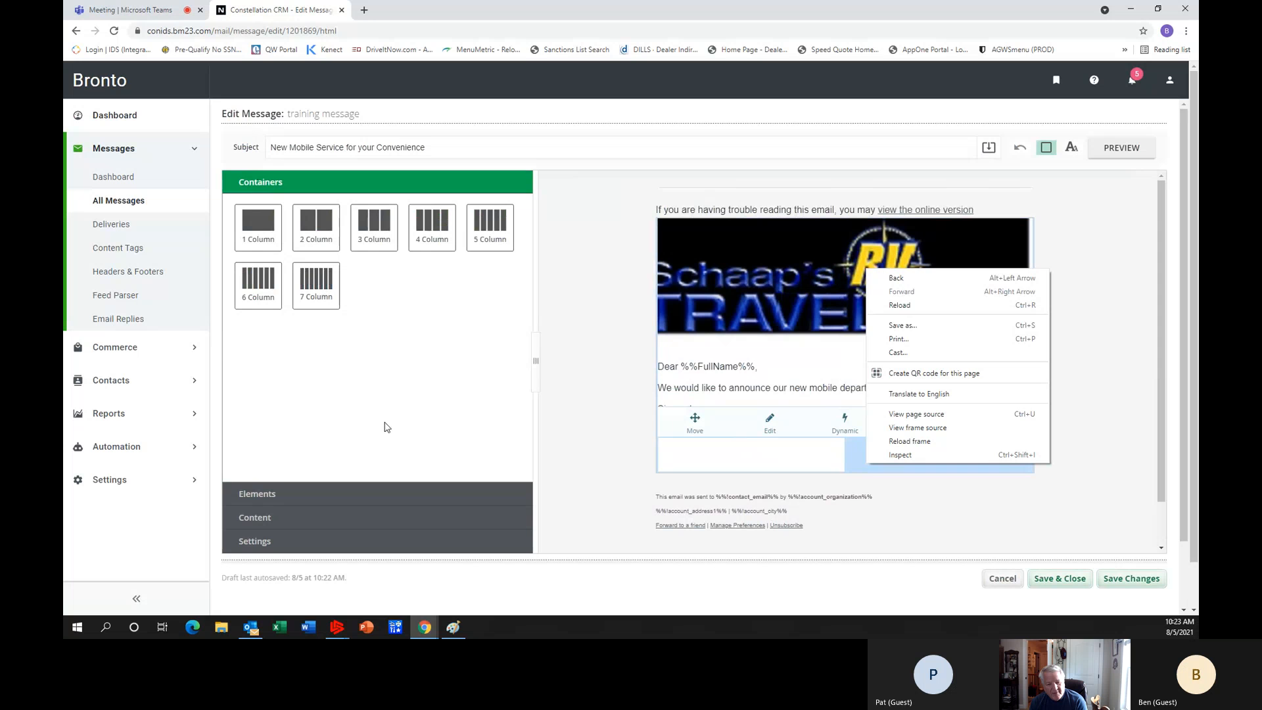
click(275, 504)
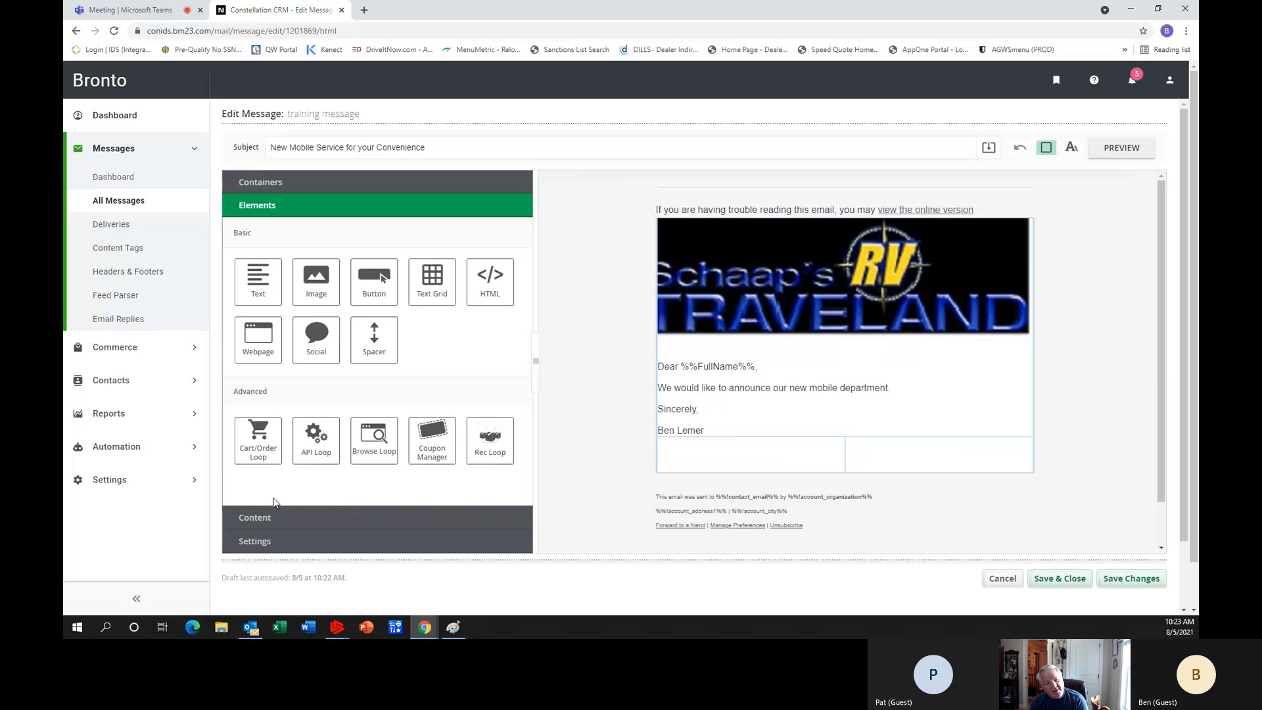
drag(315, 288, 919, 477)
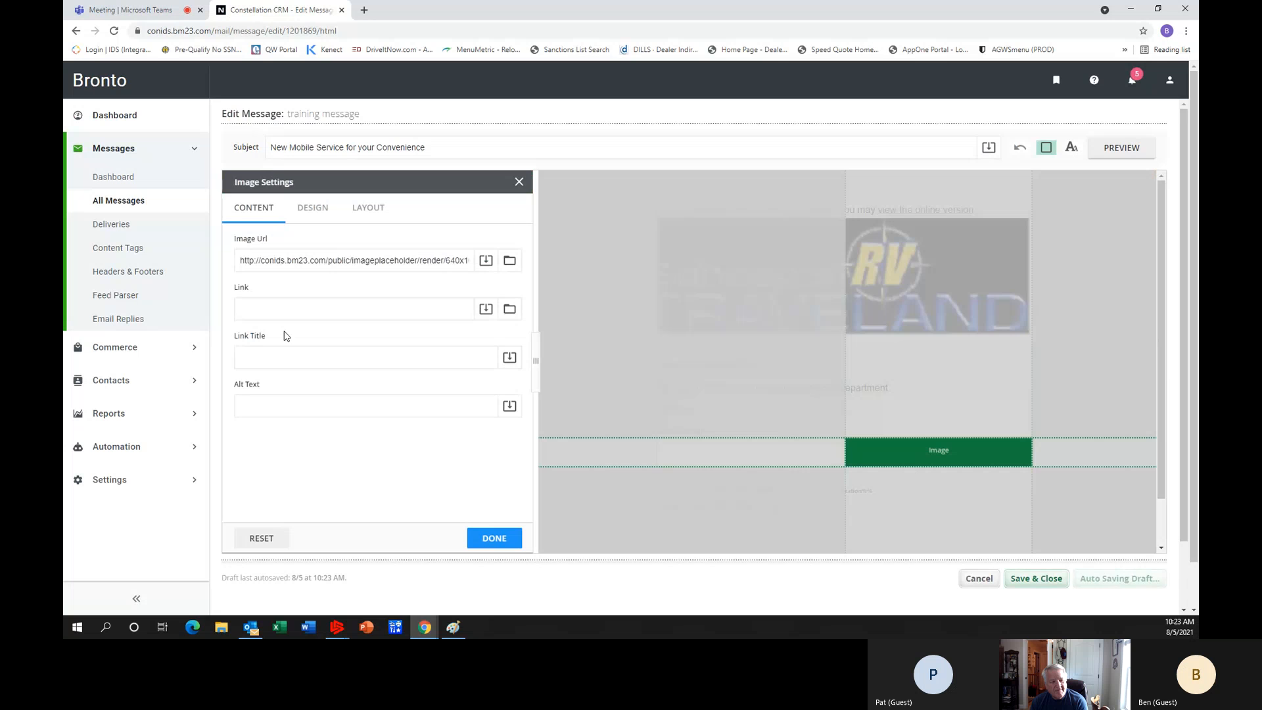
click(285, 262)
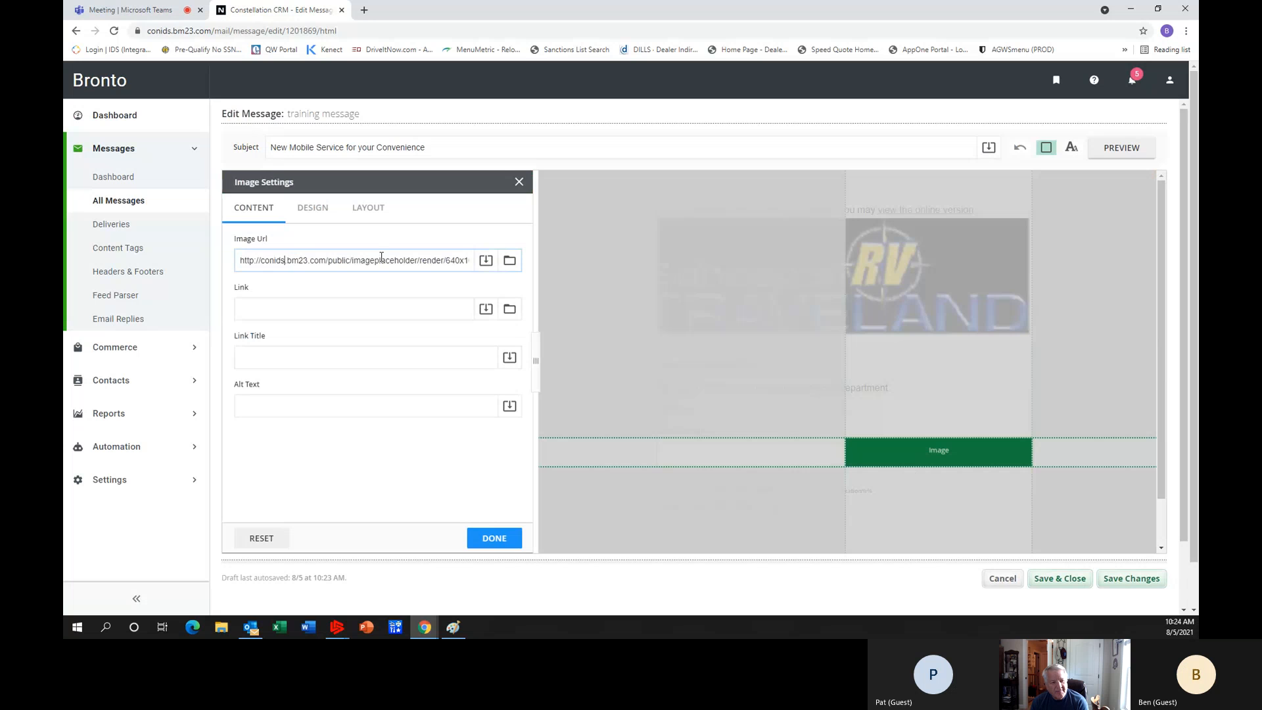
click(513, 265)
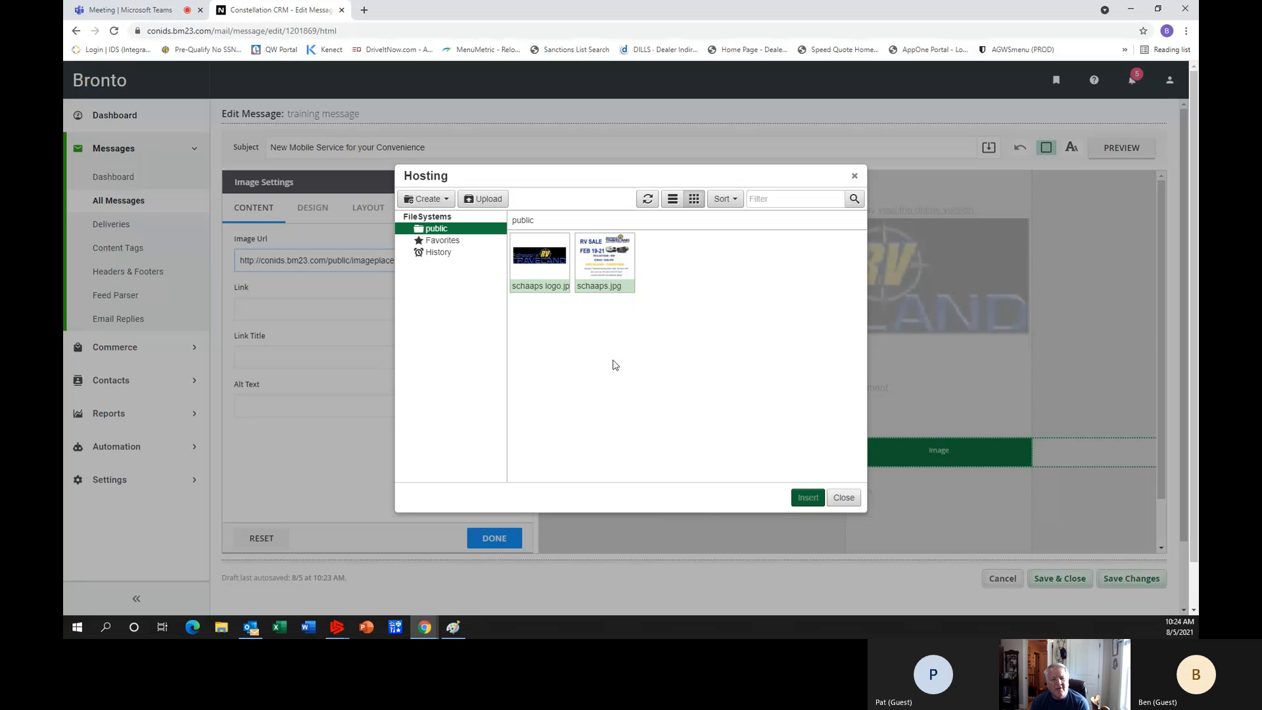
double_click(603, 268)
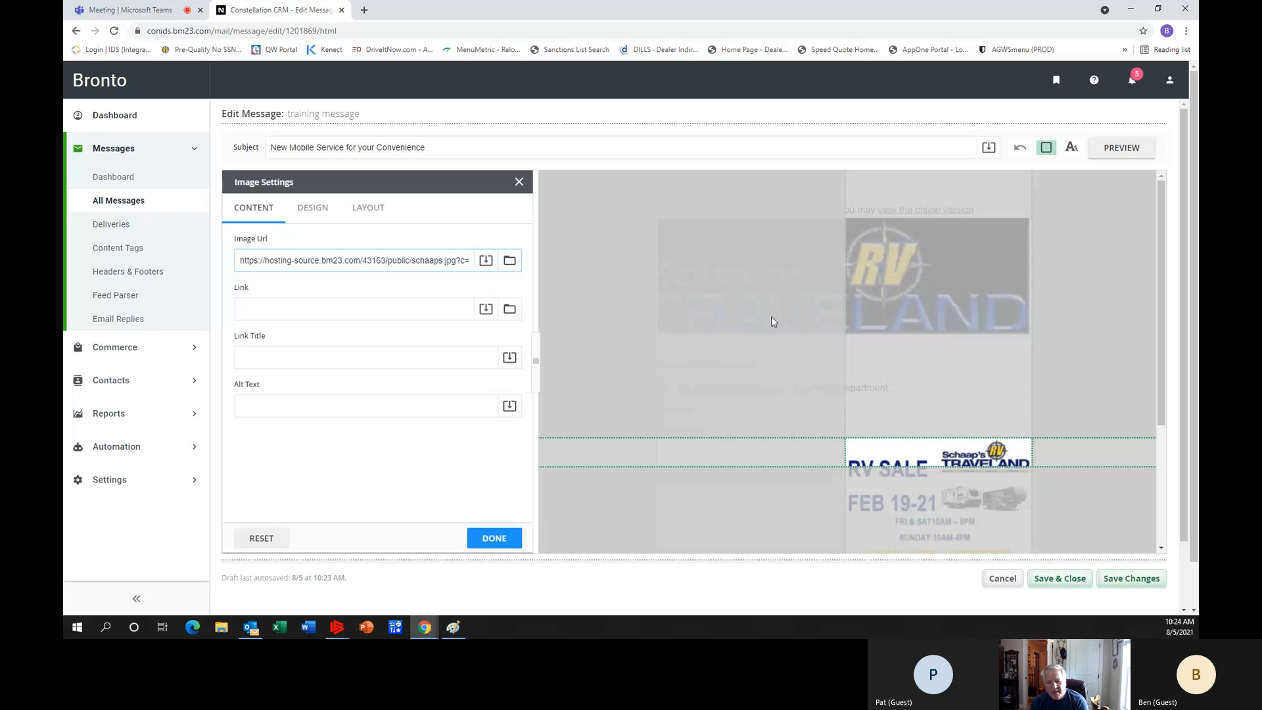
scroll(902, 358, down, 1)
scroll(902, 354, down, 1)
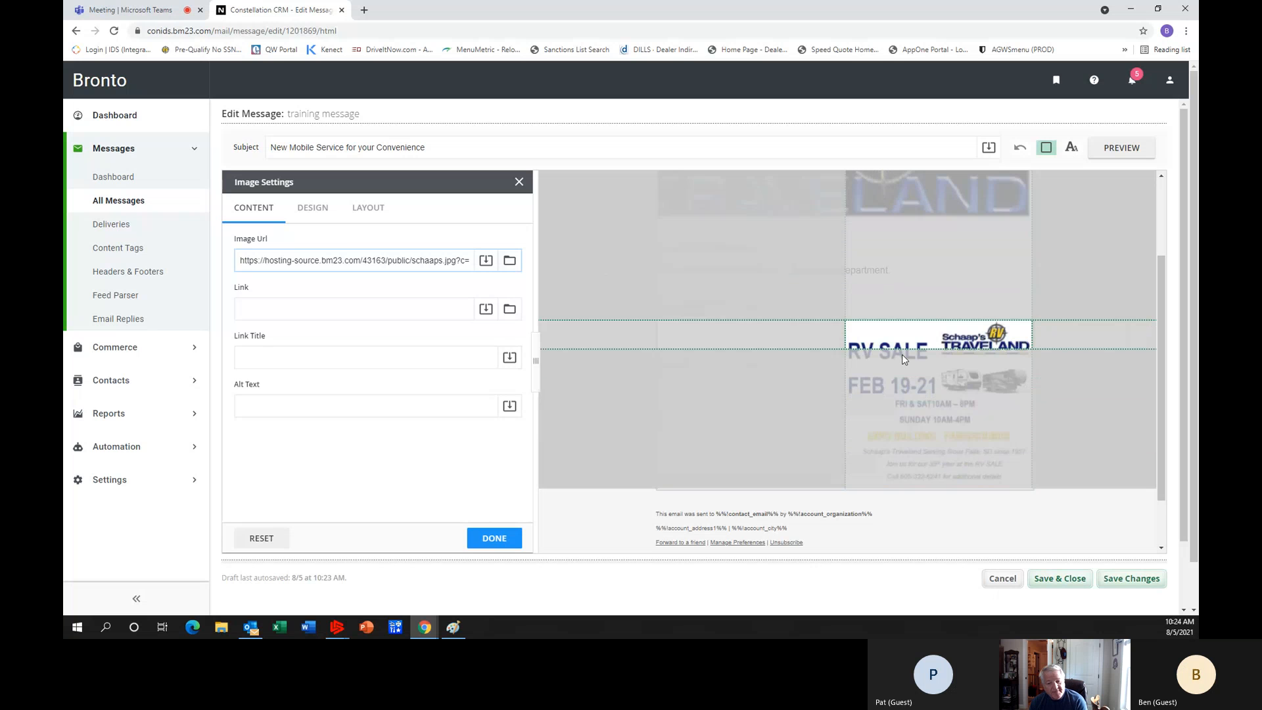
click(848, 339)
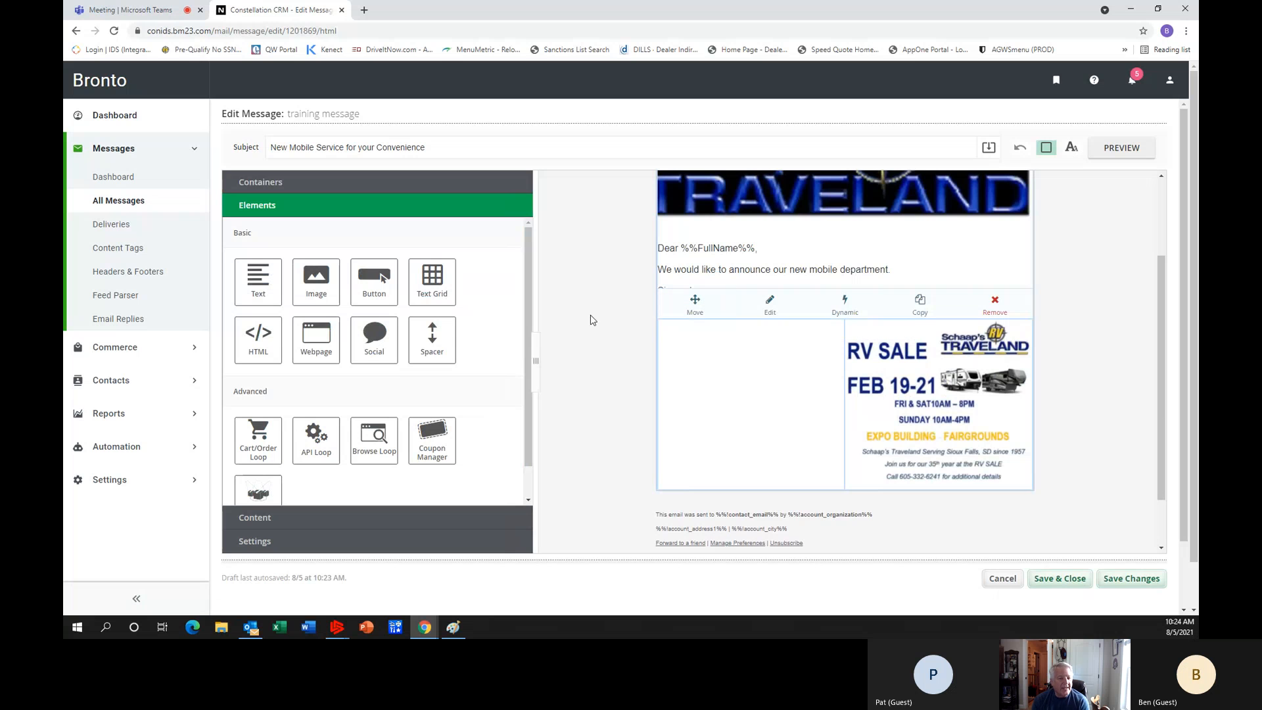
Add a Text element reading "New Unit Now" to the empty column beside the RV sale image.
scroll(490, 378, down, 1)
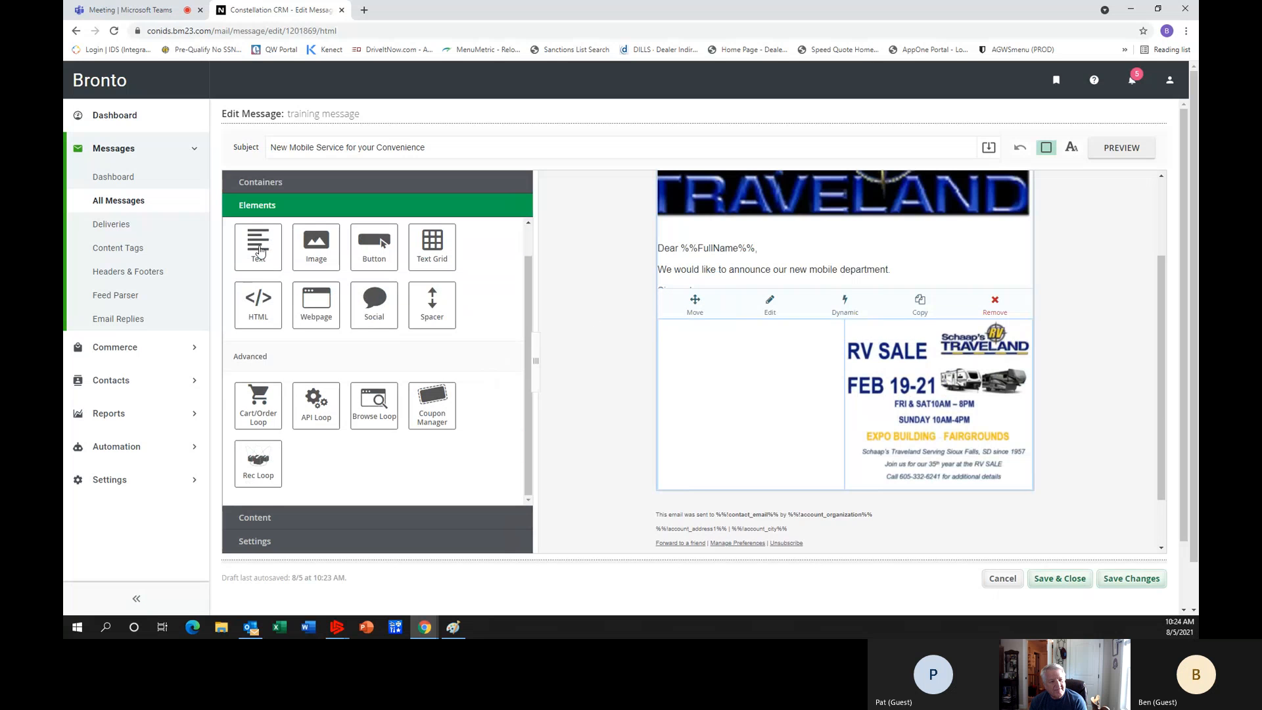
drag(260, 248, 761, 361)
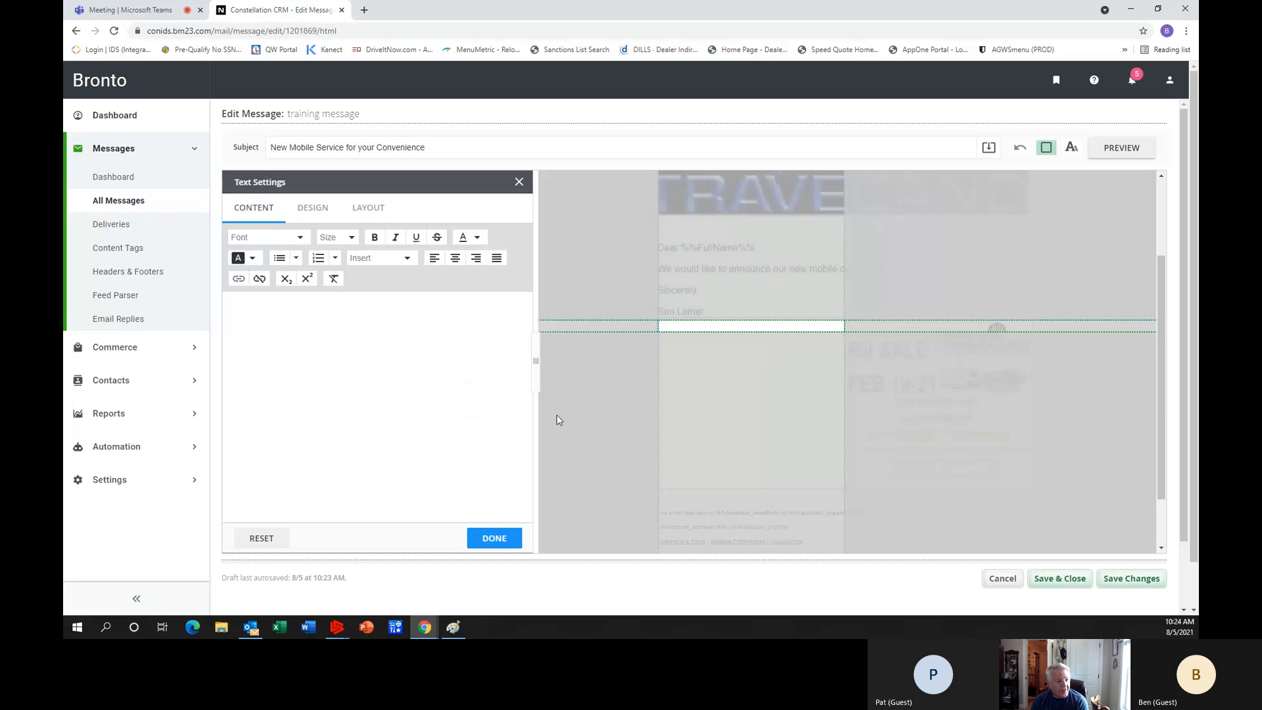
click(265, 358)
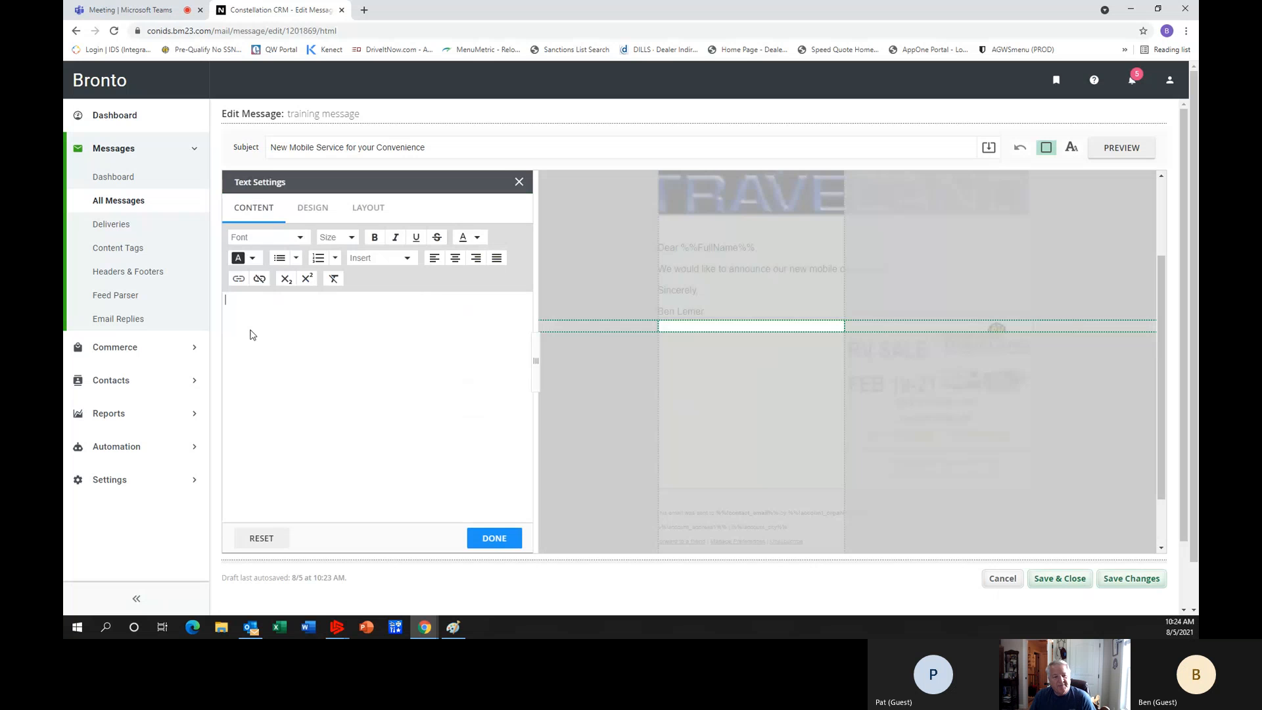
text(New U)
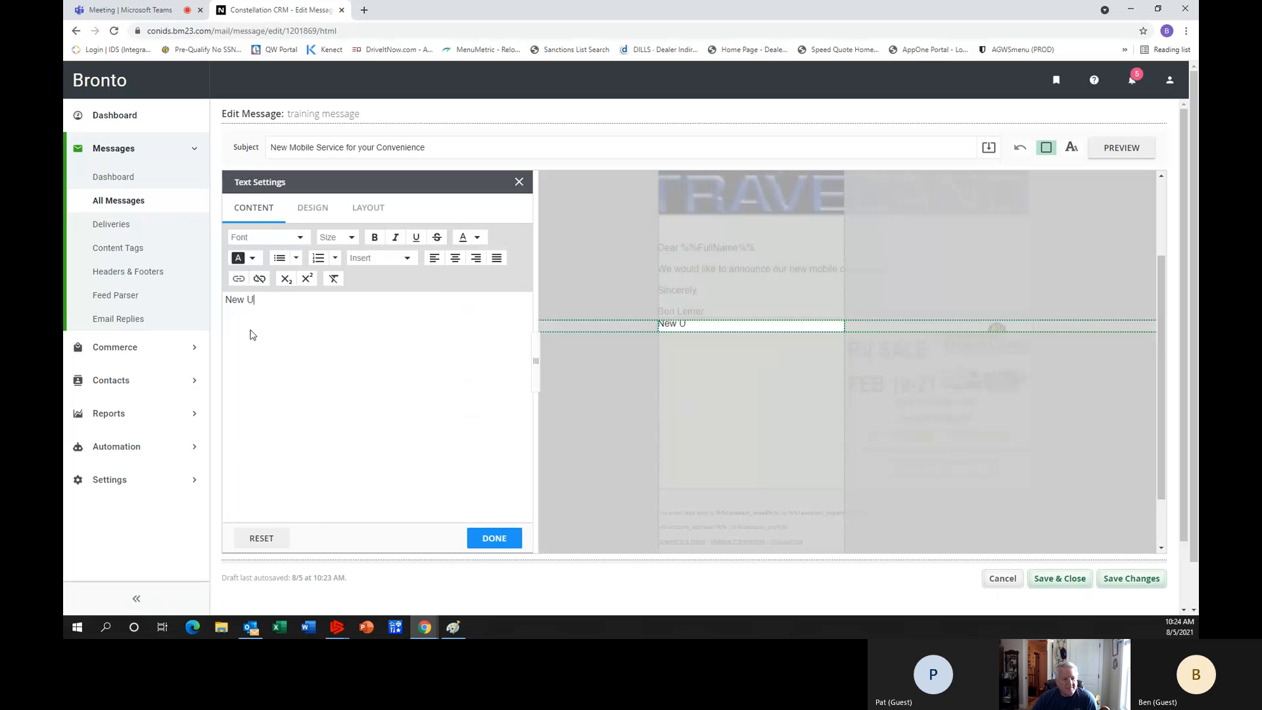
text(nit no)
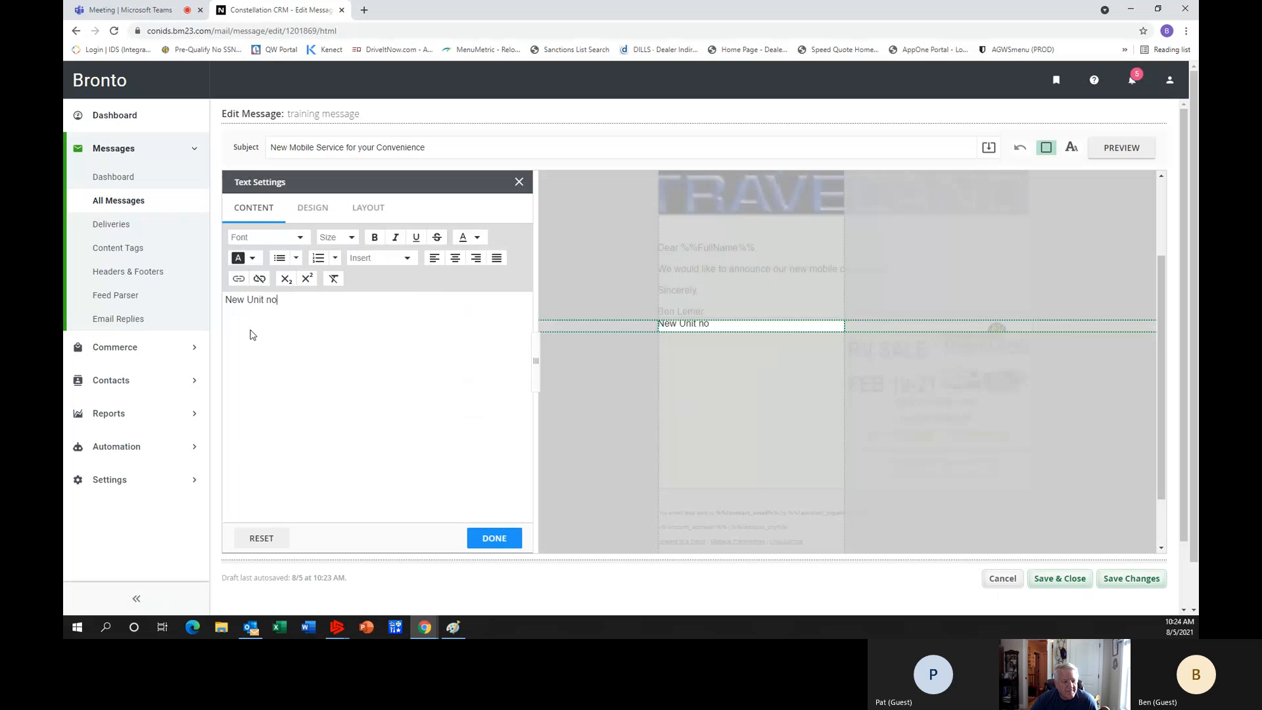
text(w)
key(BackSpace)
key(BackSpace)
key(BackSpace)
text(Now)
click(493, 538)
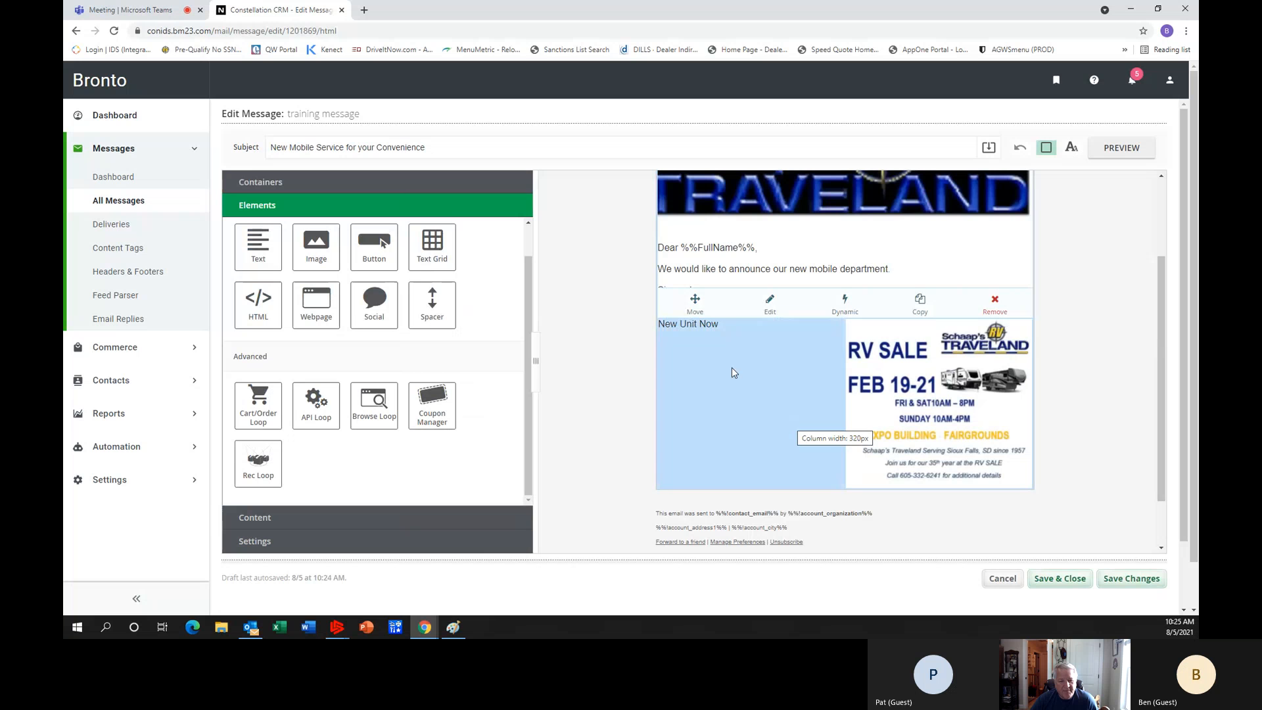
Format the "New Unit Now" text as bold, underlined and red.
right_click(689, 325)
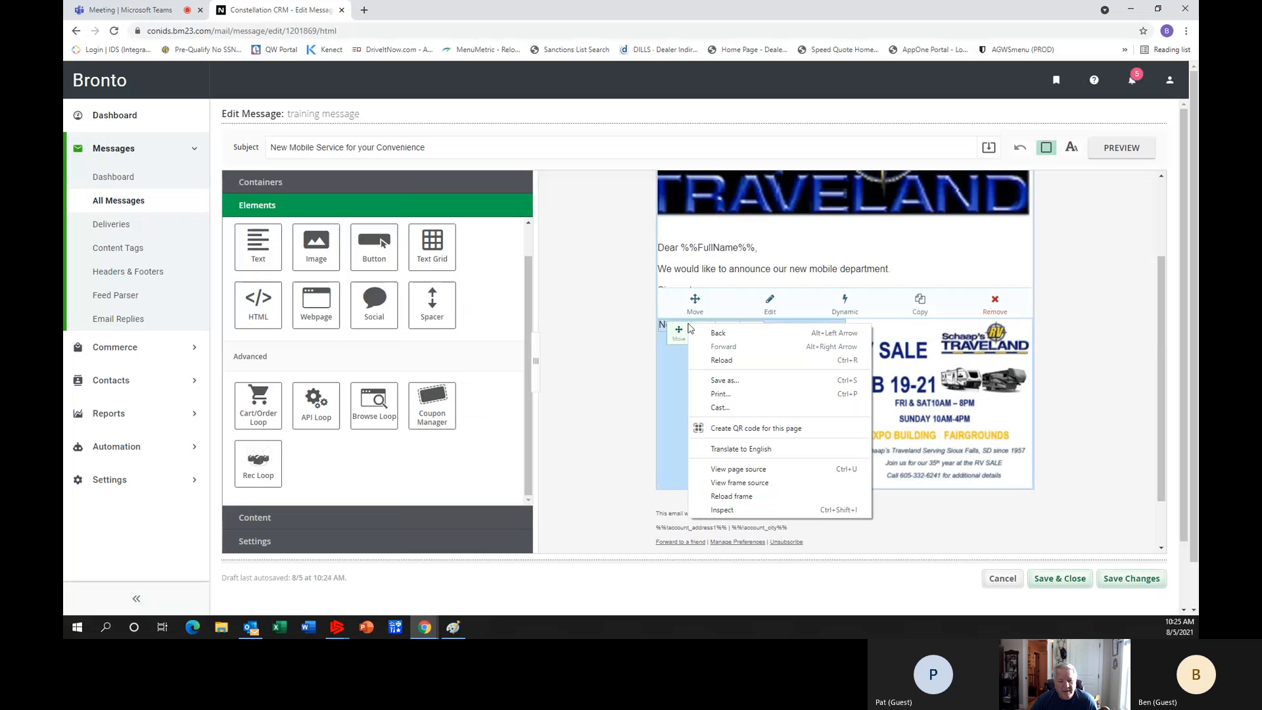
click(682, 358)
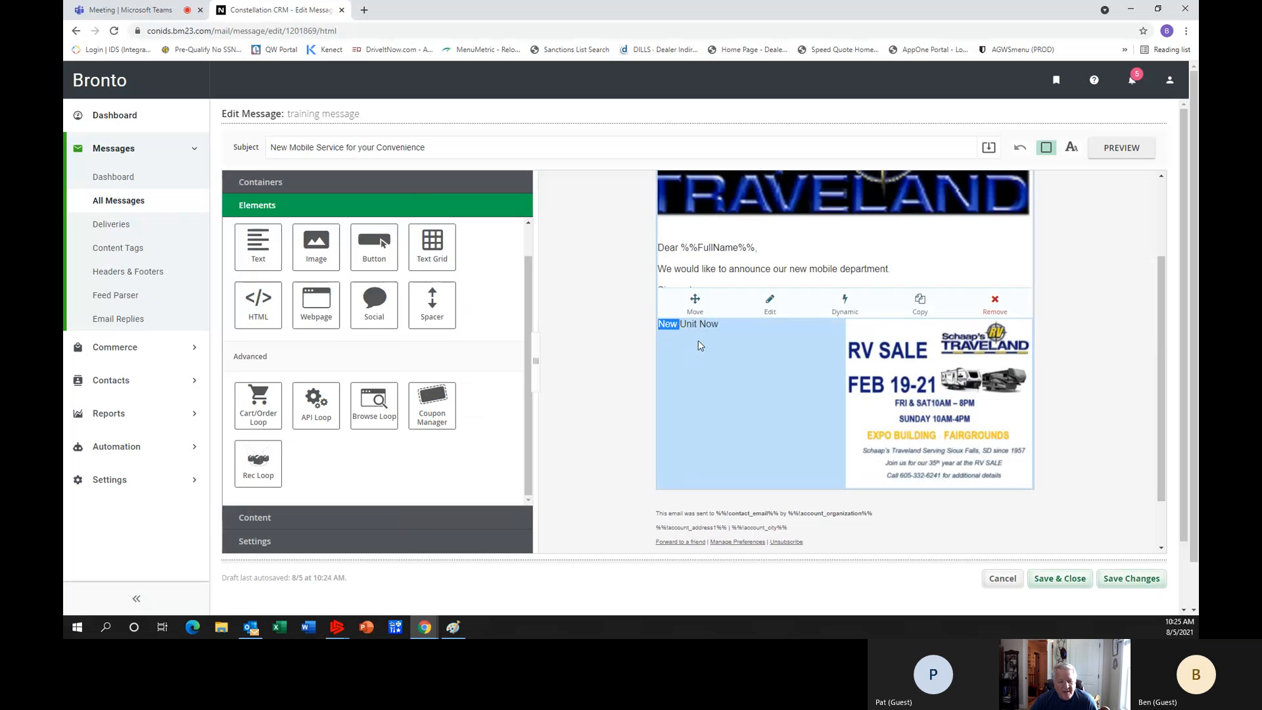
double_click(677, 326)
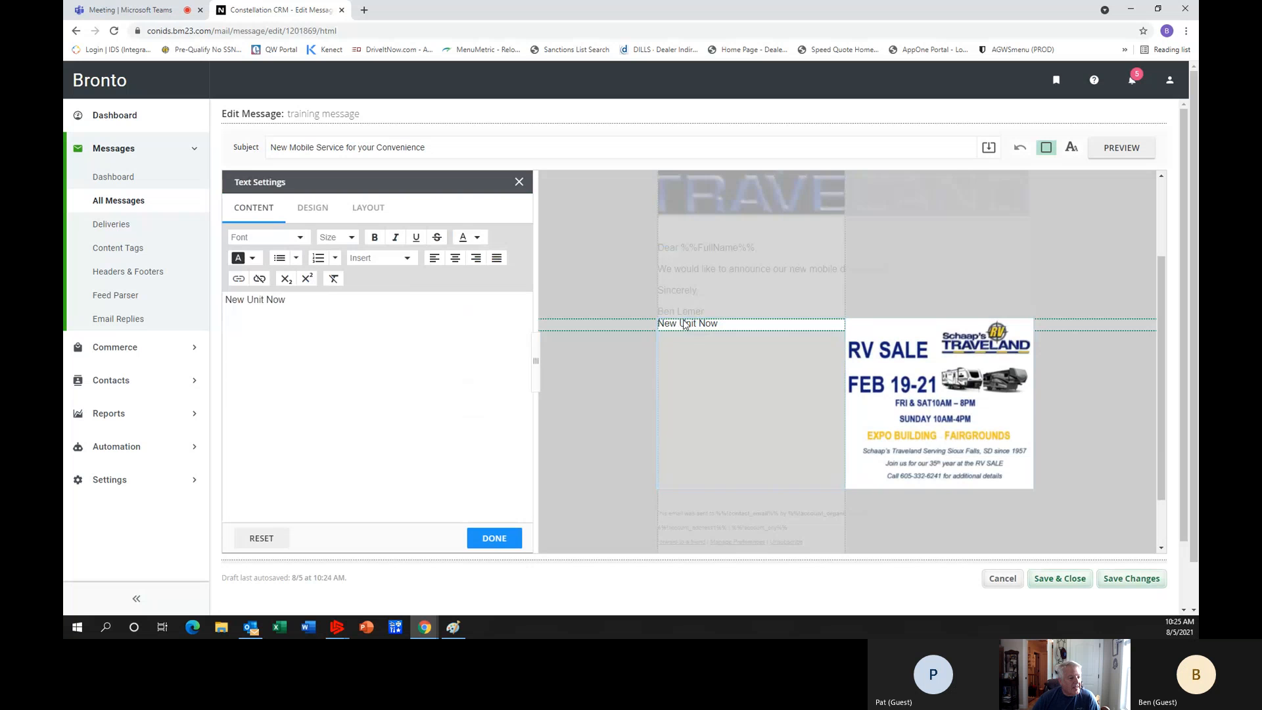
drag(723, 327, 657, 324)
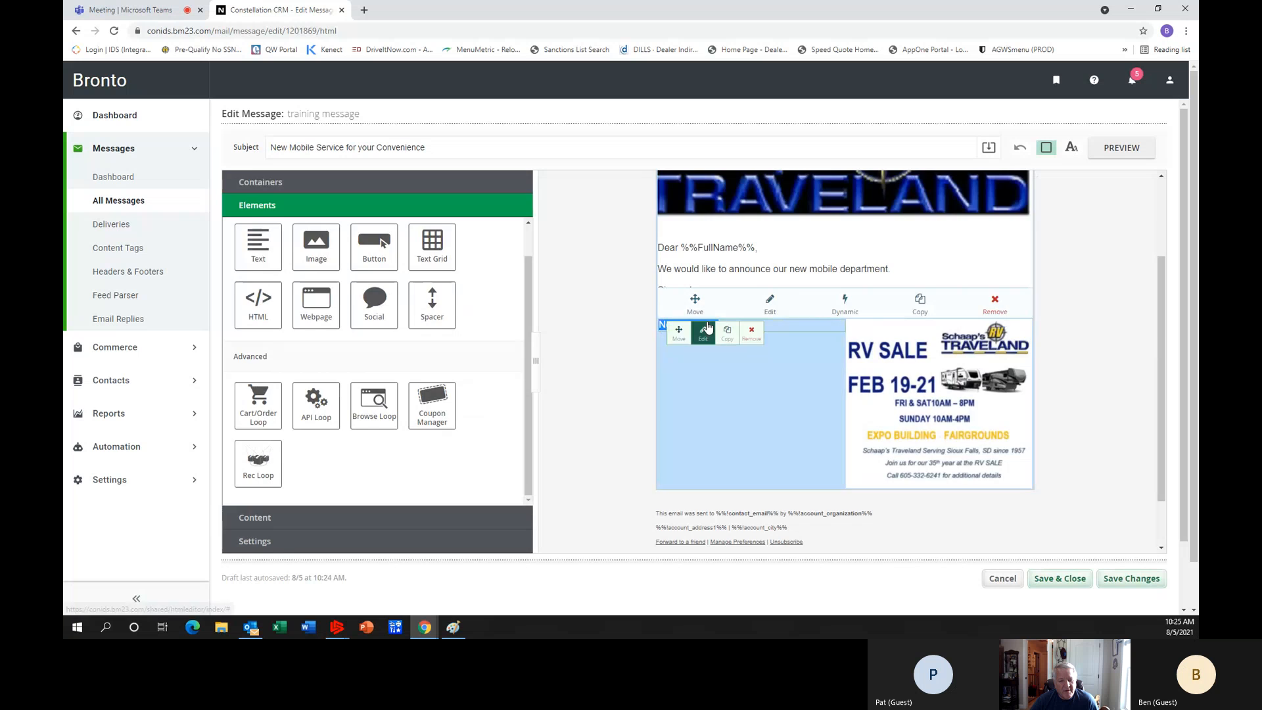
click(714, 323)
drag(305, 302, 196, 296)
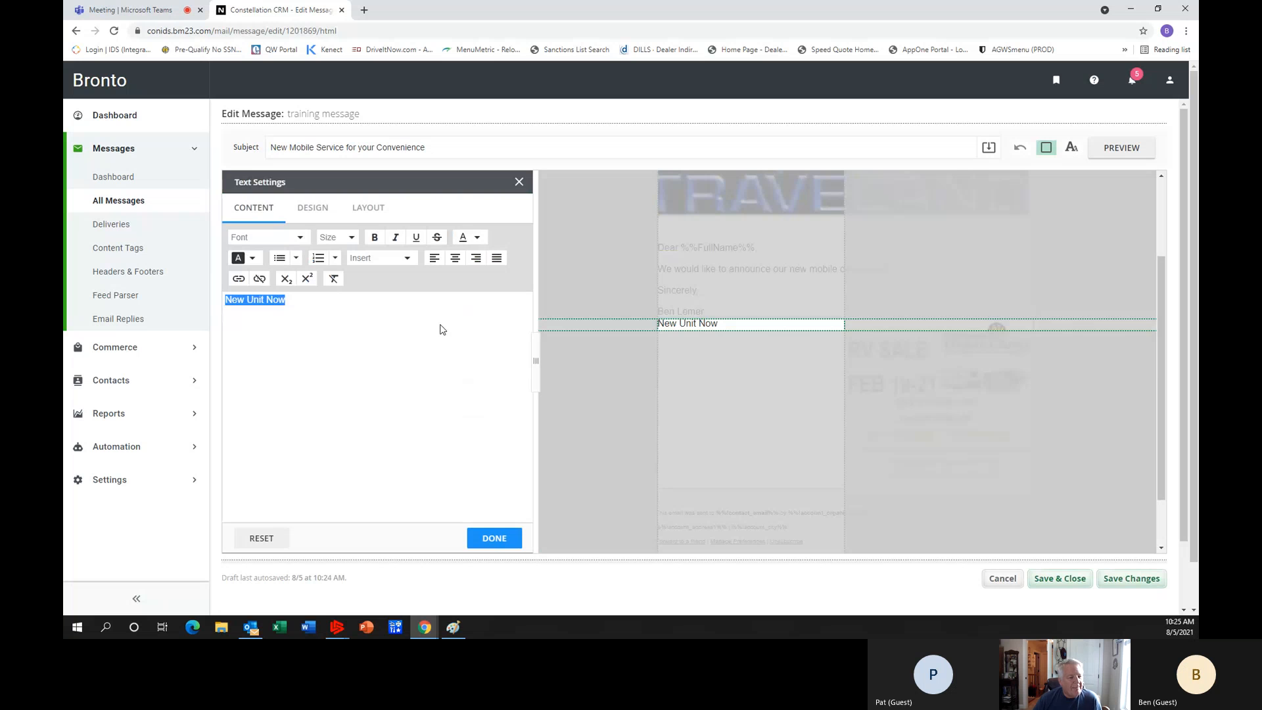
click(375, 237)
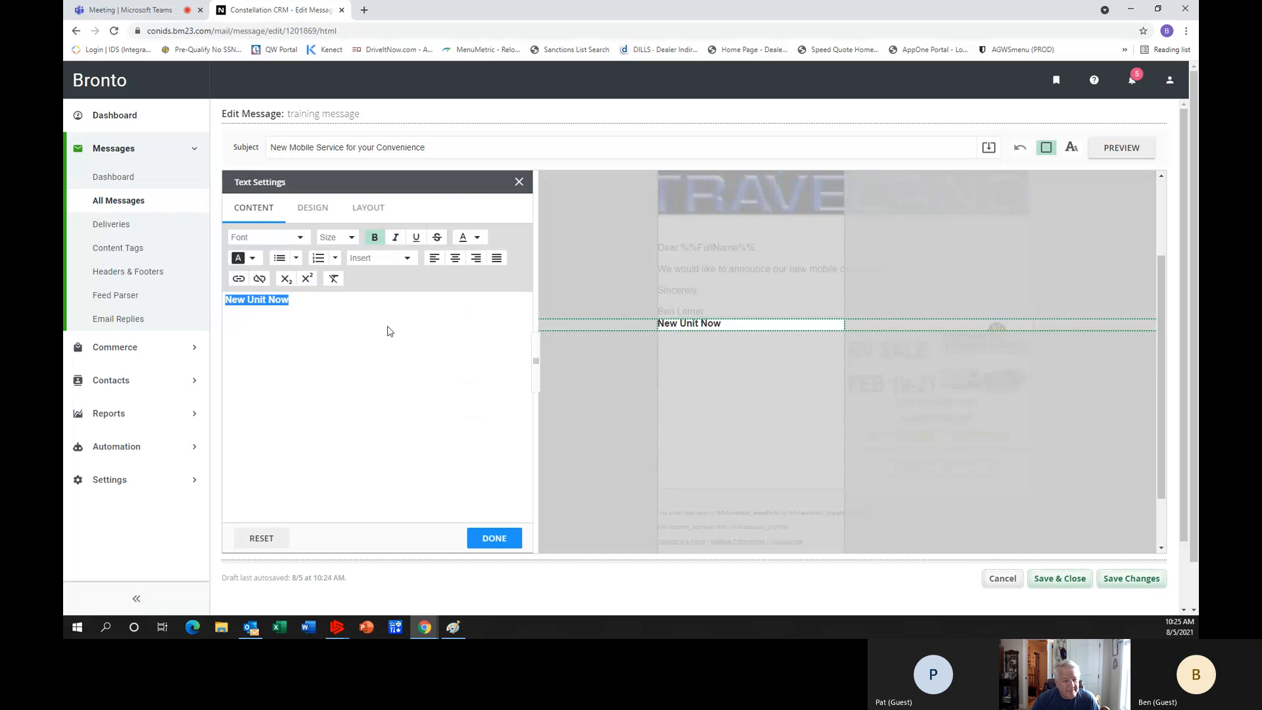
click(416, 238)
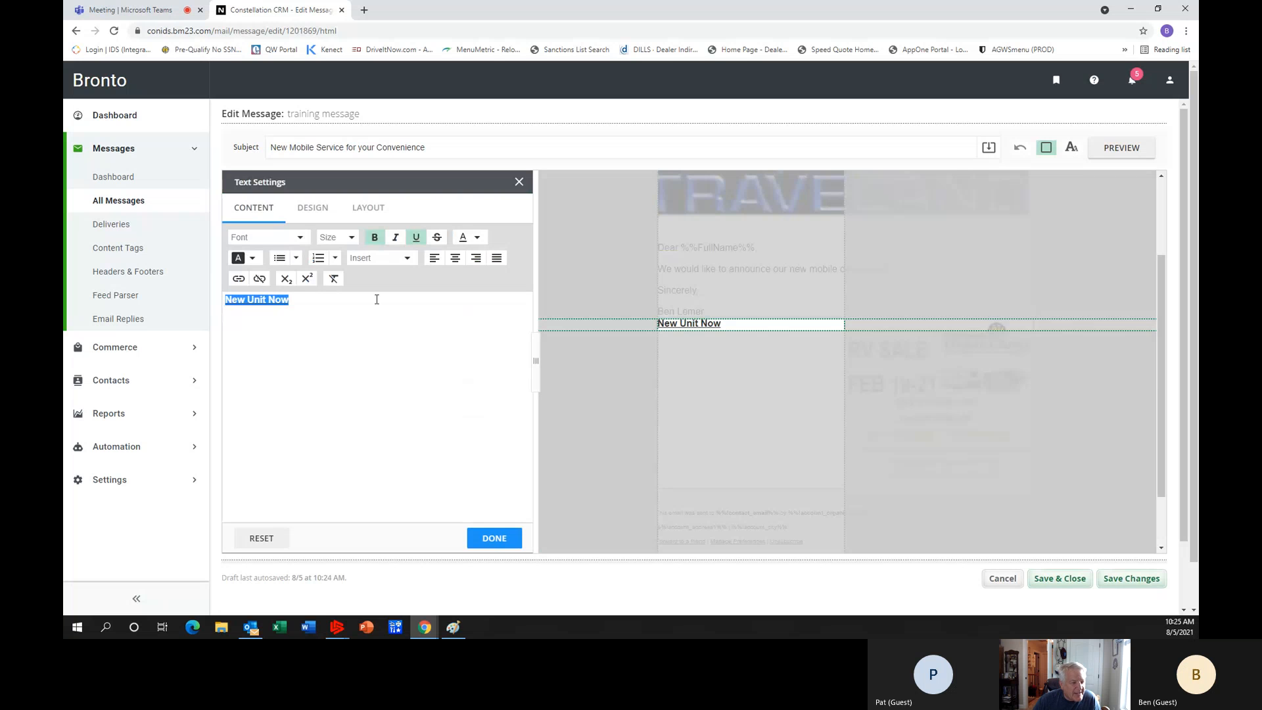
click(477, 239)
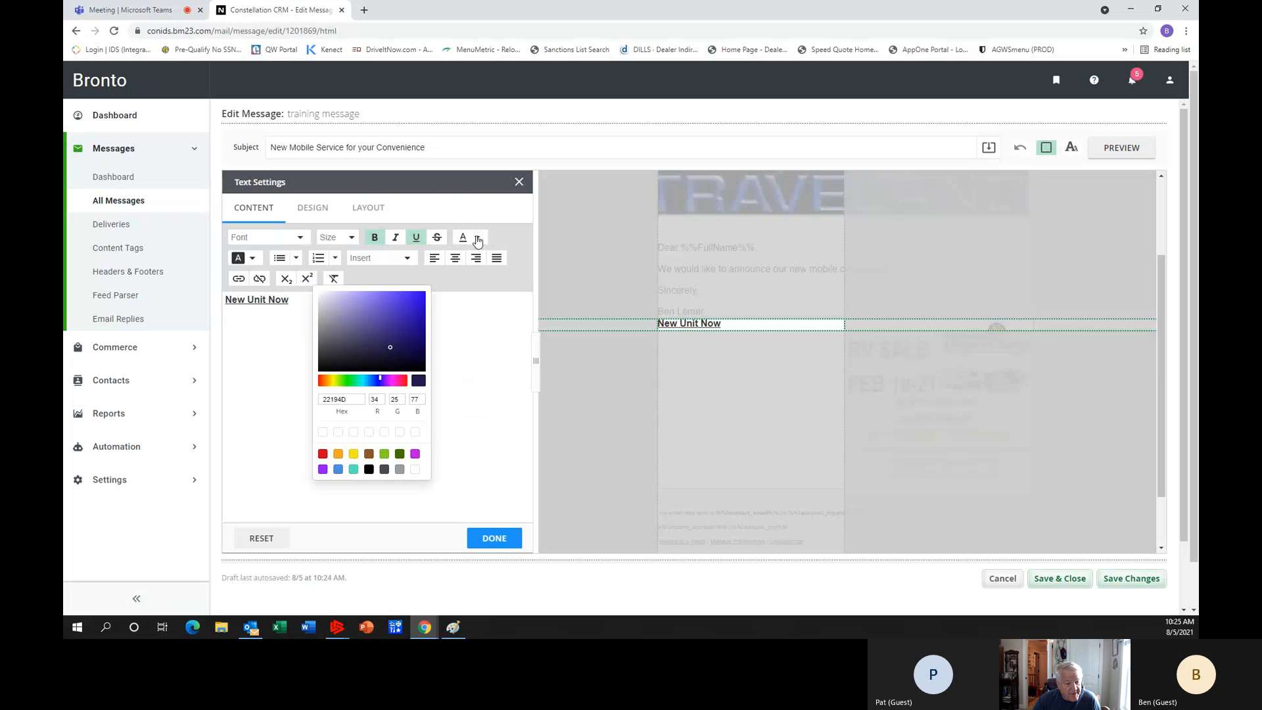
click(323, 453)
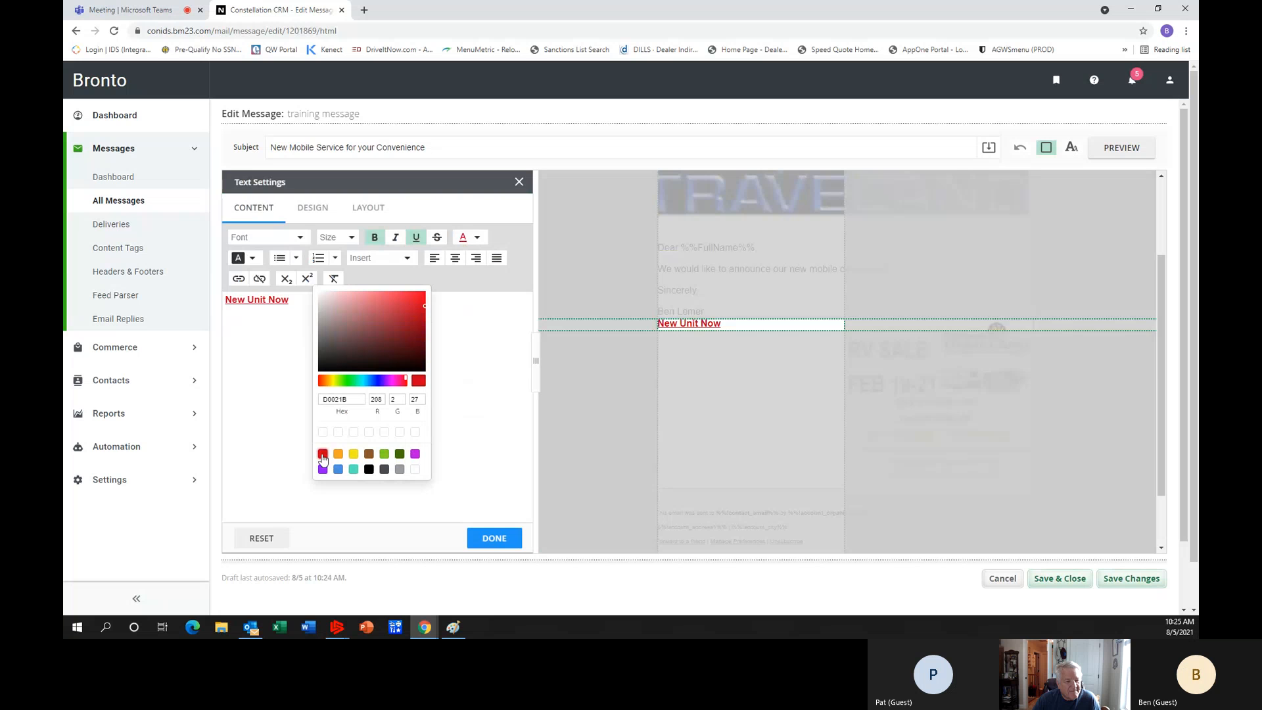
click(493, 544)
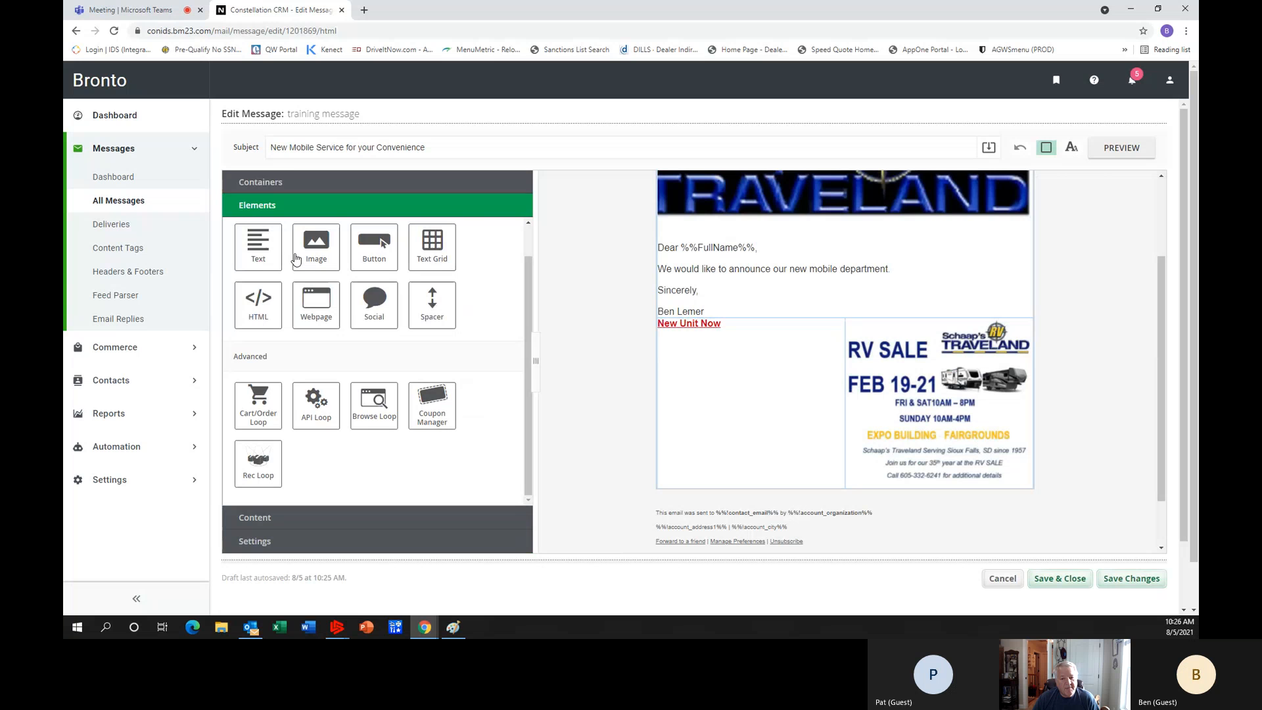
Add another 2 Column container below the RV sale row and place an Image element in its right column.
click(281, 183)
drag(316, 227, 802, 512)
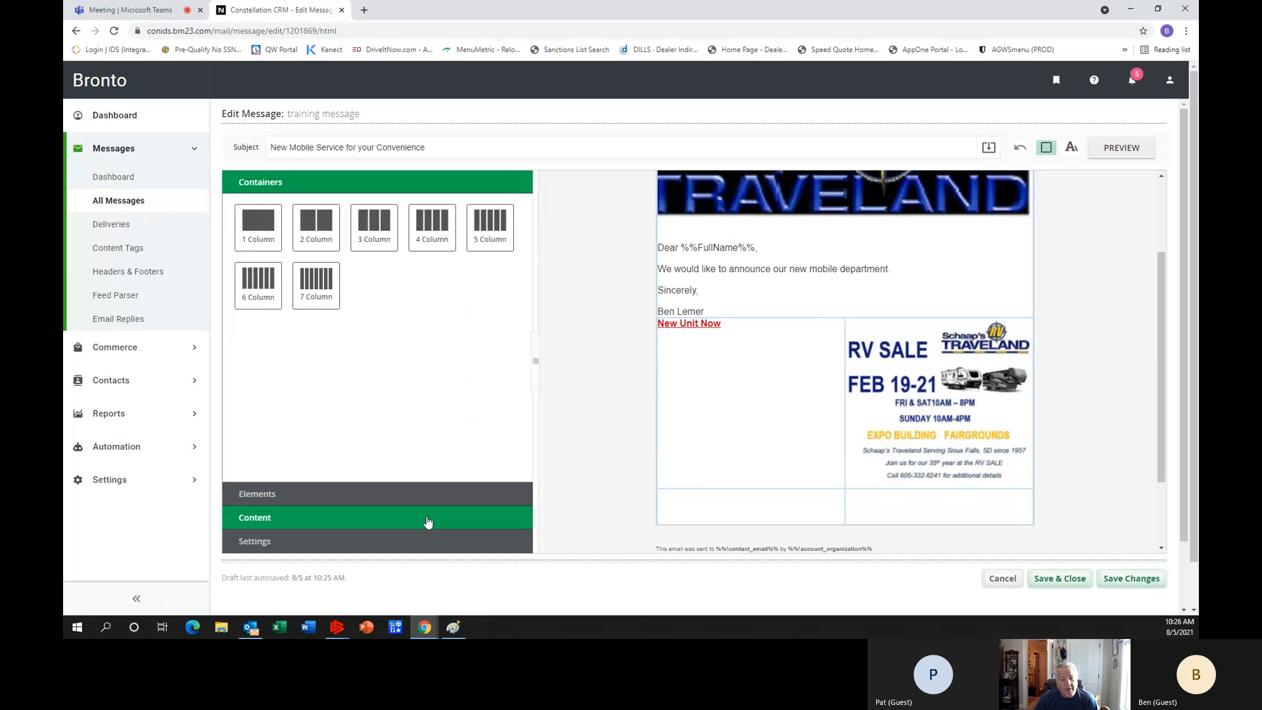
click(313, 495)
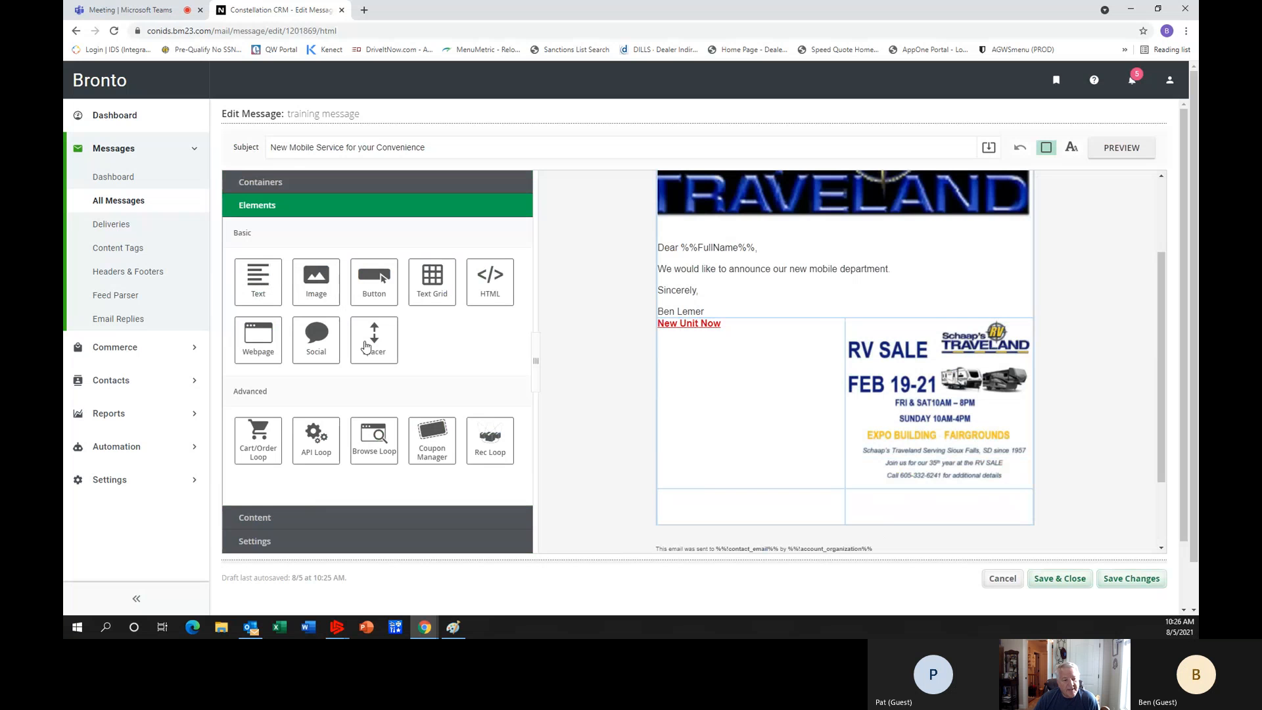
drag(316, 282, 941, 432)
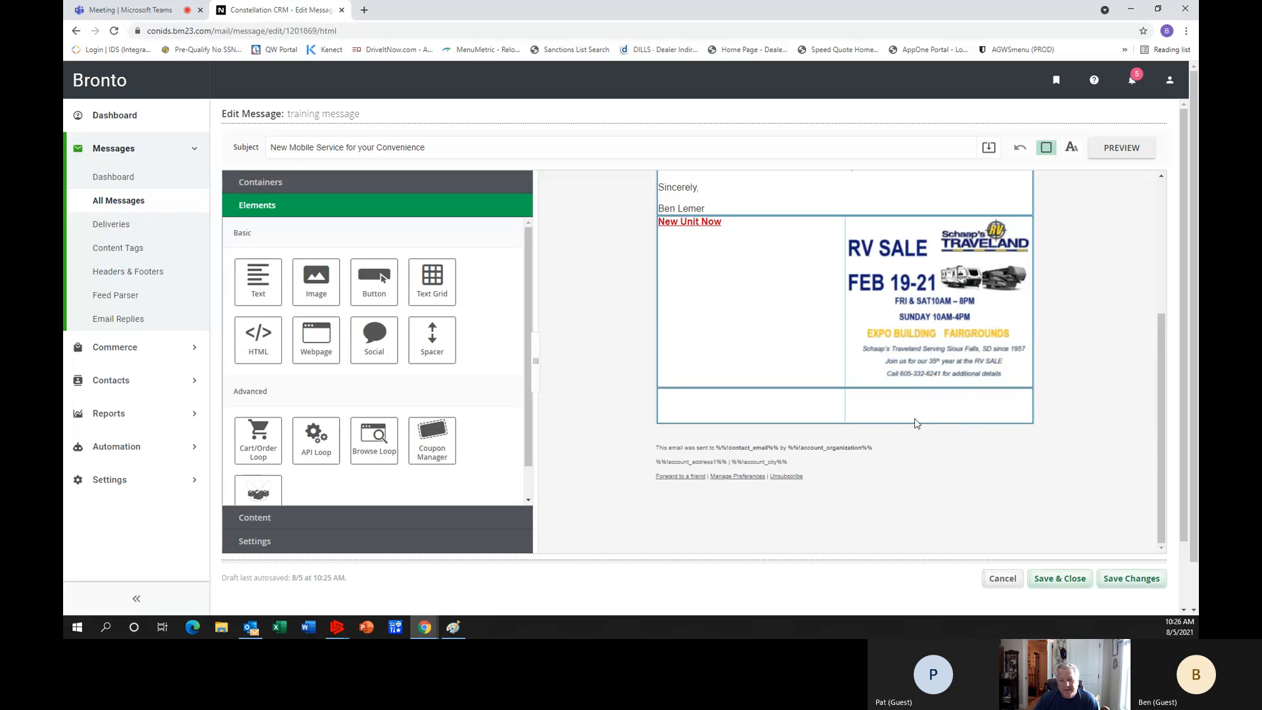
drag(316, 282, 939, 429)
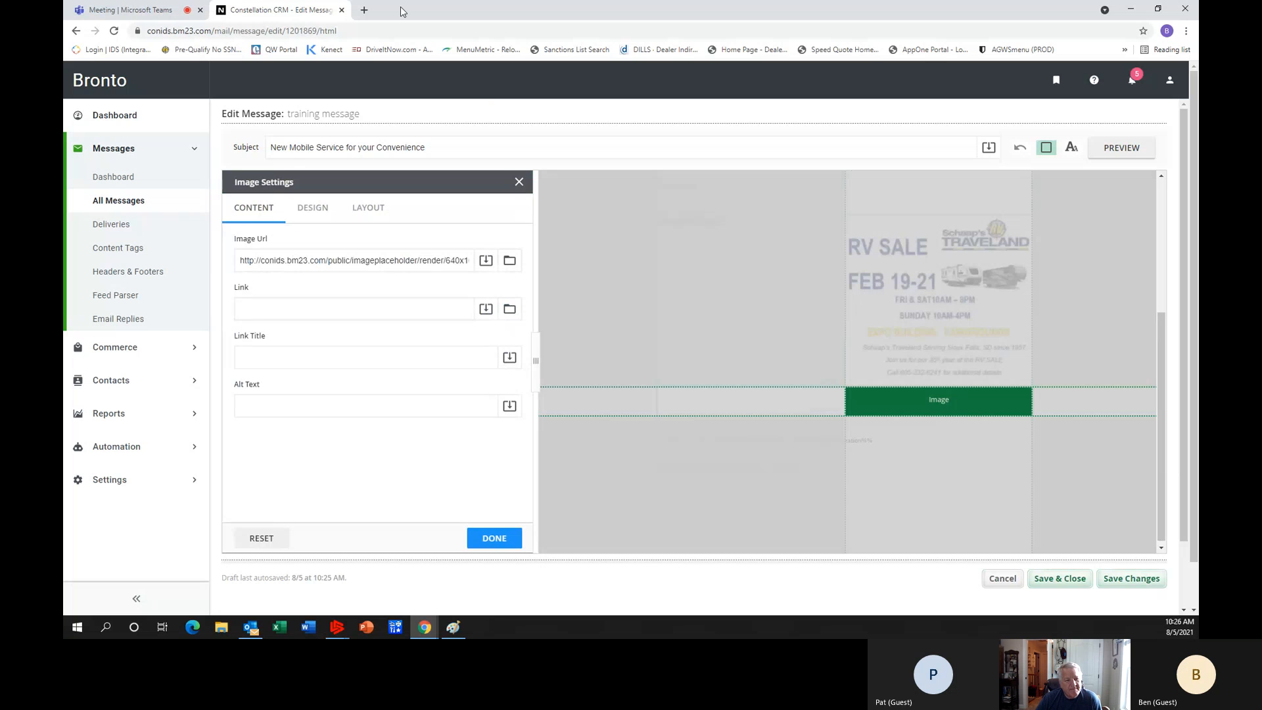
Search for "schaaps" in a new browser tab and open the Schaap's RV Traveland website.
click(364, 10)
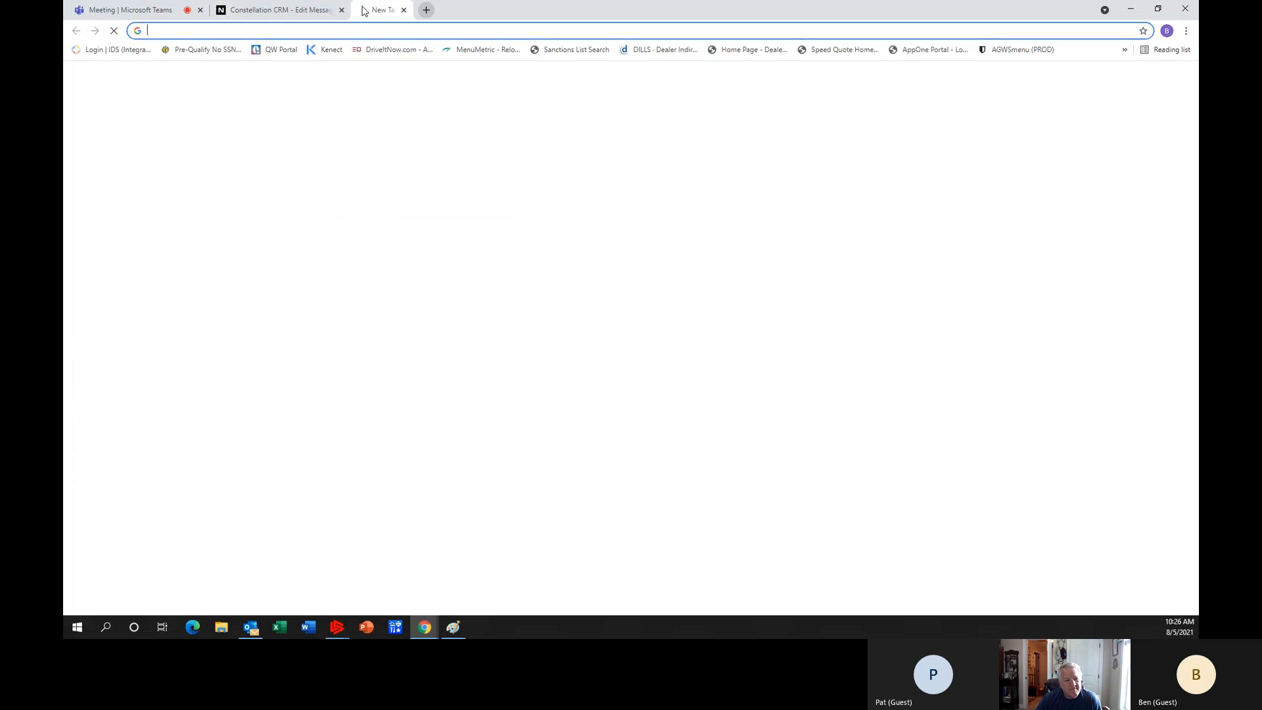
click(314, 28)
text(schaa)
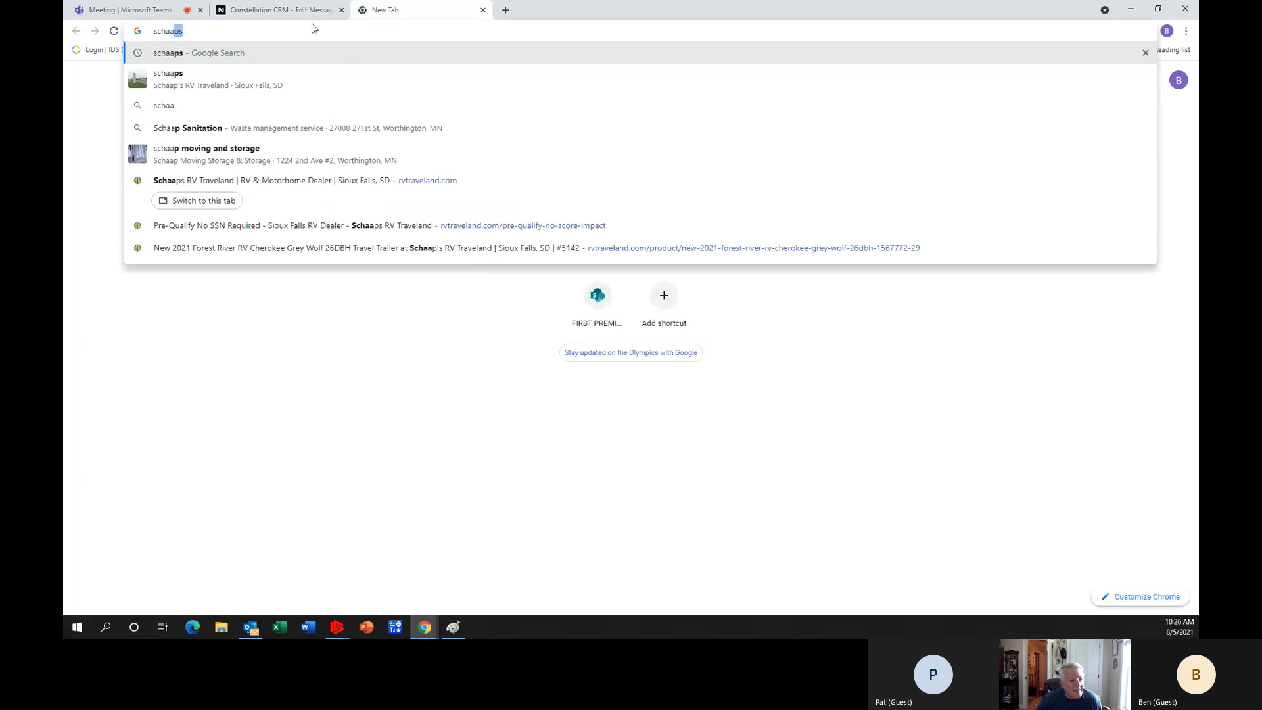
click(228, 80)
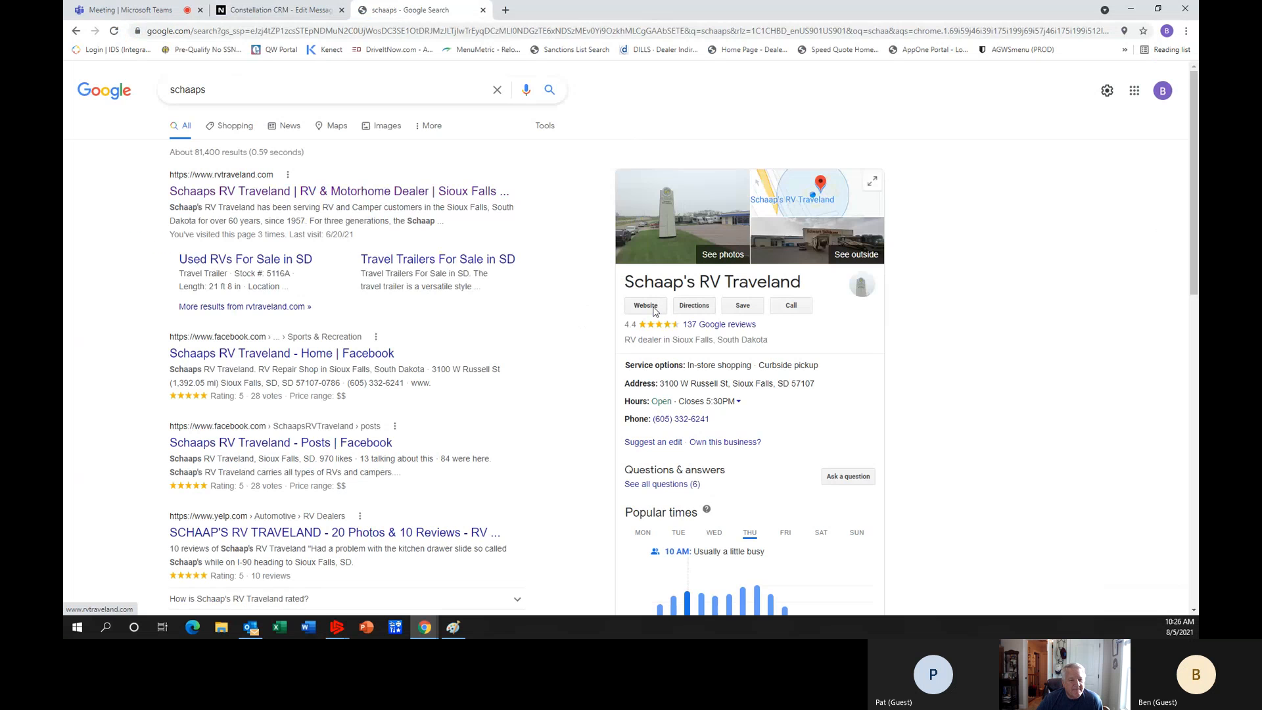
click(647, 306)
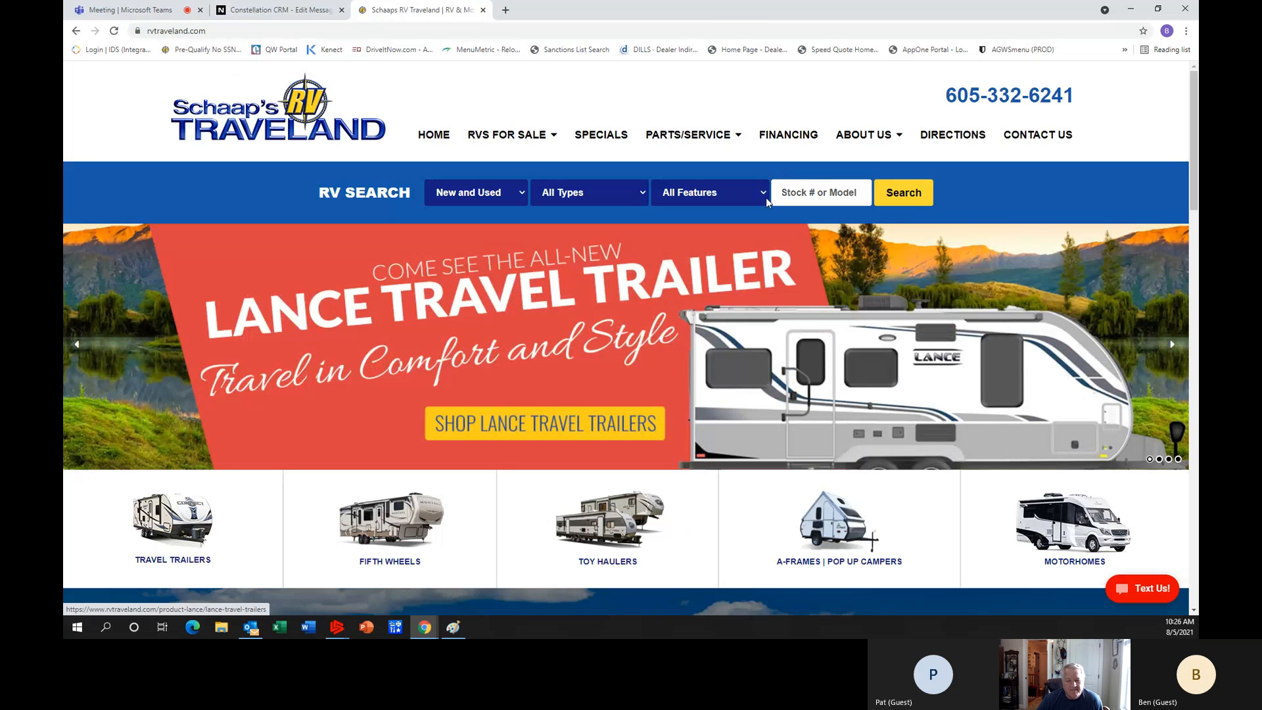
Search the dealer's inventory for New Only RVs and open the New 2021 Keystone RV Montana 3121RL listing.
click(519, 196)
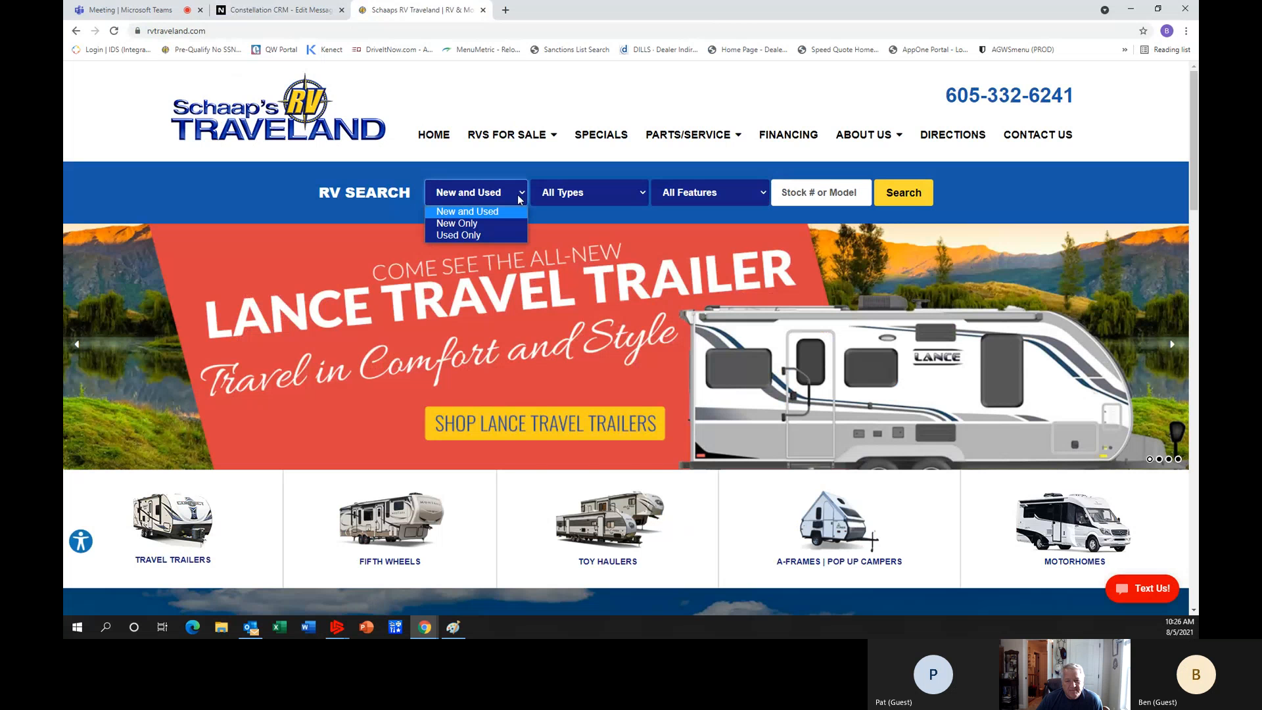
click(493, 222)
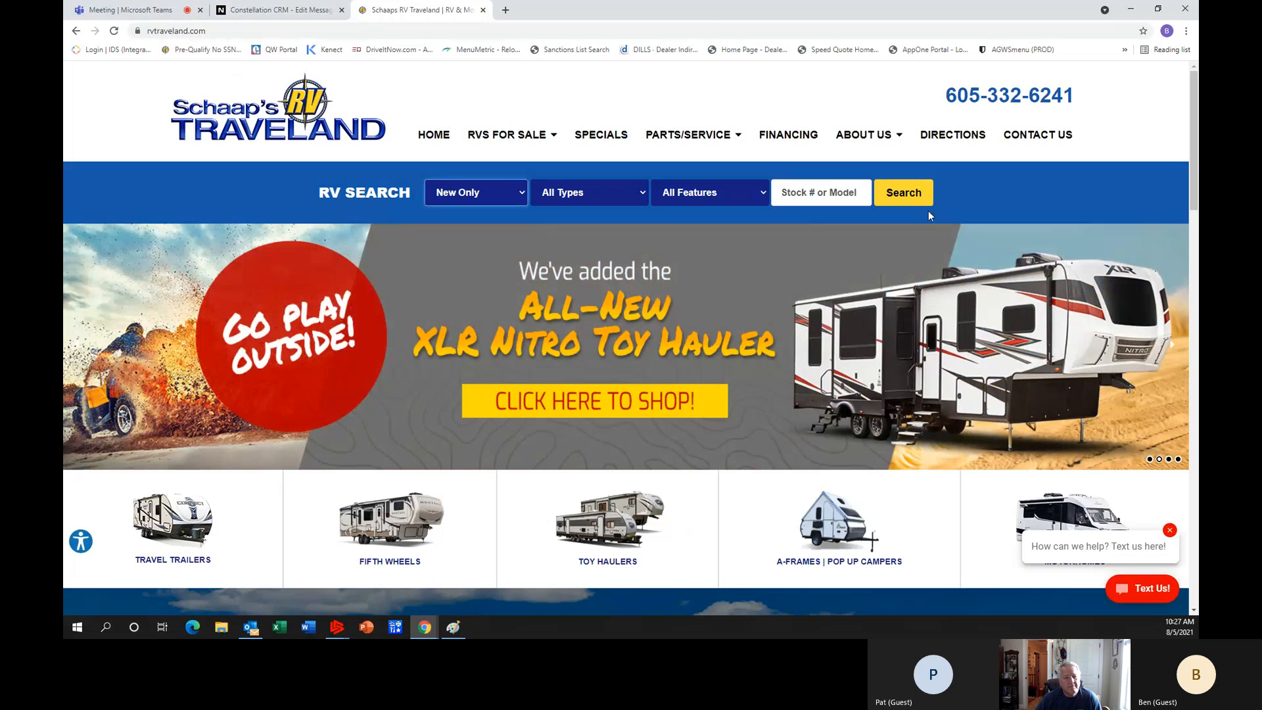
click(899, 206)
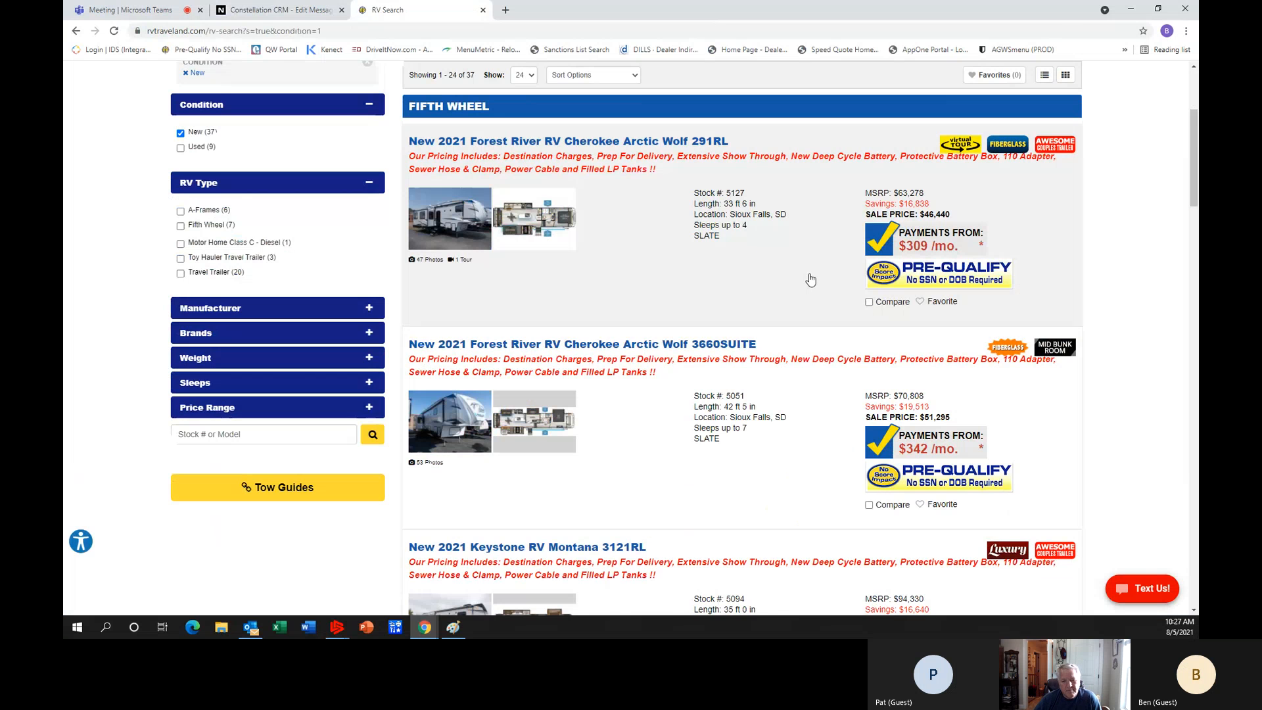
scroll(812, 279, down, 7)
scroll(811, 282, up, 2)
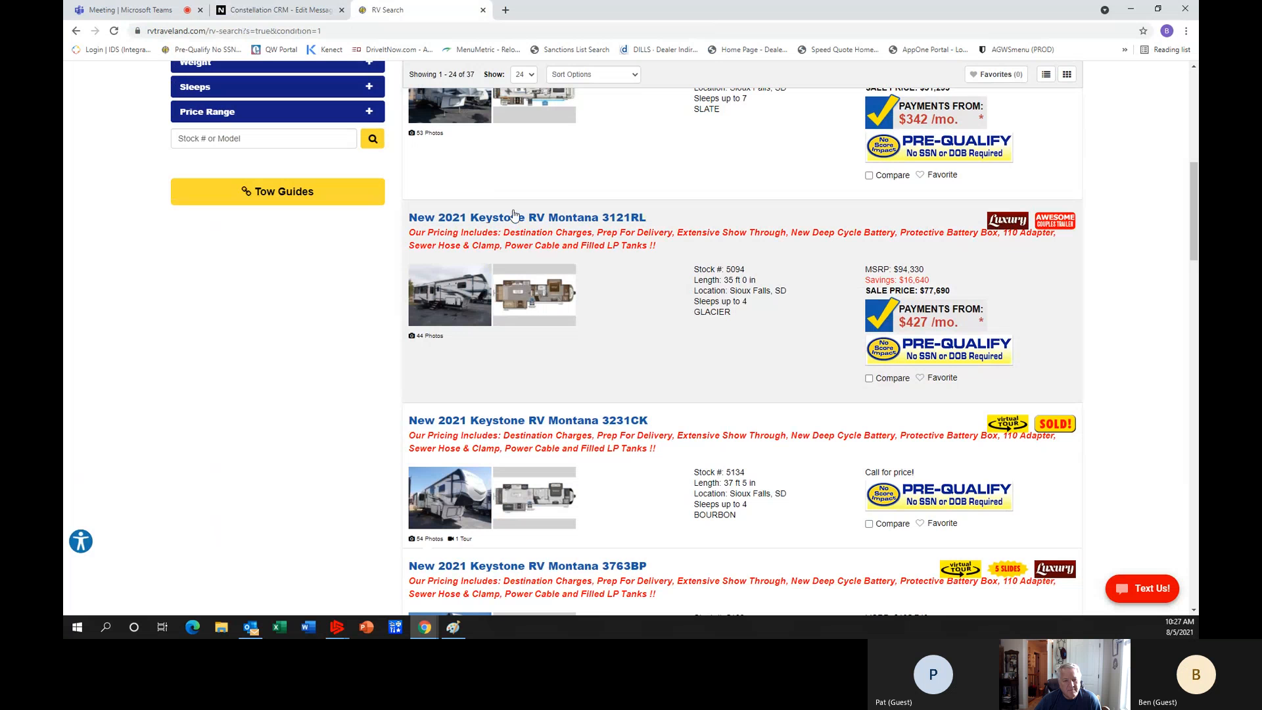
click(589, 220)
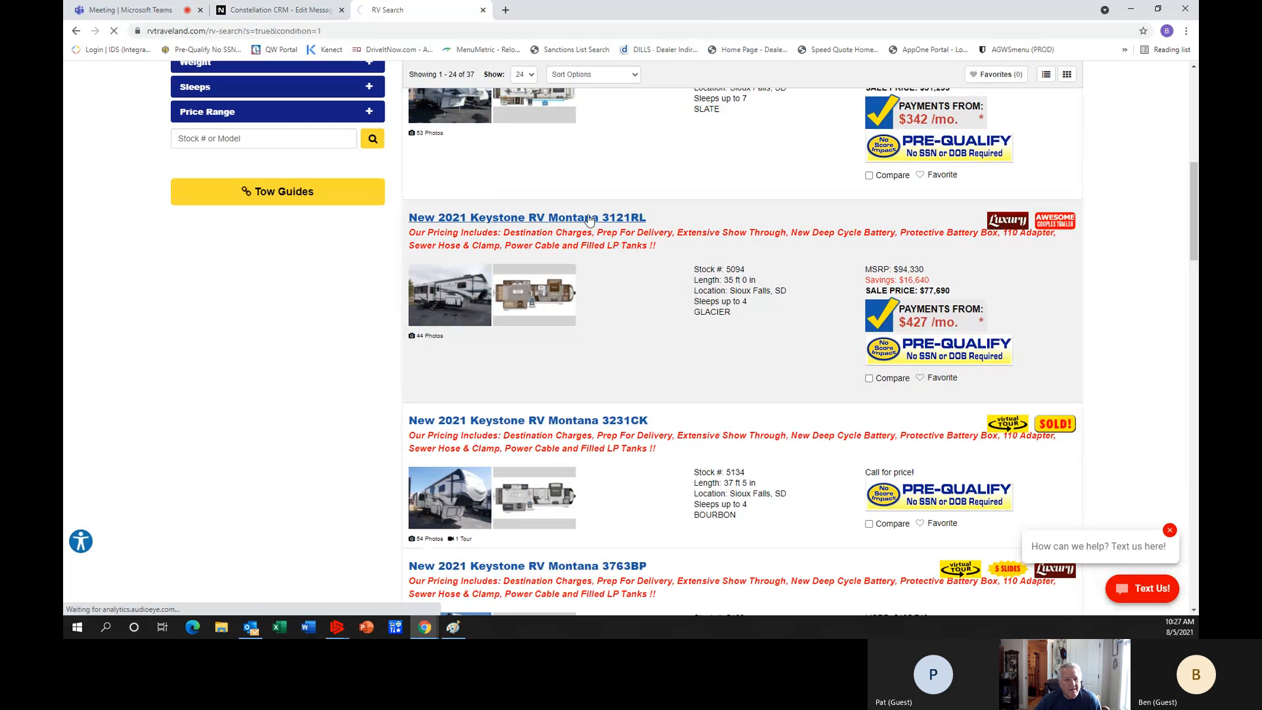
scroll(654, 277, down, 2)
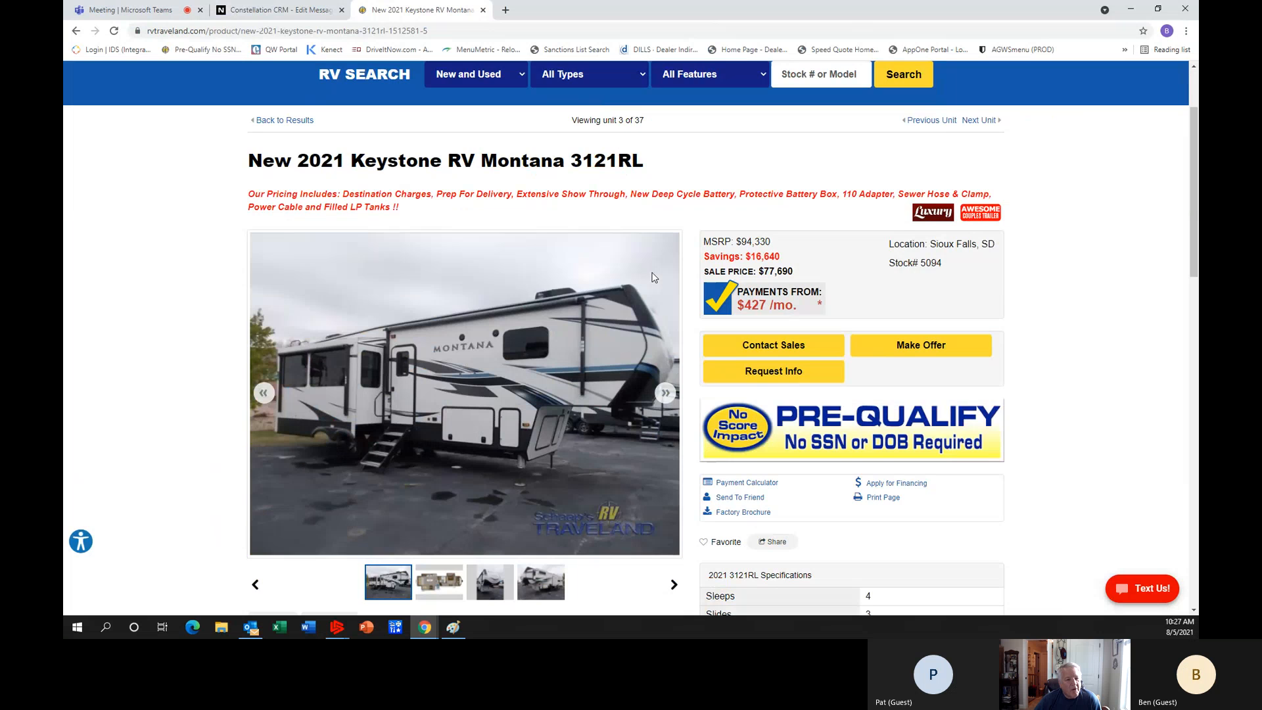
Copy the image address of the Montana 3121RL's main exterior photo.
right_click(463, 335)
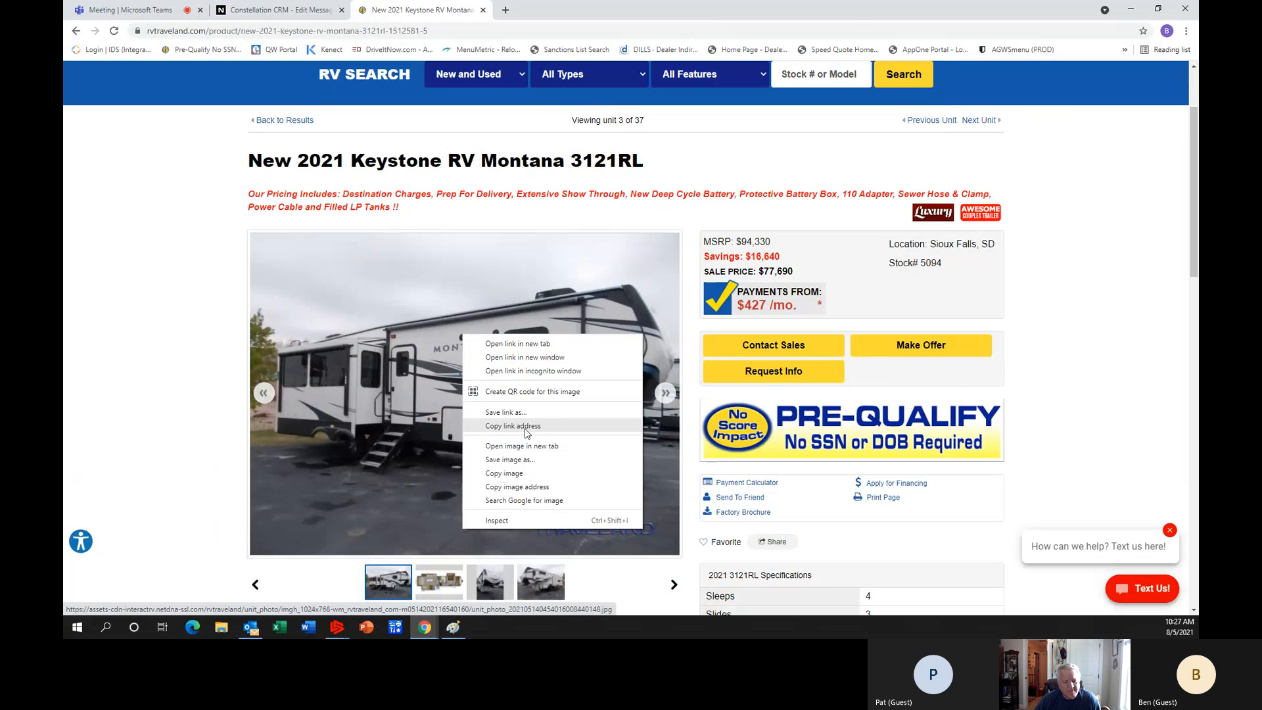
click(503, 473)
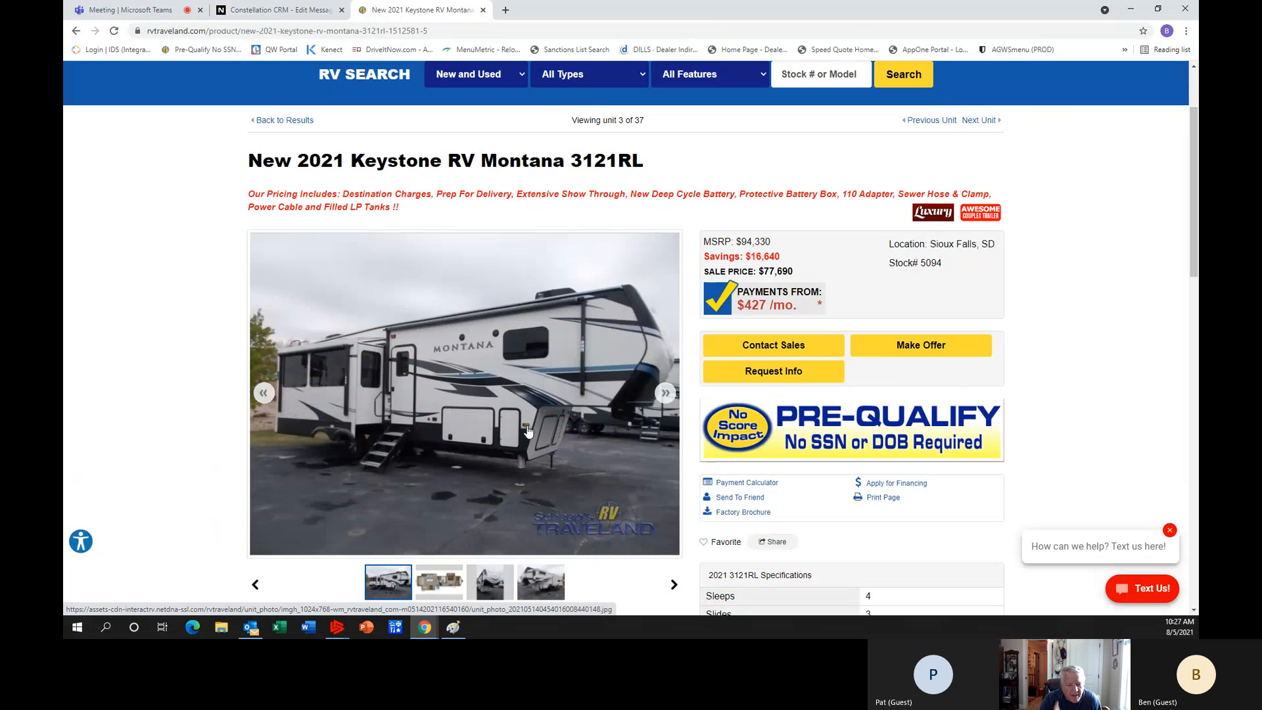
right_click(527, 427)
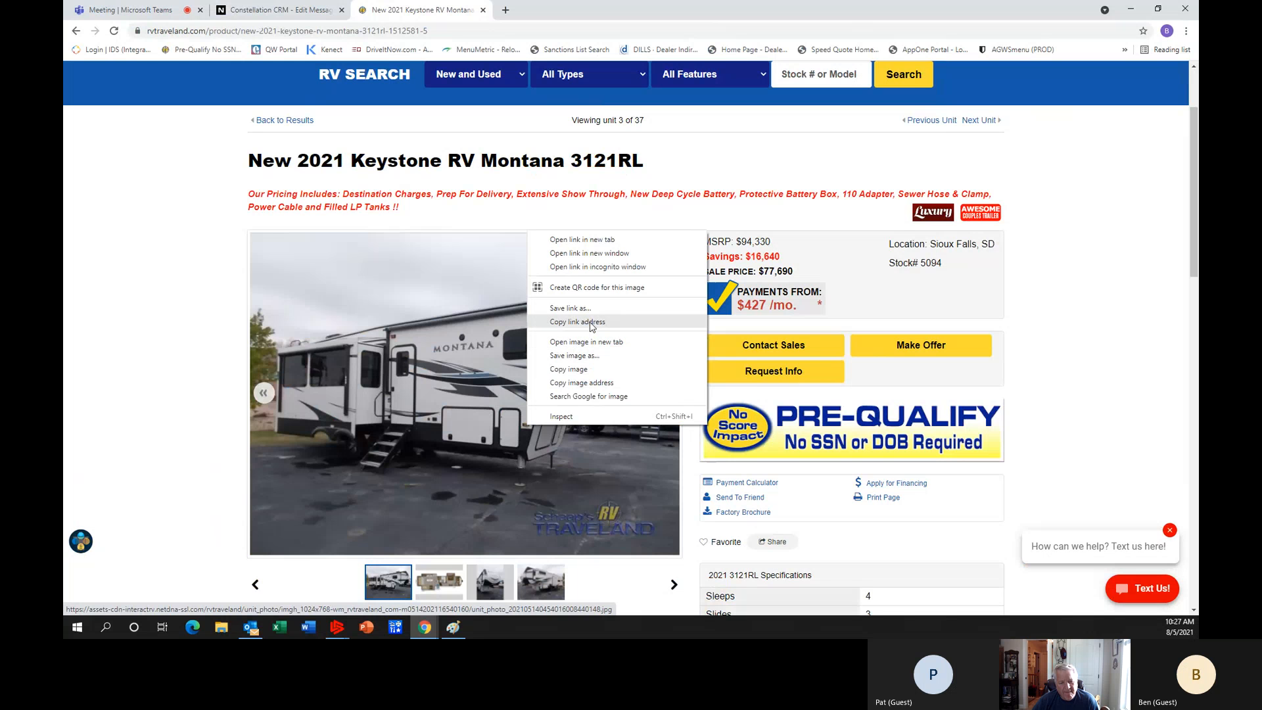
click(580, 382)
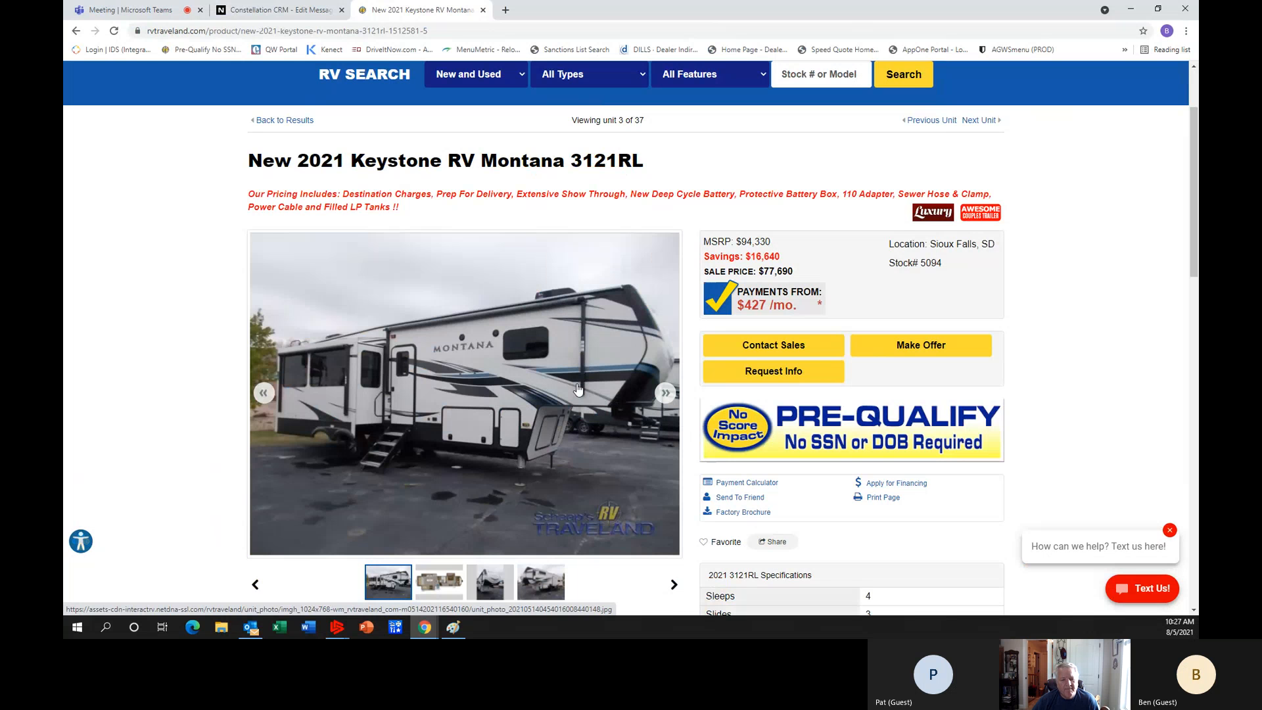
Return to the Bronto message and replace the new Image element's placeholder URL with the copied Montana photo address.
click(283, 10)
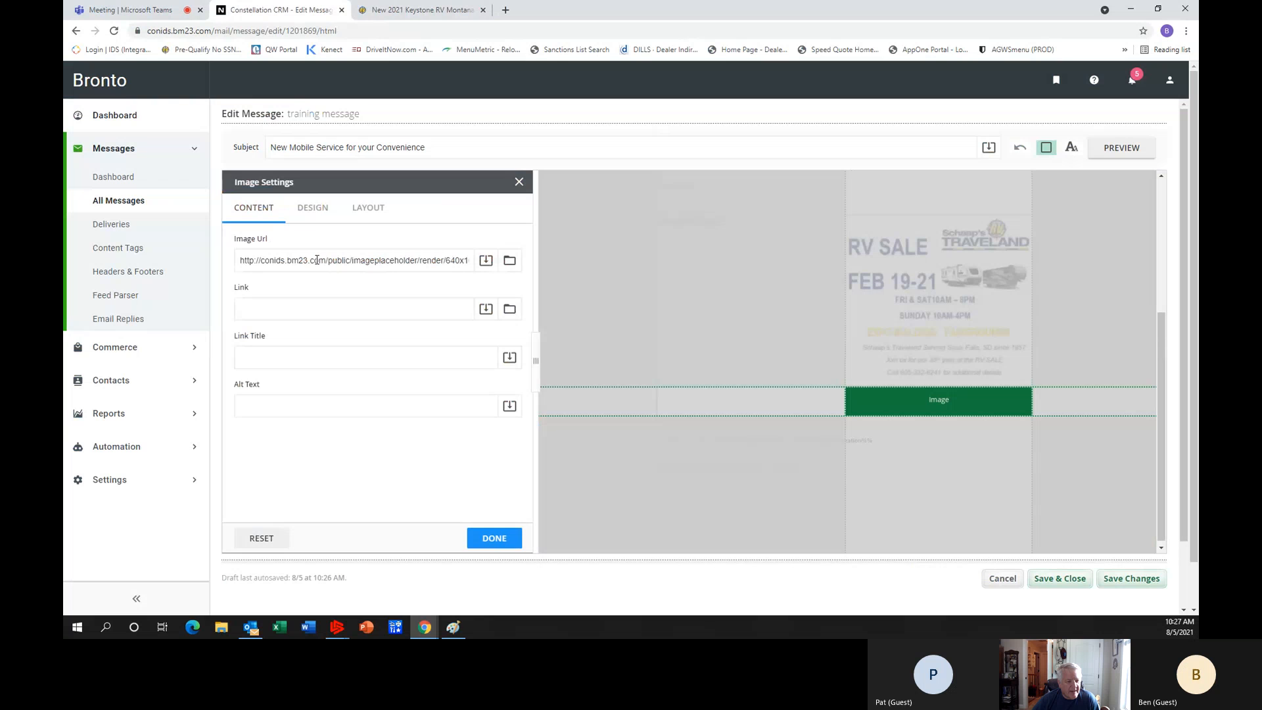
click(443, 261)
drag(444, 261, 213, 236)
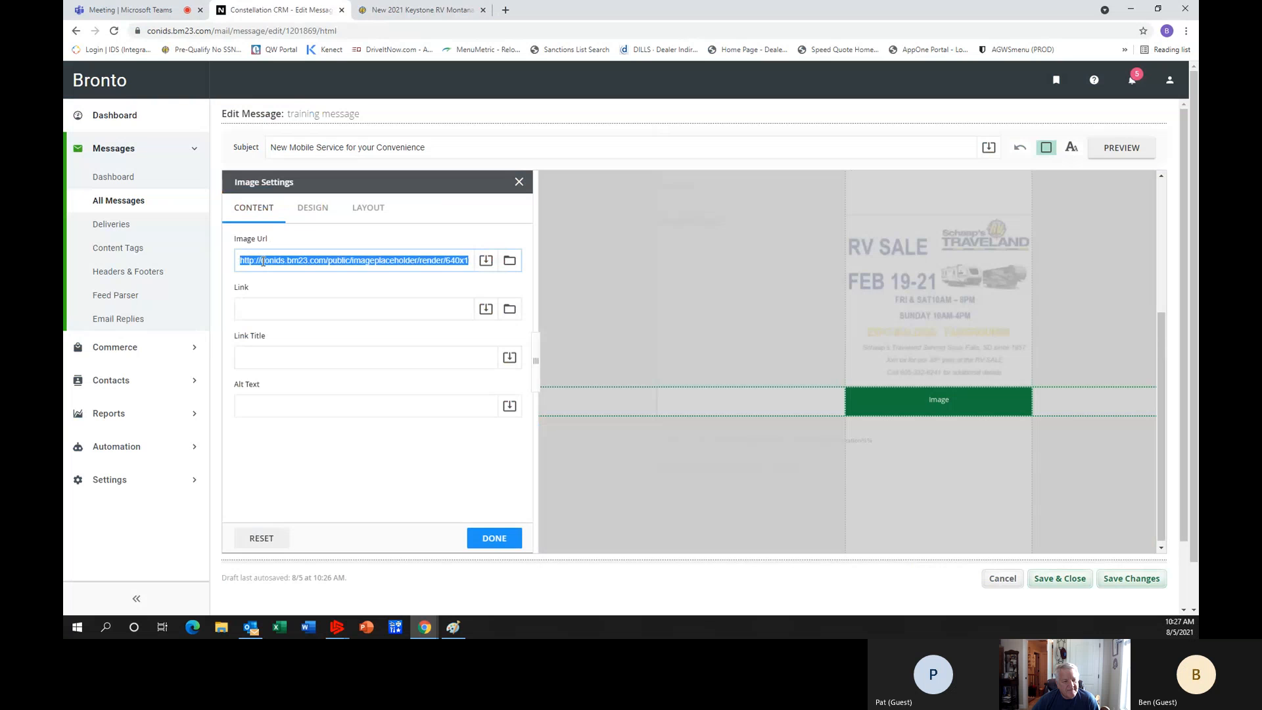
key(BackSpace)
drag(350, 263, 184, 248)
key(BackSpace)
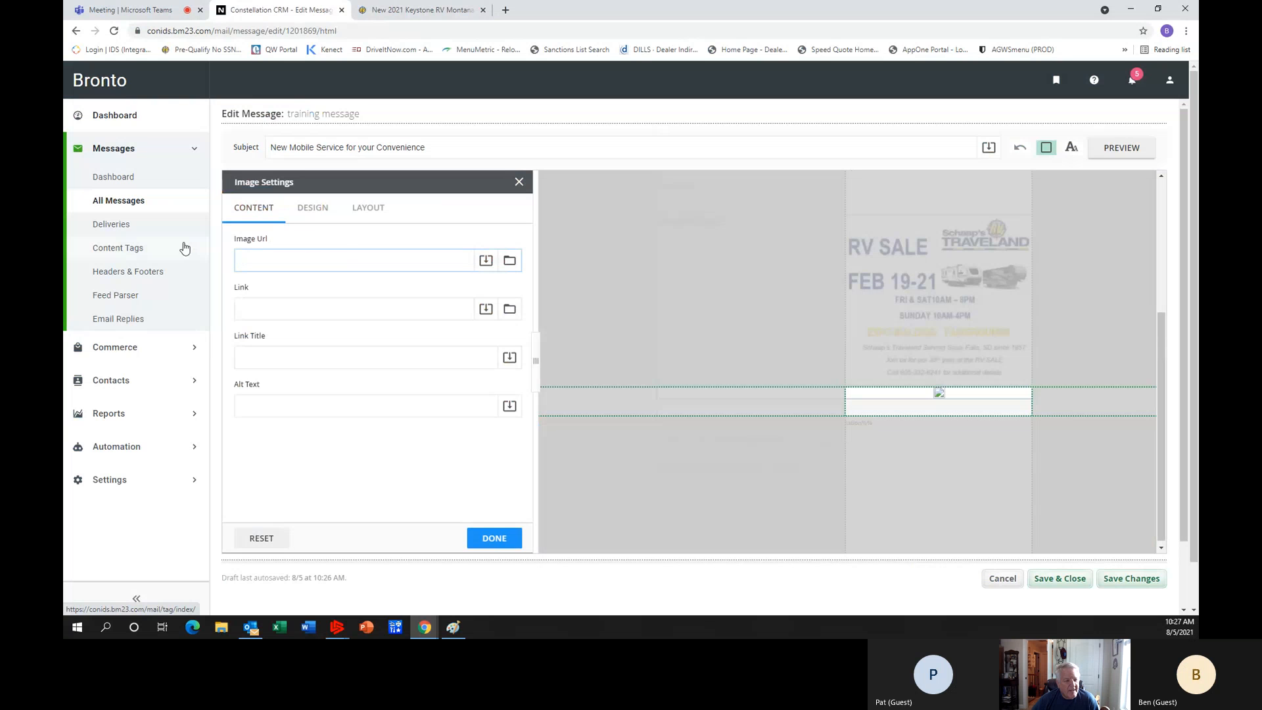
right_click(255, 260)
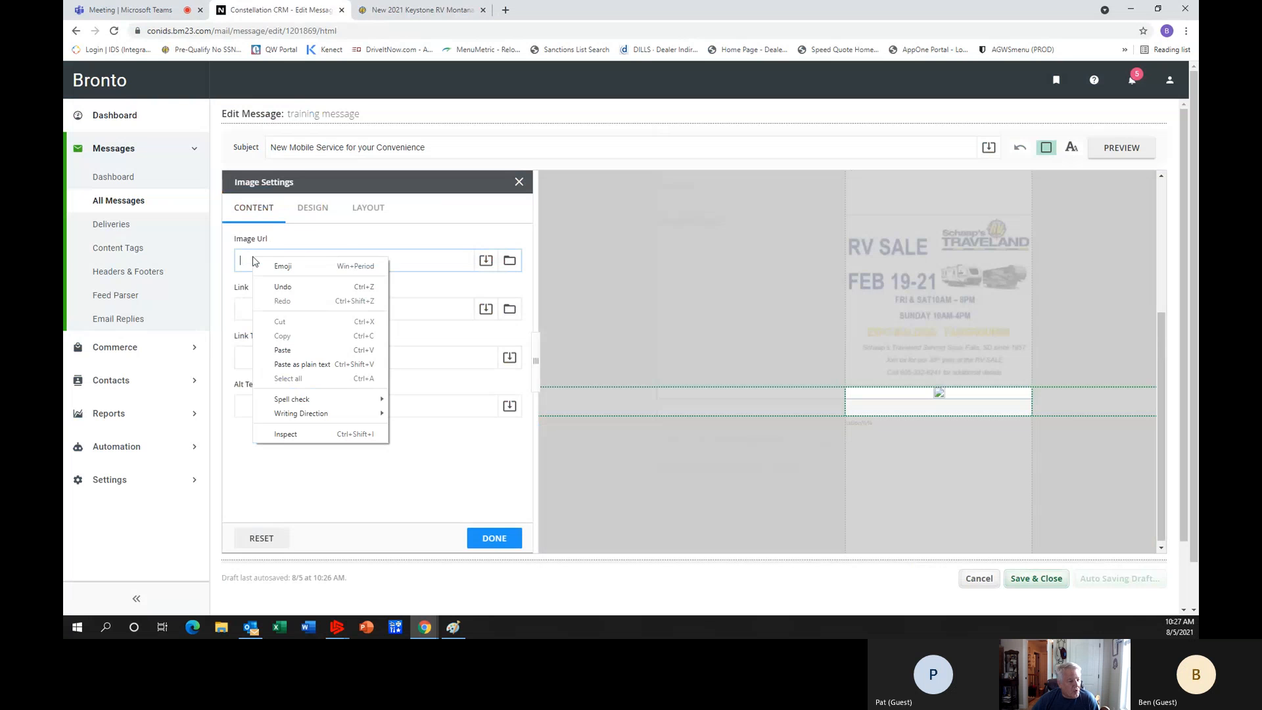
click(283, 350)
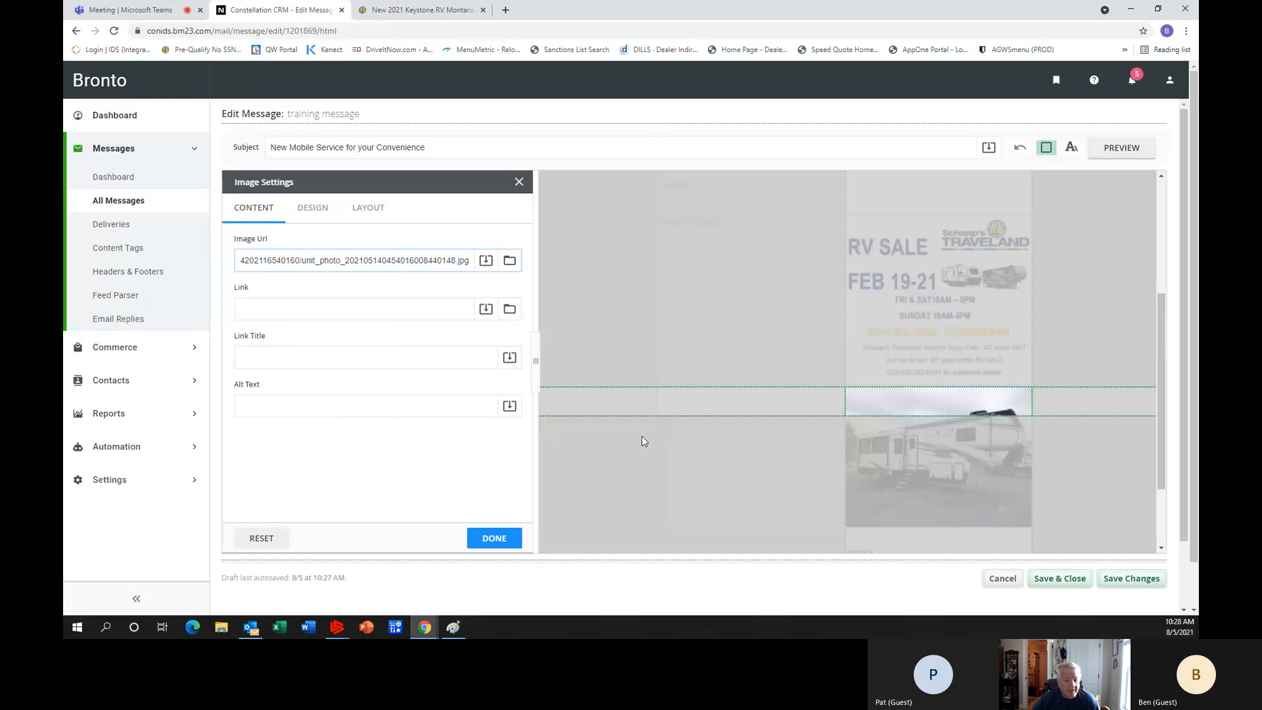
click(540, 523)
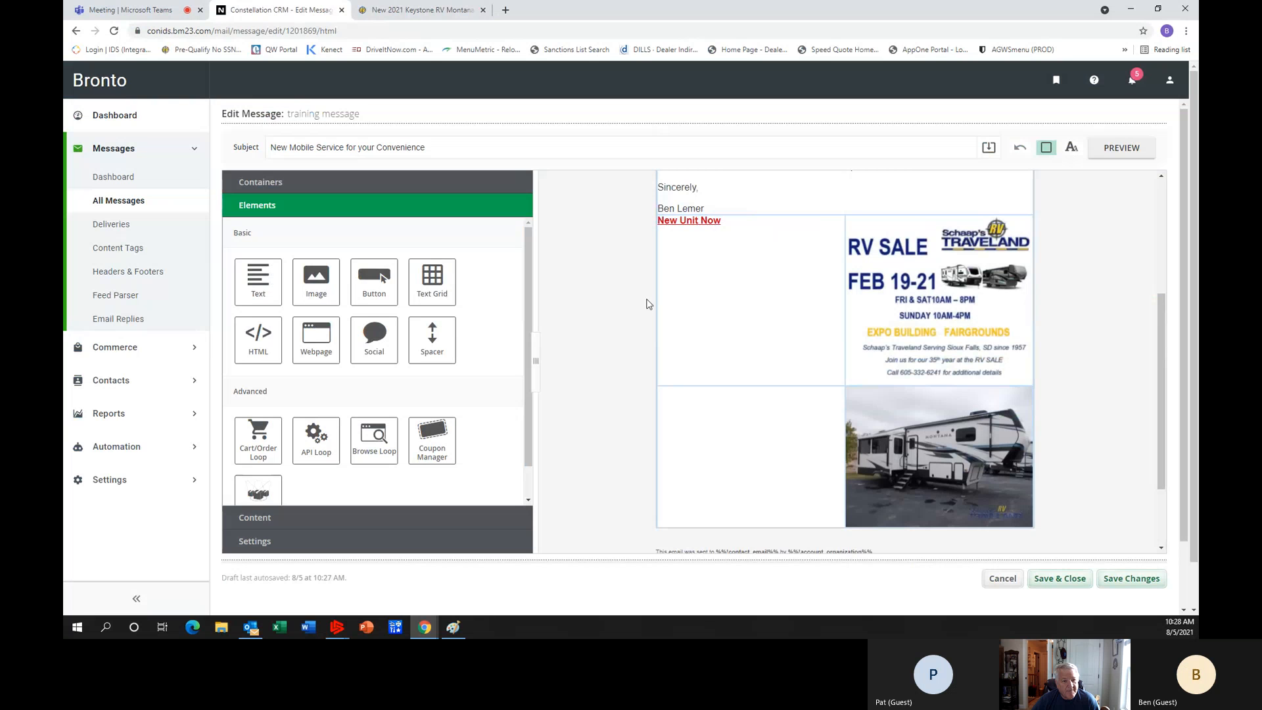
Return to the Montana 3121RL listing on the dealer's website and copy its page address.
click(399, 12)
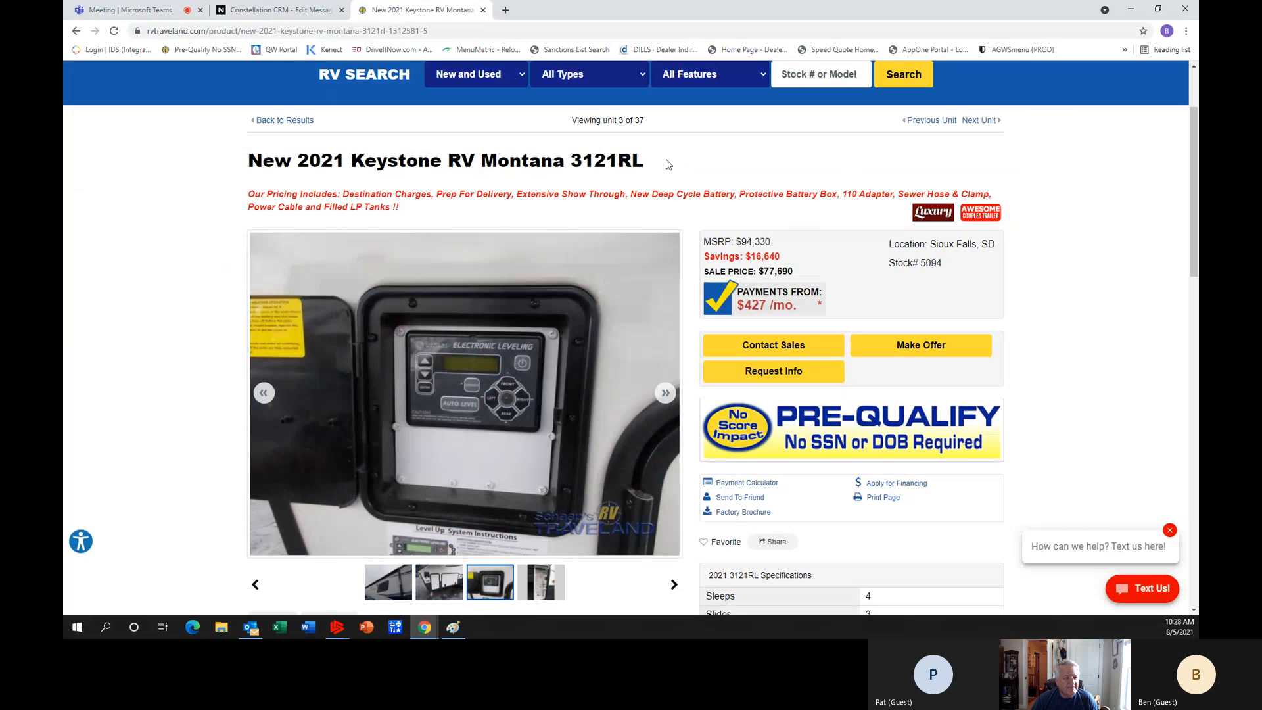
click(445, 29)
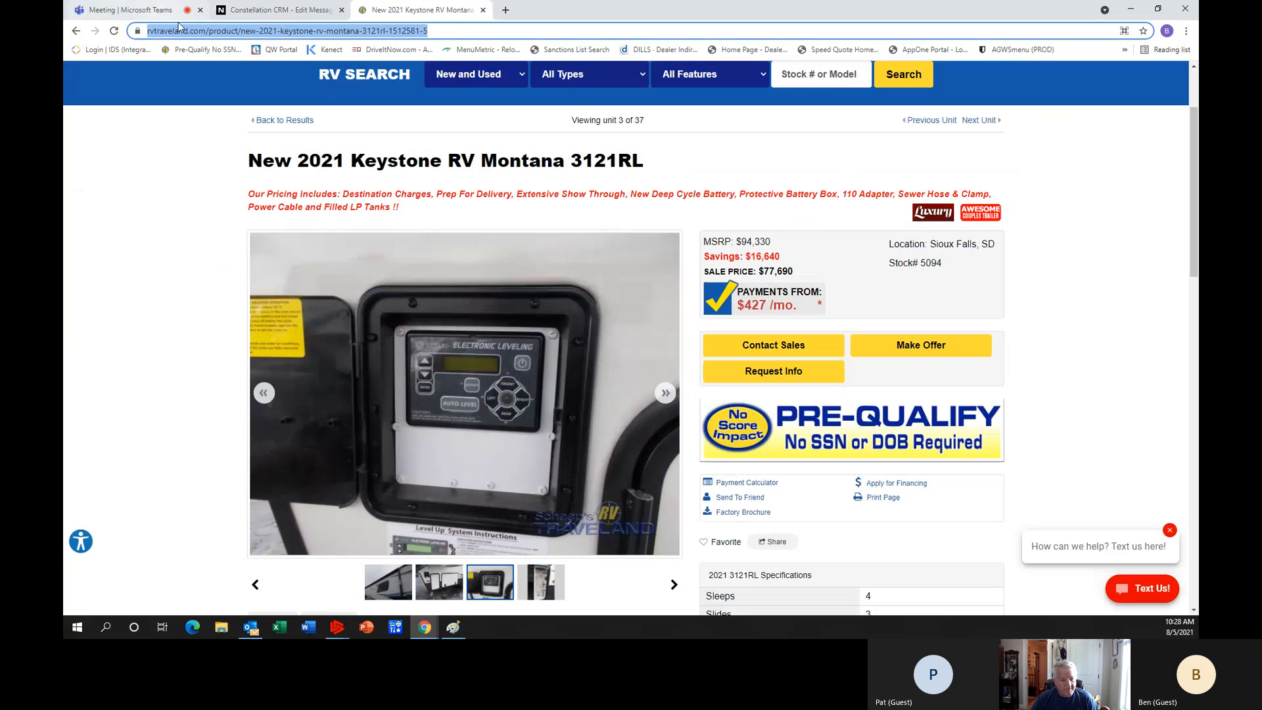
right_click(199, 30)
click(228, 93)
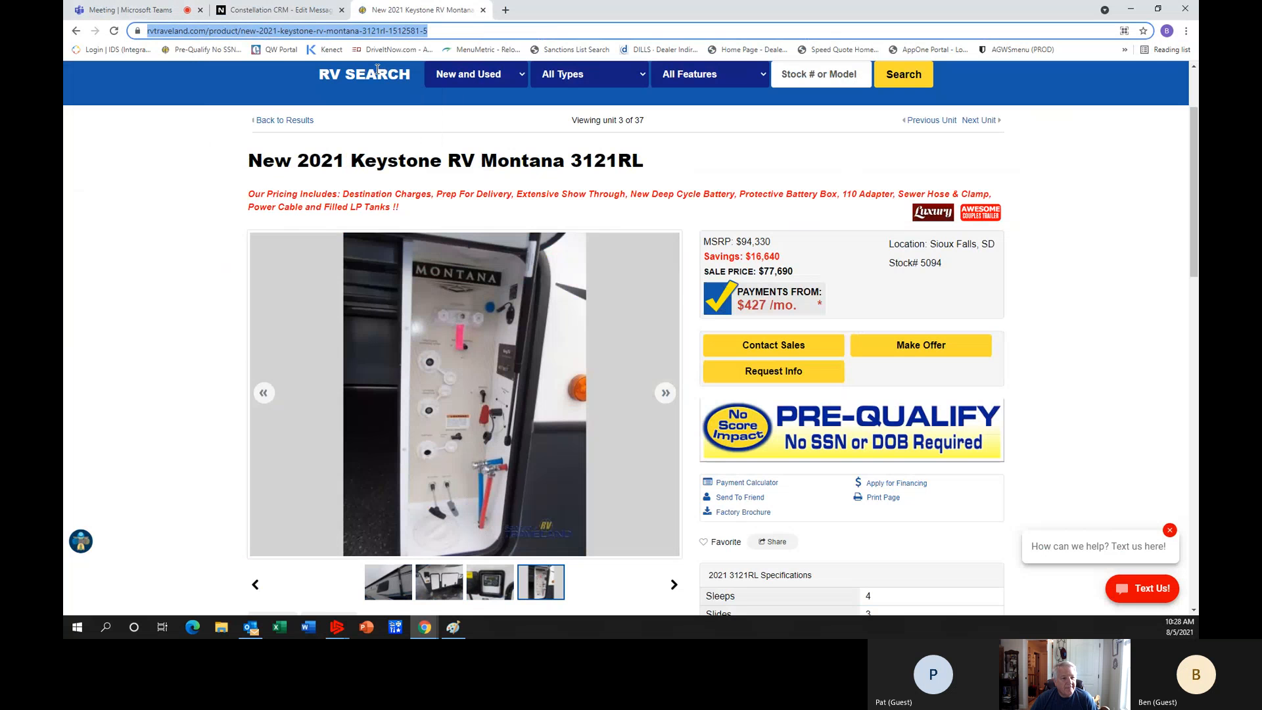
Link the Montana image in the Bronto message to the copied listing page address.
click(286, 9)
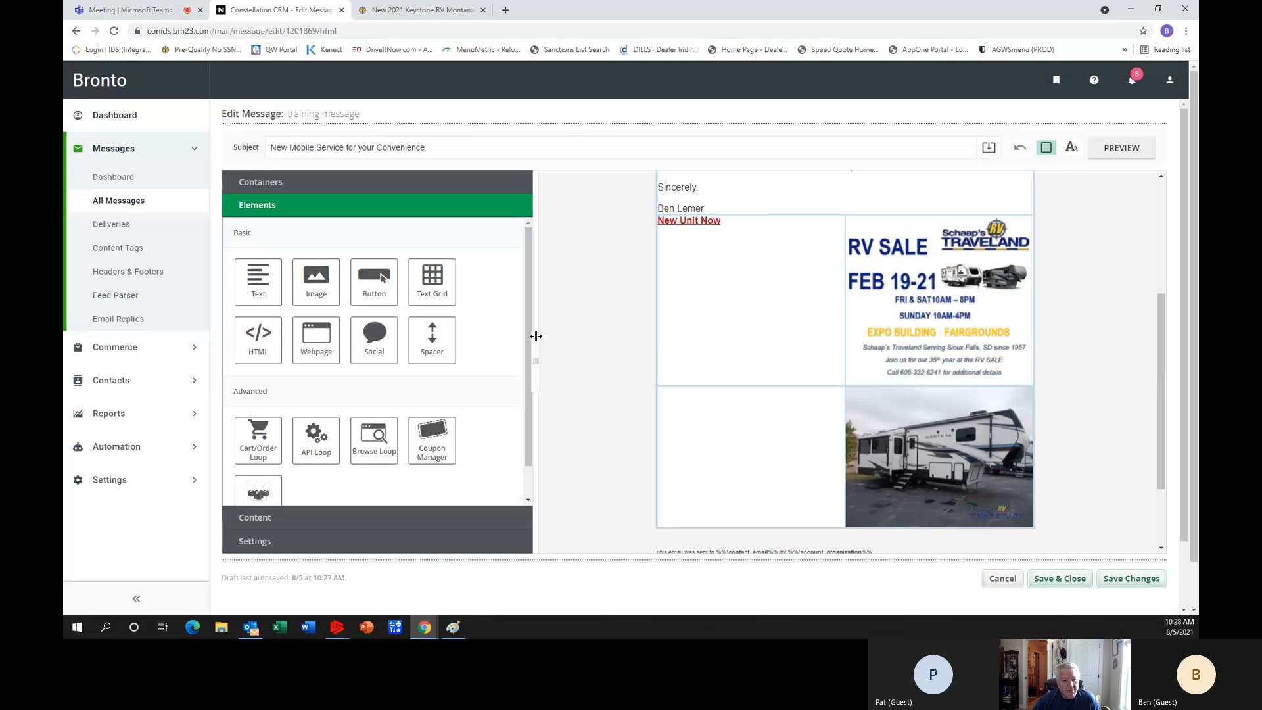
mouse_move(950, 453)
click(950, 454)
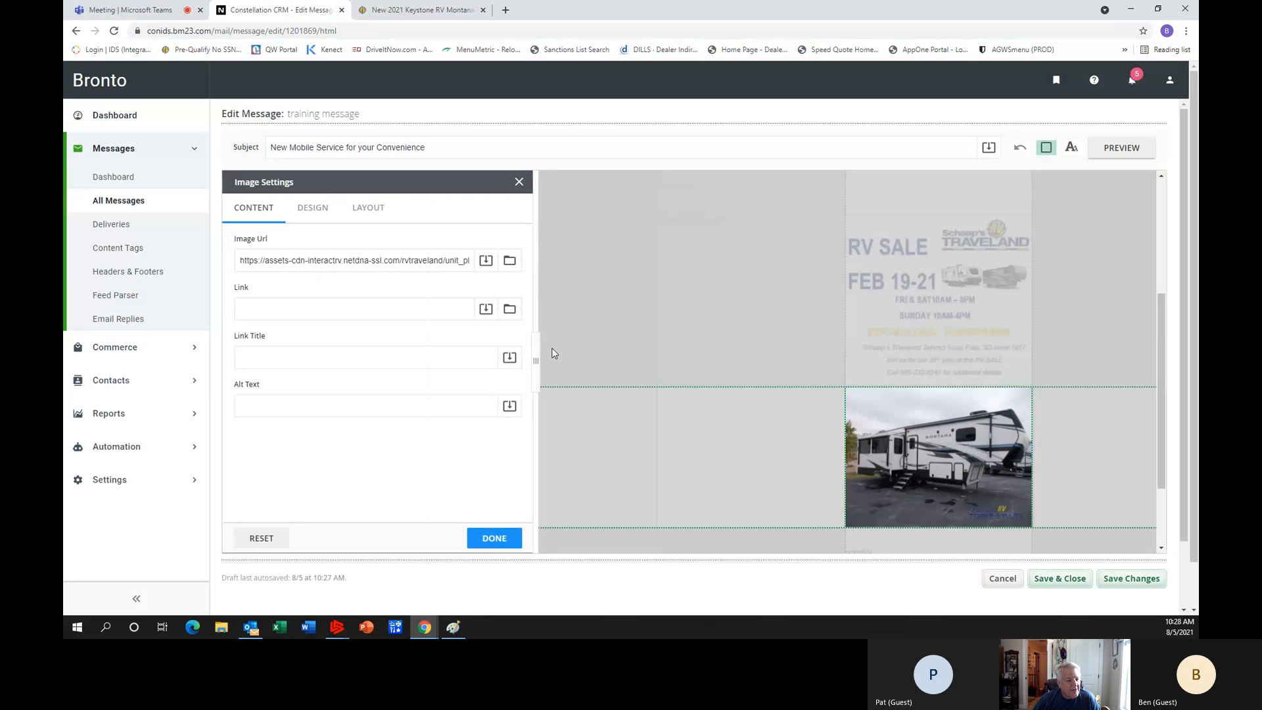
right_click(273, 309)
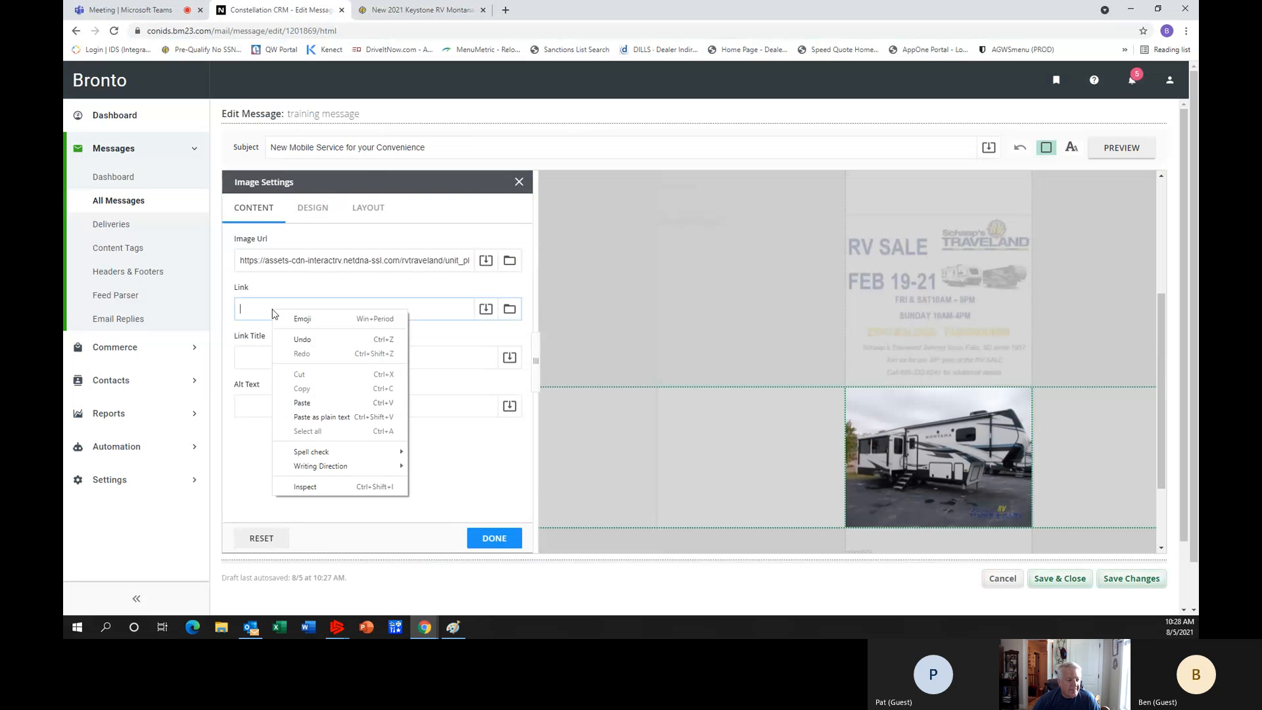
click(301, 402)
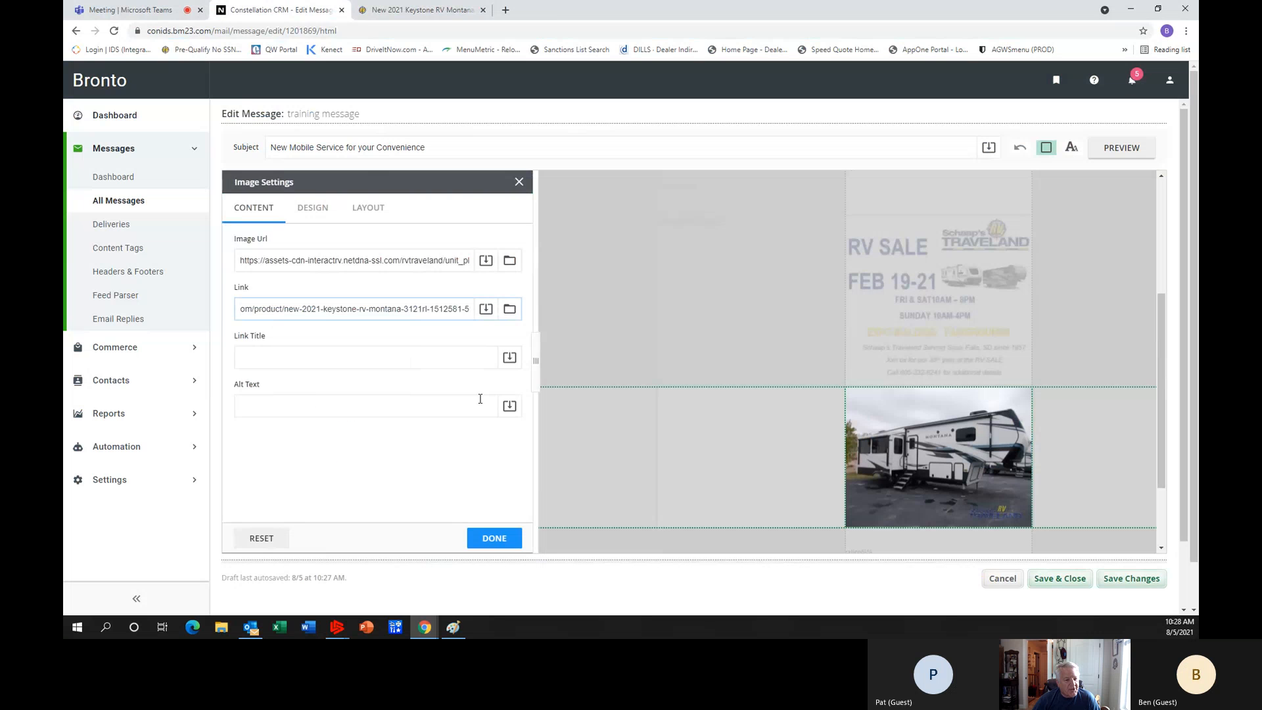
click(506, 540)
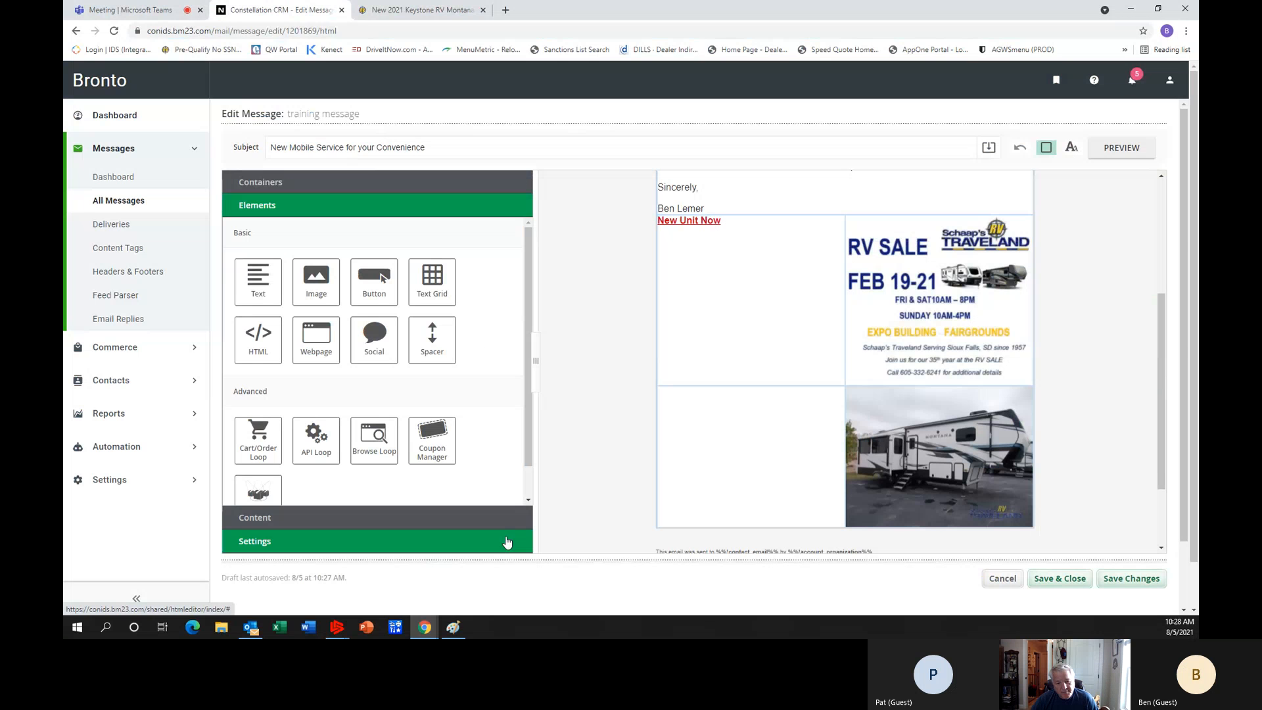
Add a Button element directly below the Montana image in the same column.
mouse_move(937, 452)
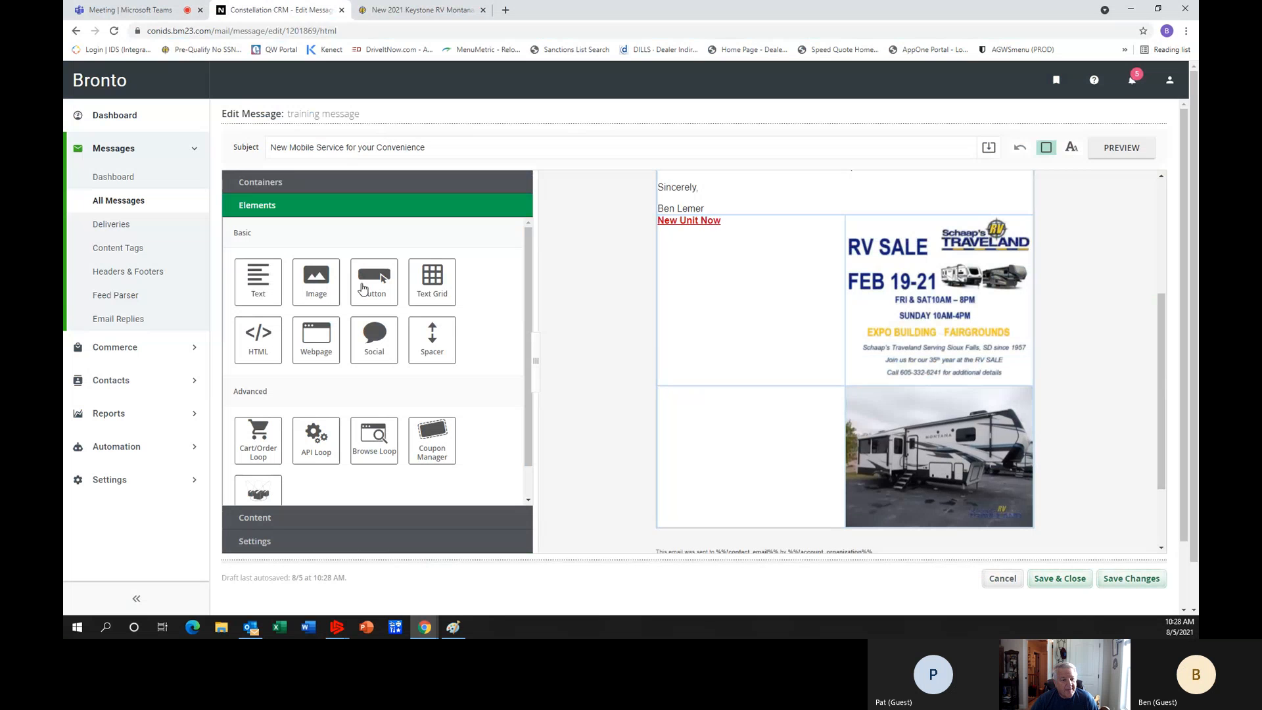
drag(364, 288, 926, 426)
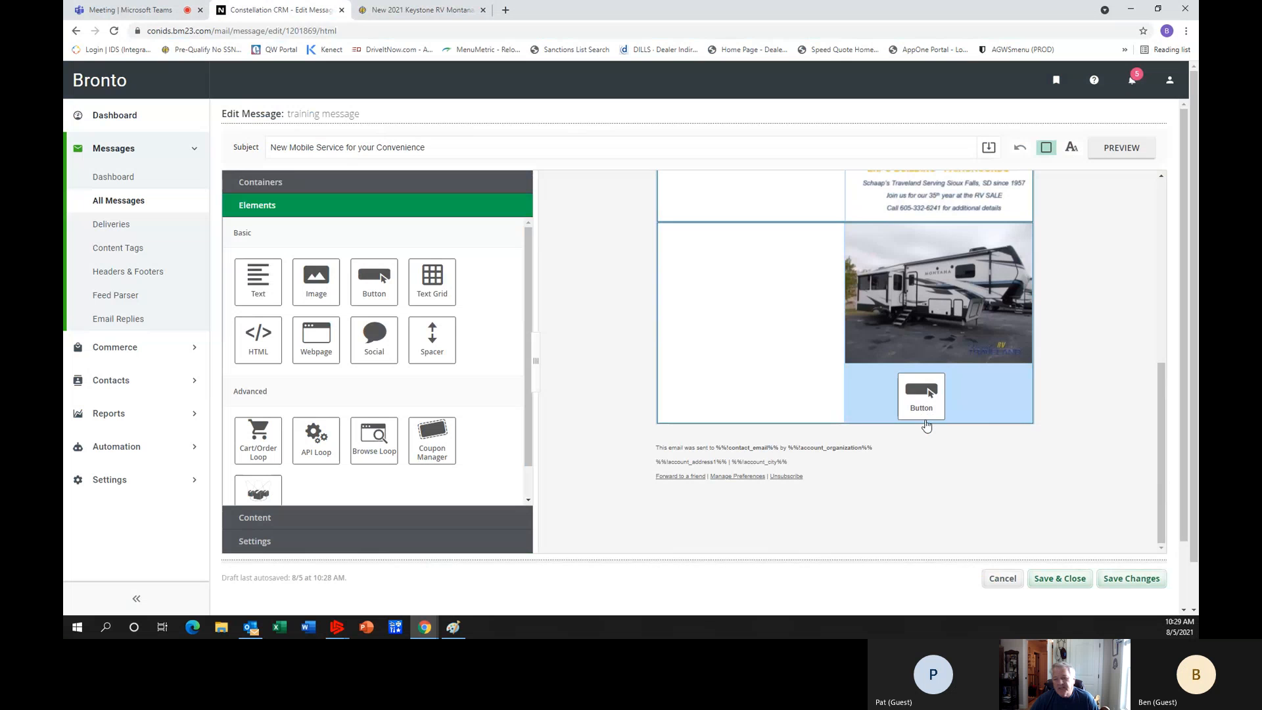
drag(927, 426, 927, 424)
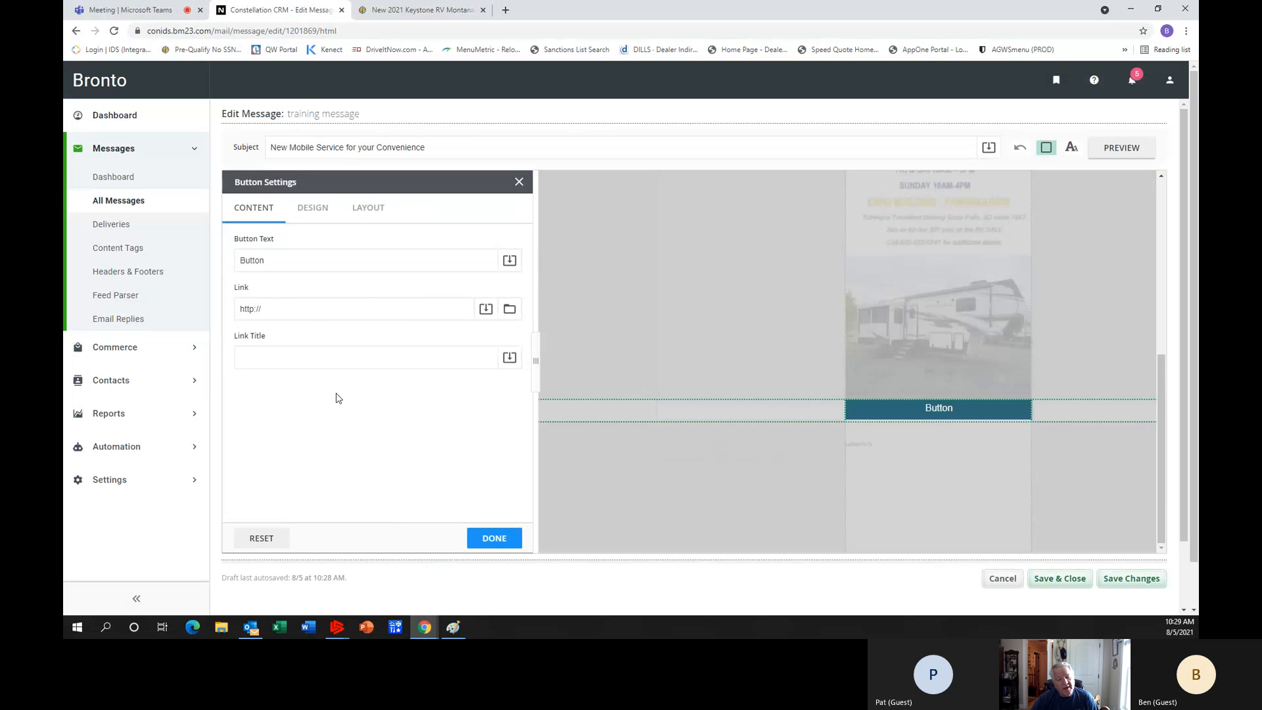
Set the new button's text to "For More Information, Click Here".
double_click(271, 260)
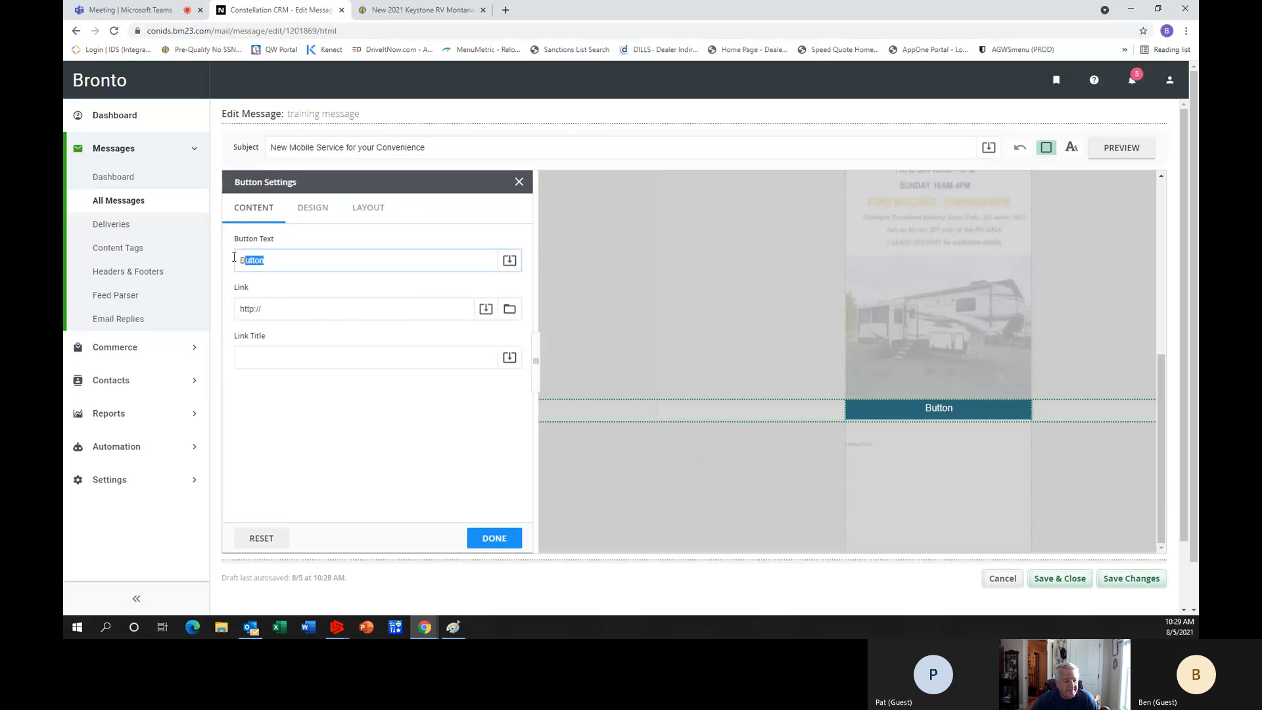
text(For m)
key(BackSpace)
text(More Informat)
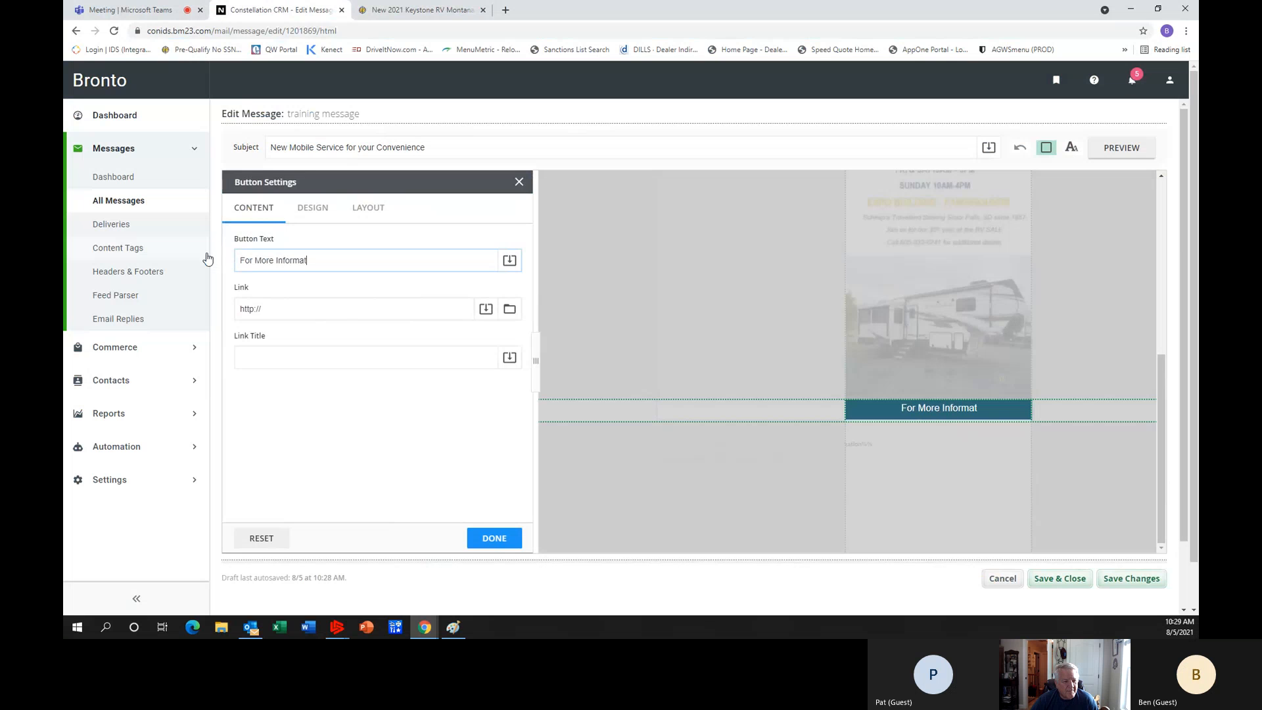
text(ion, Click Here)
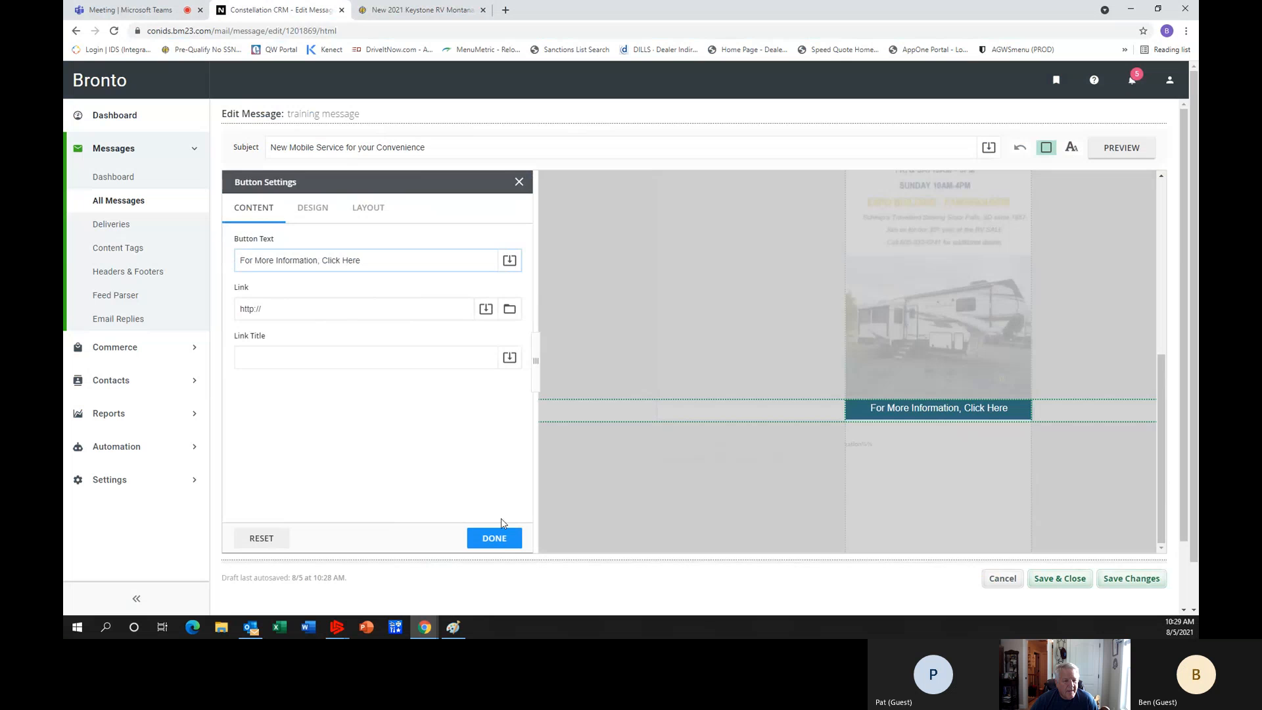
click(501, 538)
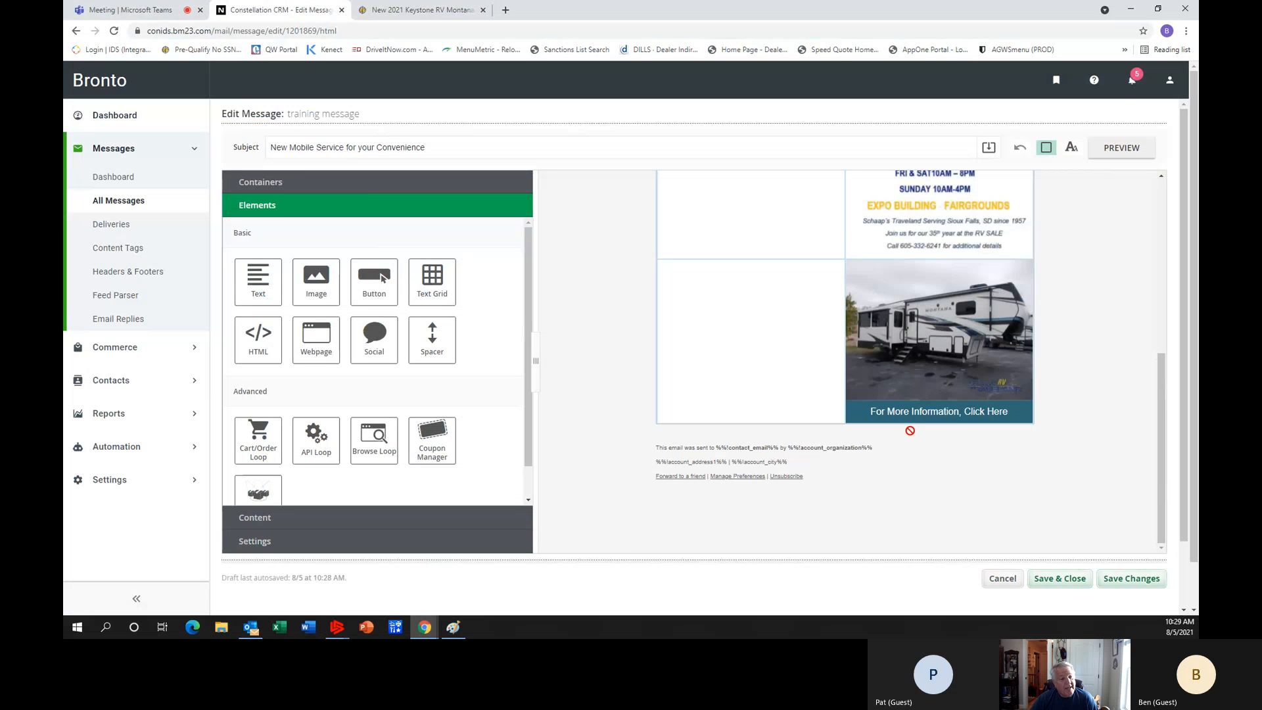
Replace the "For More Information, Click Here" button's default link with the copied Montana 3121RL listing address.
mouse_move(924, 421)
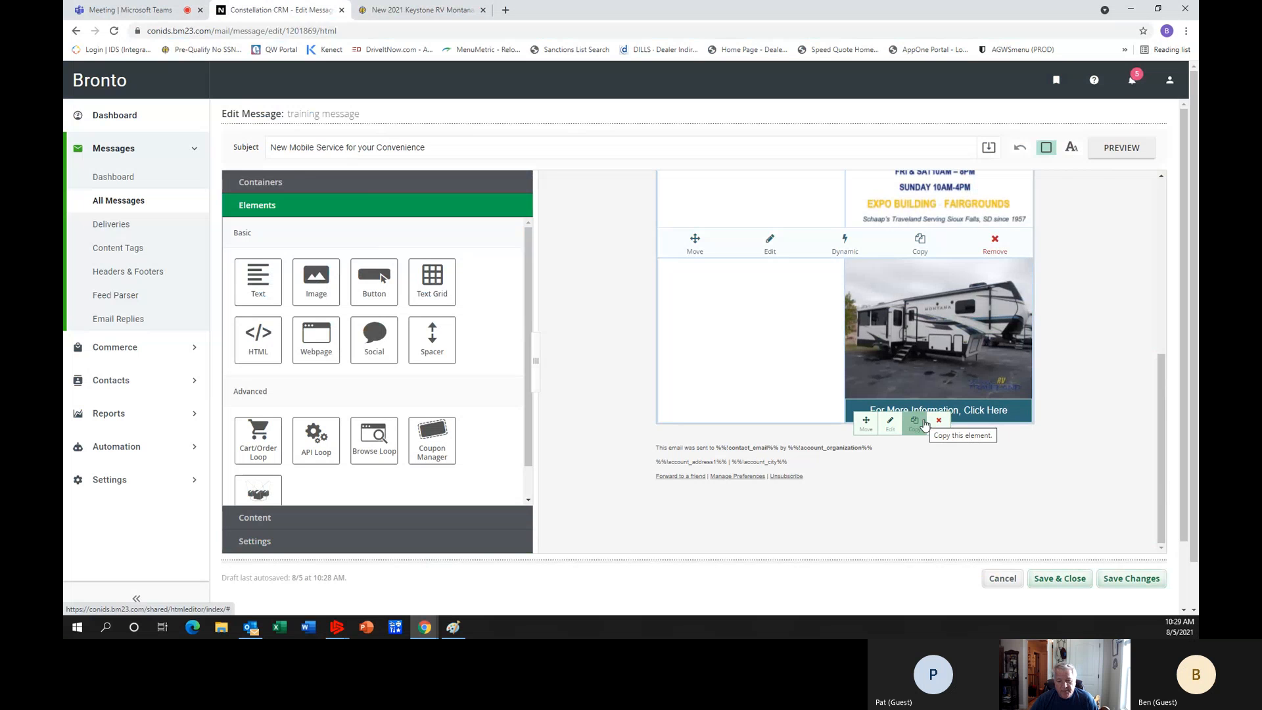
click(972, 416)
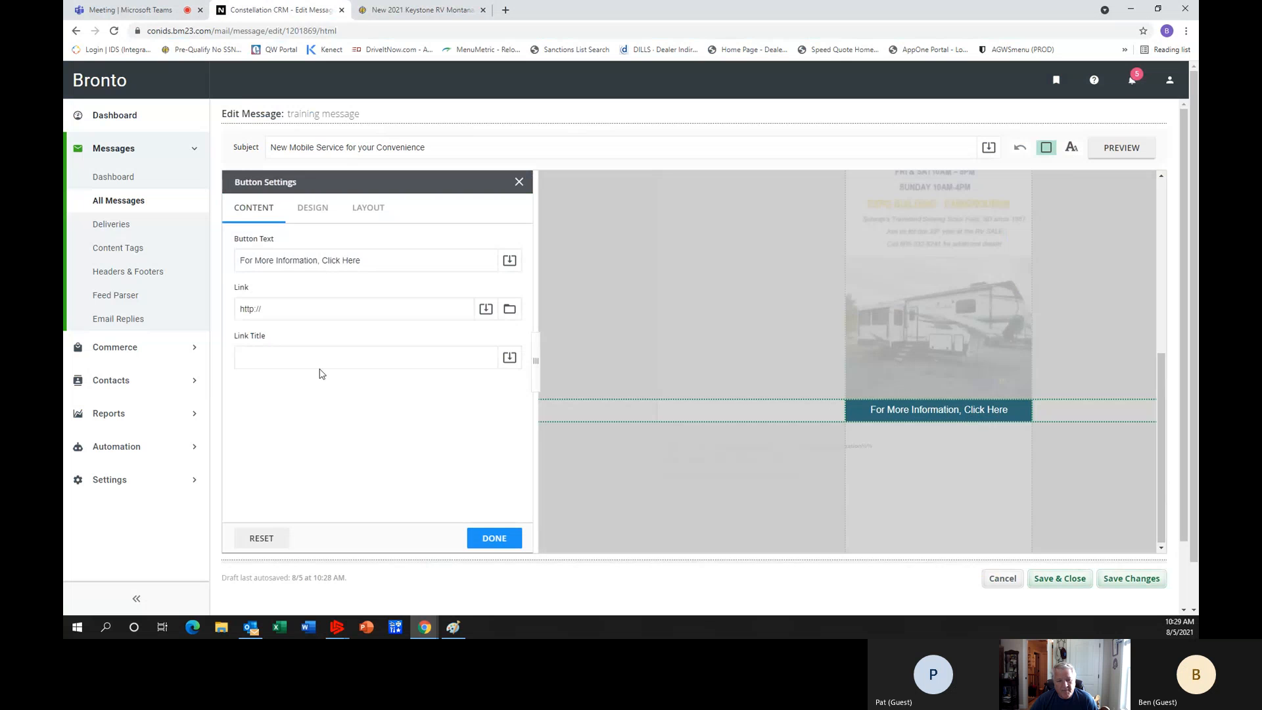
click(283, 308)
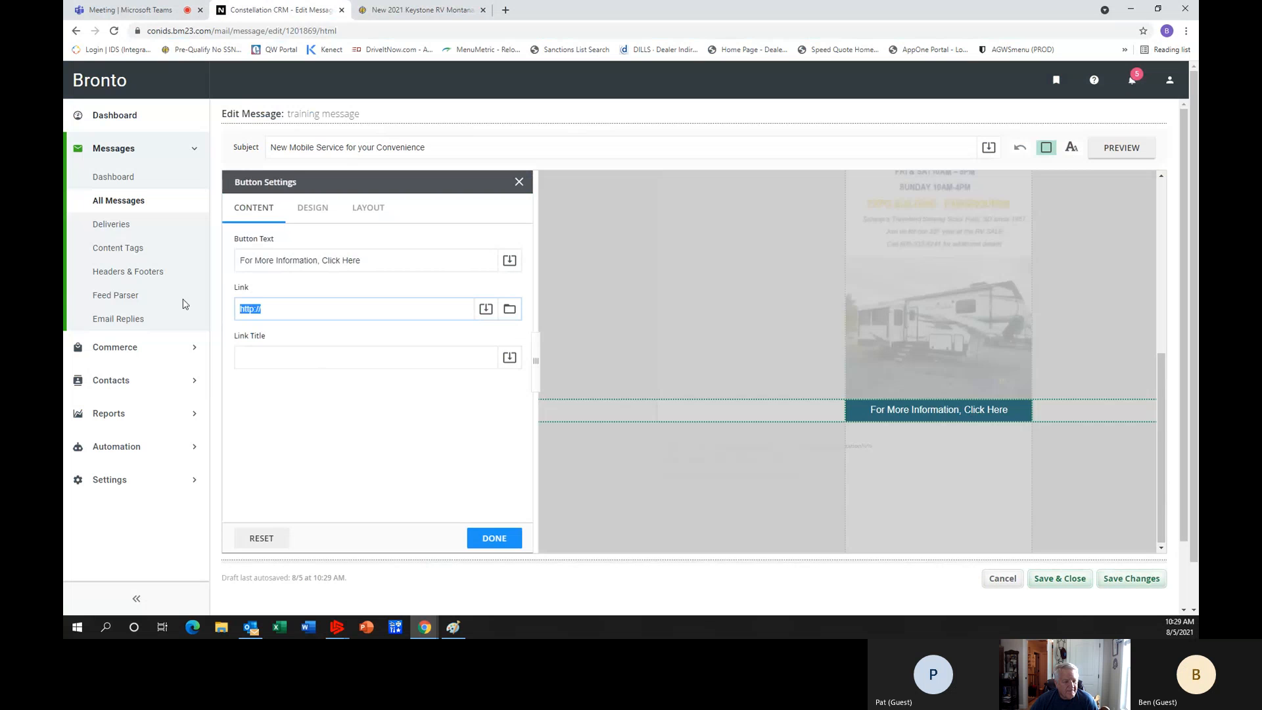
key(BackSpace)
right_click(243, 308)
click(292, 402)
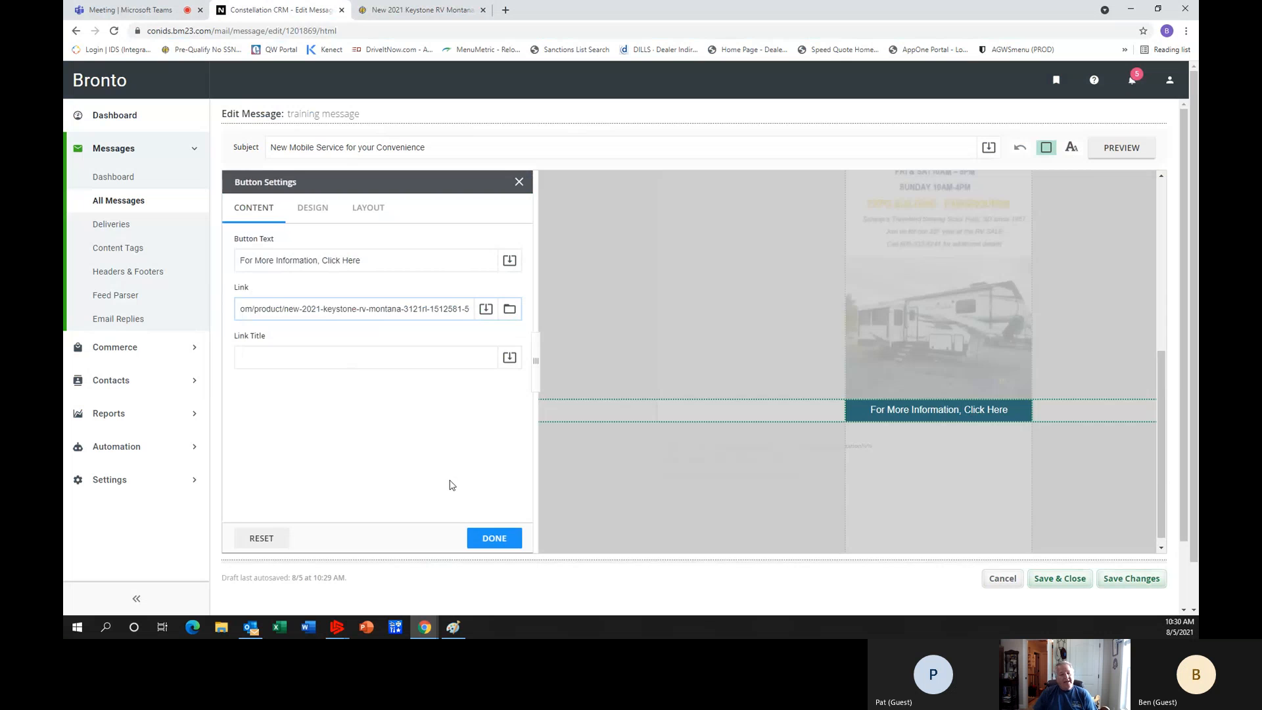
Confirm the button settings and add a Text element in the empty column beside the Montana image.
click(496, 538)
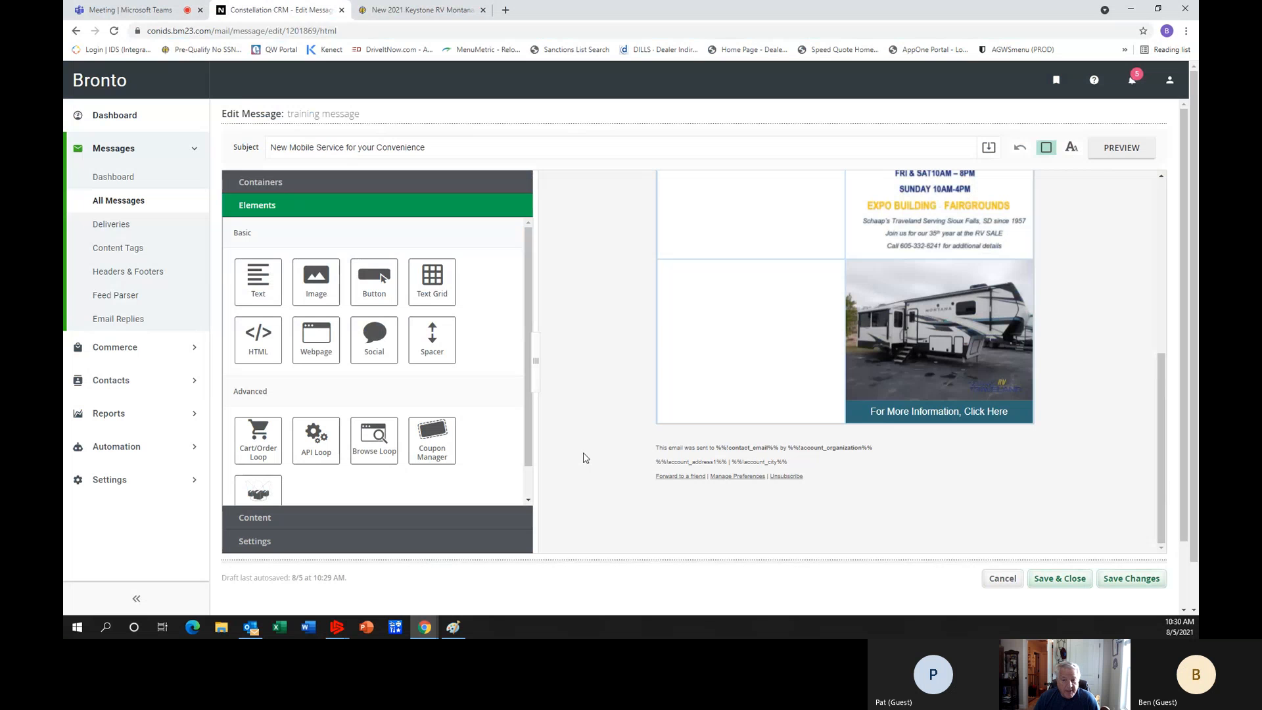
mouse_move(898, 412)
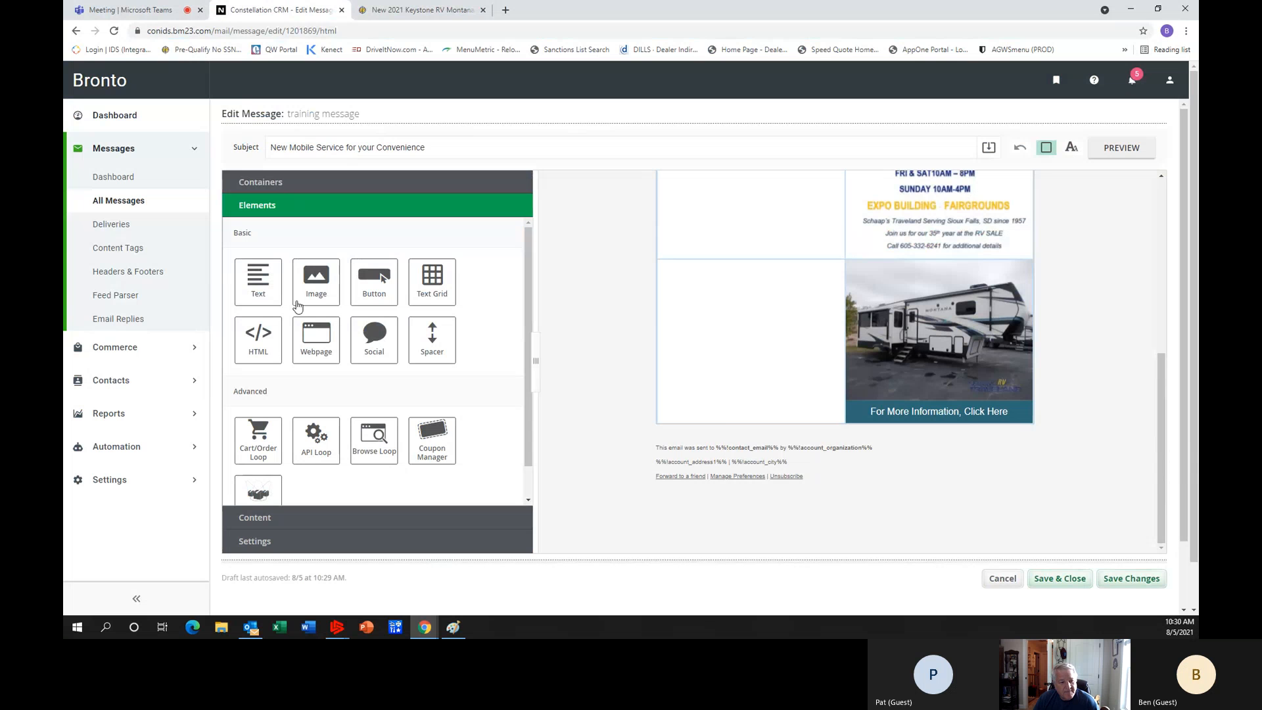
drag(258, 281, 745, 290)
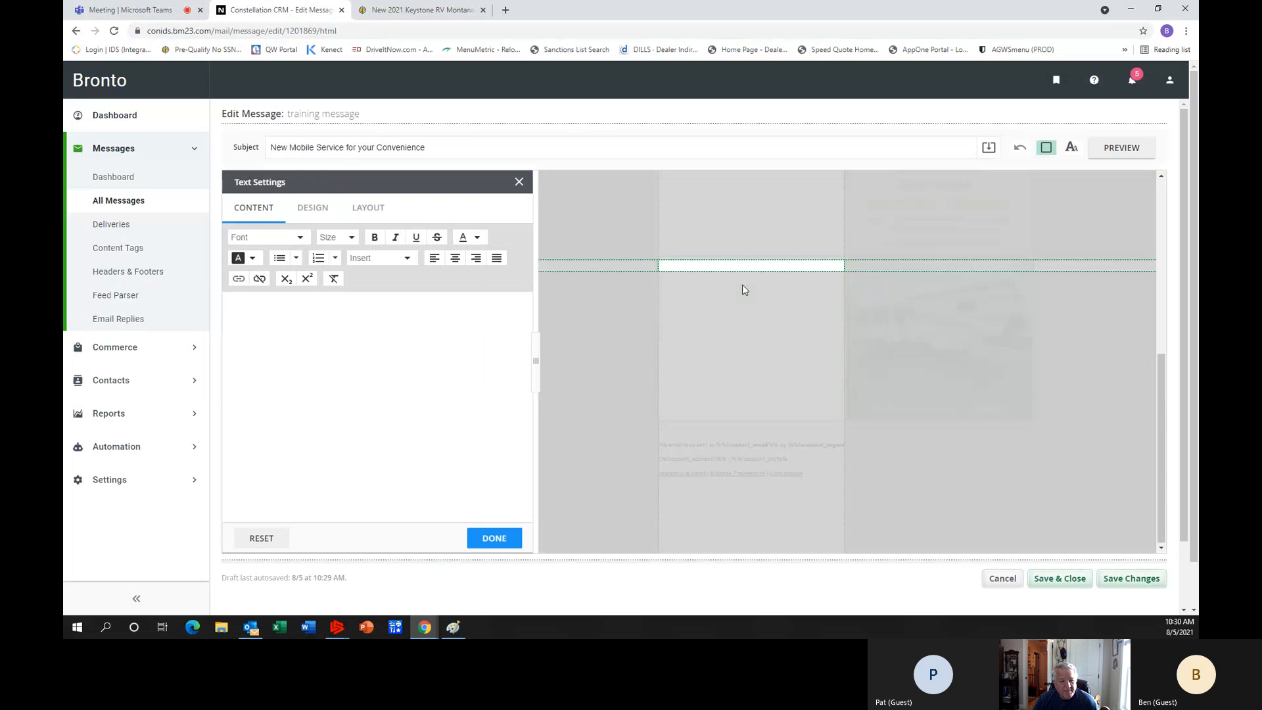
Copy the "New 2021 Keystone RV Montana 3121RL" title and the pricing-includes paragraph from the RV listing page.
click(426, 10)
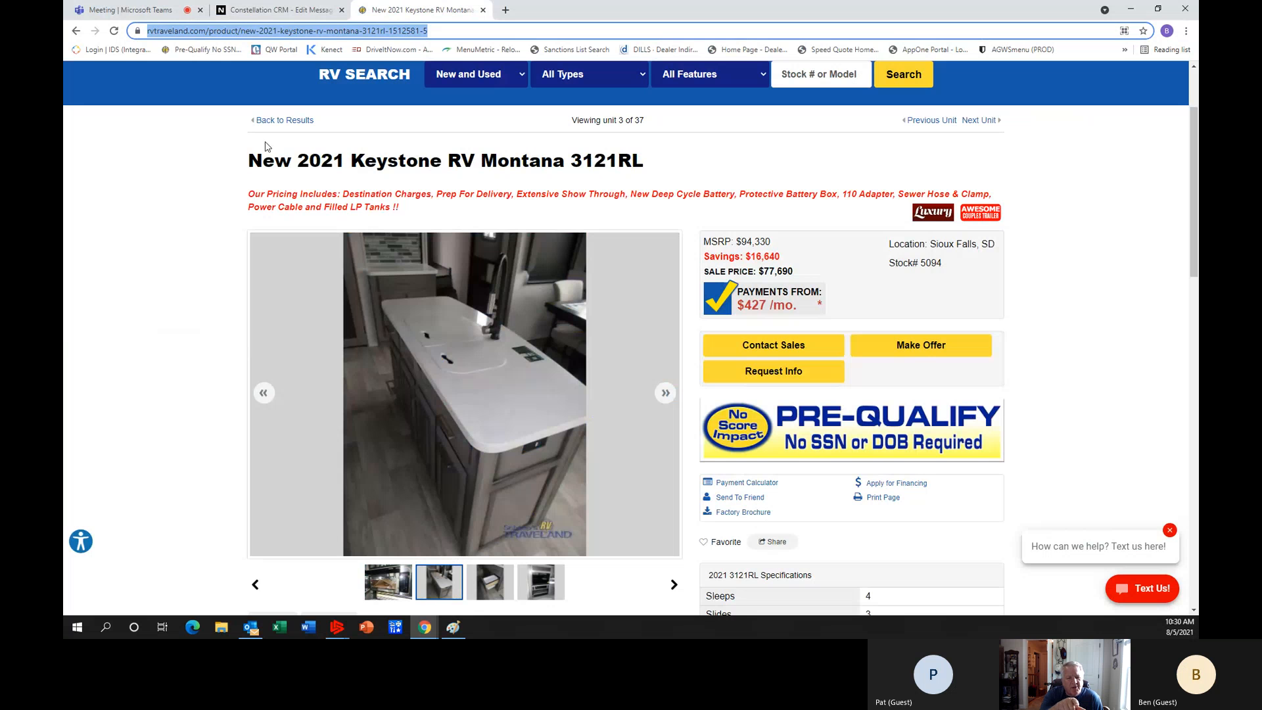
drag(249, 160, 718, 219)
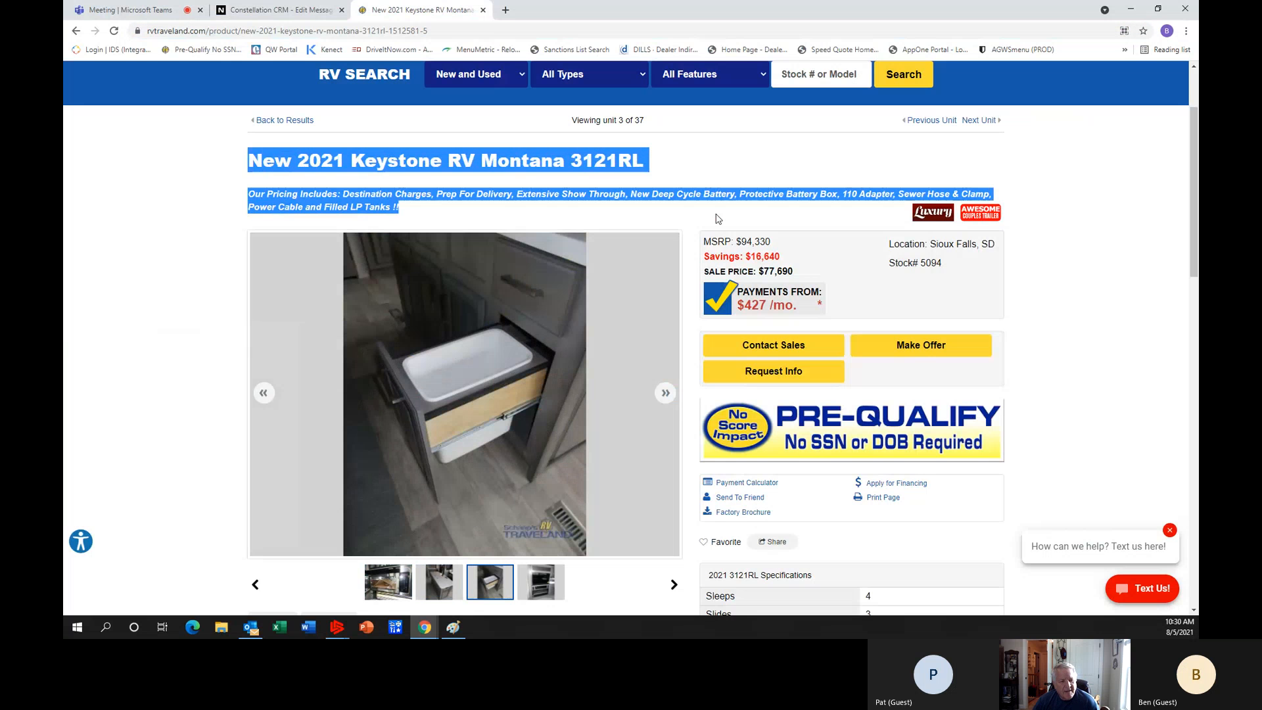
right_click(645, 201)
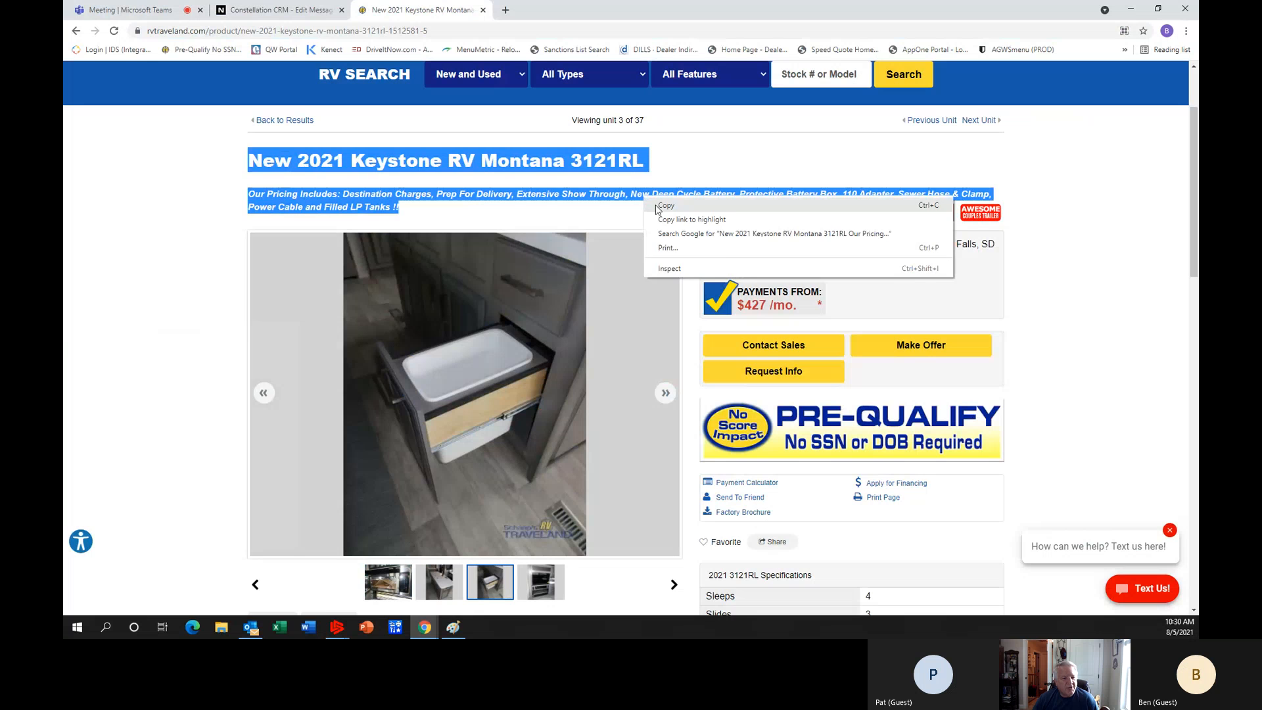
click(667, 206)
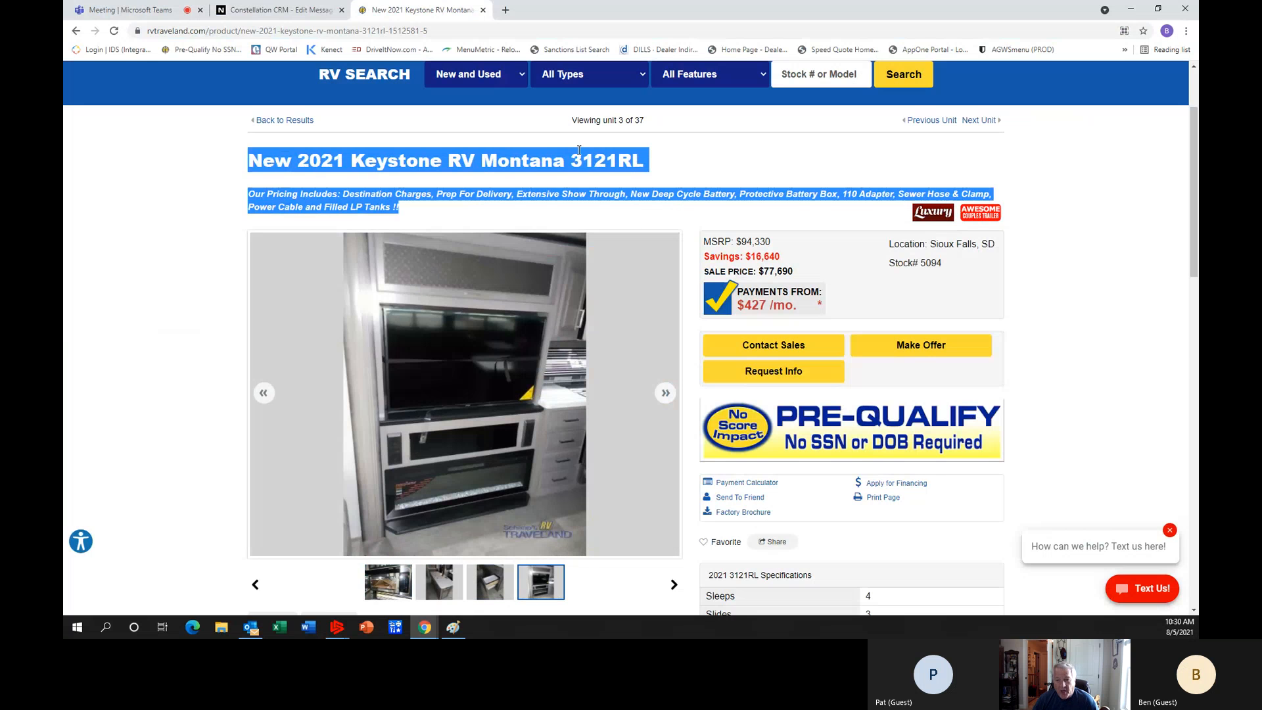
Paste the copied Montana 3121RL title and pricing text into the new text element in Bronto and confirm it.
click(217, 16)
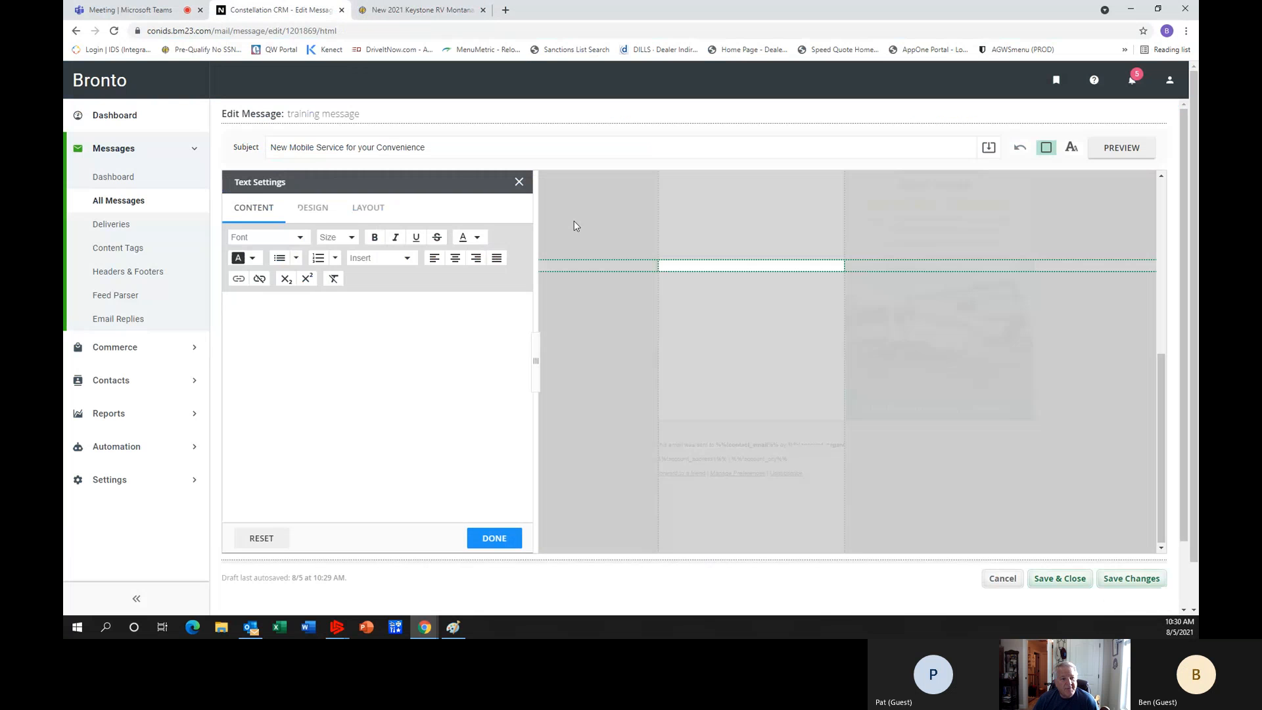
click(238, 296)
right_click(231, 302)
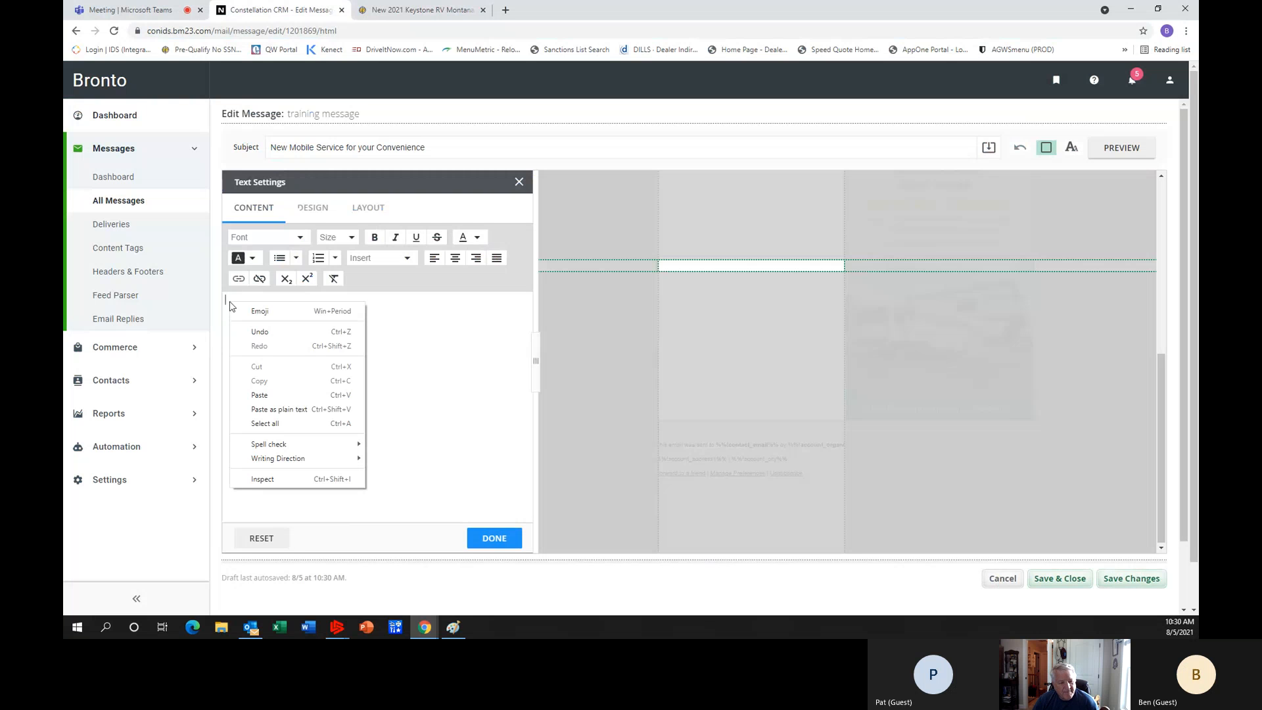
click(258, 396)
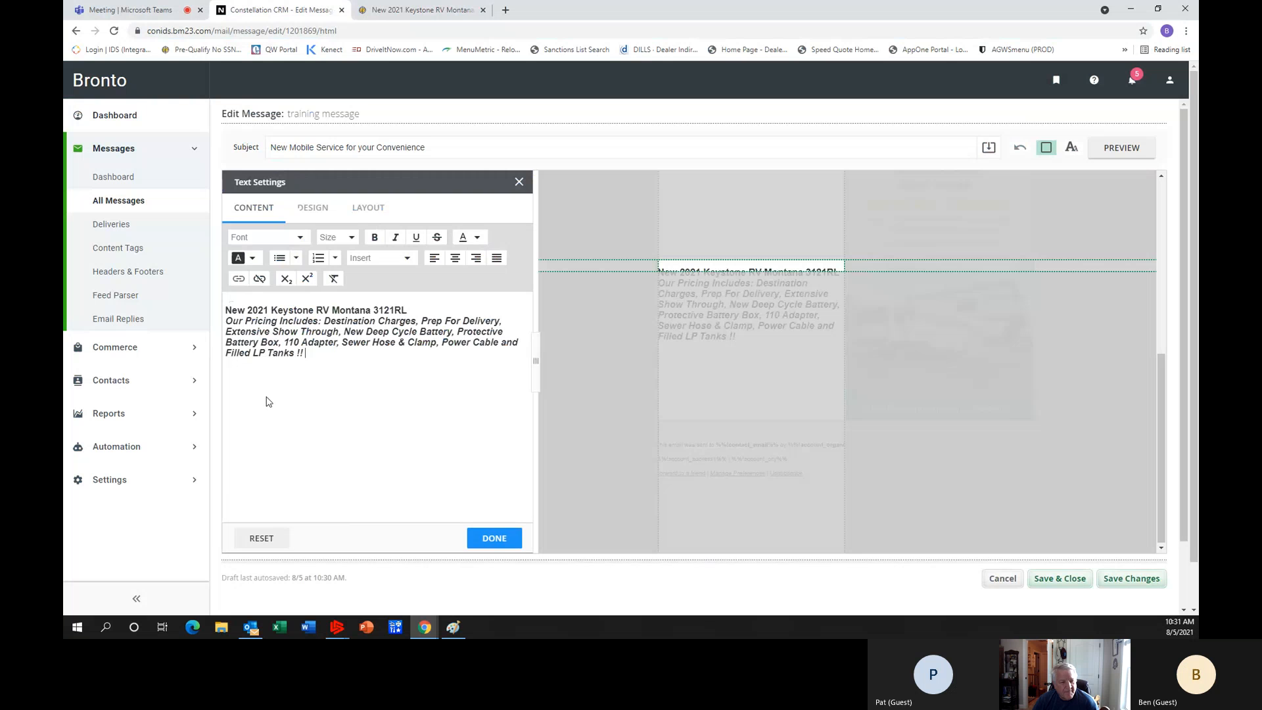
click(496, 543)
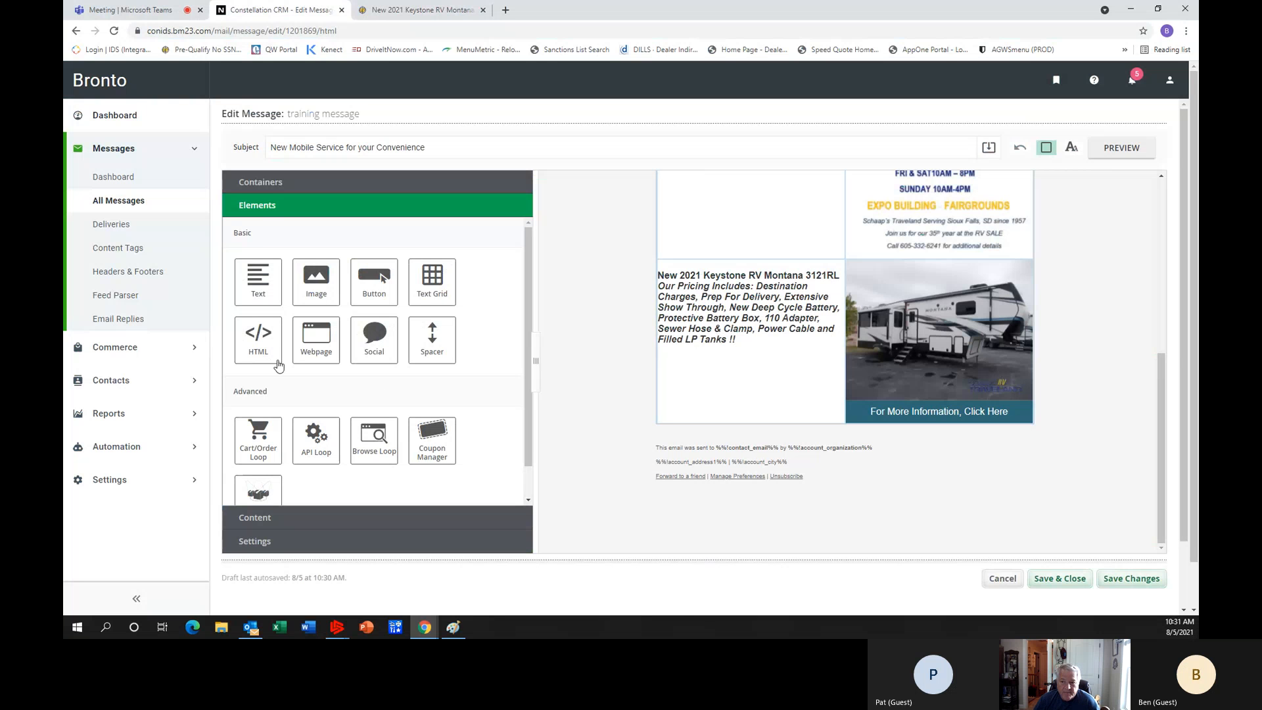
Preview the training message in desktop view and review it from header to footer, including the Montana section and its button.
scroll(1005, 463, down, 1)
scroll(1009, 473, up, 10)
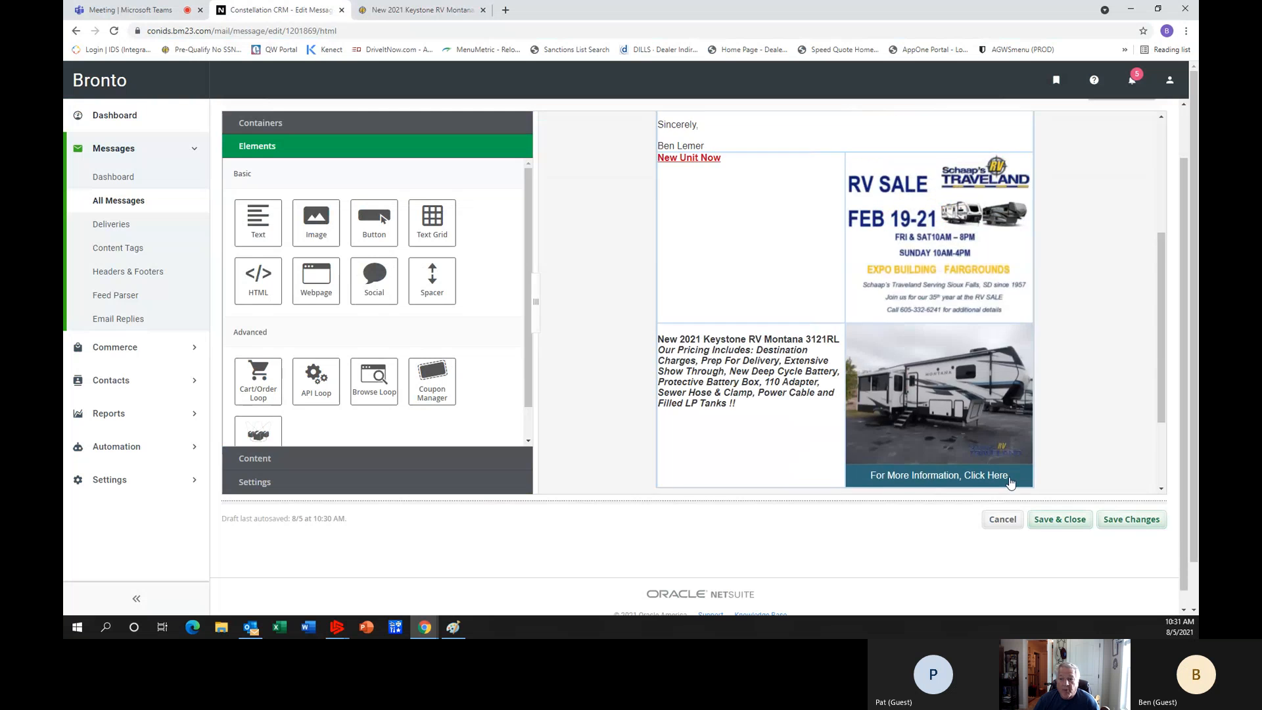
scroll(897, 338, up, 1)
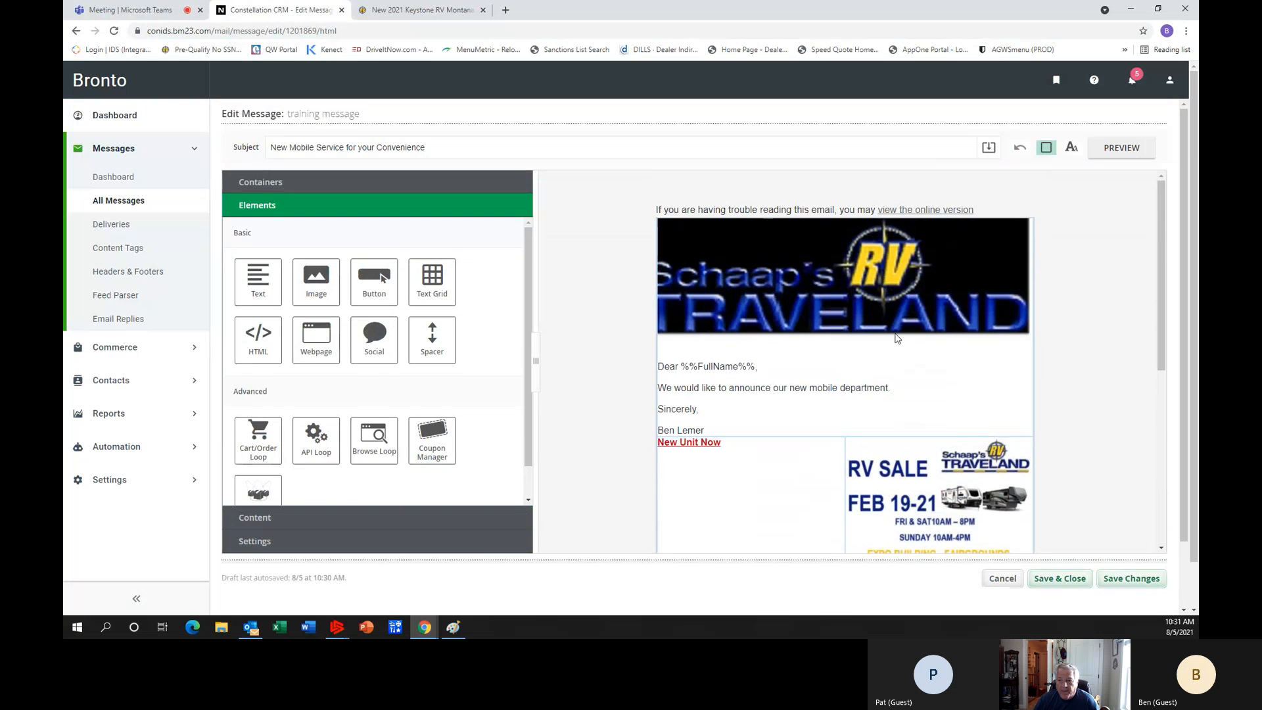
click(1123, 151)
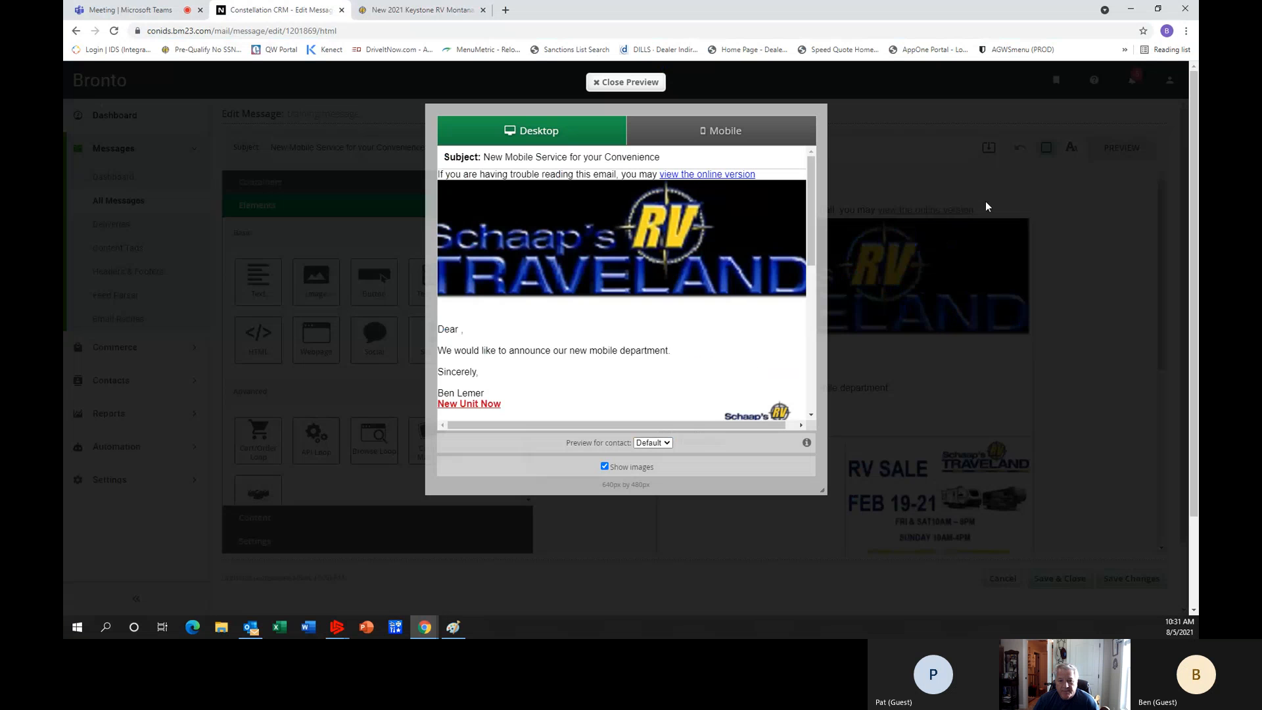
scroll(729, 296, down, 5)
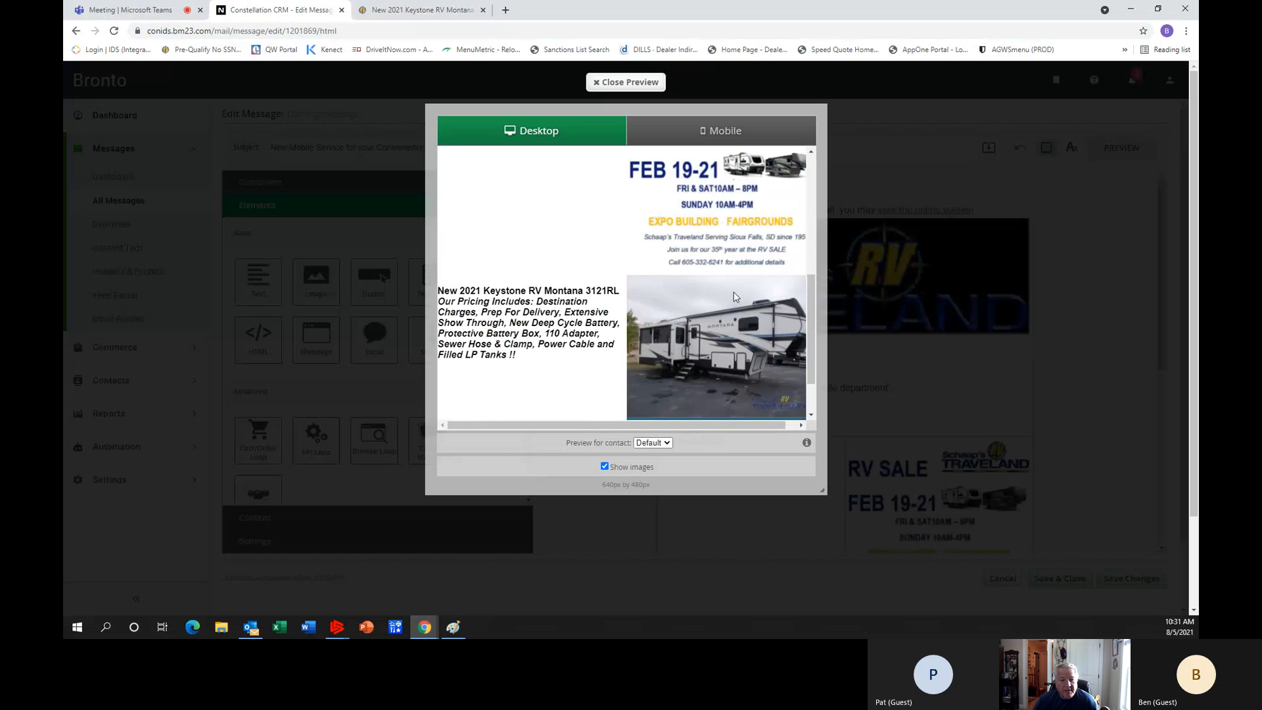
scroll(735, 297, down, 1)
scroll(735, 297, down, 1)
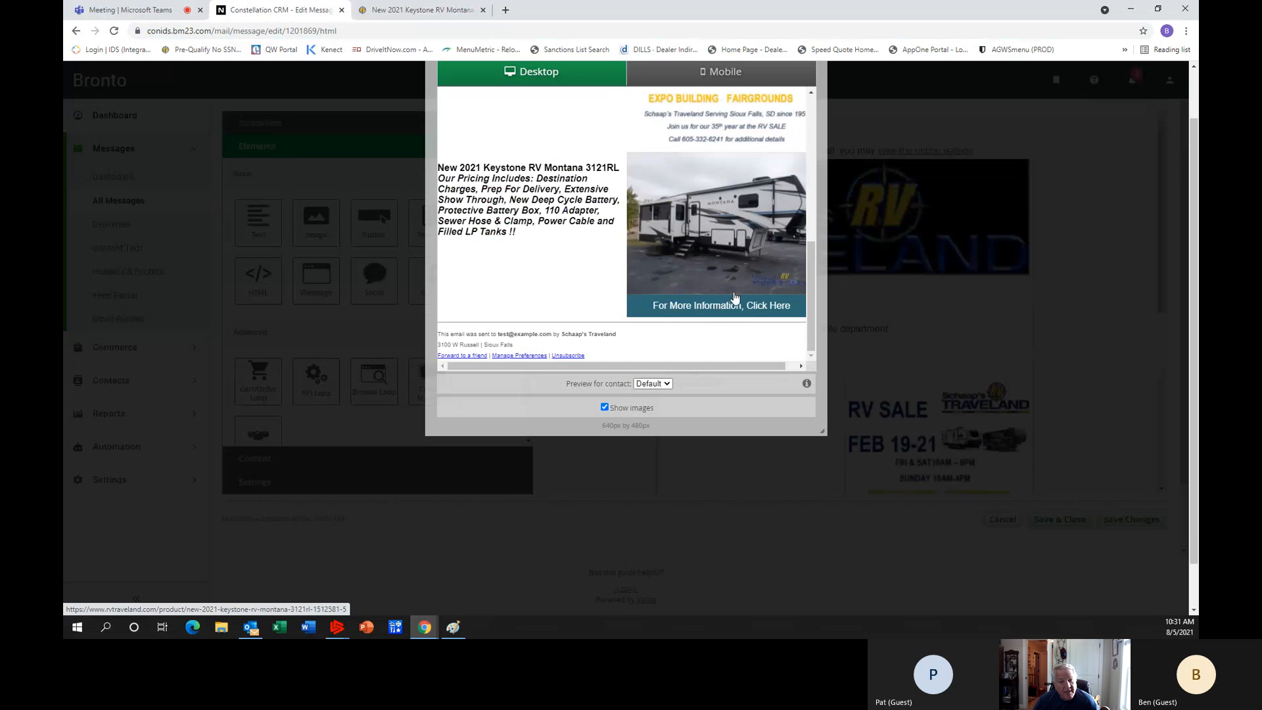
scroll(736, 297, up, 6)
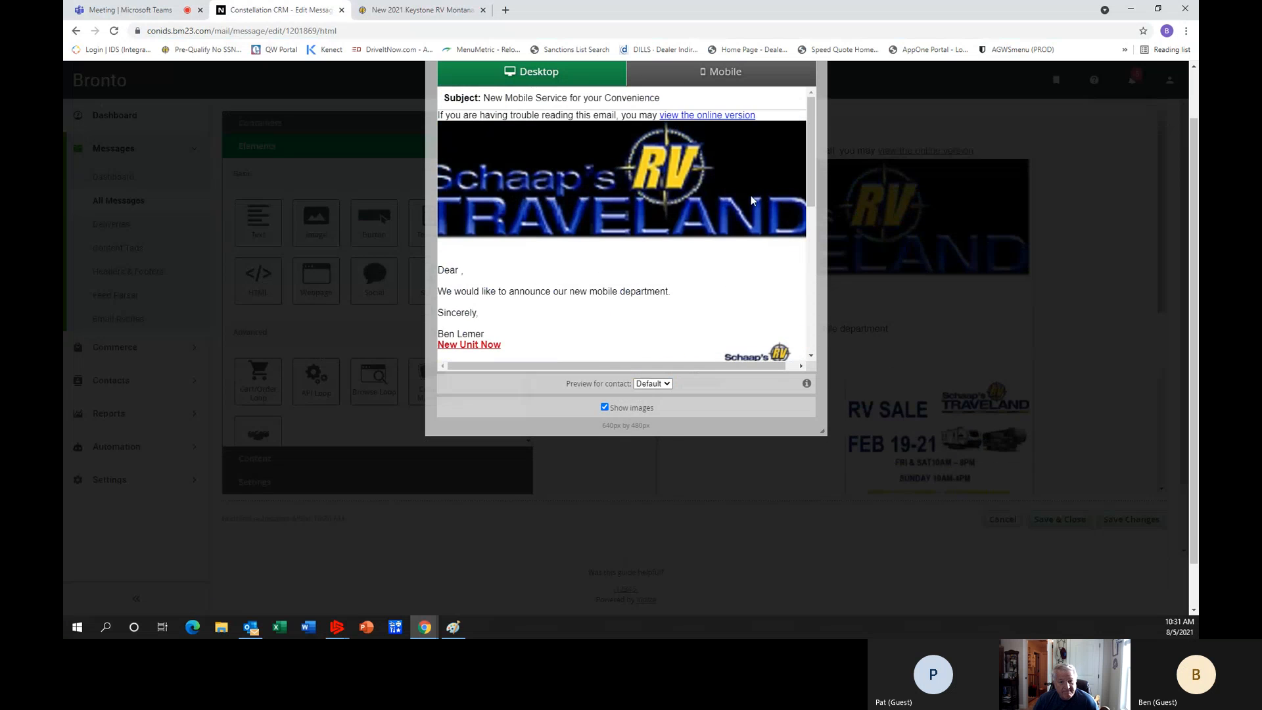
Review the whole training message in the mobile portrait preview.
click(732, 74)
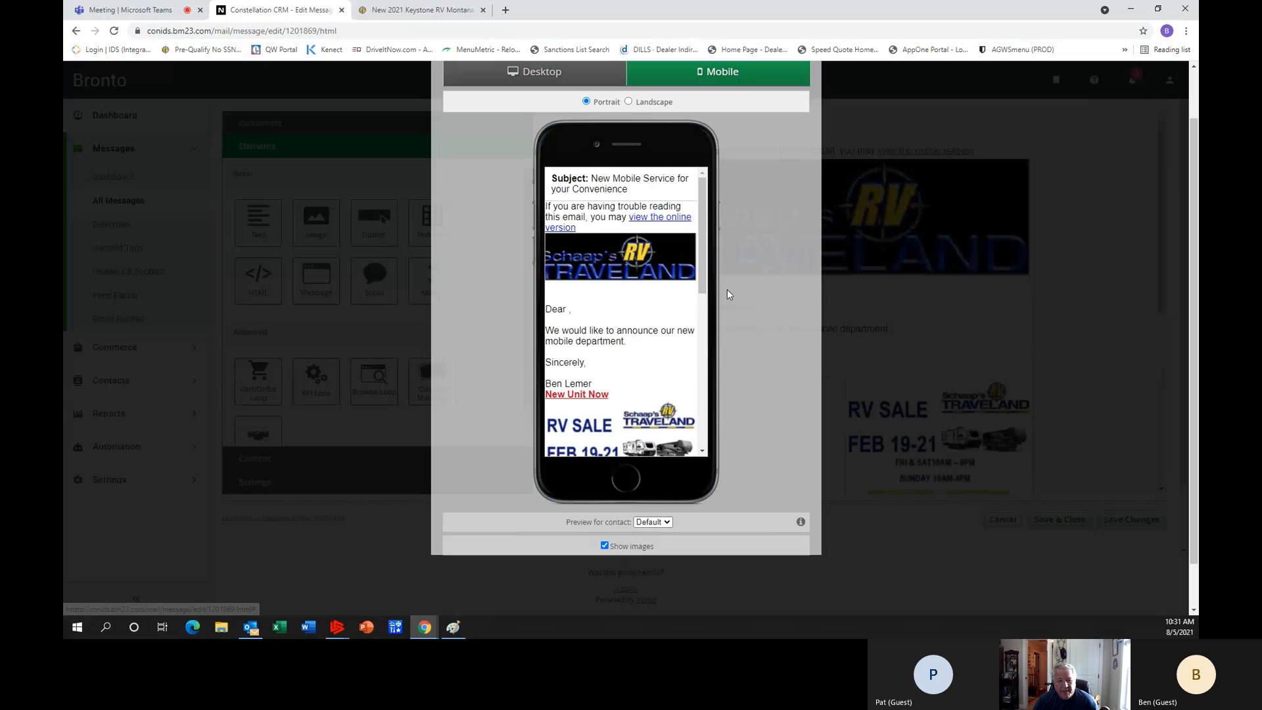
scroll(688, 314, down, 8)
scroll(689, 314, down, 1)
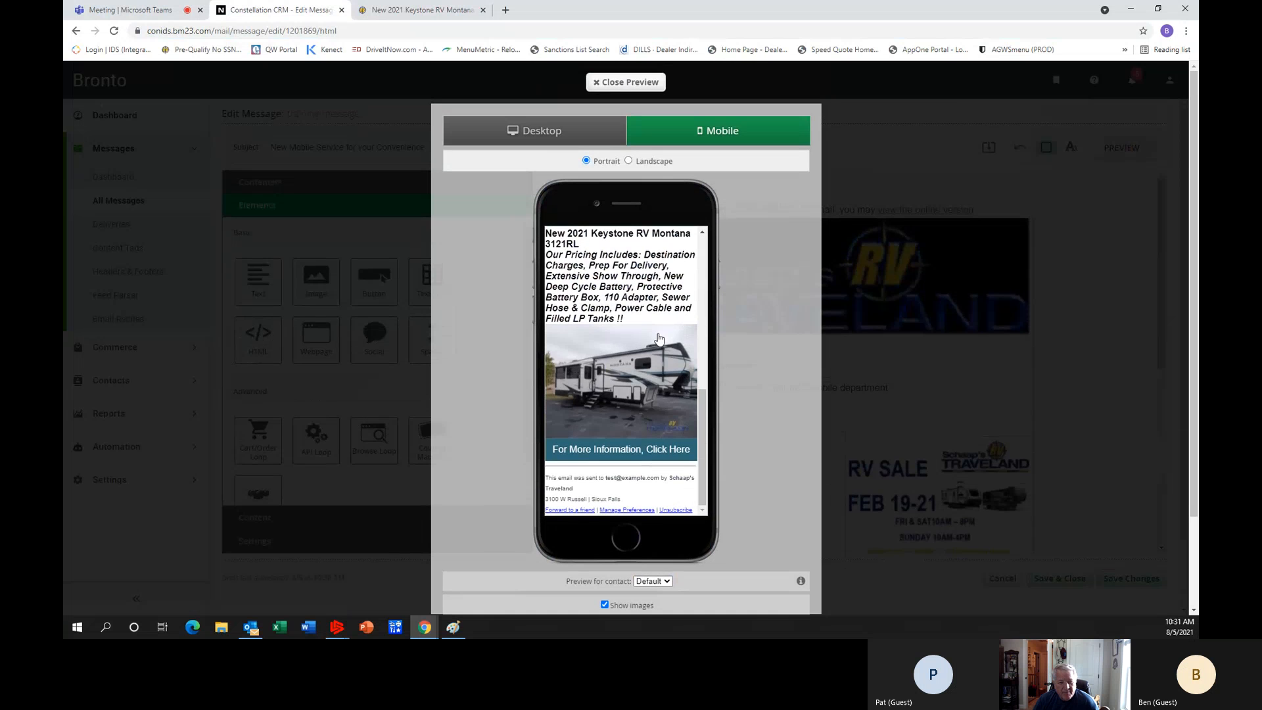
scroll(660, 344, up, 9)
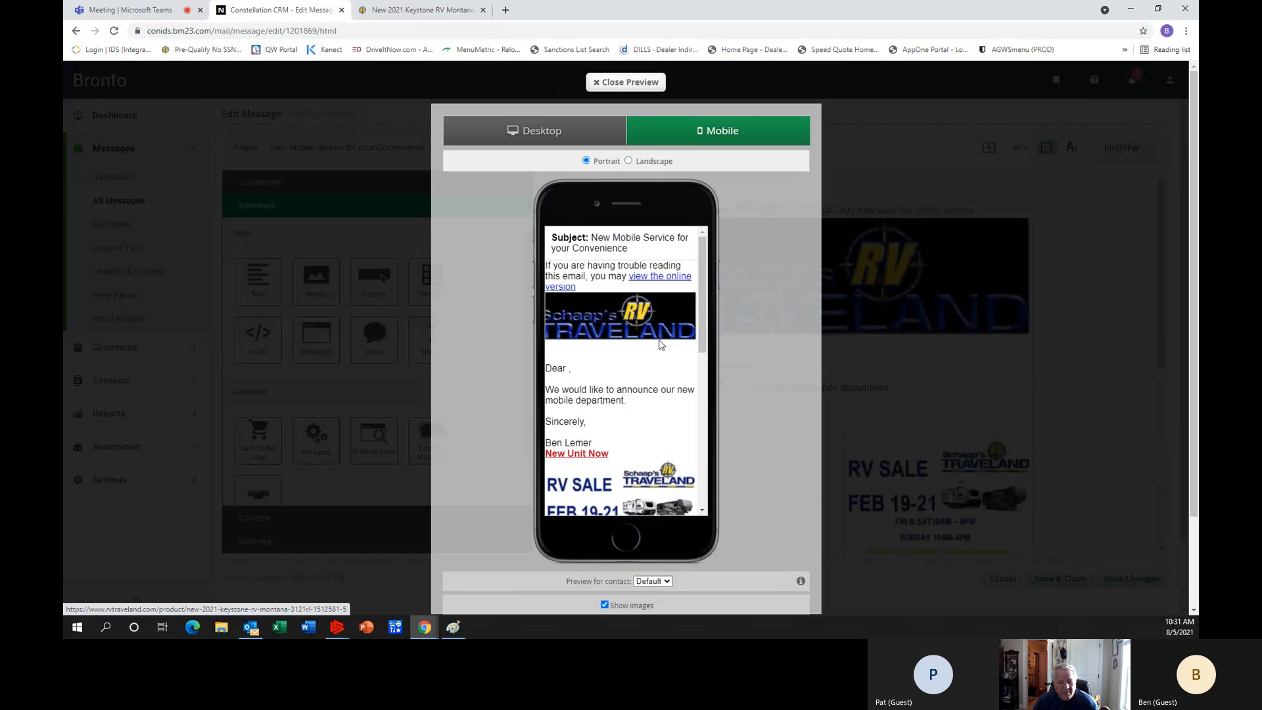
Close the preview, then save the training message and exit the editor.
click(607, 82)
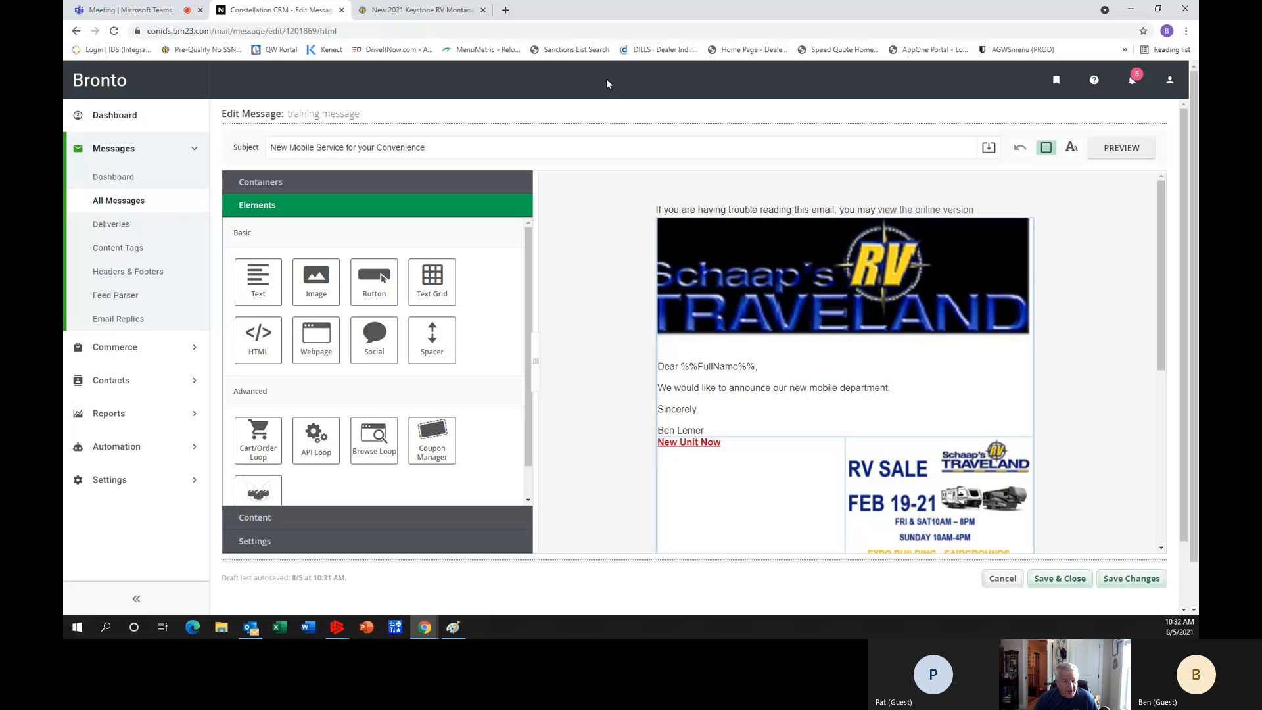
click(1060, 581)
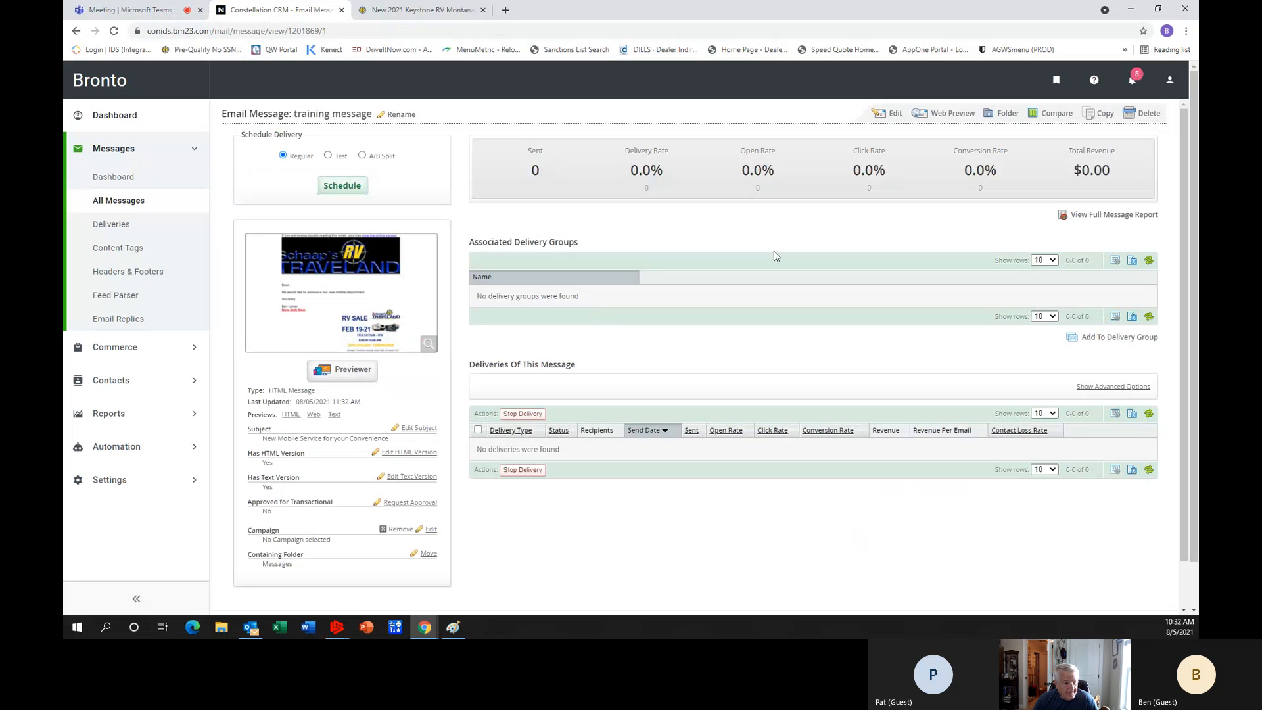
View the contact lists, then examine the existing contact segments and the segment templates.
click(111, 380)
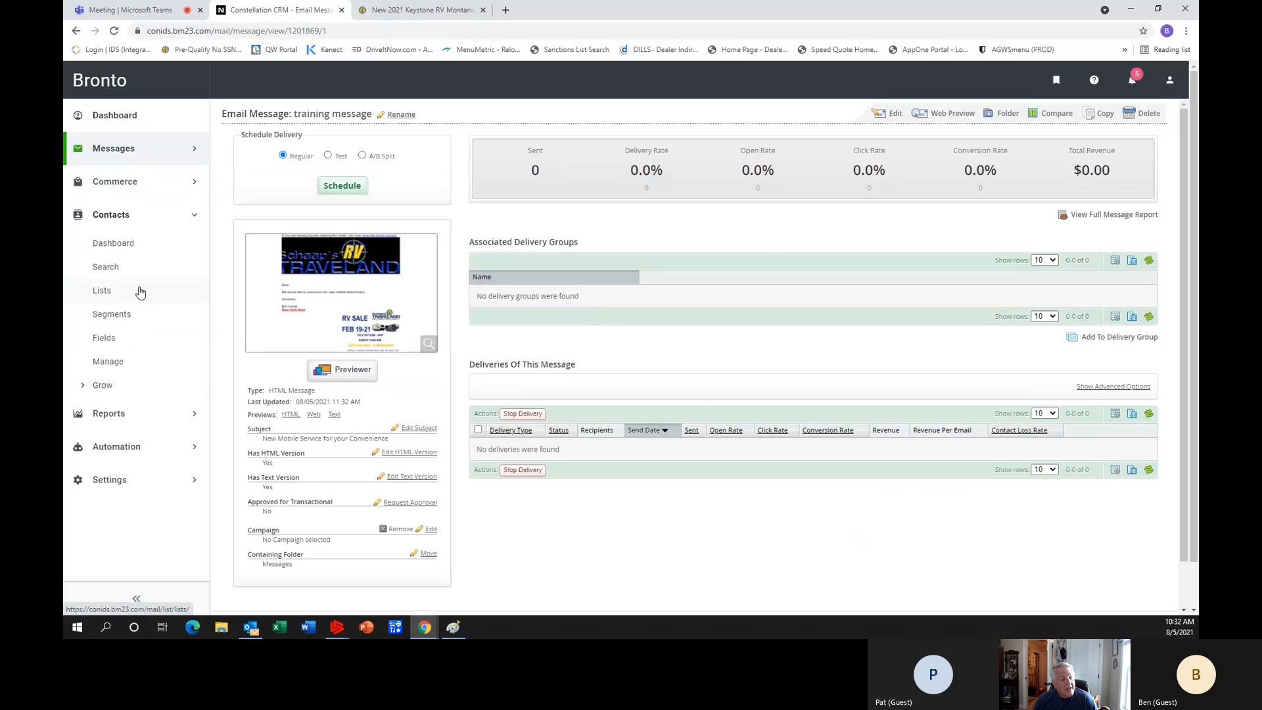
click(133, 297)
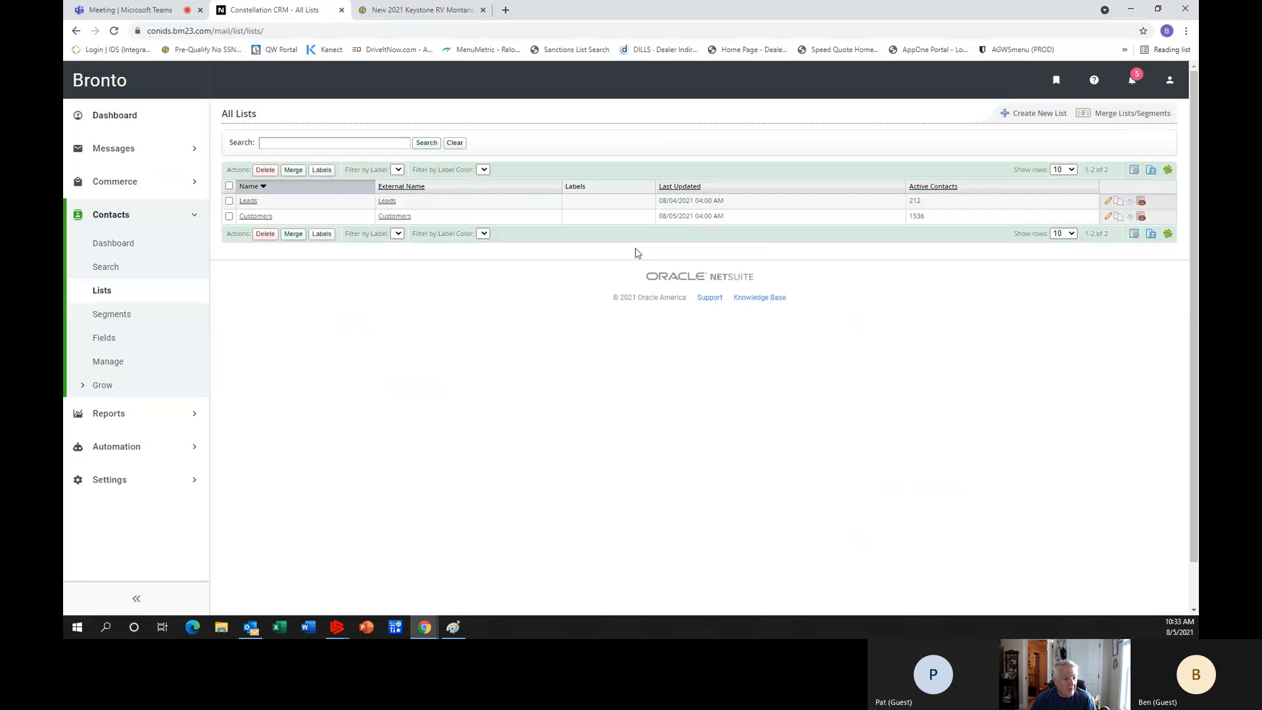
click(127, 319)
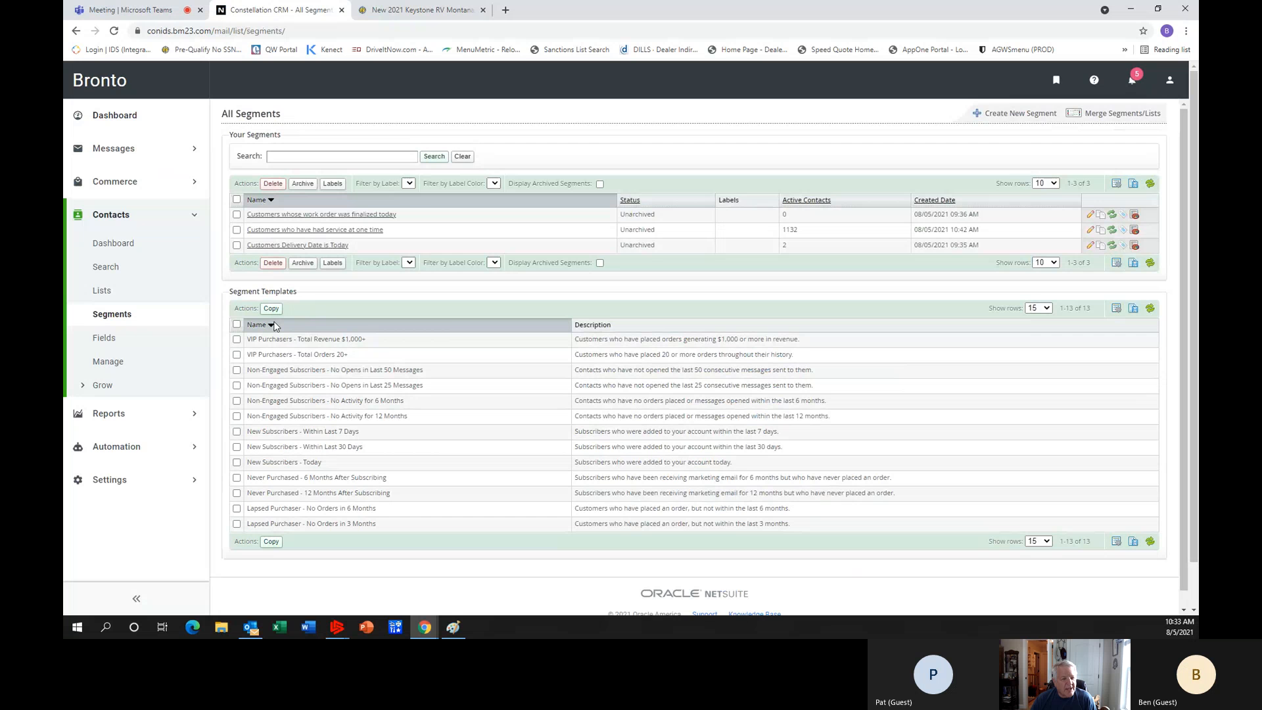
scroll(329, 383, down, 1)
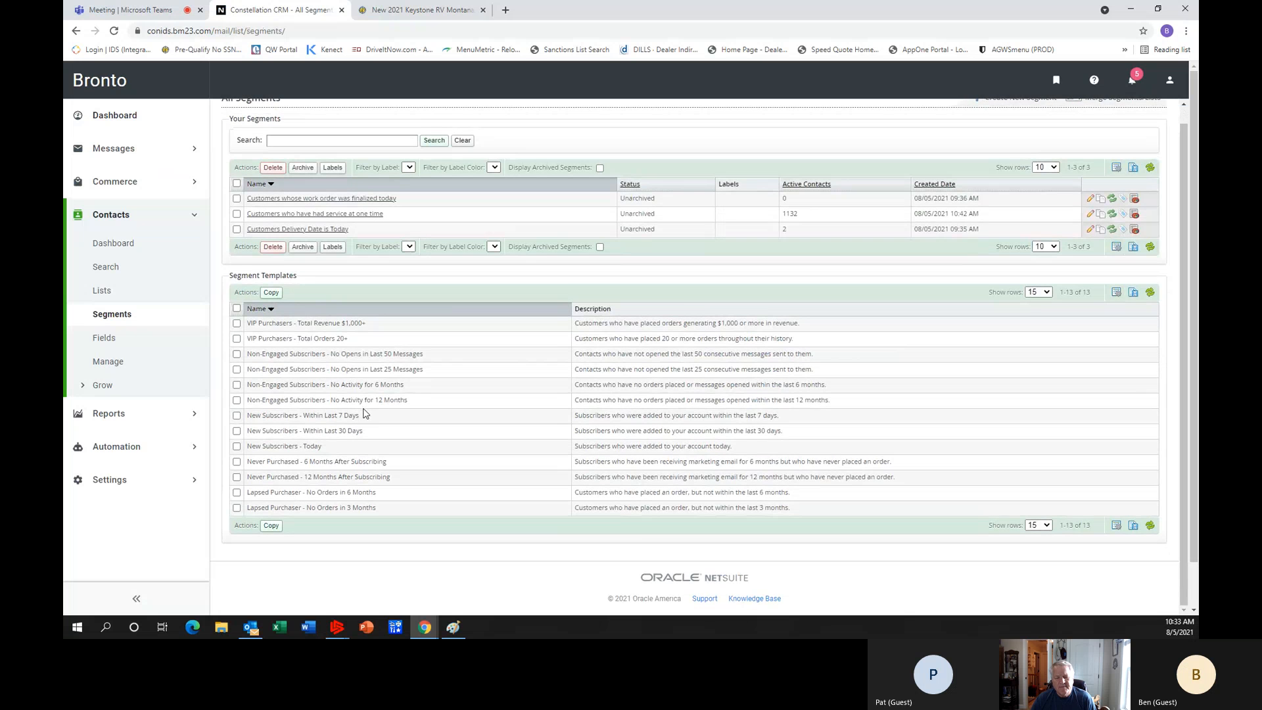
scroll(358, 408, down, 2)
scroll(356, 394, up, 2)
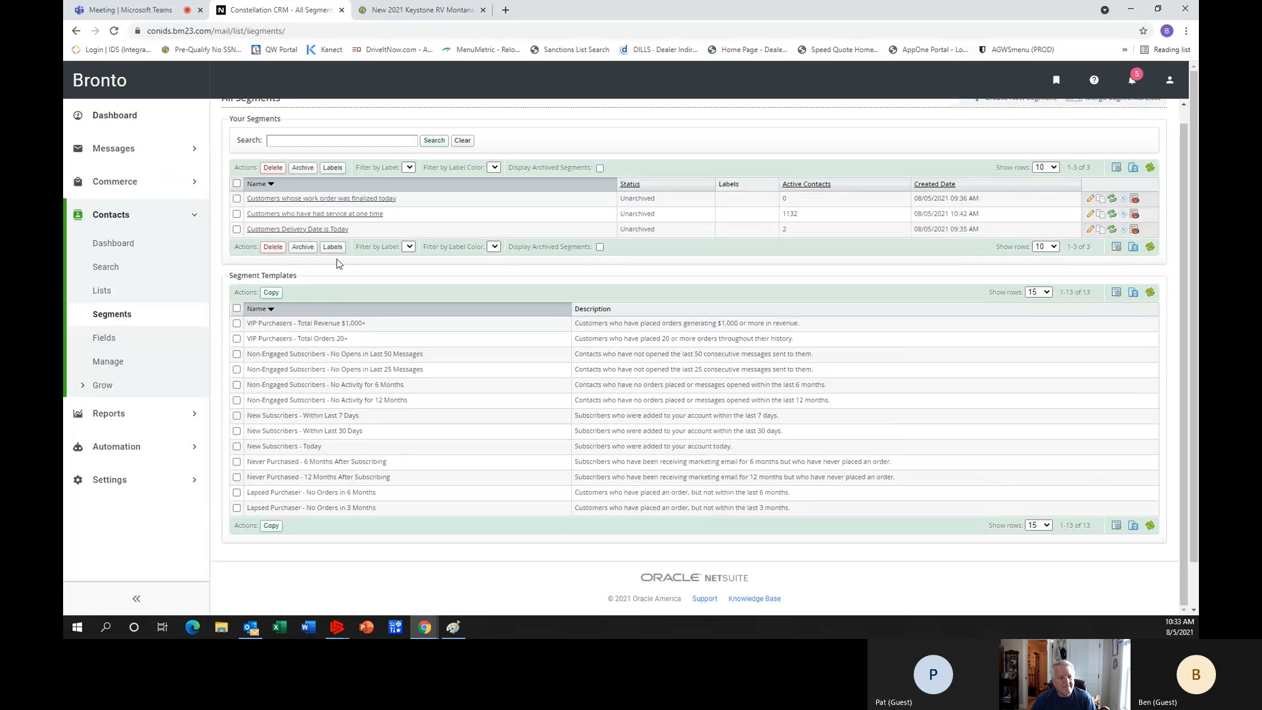
Open the segment "Customers who have had service at one time" and view its contacts.
click(333, 216)
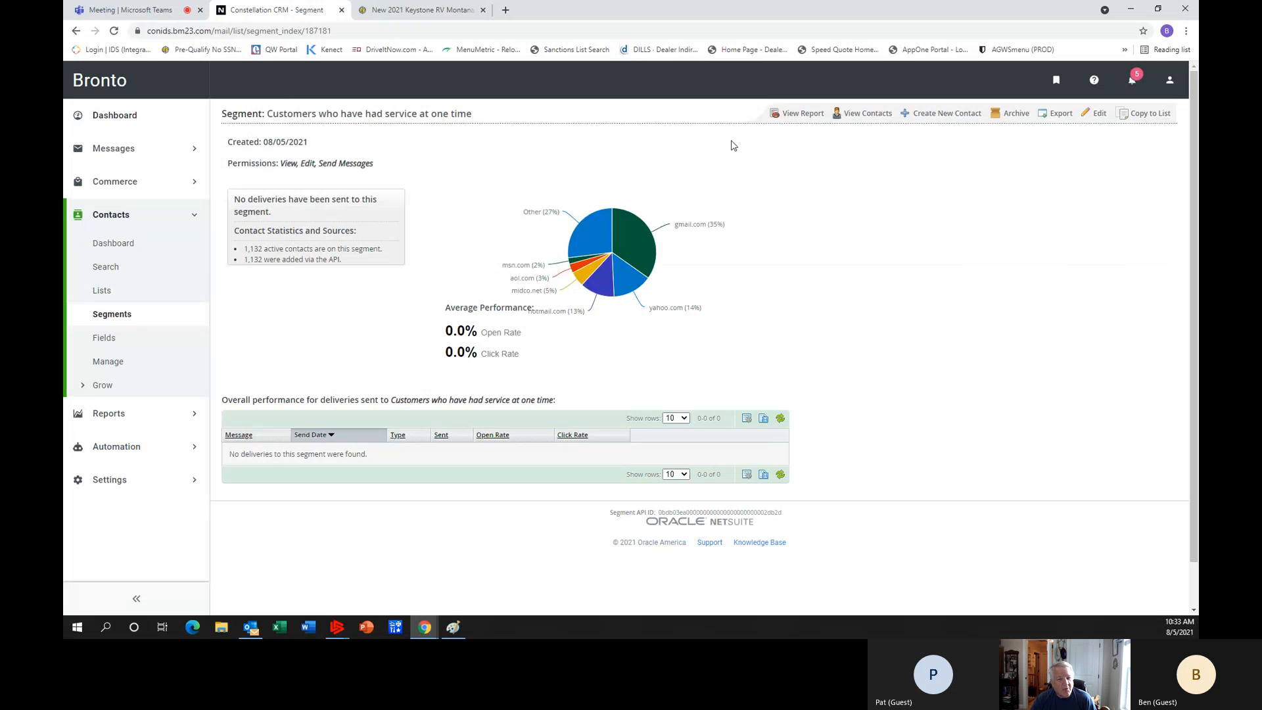
click(861, 119)
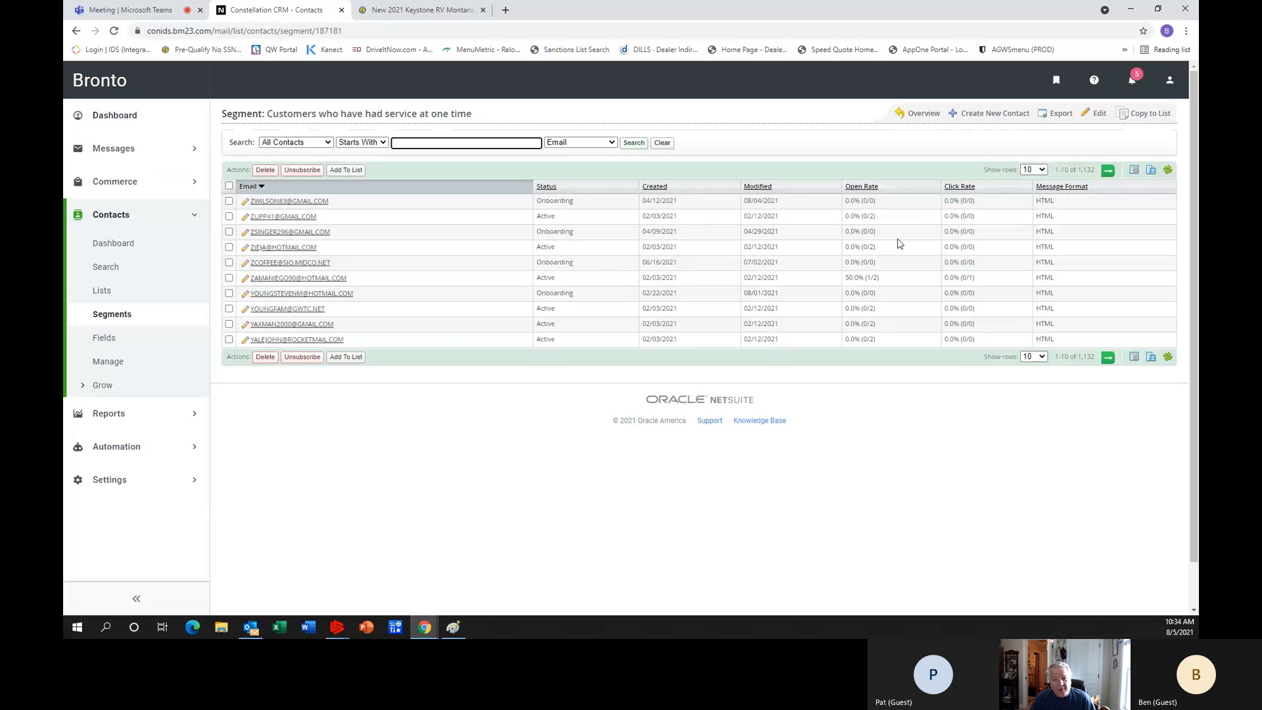
Customize the segment's contact table to hide Modified, Open Rate, Click Rate and Message Format, and show Last Delivery Date.
click(1136, 171)
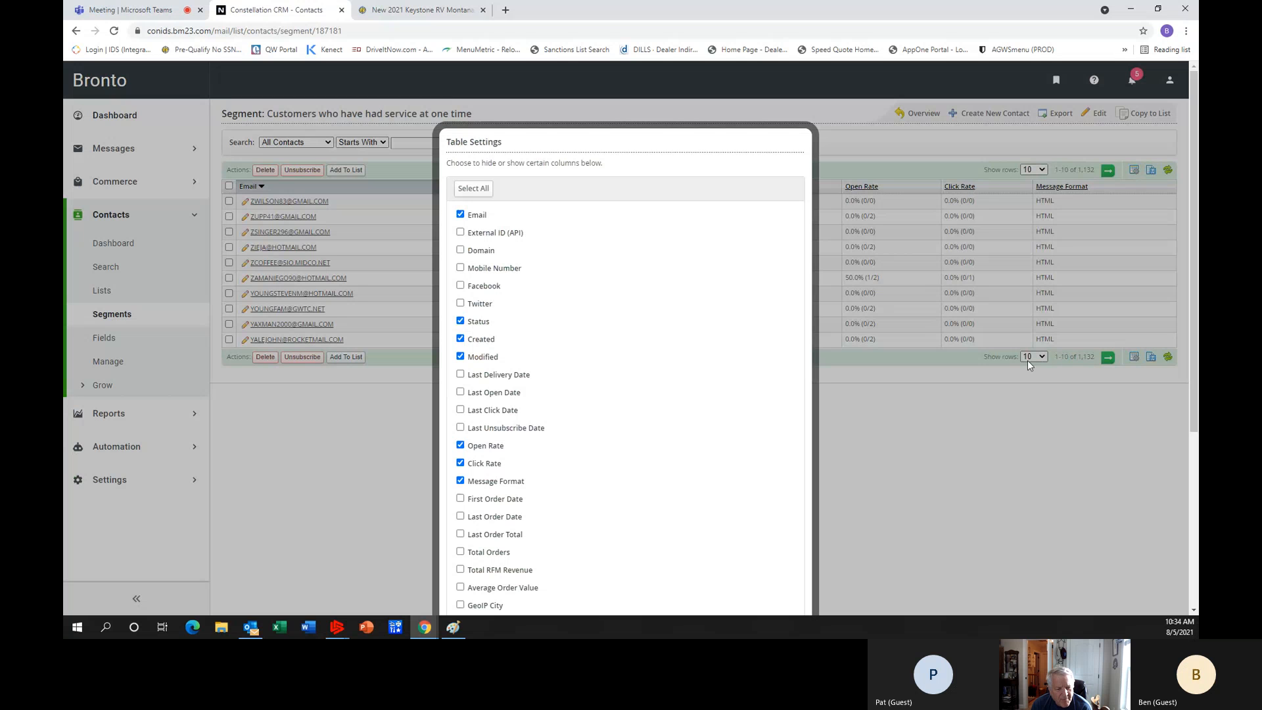
click(460, 356)
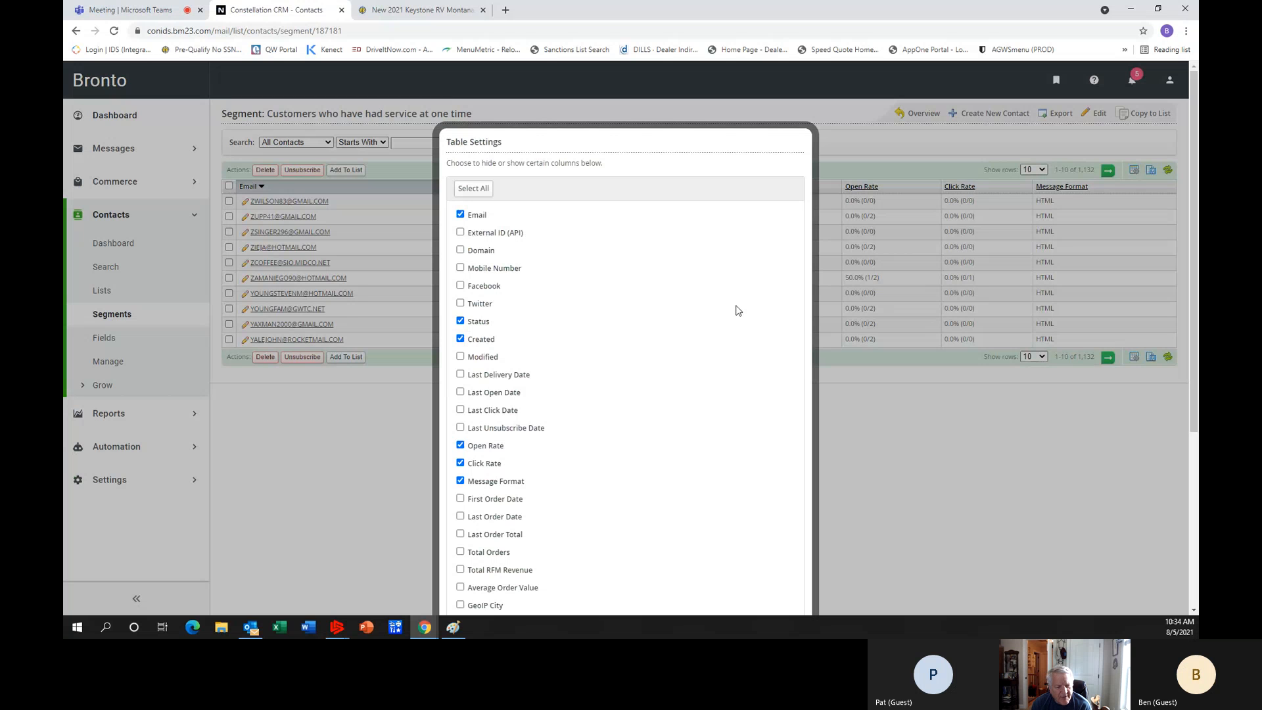
click(460, 375)
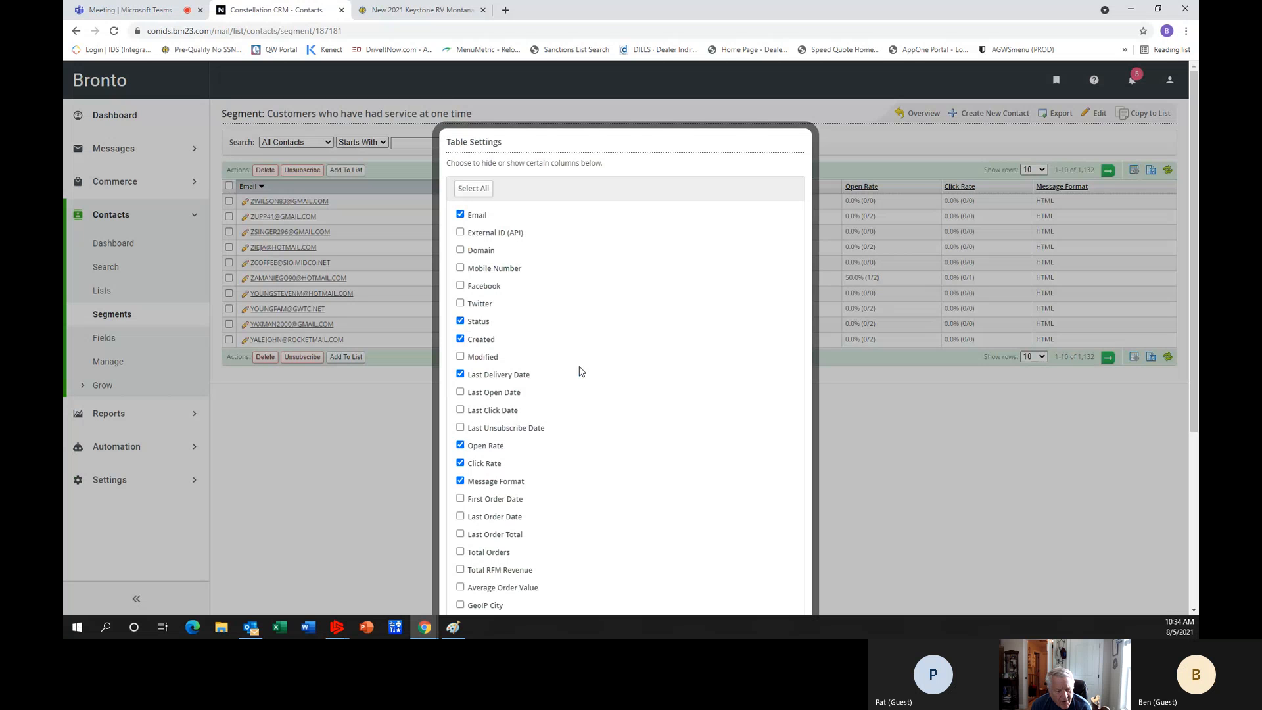
click(461, 446)
click(460, 463)
click(462, 481)
scroll(648, 437, down, 1)
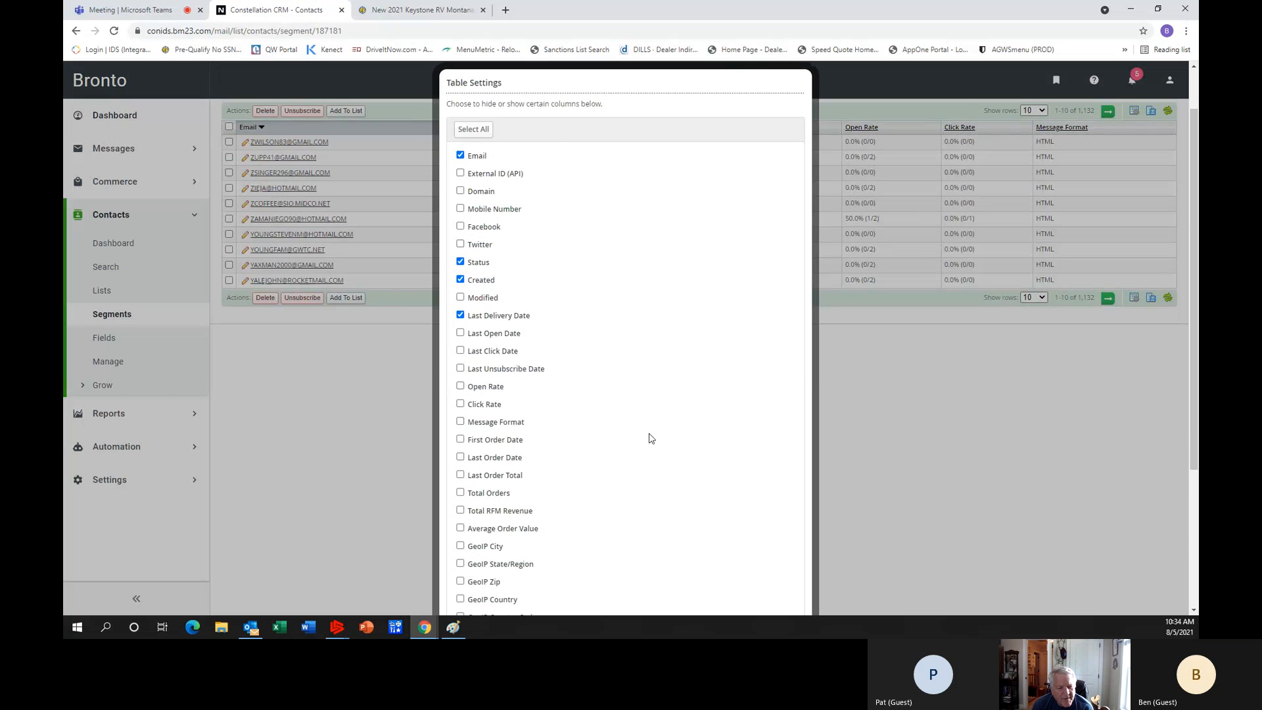
scroll(649, 437, down, 3)
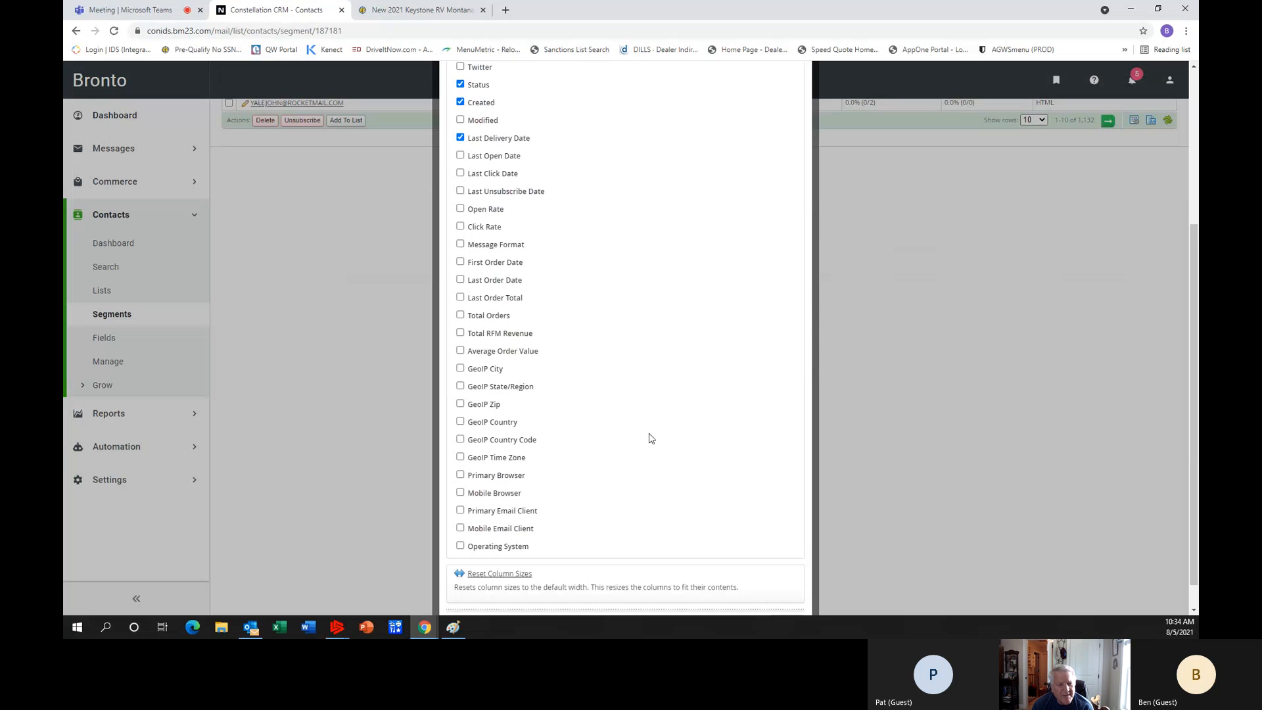
scroll(649, 437, down, 1)
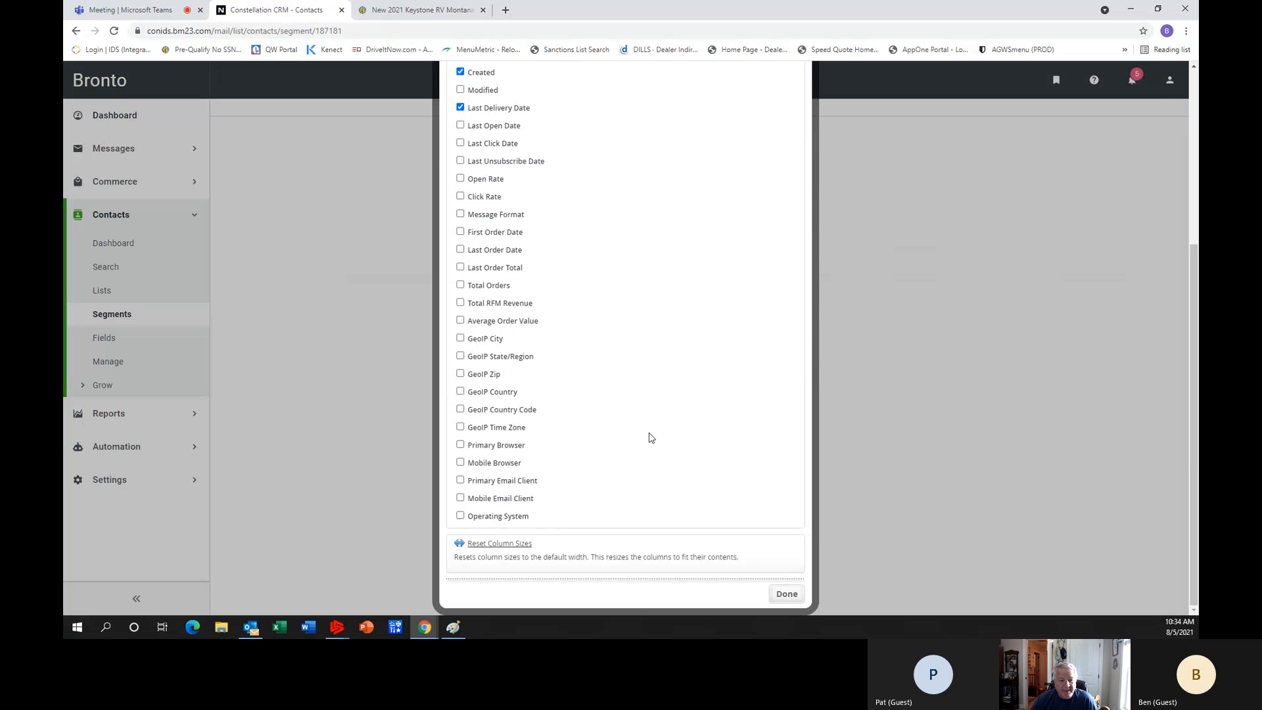
click(787, 594)
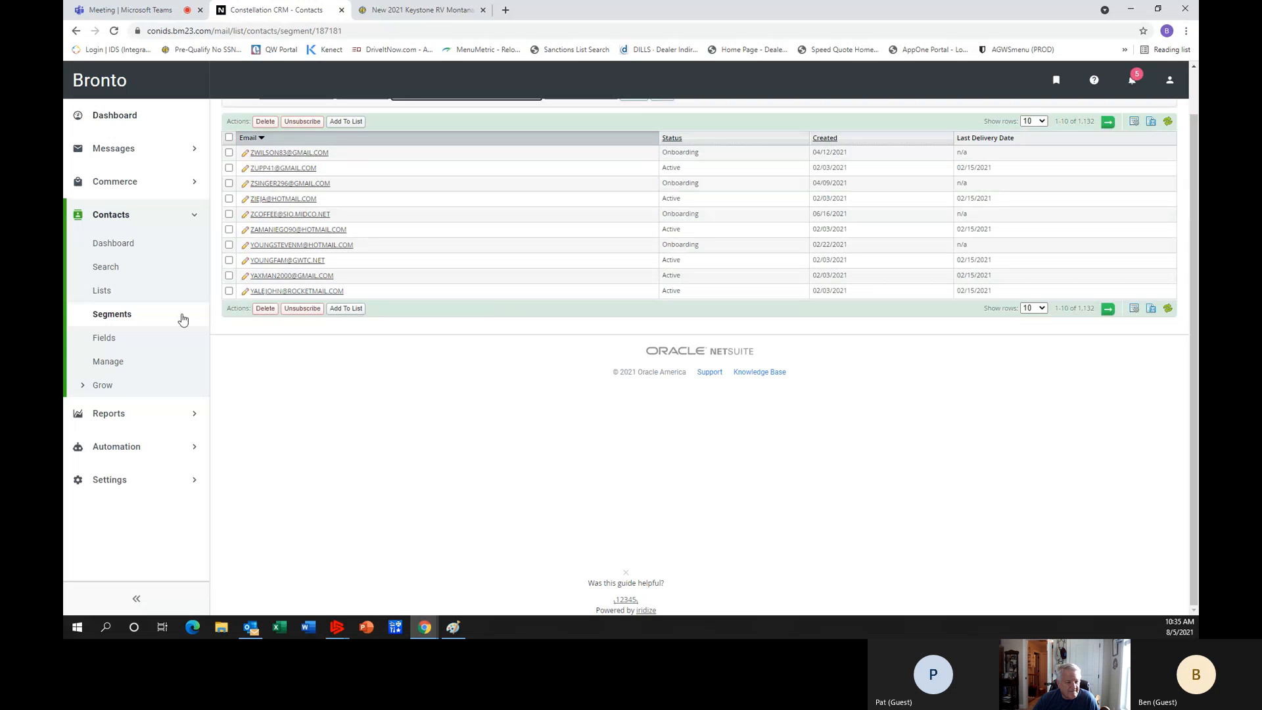
Go to the contact fields, look through them, and set the FirstName field to show in the contact list.
click(124, 345)
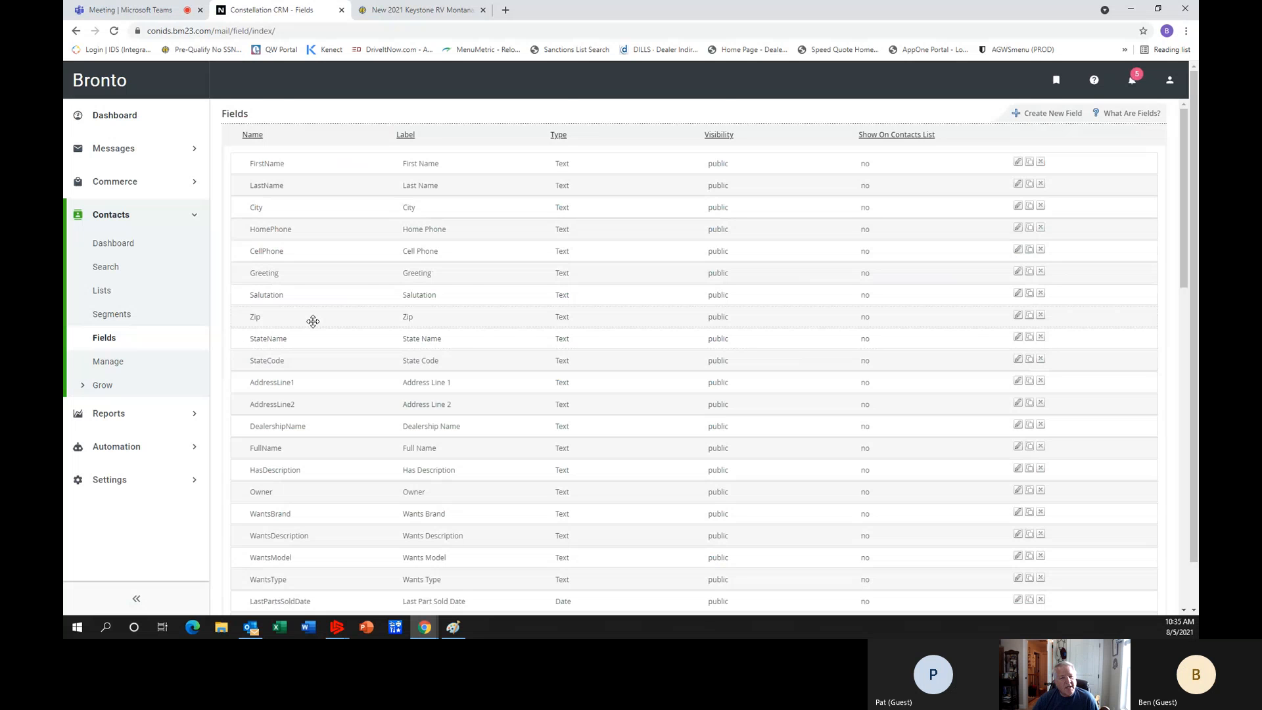
scroll(313, 321, down, 1)
scroll(313, 320, down, 10)
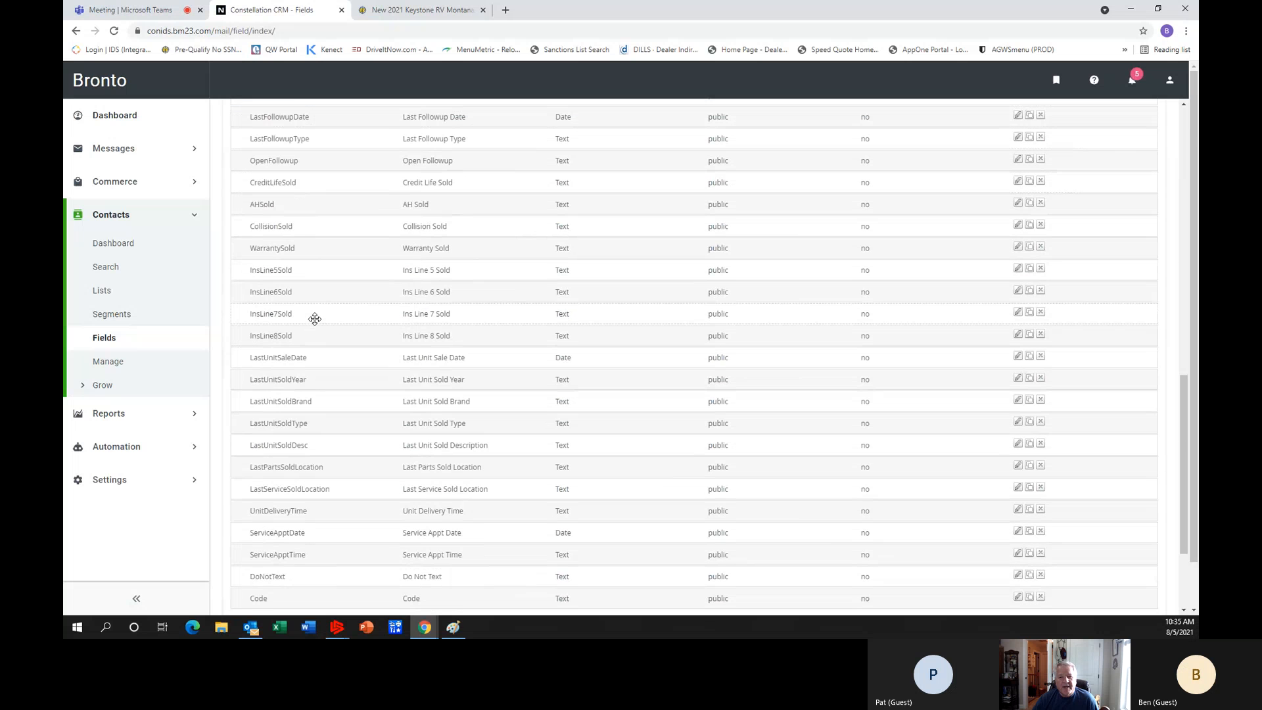
scroll(315, 318, down, 3)
scroll(358, 296, up, 15)
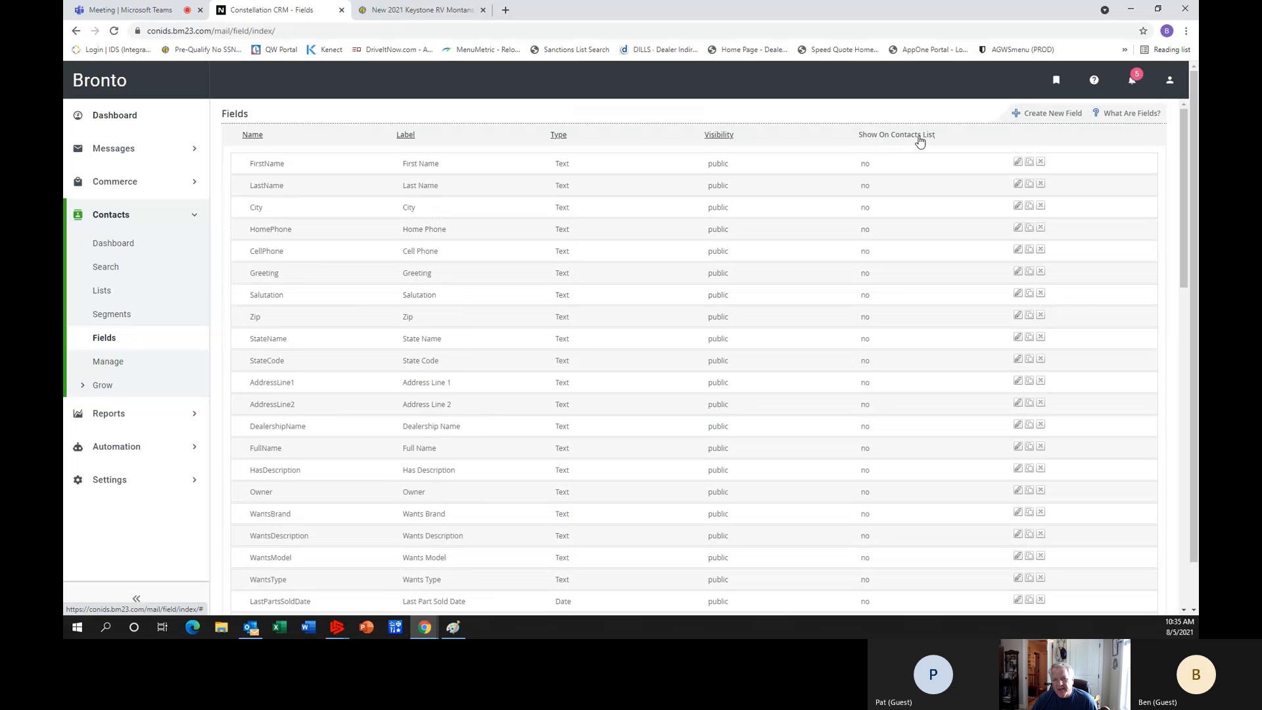
click(1019, 163)
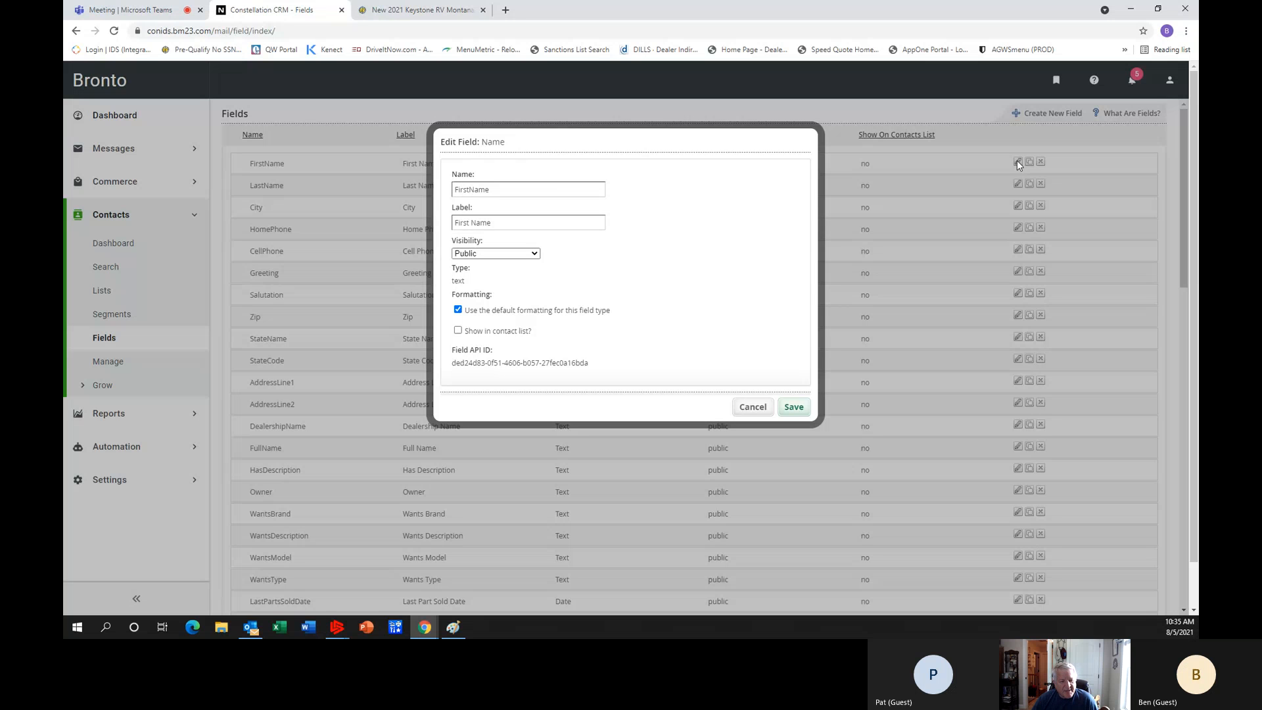
click(478, 333)
click(793, 408)
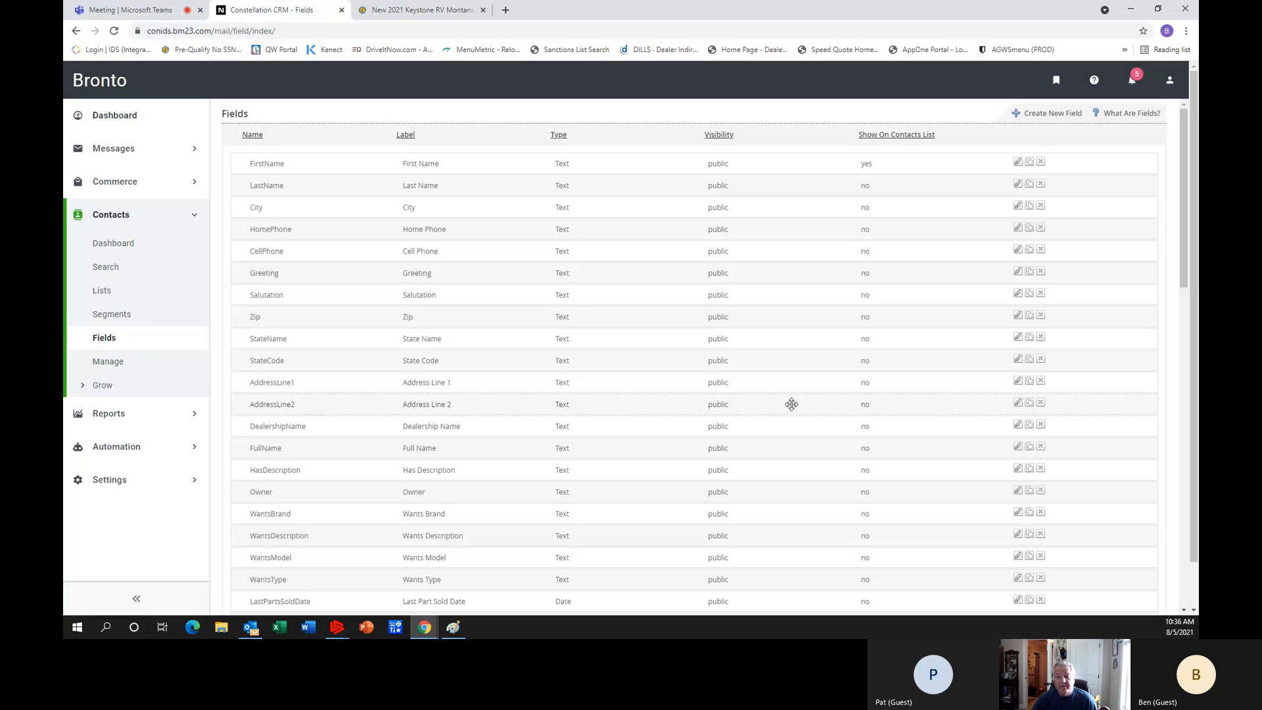
Set the LastName and City fields to show in the contact list, saving each one.
click(1019, 185)
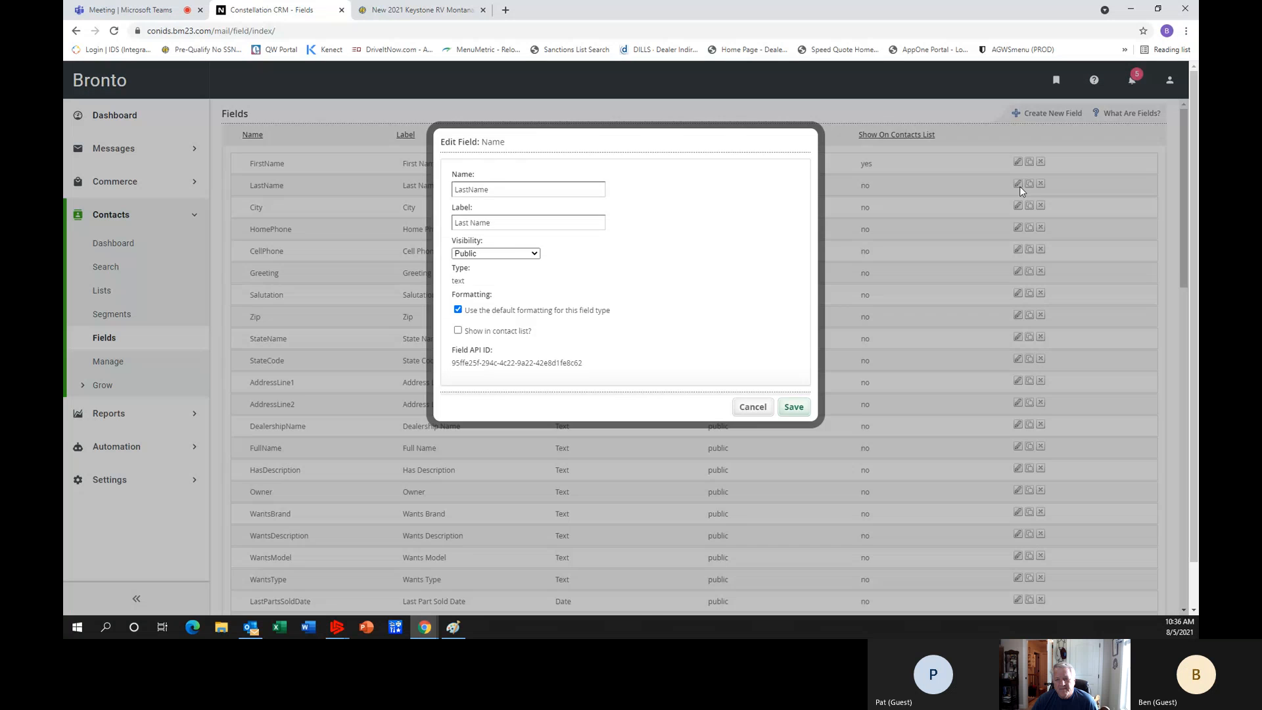
scroll(623, 333, down, 1)
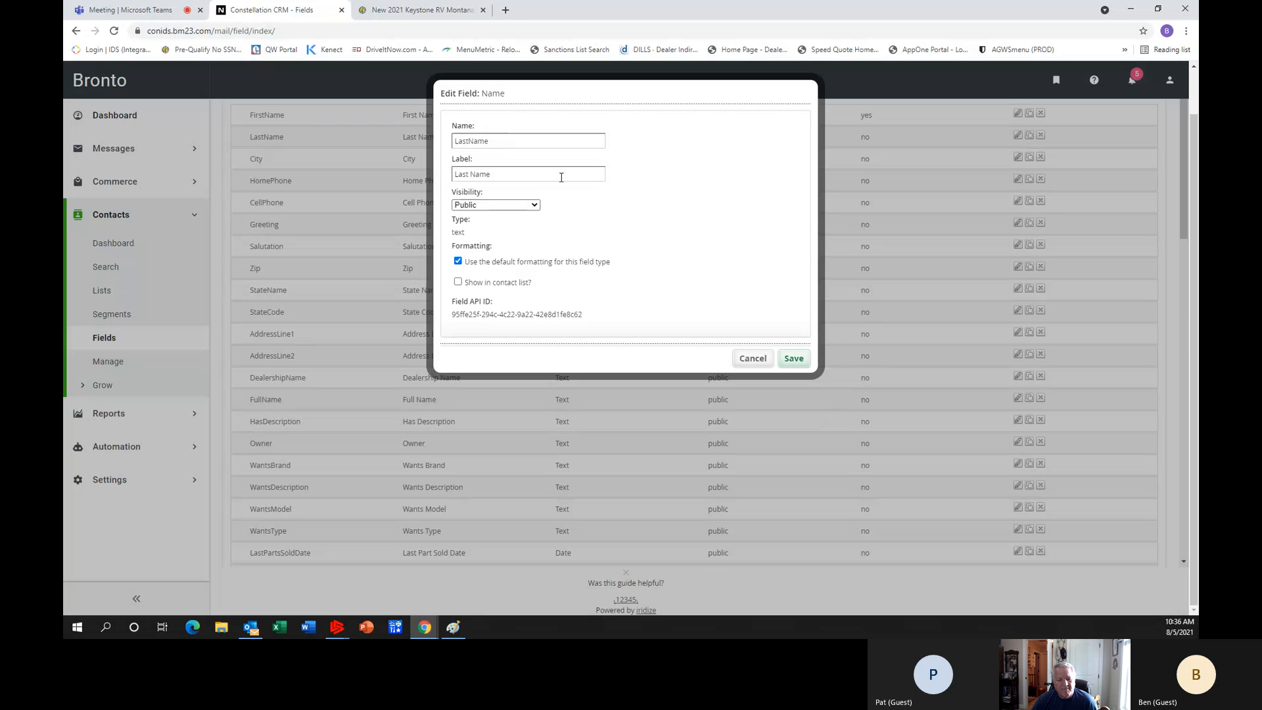
click(458, 282)
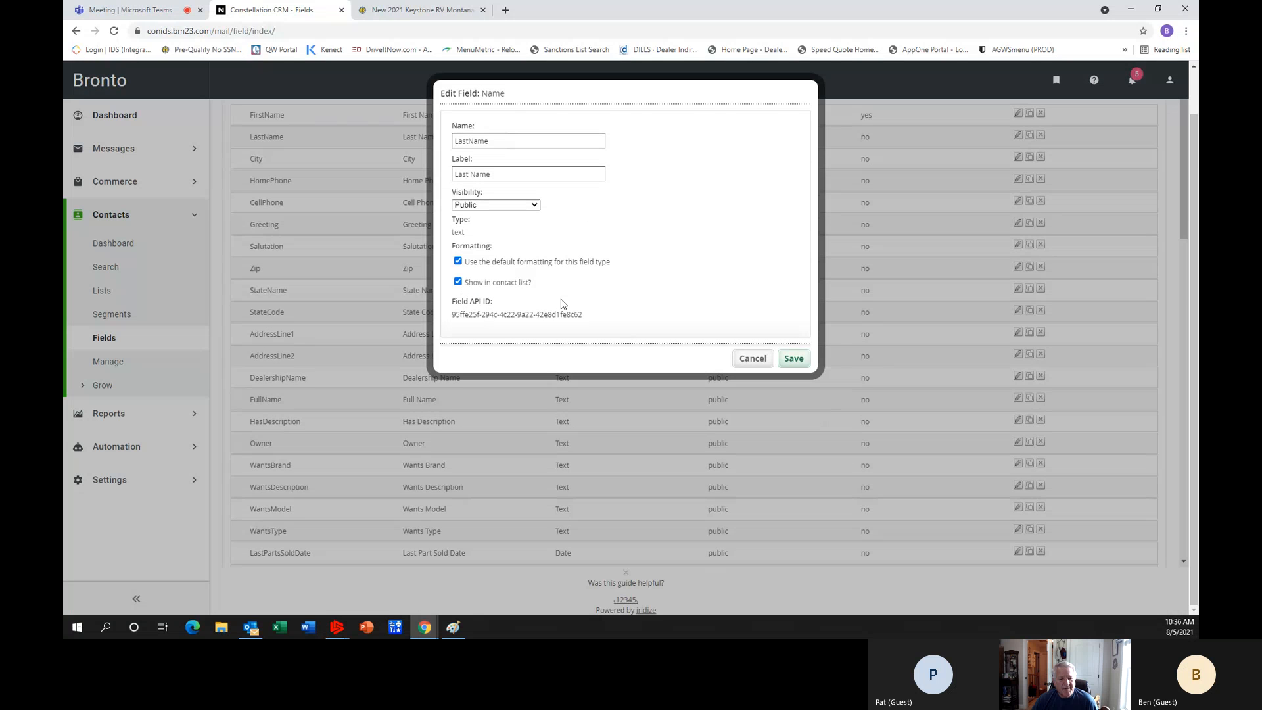
click(794, 359)
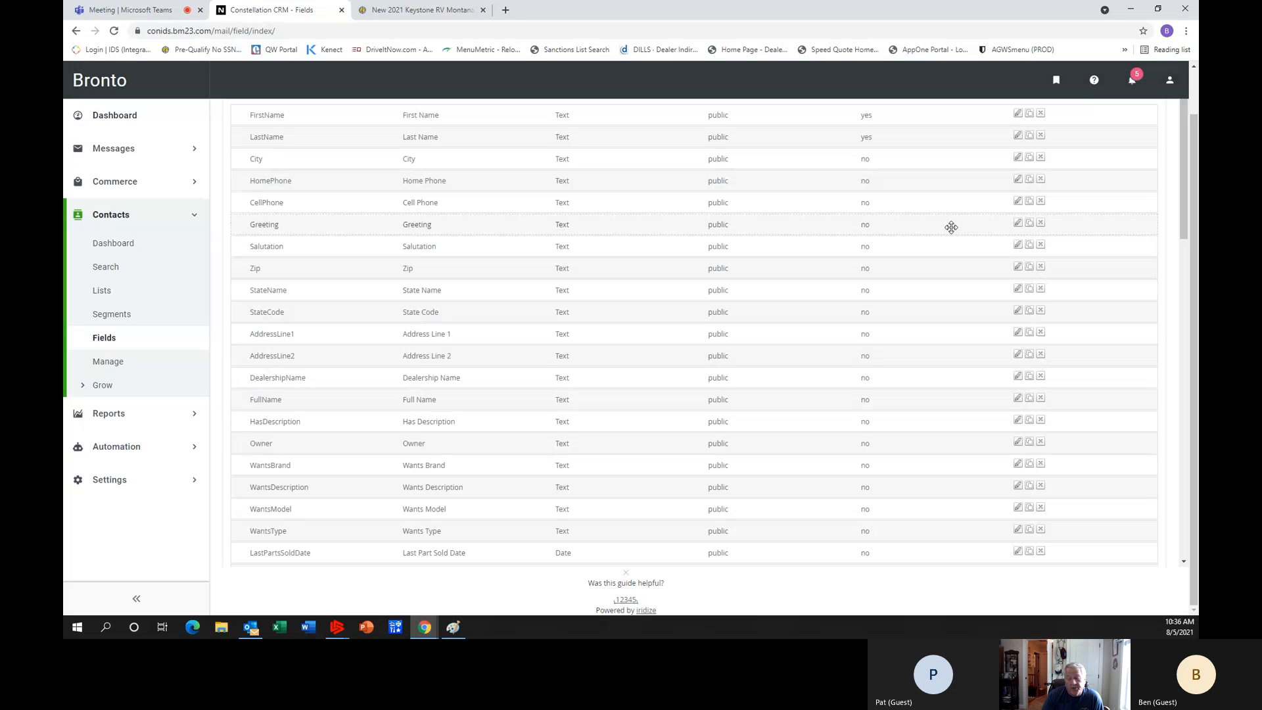
scroll(924, 249, up, 2)
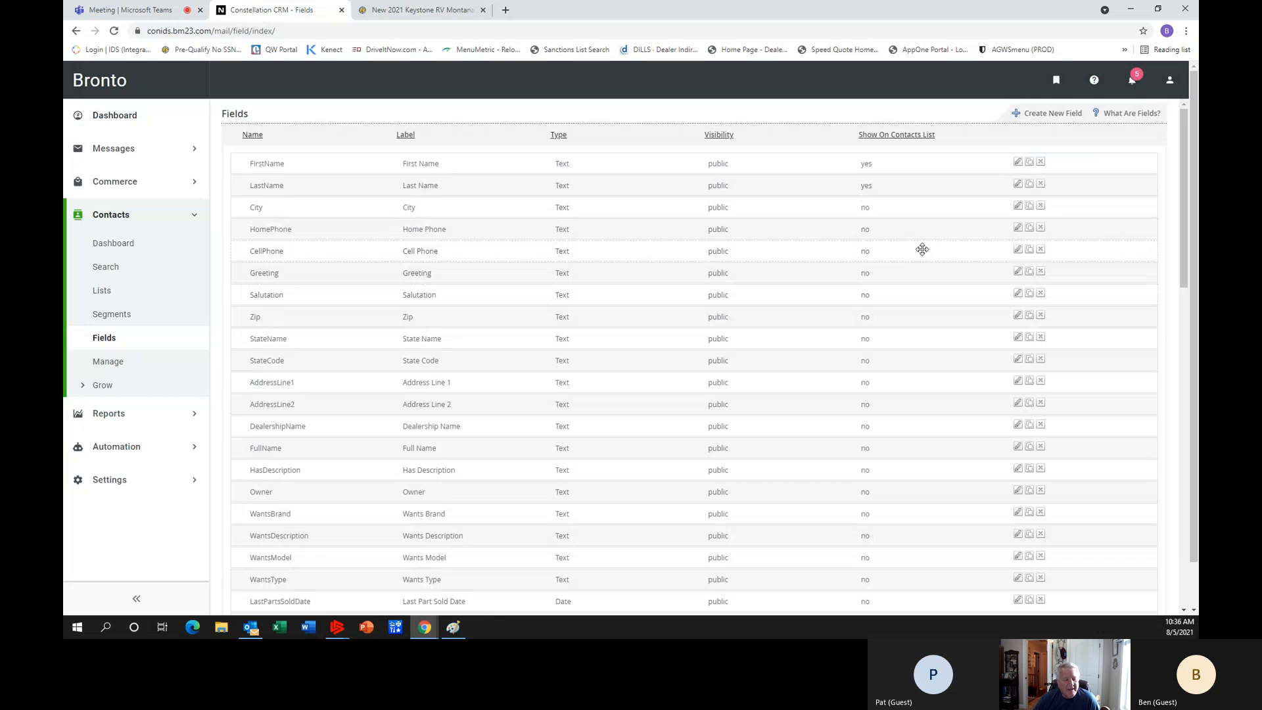
click(1019, 207)
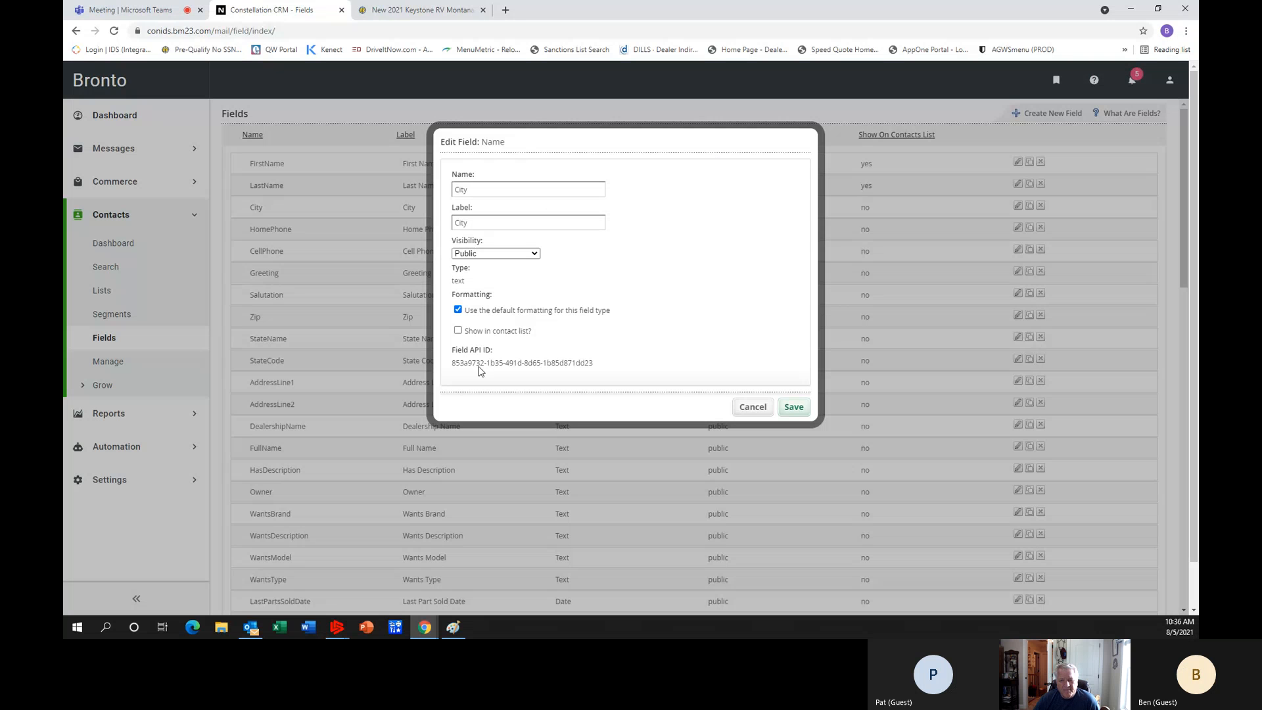
click(458, 330)
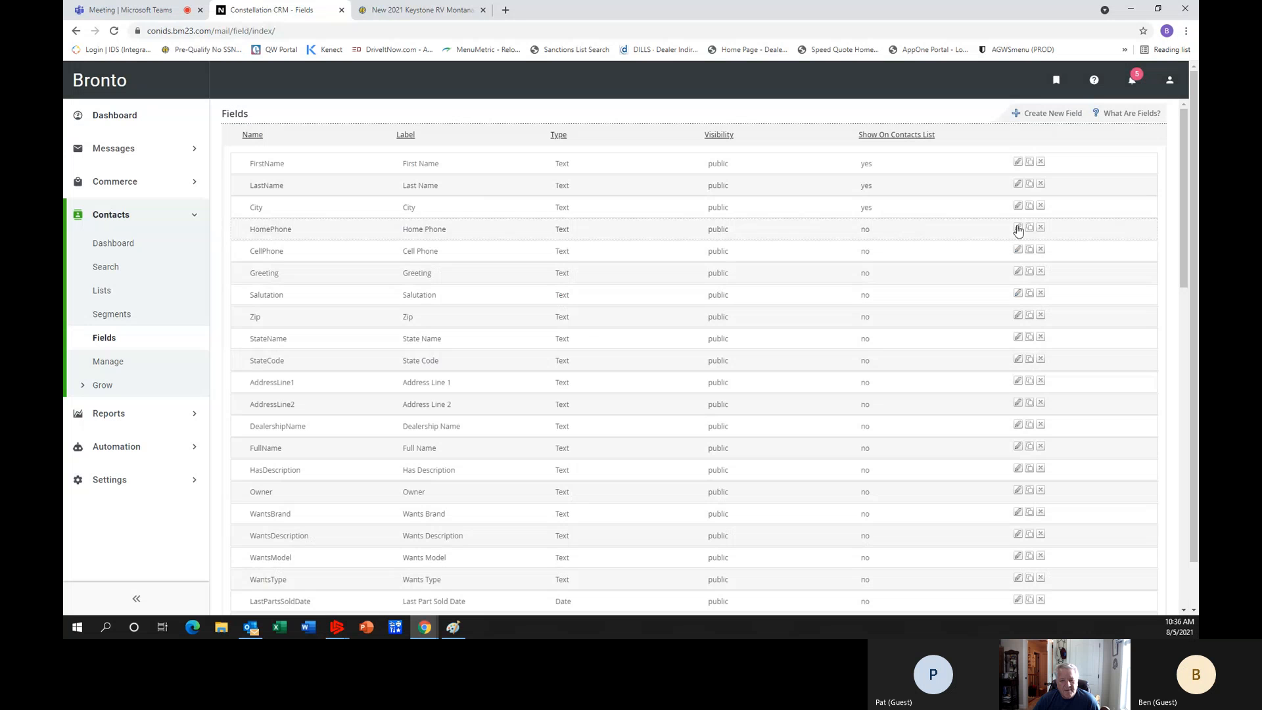
Enable showing the HomePhone and CellPhone fields in the contact list and save both.
click(1018, 229)
click(458, 331)
click(796, 411)
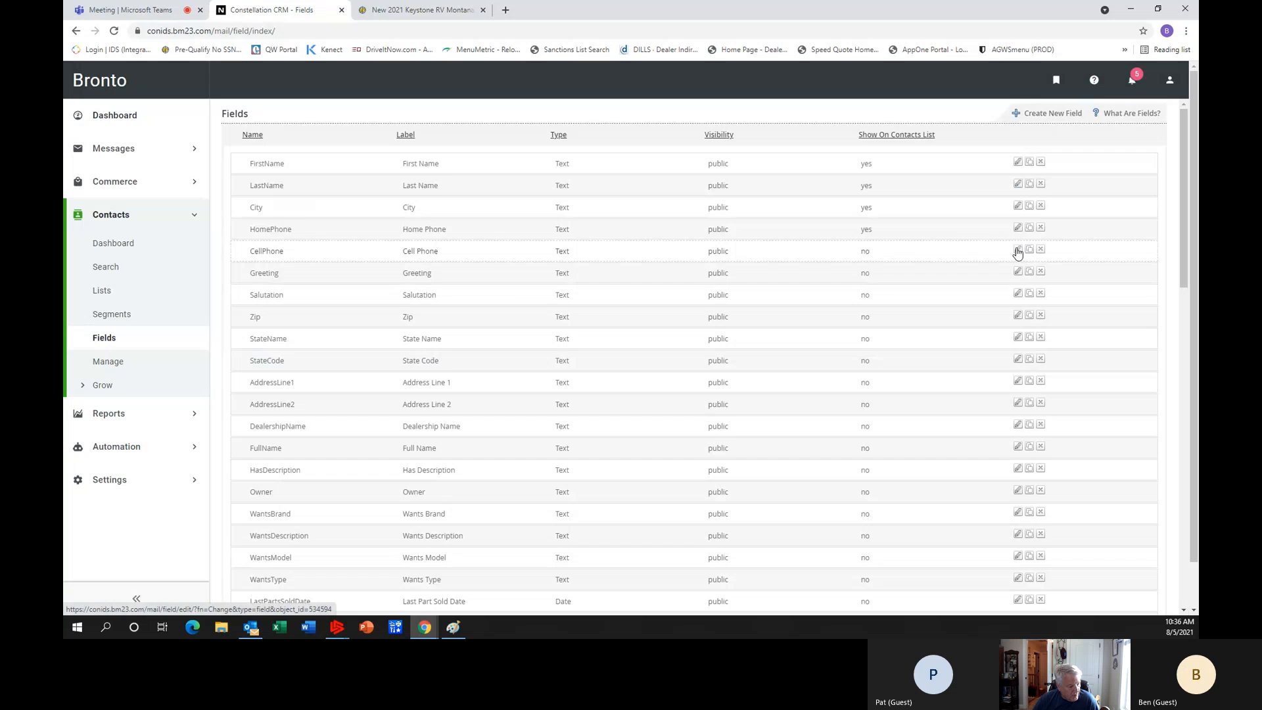
click(1018, 250)
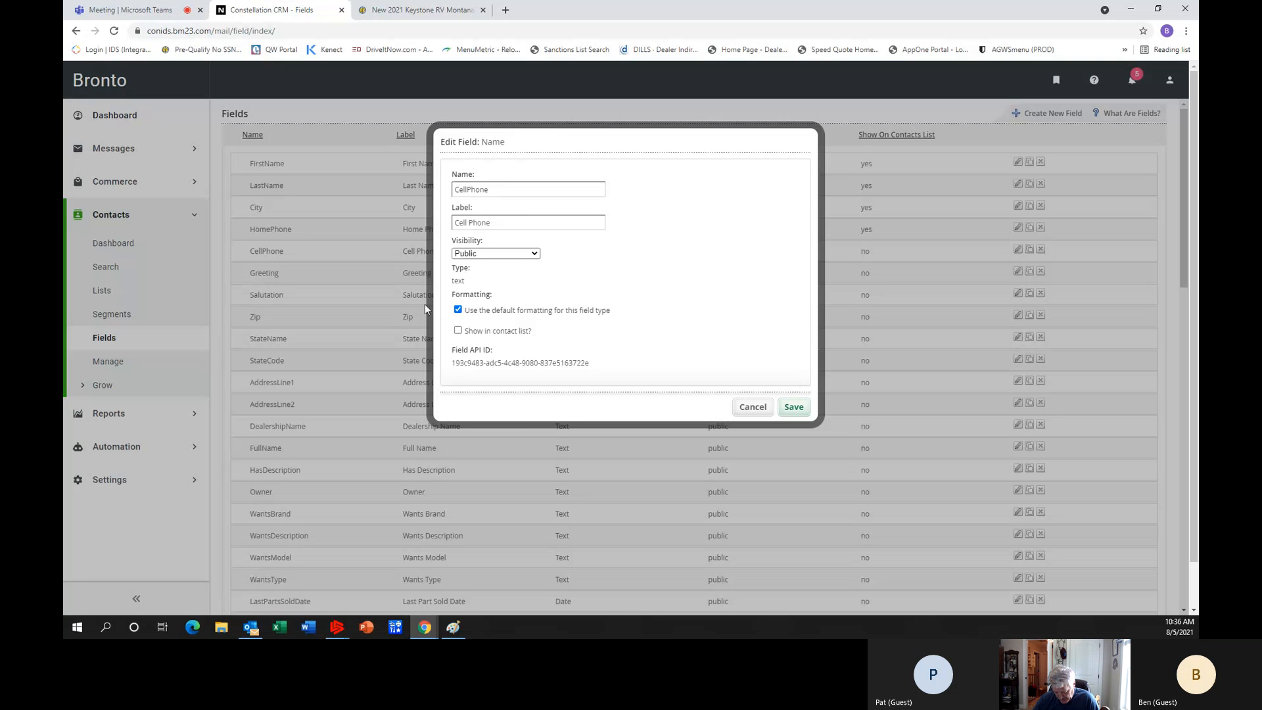
click(459, 331)
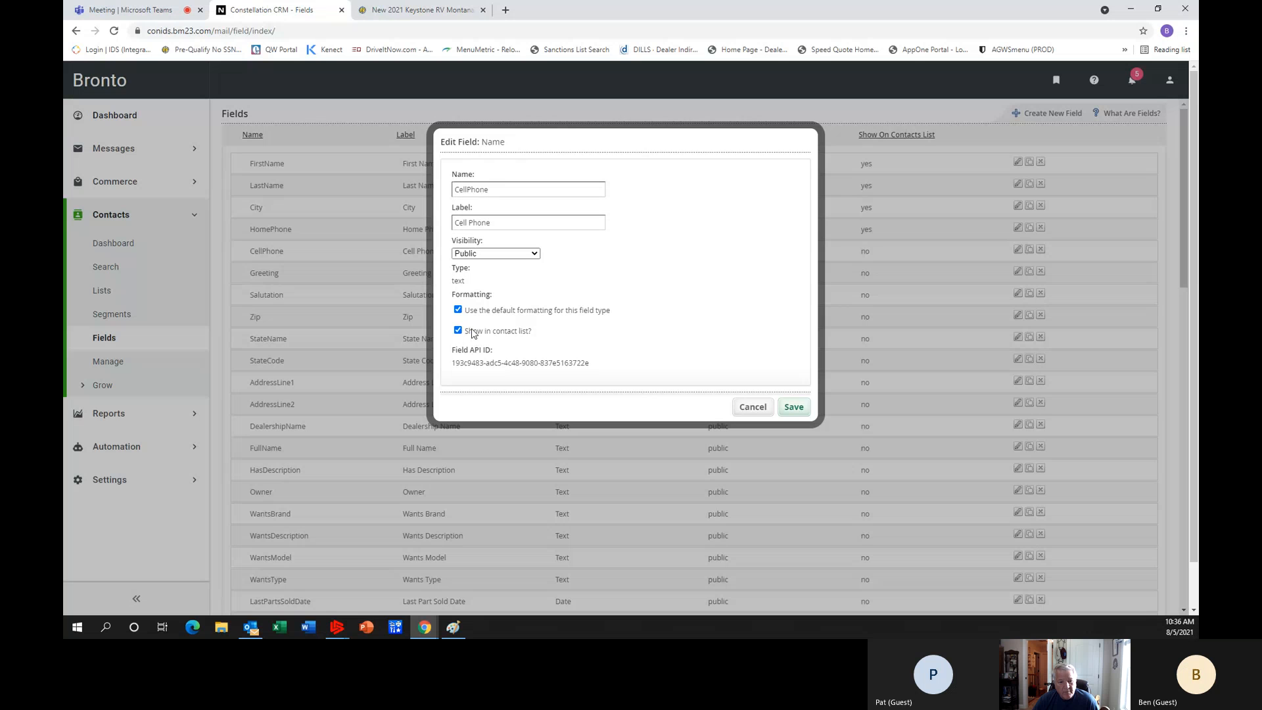
click(797, 409)
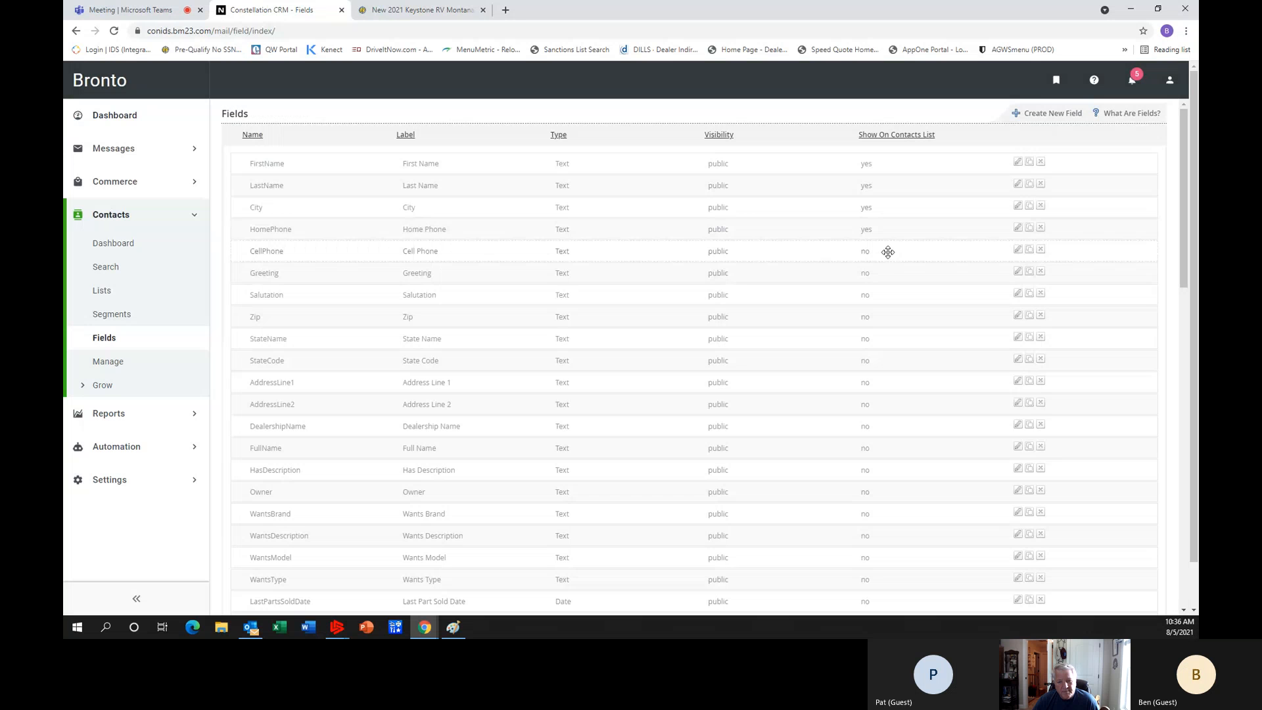
Make the Greeting and Zip fields show in the contact list, saving each field.
click(1018, 273)
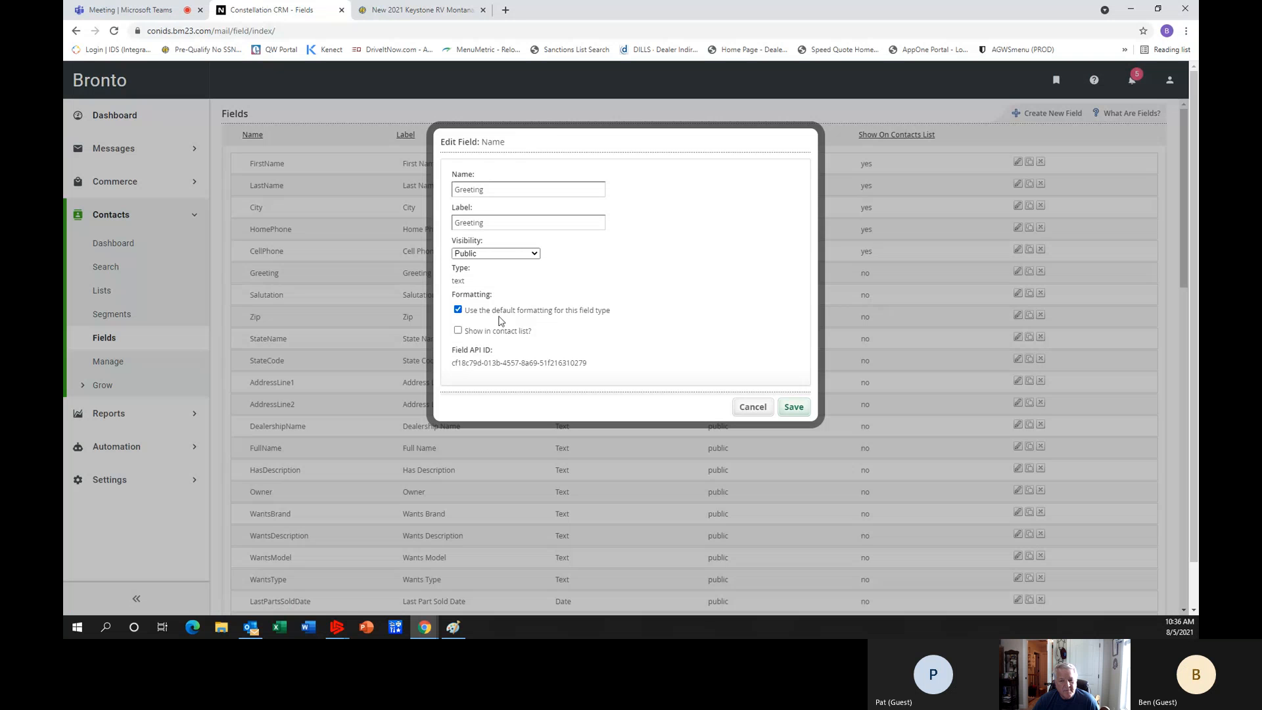
click(458, 330)
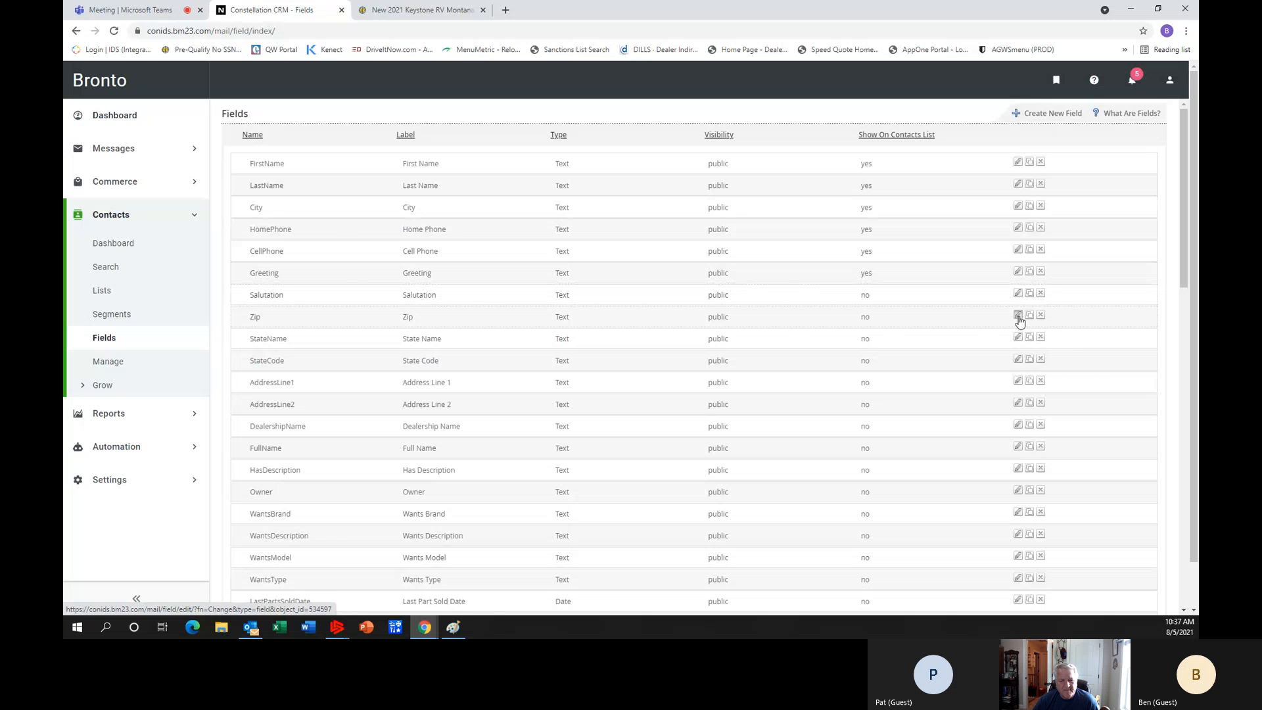
click(1019, 317)
click(458, 330)
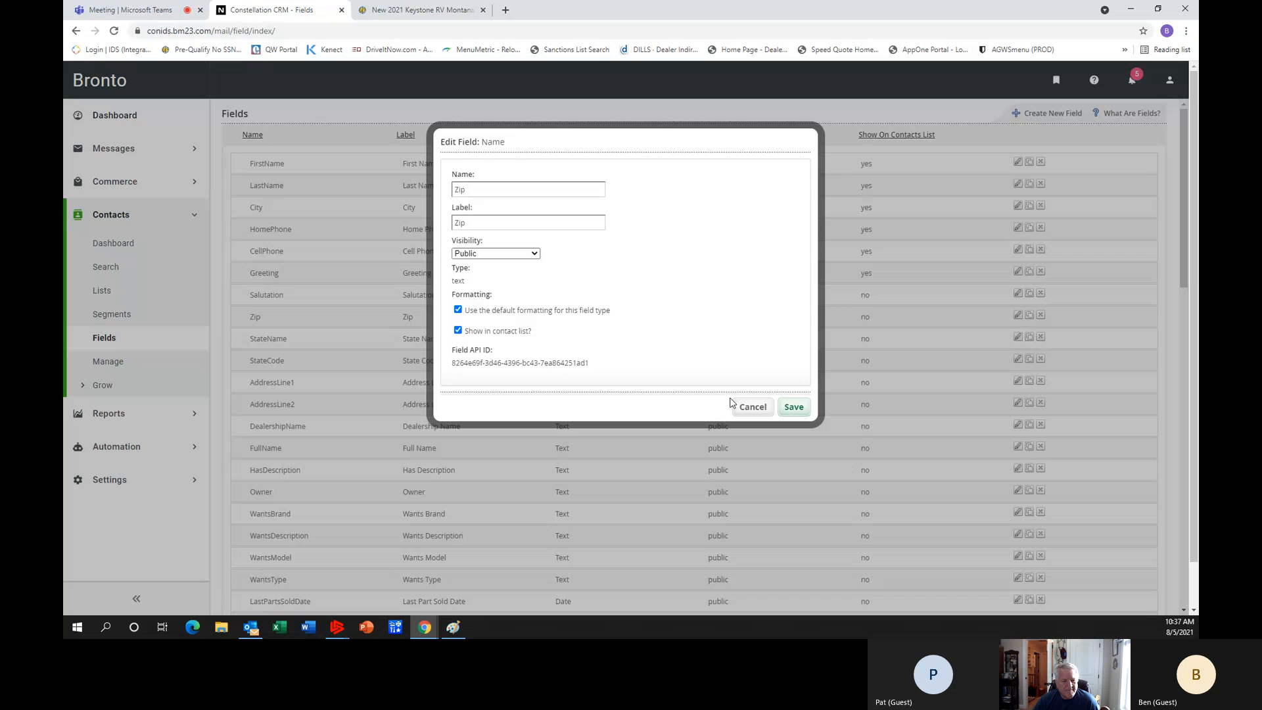
click(794, 407)
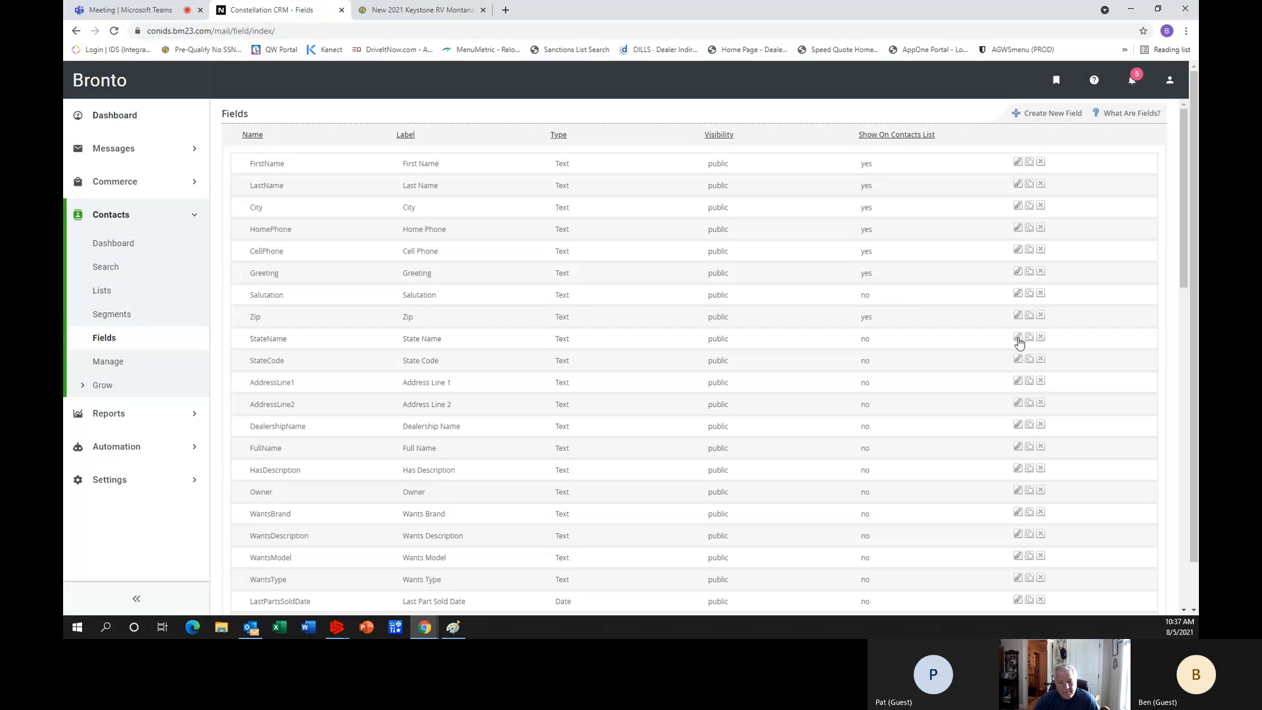
Set the StateName and StateCode fields to show in the contact list and save them.
click(1019, 341)
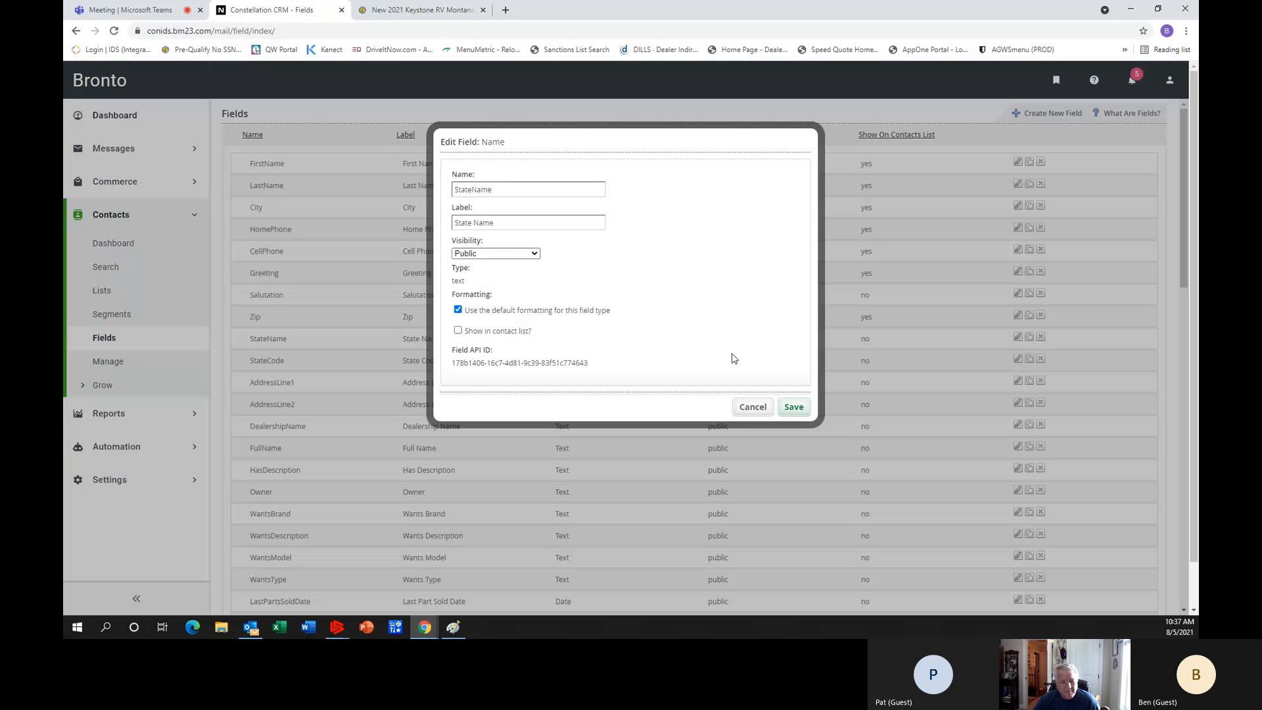
click(458, 330)
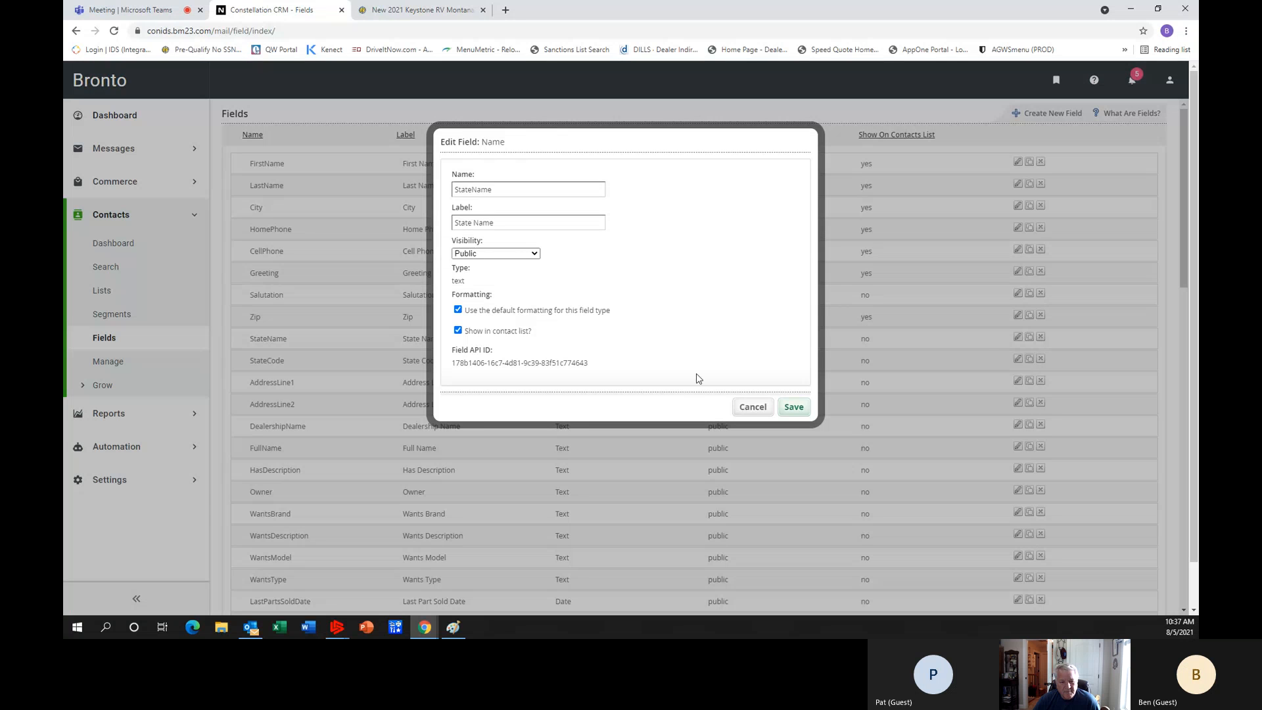
click(794, 408)
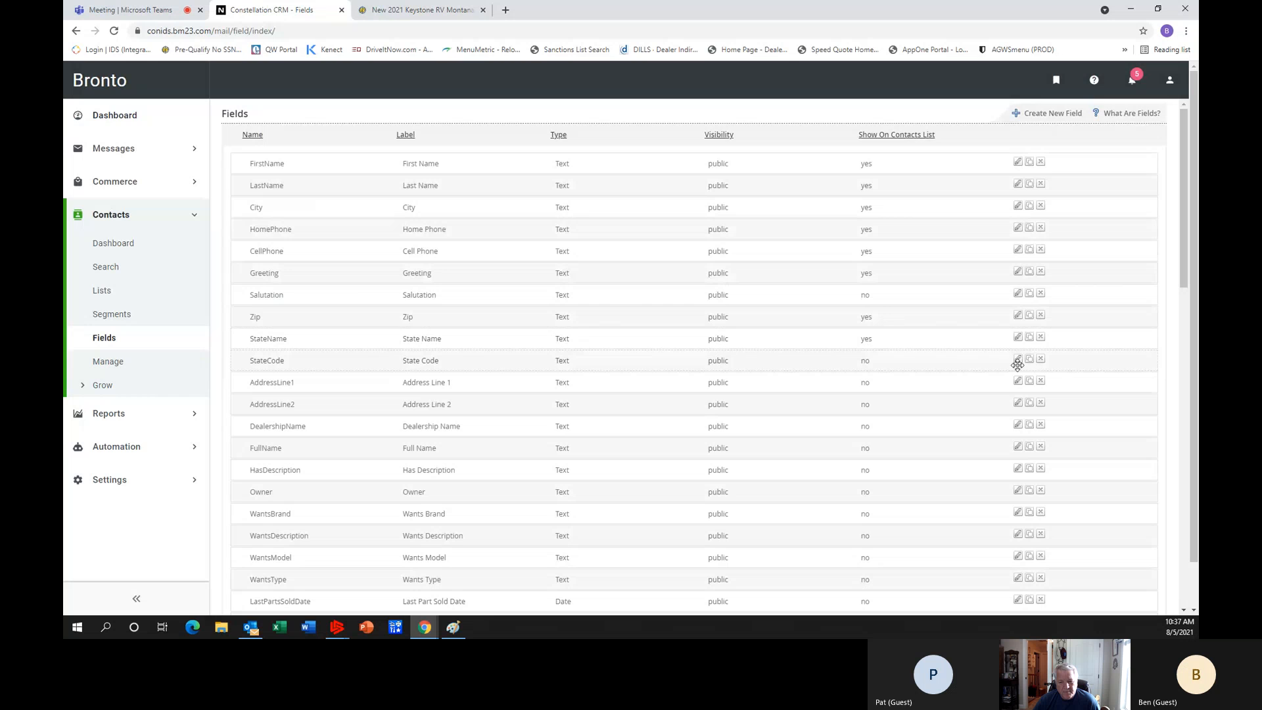
click(1018, 361)
click(458, 330)
click(795, 408)
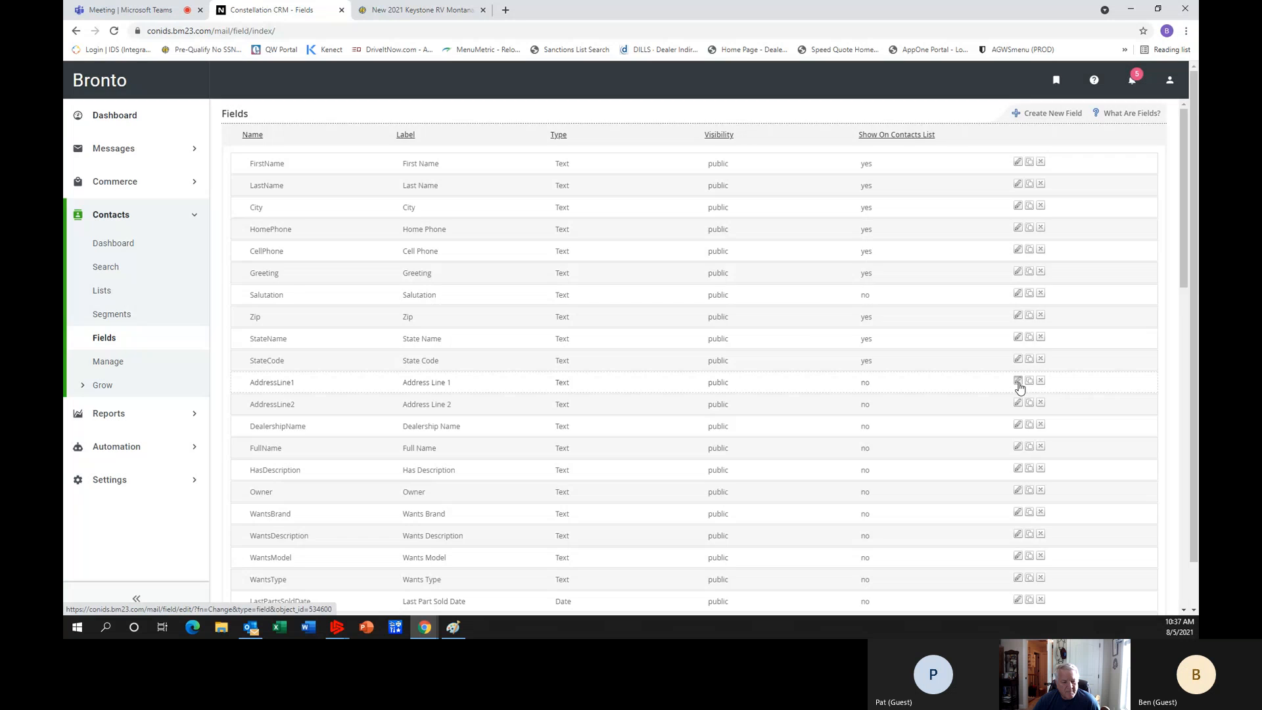
Set the AddressLine1 and AddressLine2 fields to show in the contact list and save each.
click(1019, 383)
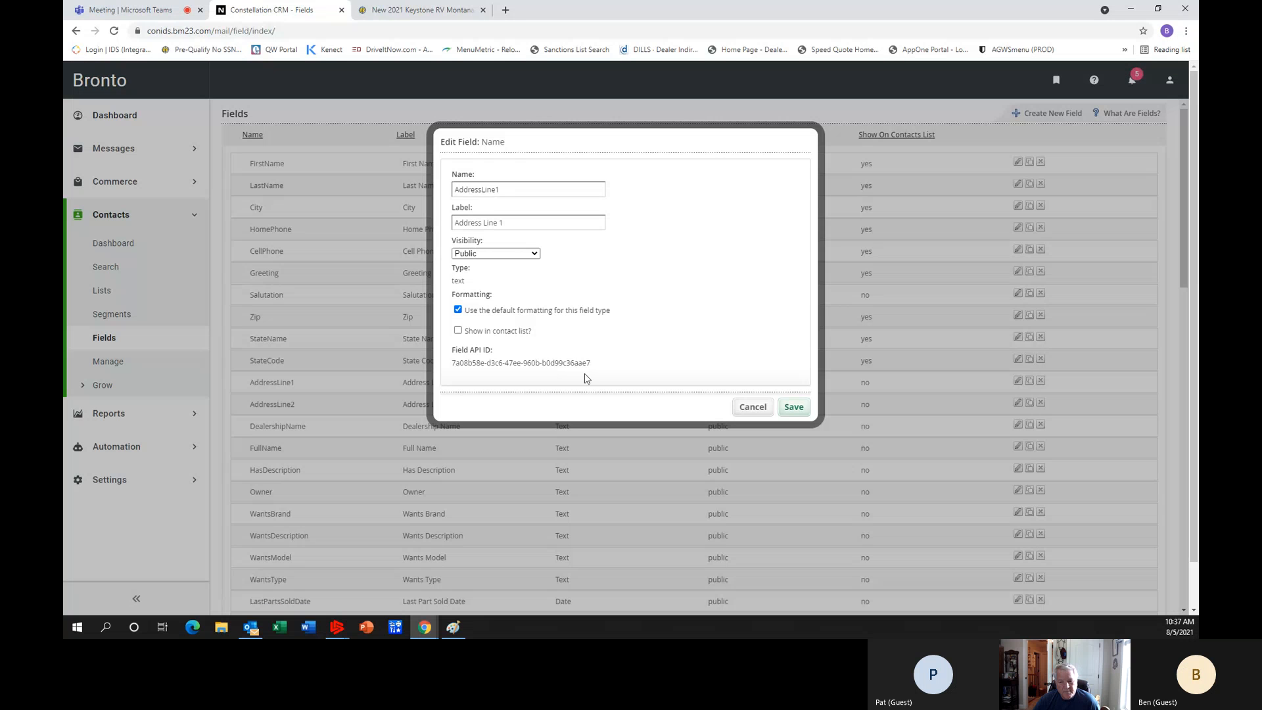
click(458, 330)
click(793, 407)
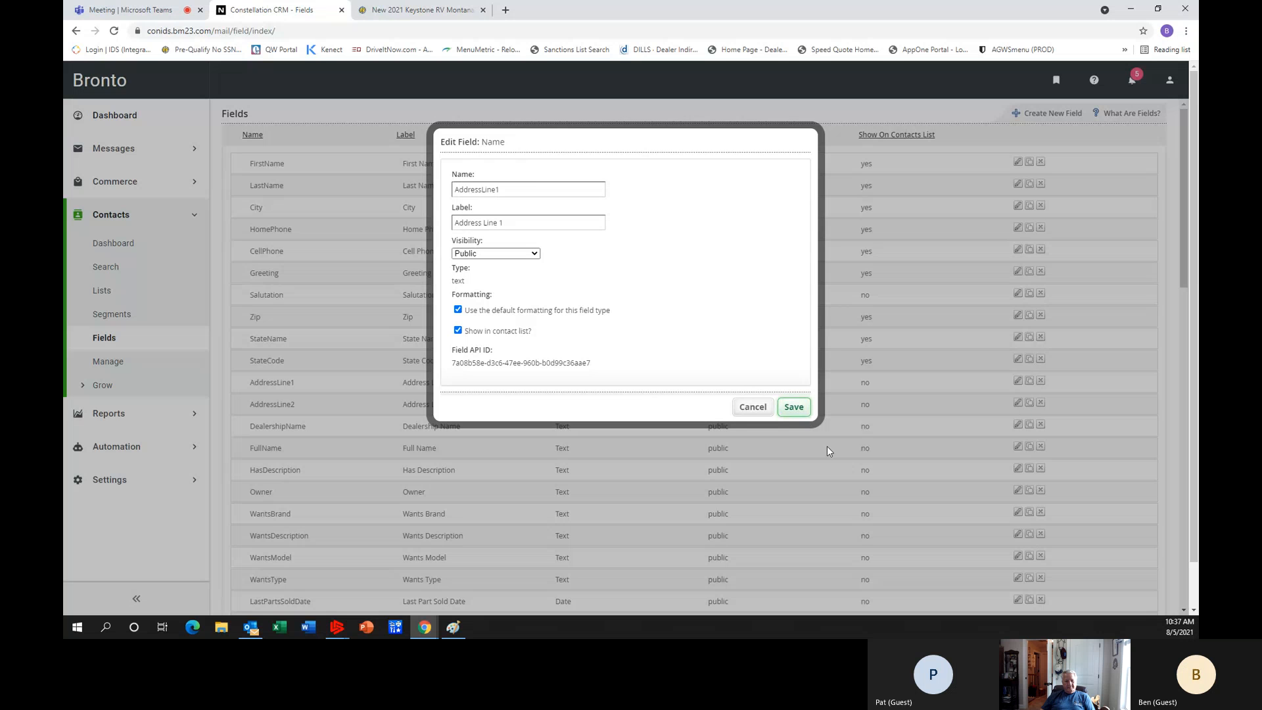
click(793, 407)
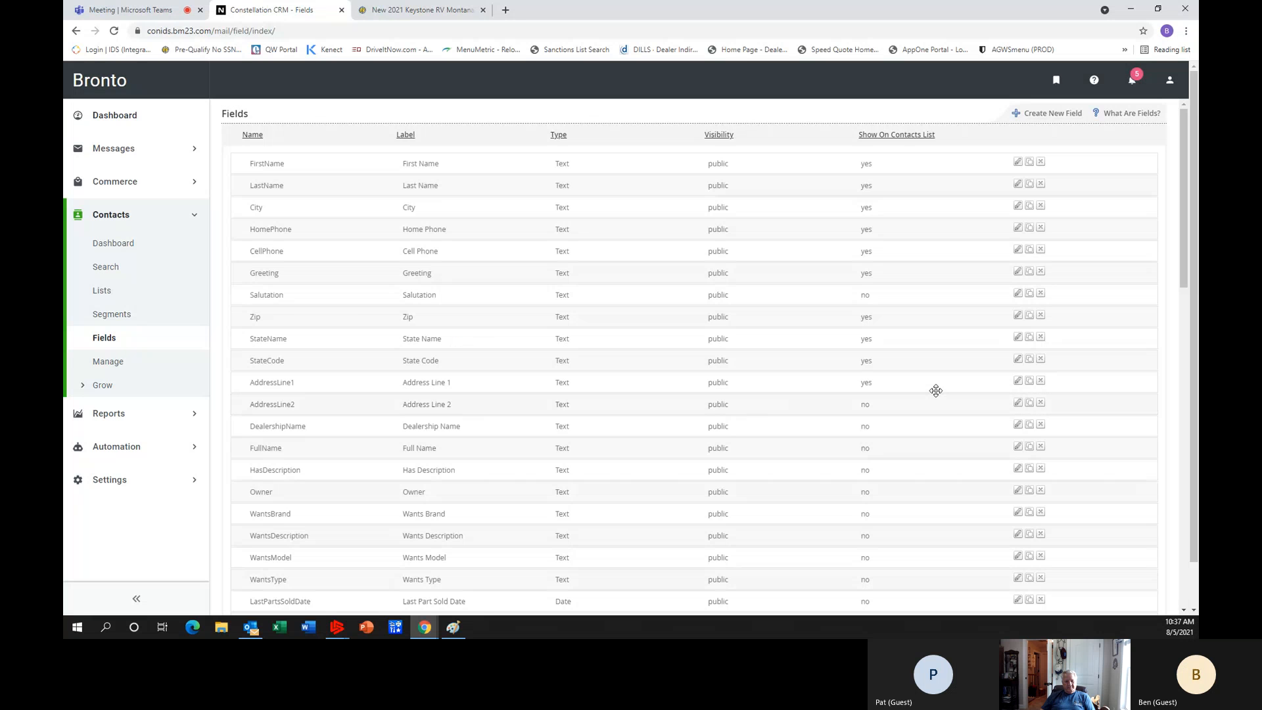
click(1018, 403)
click(458, 330)
click(801, 414)
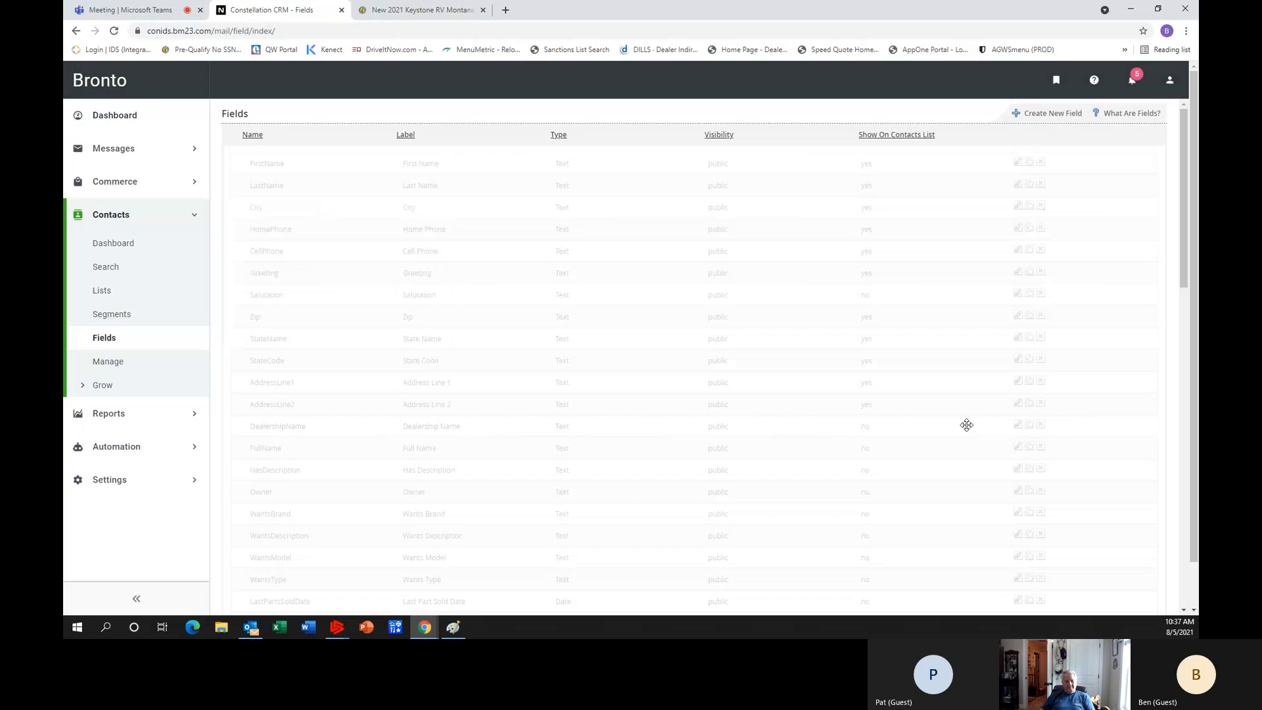
Set the DealershipName and FullName fields to show in the contact list and save both.
click(1018, 425)
click(458, 330)
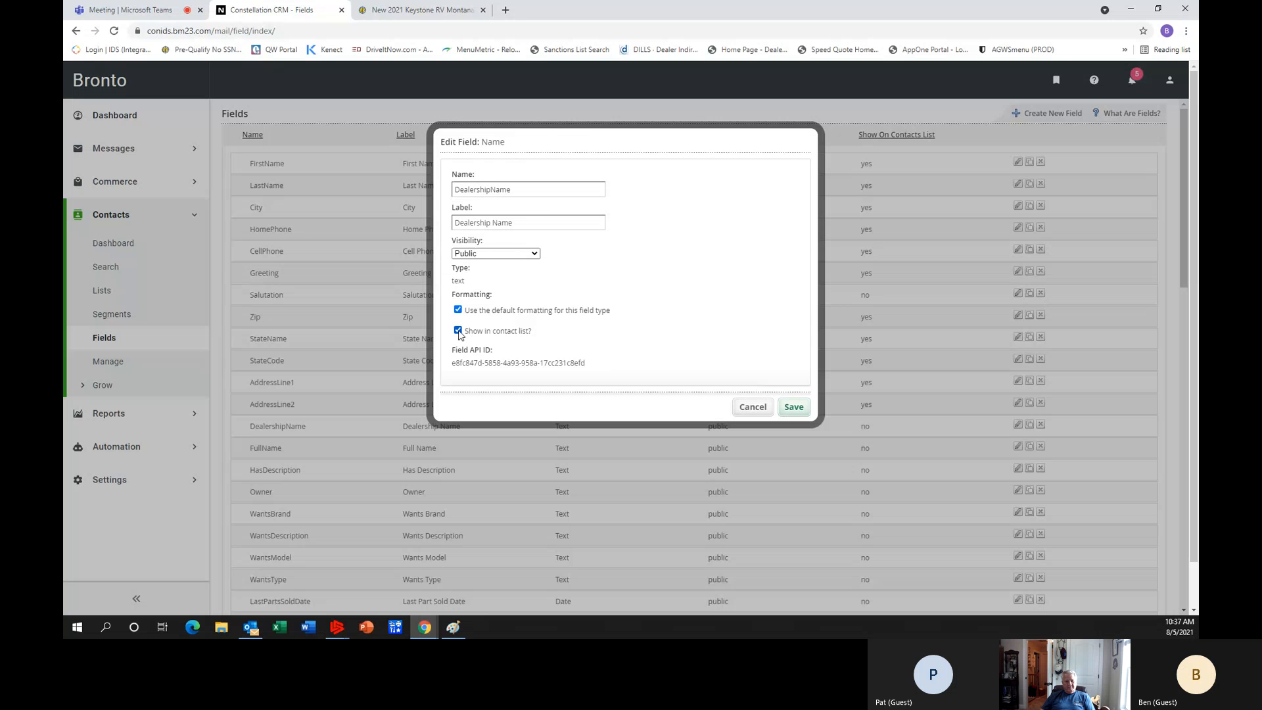
click(795, 408)
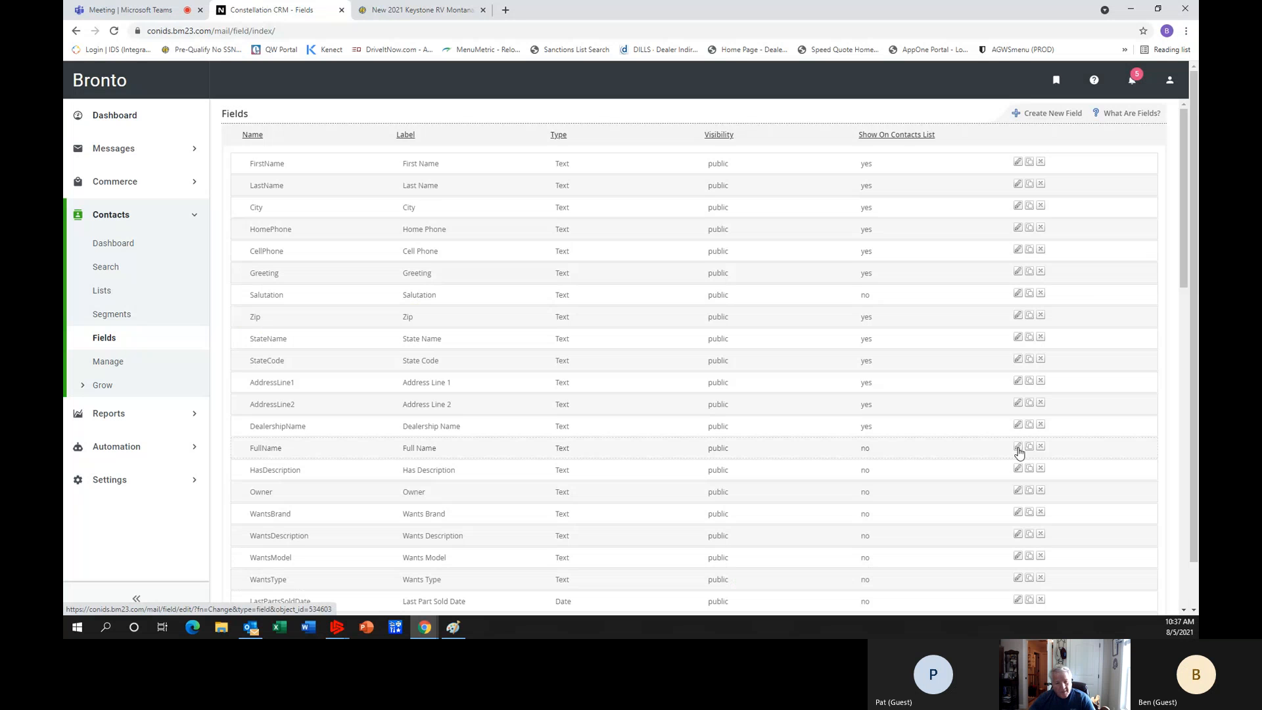
click(1018, 448)
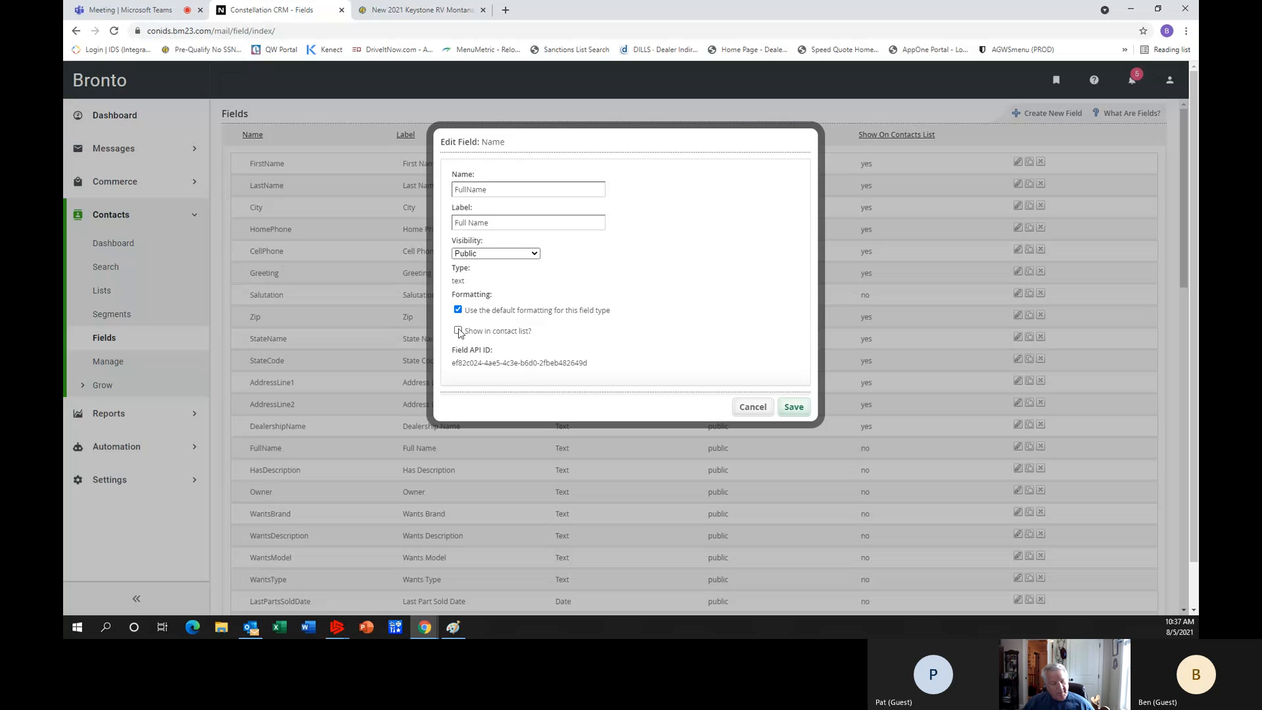
click(458, 331)
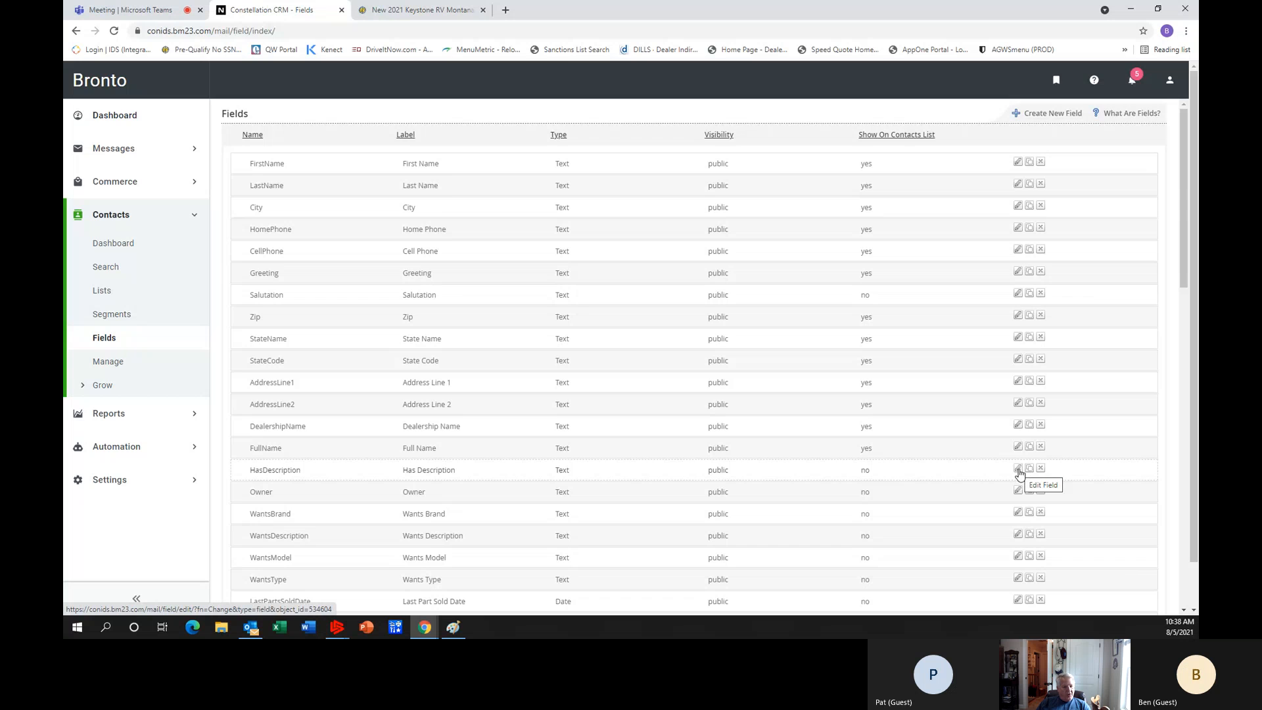
Make the HasDescription and Owner fields show in the contact list, saving each field.
click(1018, 469)
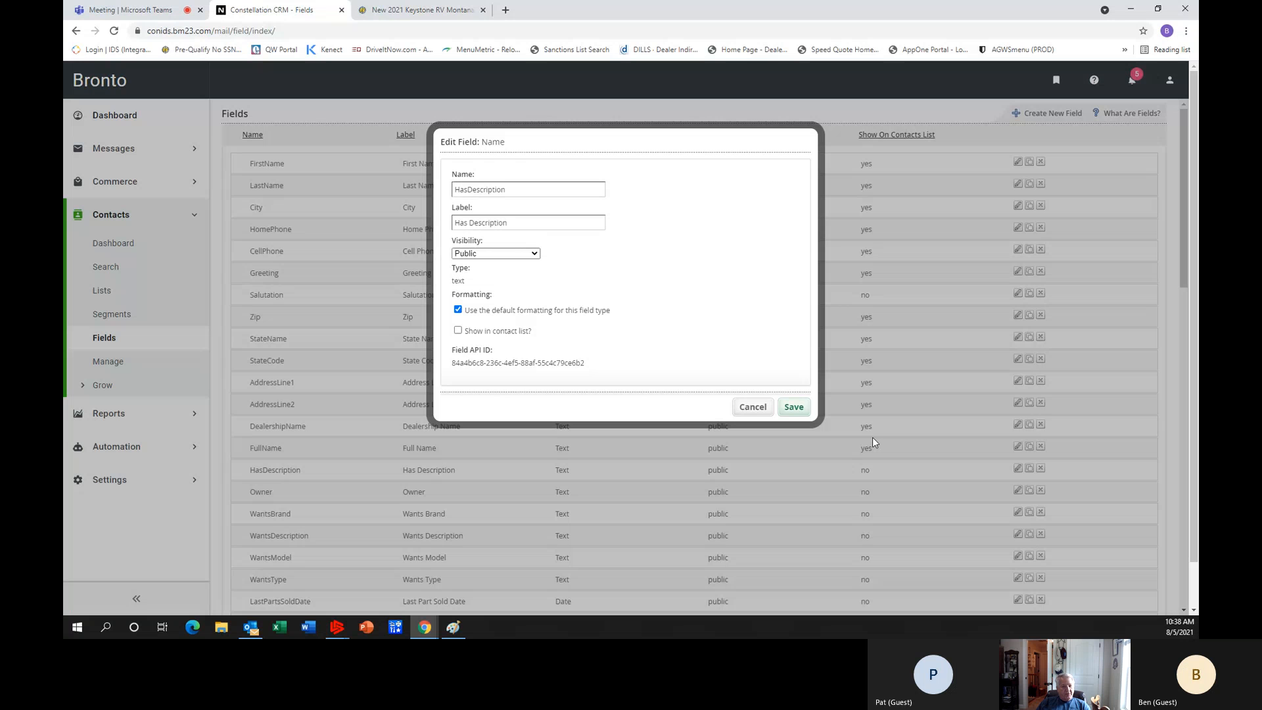
click(459, 331)
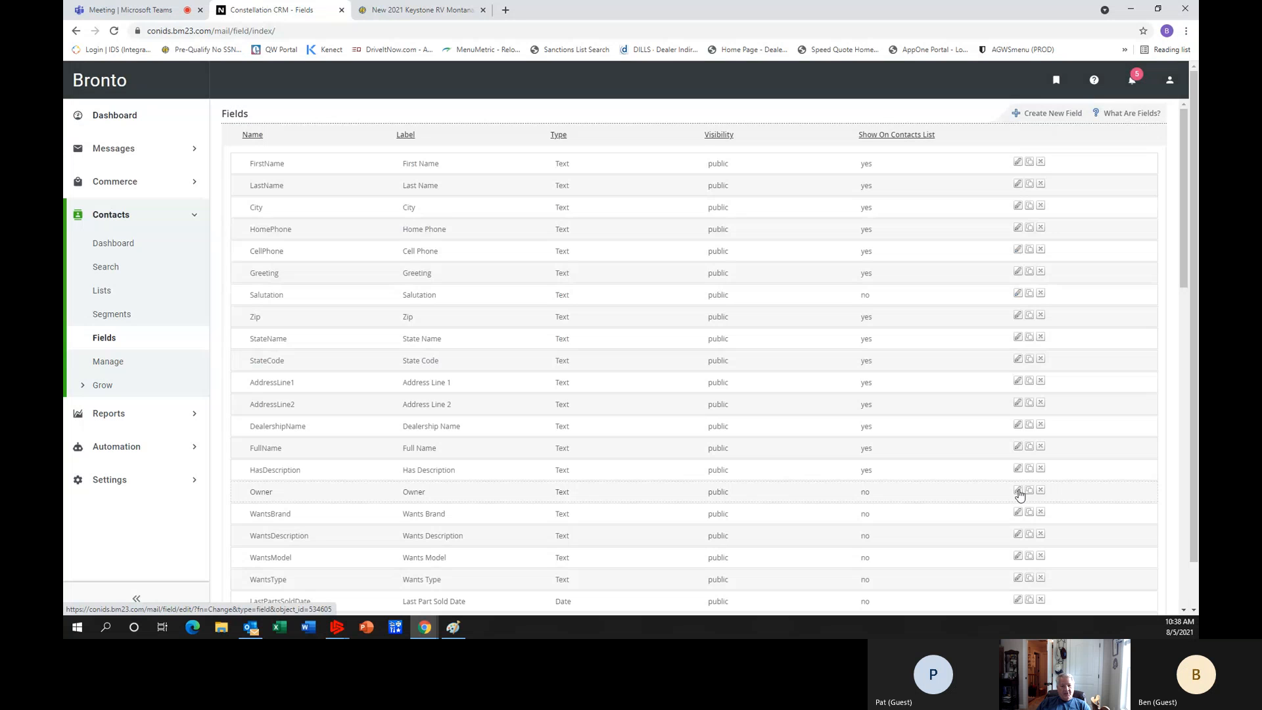
click(1018, 492)
click(458, 331)
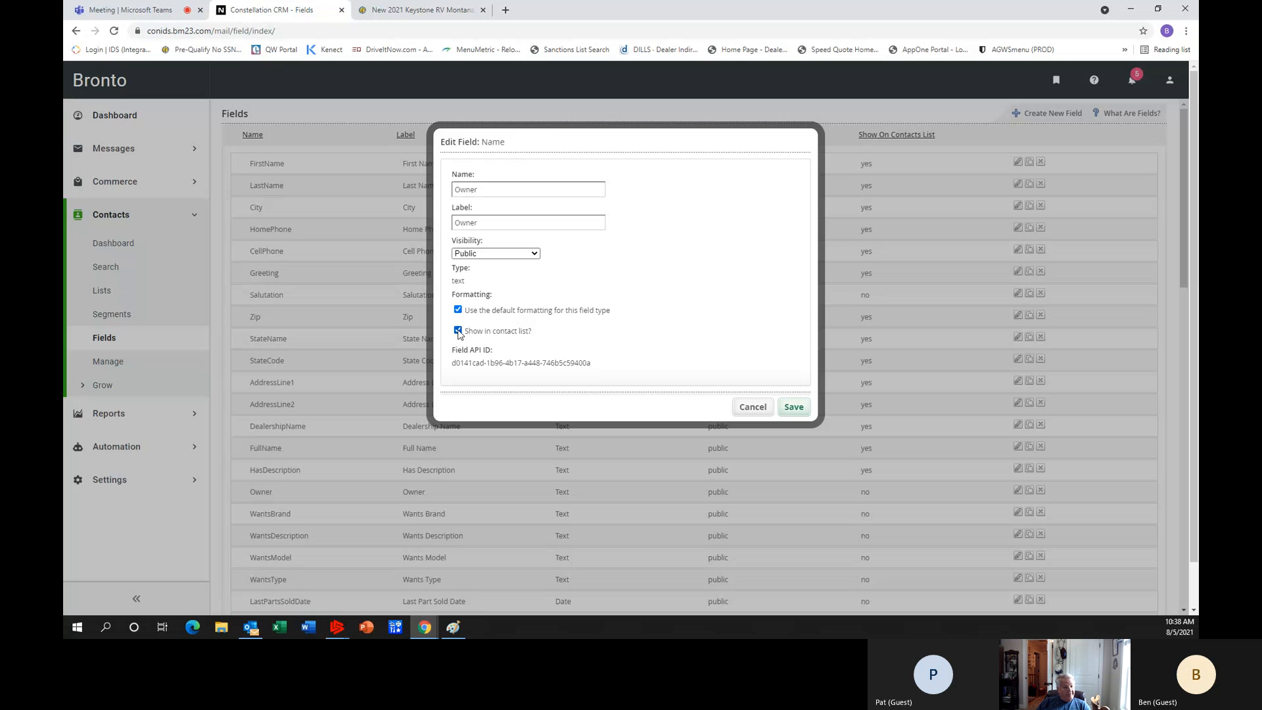
click(794, 408)
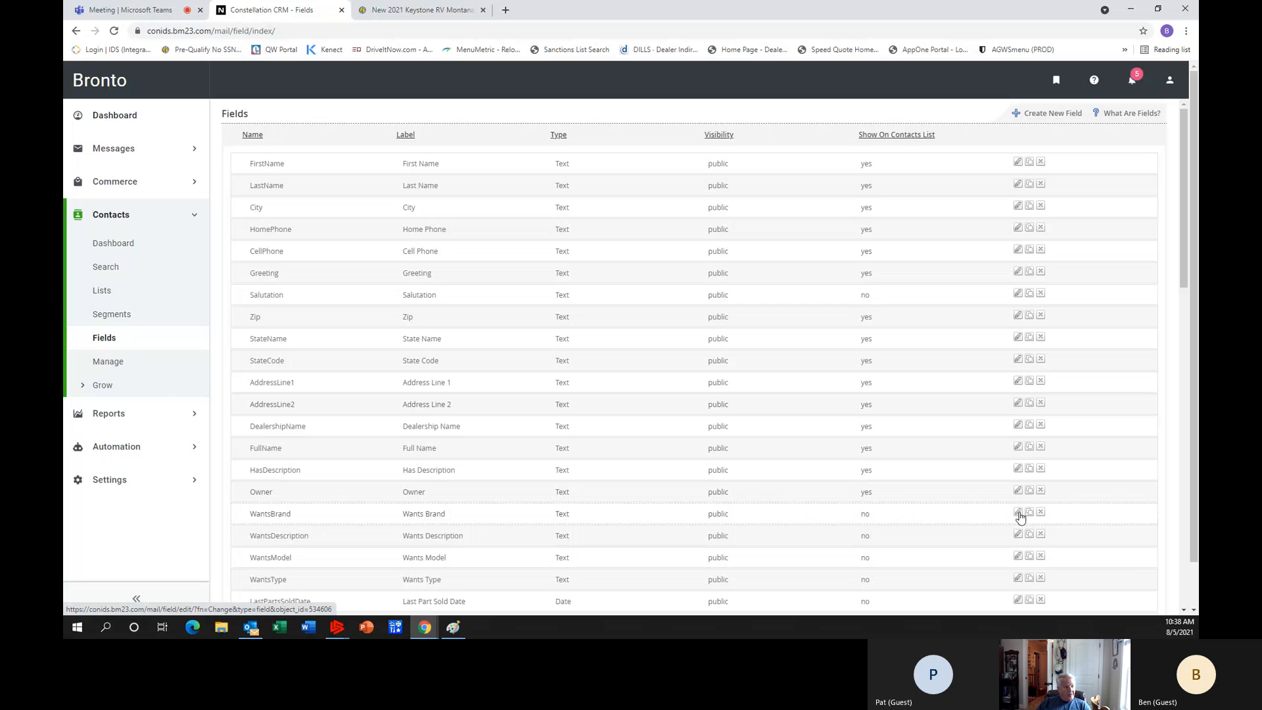
Enable showing the WantsBrand and WantsDescription fields in the contact list and save both.
click(1018, 514)
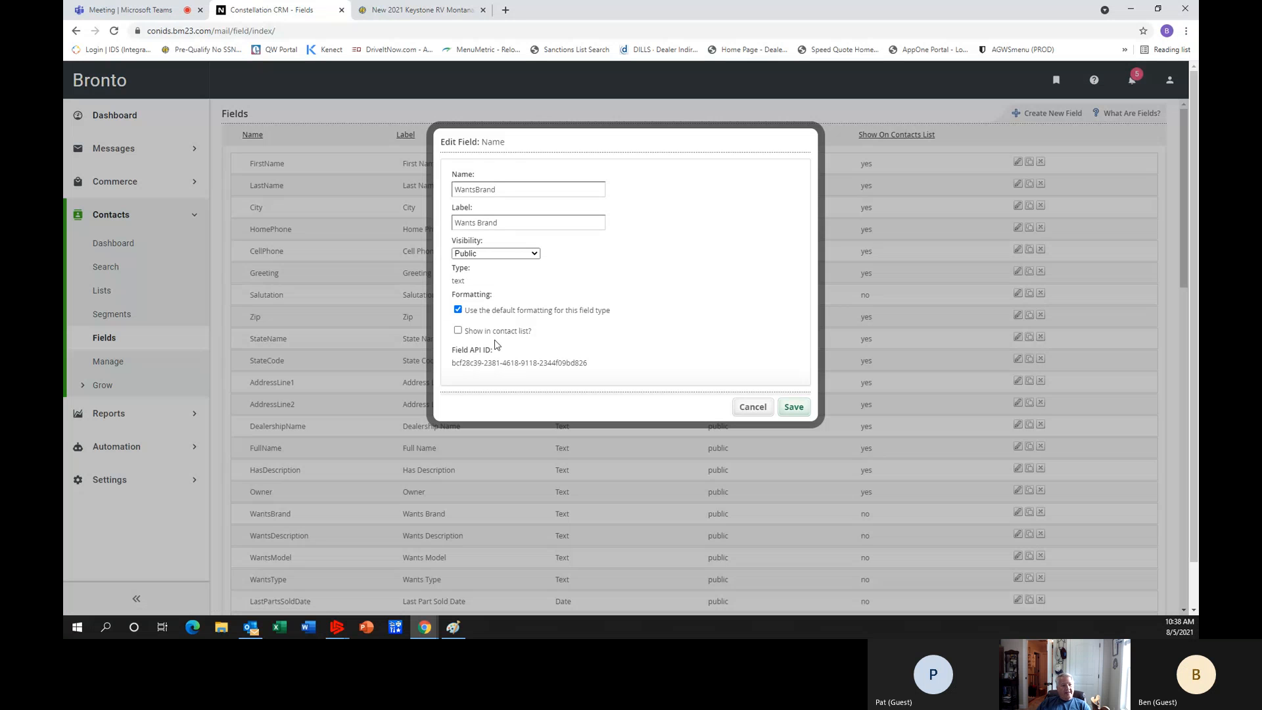
click(459, 331)
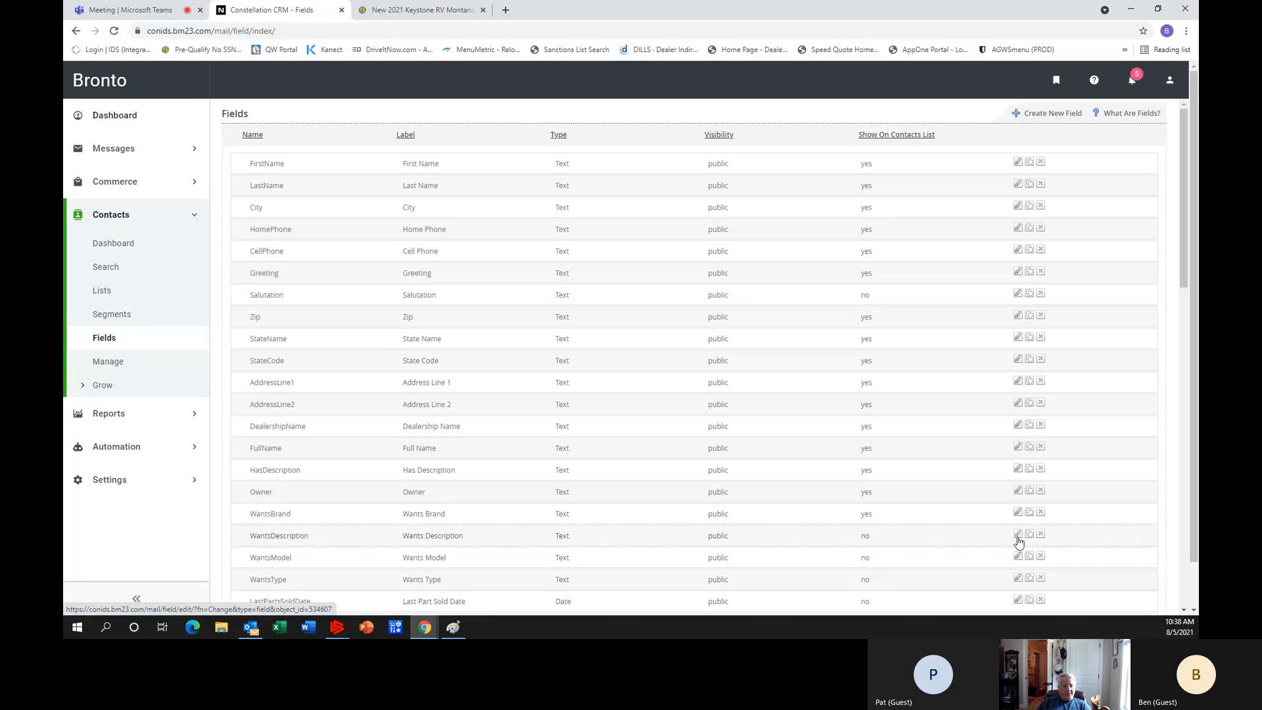
click(1018, 535)
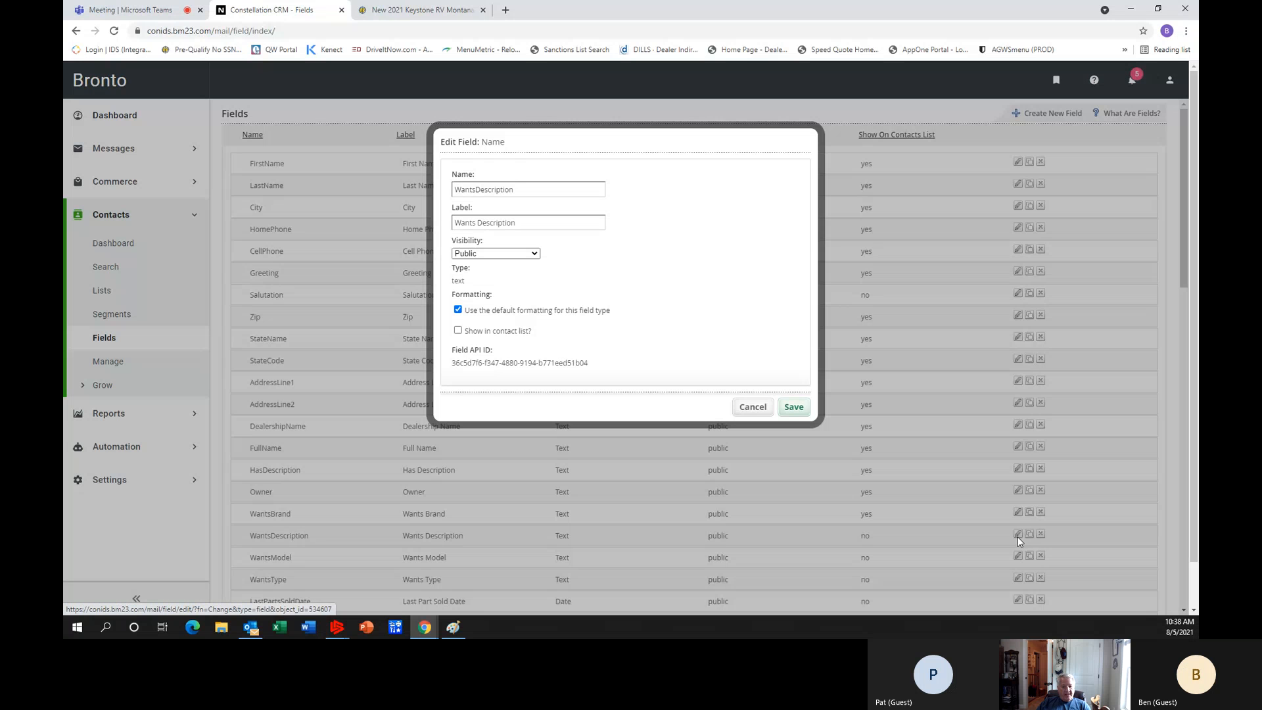
click(464, 330)
click(796, 409)
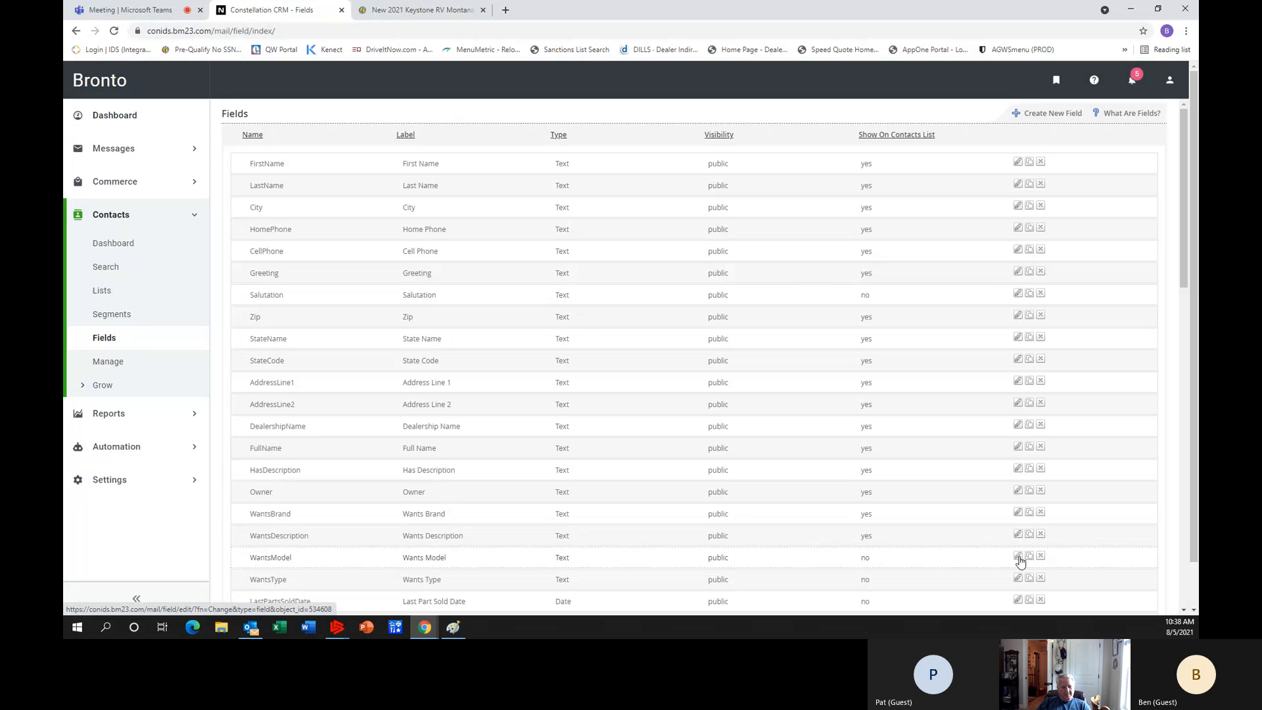
Set the WantsModel and WantsType fields to show in the contact list and save each.
click(1017, 556)
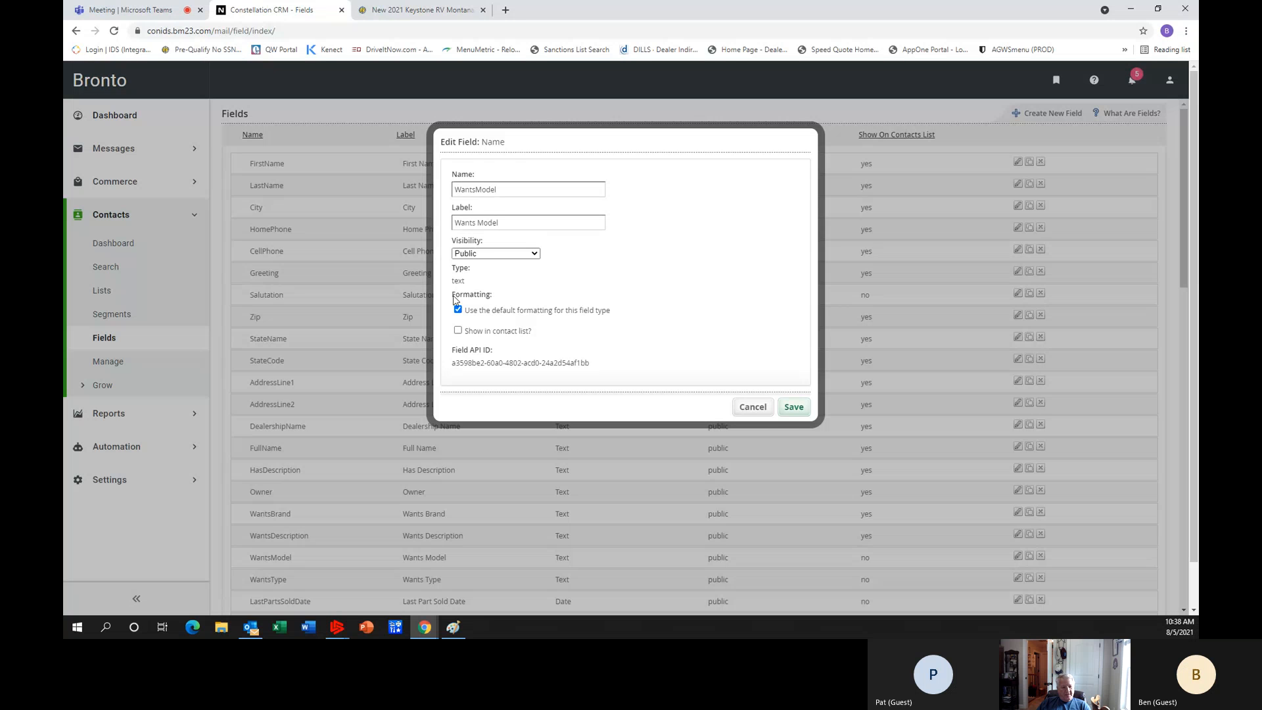
click(458, 330)
click(795, 409)
scroll(986, 454, down, 1)
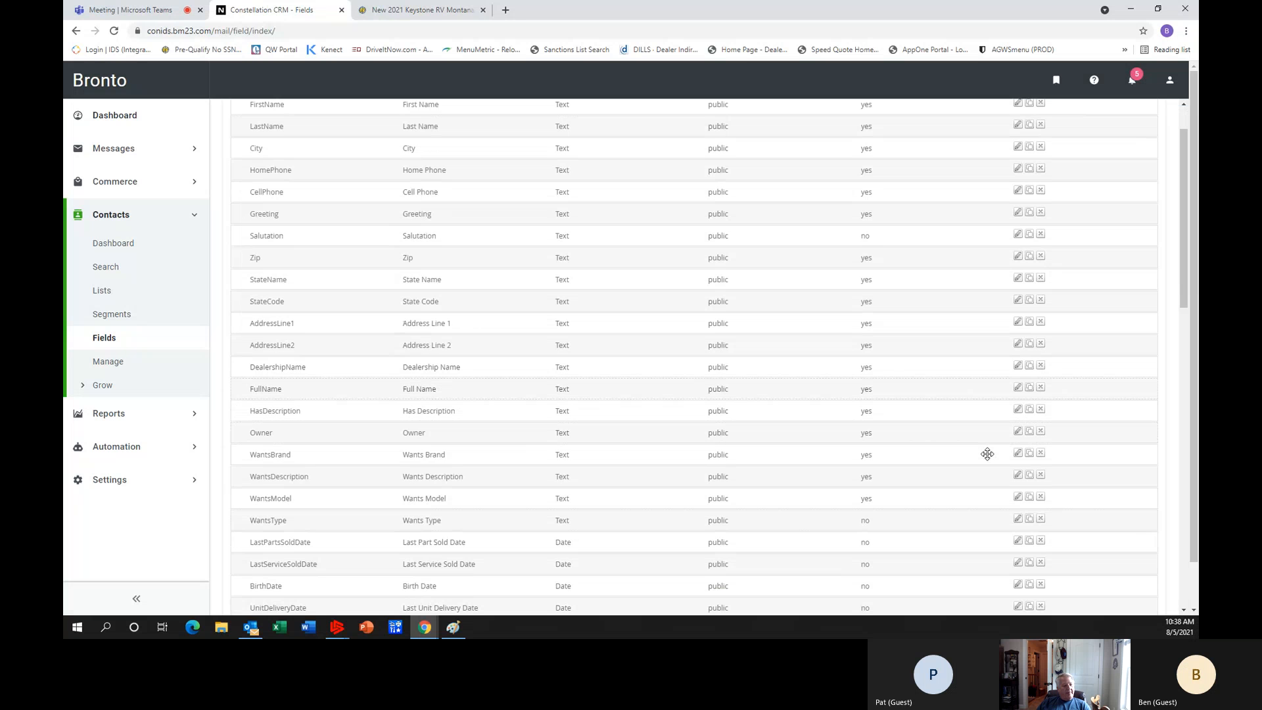
click(1019, 521)
click(458, 331)
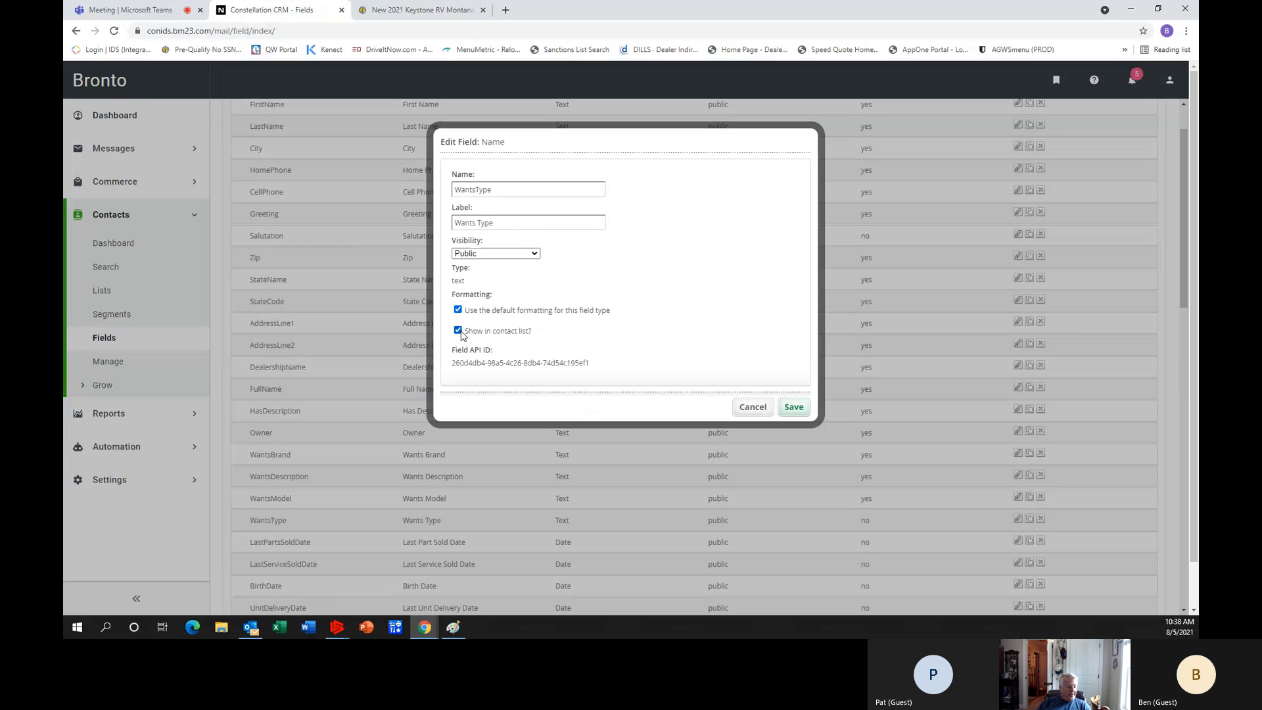
click(792, 408)
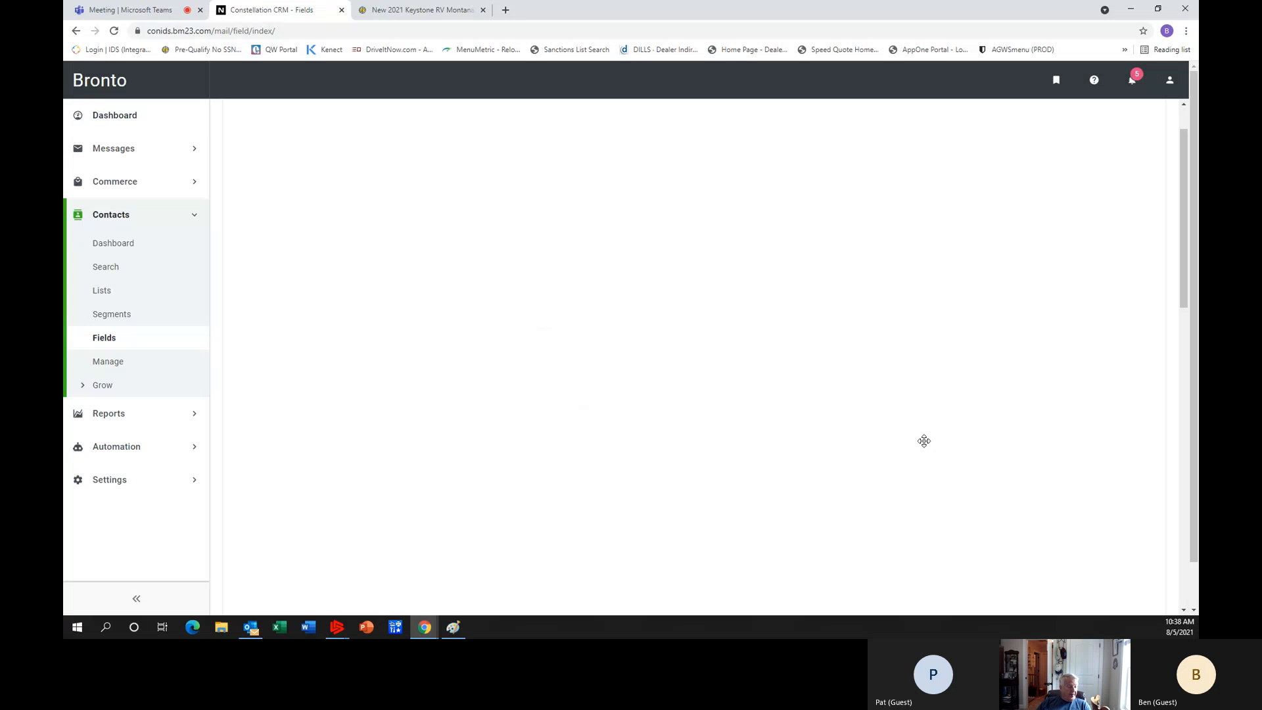
Make the LastPartsSoldDate and LastServiceSoldDate fields show in the contact list, saving each one.
scroll(946, 497, down, 1)
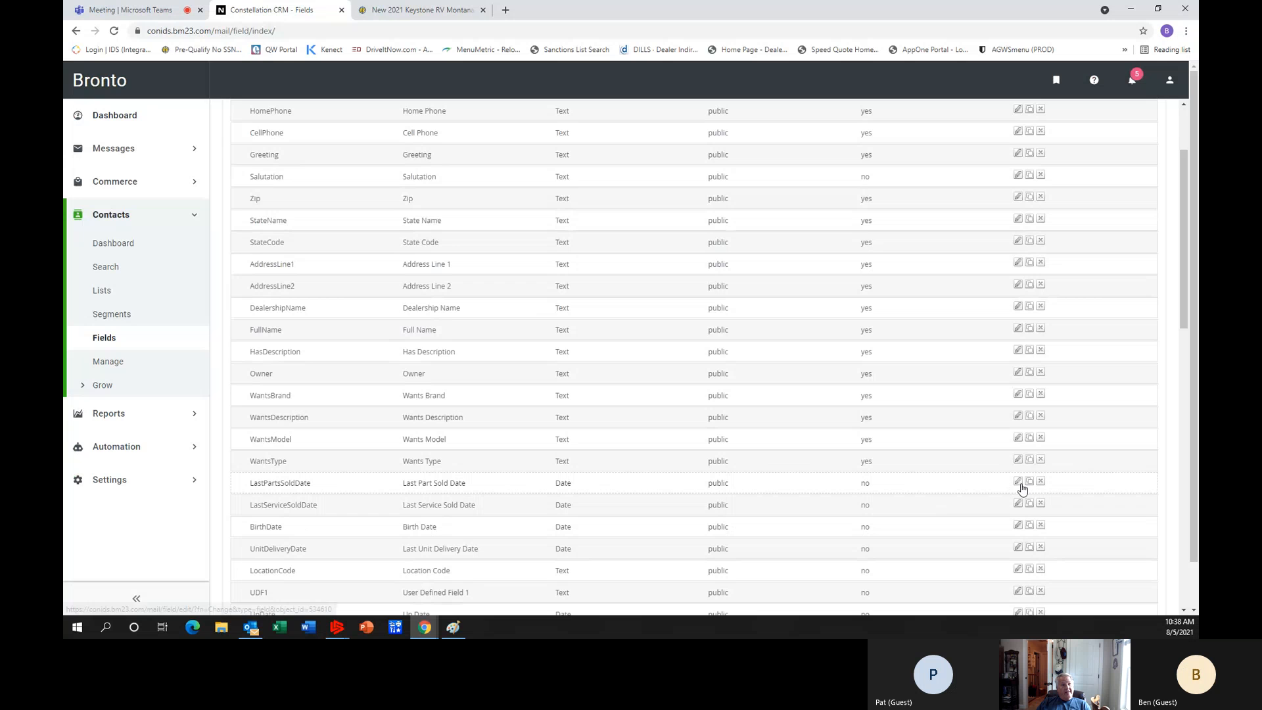
click(1019, 483)
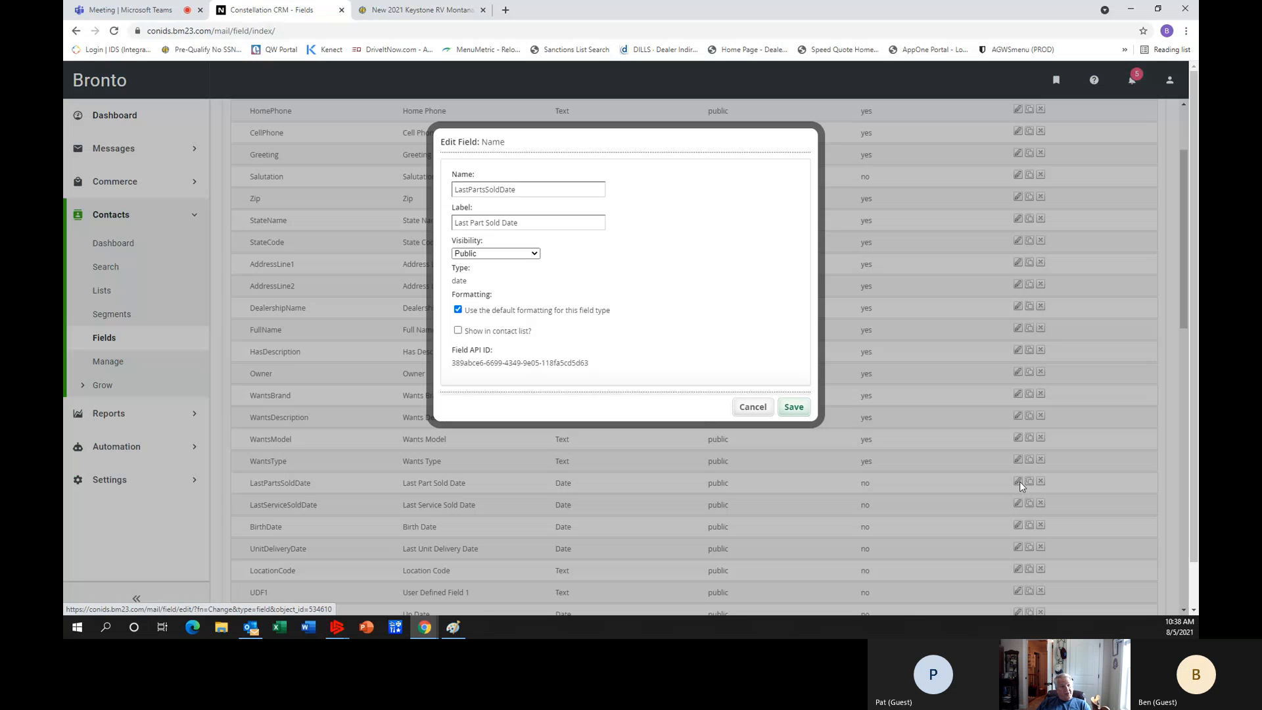
click(459, 331)
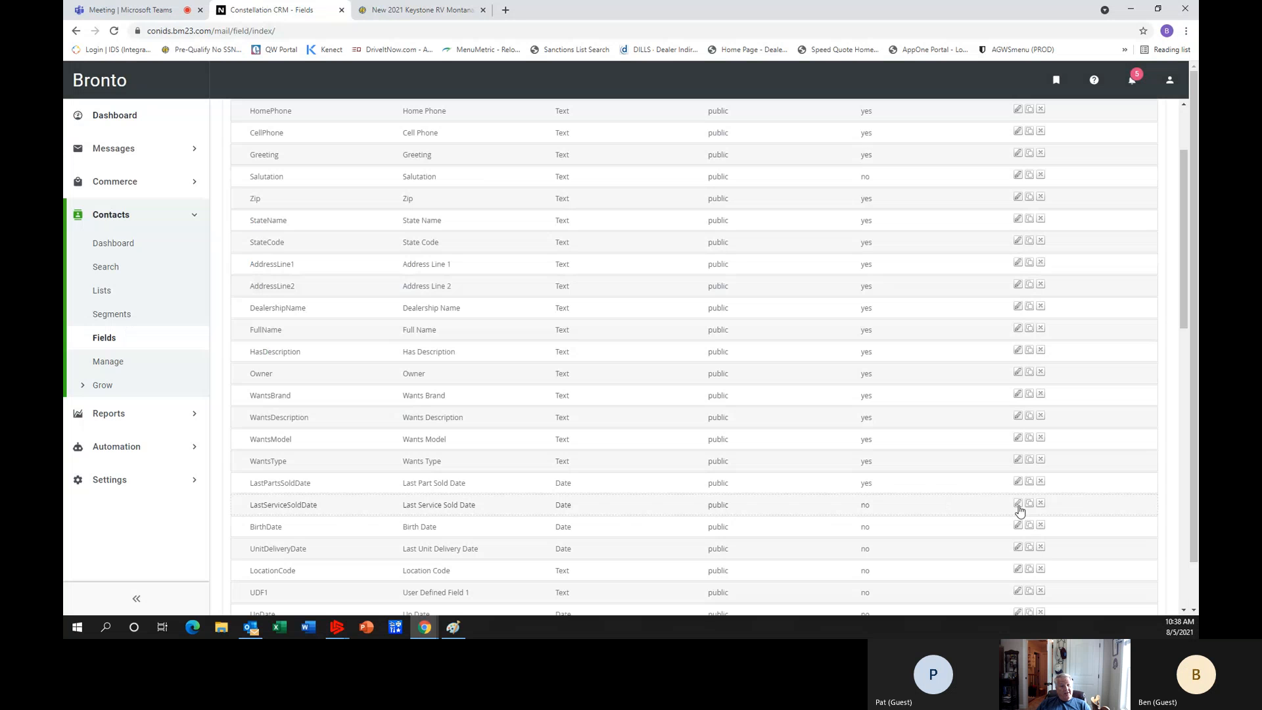
click(1018, 505)
click(458, 330)
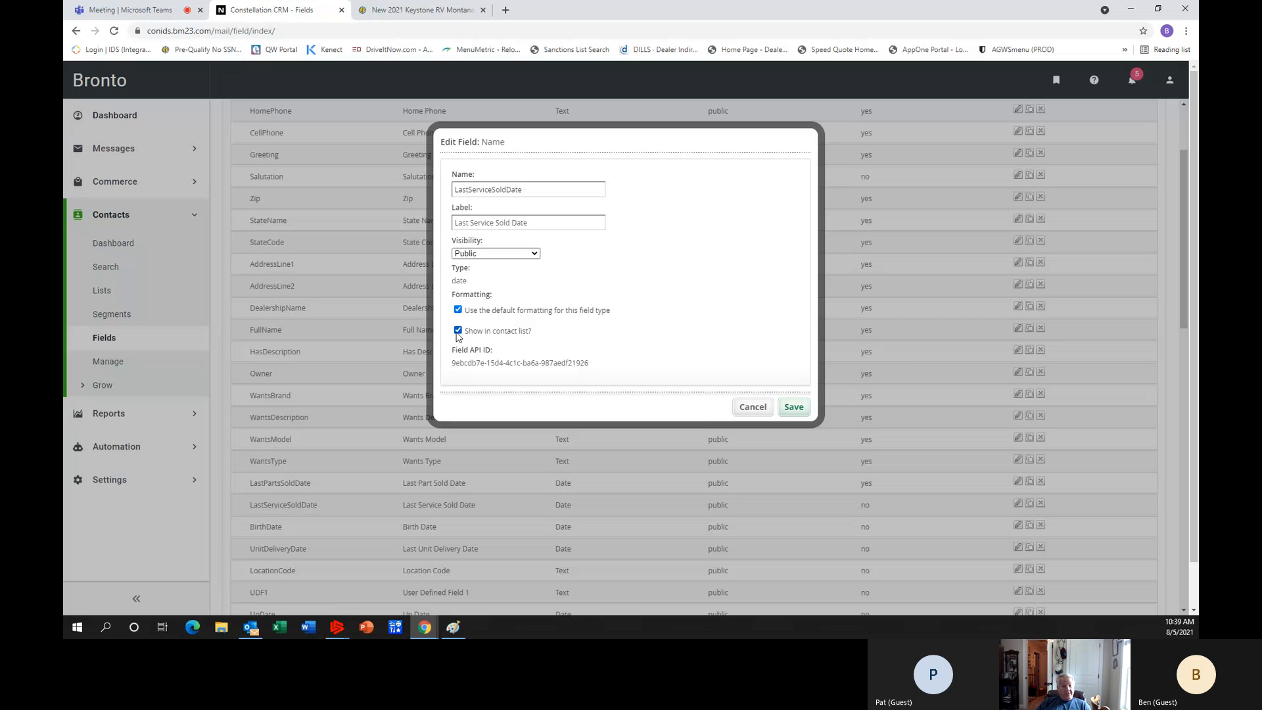
click(785, 408)
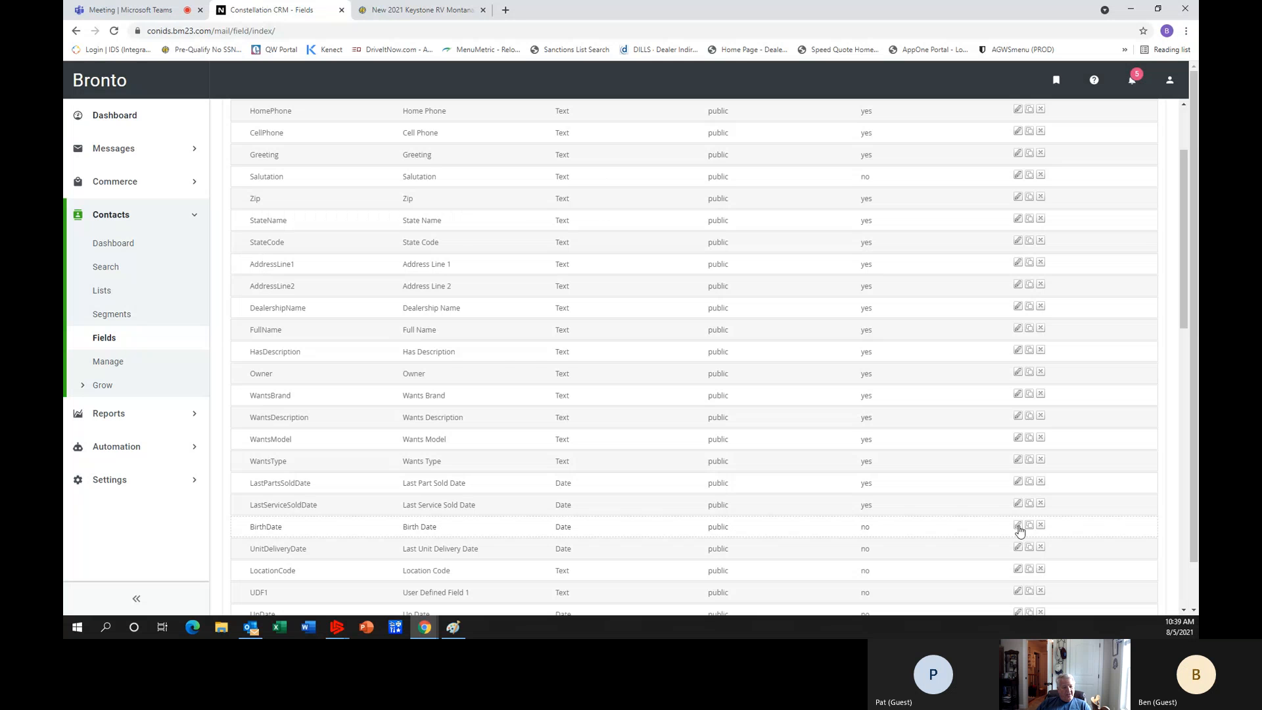
Enable showing the BirthDate and UnitDeliveryDate fields in the contact list and save both.
click(1018, 527)
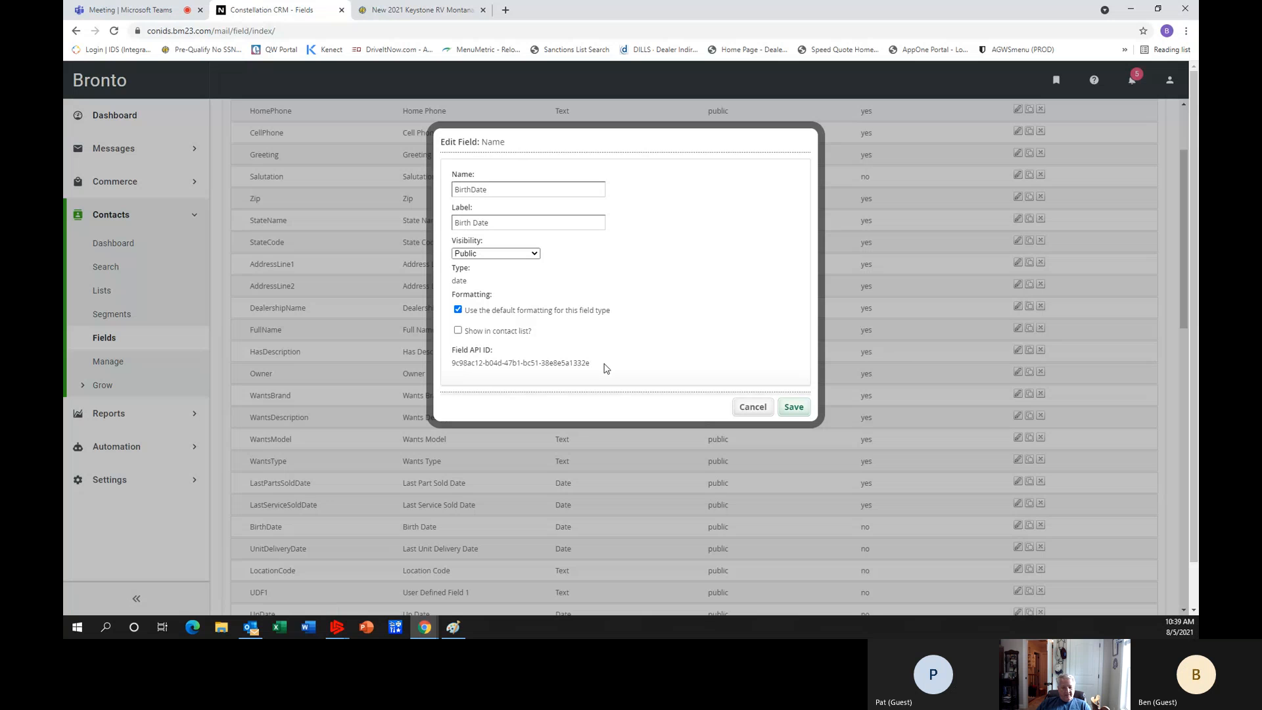
click(458, 331)
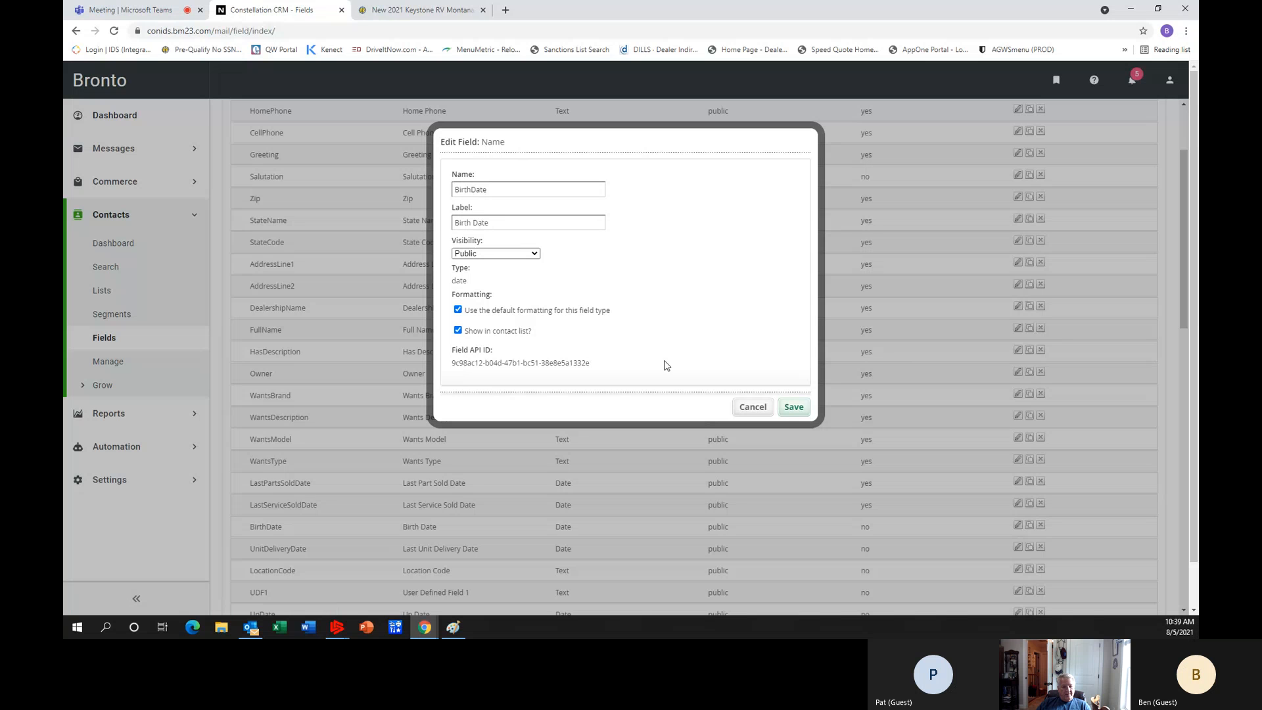
click(790, 413)
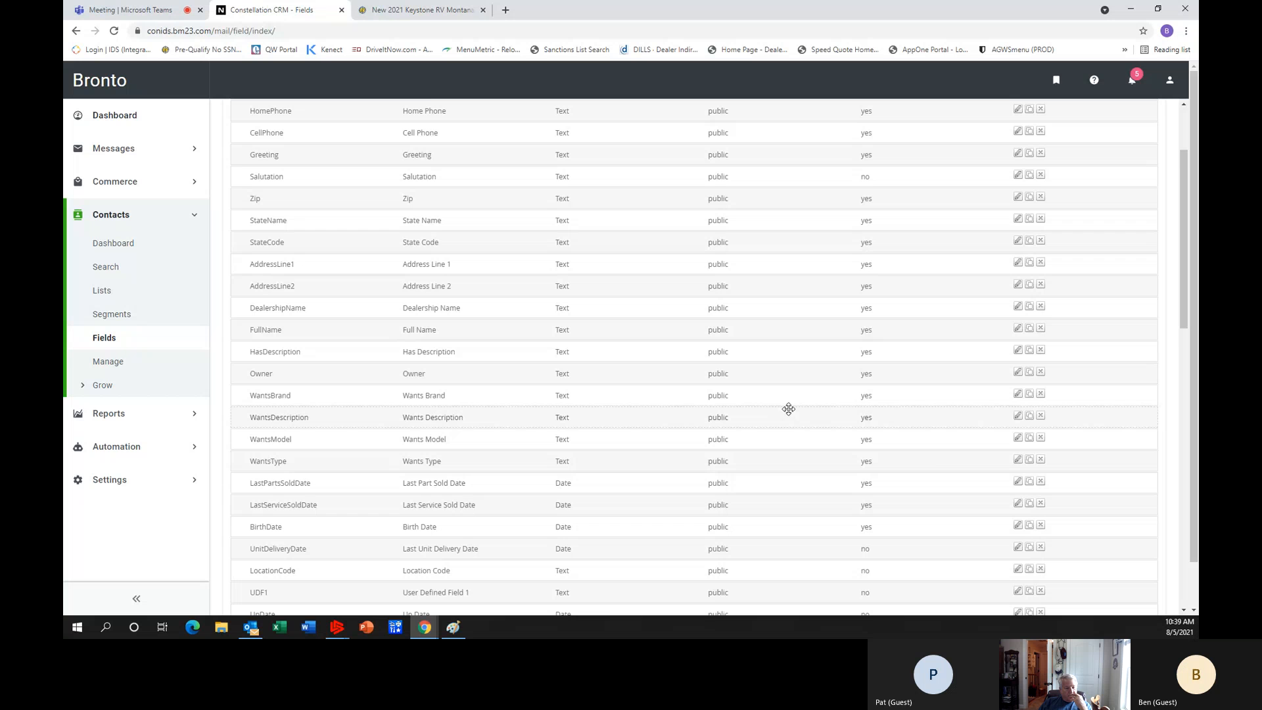
scroll(962, 455, down, 1)
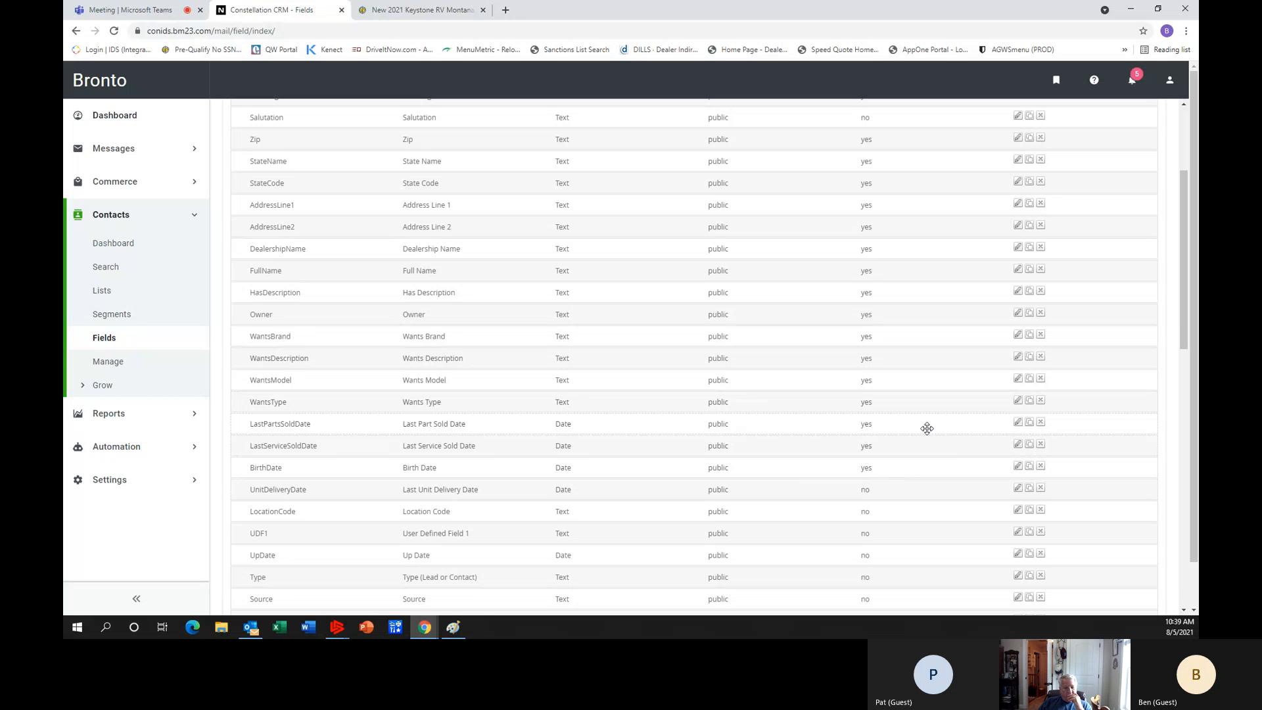
click(1018, 489)
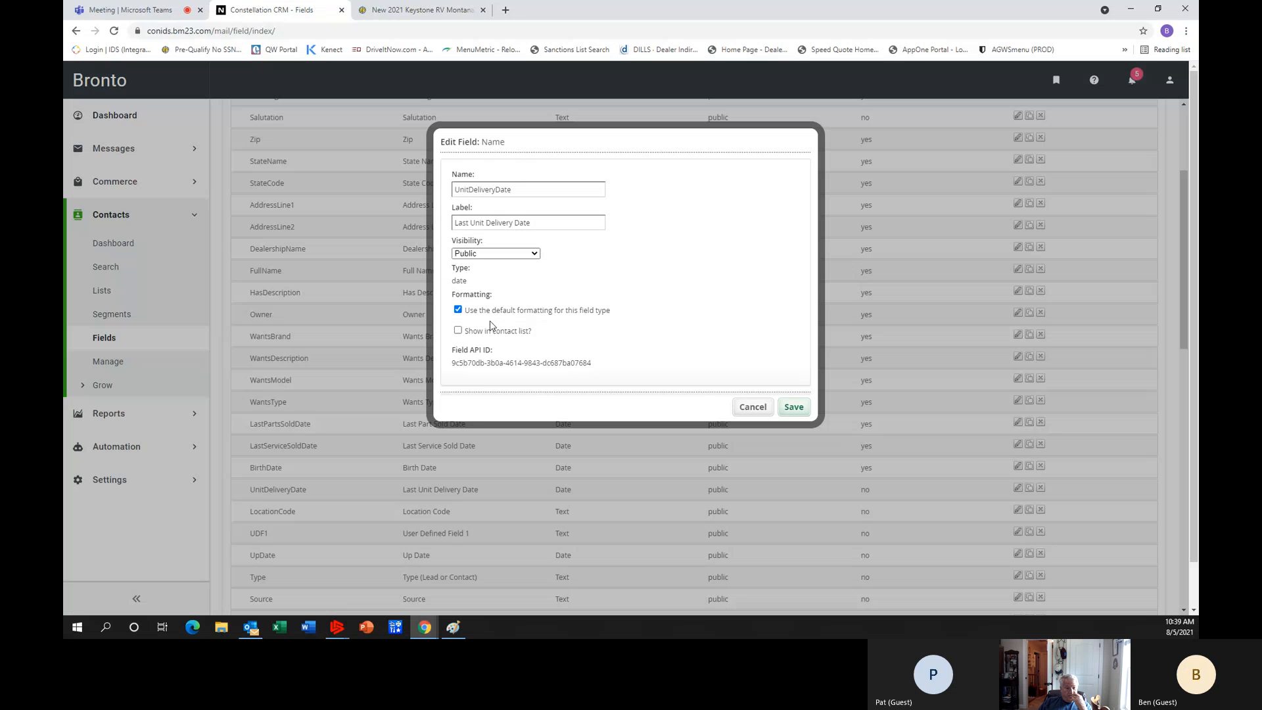
click(458, 330)
click(801, 411)
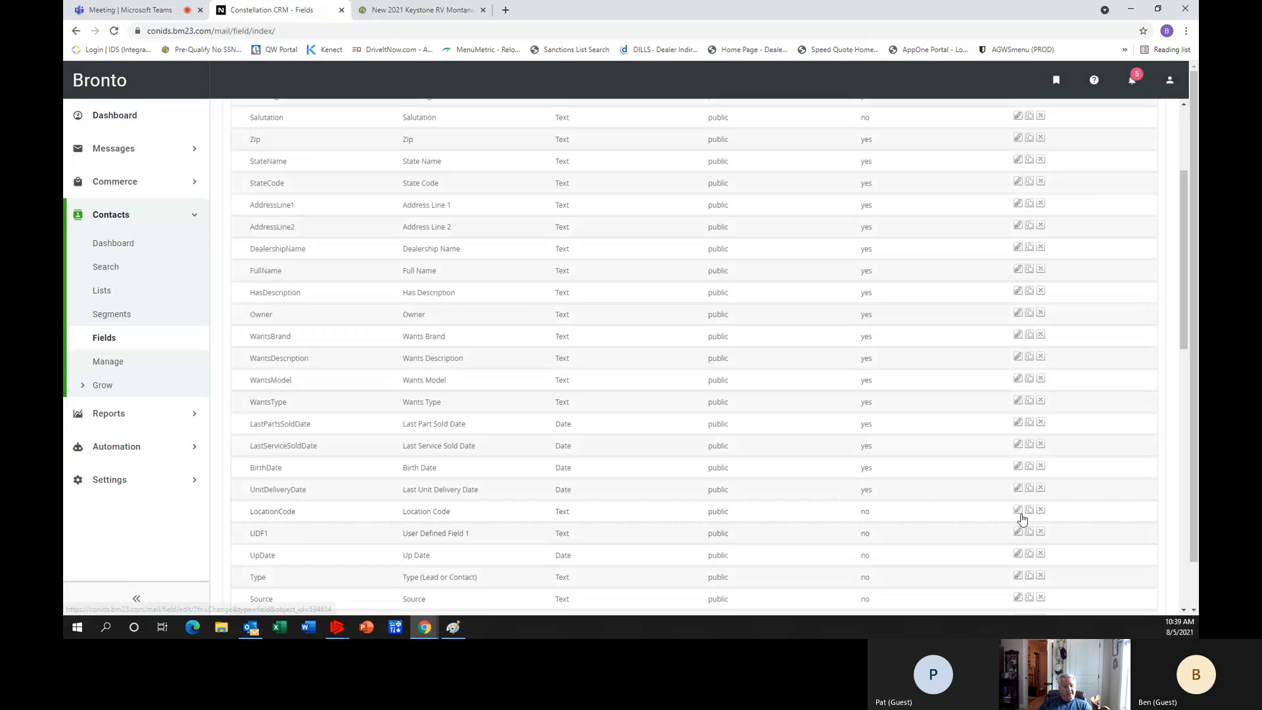
Set the LocationCode and UDF1 fields to show in the contact list and save them.
click(1018, 510)
click(458, 330)
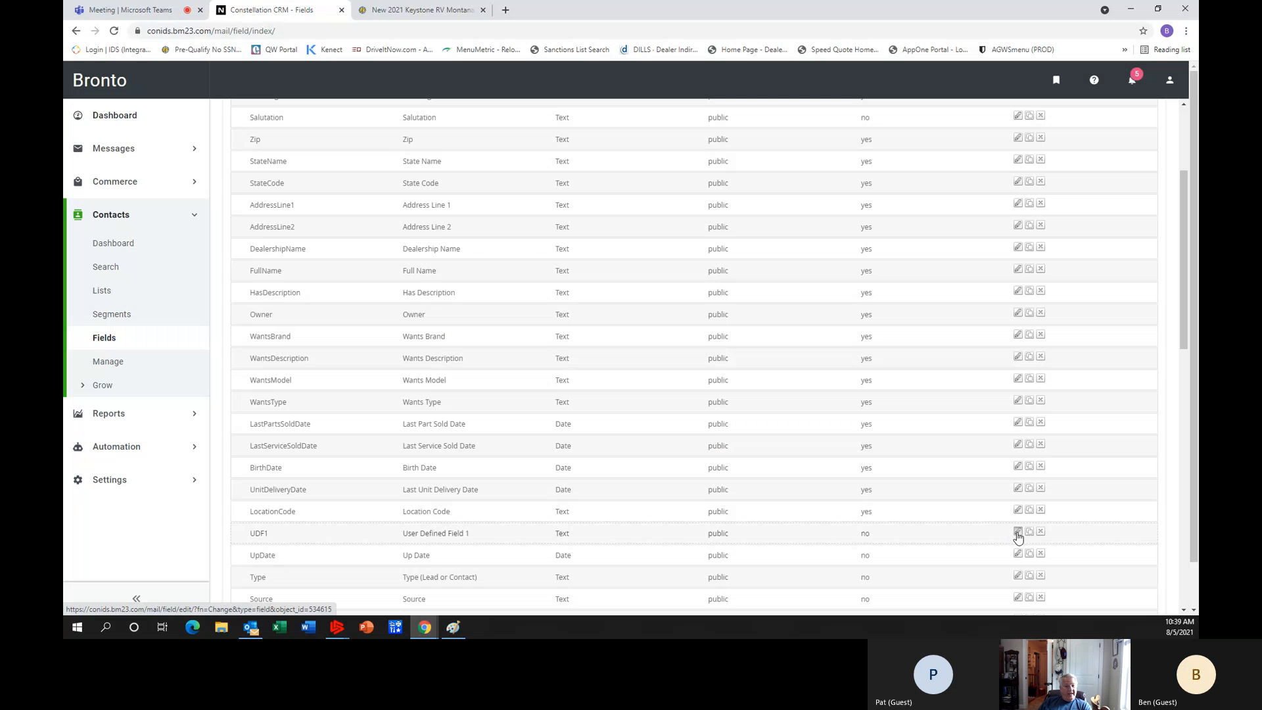
click(1018, 534)
click(458, 330)
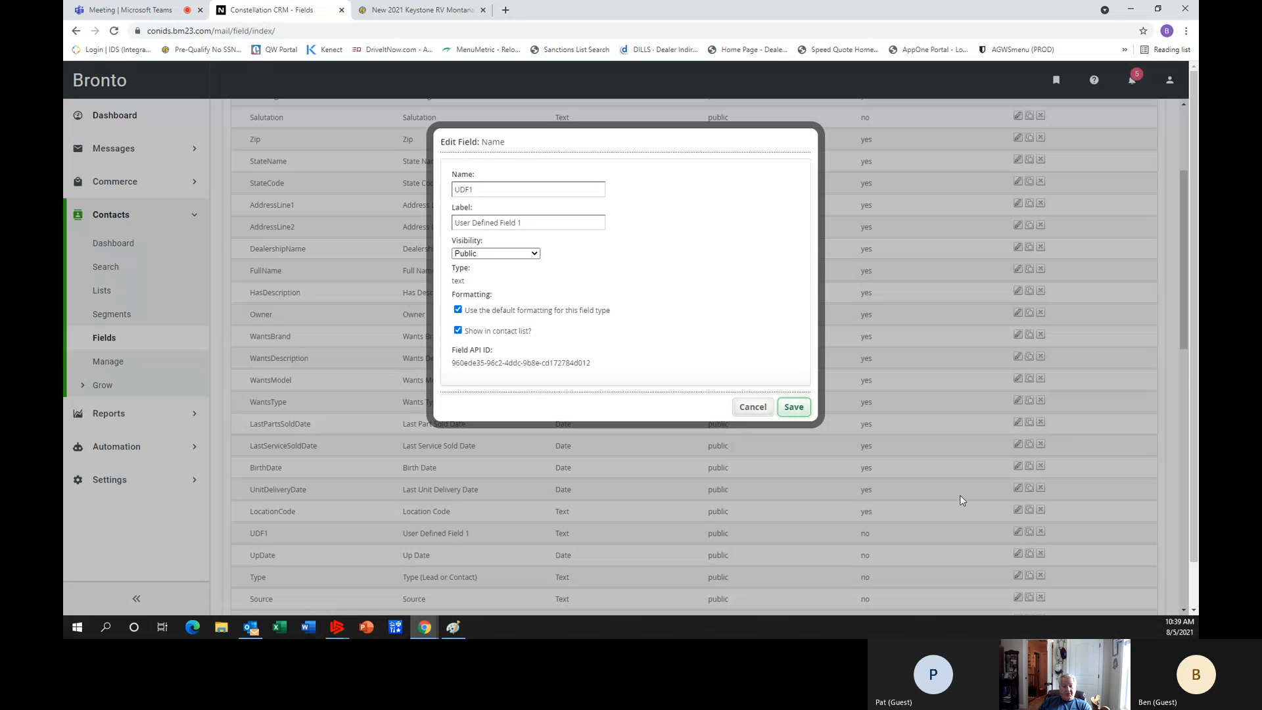
Make the UpDate and Type fields show in the contact list, saving each field.
scroll(988, 558, down, 1)
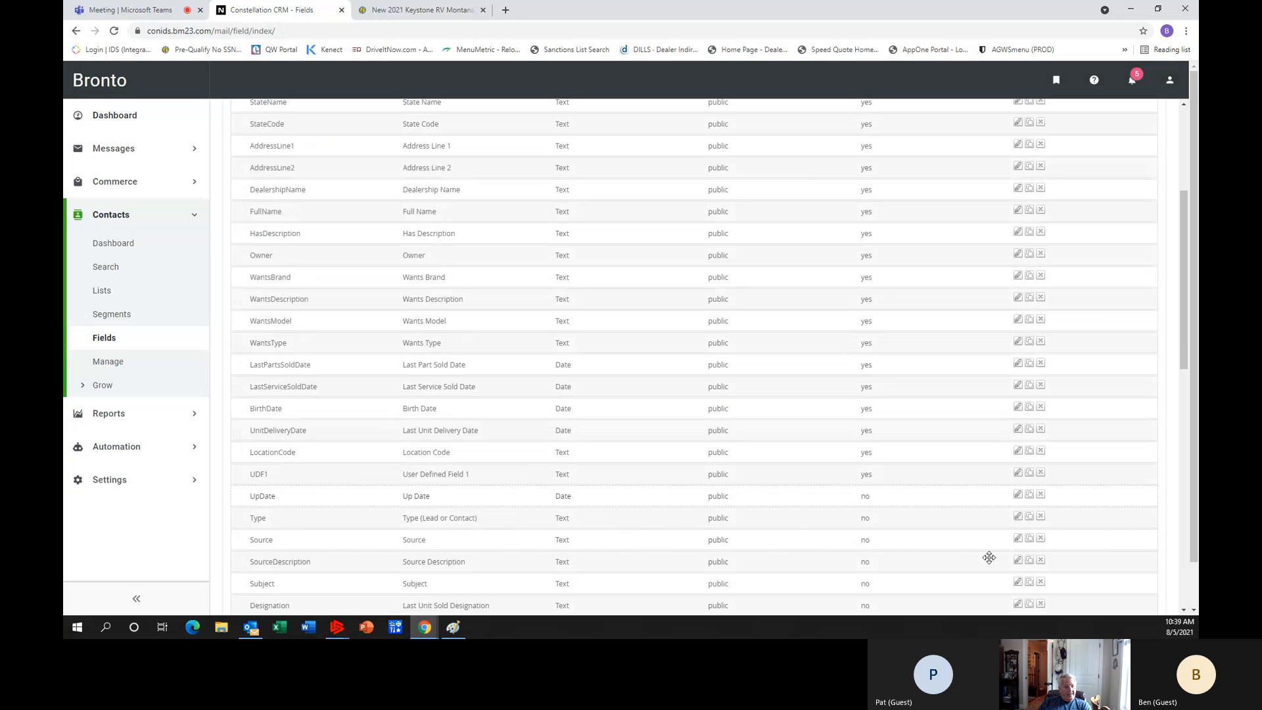
click(1018, 497)
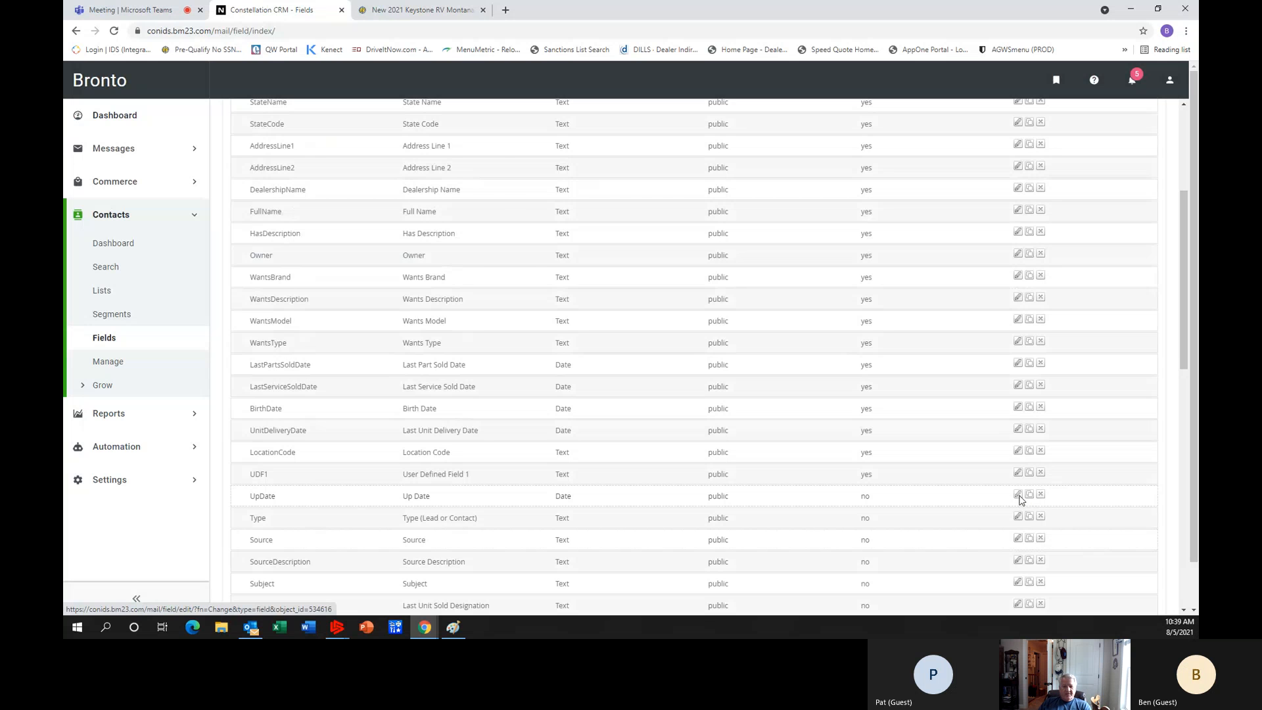
click(794, 407)
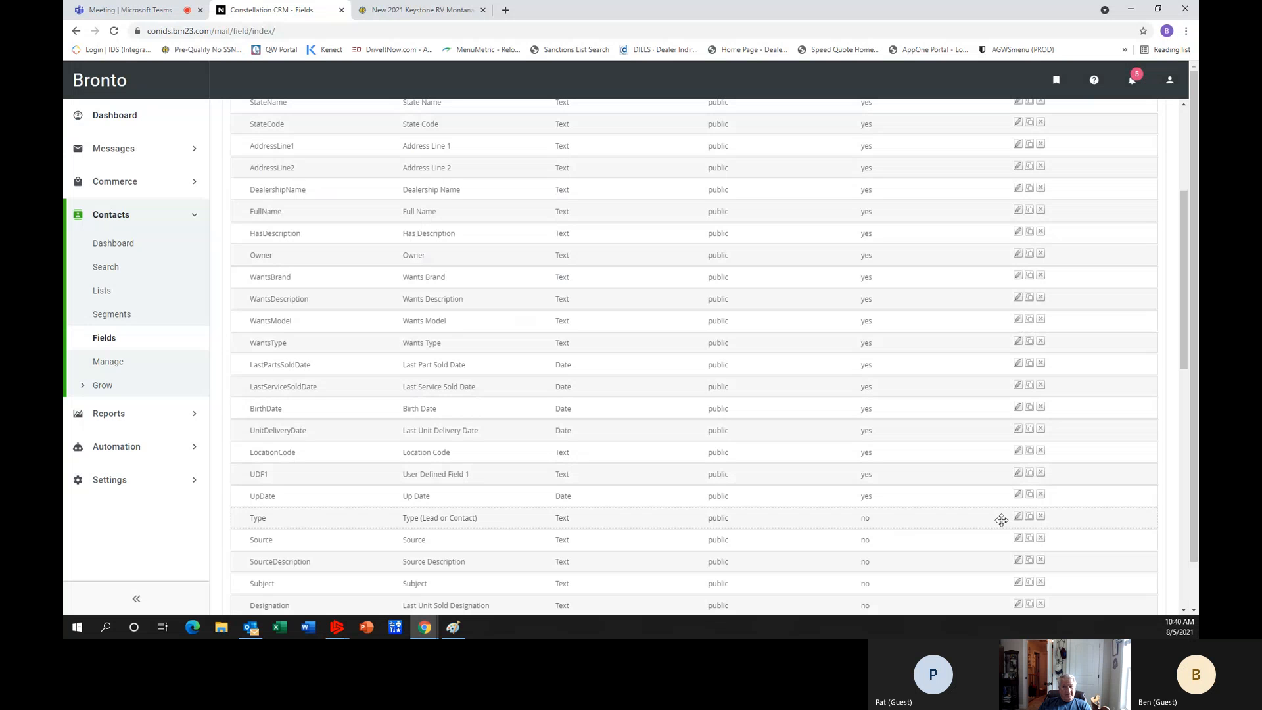
click(1019, 518)
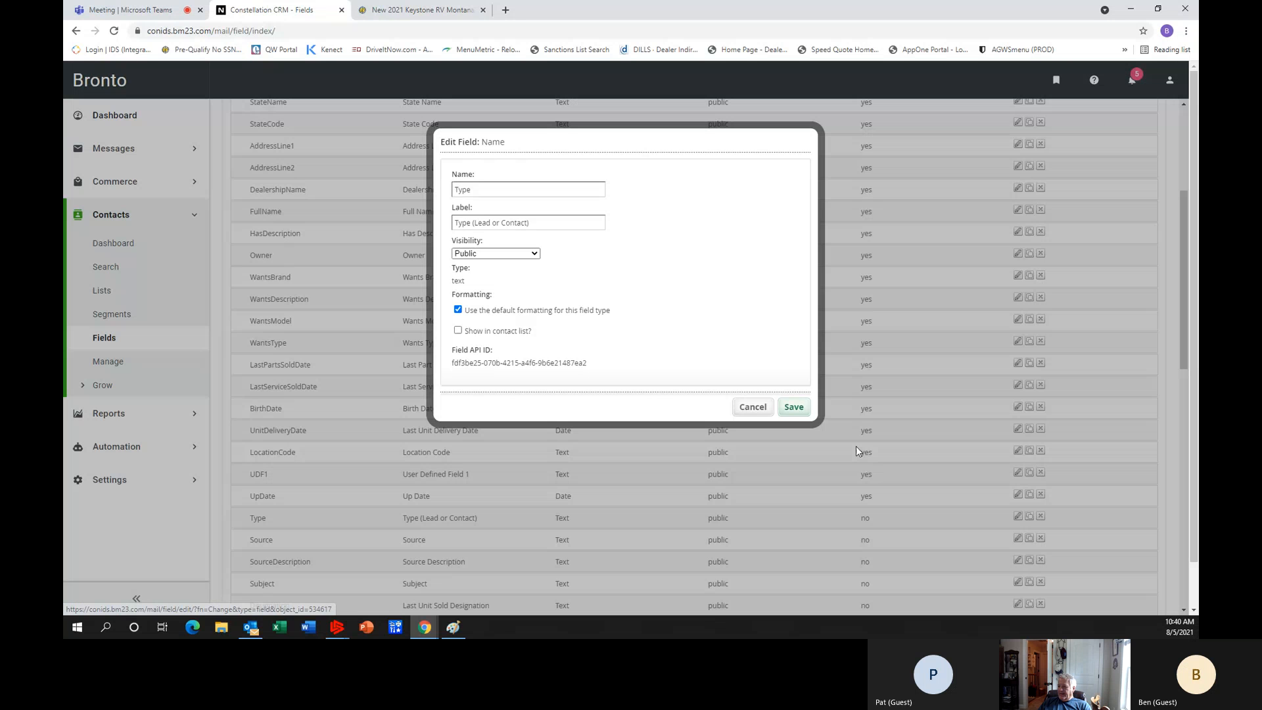
click(458, 330)
click(794, 408)
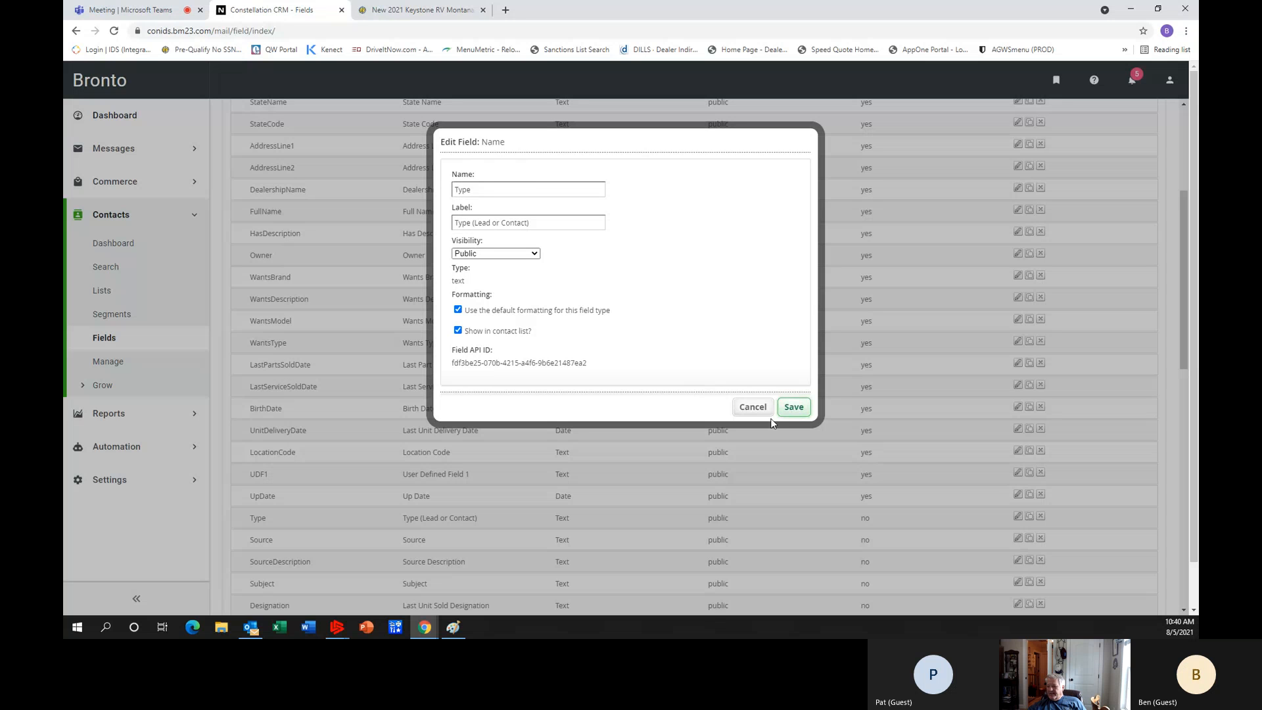
click(797, 406)
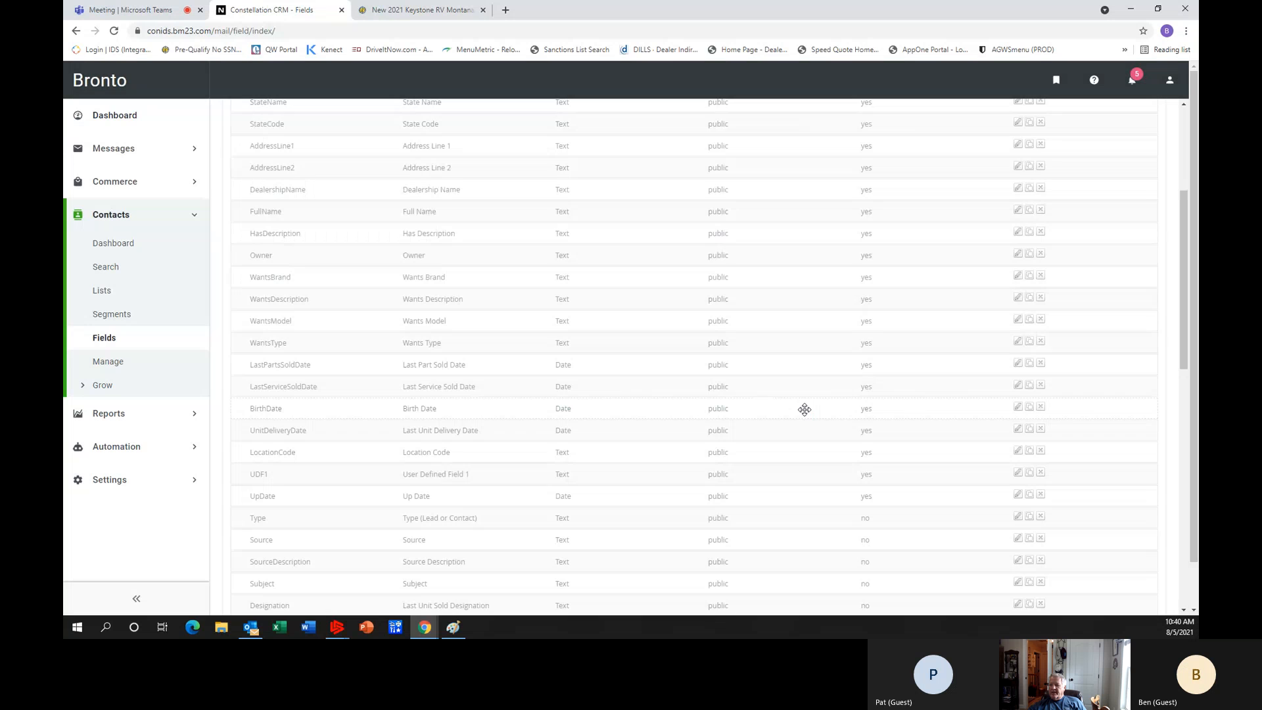
Enable showing the Source and Subject fields in the contact list and save both.
click(1019, 539)
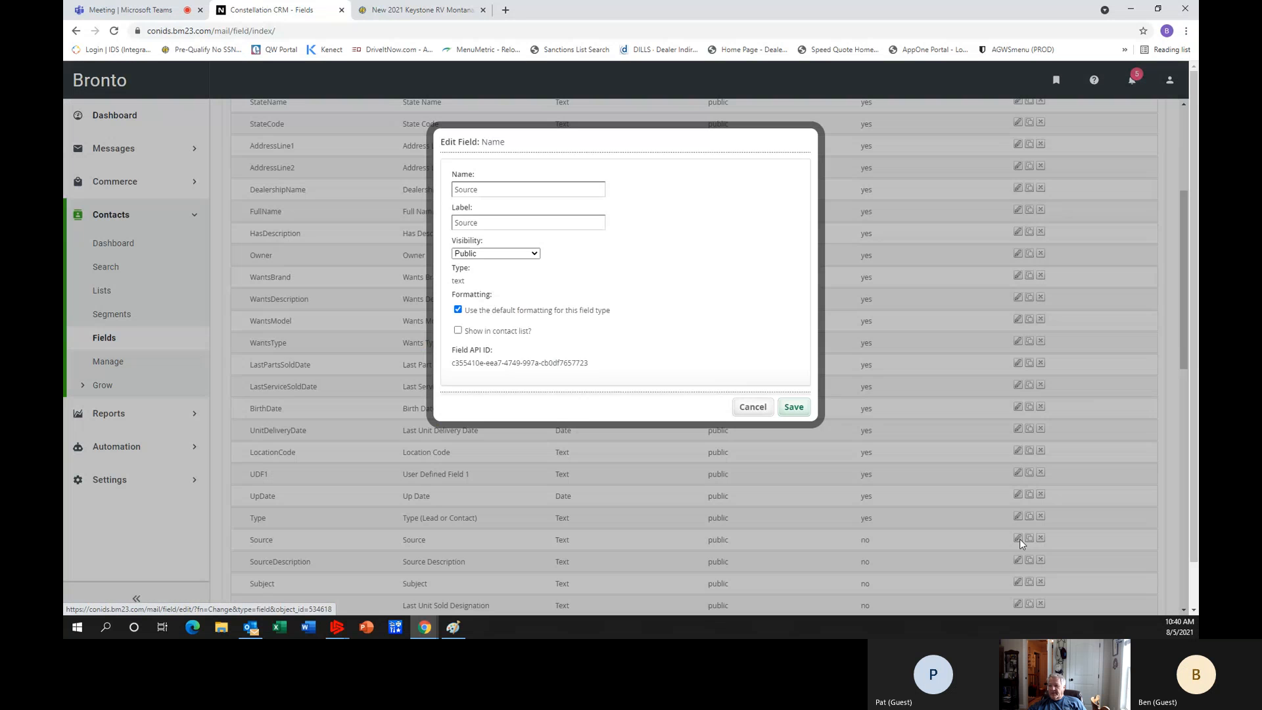
click(460, 331)
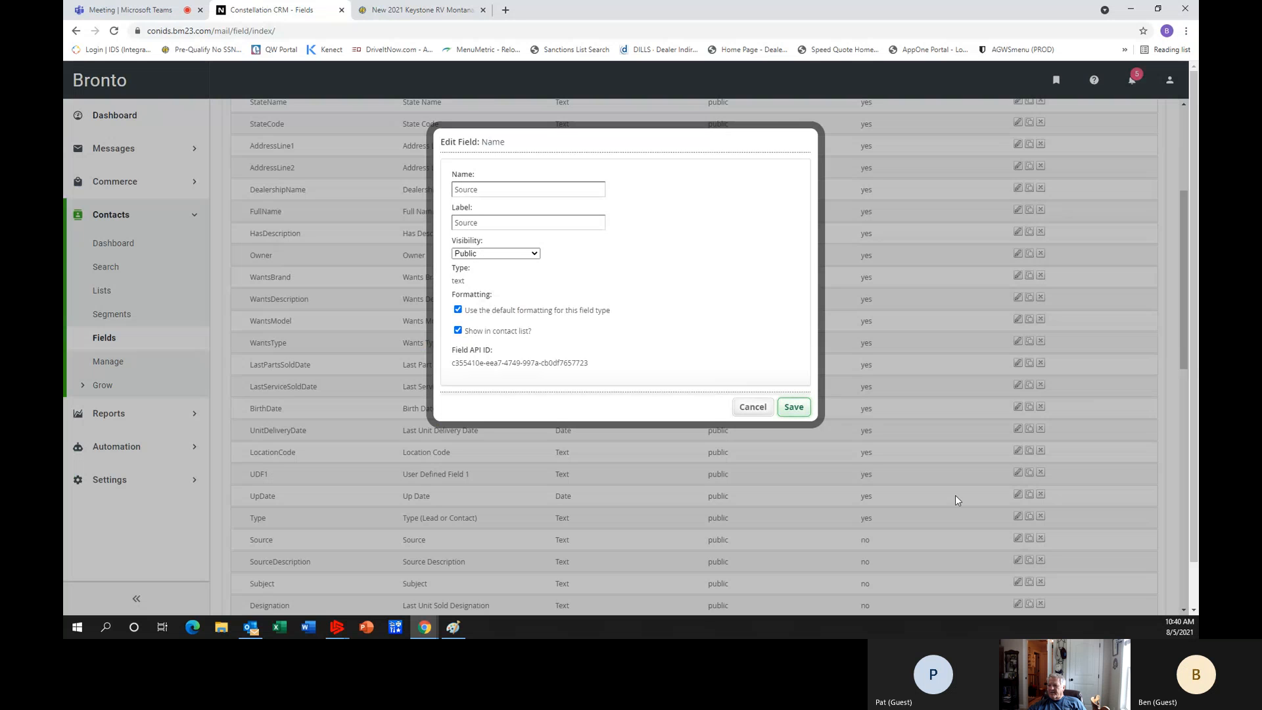
scroll(956, 495, down, 2)
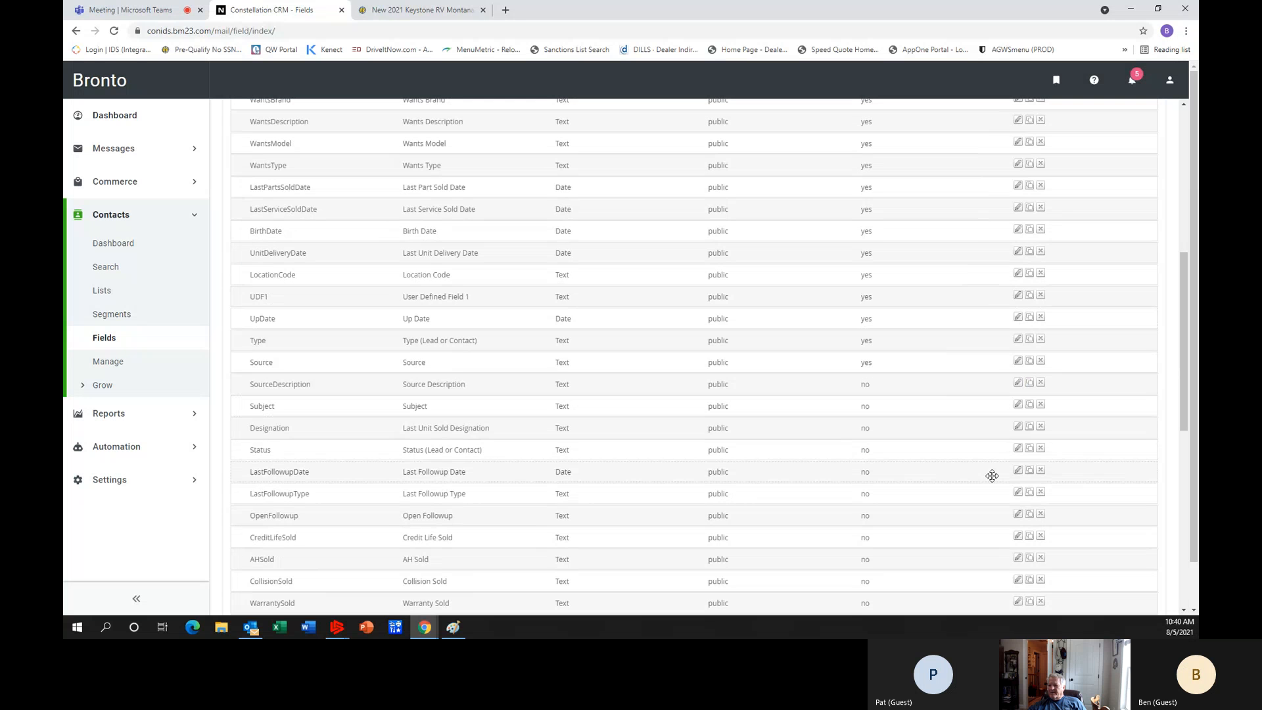
click(1016, 405)
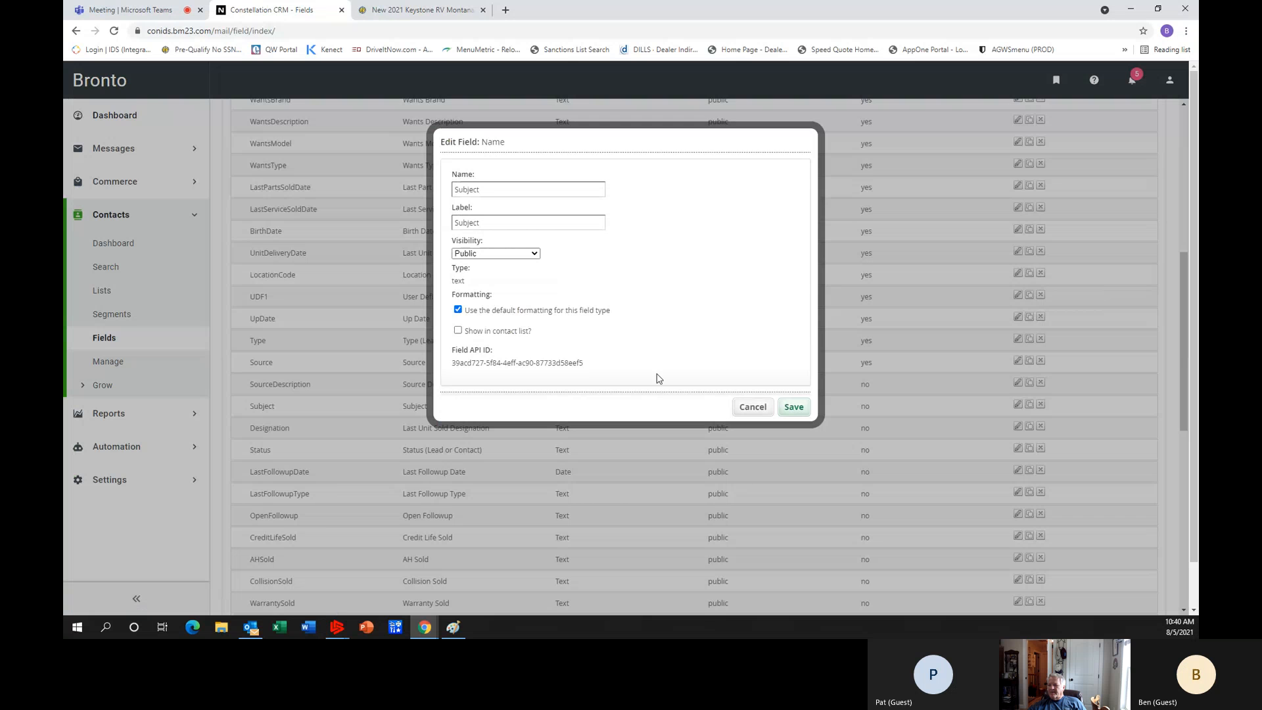
click(458, 330)
click(795, 408)
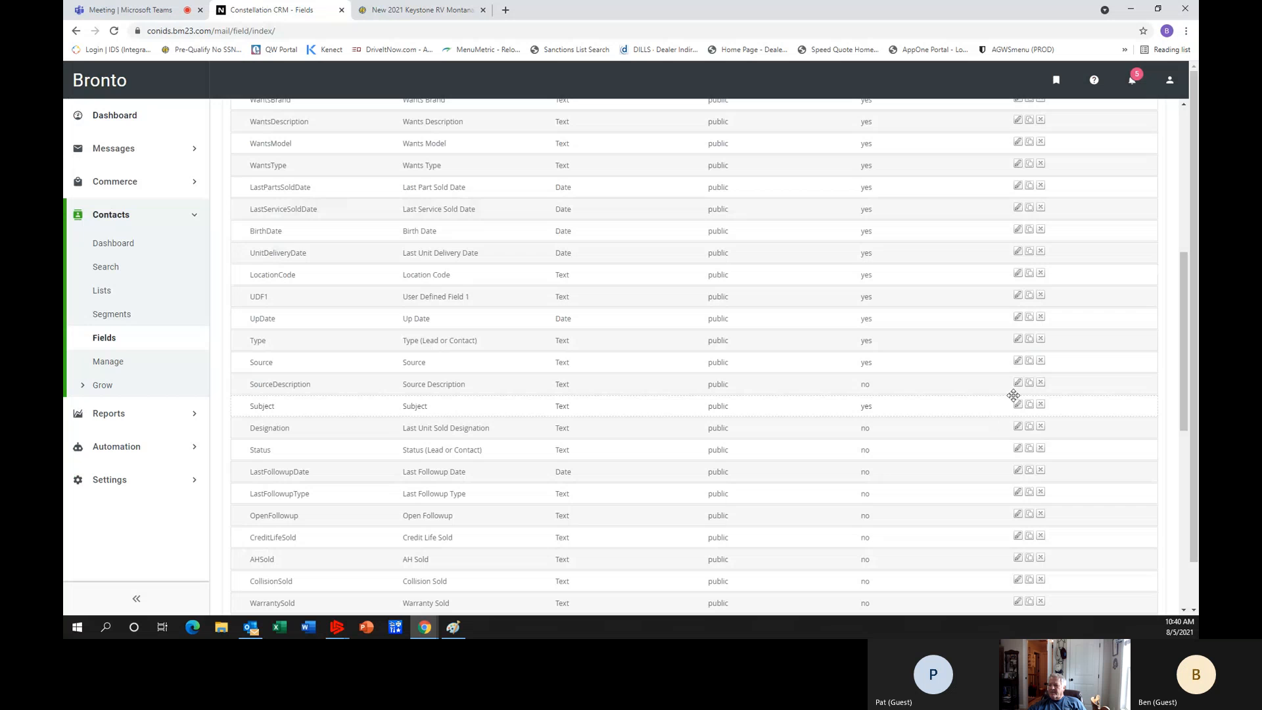
Set the SourceDescription field to show in the contact list and save it.
click(1019, 384)
click(457, 330)
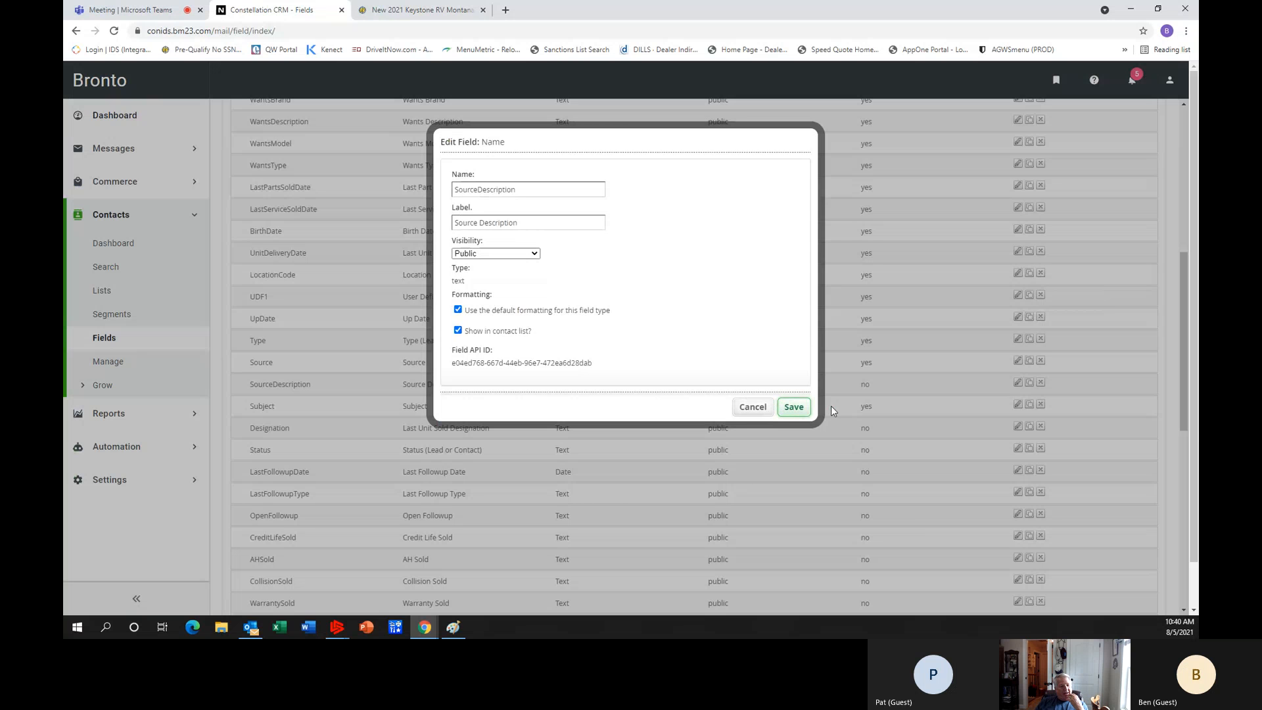
click(807, 410)
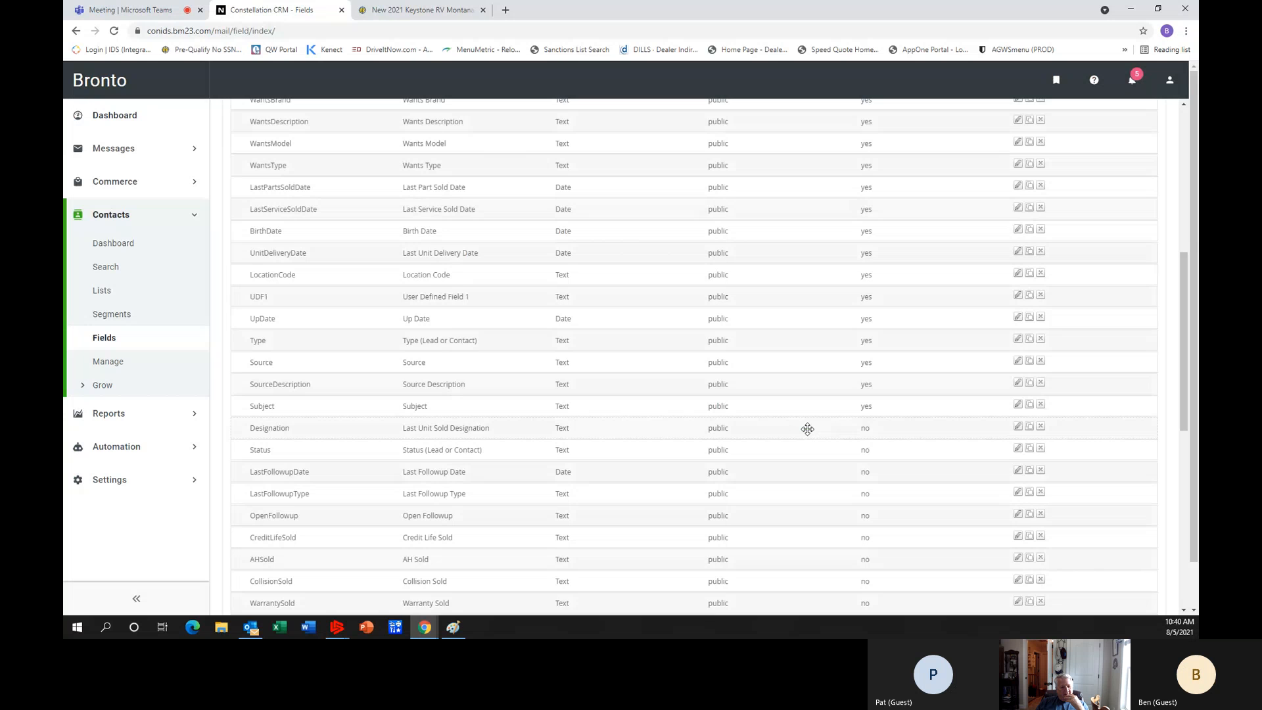
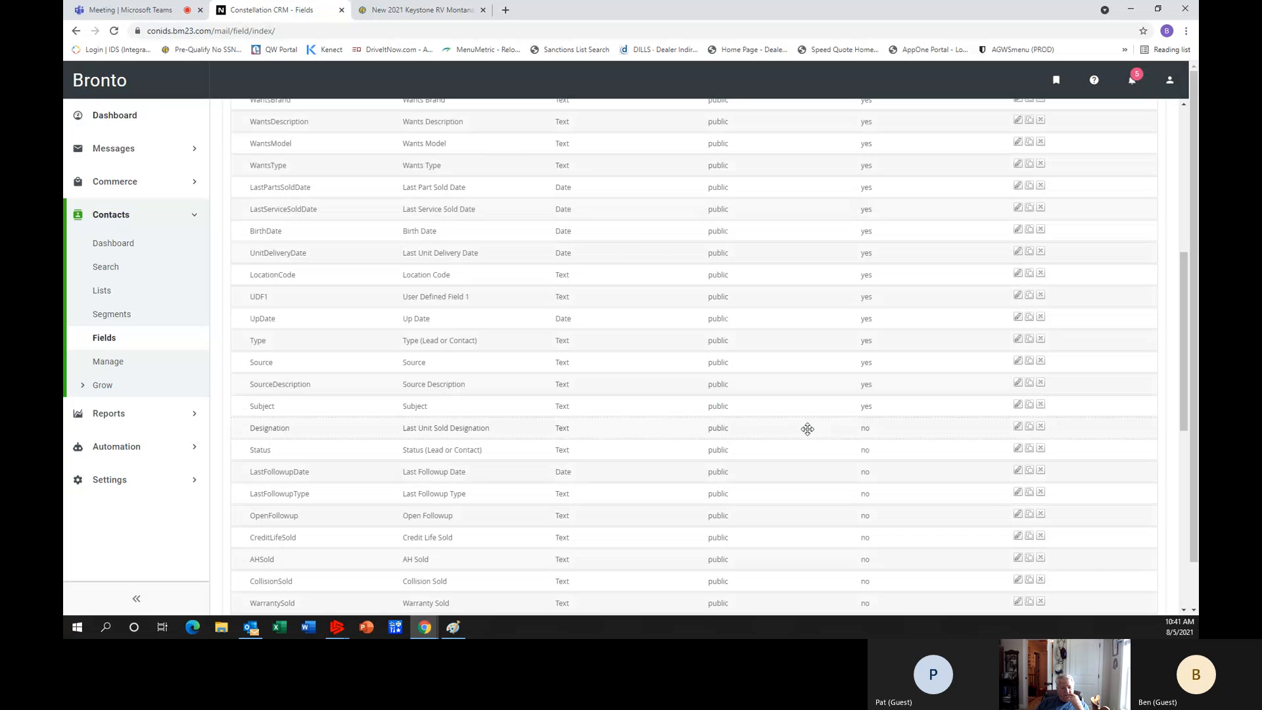
Make the Designation and Status fields show in the contact list, saving each field.
click(1017, 427)
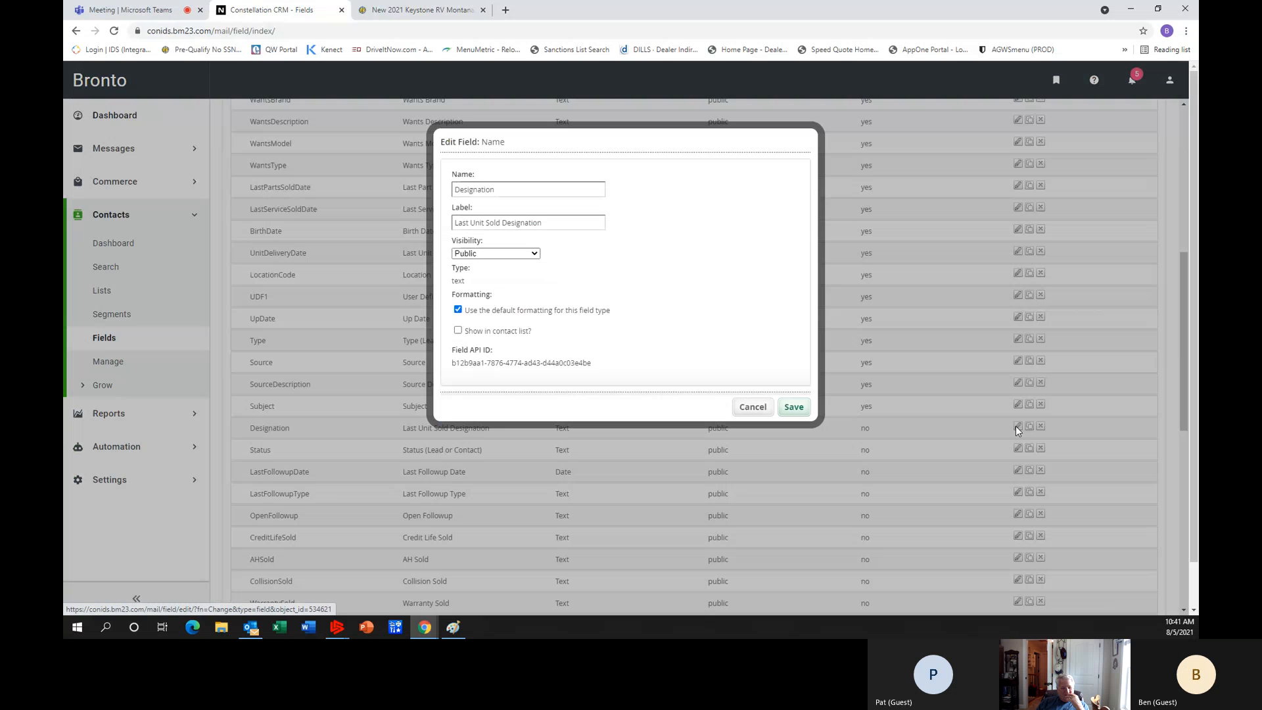
click(459, 330)
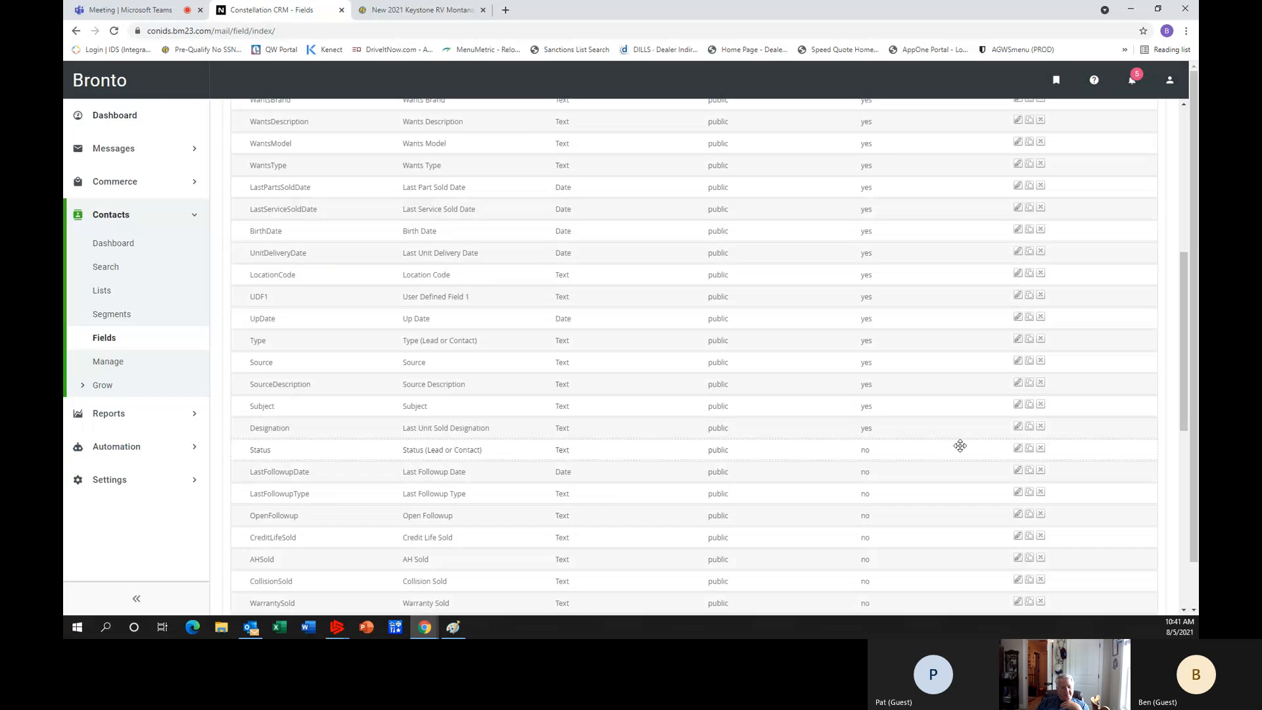
click(1019, 450)
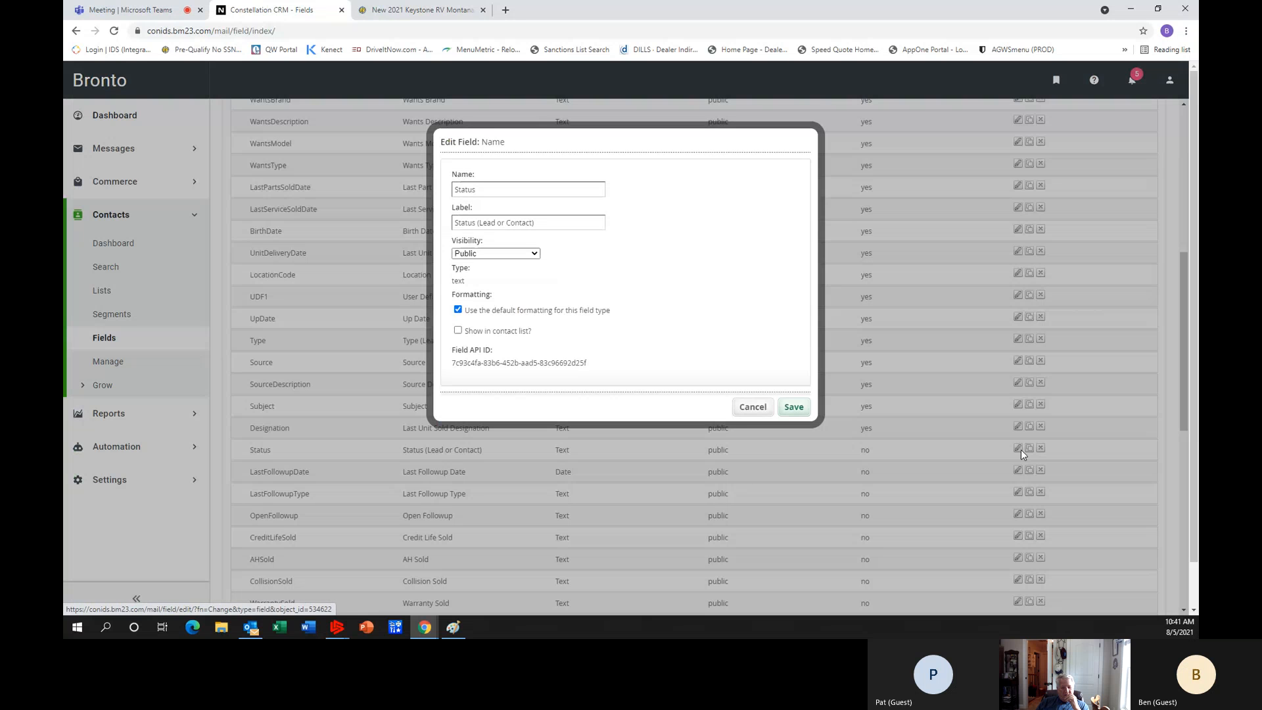
click(459, 331)
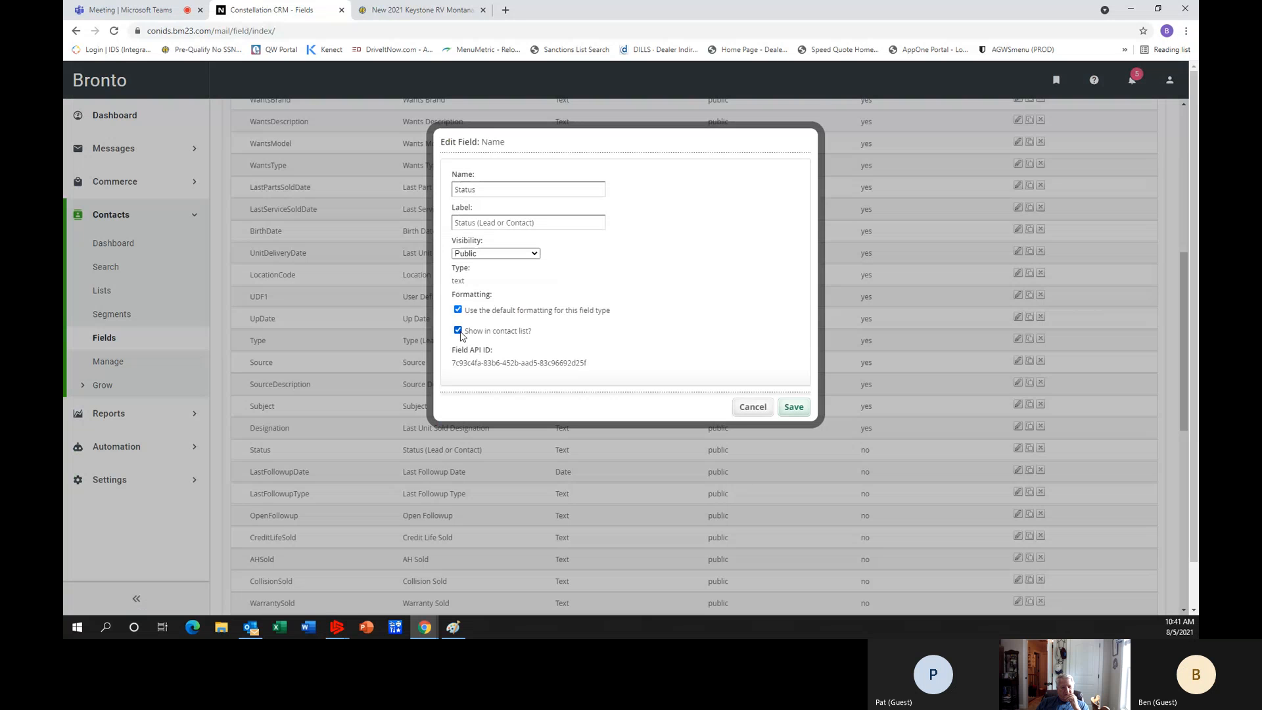
click(797, 409)
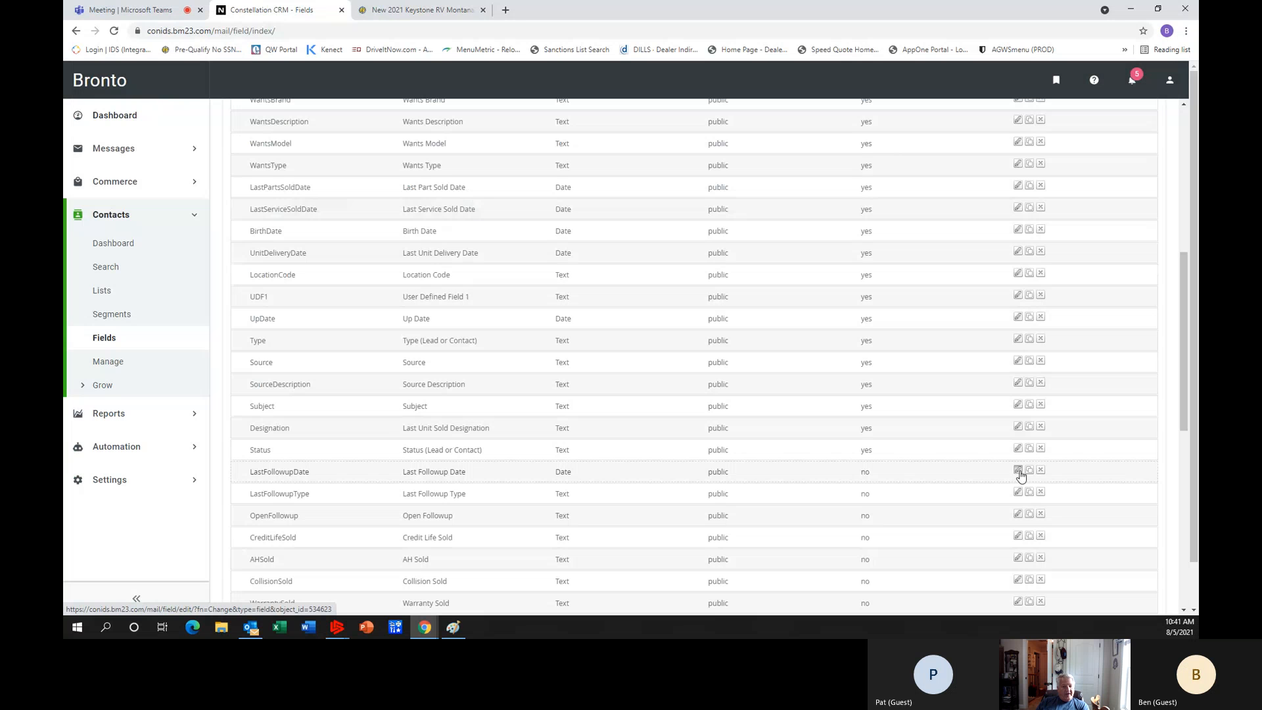
Set the LastFollowupDate and LastFollowupType fields to show in the contact list and save them.
click(1018, 470)
click(458, 330)
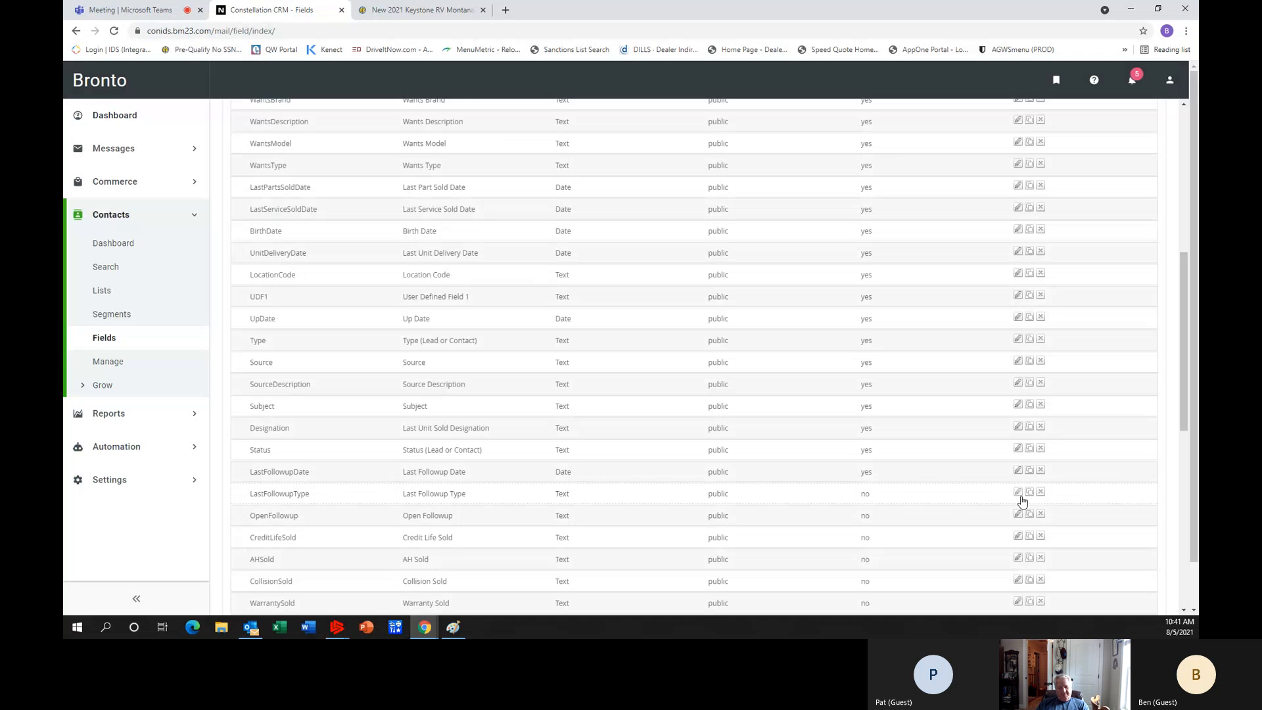
click(1018, 493)
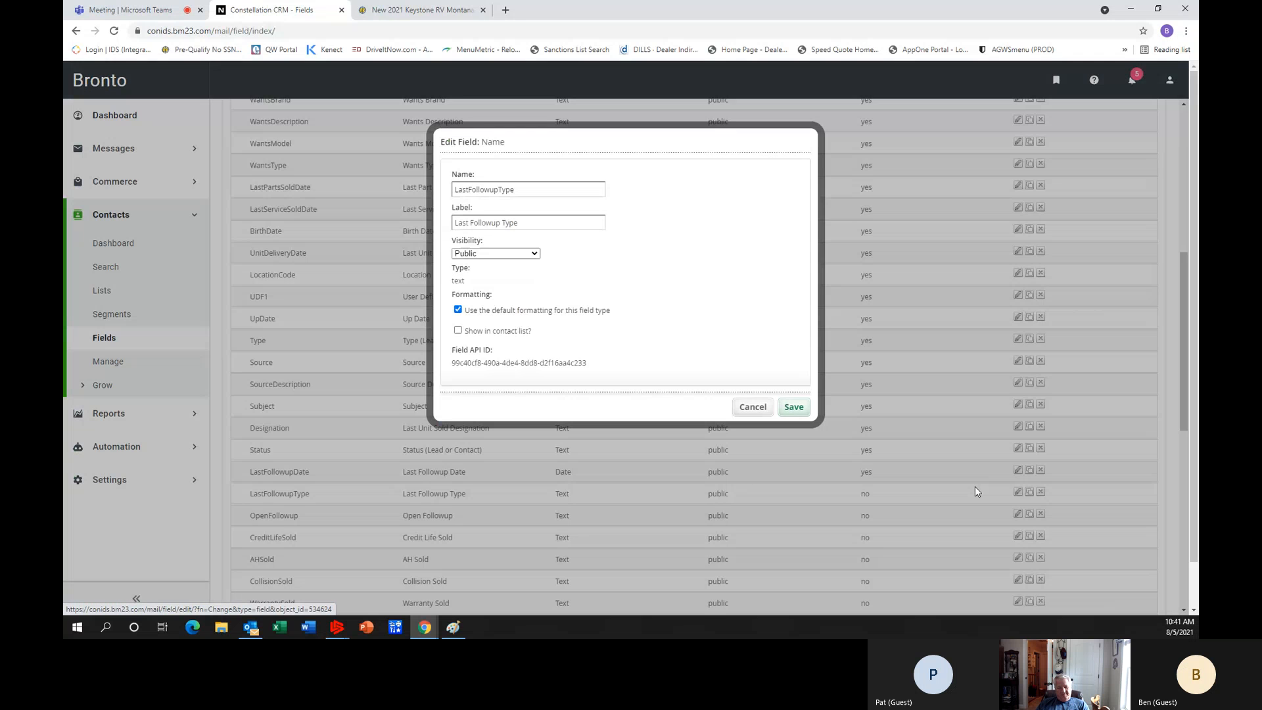
click(459, 330)
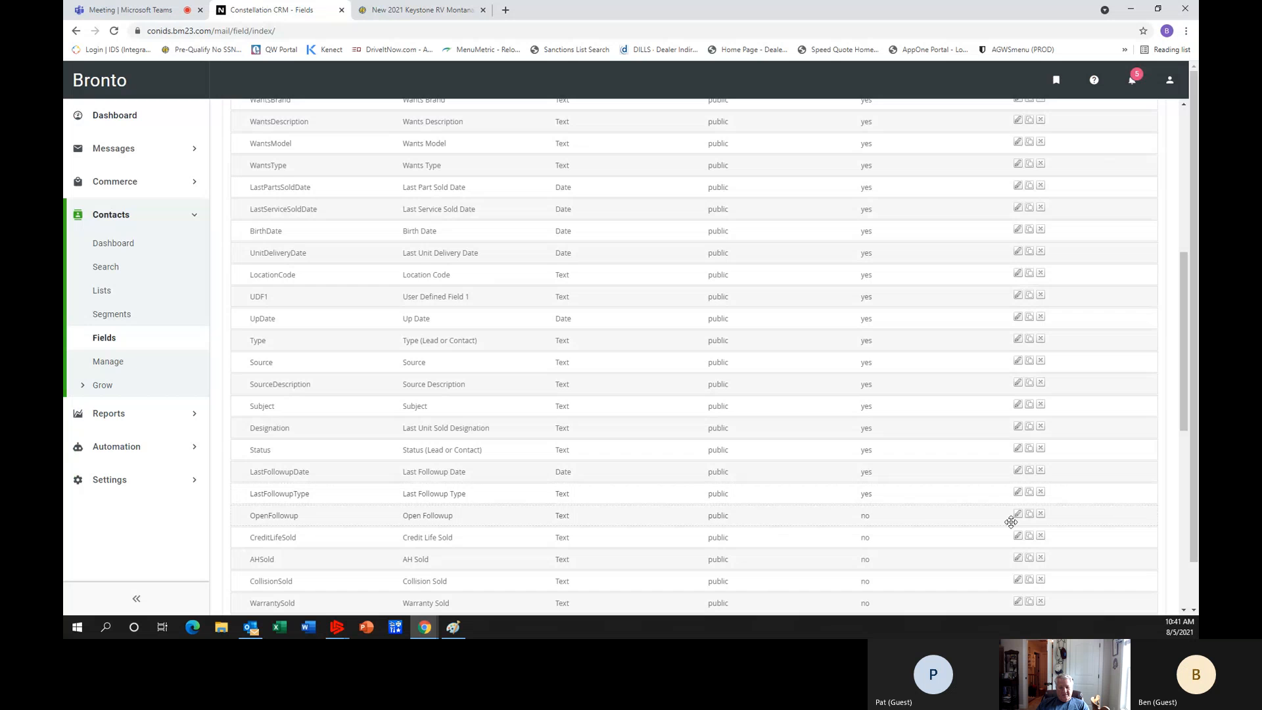
Enable showing the OpenFollowup field in the contact list and save it.
click(1018, 517)
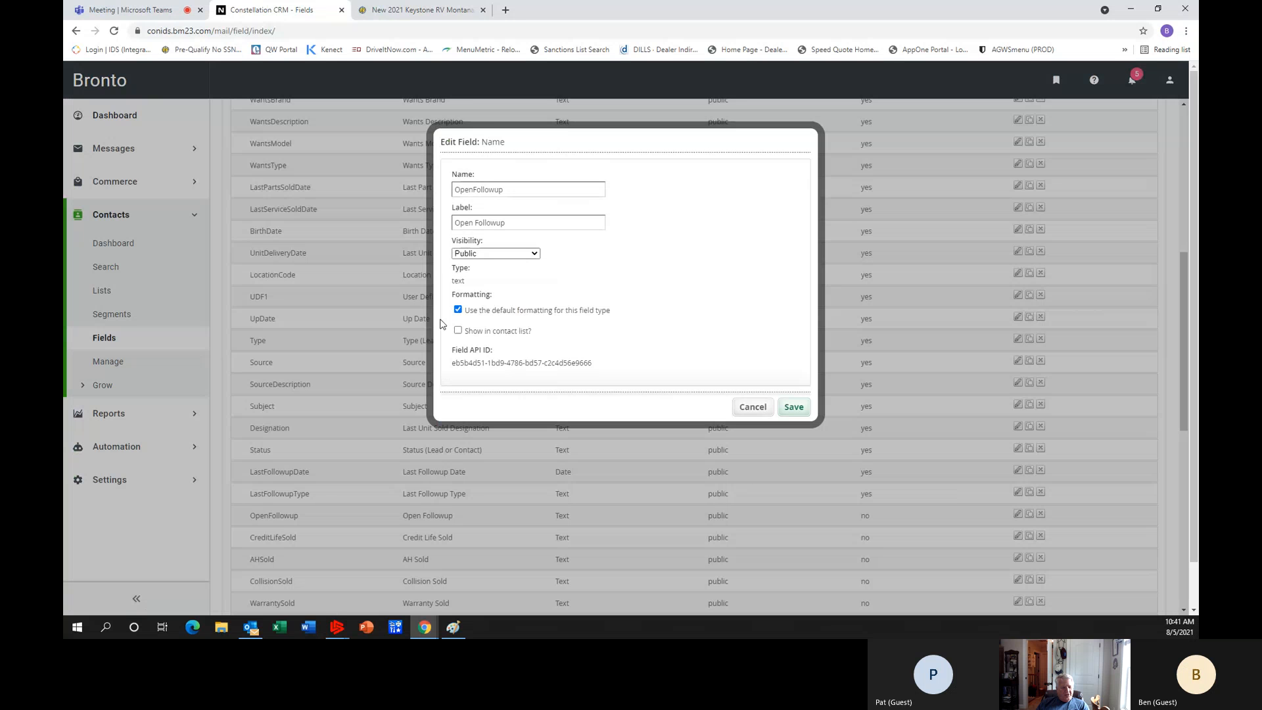
click(459, 330)
click(458, 331)
click(458, 331)
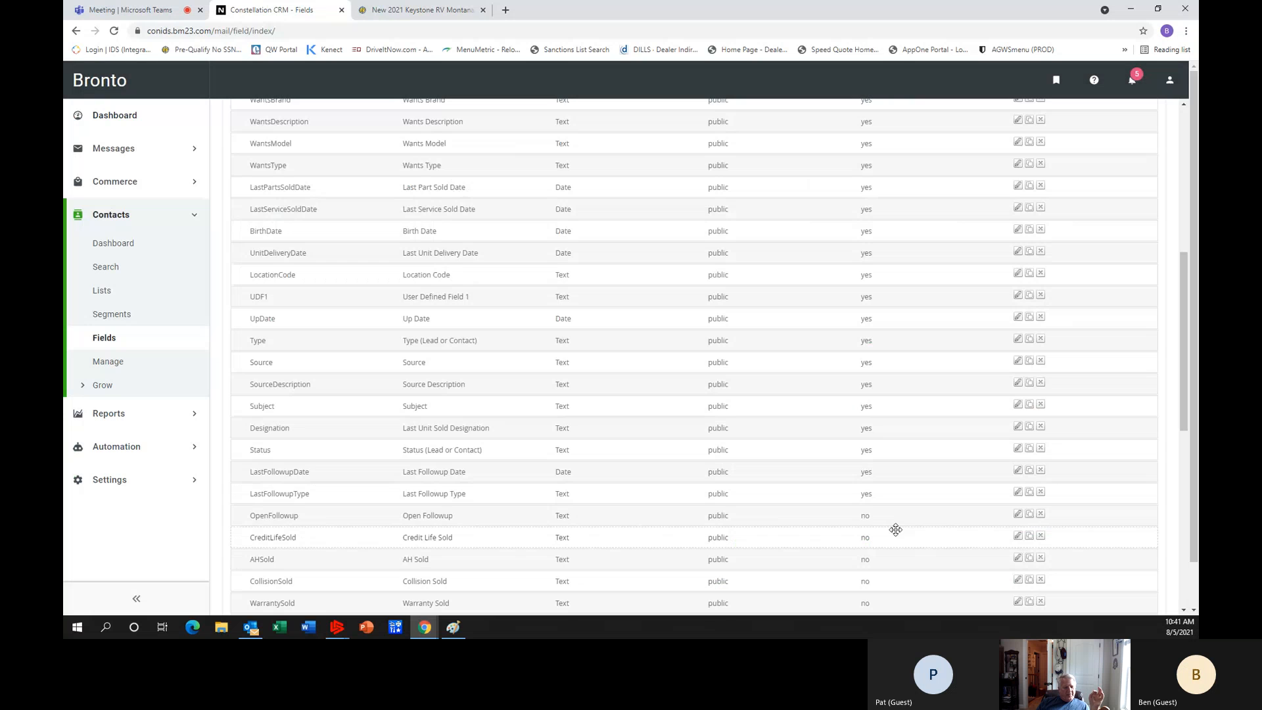
Set the WarrantySold field to show in the contact list and save it.
scroll(895, 527, down, 1)
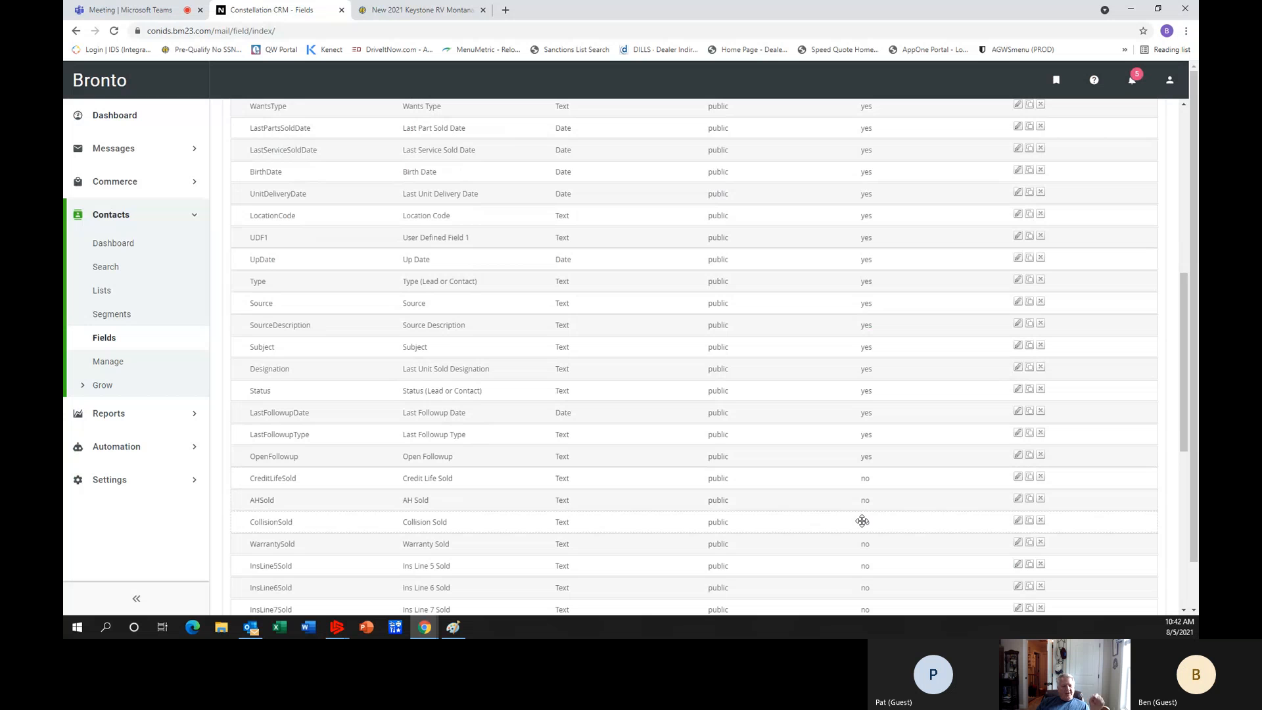
scroll(862, 522, down, 1)
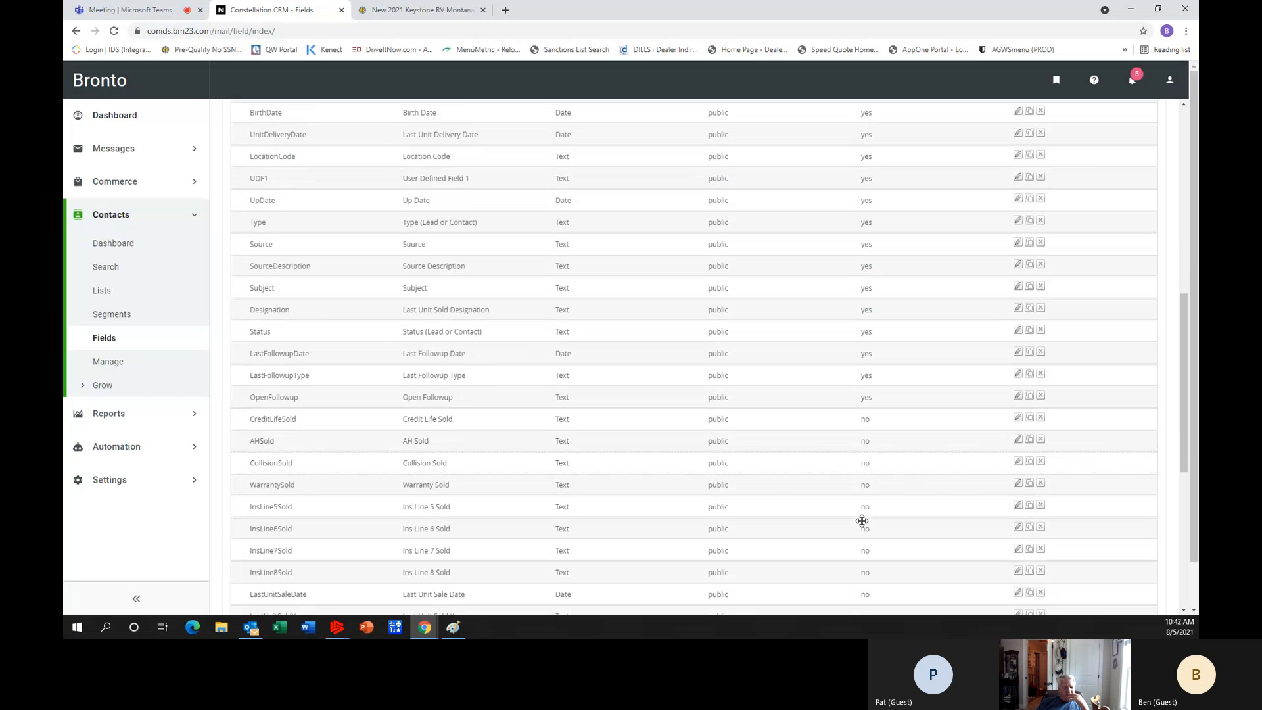
click(1018, 485)
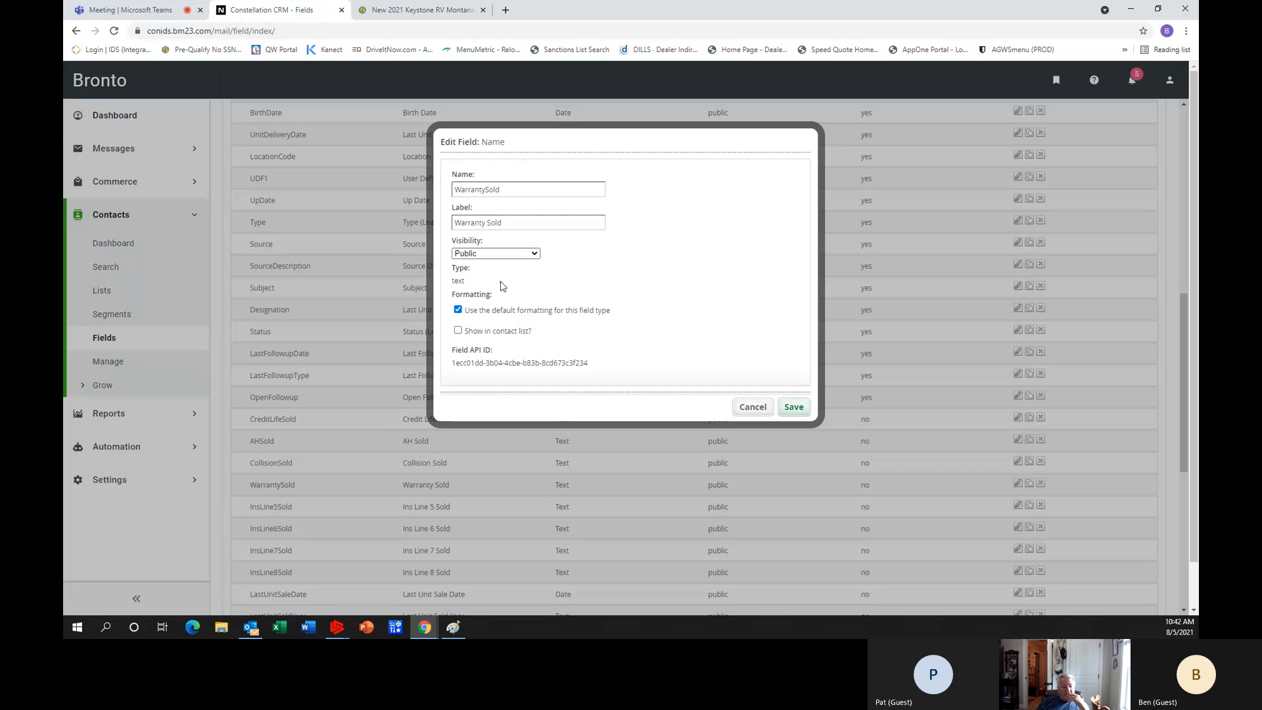
click(458, 331)
click(801, 413)
click(795, 408)
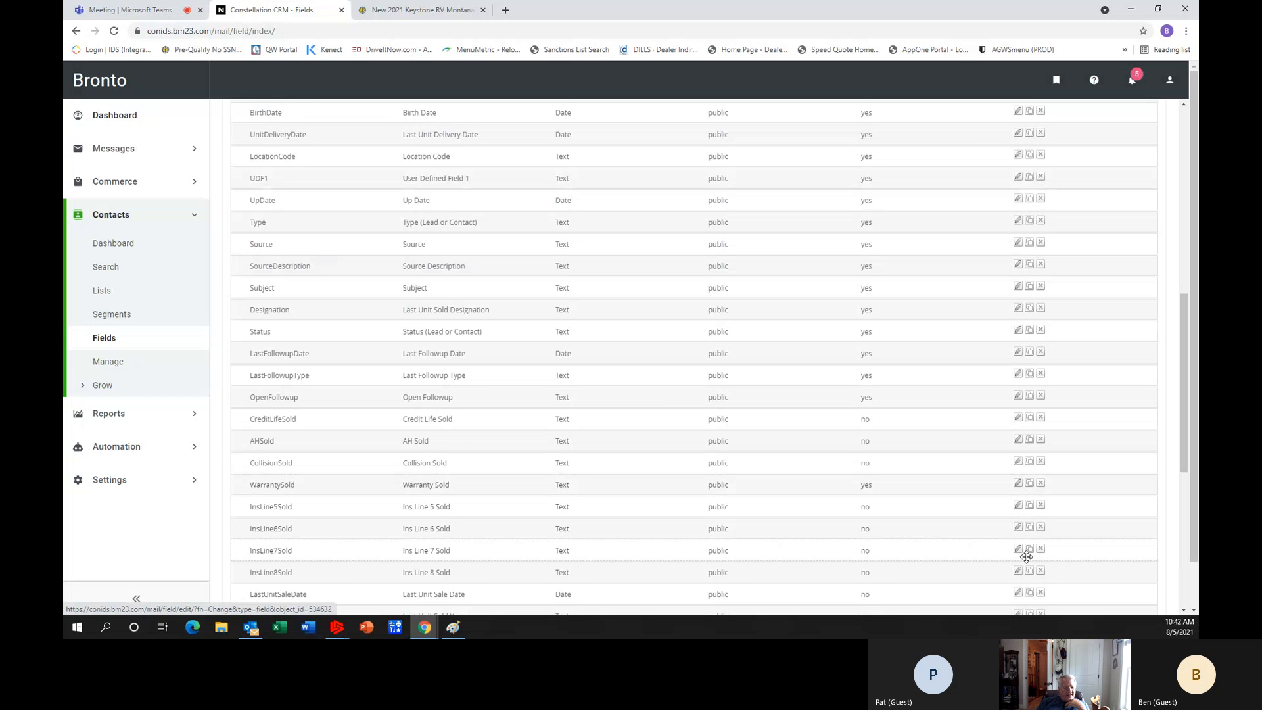
Make the LastUnitSaleDate and LastUnitSoldYear fields show in the contact list, saving each one.
scroll(1026, 546, down, 1)
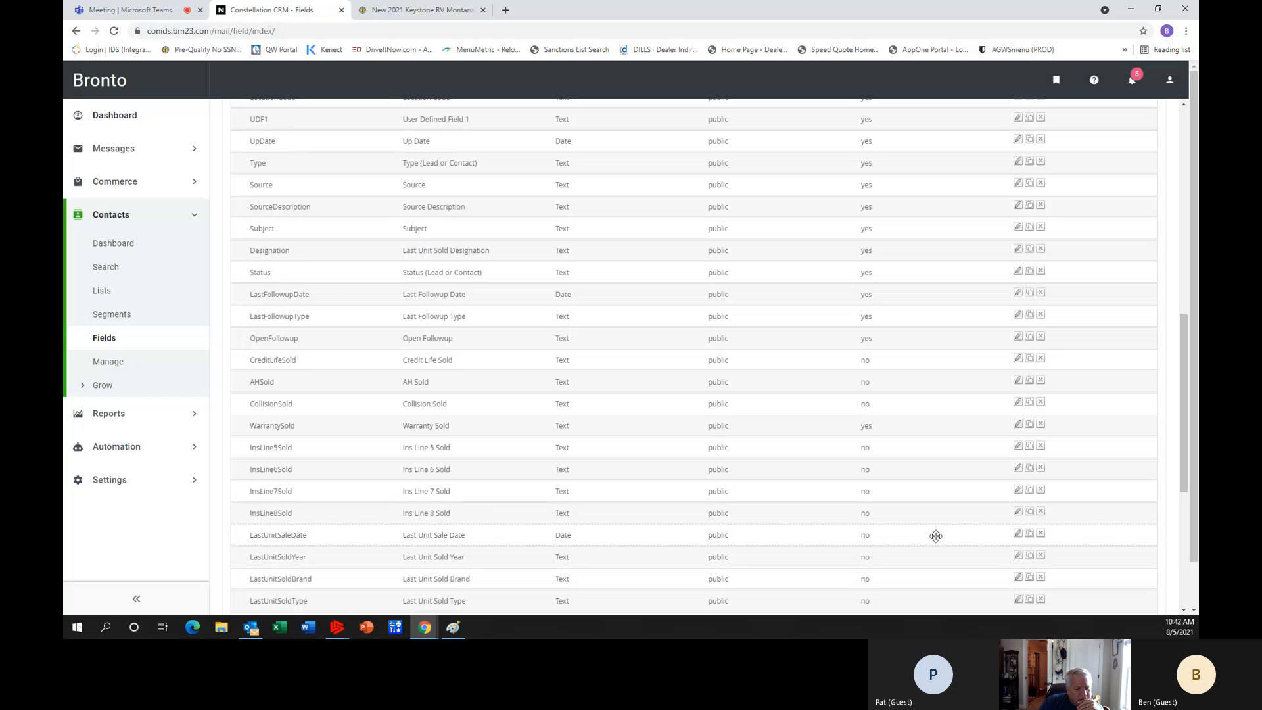
click(1019, 534)
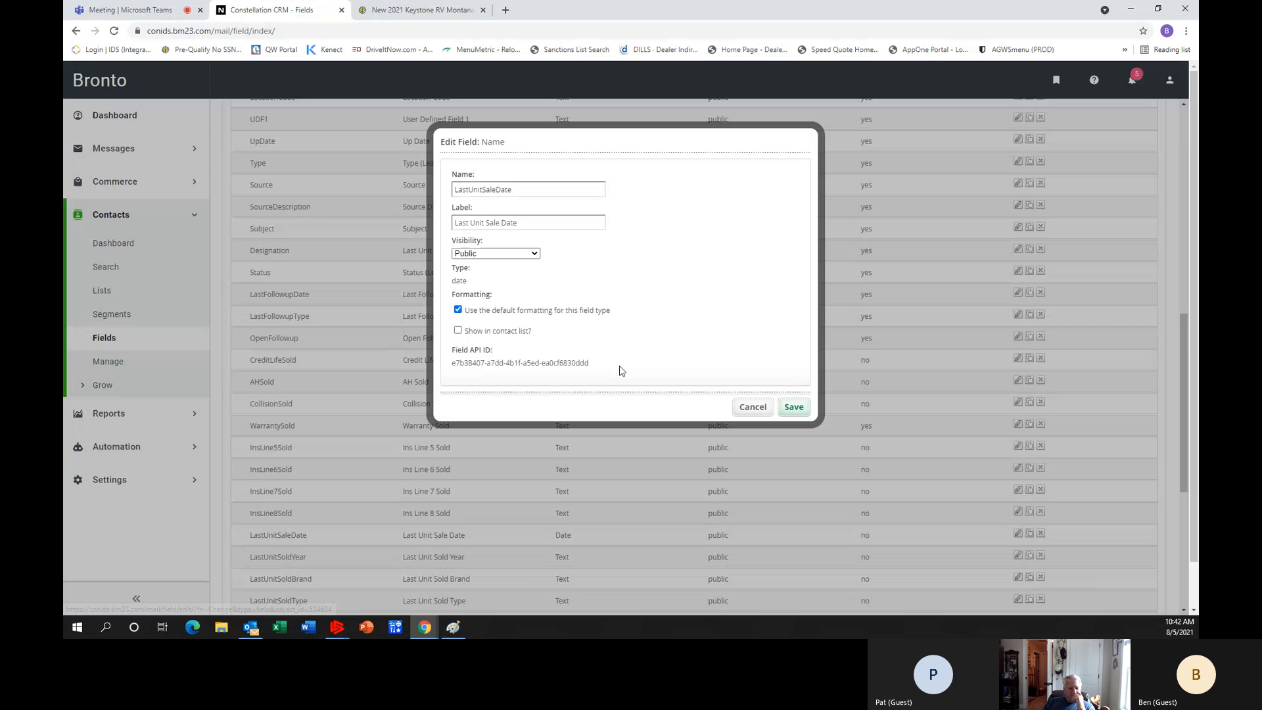
click(458, 332)
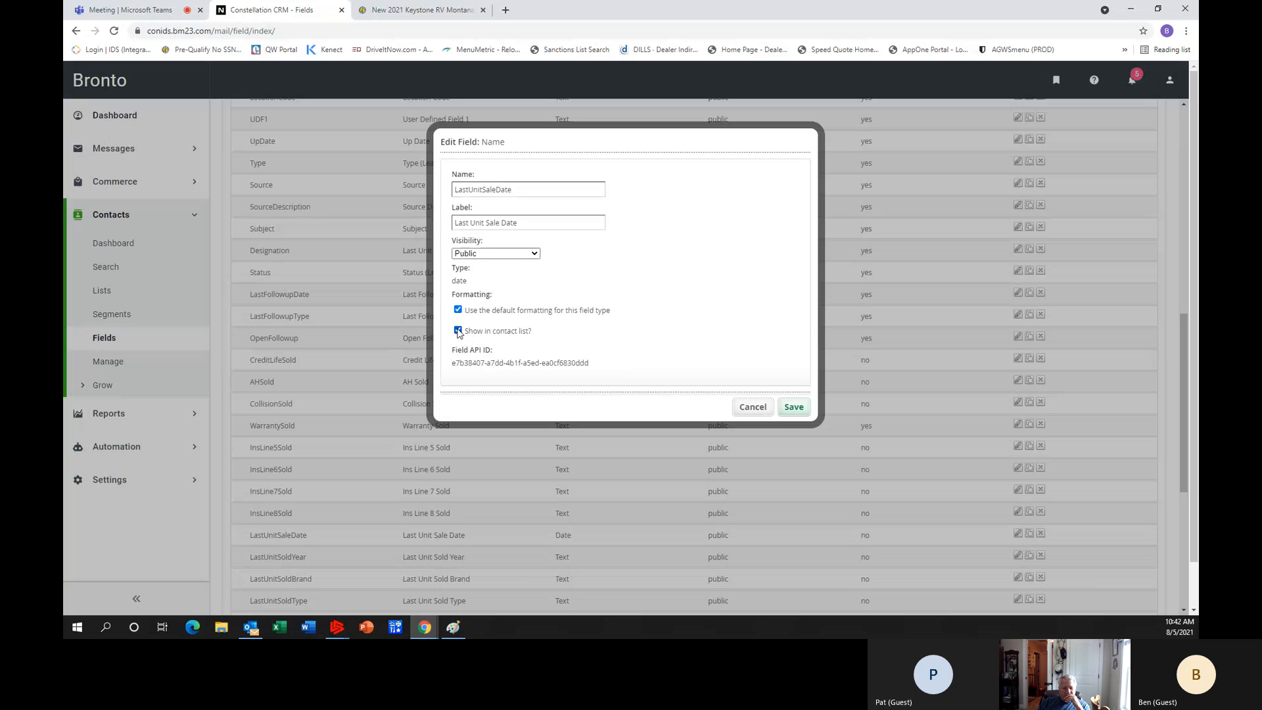
click(795, 413)
scroll(695, 403, down, 1)
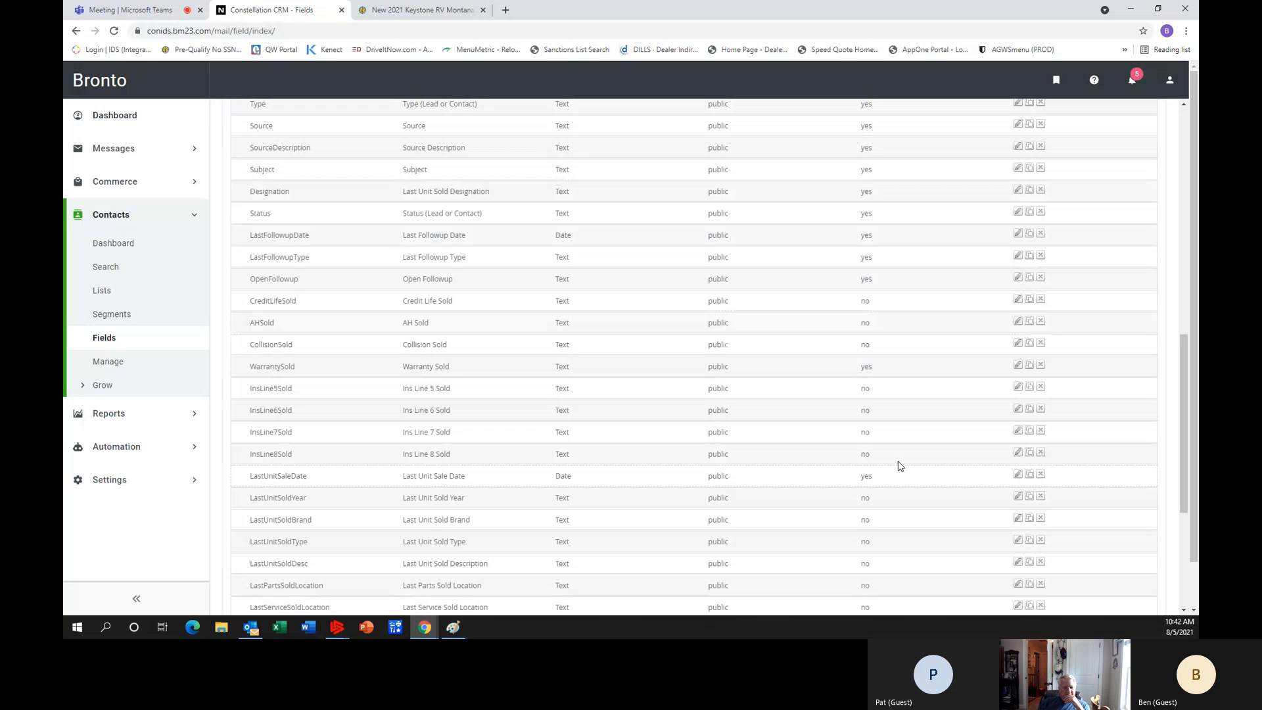
click(1019, 497)
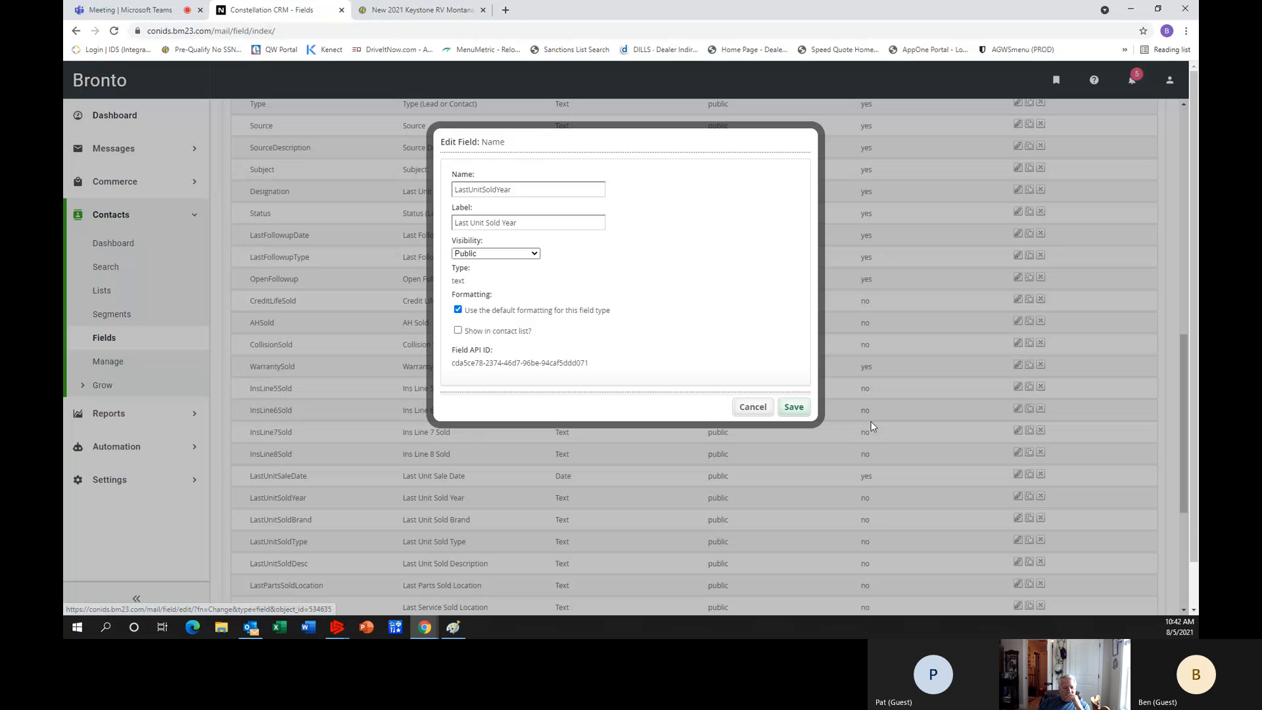
click(455, 331)
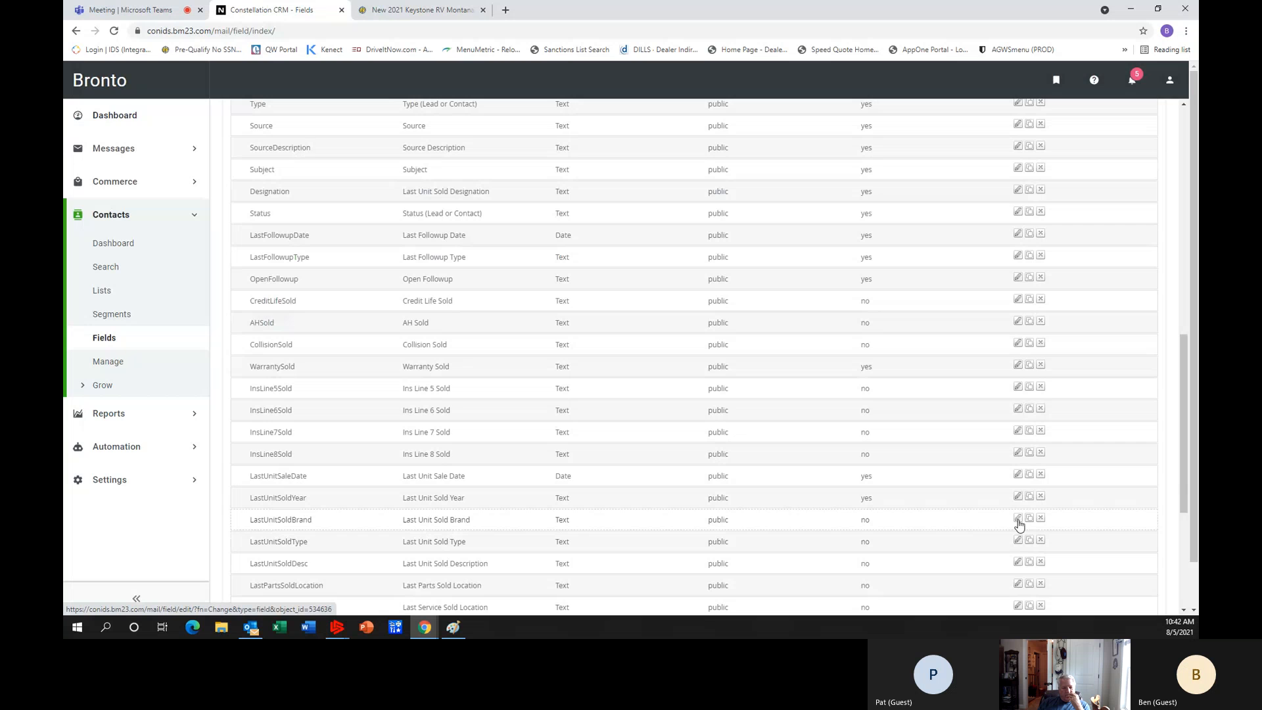
Enable showing the LastUnitSoldBrand and LastUnitSoldType fields in the contact list and save both.
click(1017, 519)
click(459, 331)
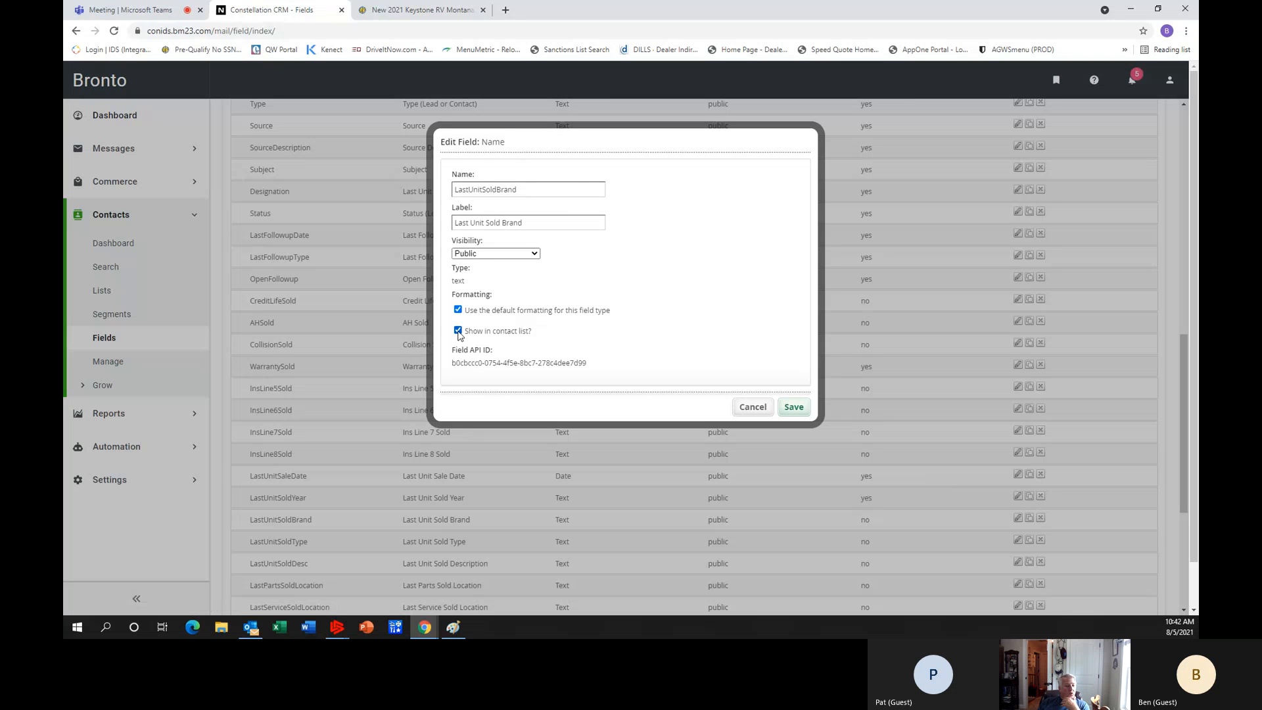
click(794, 407)
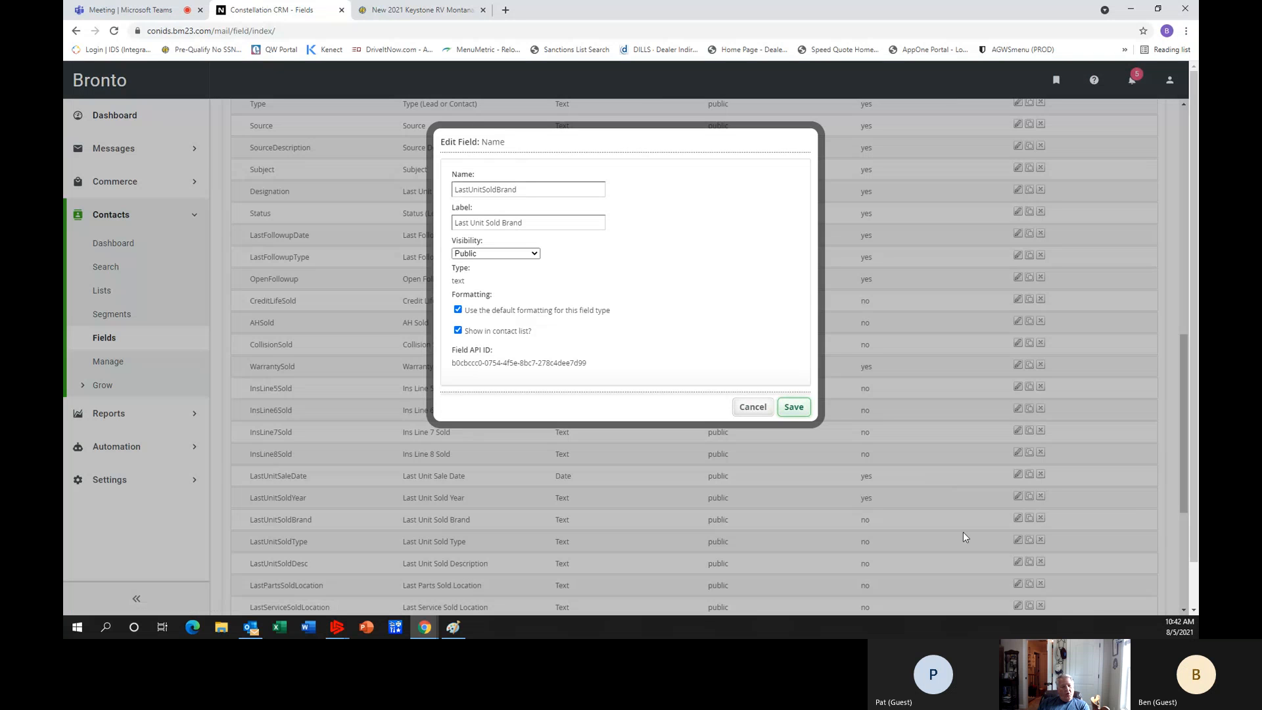
scroll(964, 530, down, 1)
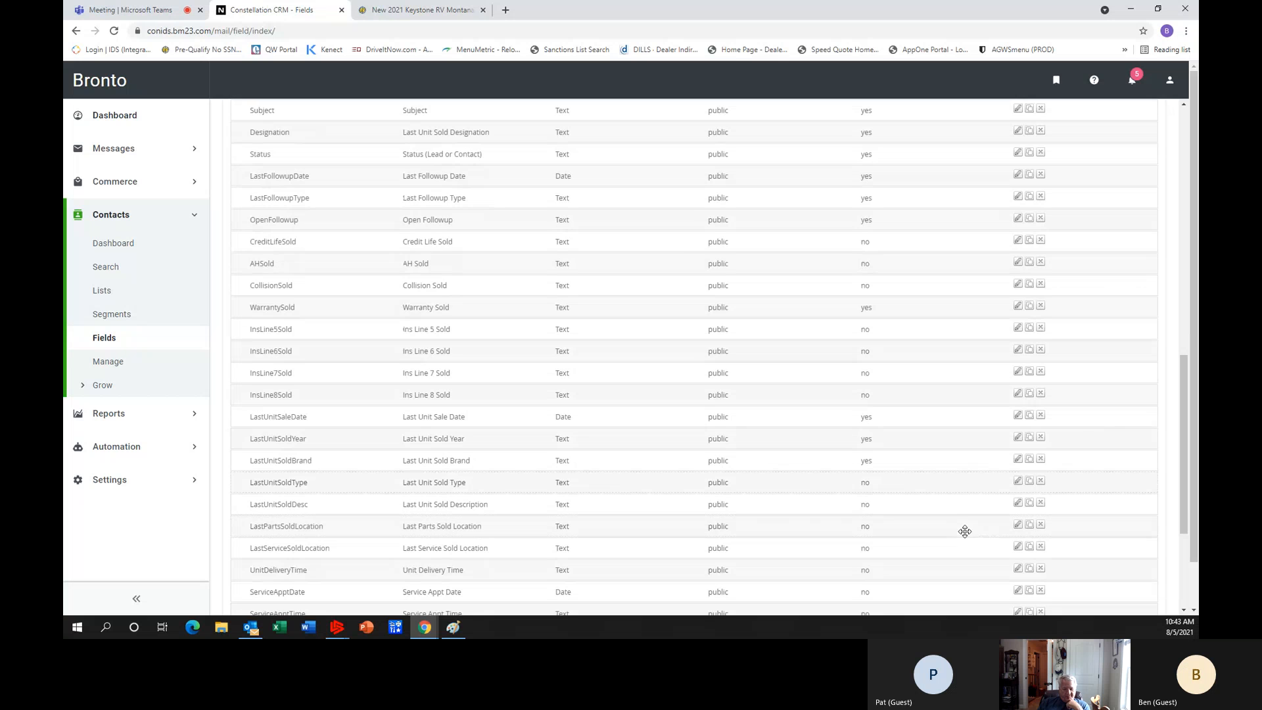
click(1019, 482)
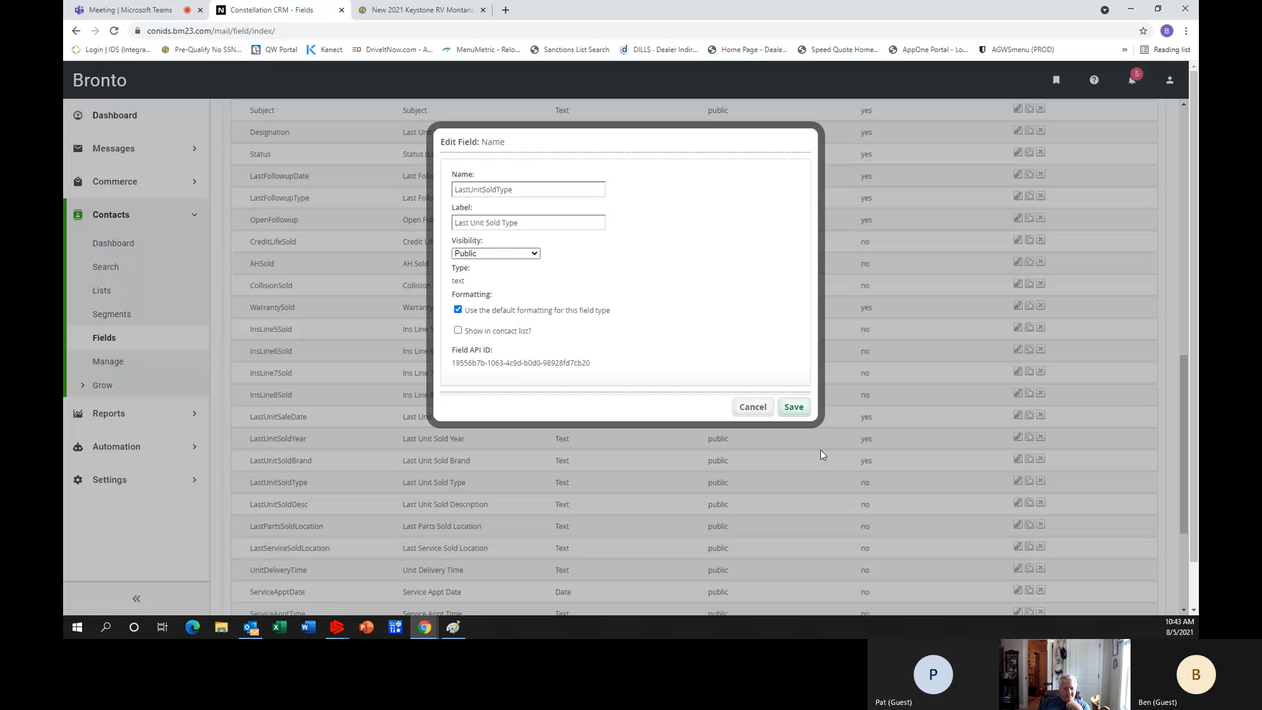
click(458, 331)
click(806, 416)
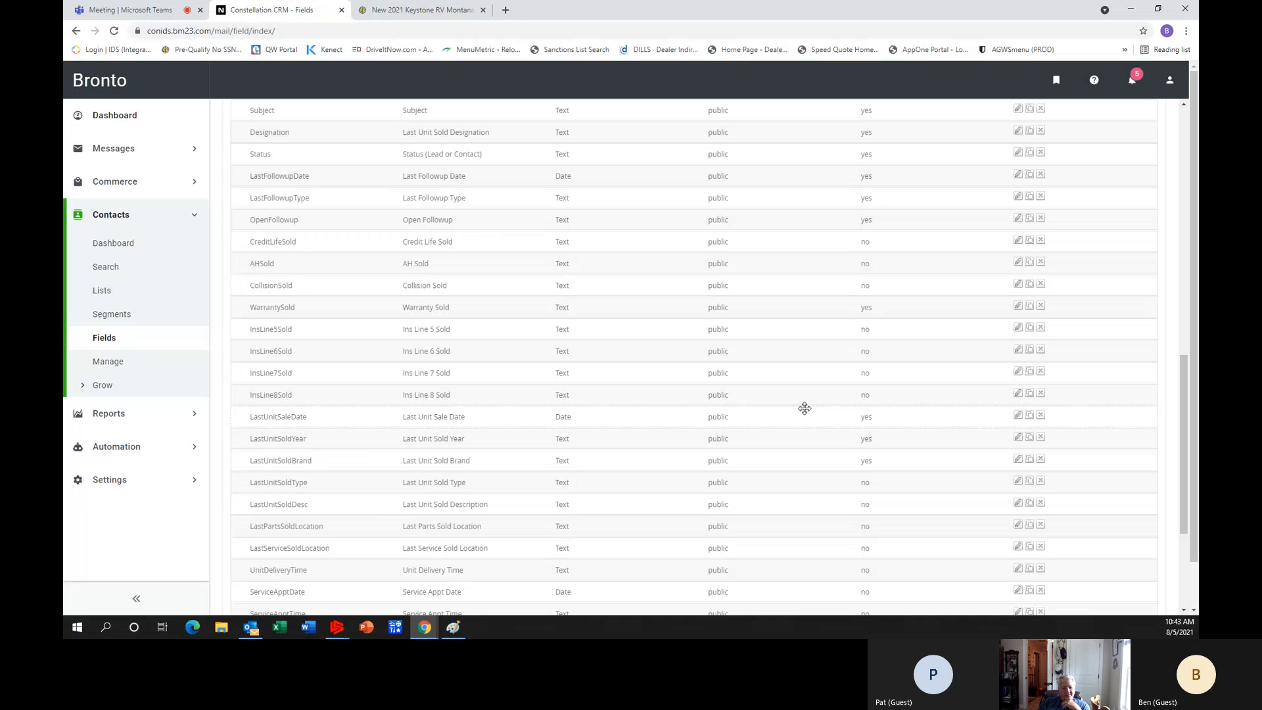
Set the LastUnitSoldDesc and LastPartsSoldLocation fields to show in the contact list and save them.
scroll(1008, 505, down, 1)
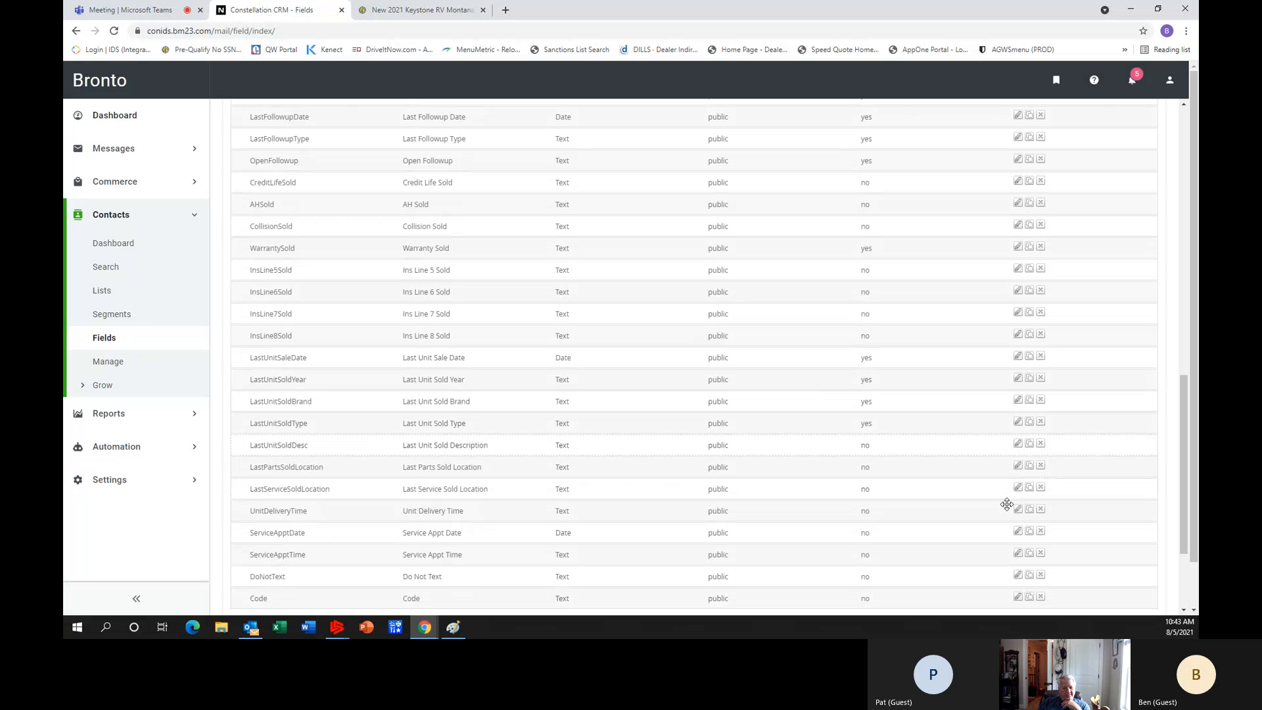
click(1018, 446)
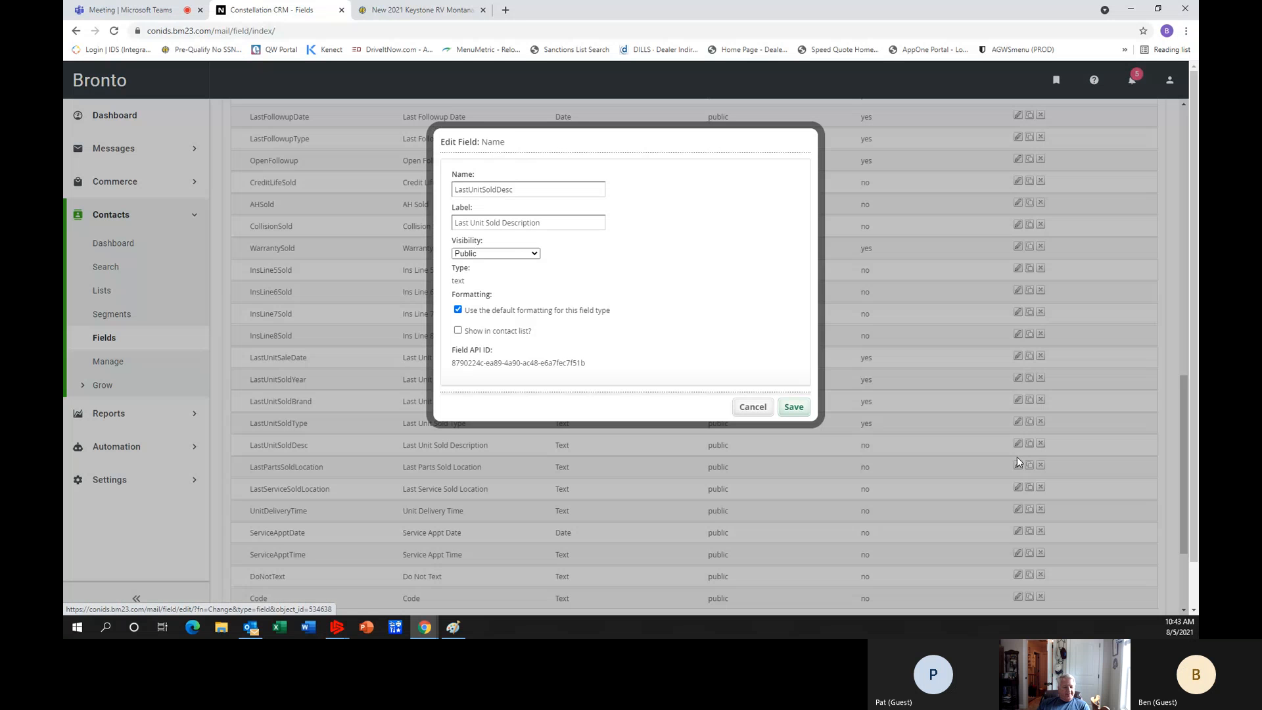
click(458, 333)
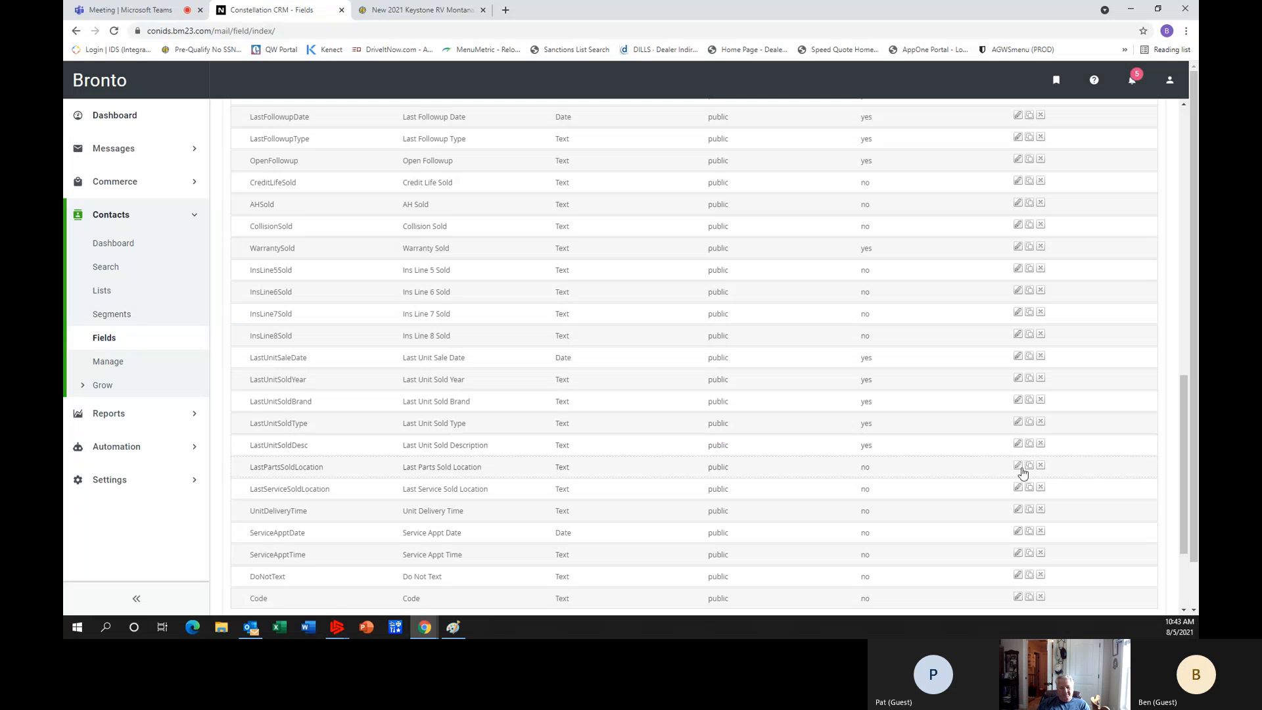
click(1019, 466)
click(459, 330)
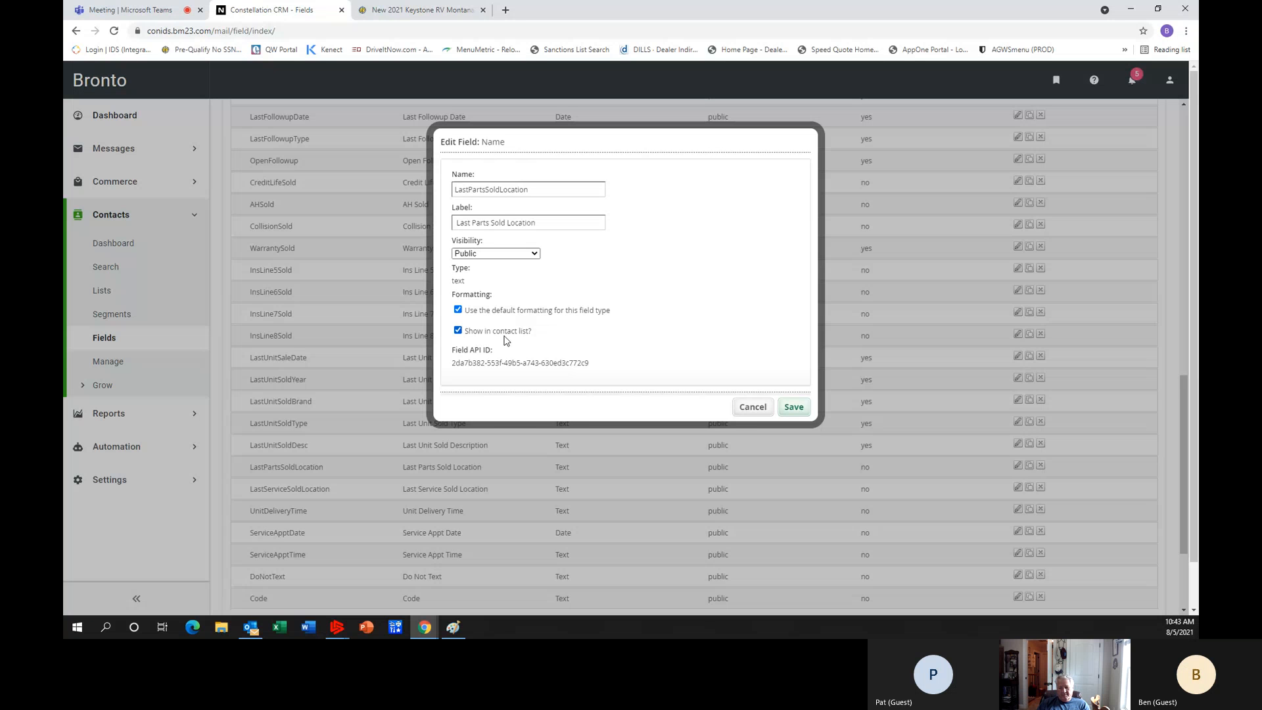
click(794, 407)
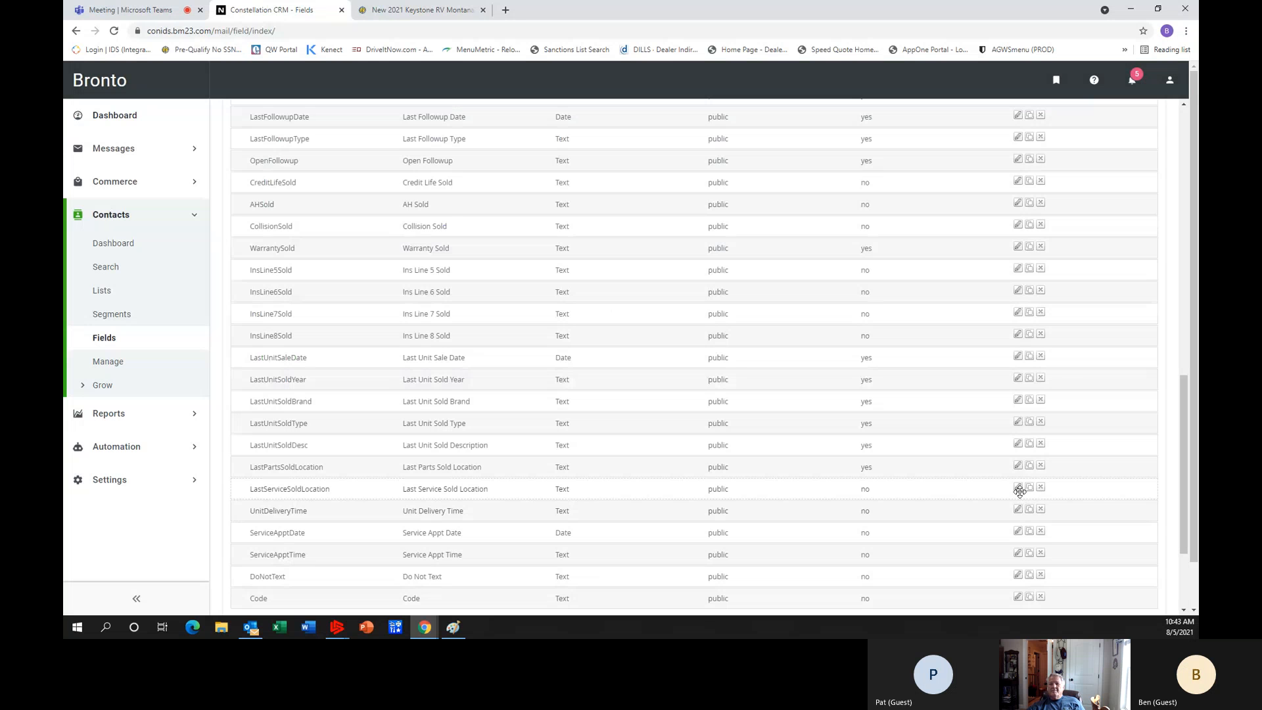
Make the LastServiceSoldLocation and UnitDeliveryTime fields show in the contact list, saving each field.
click(1019, 488)
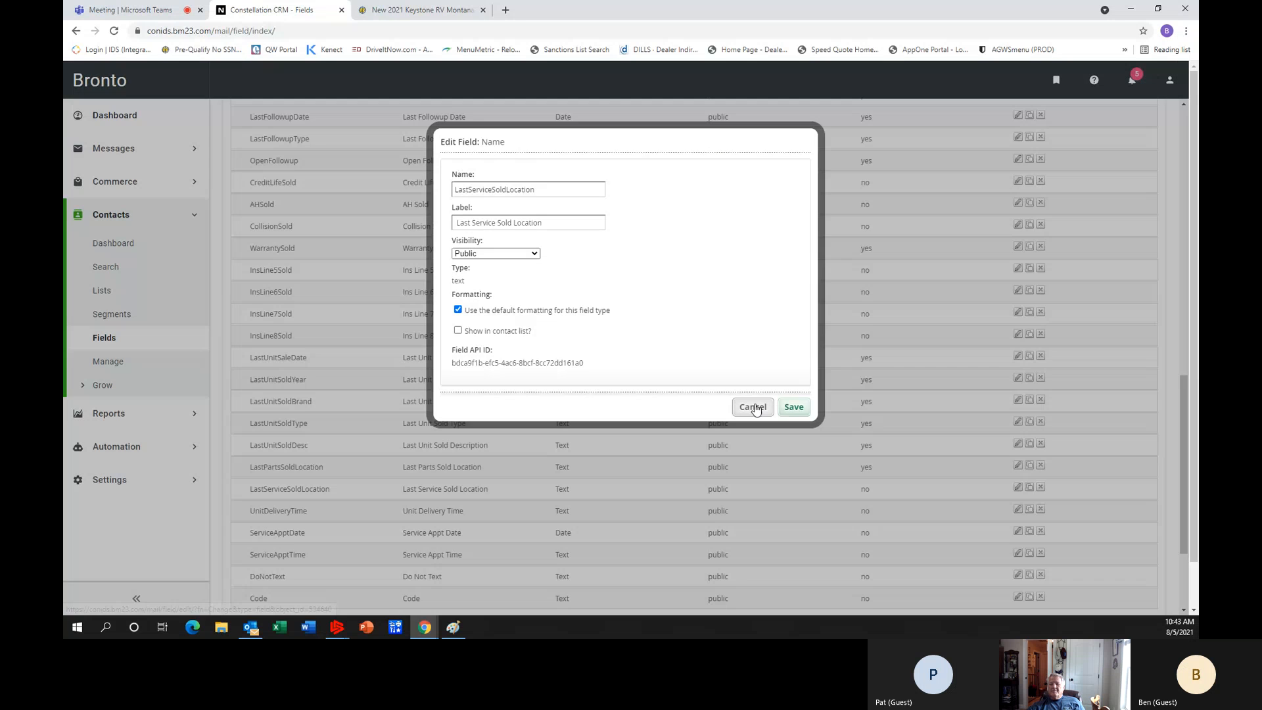
click(458, 330)
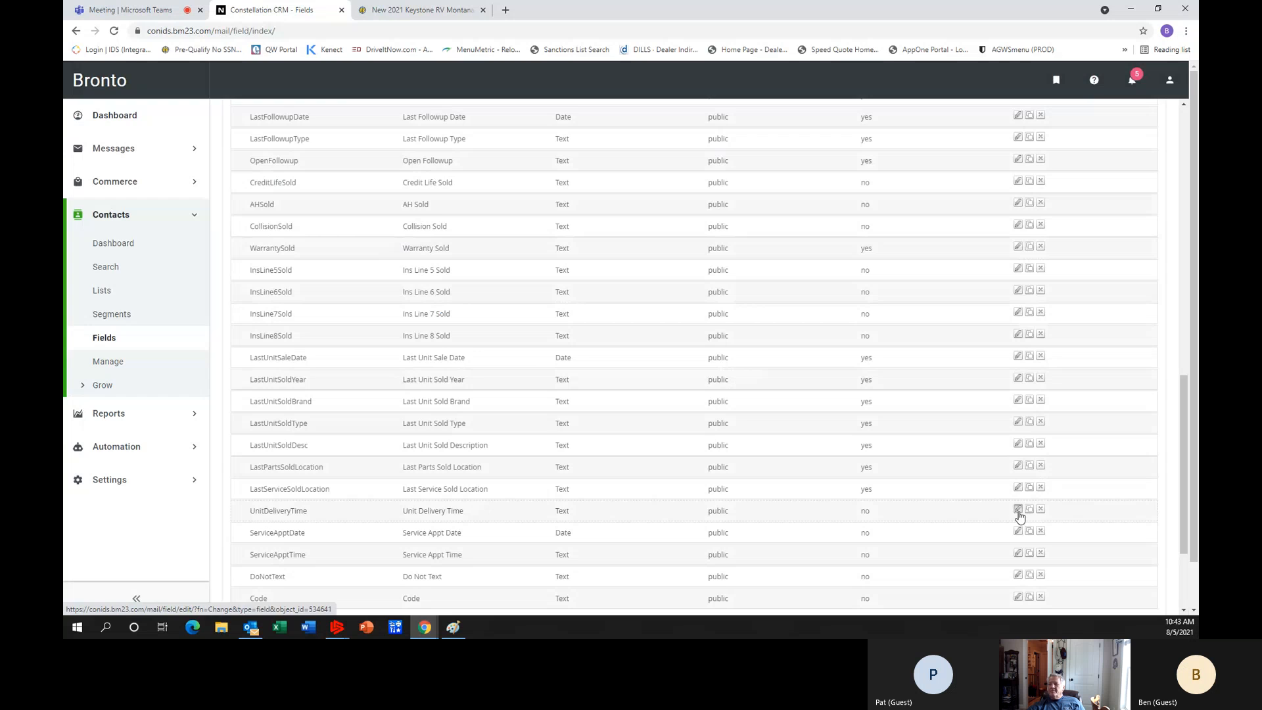
click(1018, 511)
click(459, 330)
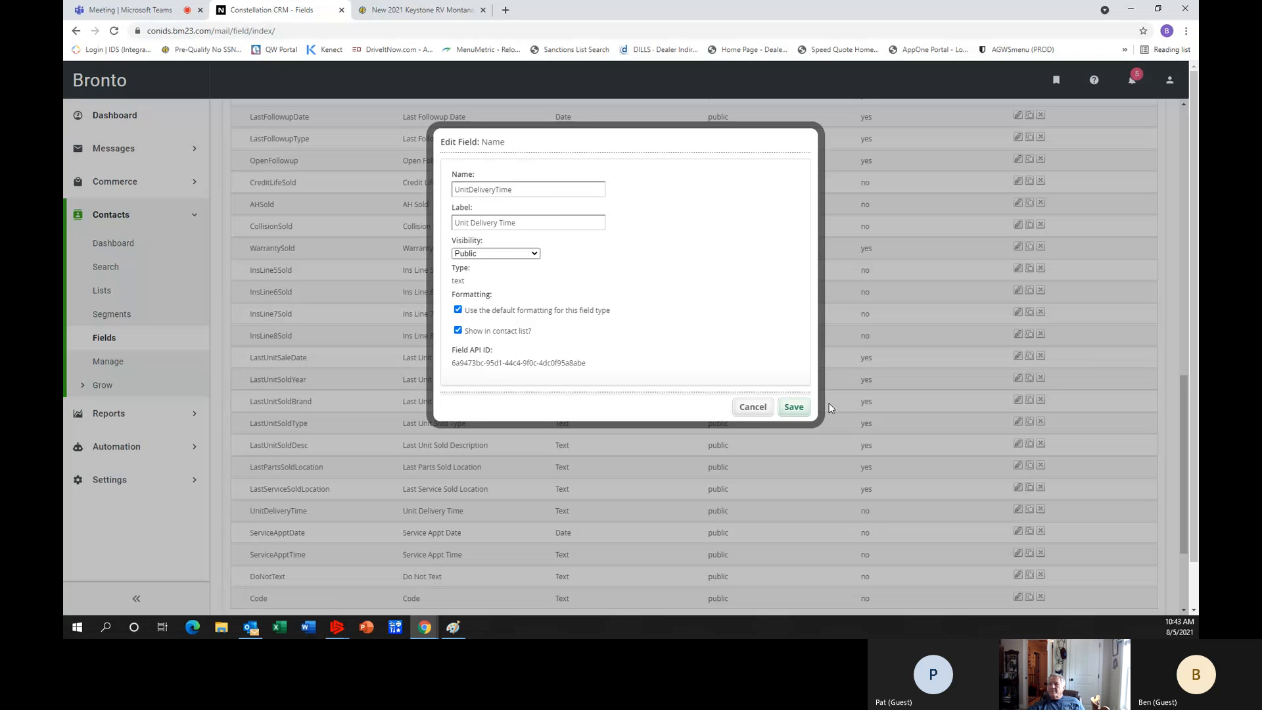
click(794, 407)
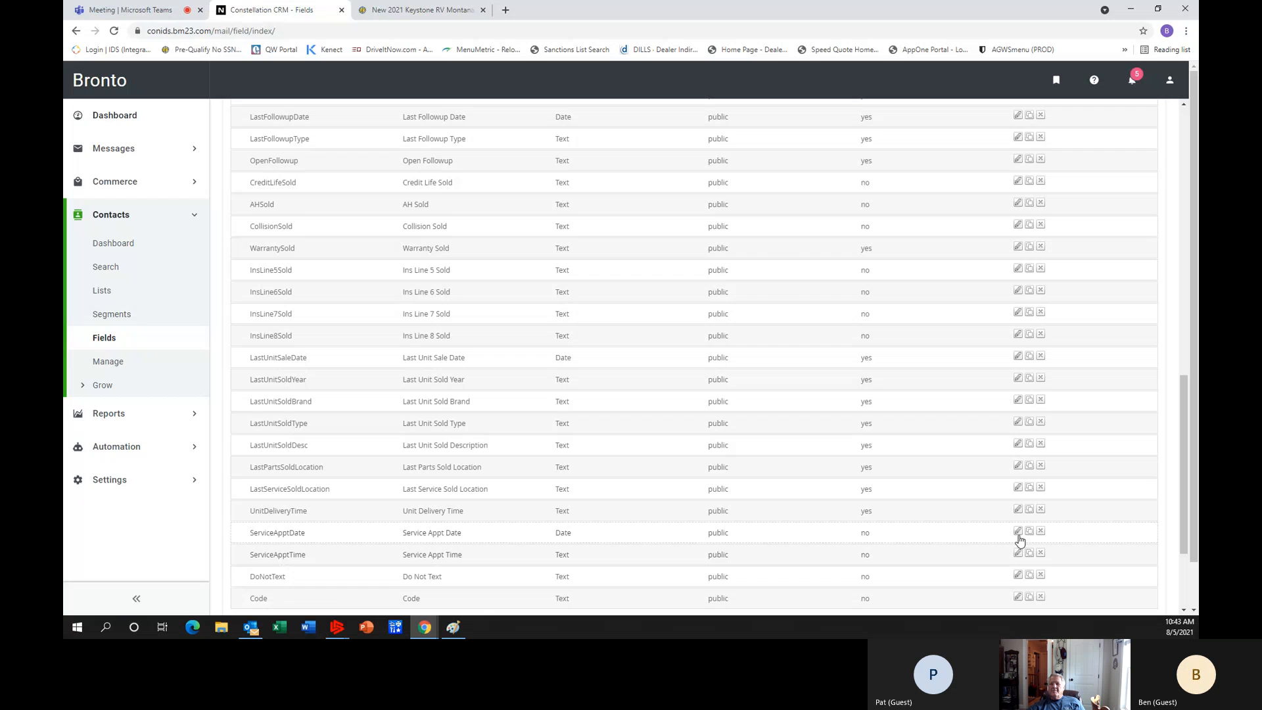
Enable showing the ServiceApptDate and ServiceApptTime fields in the contact list and save both.
click(1019, 532)
click(458, 330)
click(793, 406)
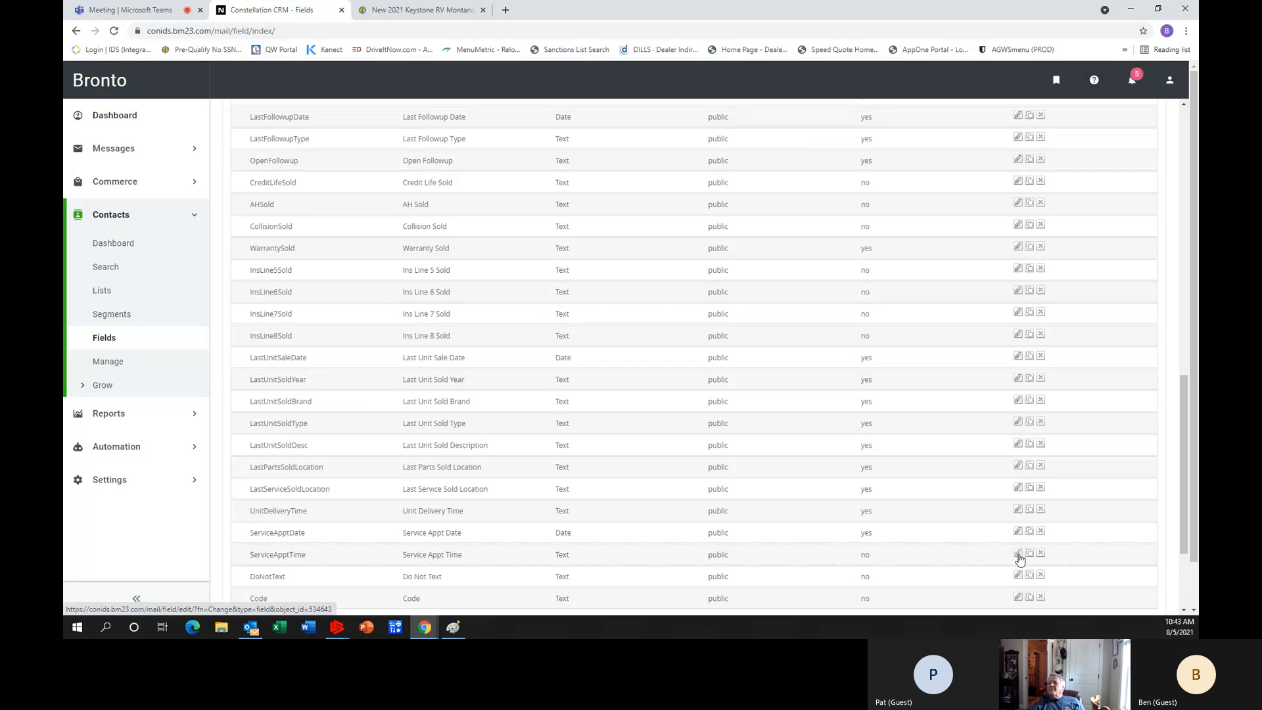
click(1019, 554)
click(458, 330)
click(793, 408)
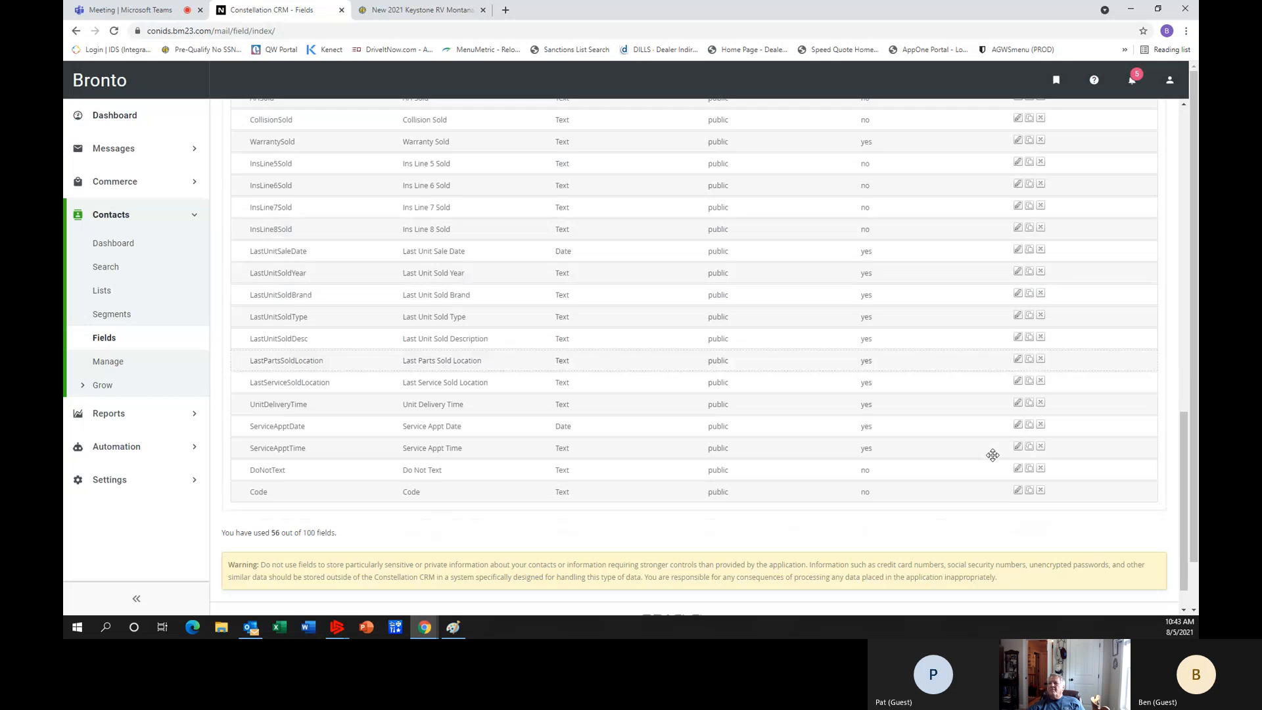
Enable showing the DoNotText and Code fields in the contact list and save both.
click(1018, 458)
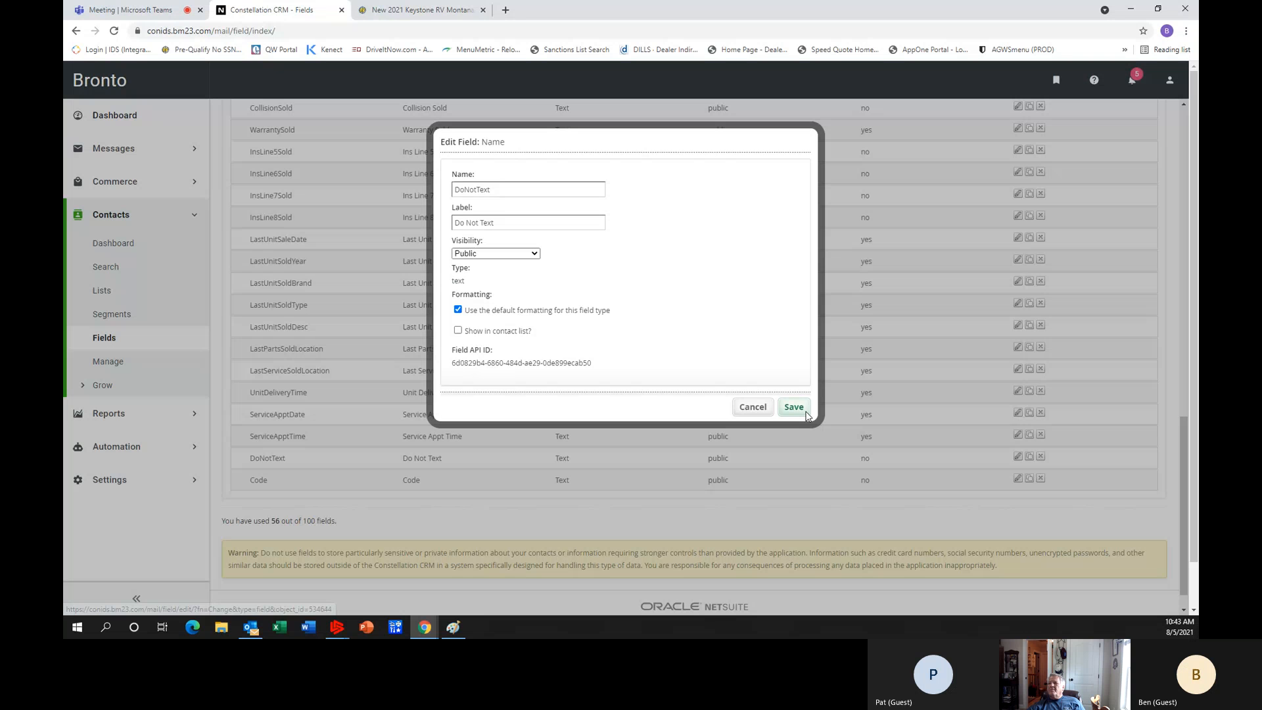
click(458, 331)
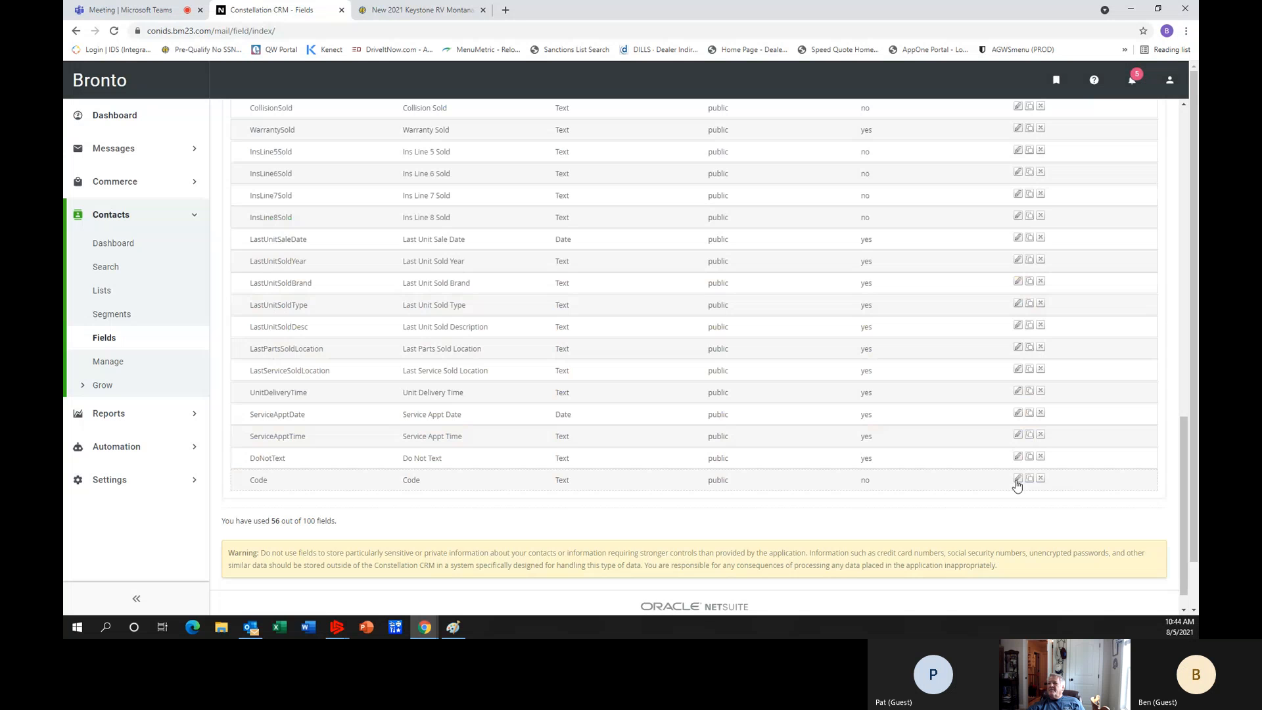
click(1018, 480)
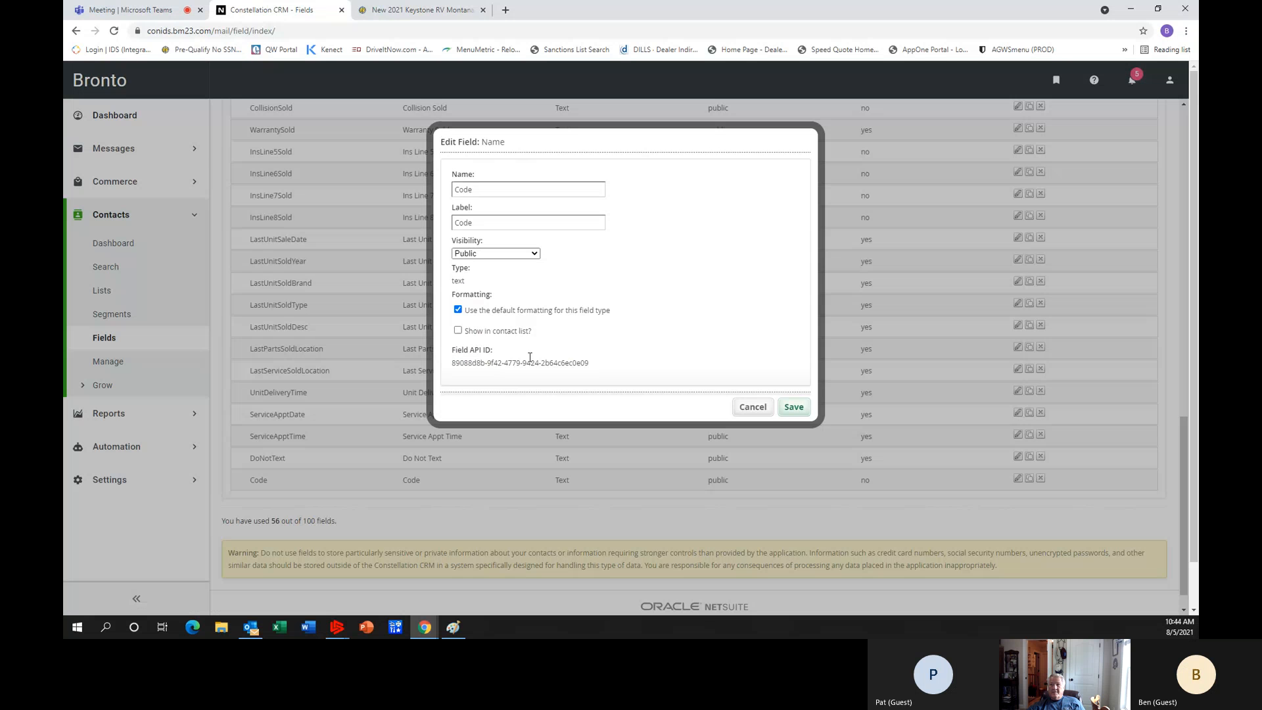
click(458, 331)
click(805, 412)
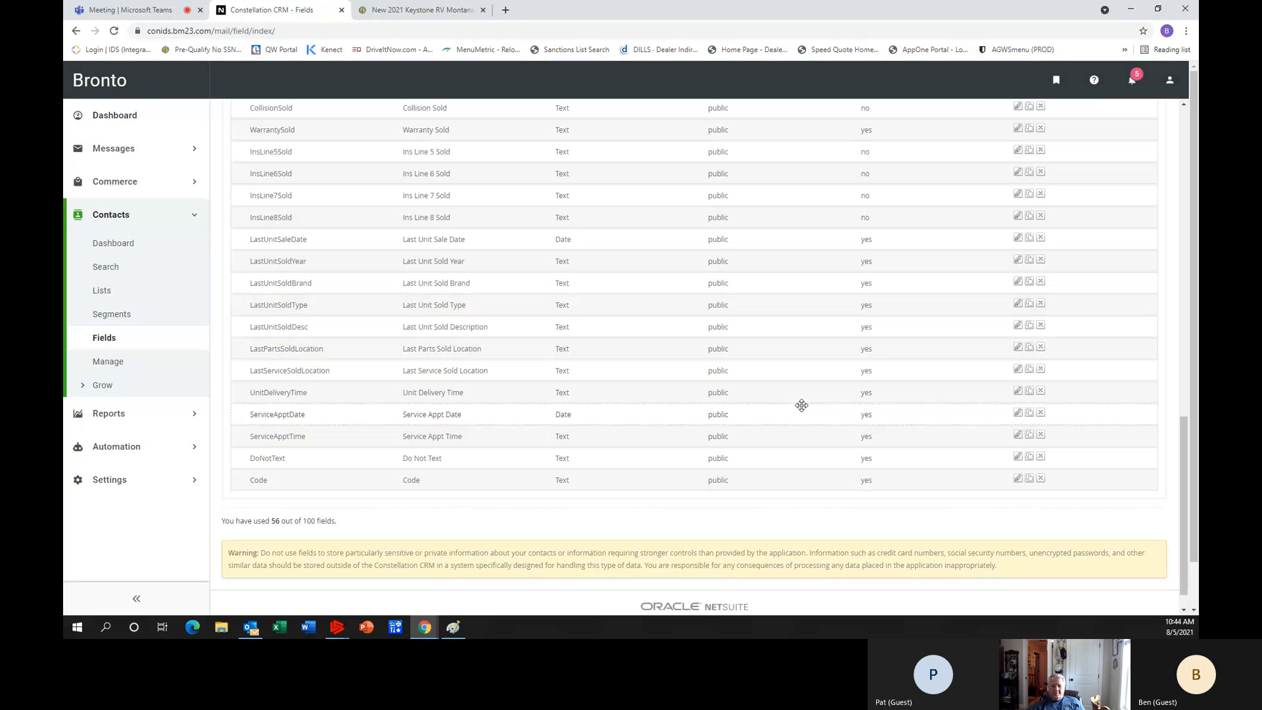
Open the contact list of the "Customers who have had service at one time" segment.
scroll(802, 406, down, 1)
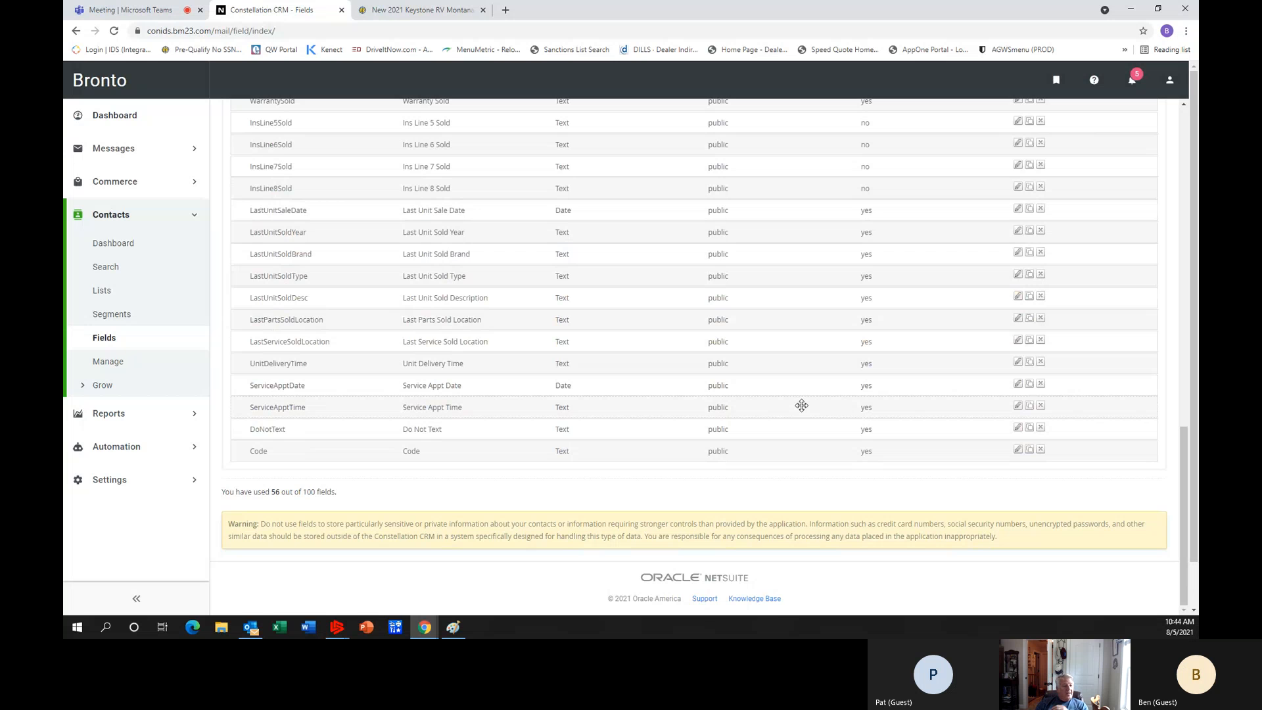
scroll(801, 406, up, 1)
scroll(802, 406, up, 2)
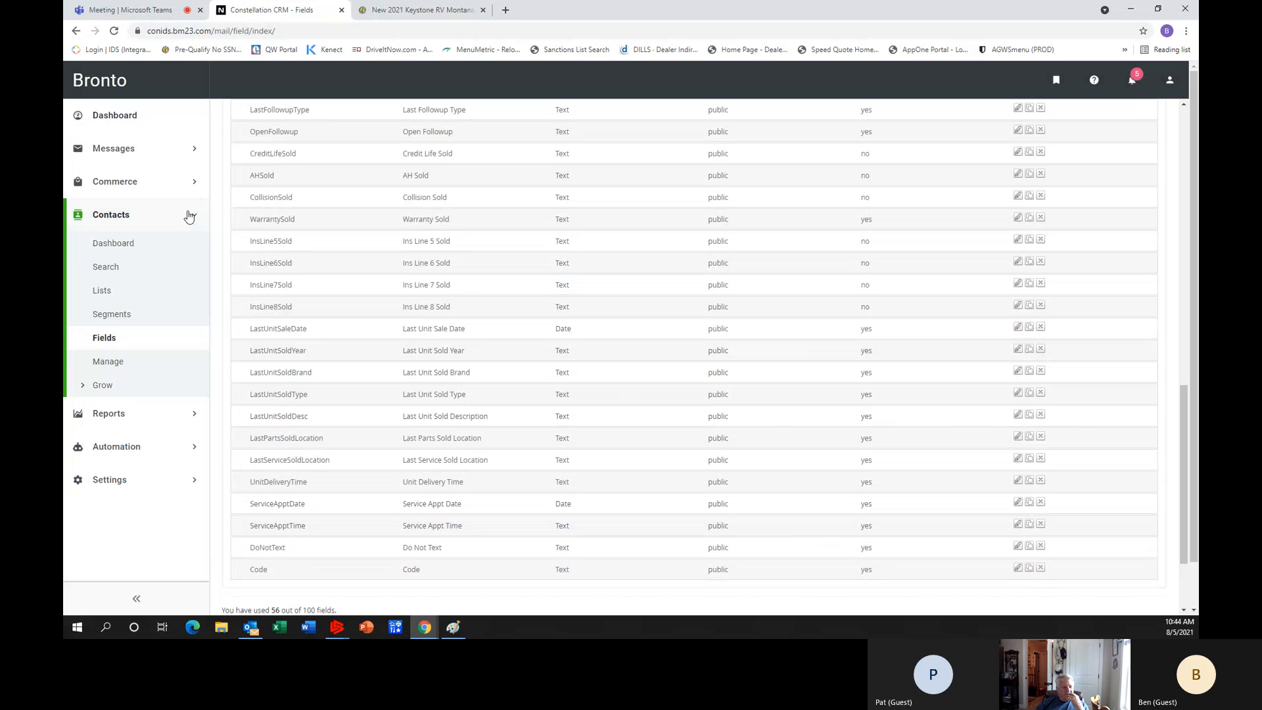
click(125, 310)
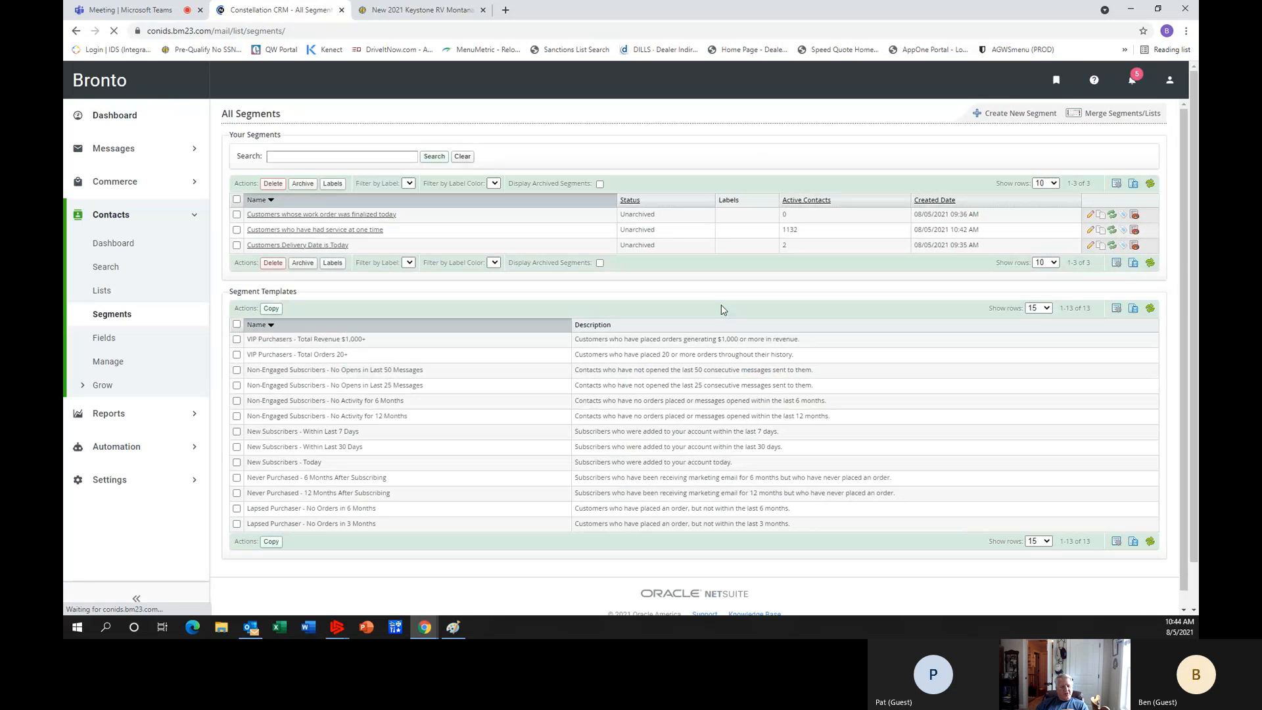
click(270, 233)
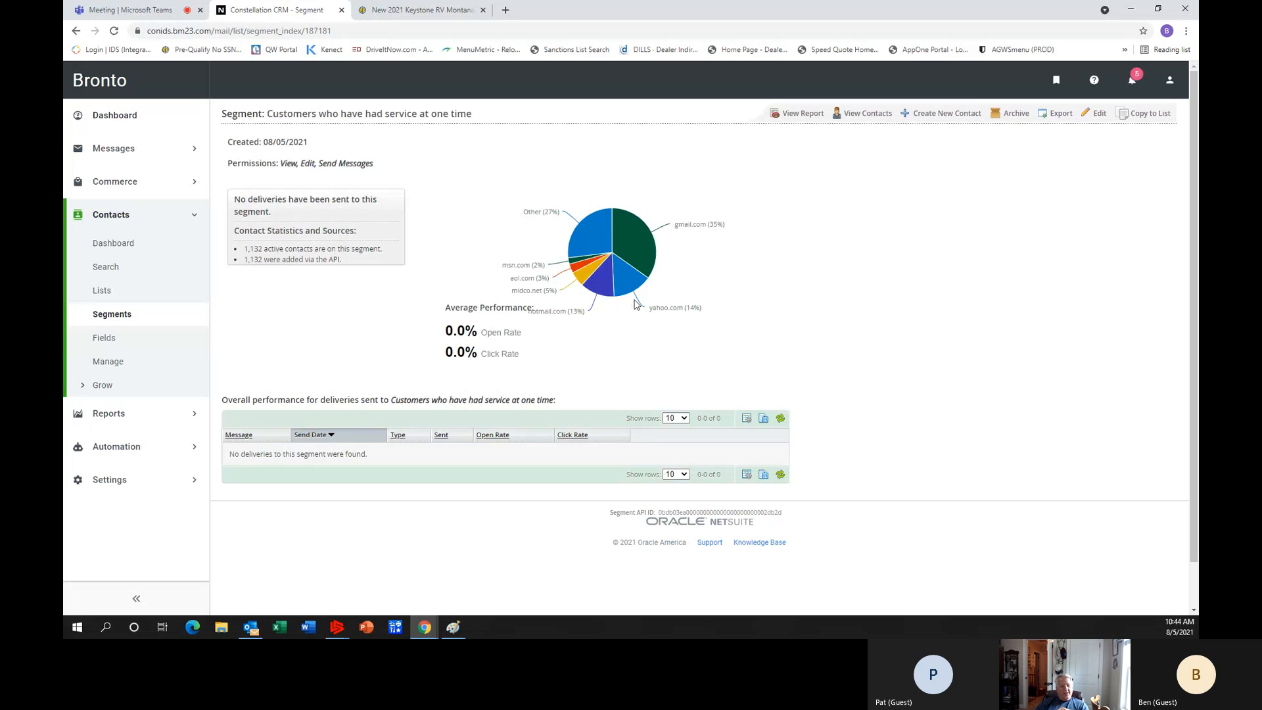
click(862, 116)
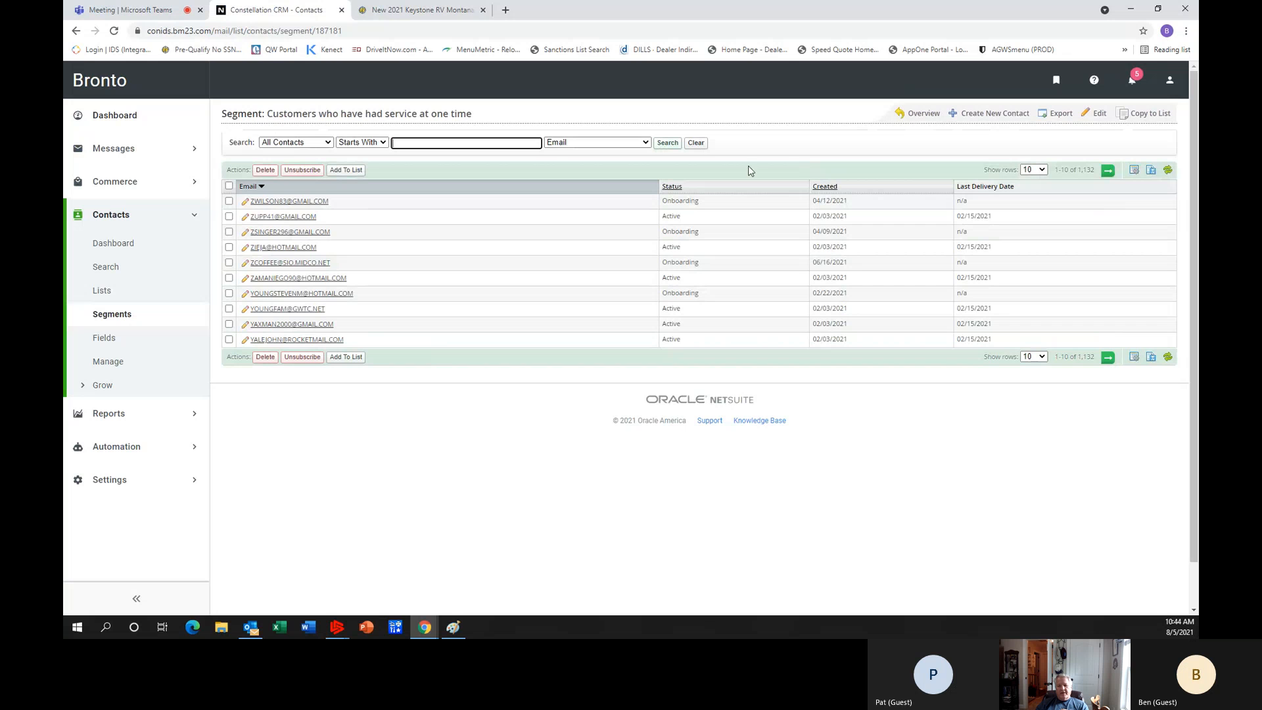
Choose First Name, Last Name, City, Home Phone, Cell Phone, Greeting and Zip as visible columns for the segment's contact table.
click(1134, 171)
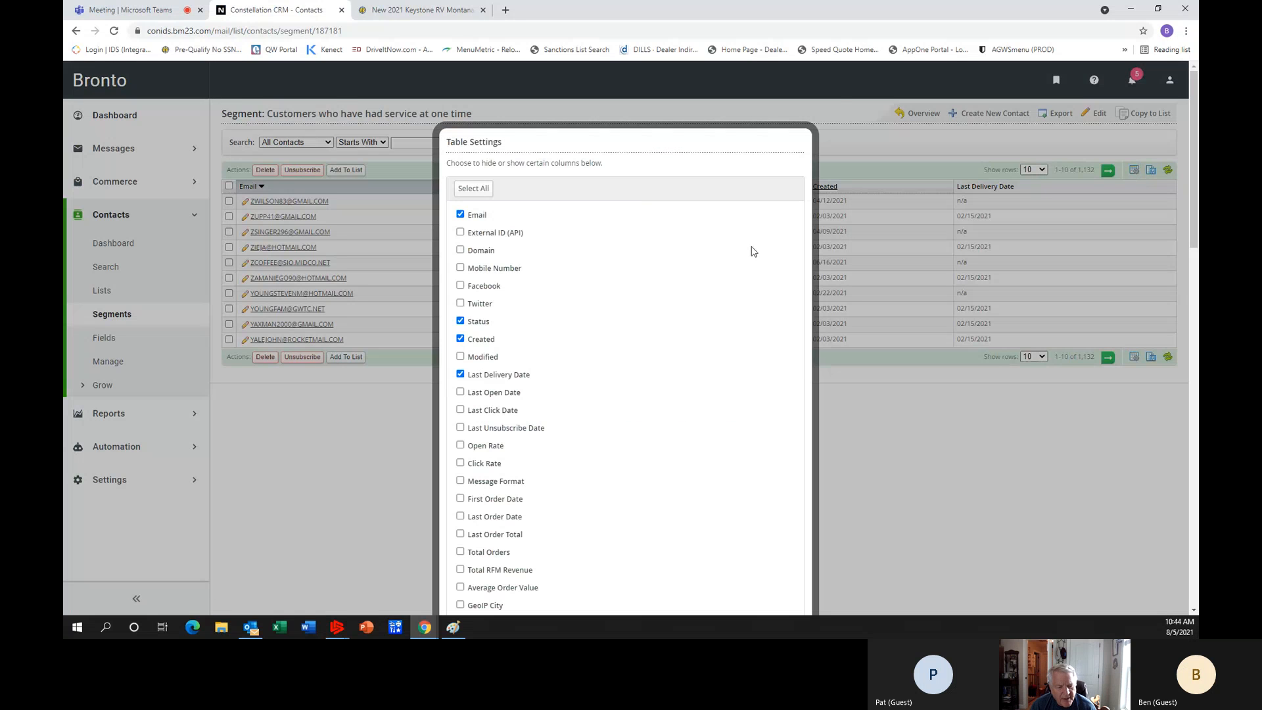
scroll(662, 275, down, 3)
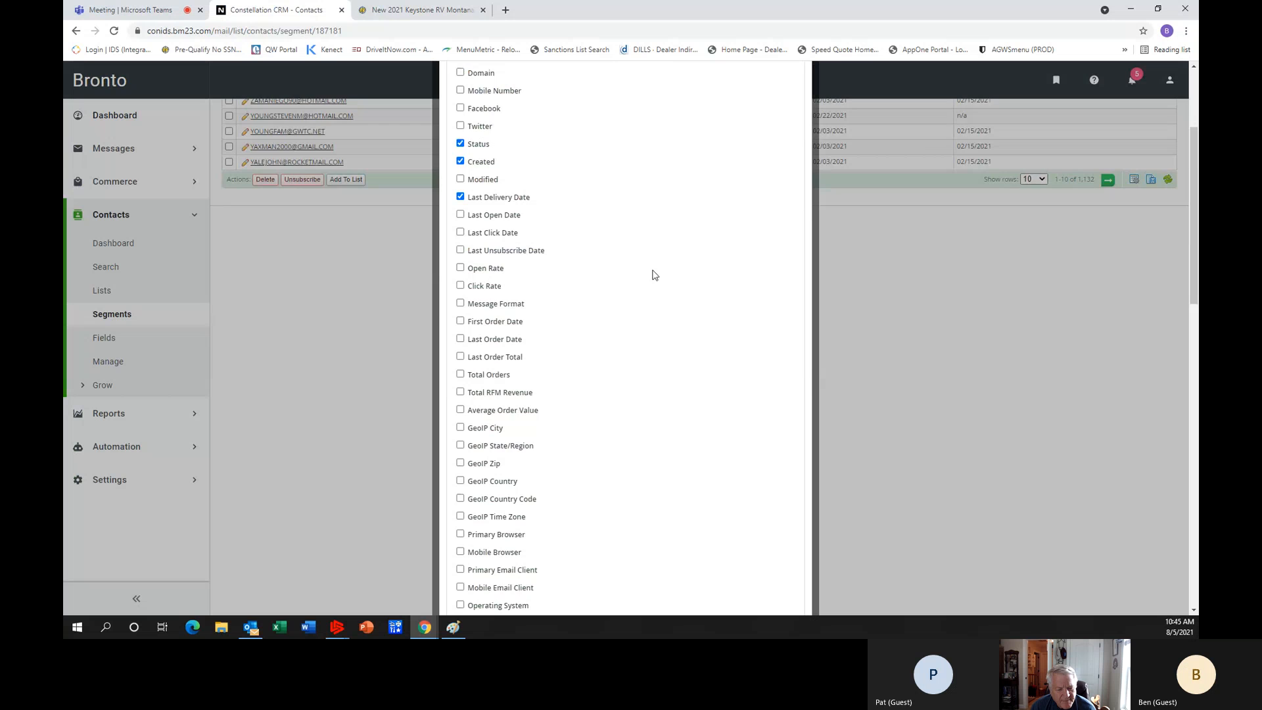
scroll(655, 275, down, 2)
scroll(655, 275, down, 5)
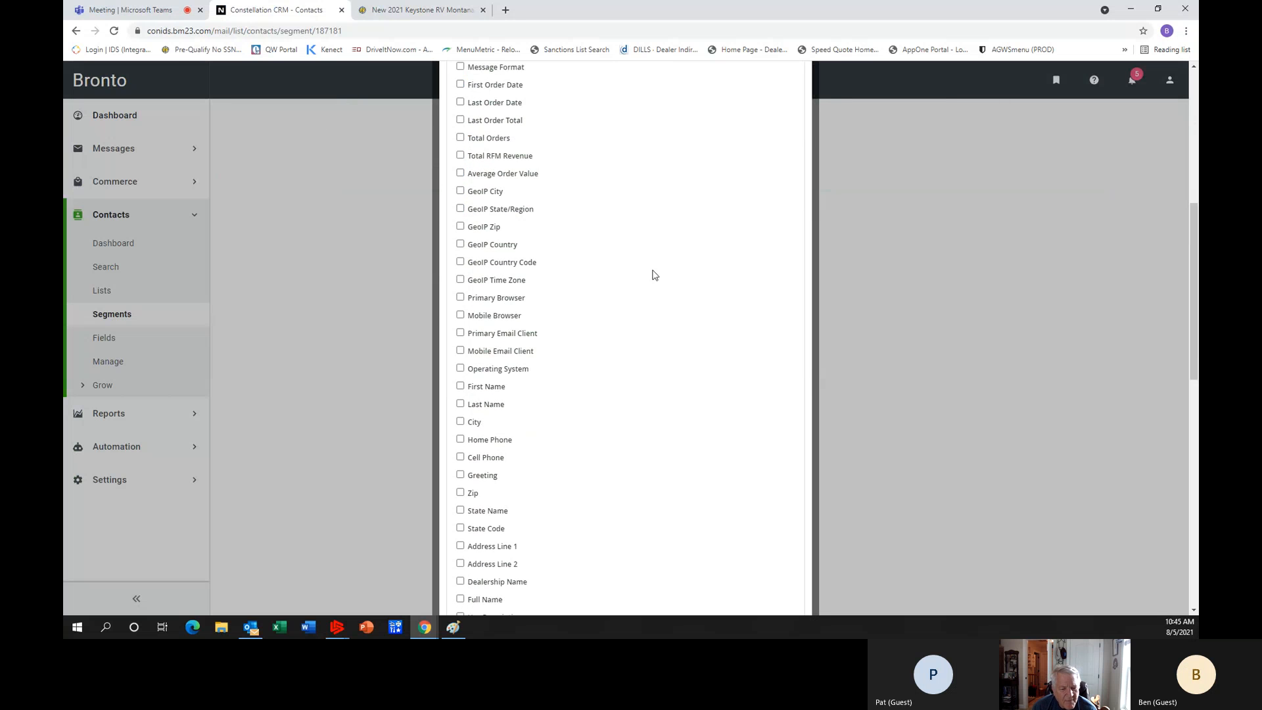
scroll(654, 274, down, 4)
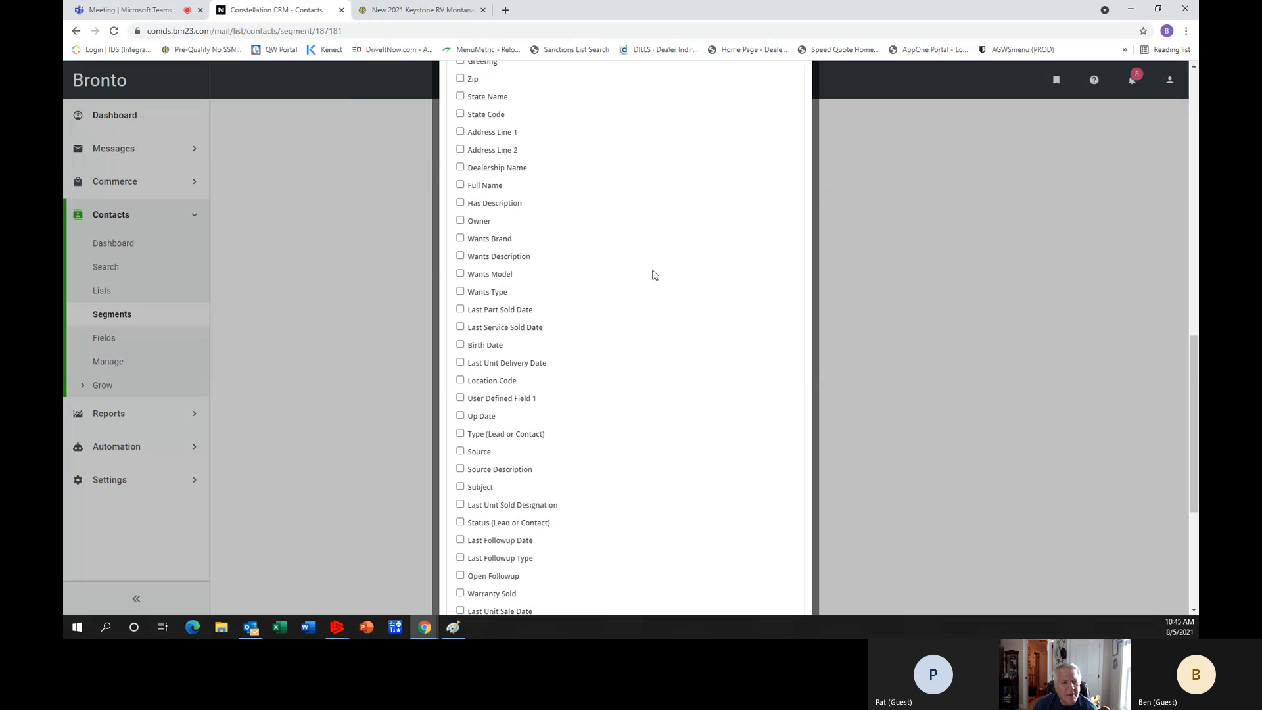
scroll(655, 275, up, 3)
scroll(654, 275, up, 1)
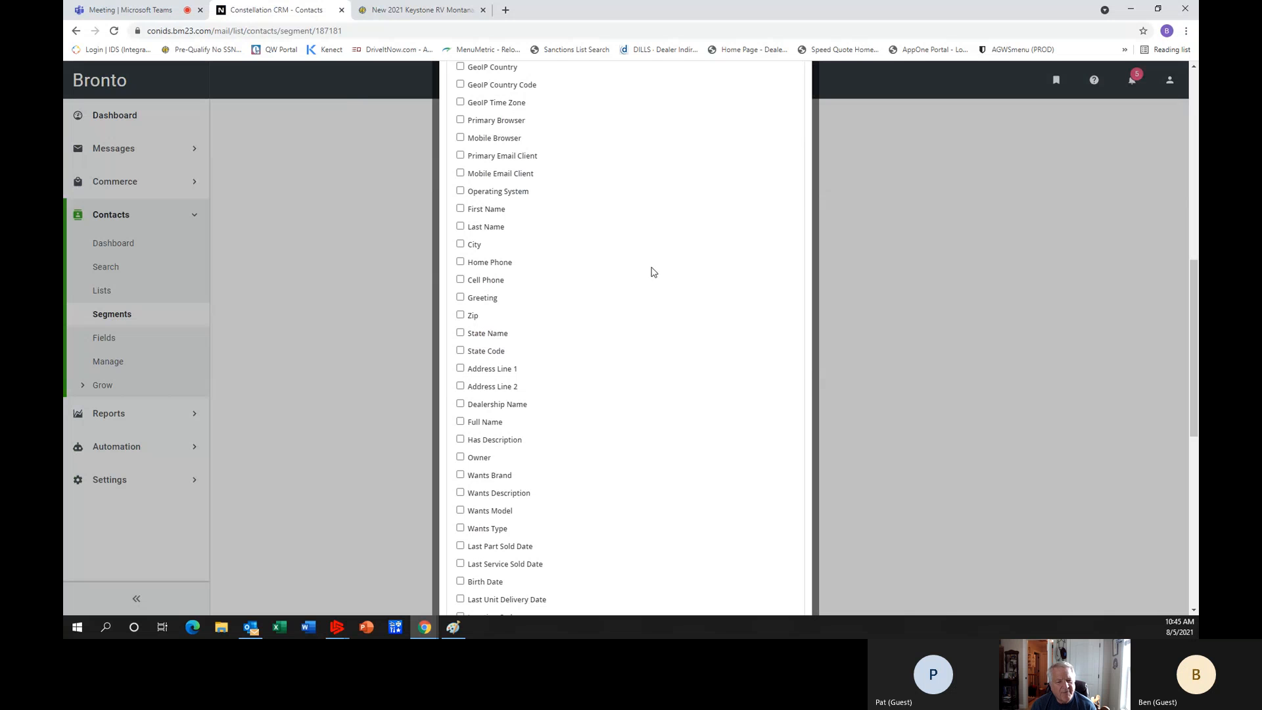
click(460, 208)
click(460, 226)
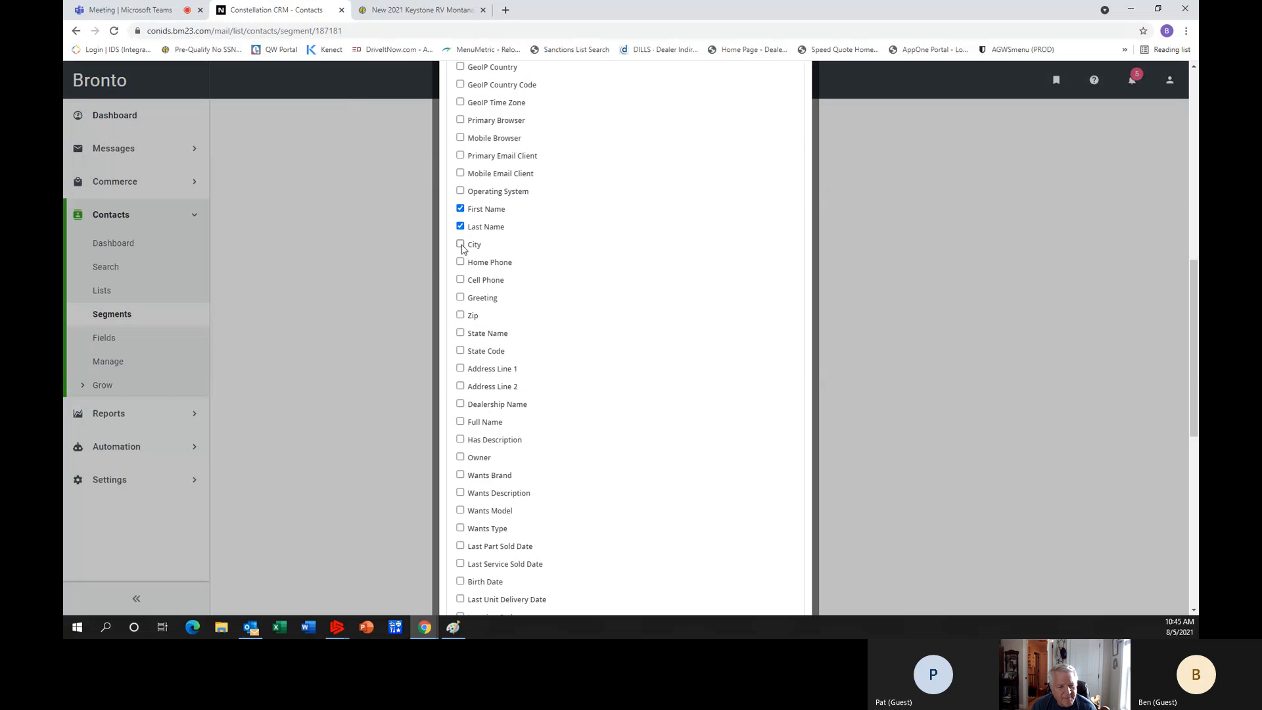
click(460, 244)
click(460, 261)
click(461, 280)
click(460, 297)
scroll(461, 303, up, 1)
click(461, 351)
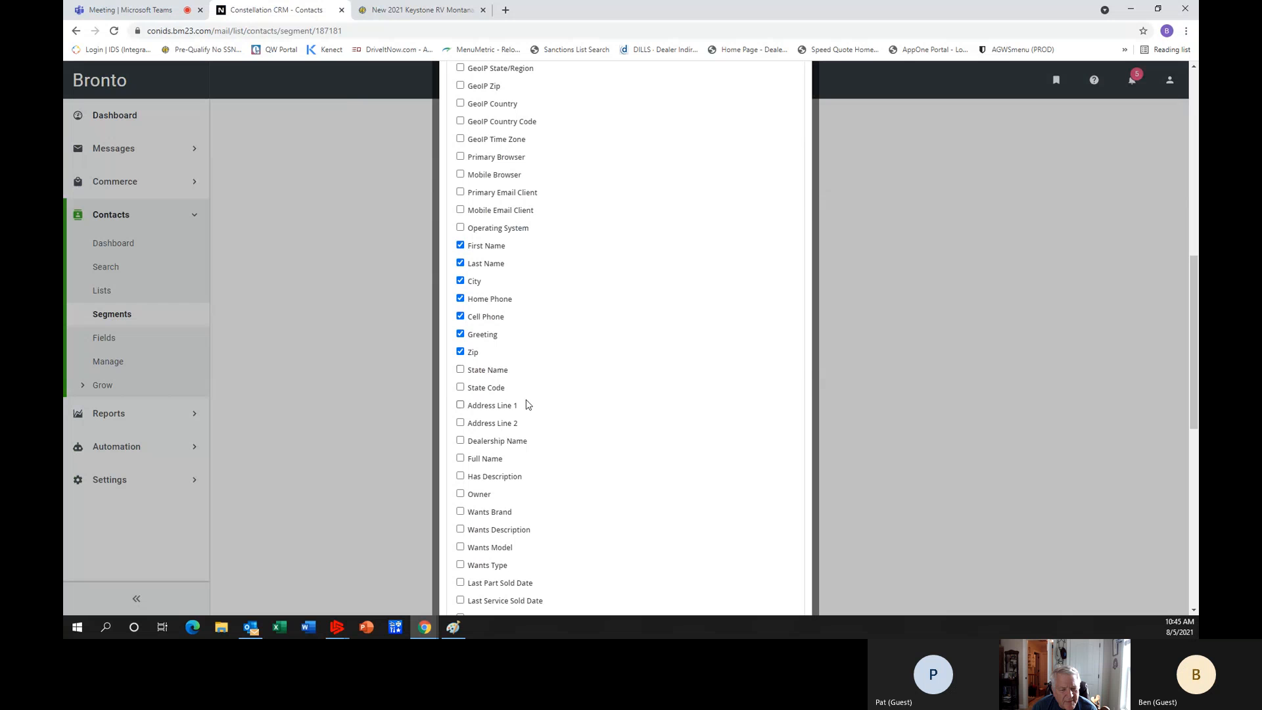
Add the State Name, State Code, Address Line 1, Address Line 2, Dealership Name and Full Name columns to the visible ones.
click(461, 371)
click(461, 388)
click(461, 406)
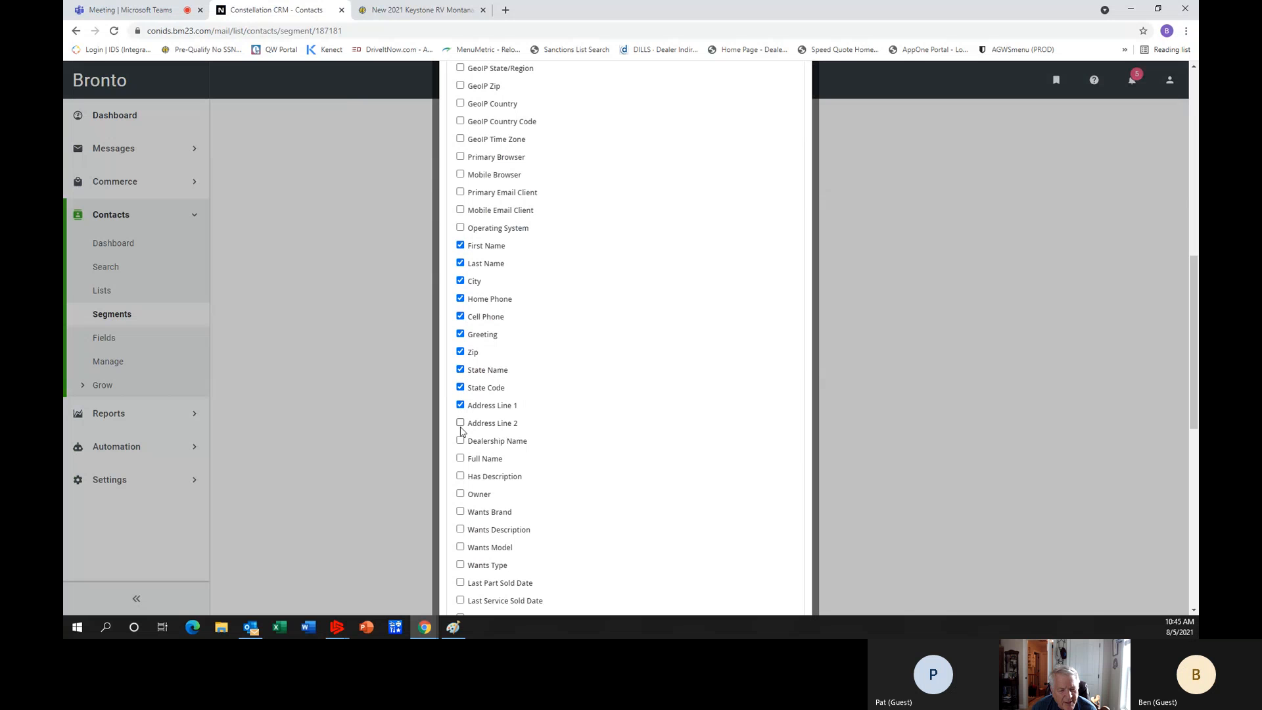
click(461, 424)
click(460, 442)
click(461, 459)
Add the Has Description, Owner, Wants Brand, Wants Description, Wants Model and Wants Type columns to the visible ones.
click(461, 476)
click(461, 494)
click(461, 513)
click(460, 530)
click(461, 548)
click(463, 566)
Make Last Part Sold Date, Last Service Sold Date, Birth Date, Last Unit Delivery Date, Location Code and User Defined Field 1 visible columns.
scroll(533, 530, down, 3)
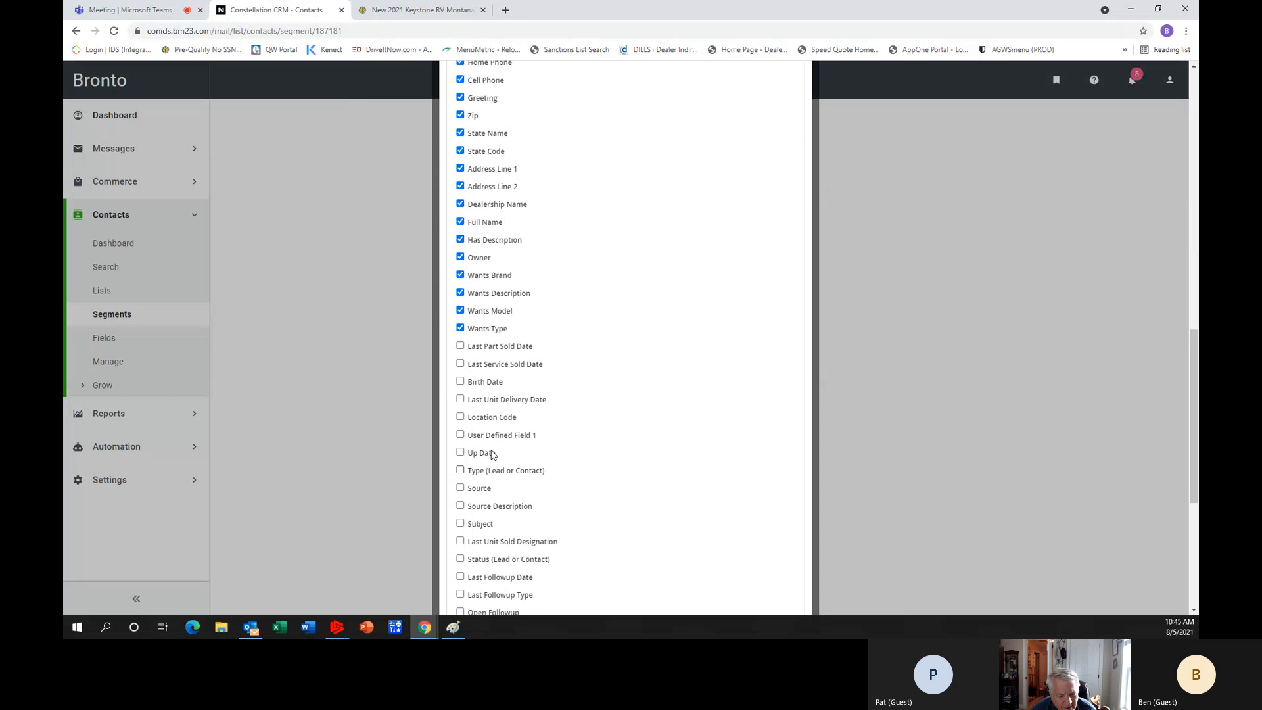
click(461, 347)
click(461, 364)
click(461, 382)
click(461, 400)
click(461, 417)
click(461, 436)
Include the Type (Lead or Contact) and Source columns, leaving the Up Date column deselected.
click(460, 453)
click(460, 471)
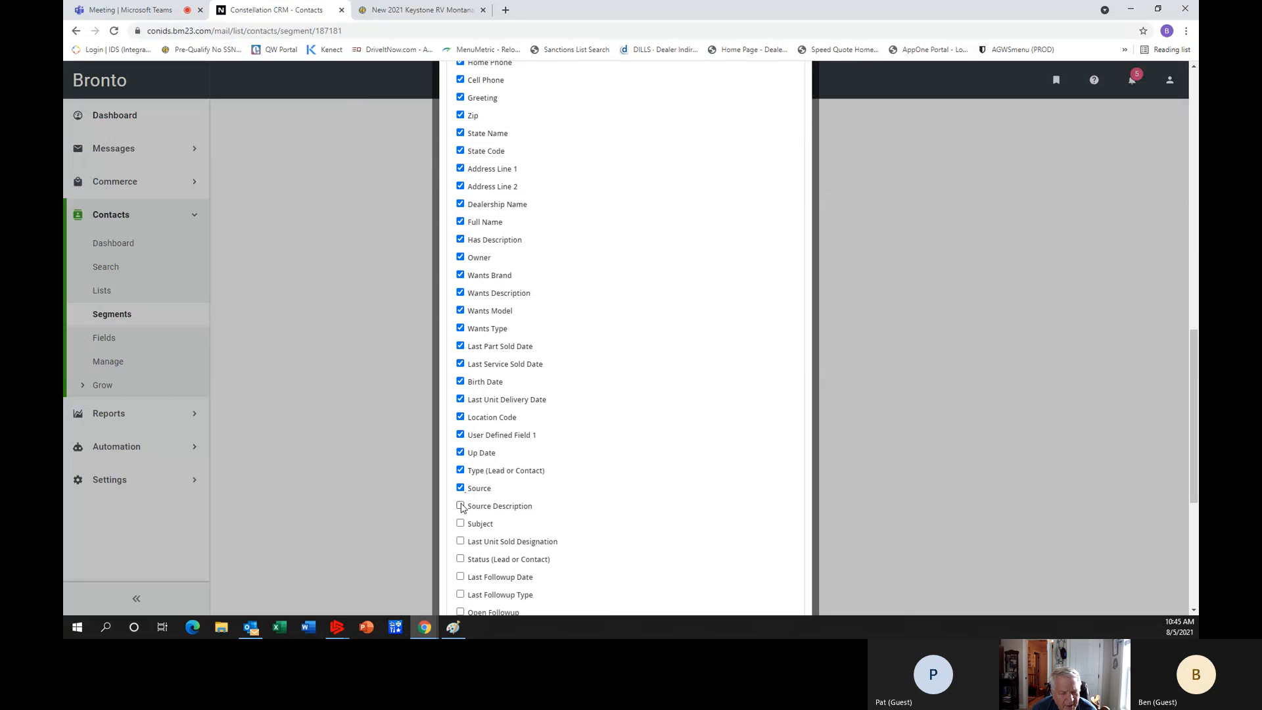
click(460, 488)
click(461, 453)
Include the Source Description, Subject, Last Unit Sold Designation, Status (Lead or Contact), Last Followup Date and Last Followup Type columns.
scroll(583, 473, down, 3)
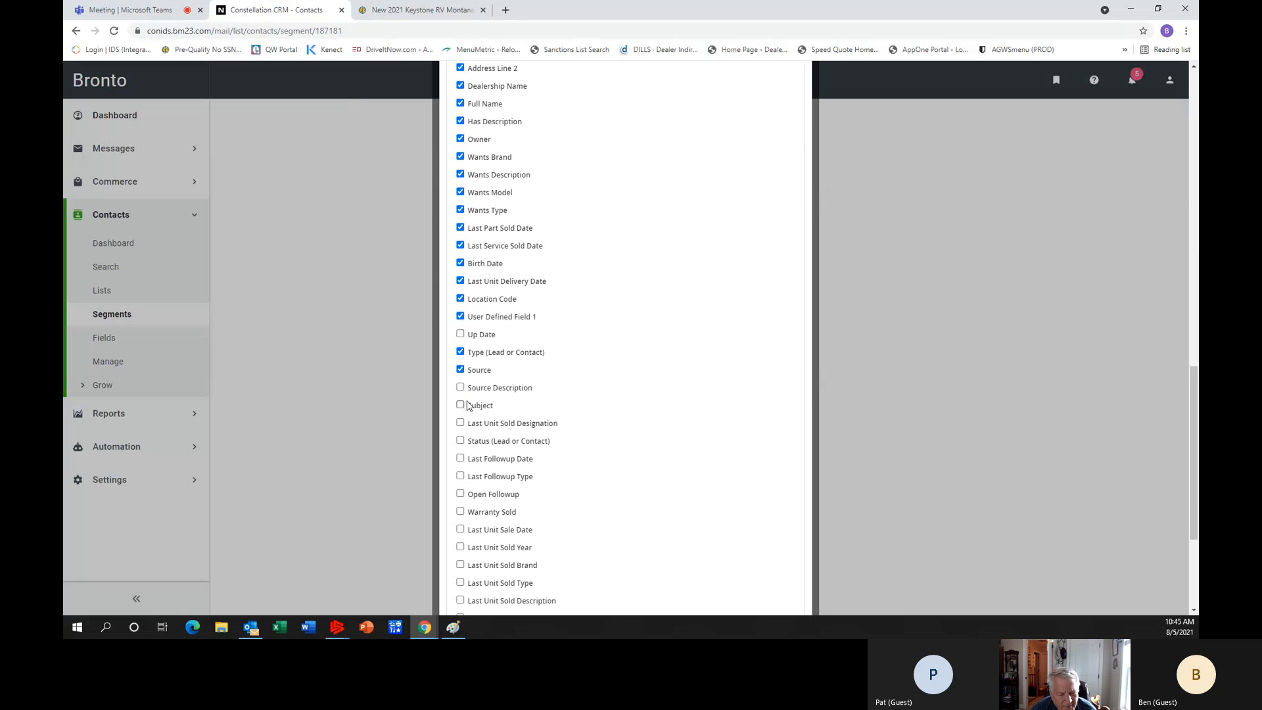
click(461, 387)
click(460, 405)
click(460, 422)
click(461, 441)
click(460, 458)
click(460, 477)
Include the Open Followup, Warranty Sold, Last Unit Sale Date, Last Unit Sold Year and Last Unit Sold Brand columns.
scroll(564, 460, down, 3)
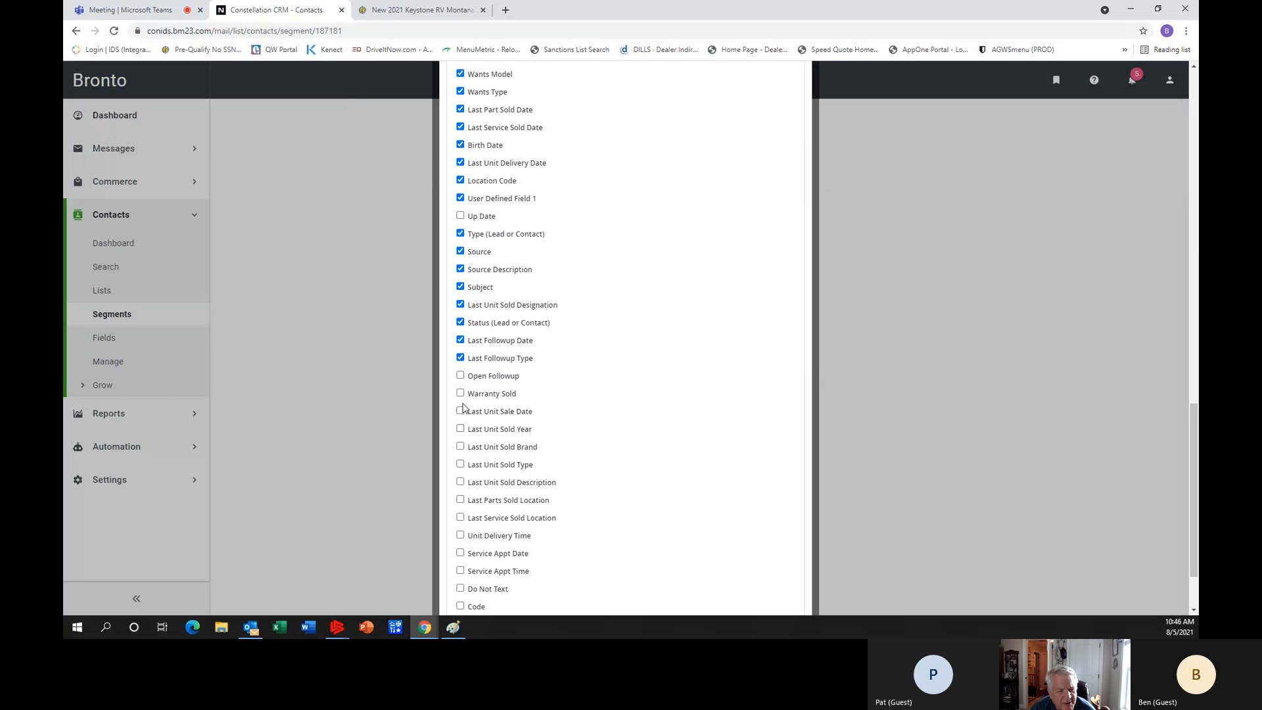
click(461, 376)
click(460, 393)
click(460, 411)
click(461, 428)
click(460, 449)
Deselect the Last Followup Date, Last Followup Type and Open Followup columns.
click(460, 340)
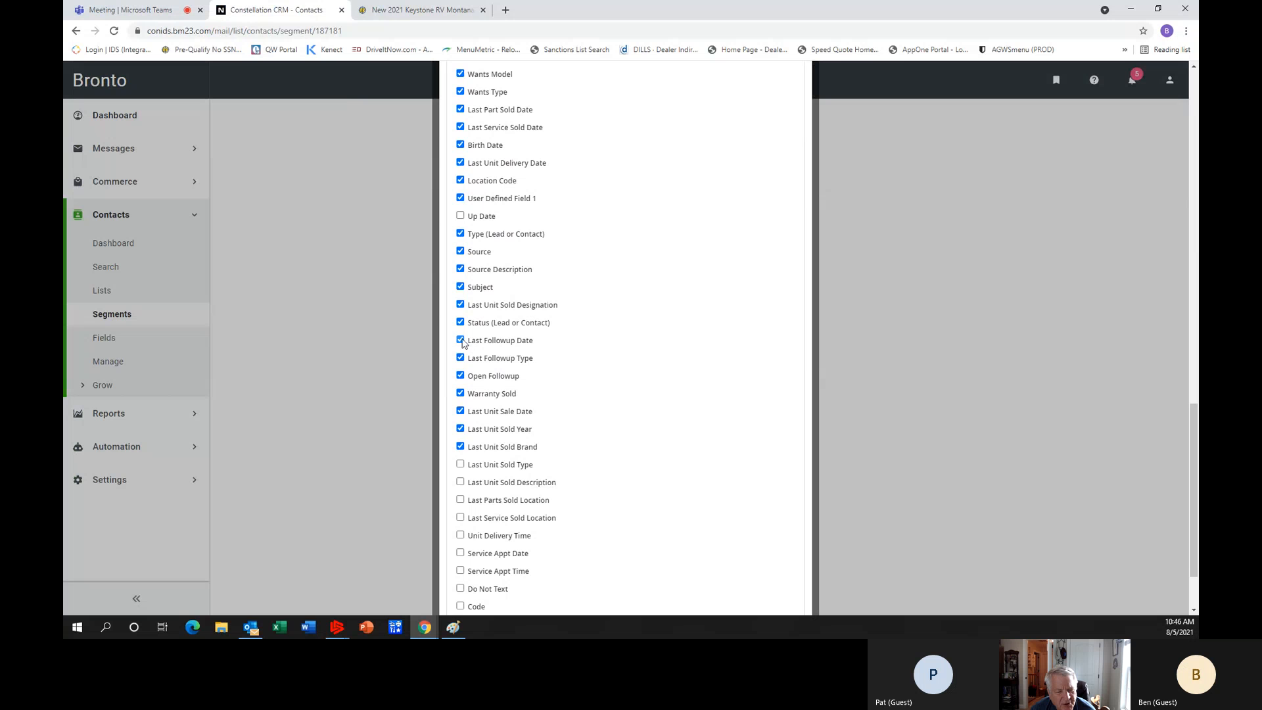
click(460, 358)
click(460, 376)
Include the Last Unit Sold Type, Last Unit Sold Description, Last Parts Sold Location and Last Service Sold Location columns.
scroll(578, 378, down, 1)
scroll(582, 380, down, 1)
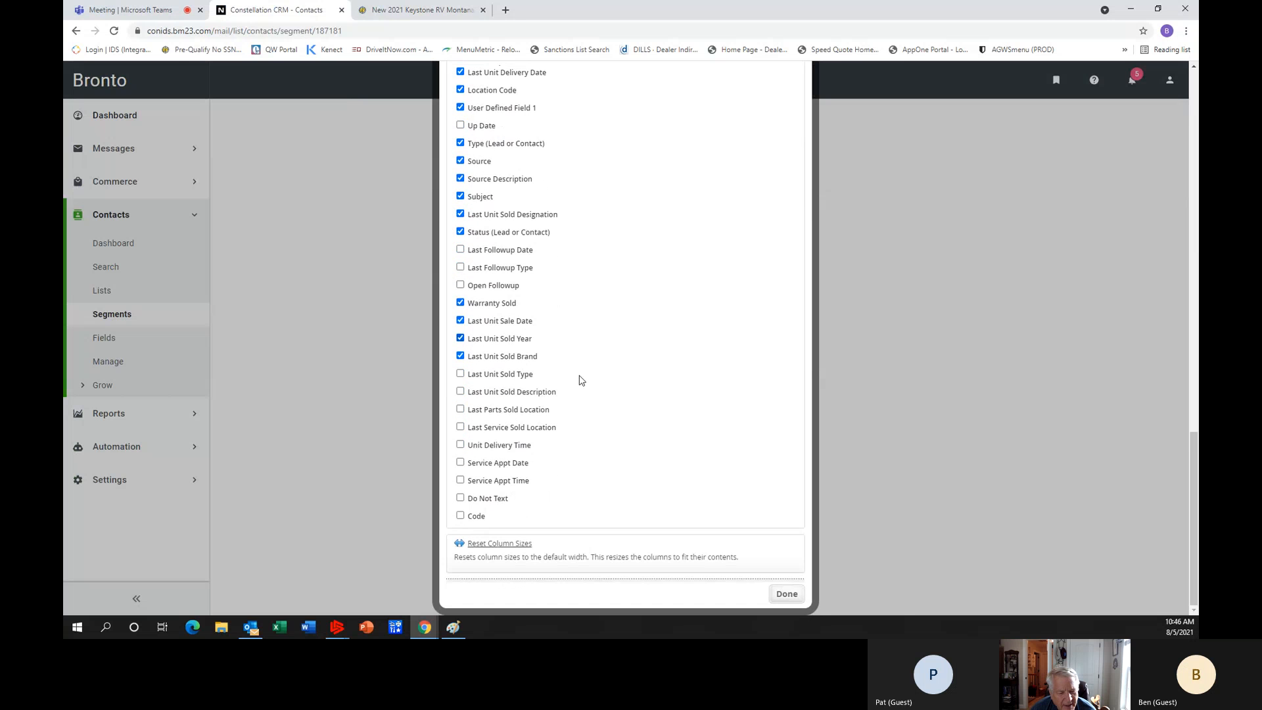
click(461, 374)
click(460, 391)
click(460, 409)
click(460, 426)
Include Unit Delivery Time, Service Appt Date and Service Appt Time, leave Do Not Text deselected, and apply the column settings.
click(461, 444)
click(460, 462)
click(461, 480)
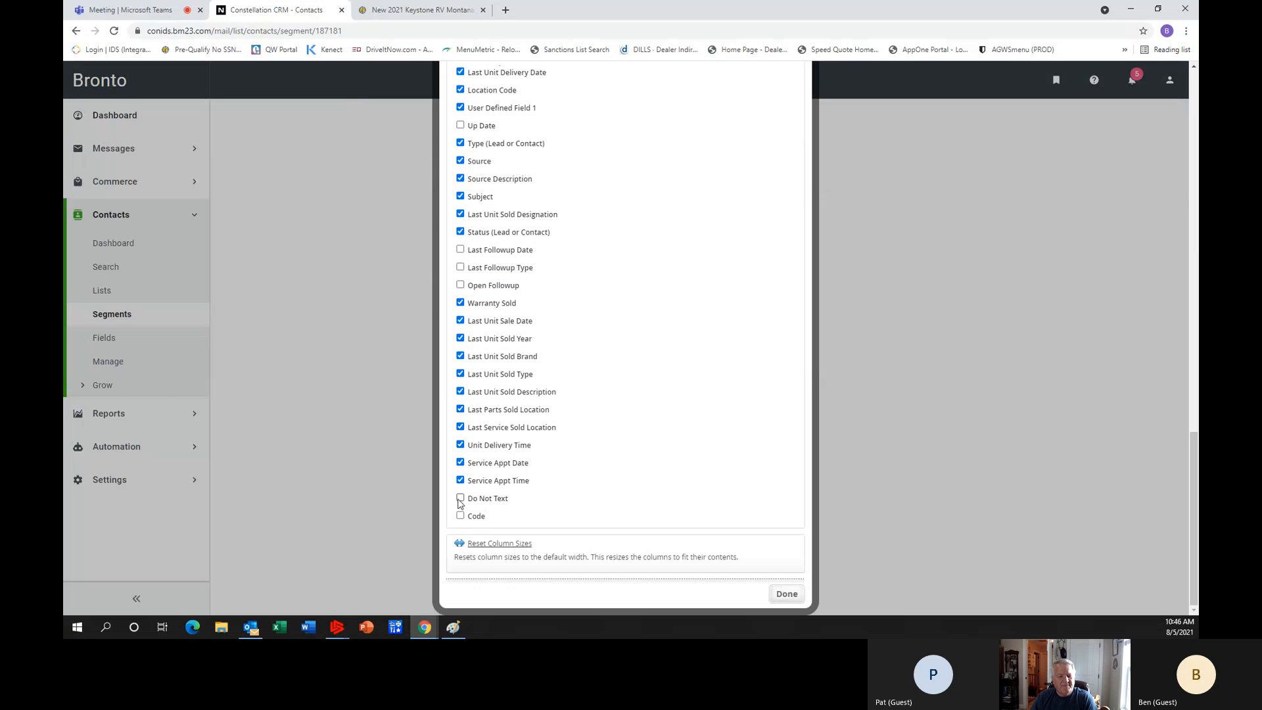
click(460, 498)
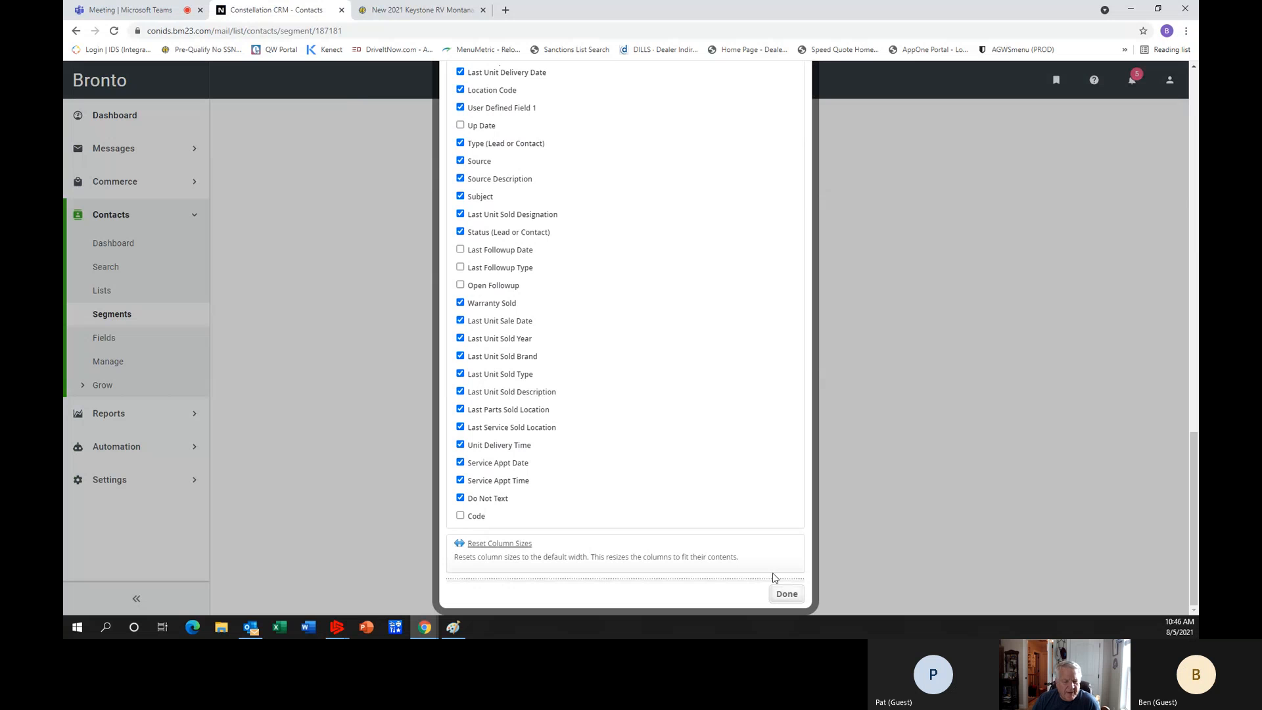
click(460, 498)
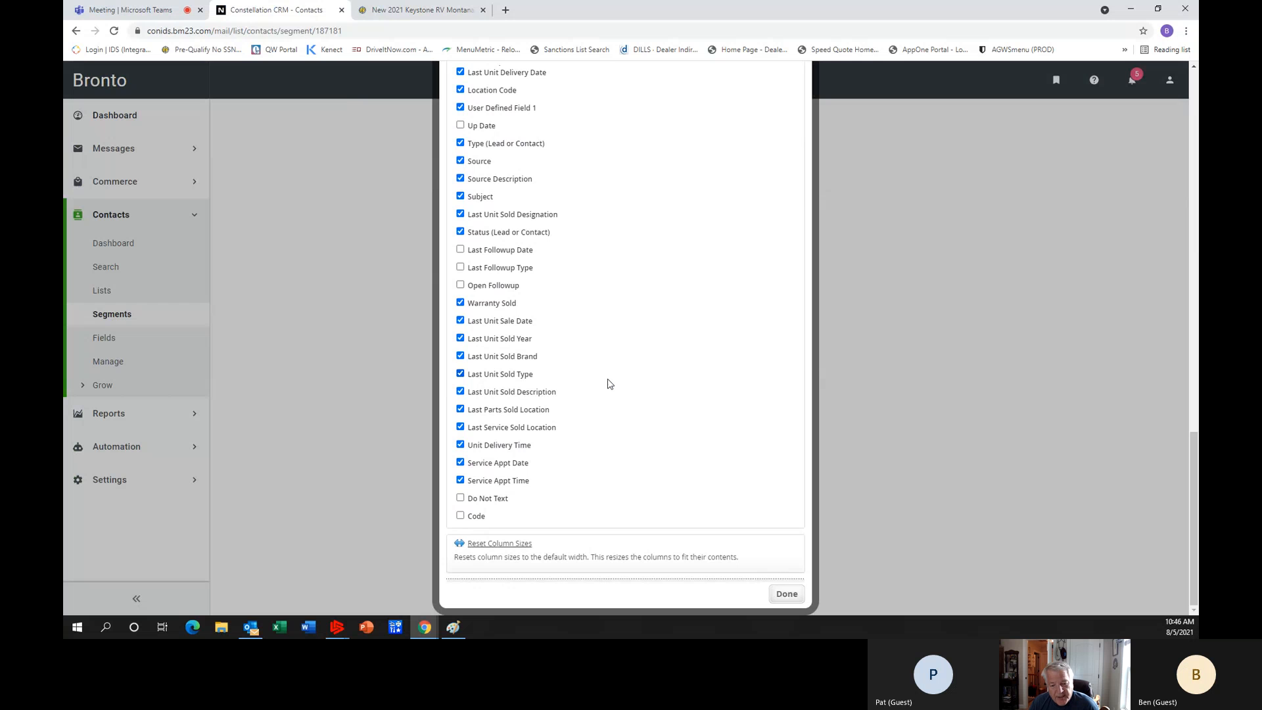
click(787, 593)
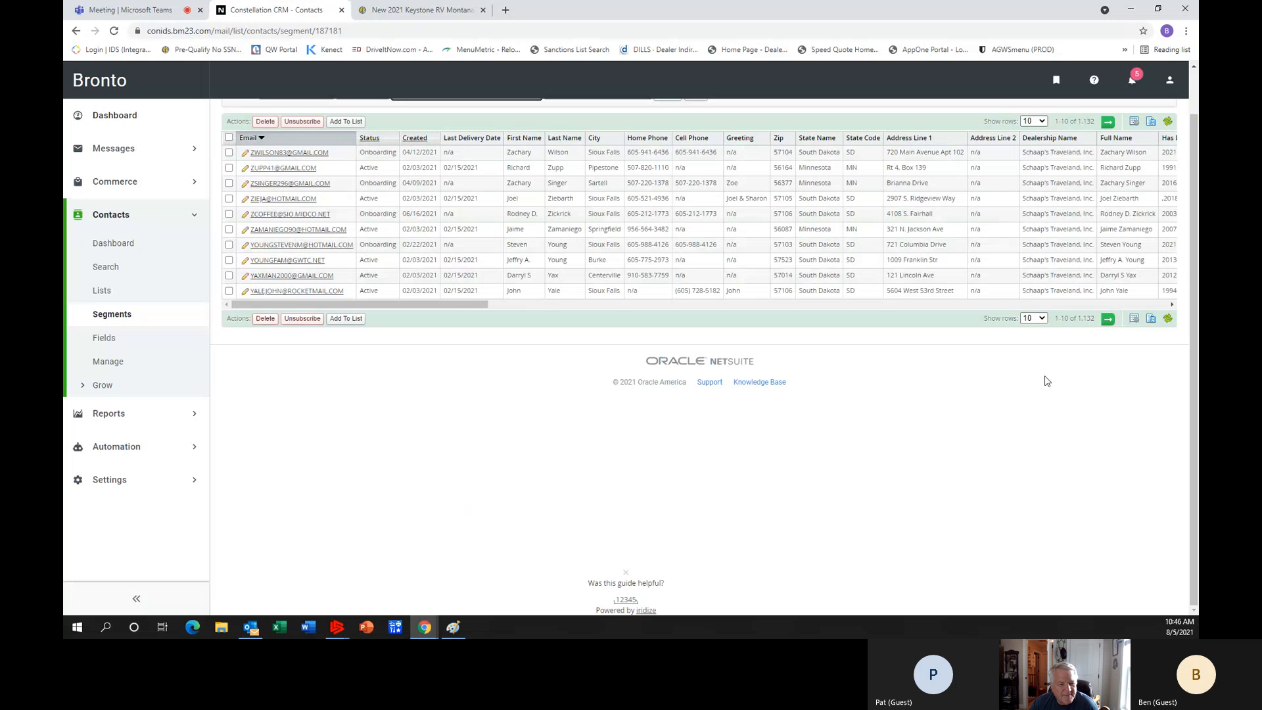
Review the customized columns across the full width of the segment's contact table.
drag(463, 305, 778, 315)
drag(813, 316, 859, 321)
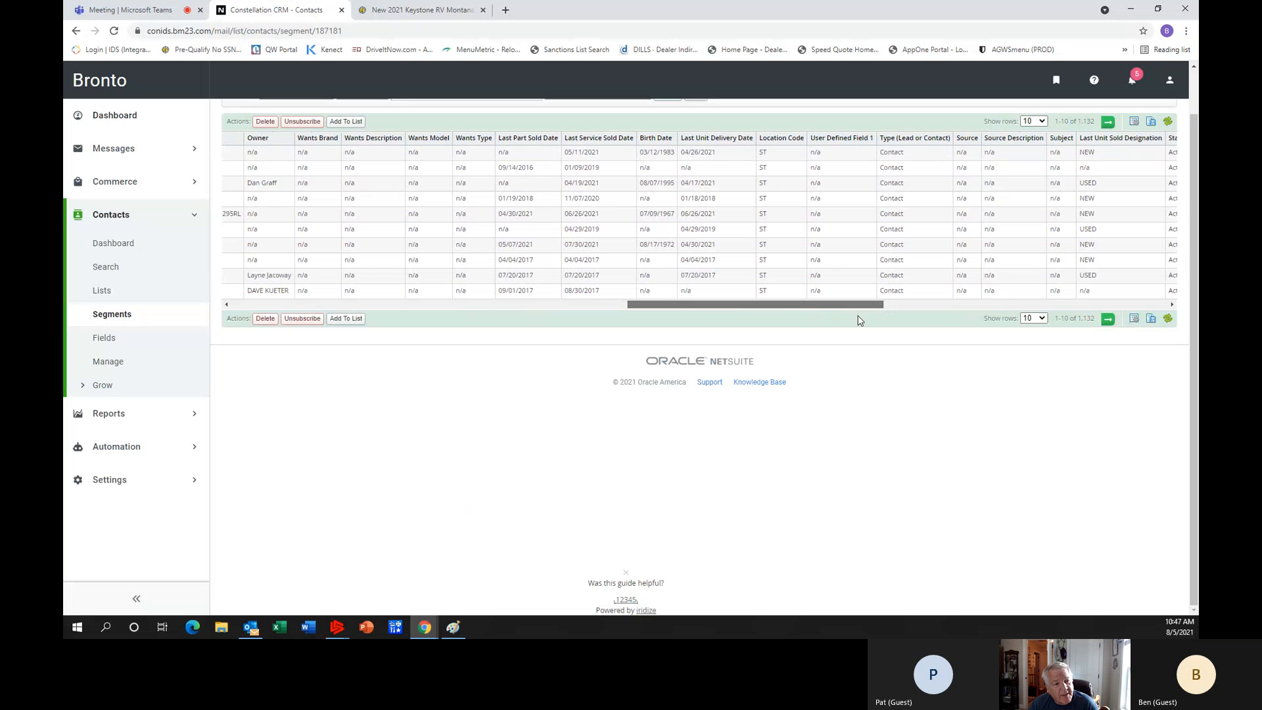
drag(859, 320, 398, 313)
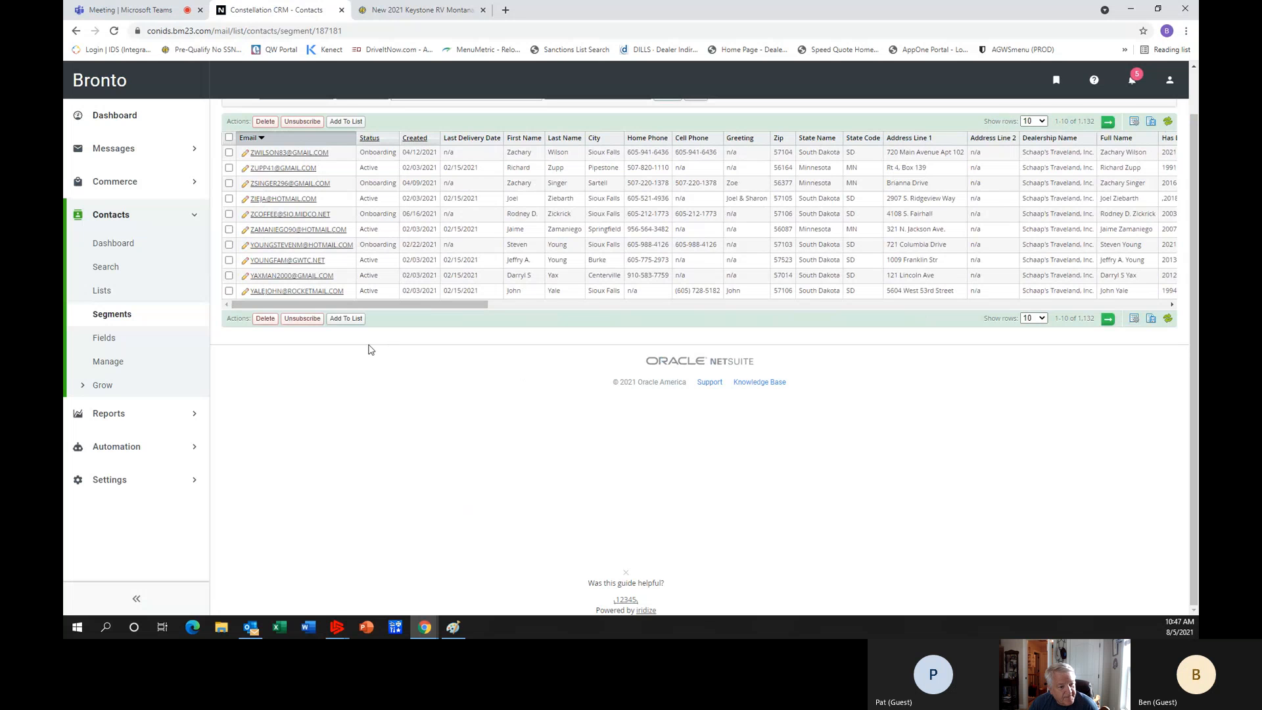
Create a new contact segment titled "Cust who did not buy service agreement at time of sale".
click(113, 316)
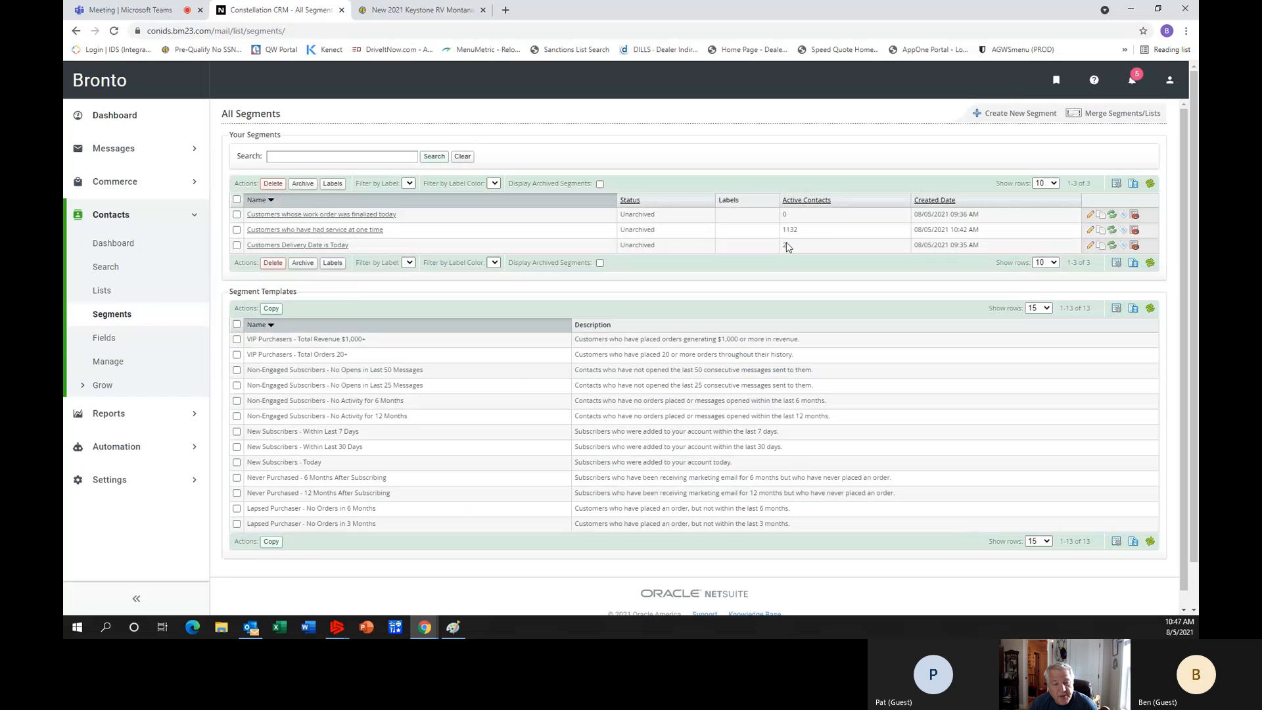
click(1014, 115)
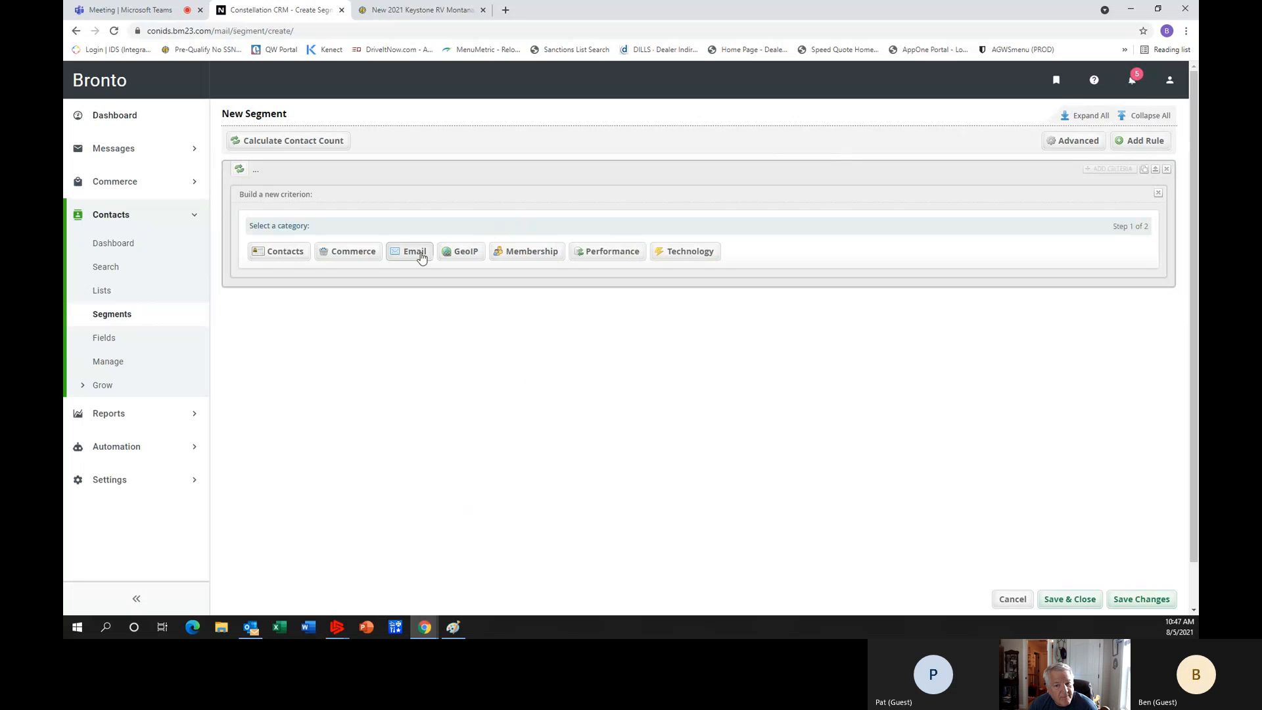
mouse_move(260, 175)
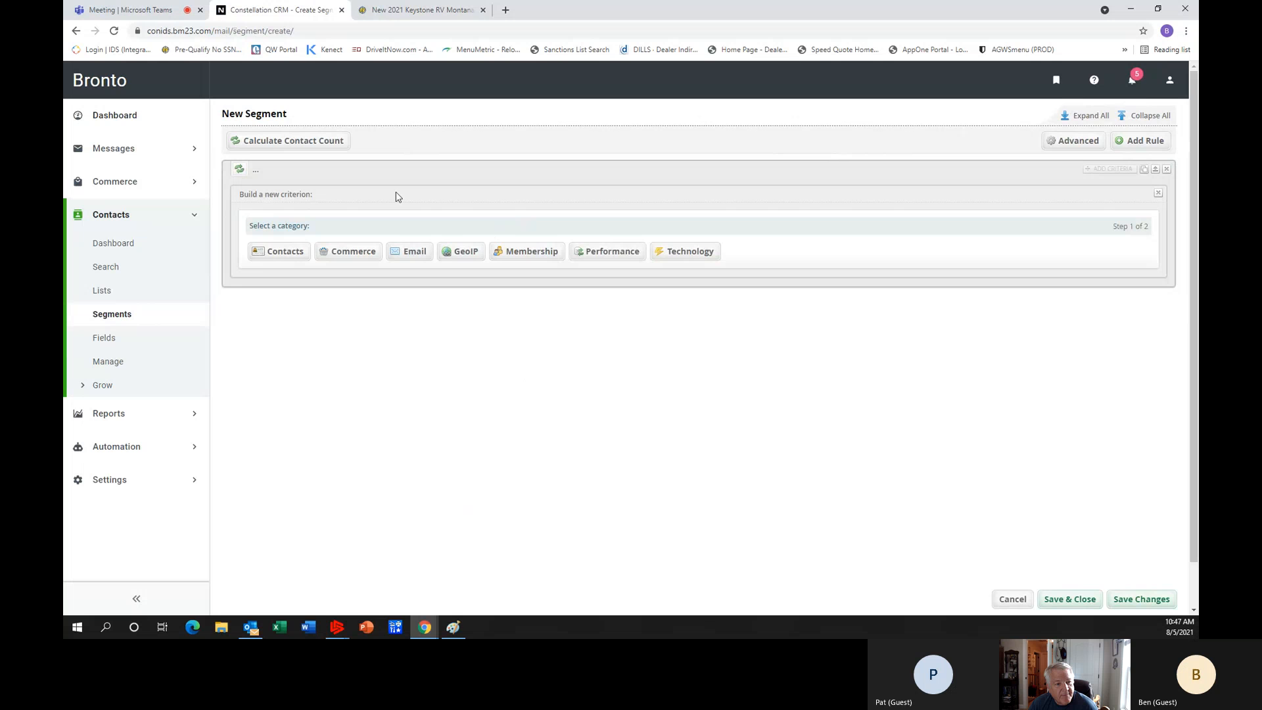
click(281, 113)
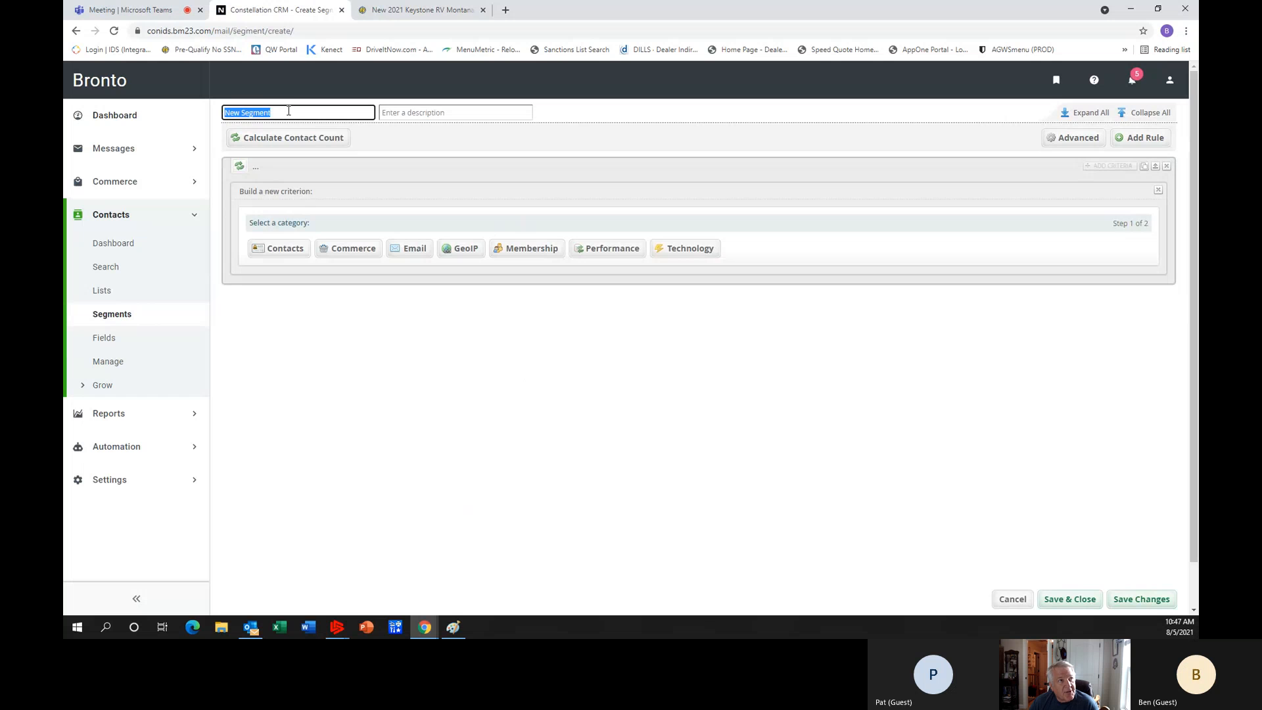
key(BackSpace)
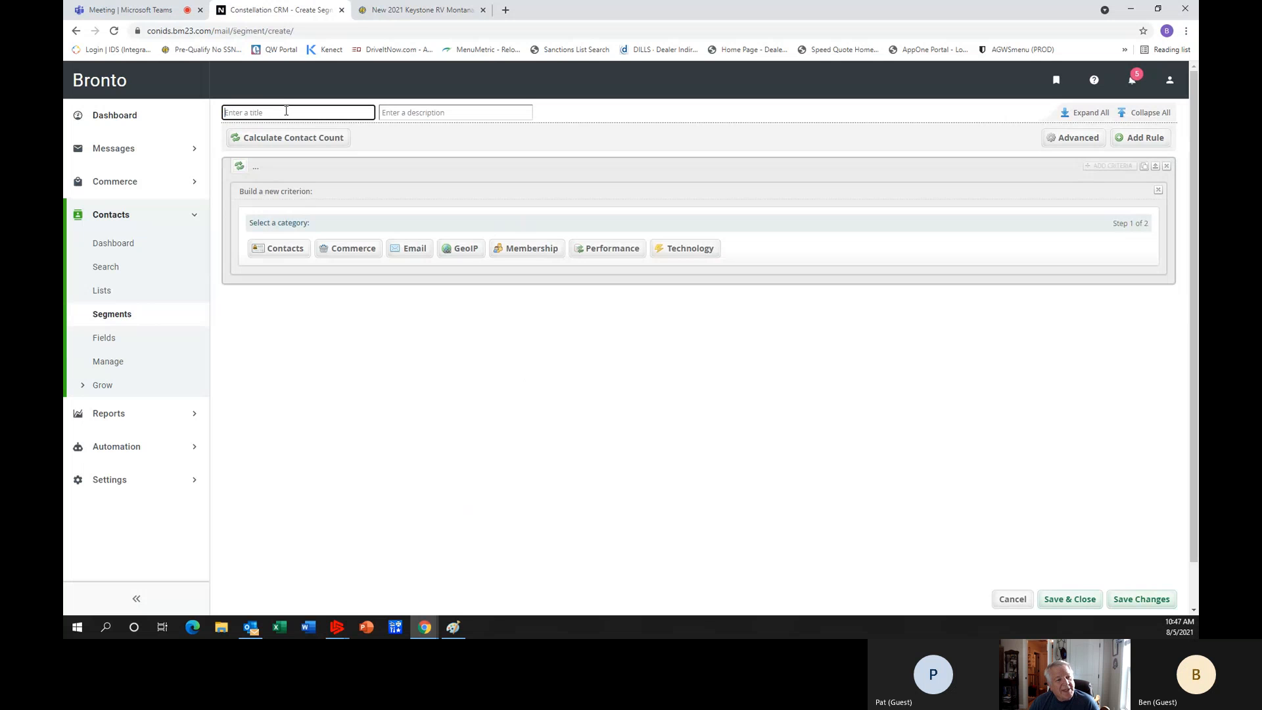
text(Cust)
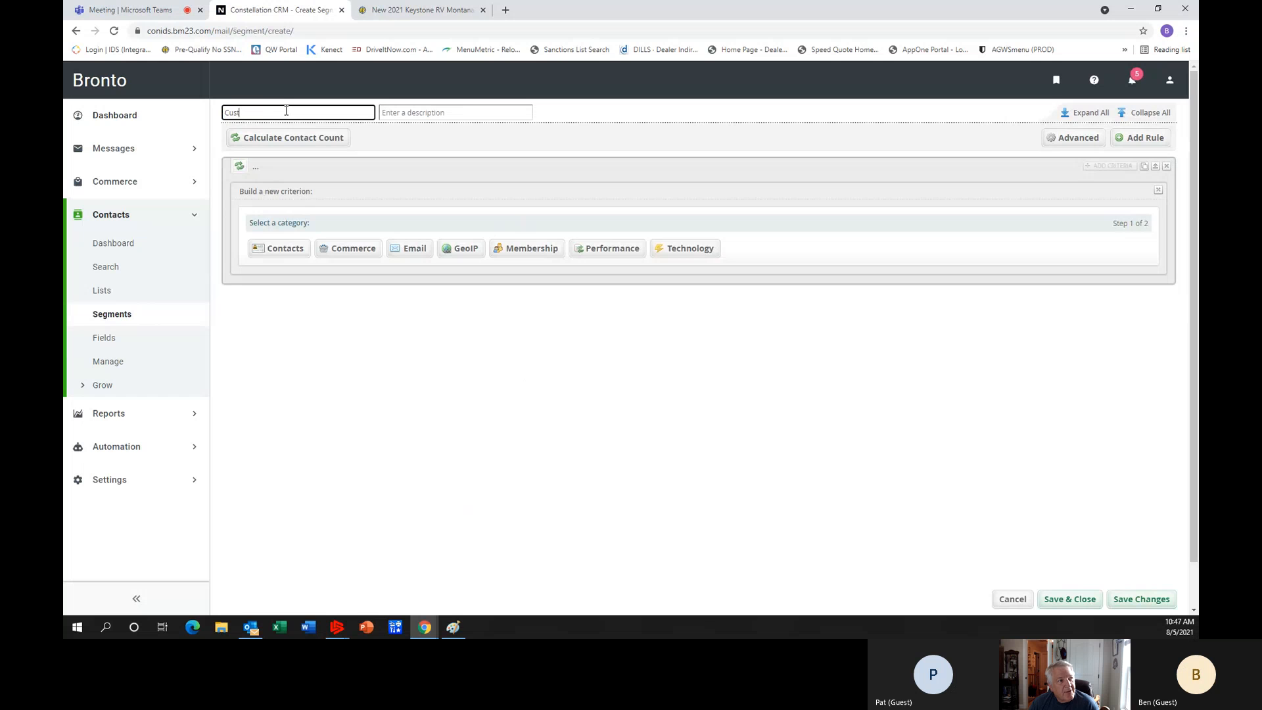
text( who did not buy)
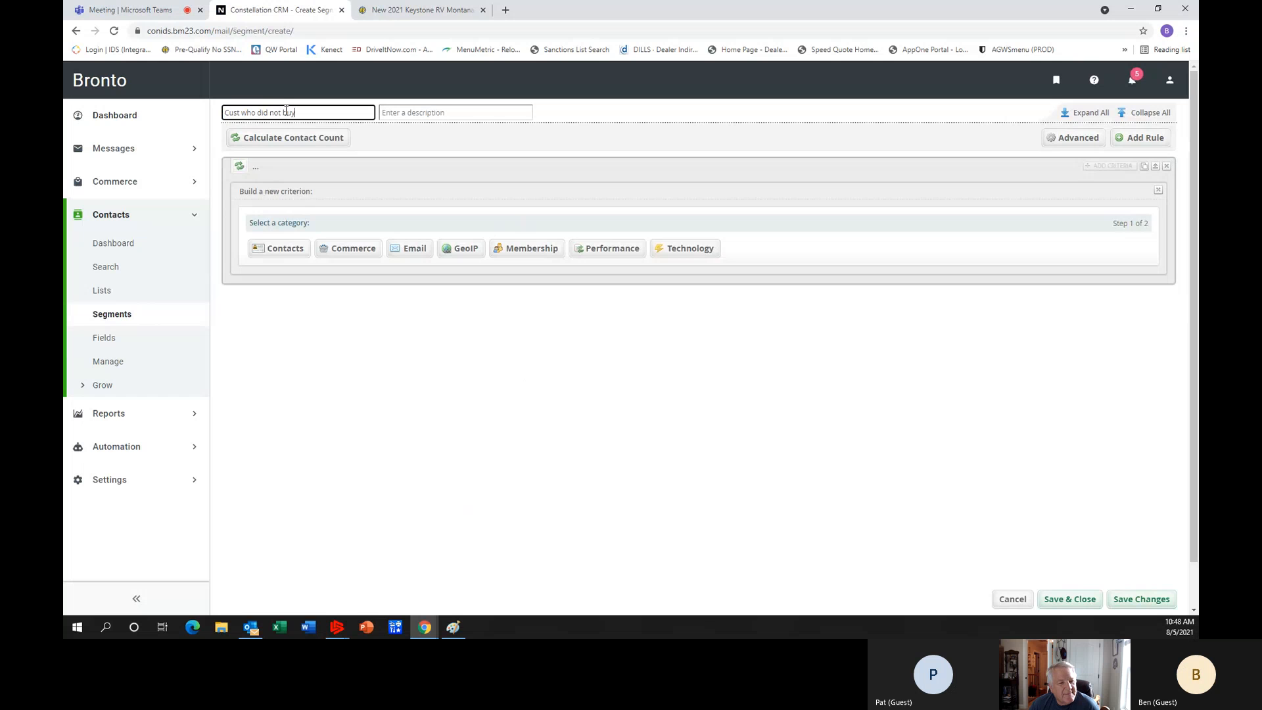
text( service agreement at)
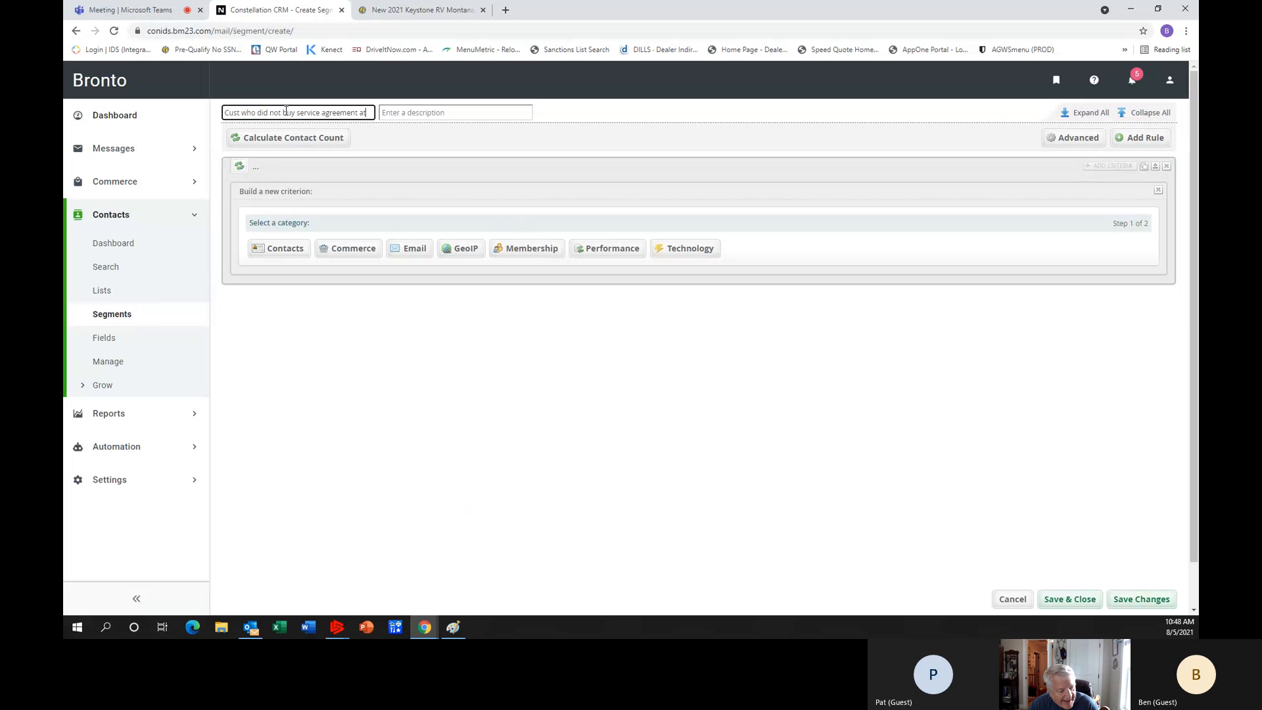
text( time)
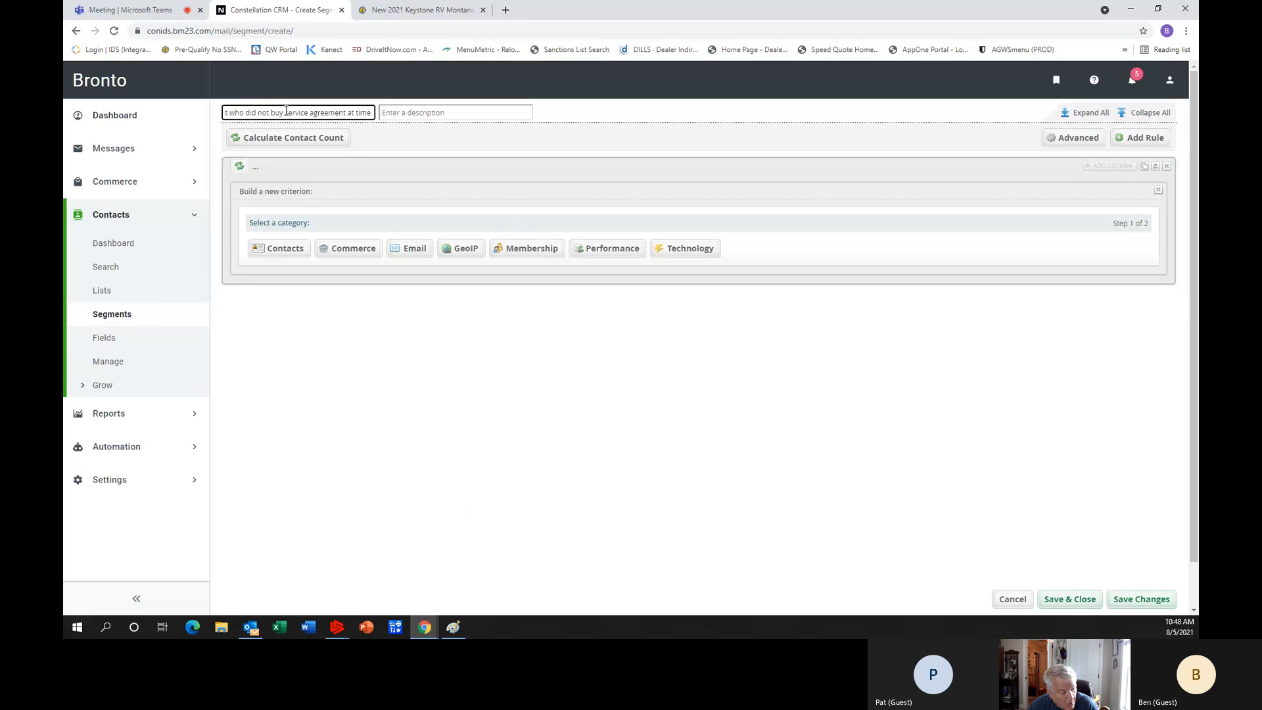
text(of)
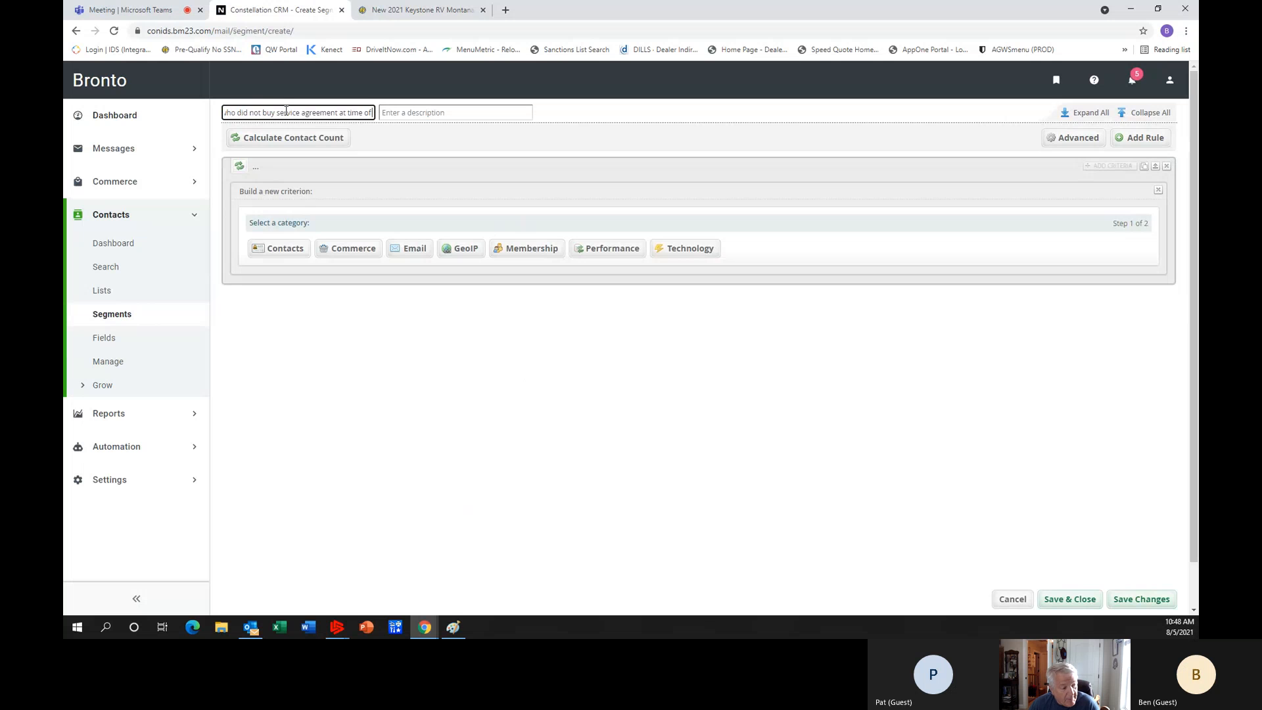
text( sale)
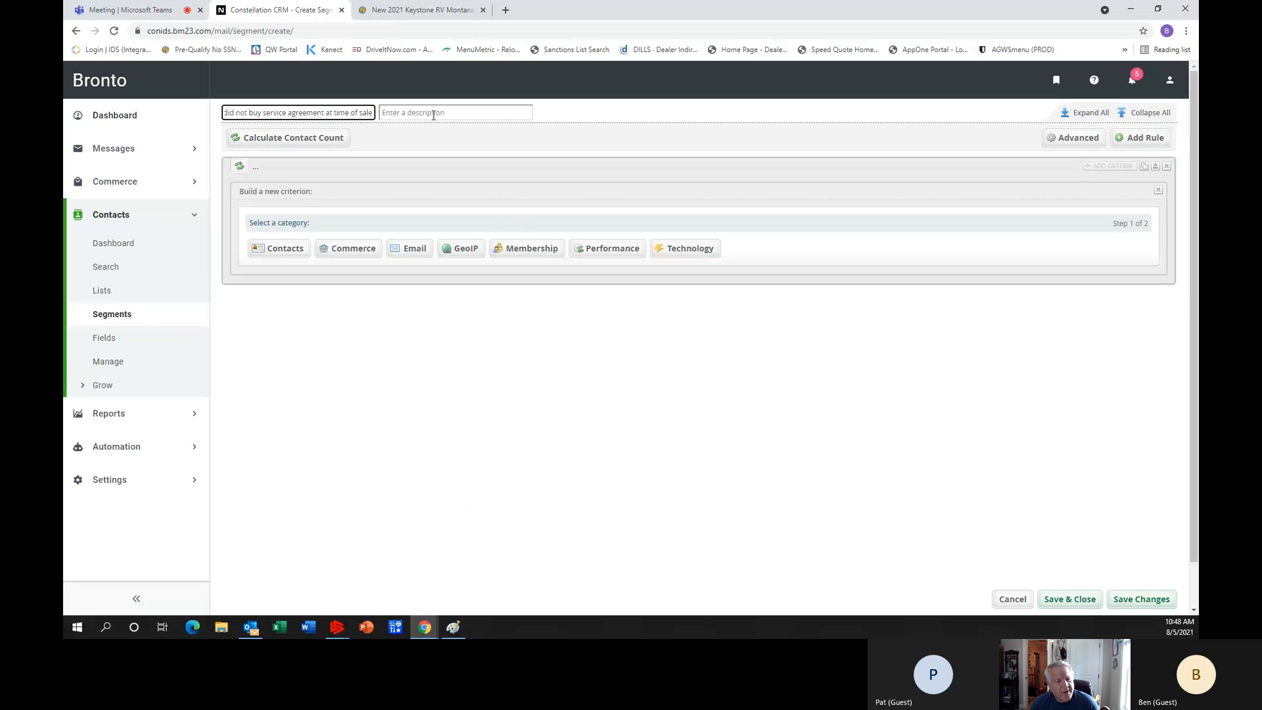
Add a contact field criterion to the segment, searching for "warr" and choosing the WarrantySold field.
click(278, 250)
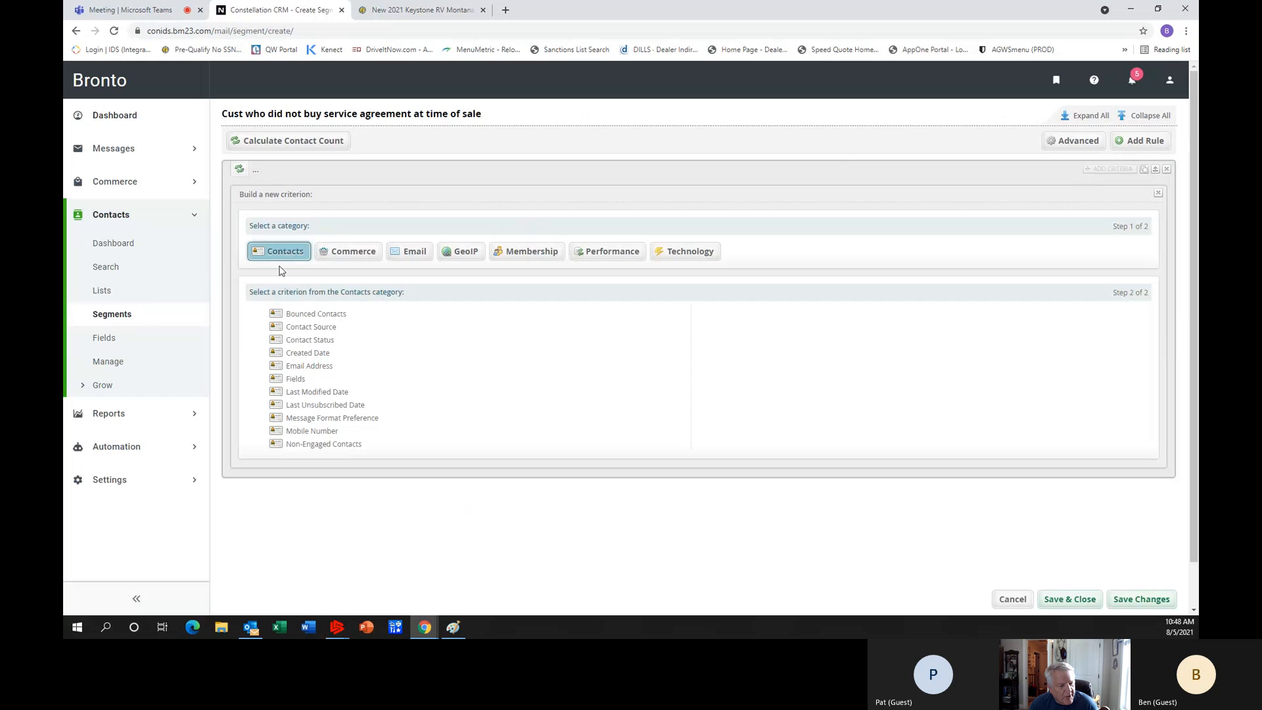
click(296, 380)
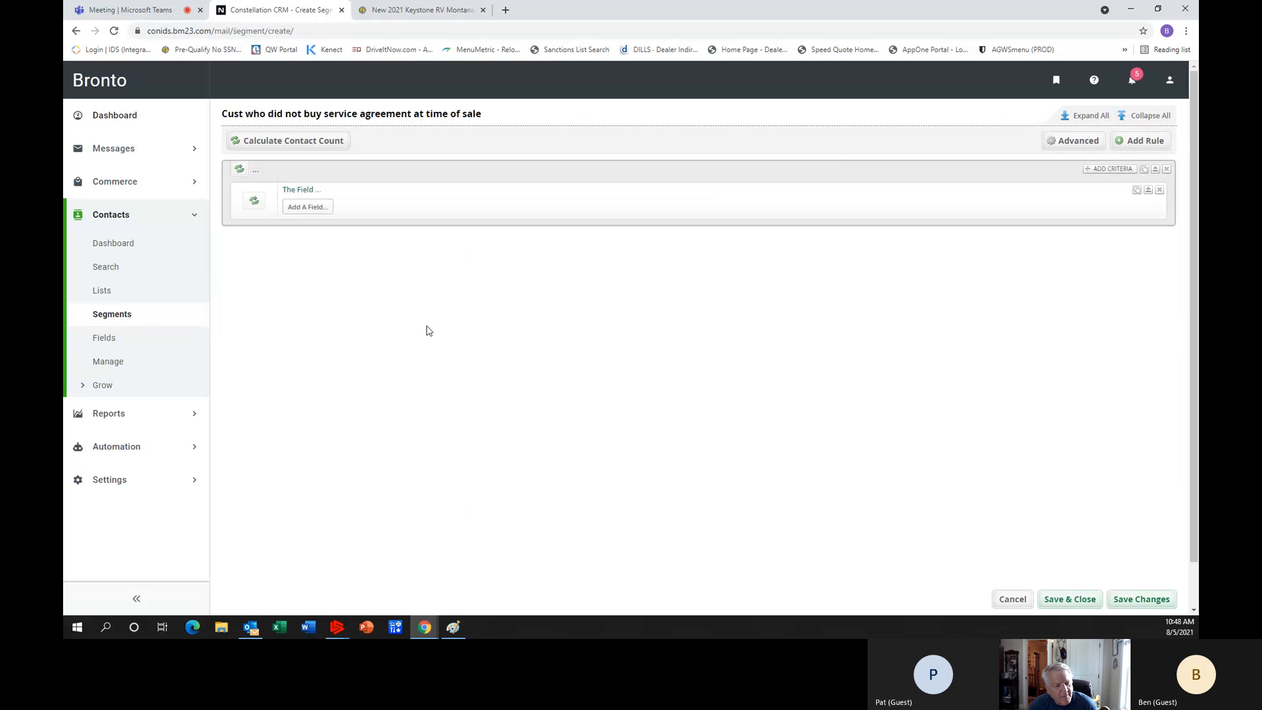
click(307, 207)
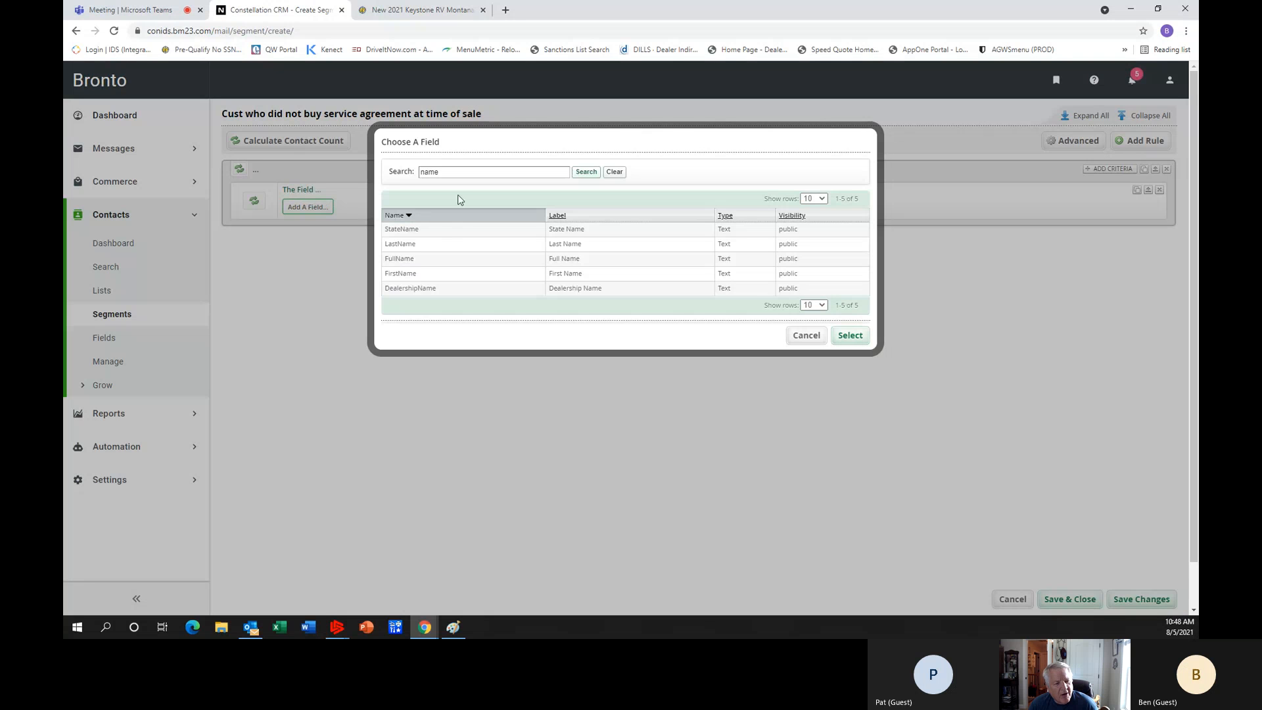
drag(451, 171, 347, 159)
text(warr)
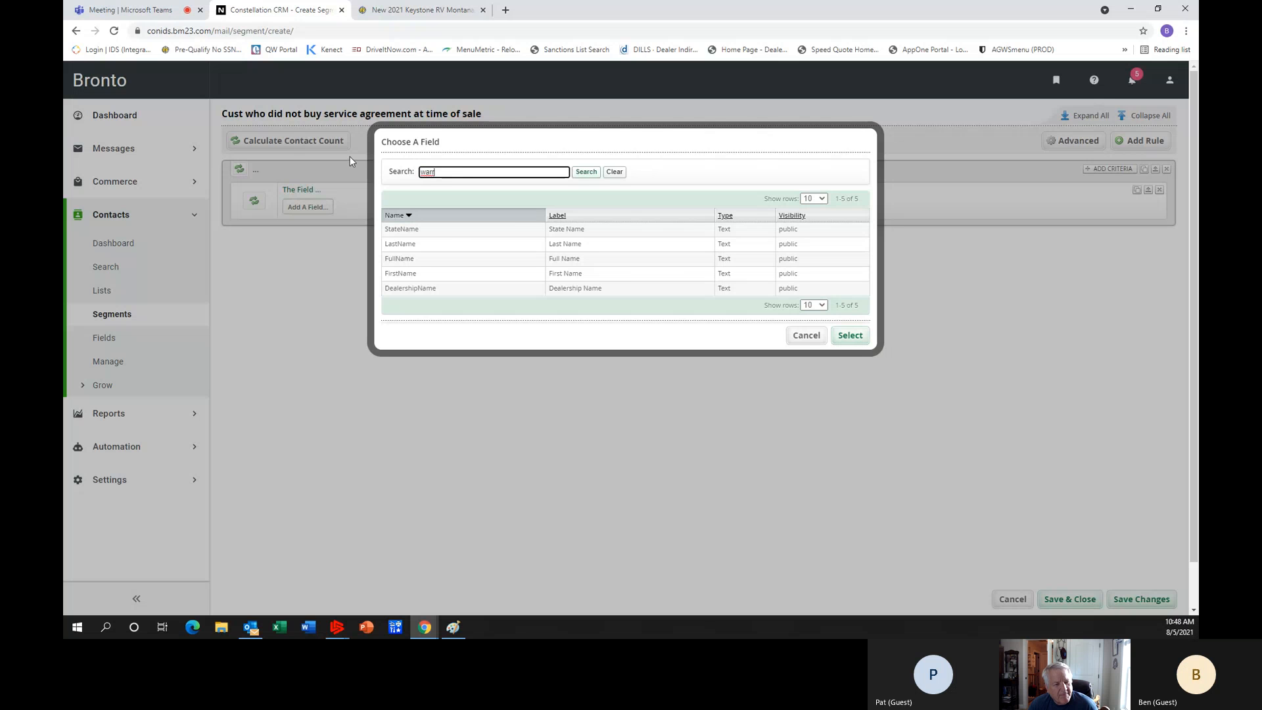
click(581, 175)
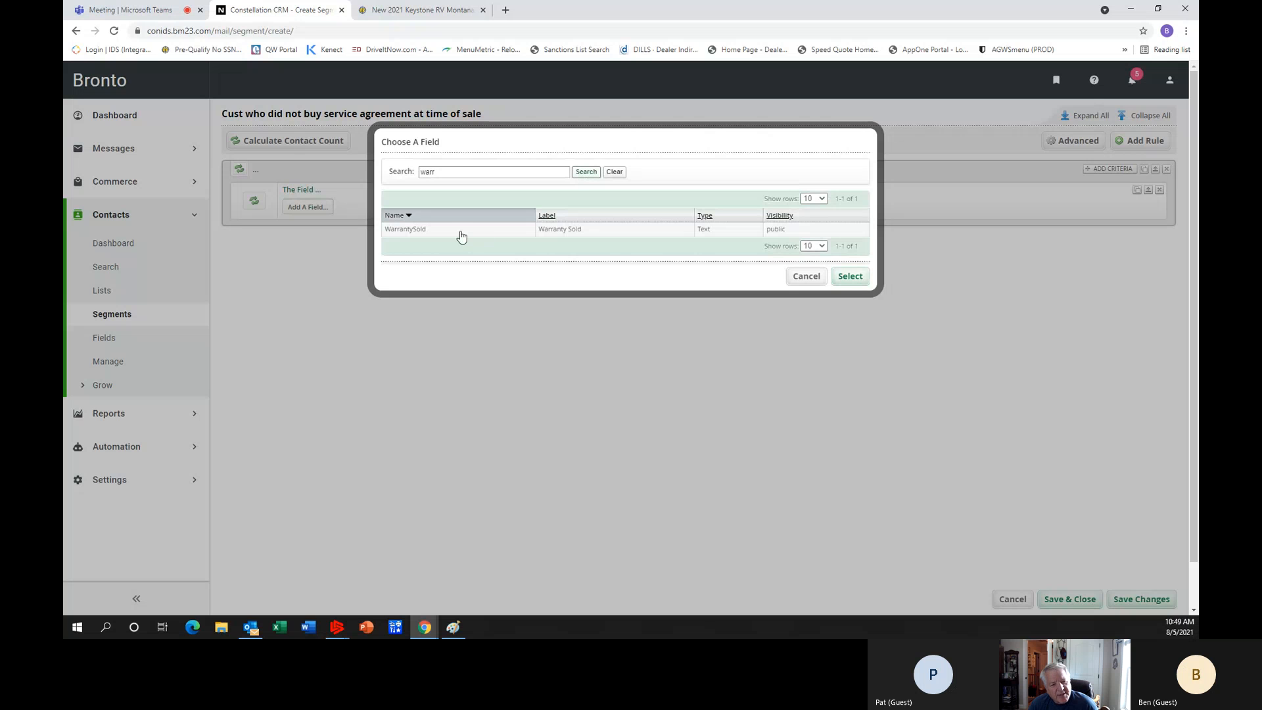
click(461, 235)
click(851, 277)
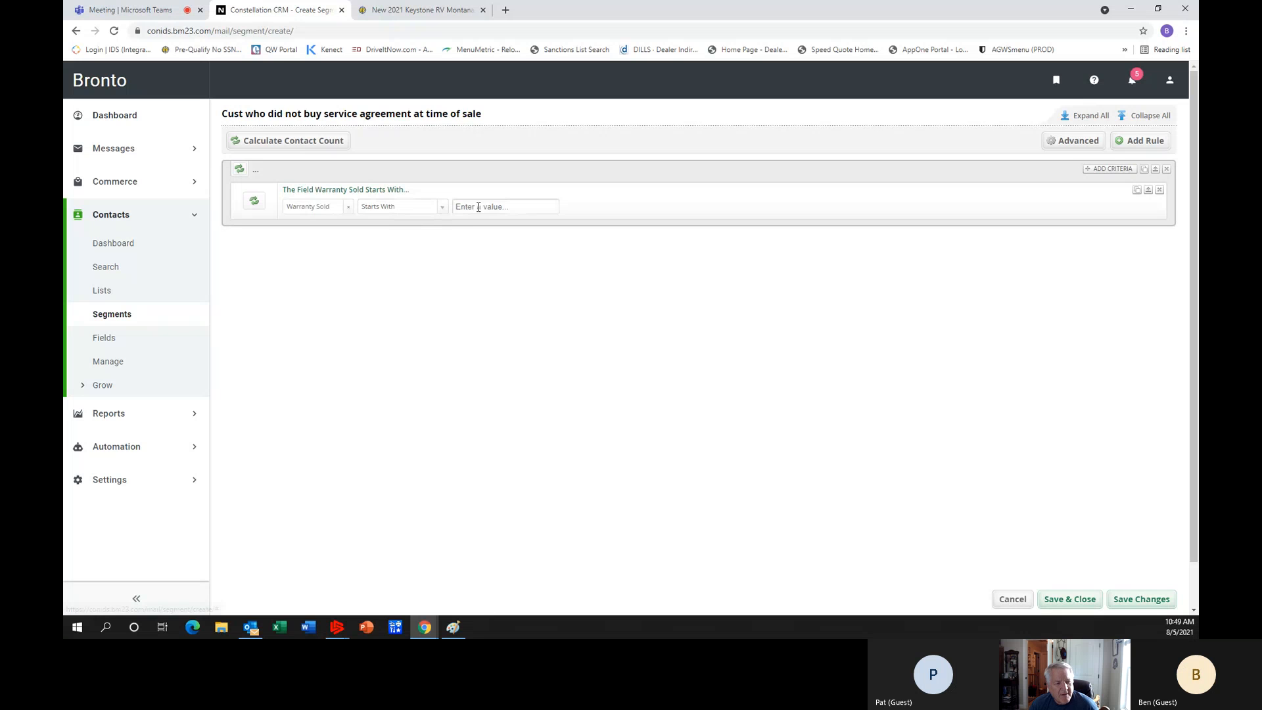
Set the Warranty Sold criterion to Is 0, then save and close the segment.
click(440, 207)
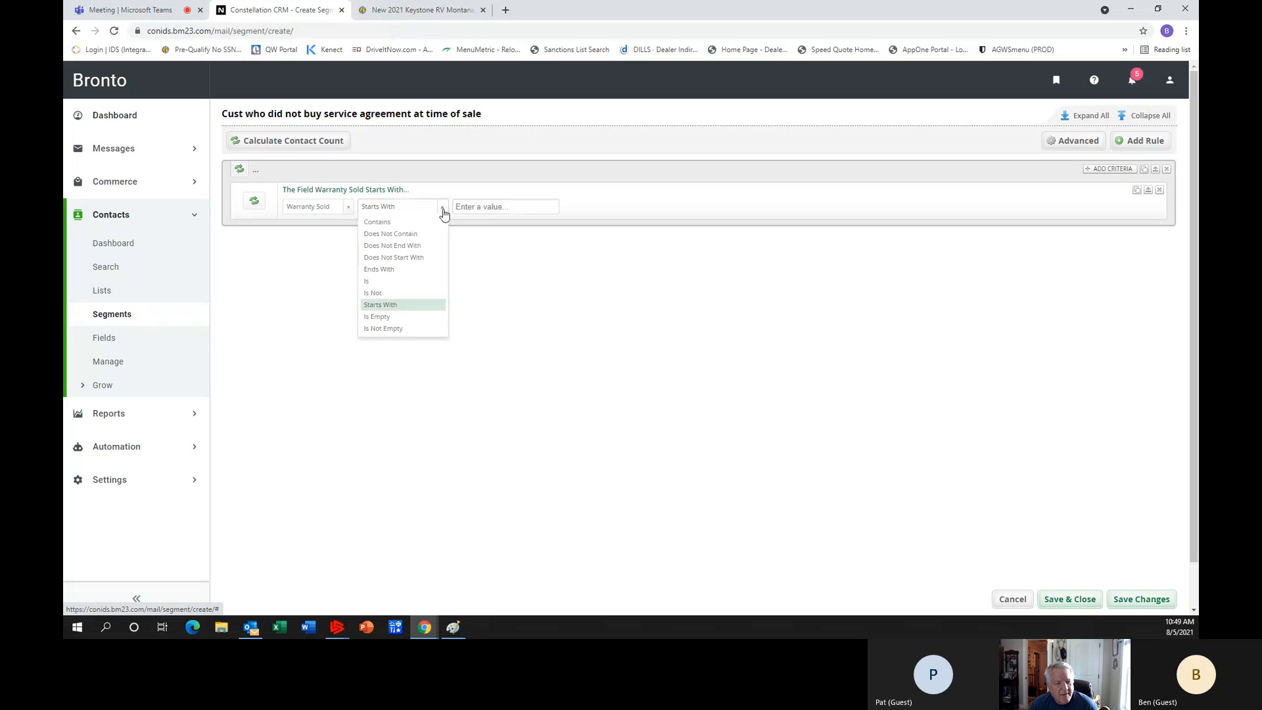
click(387, 282)
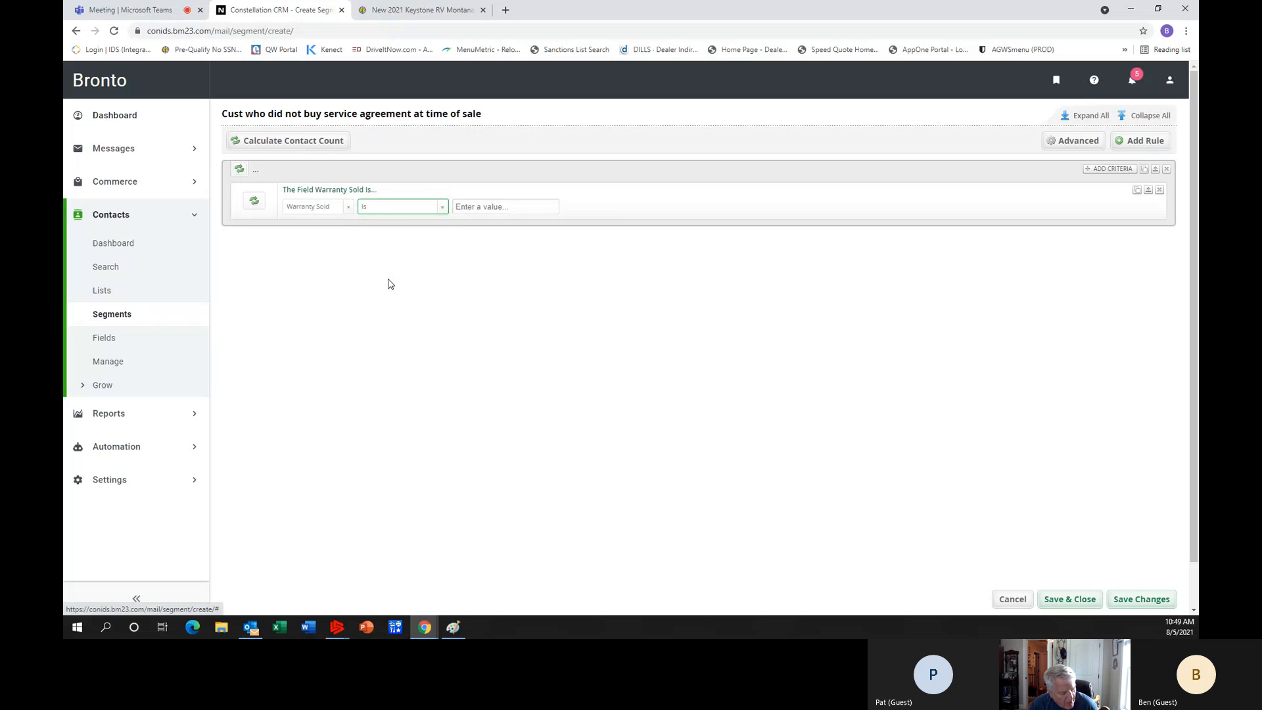
click(525, 207)
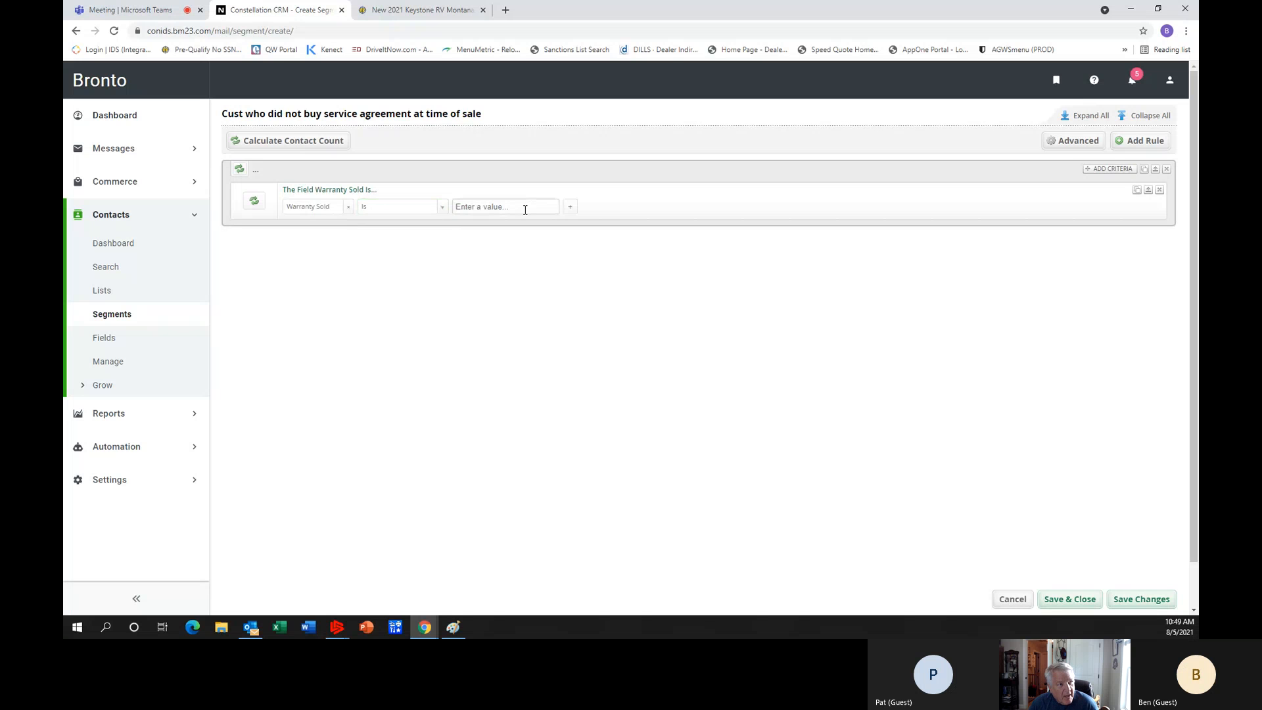
text(0)
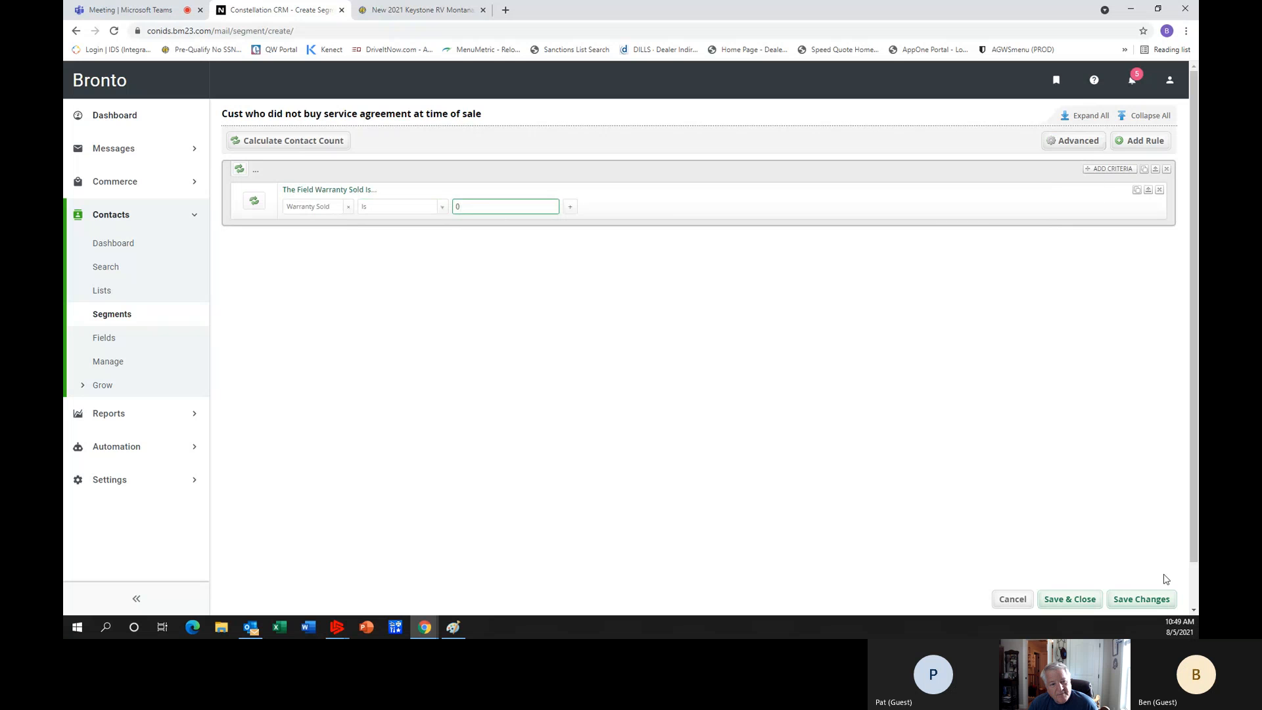
click(1083, 600)
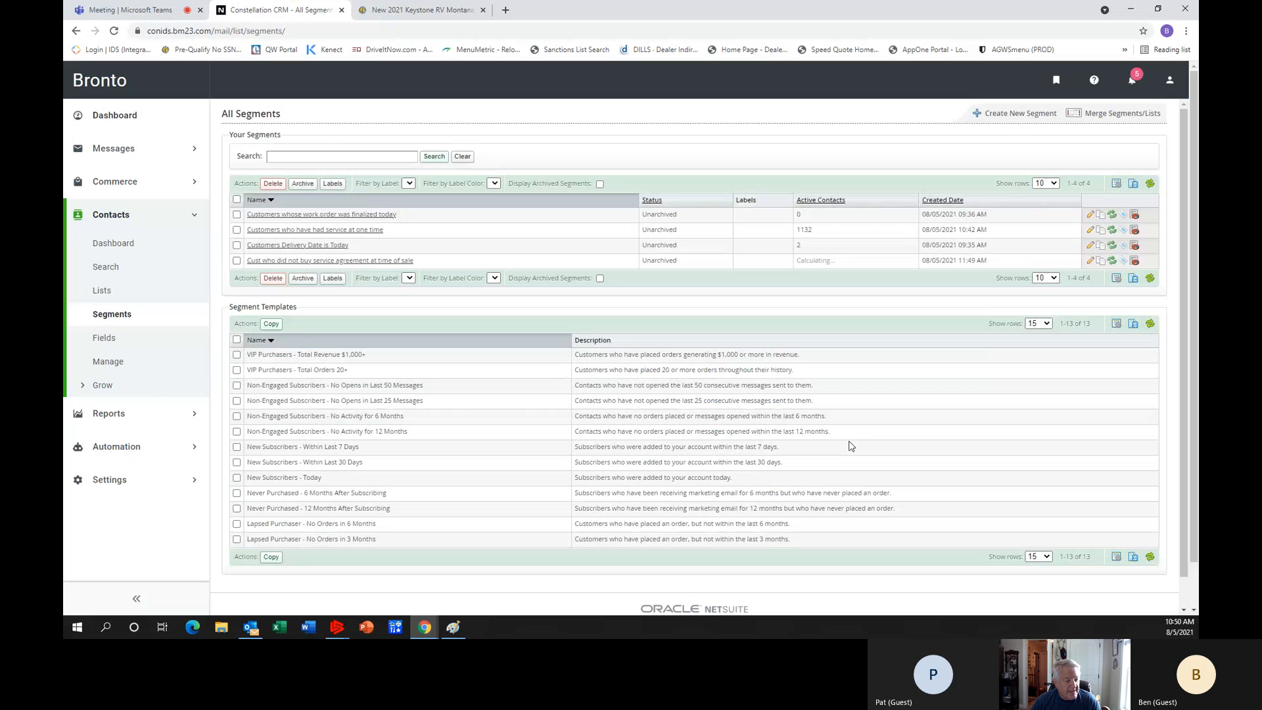
Start a new automation workflow from the workflows list.
click(125, 451)
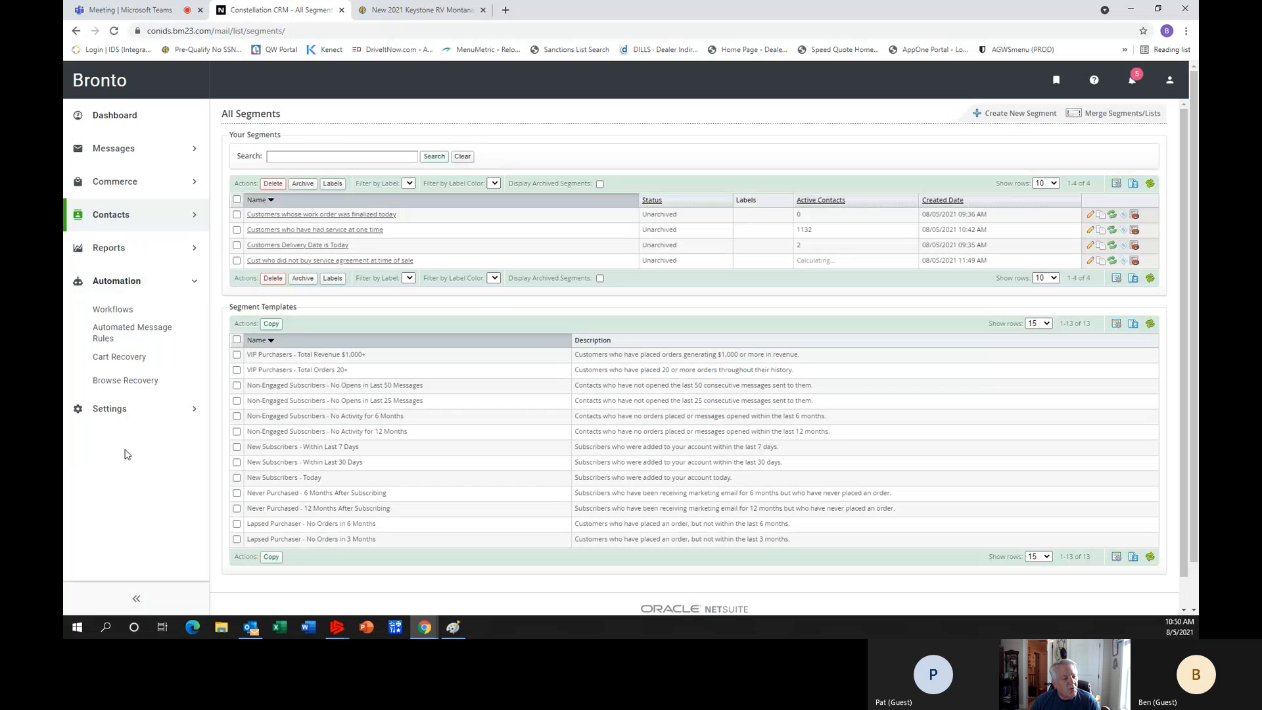
click(113, 313)
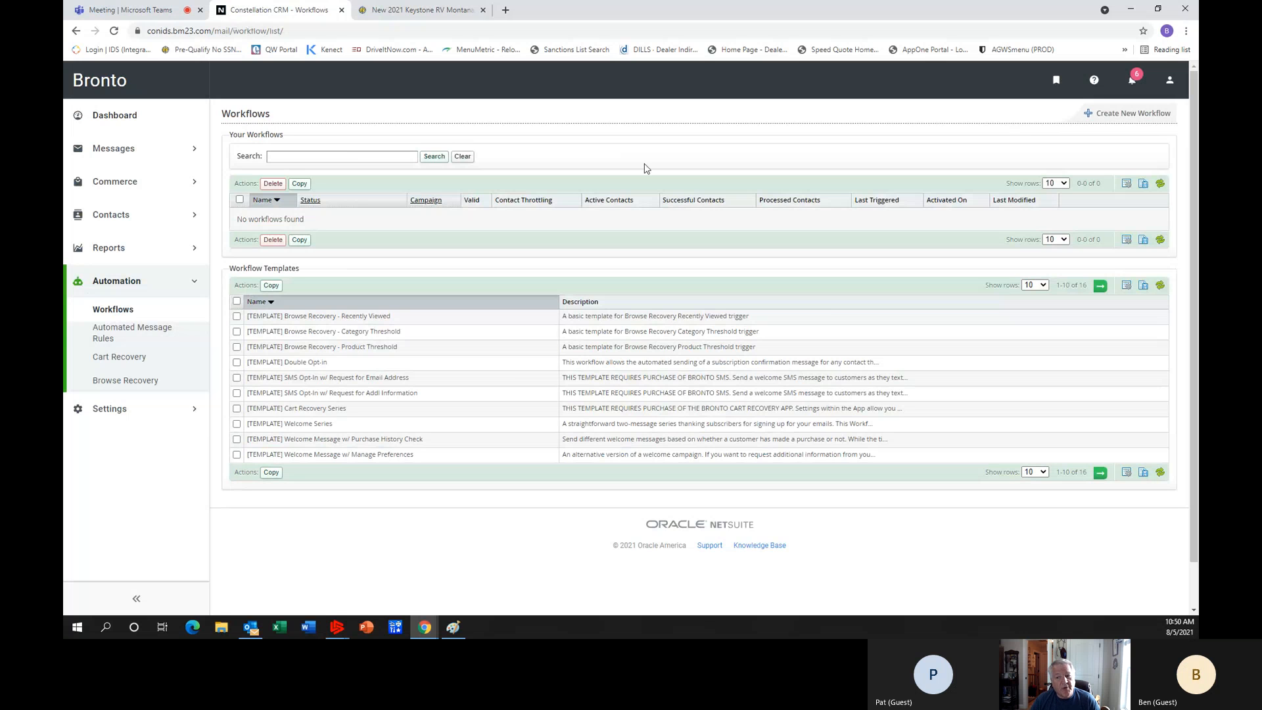
click(1126, 114)
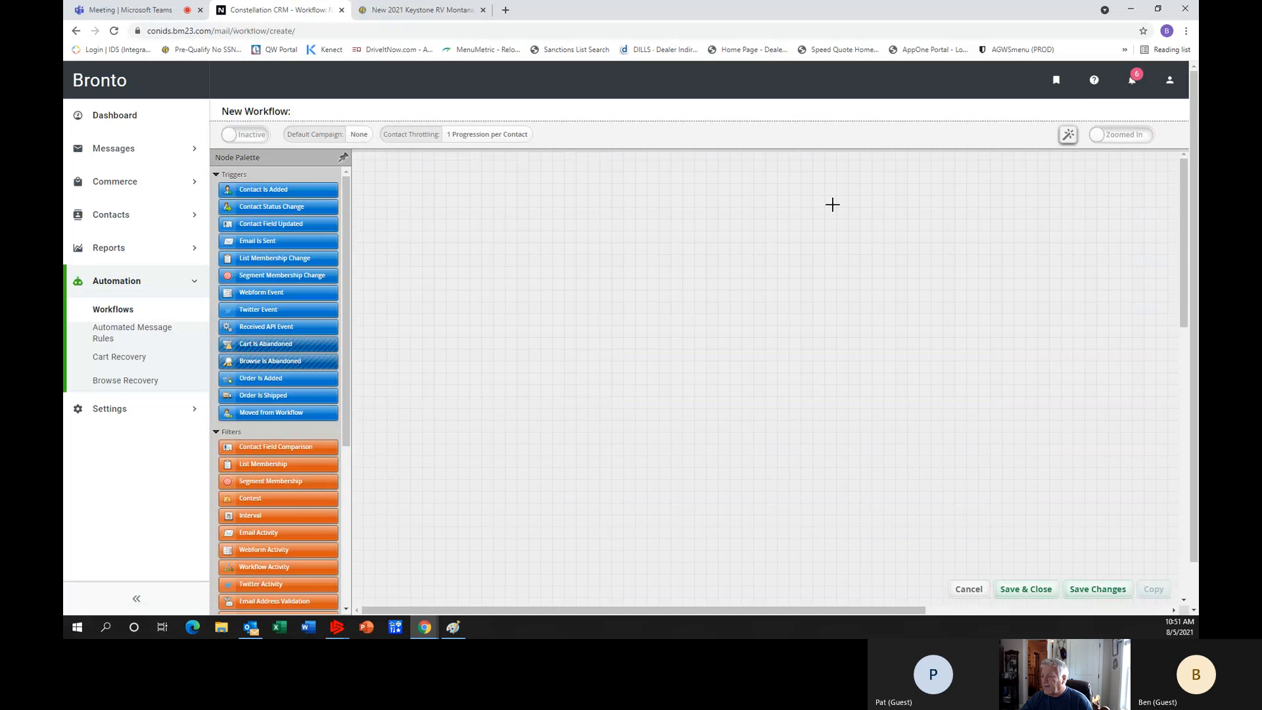
Place a Segment Membership Change trigger in the upper part of the workflow canvas and remove the misplaced Segment Membership filter.
scroll(656, 262, down, 4)
scroll(595, 281, down, 2)
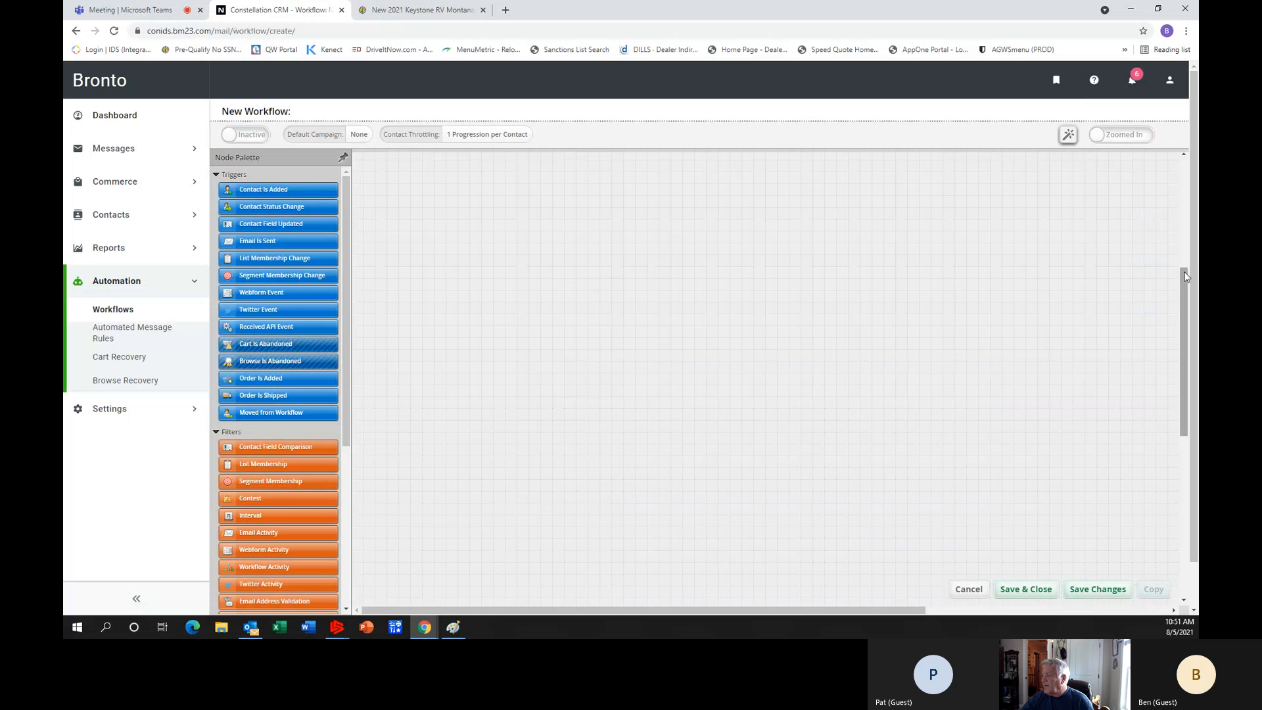
drag(1181, 276, 1181, 166)
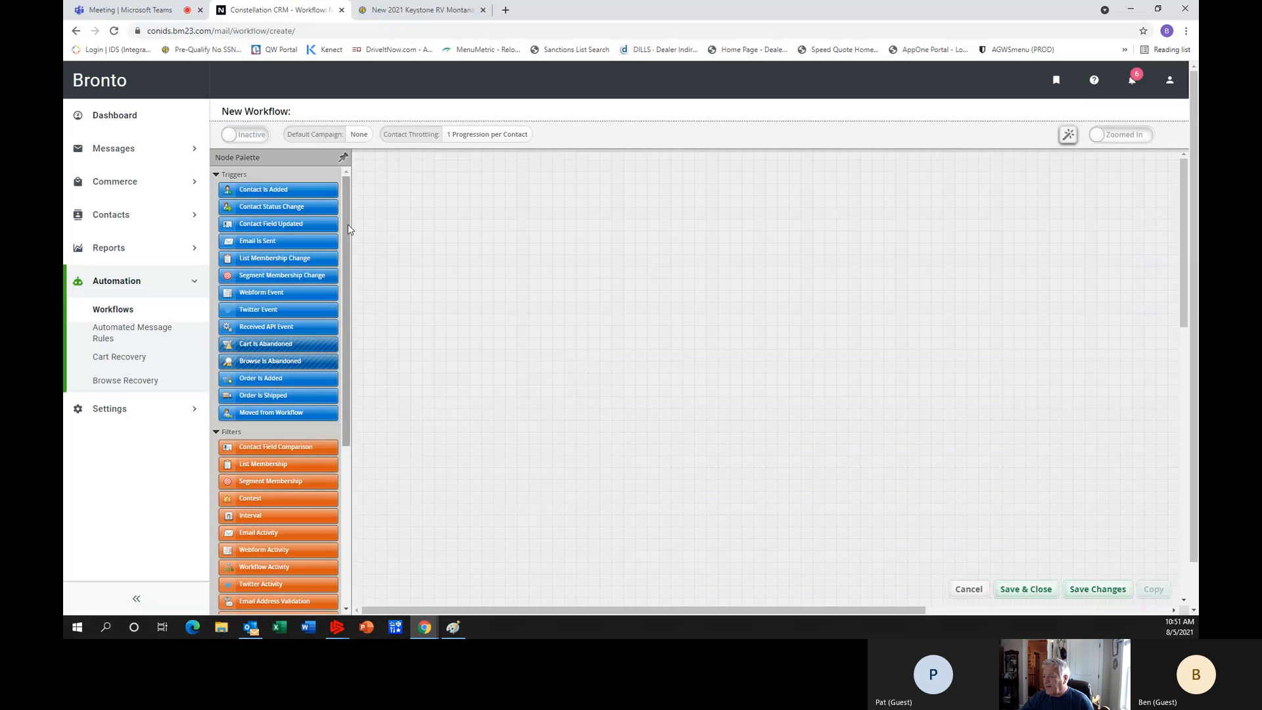
mouse_move(344, 235)
mouse_down()
mouse_move(333, 387)
mouse_move(355, 253)
mouse_up()
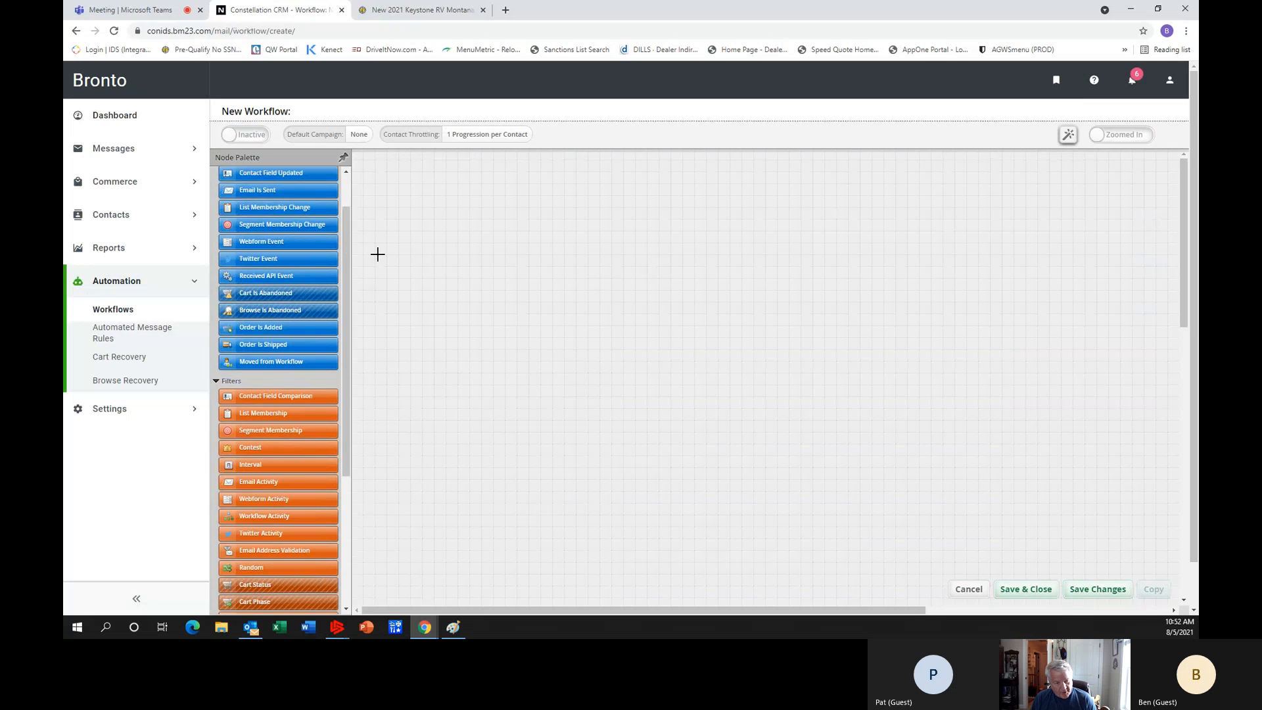
drag(349, 227, 349, 179)
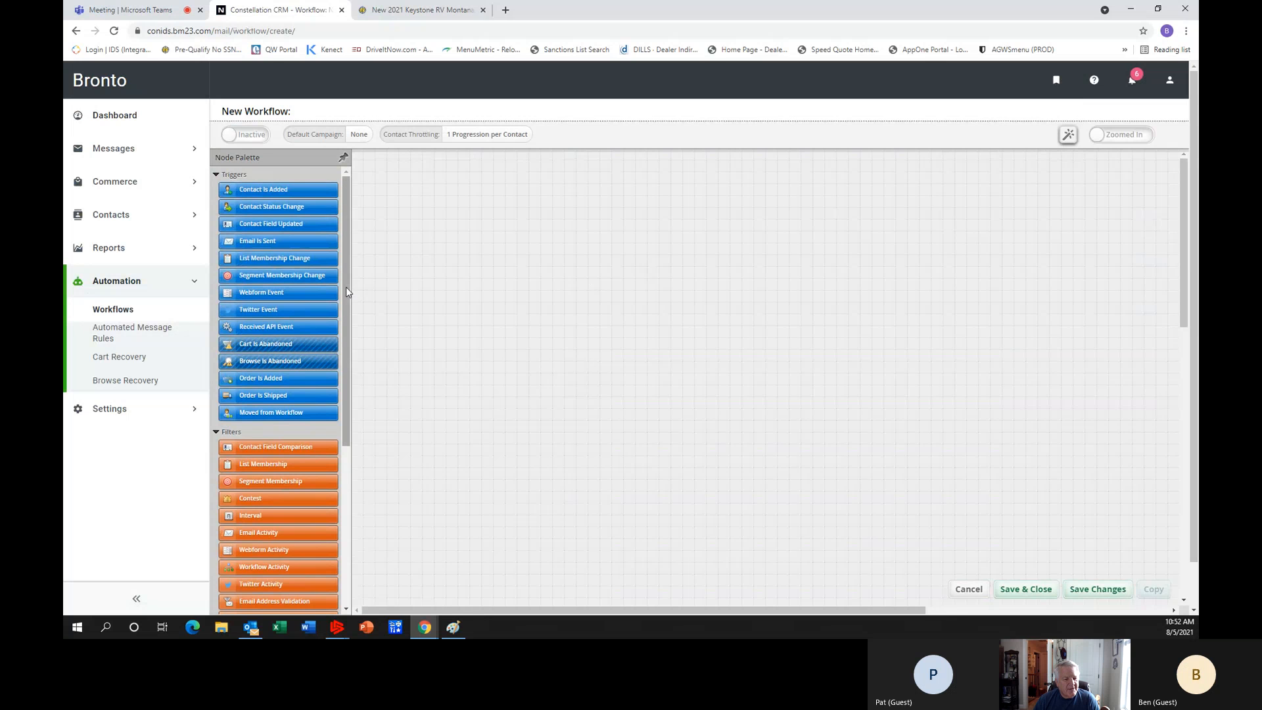
drag(267, 482, 368, 480)
drag(294, 275, 532, 241)
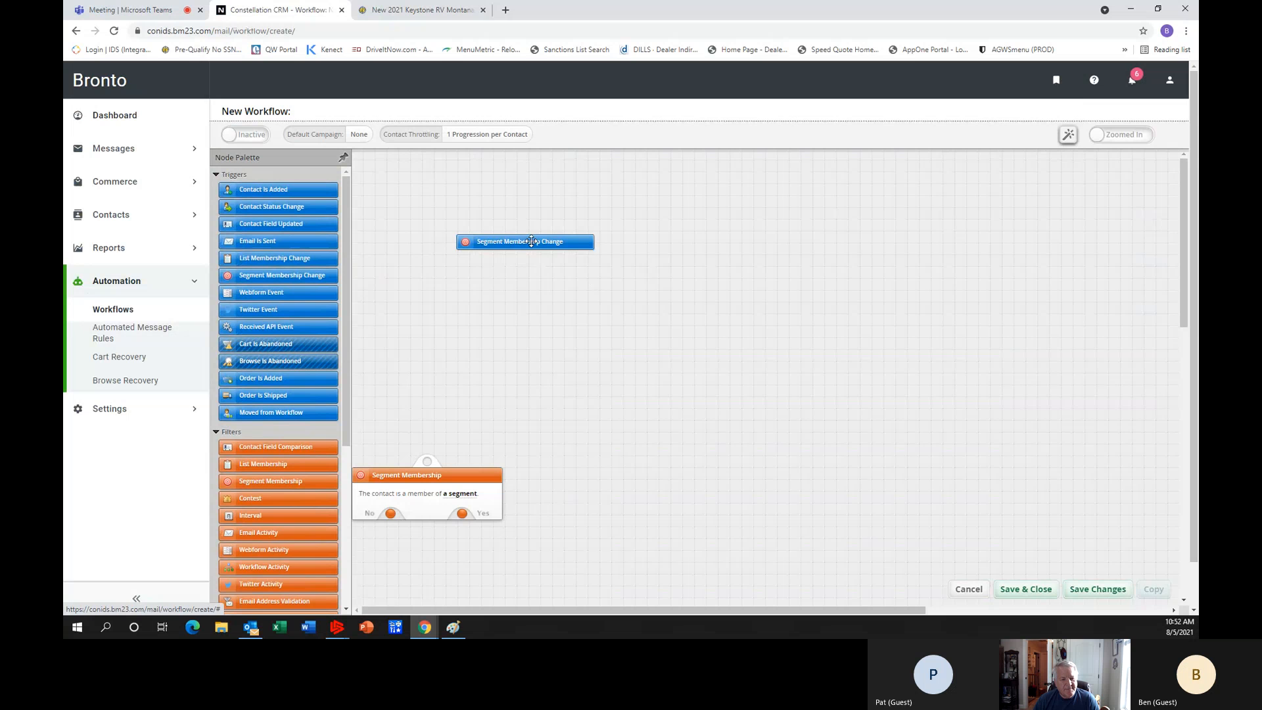
drag(532, 241, 532, 241)
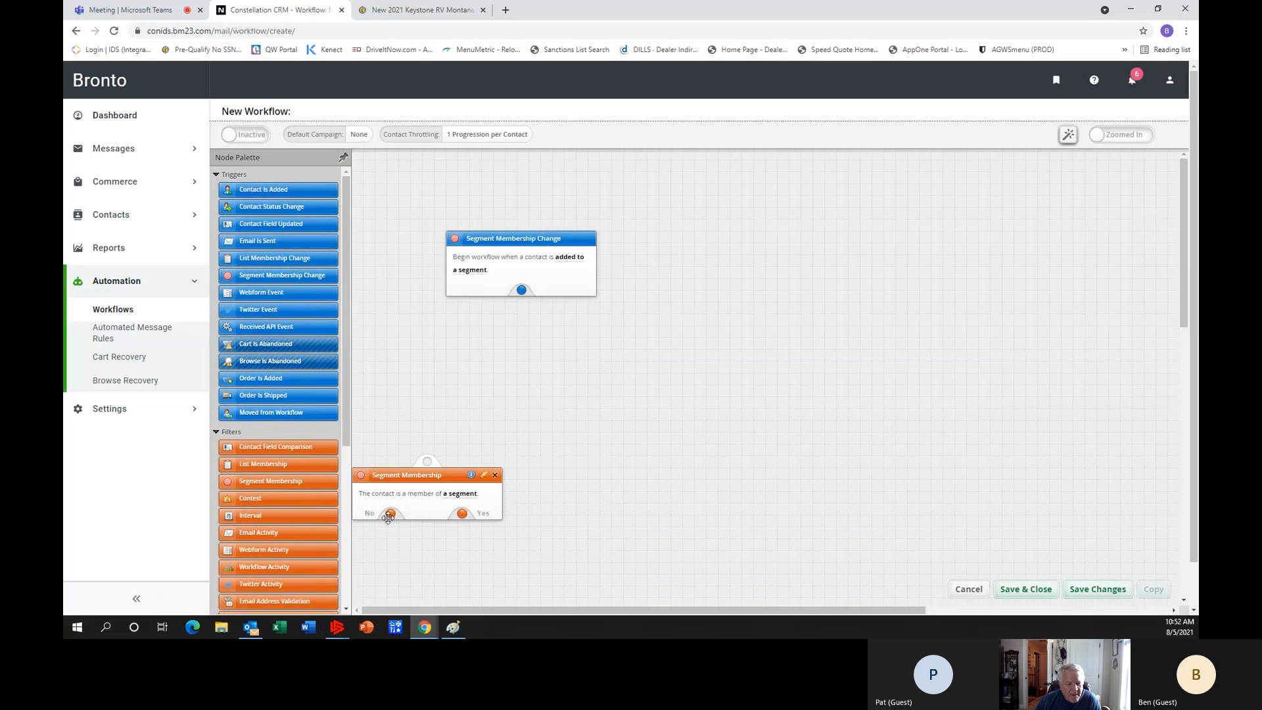
click(495, 475)
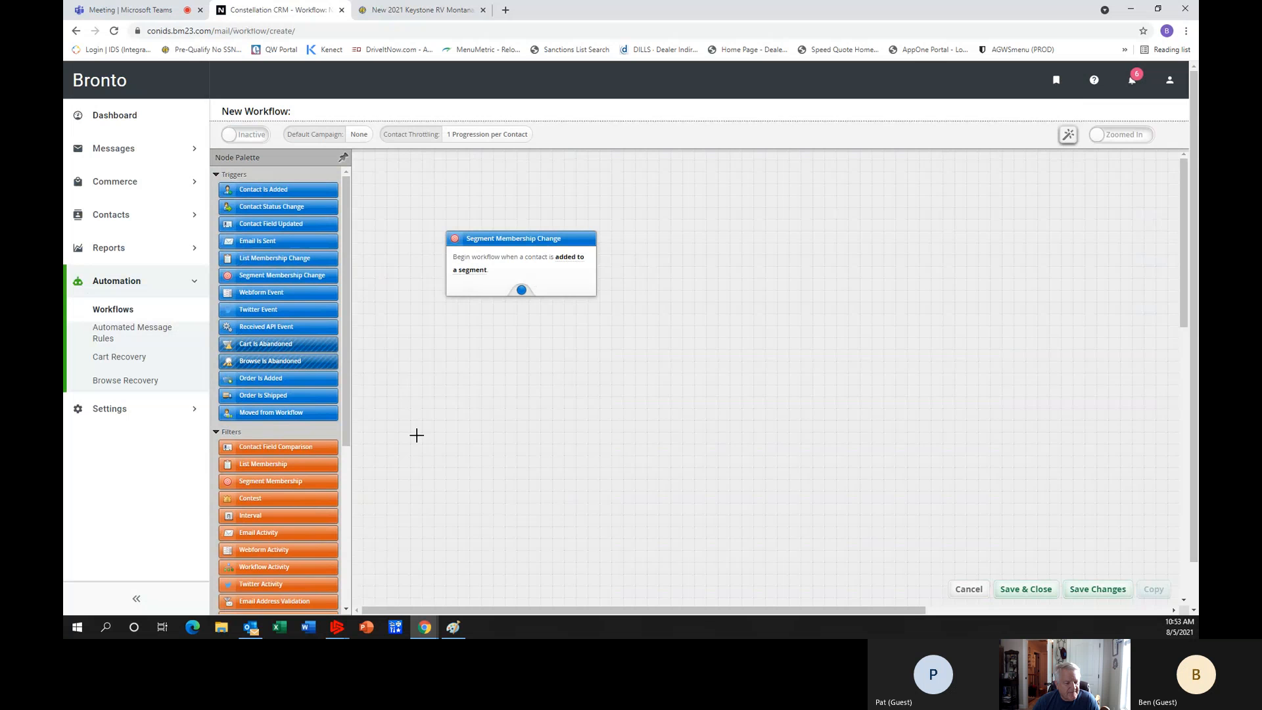
Place a Contact Field Comparison filter below the trigger and a Delay action beneath that filter.
scroll(417, 435, down, 1)
drag(272, 447, 516, 344)
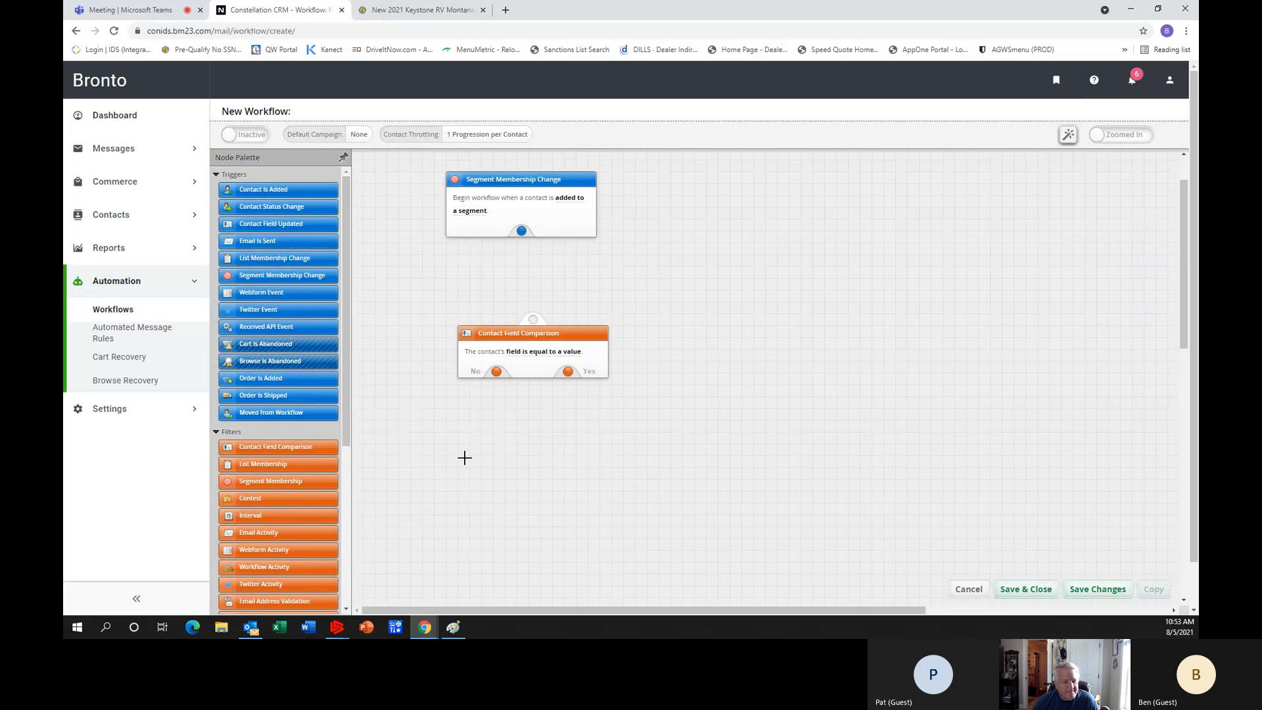
drag(345, 426, 324, 593)
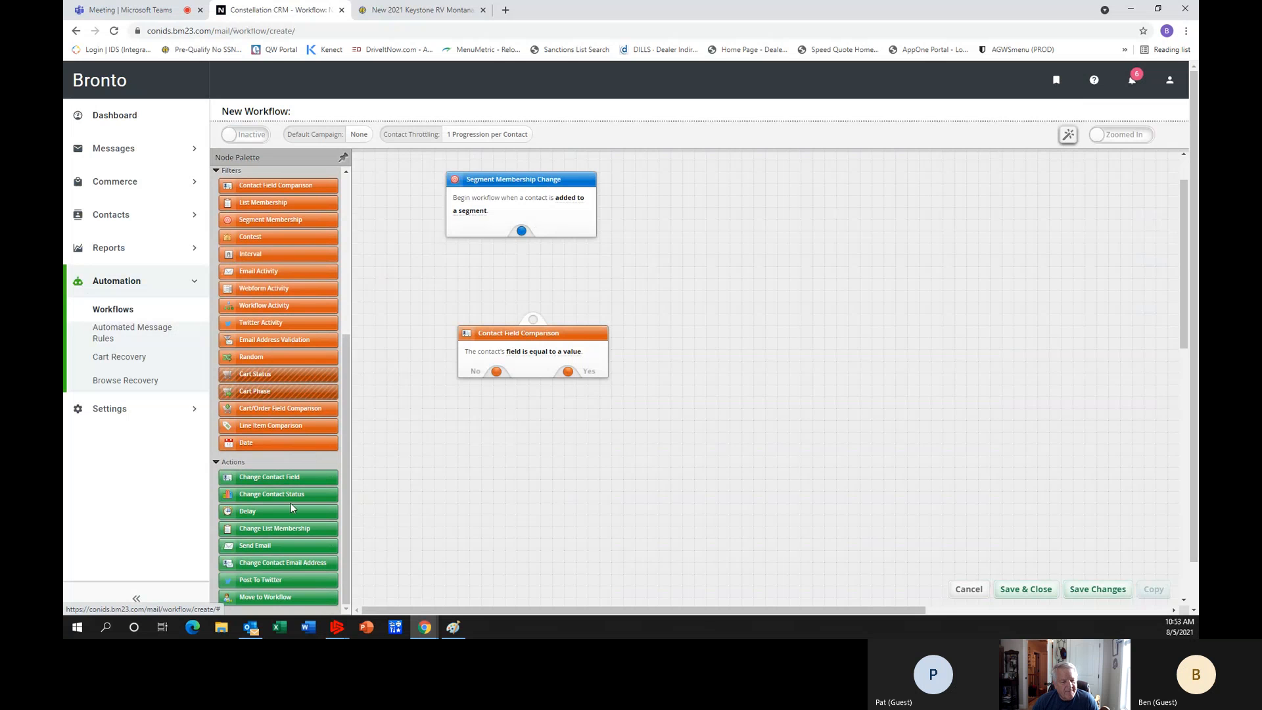
drag(294, 511, 519, 458)
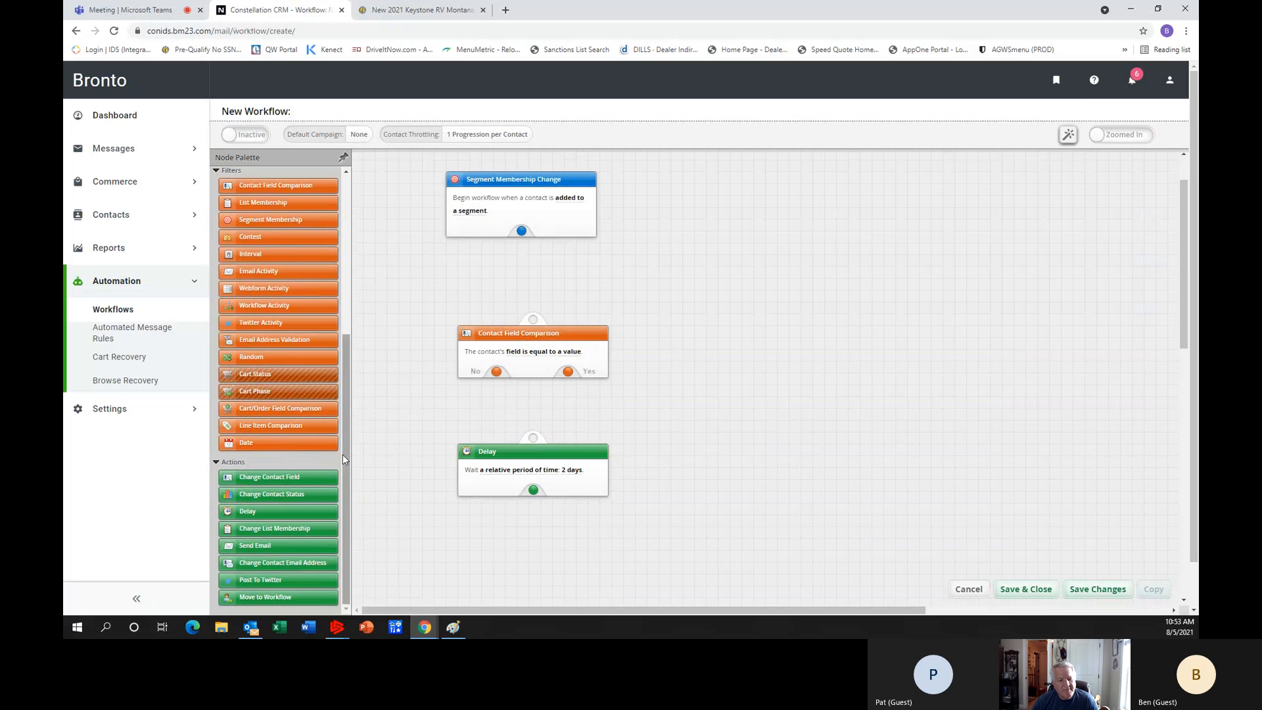
Add a Send Email action with no default campaign, and arrange the trigger, filter, delay and email nodes in one spaced horizontal row.
drag(272, 546, 516, 543)
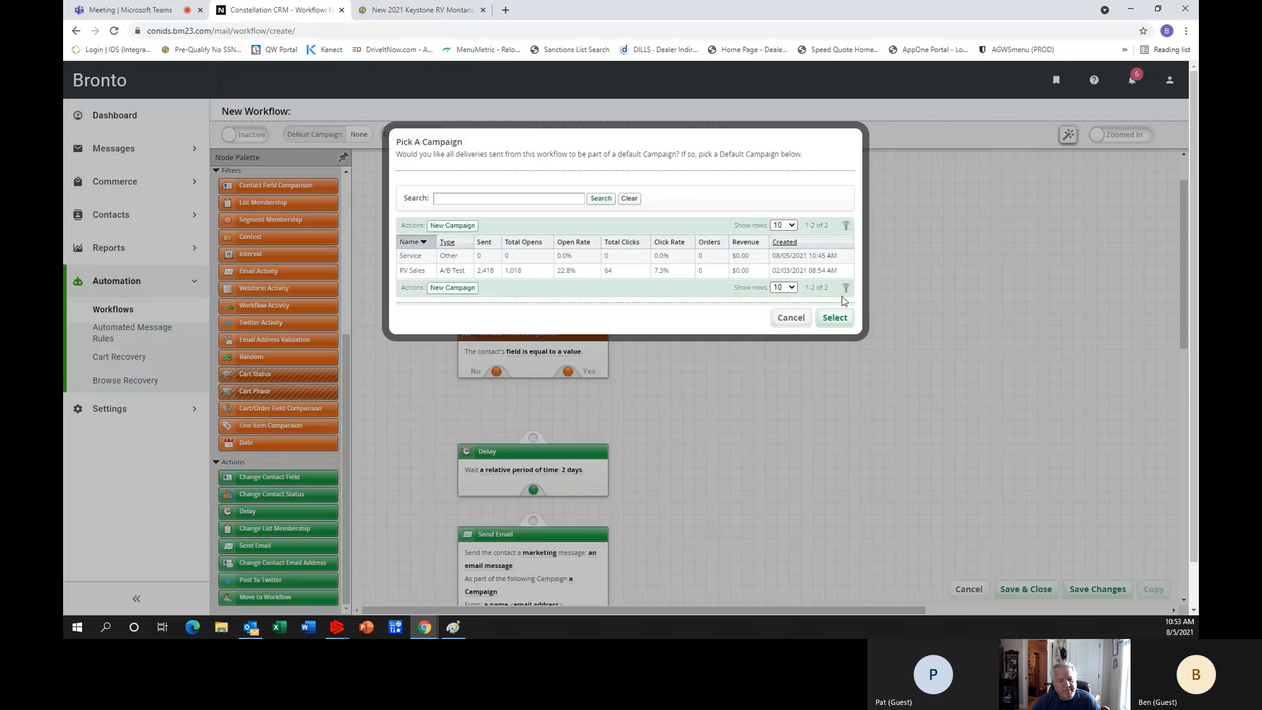
click(791, 318)
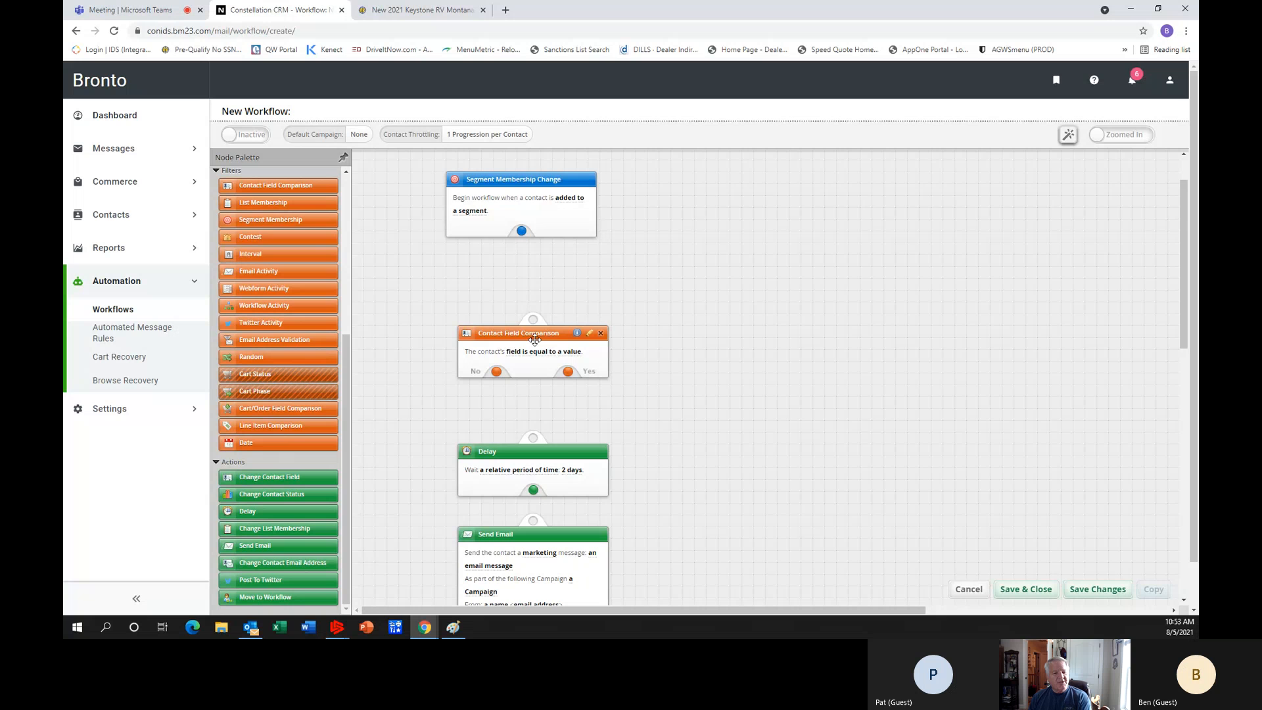
drag(533, 335, 676, 245)
drag(562, 510, 862, 252)
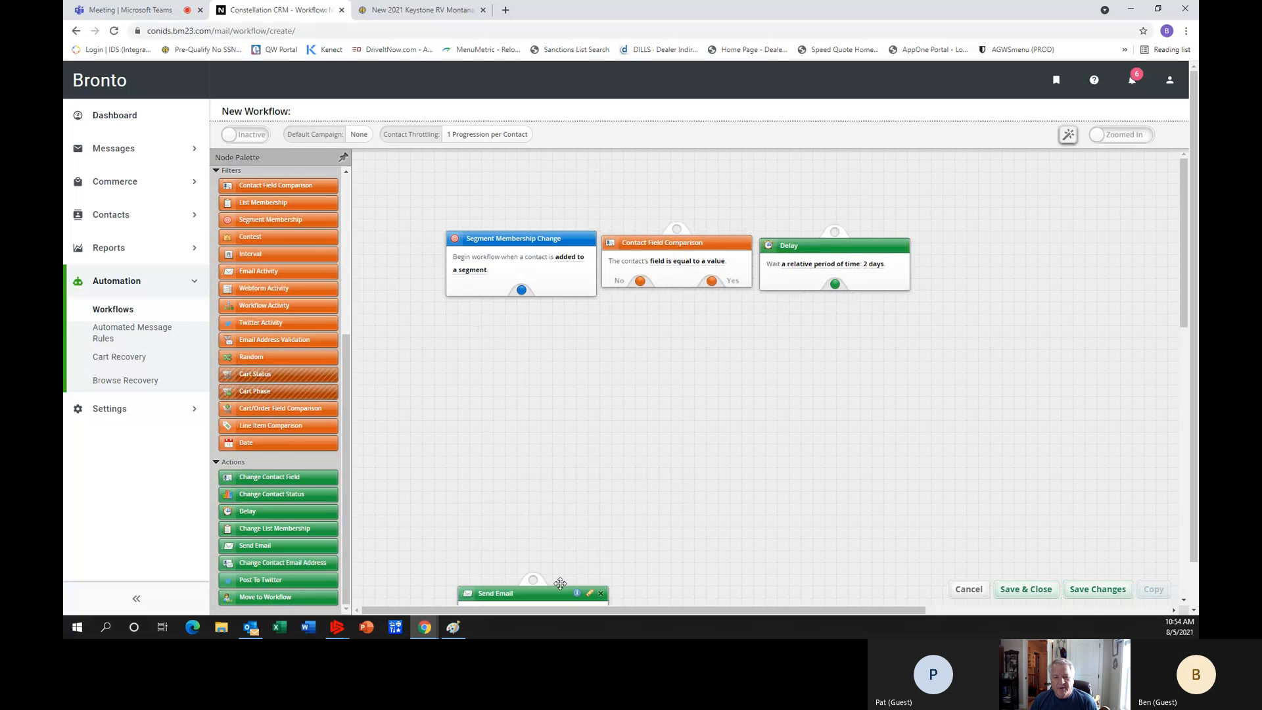
drag(559, 594, 1028, 209)
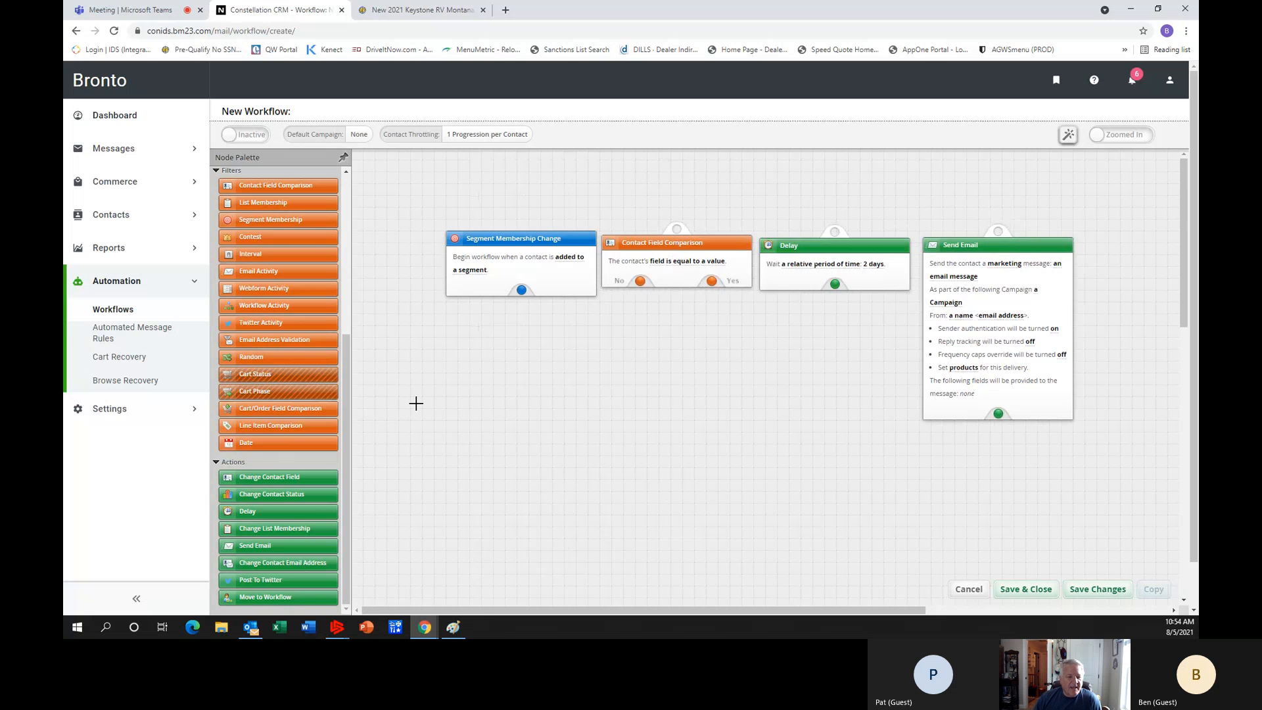
drag(509, 239, 419, 241)
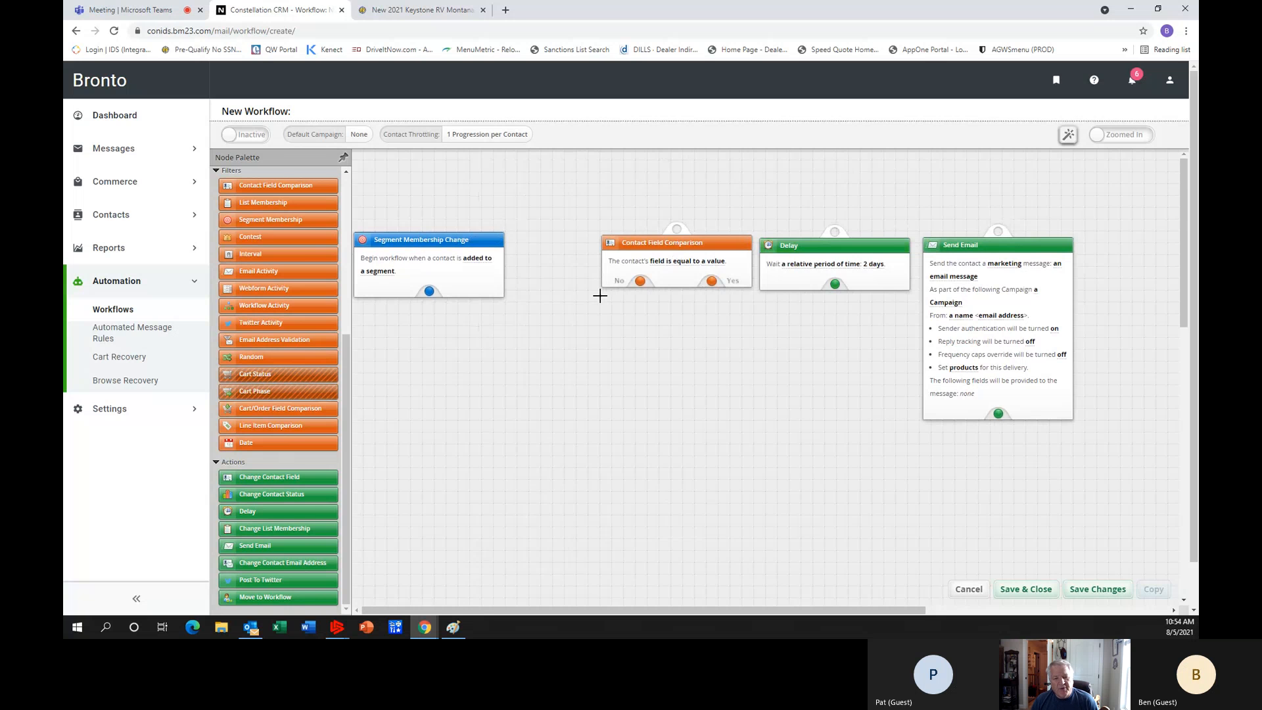
drag(668, 243, 603, 241)
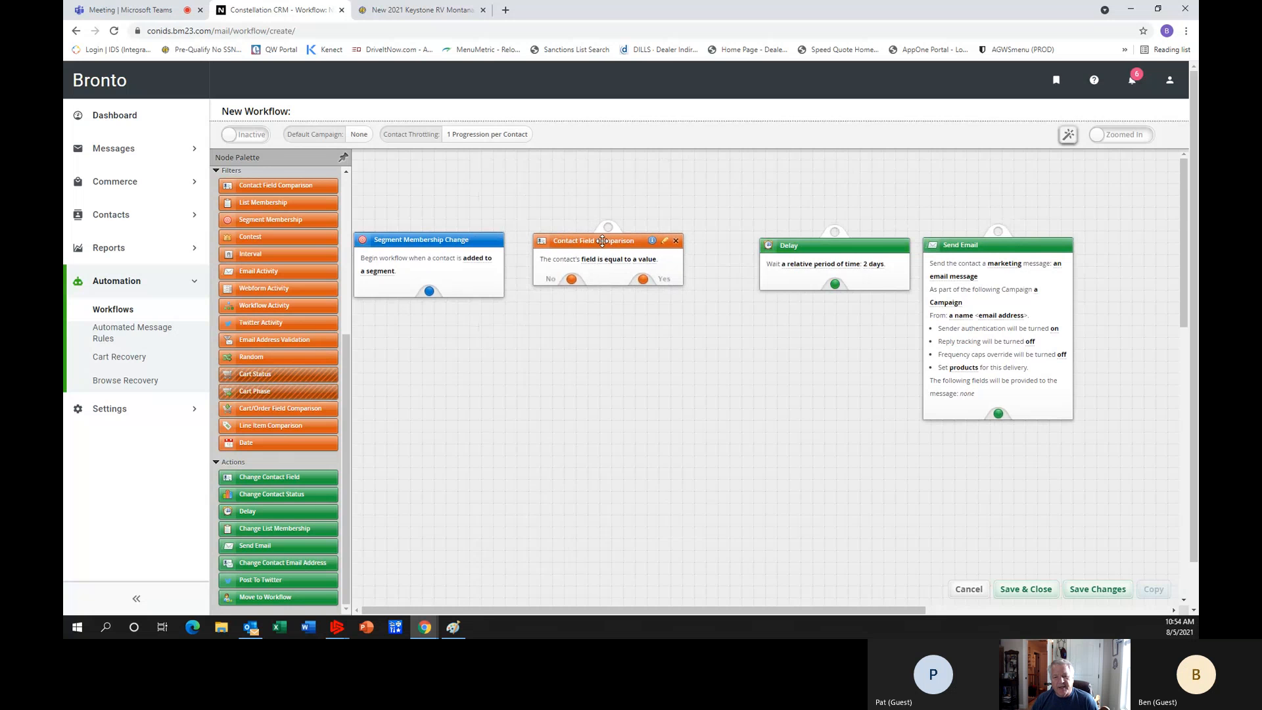
drag(838, 245, 799, 240)
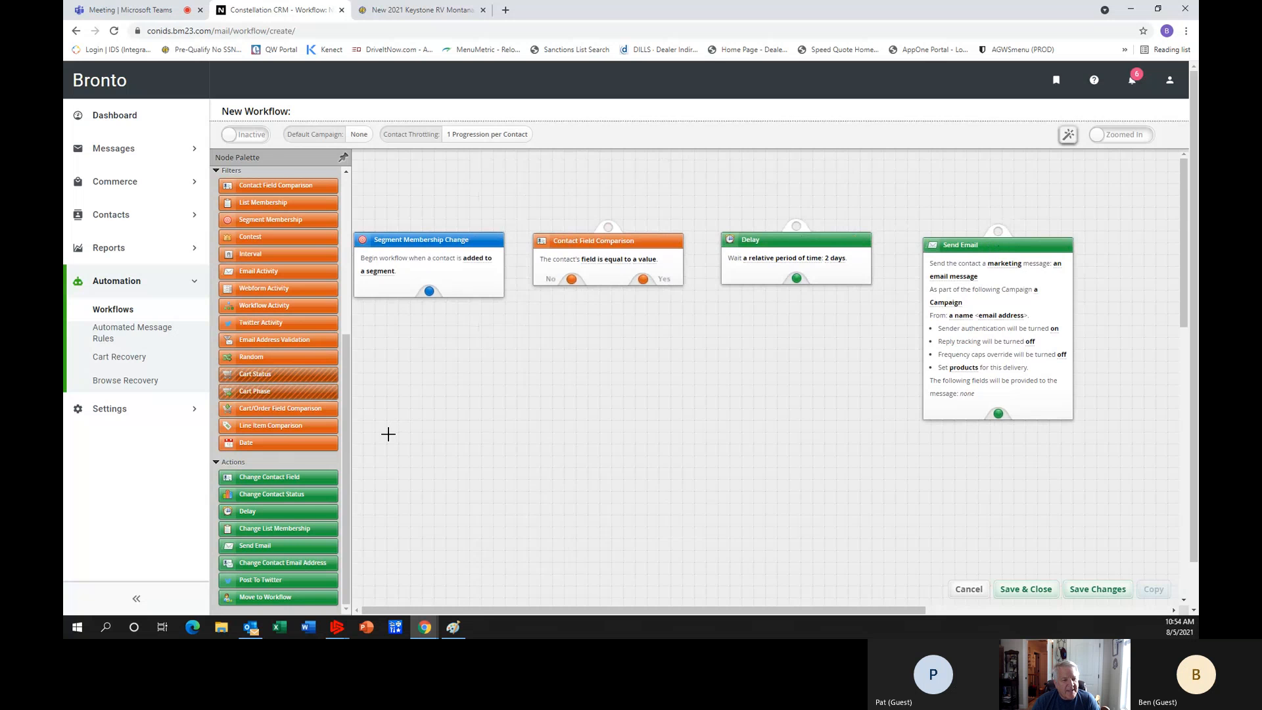
Set the Segment Membership Change trigger to start when a contact is added to the segment Customers Delivery Date is Today.
scroll(250, 392, up, 2)
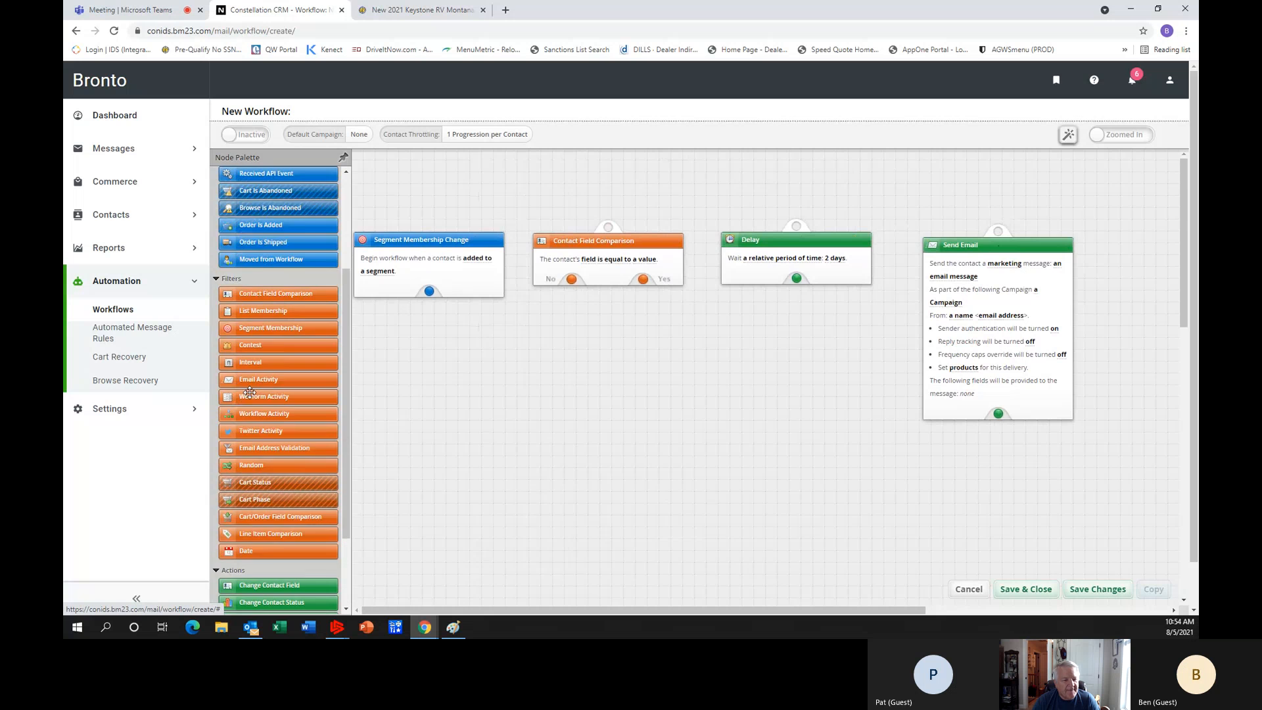
scroll(260, 388, up, 2)
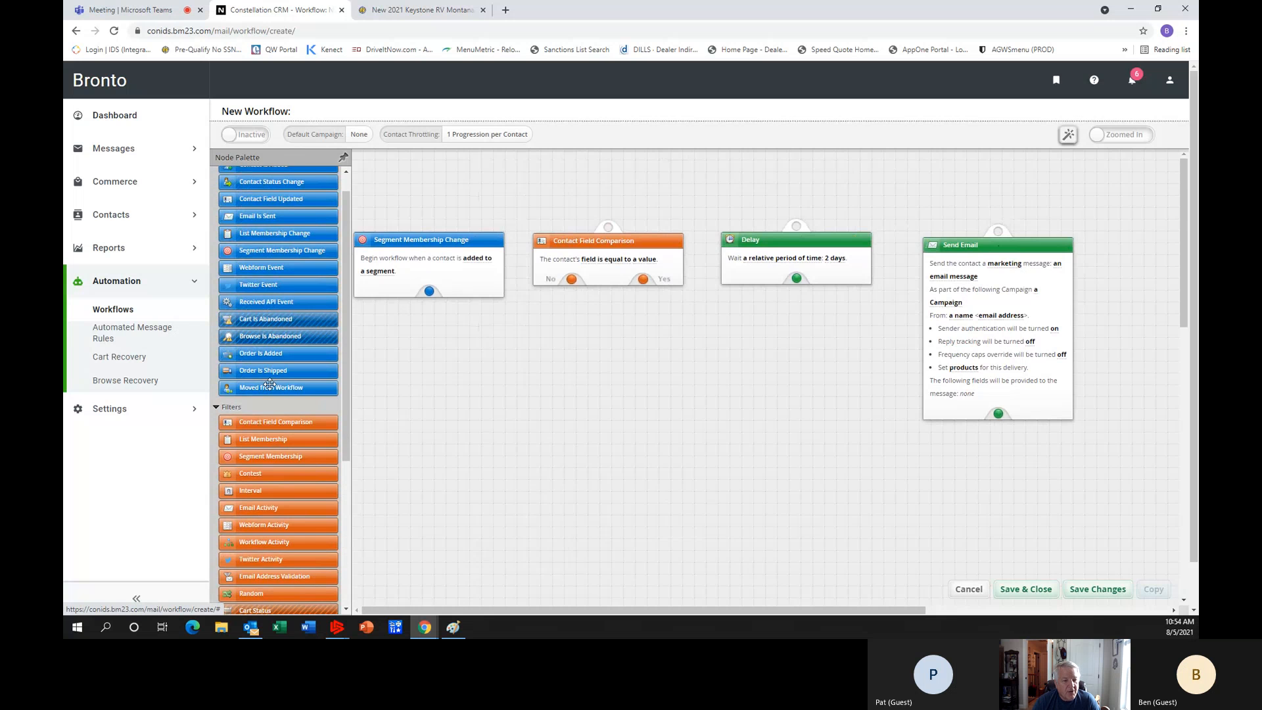
scroll(269, 384, up, 1)
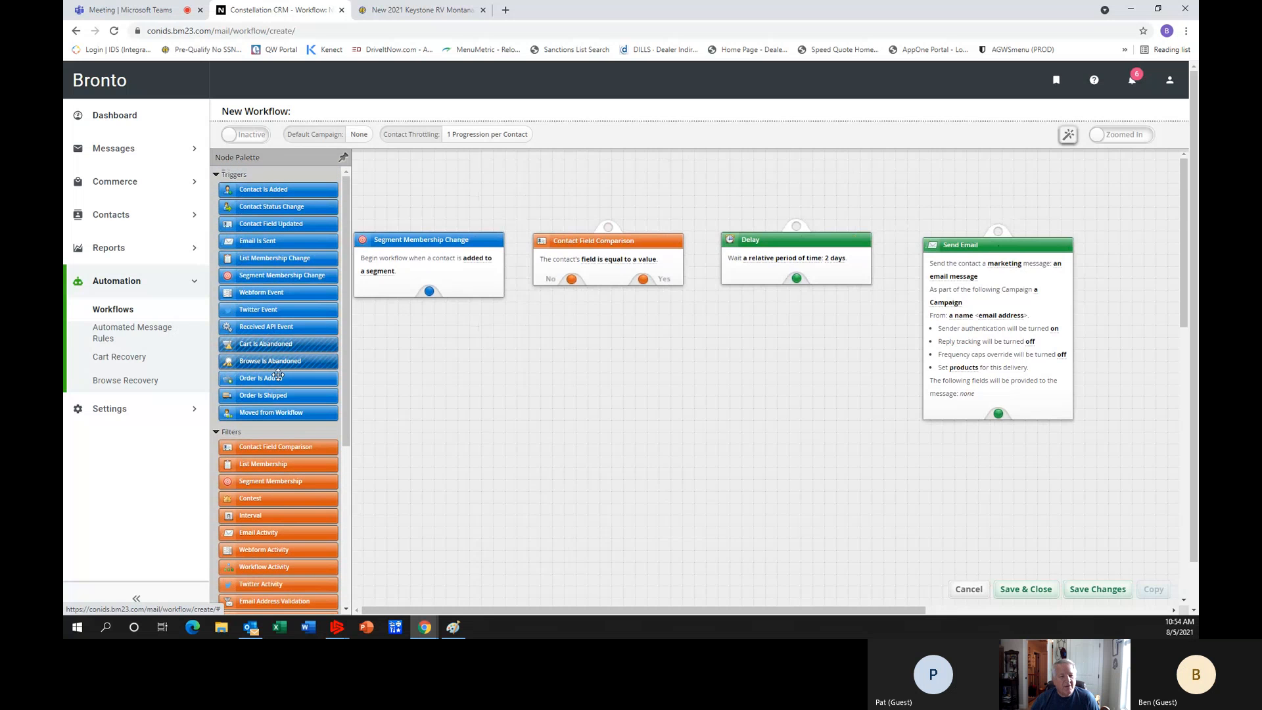
click(479, 259)
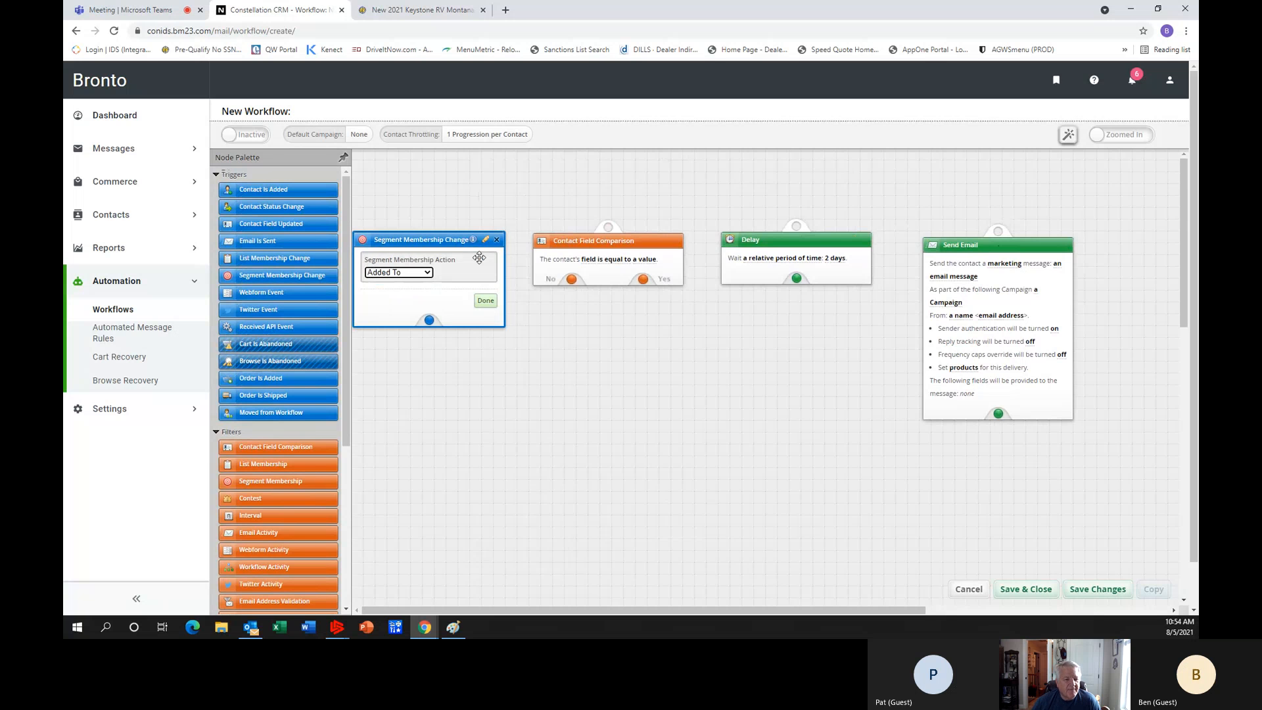
click(486, 300)
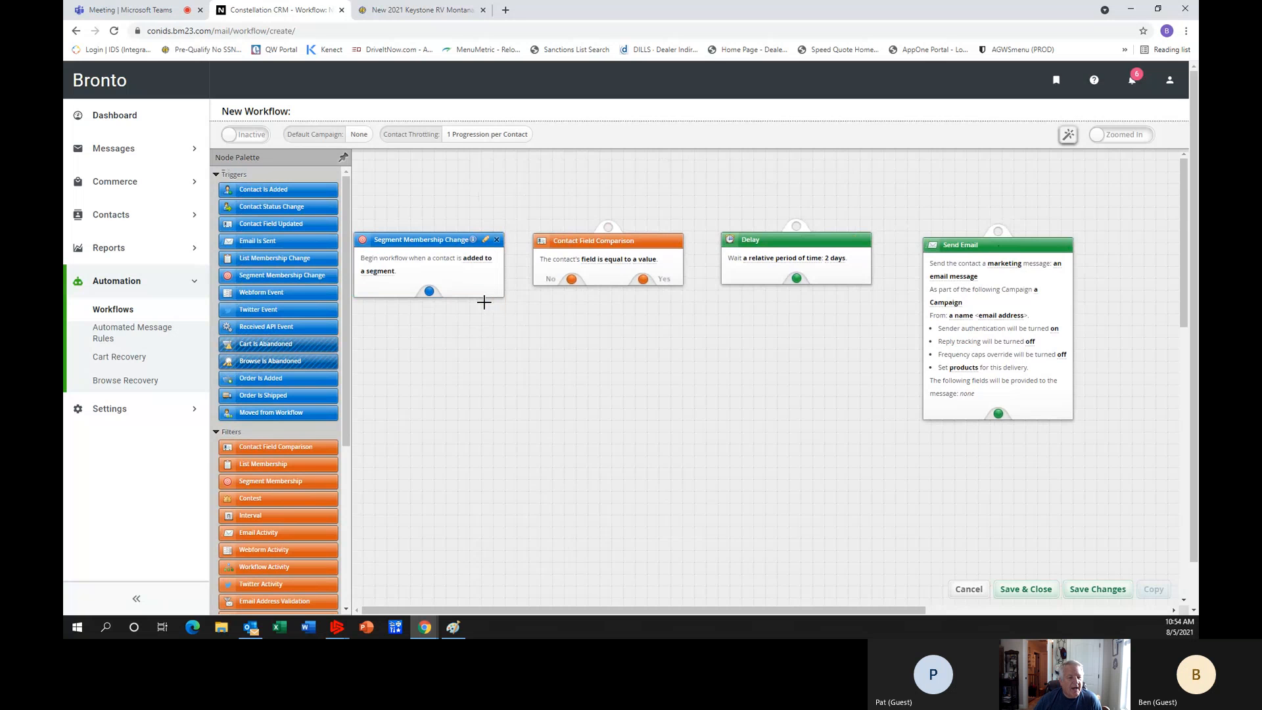
click(381, 272)
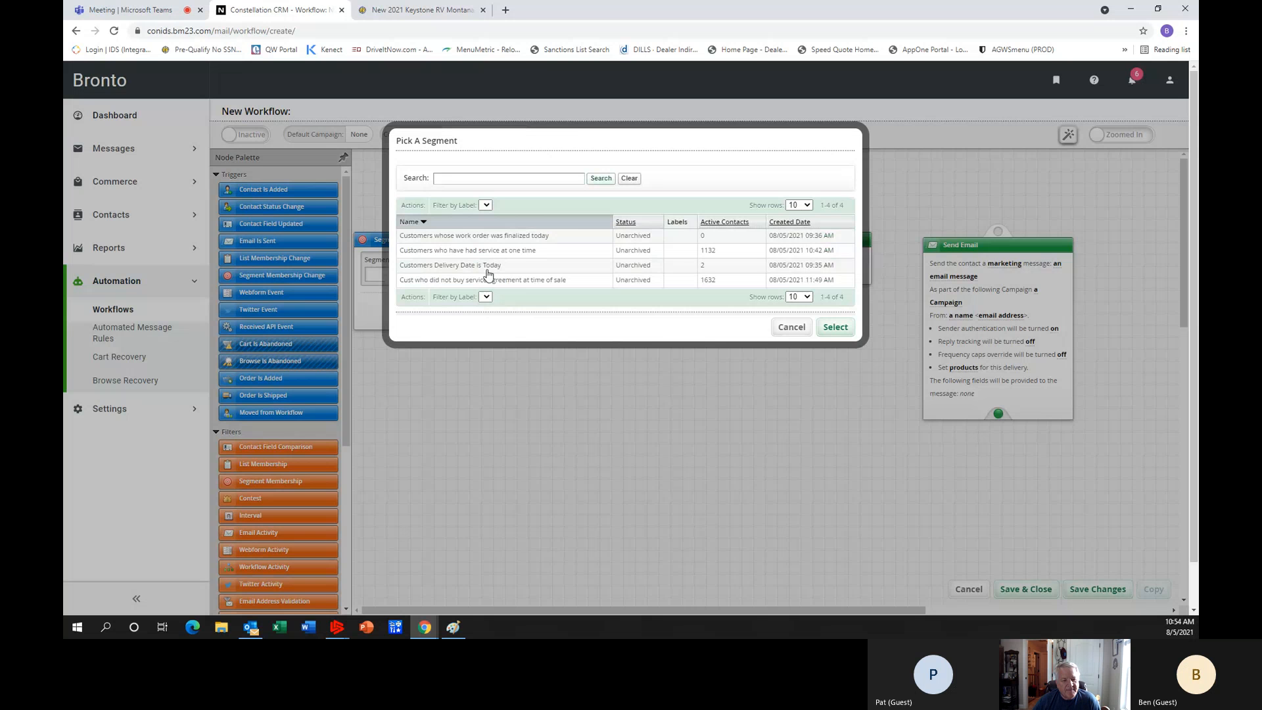
click(510, 270)
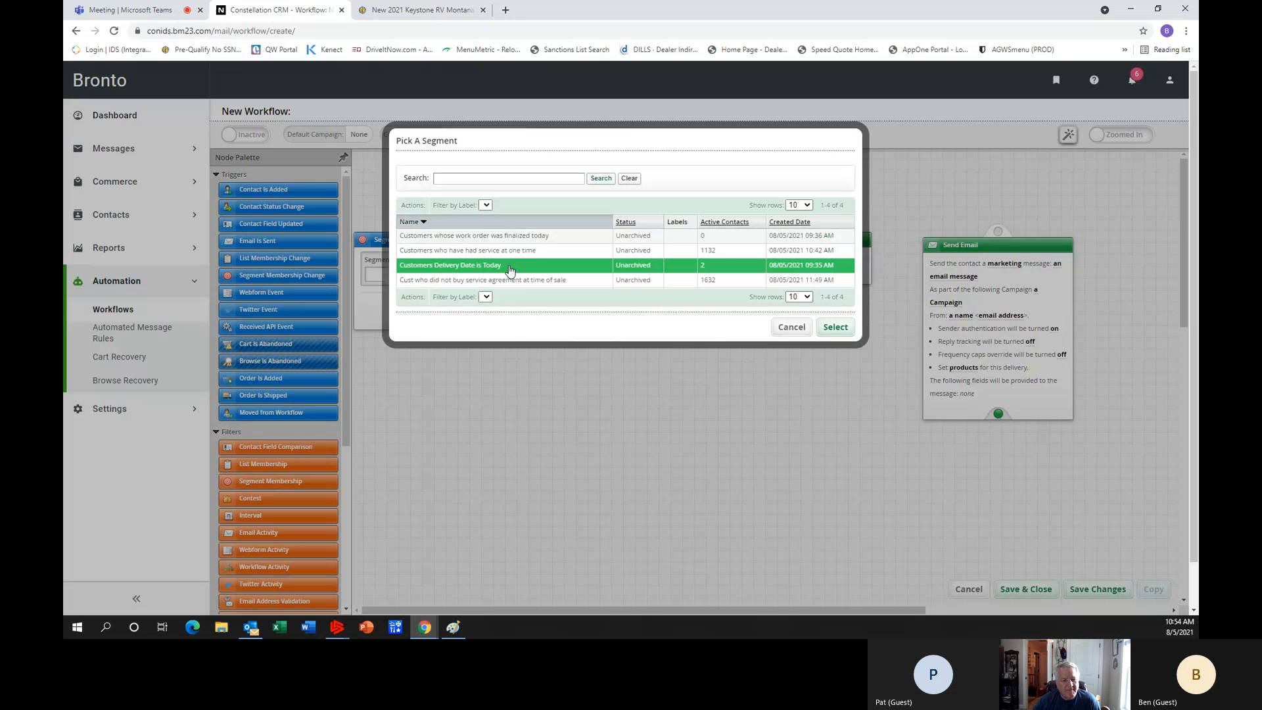
click(835, 328)
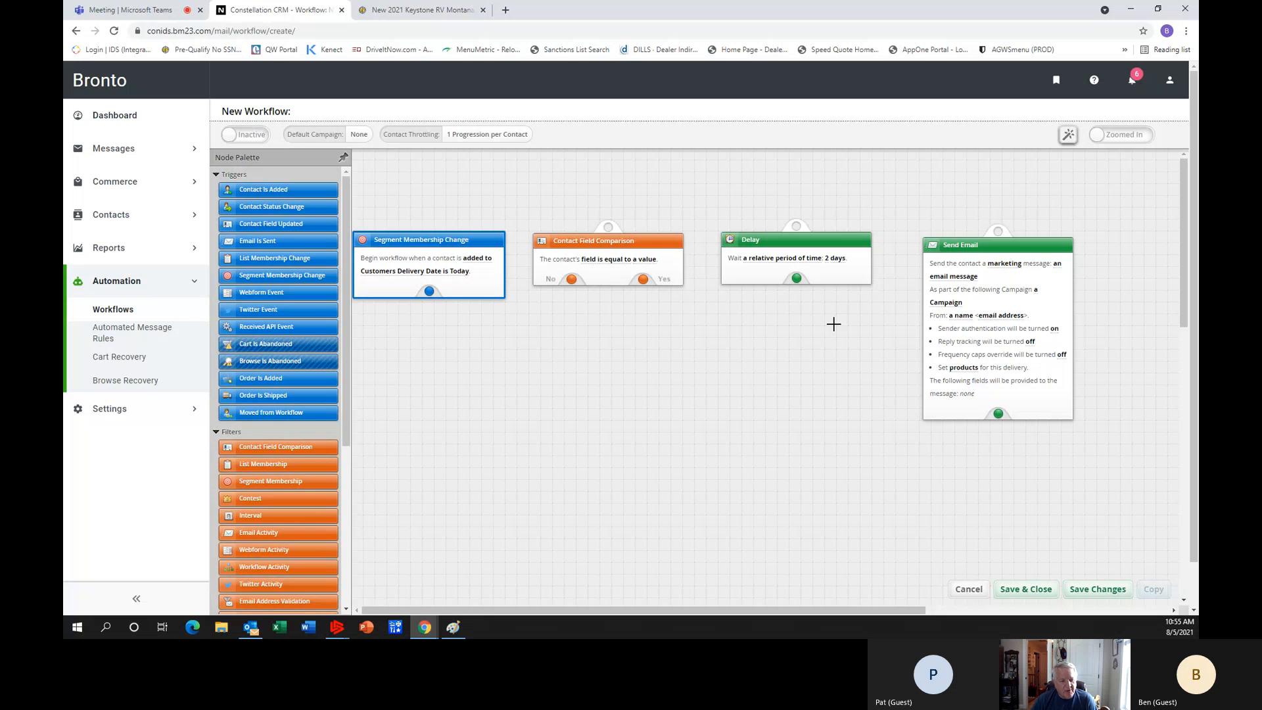
Configure the Contact Field Comparison filter to check that the custom field WarrantySold is equal to 0.
click(588, 266)
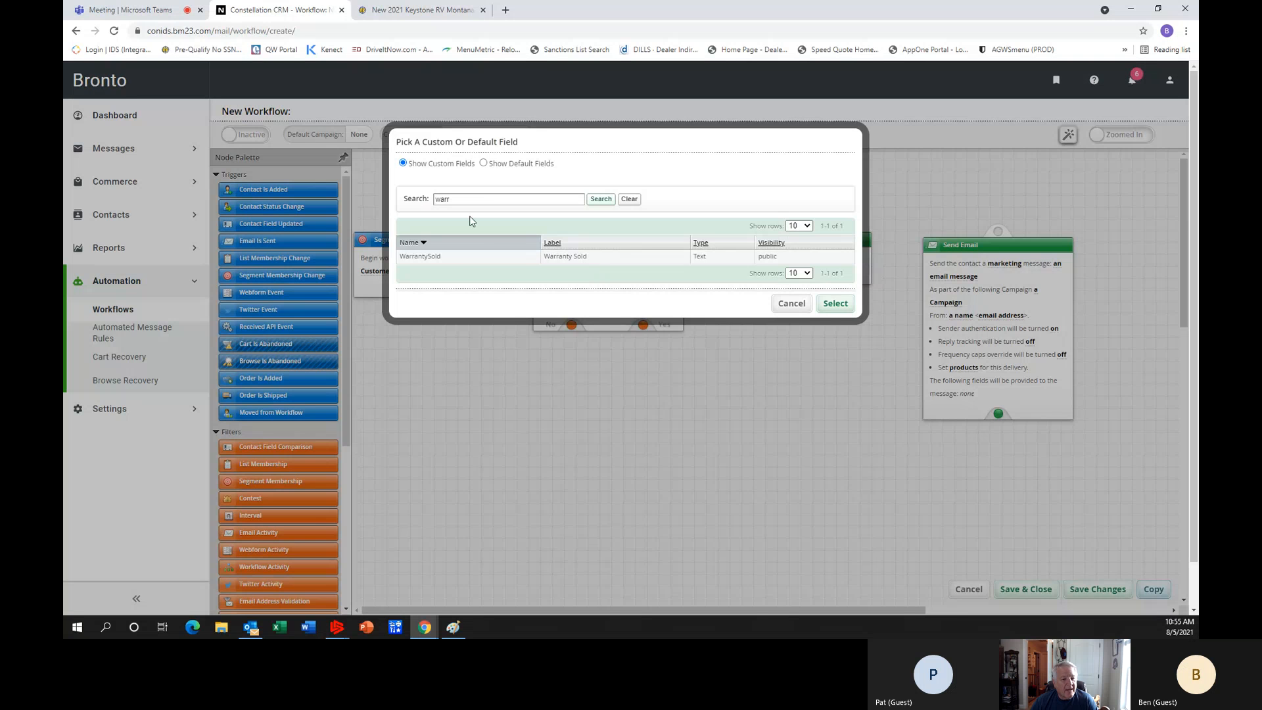
click(434, 259)
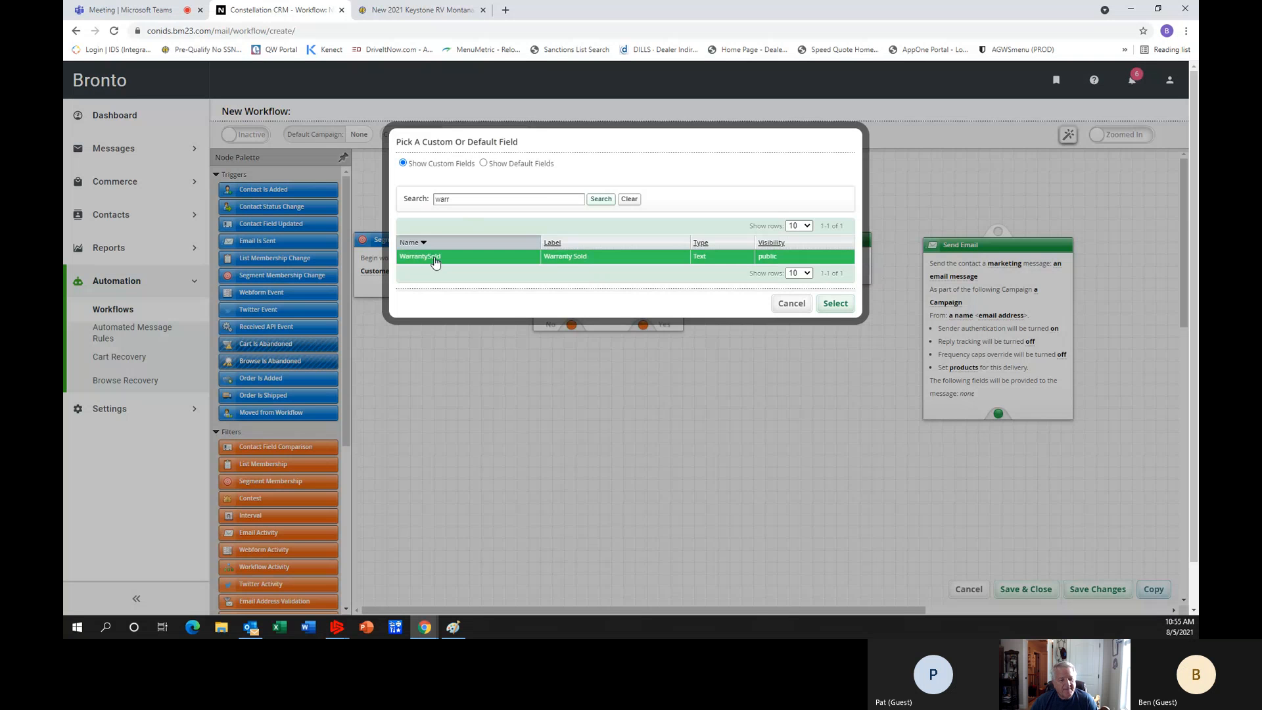
click(836, 303)
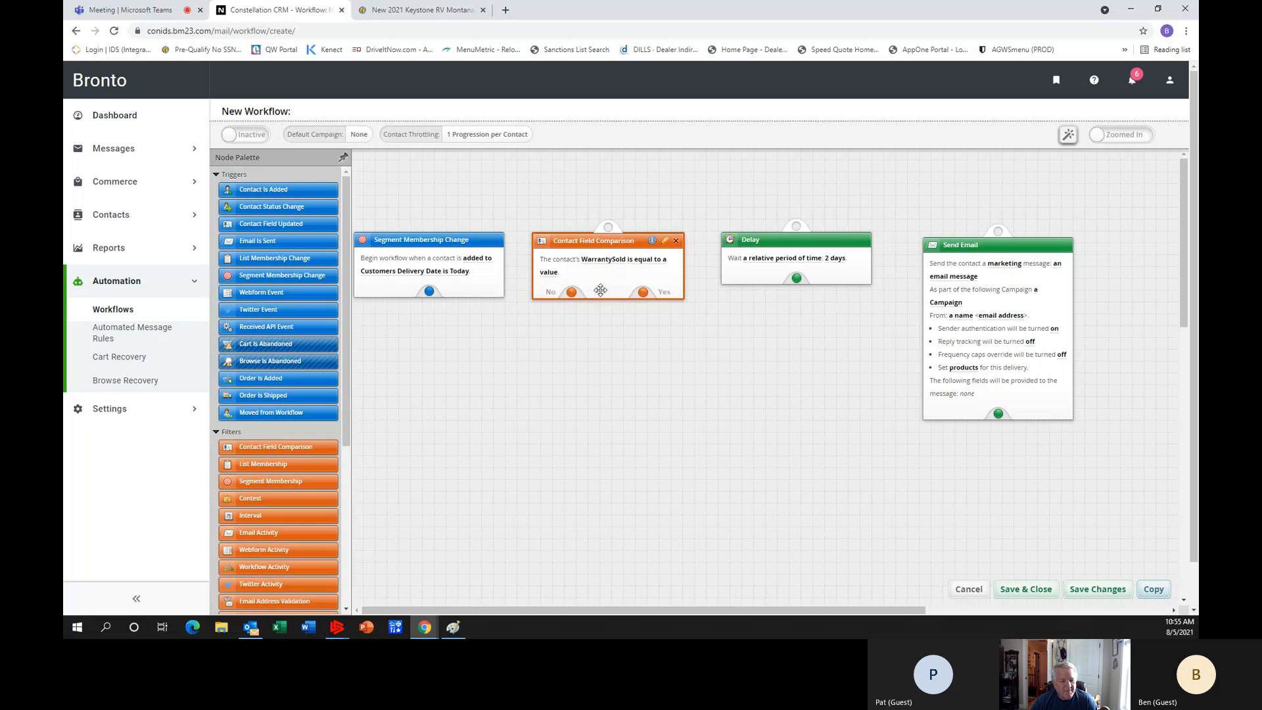
click(550, 272)
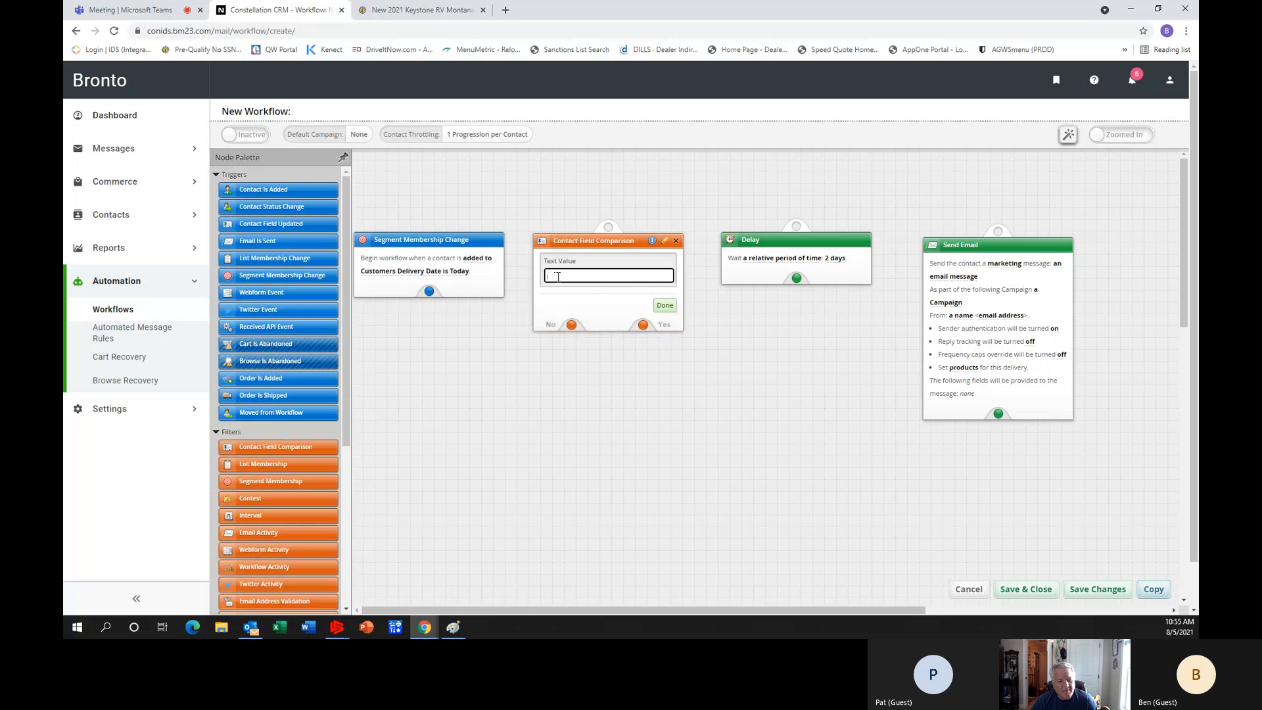
click(664, 306)
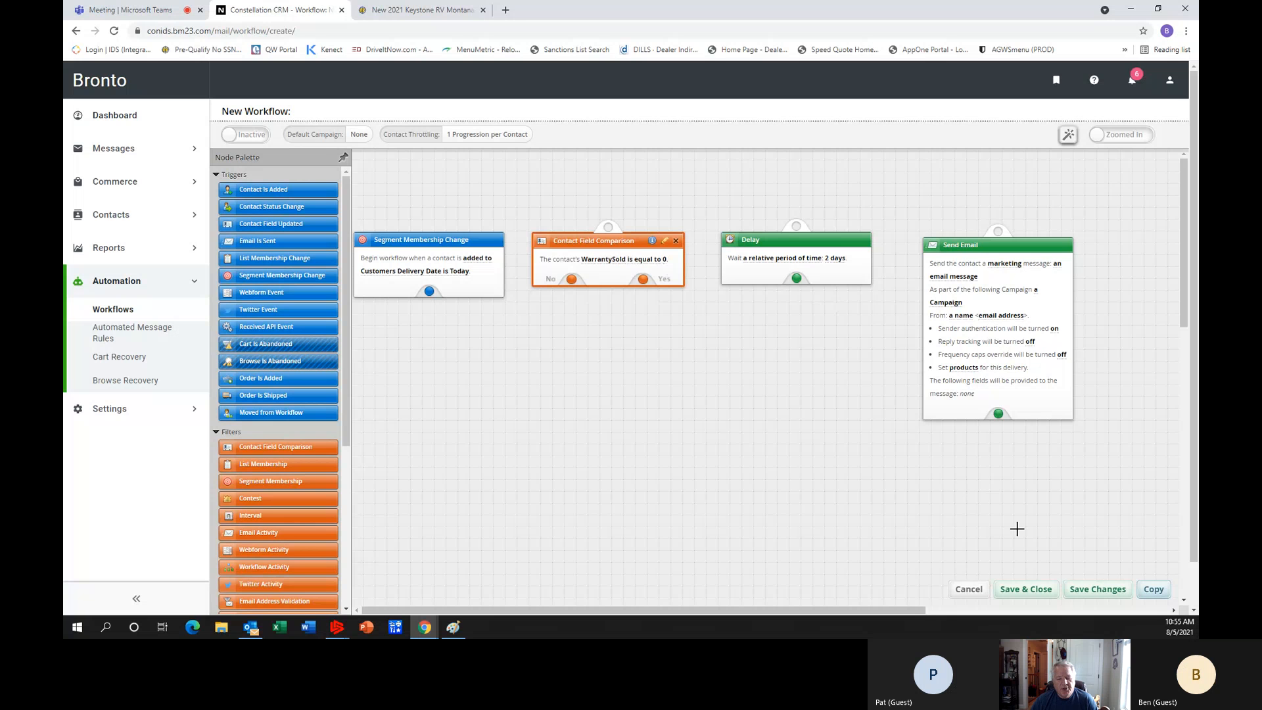
Set the Delay action to wait for a relative period of 6 months.
click(836, 262)
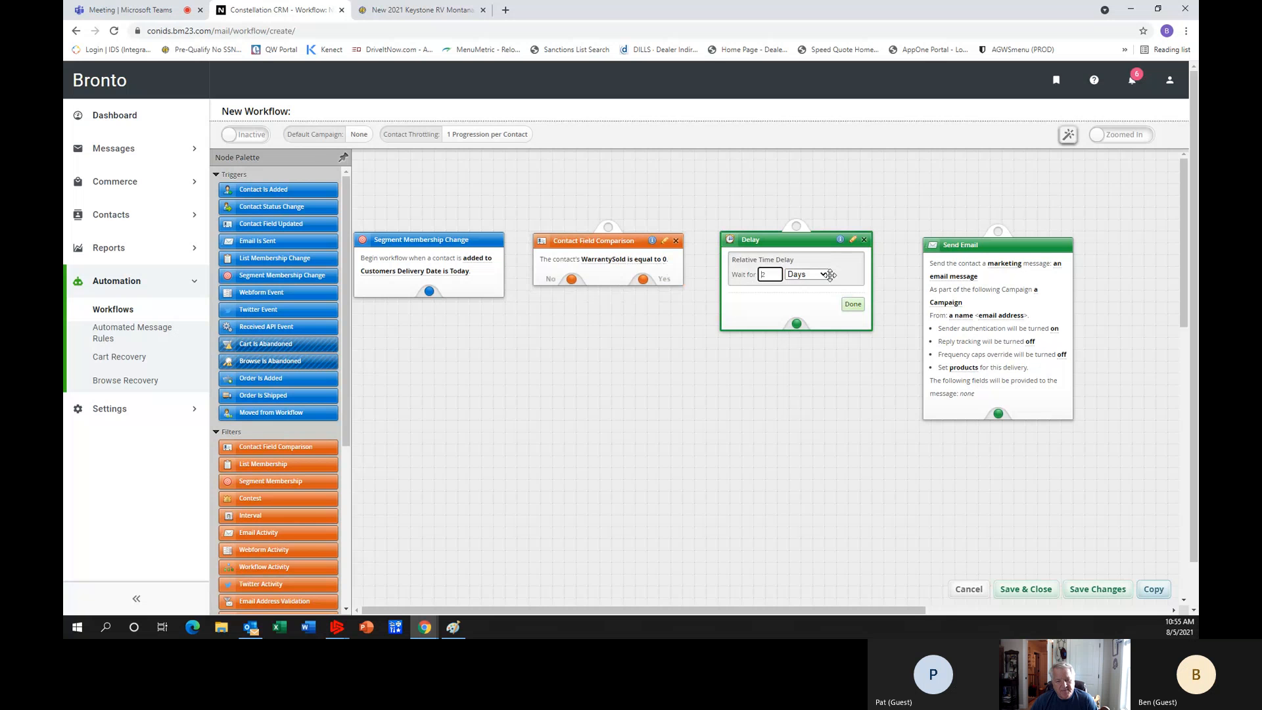
click(807, 274)
click(803, 324)
click(853, 305)
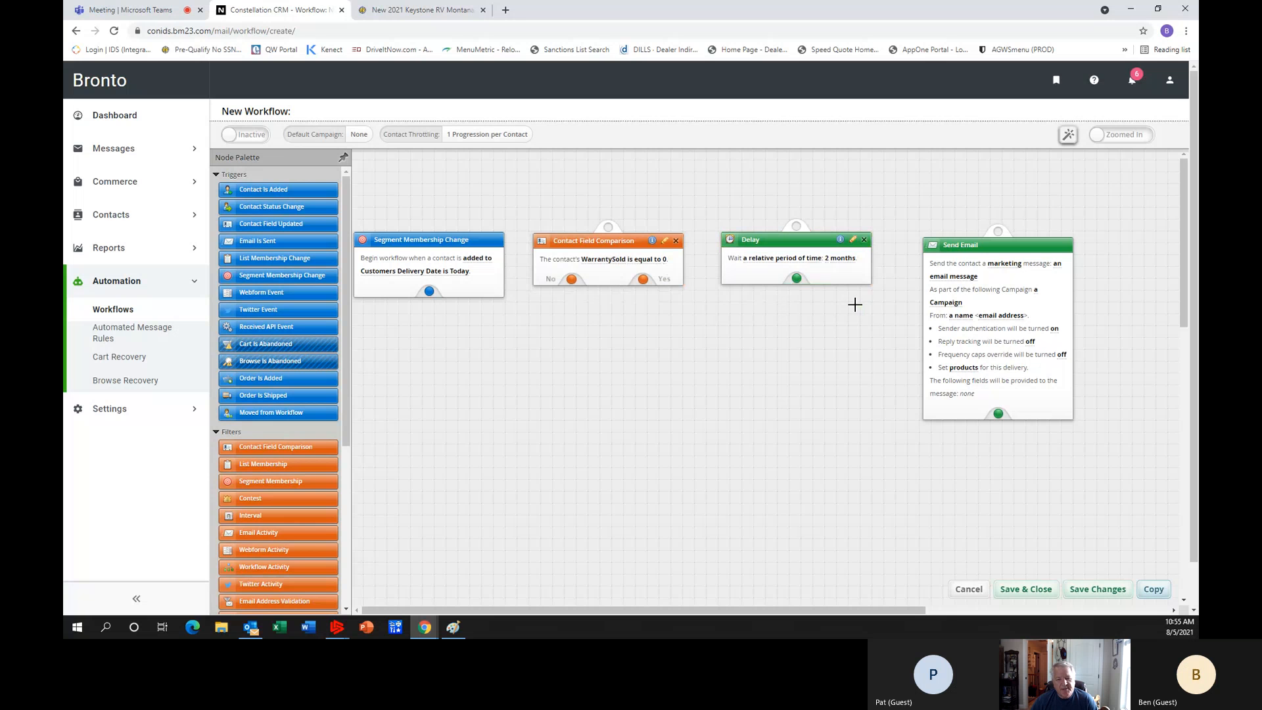
click(830, 259)
drag(773, 274, 751, 272)
text(6)
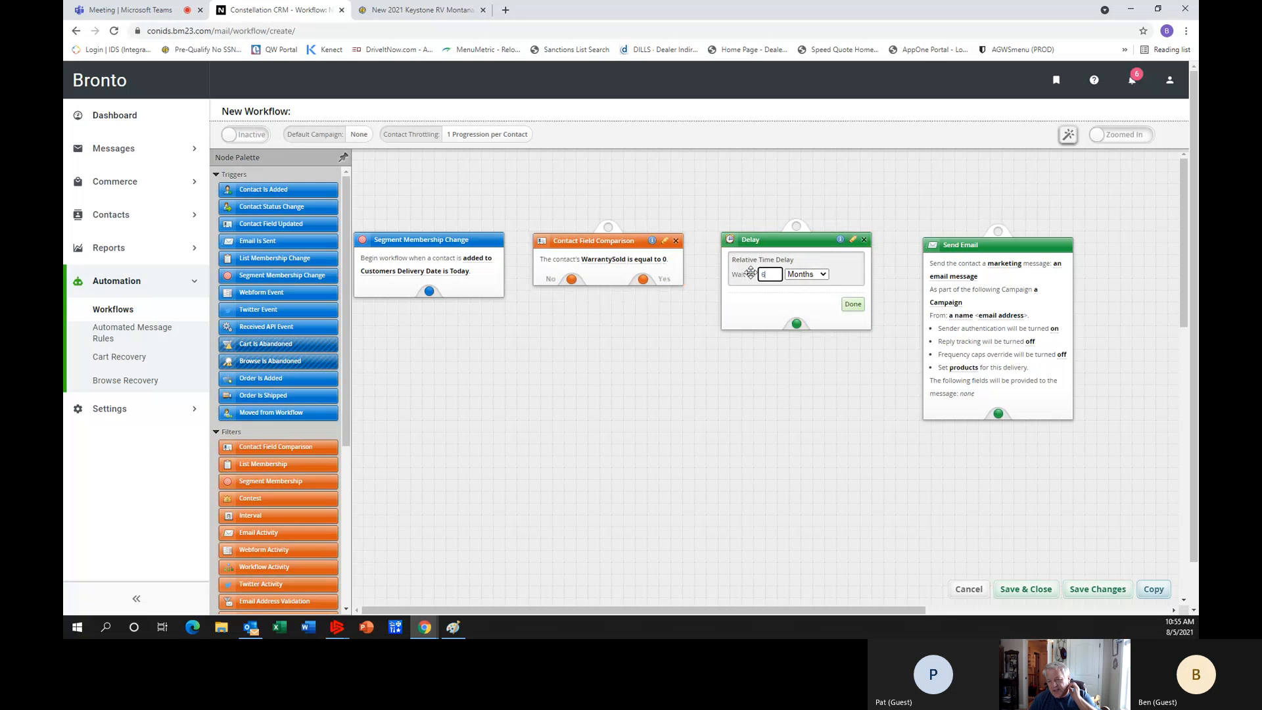
click(853, 304)
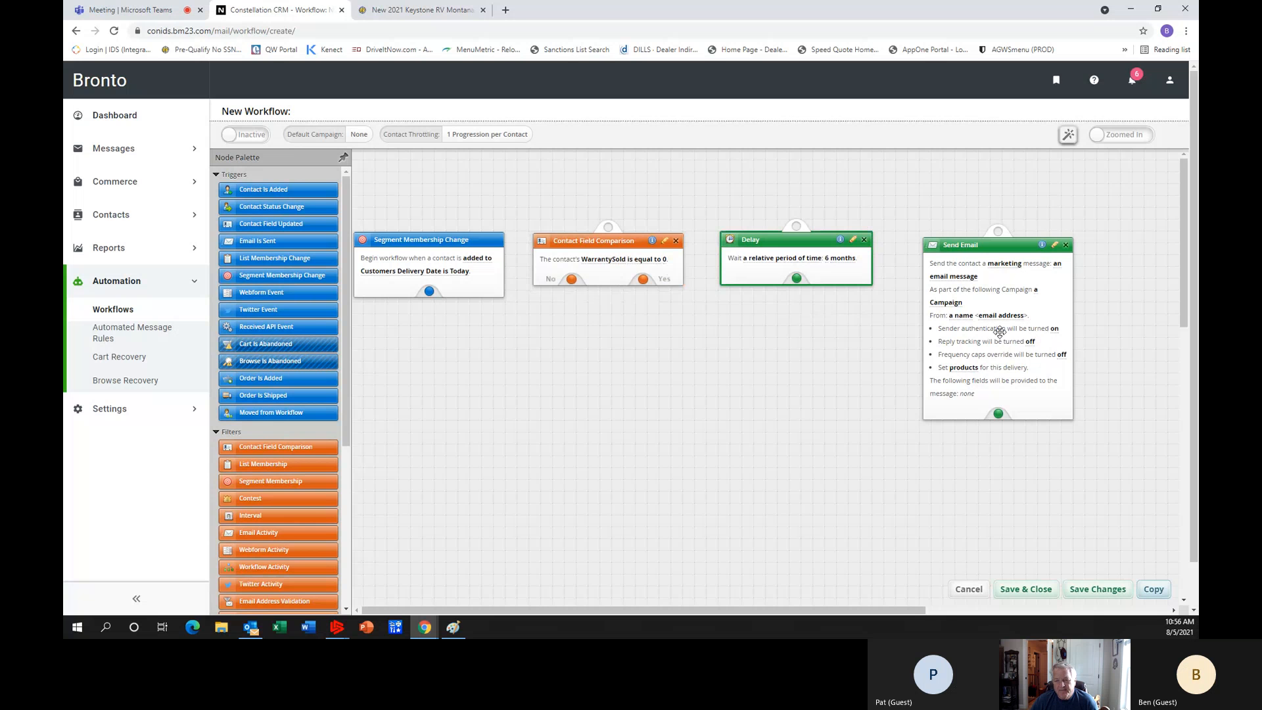
Create a new campaign named Finance with type Other from the Send Email action's campaign setting.
click(953, 303)
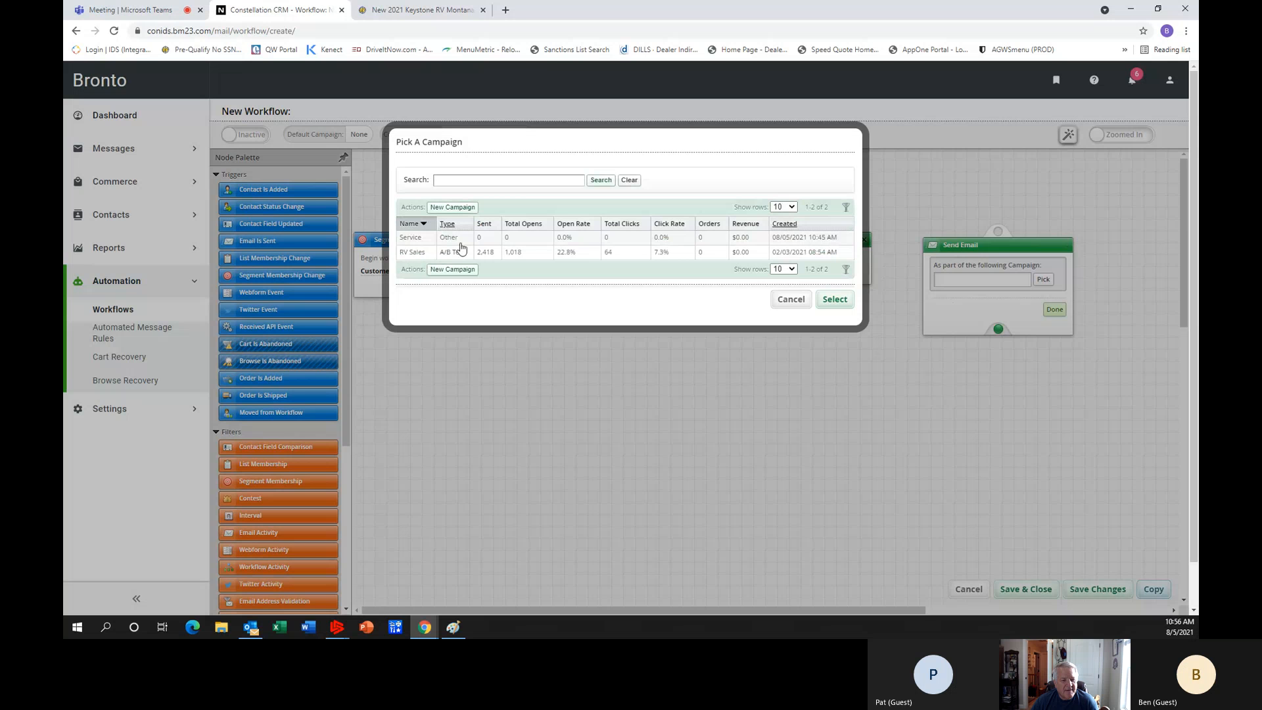
click(452, 206)
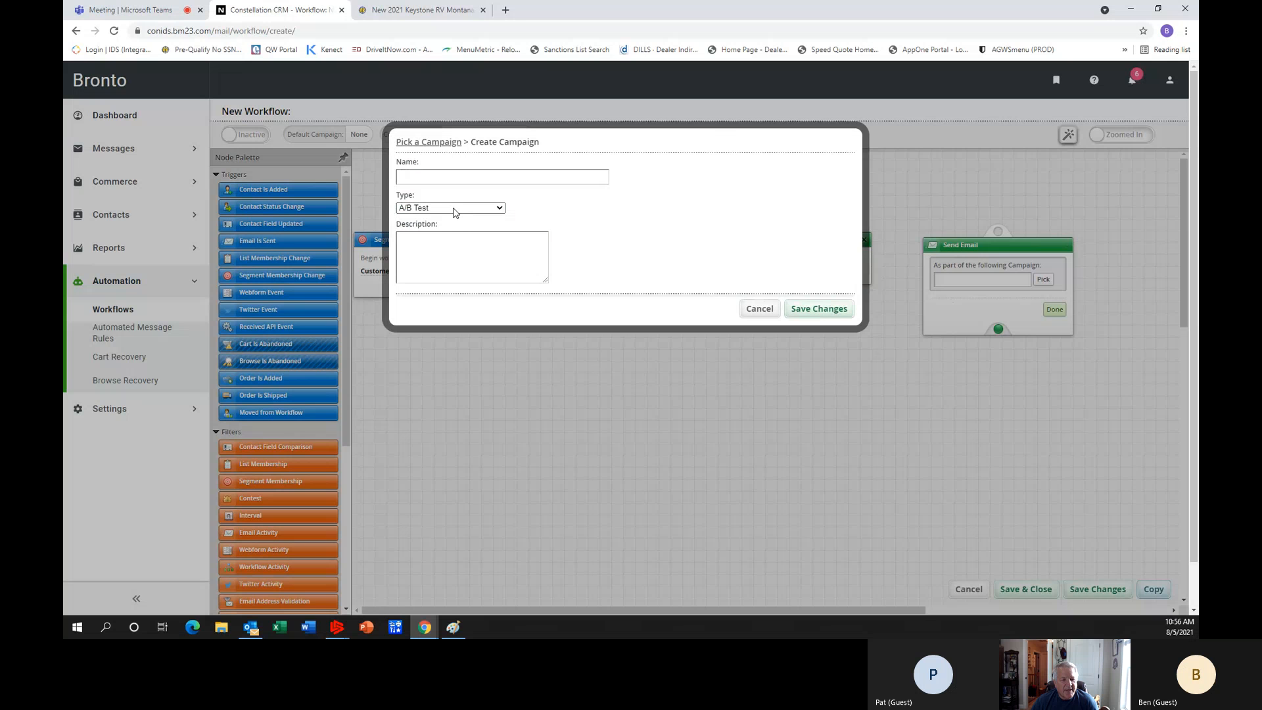
click(442, 178)
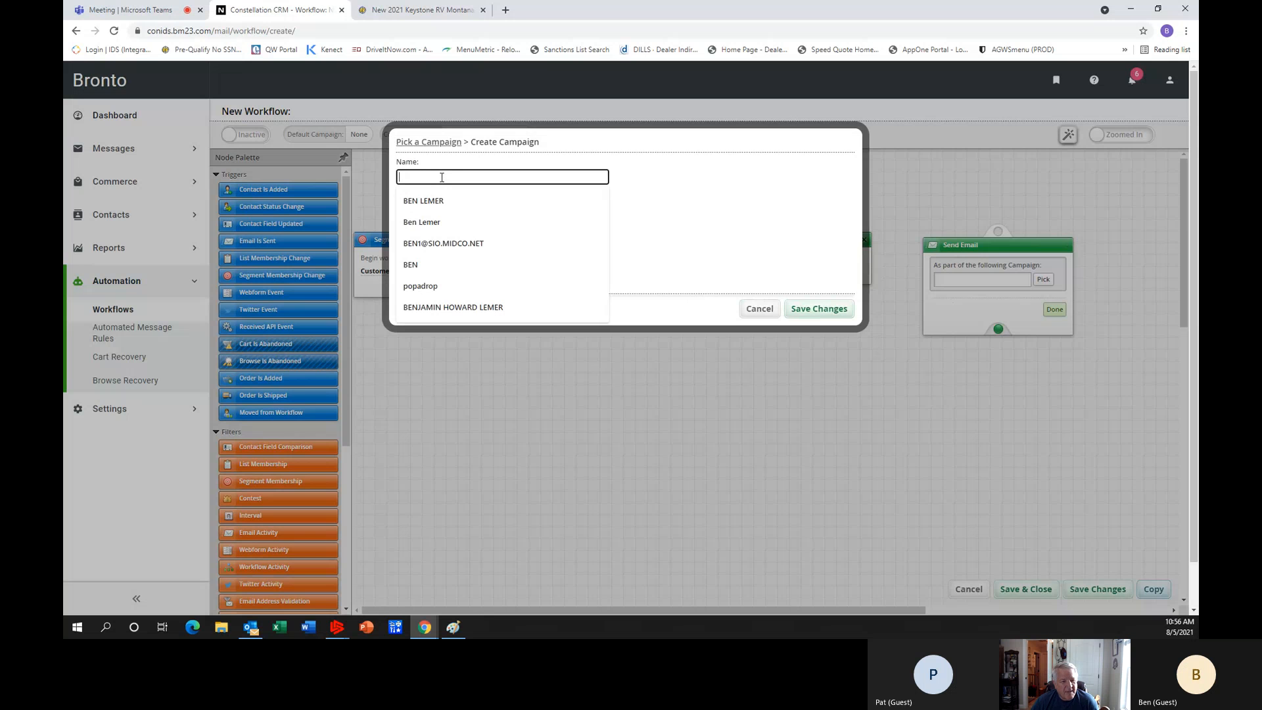
text(f)
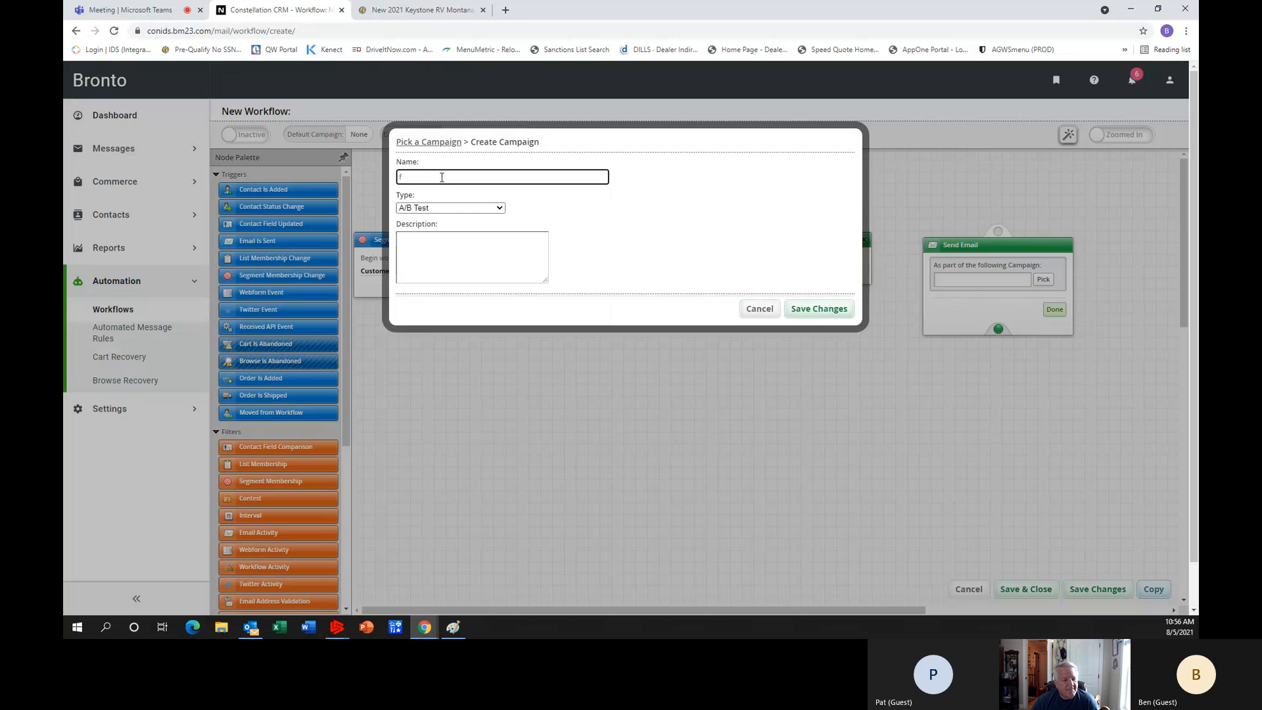
text(Finance)
click(500, 209)
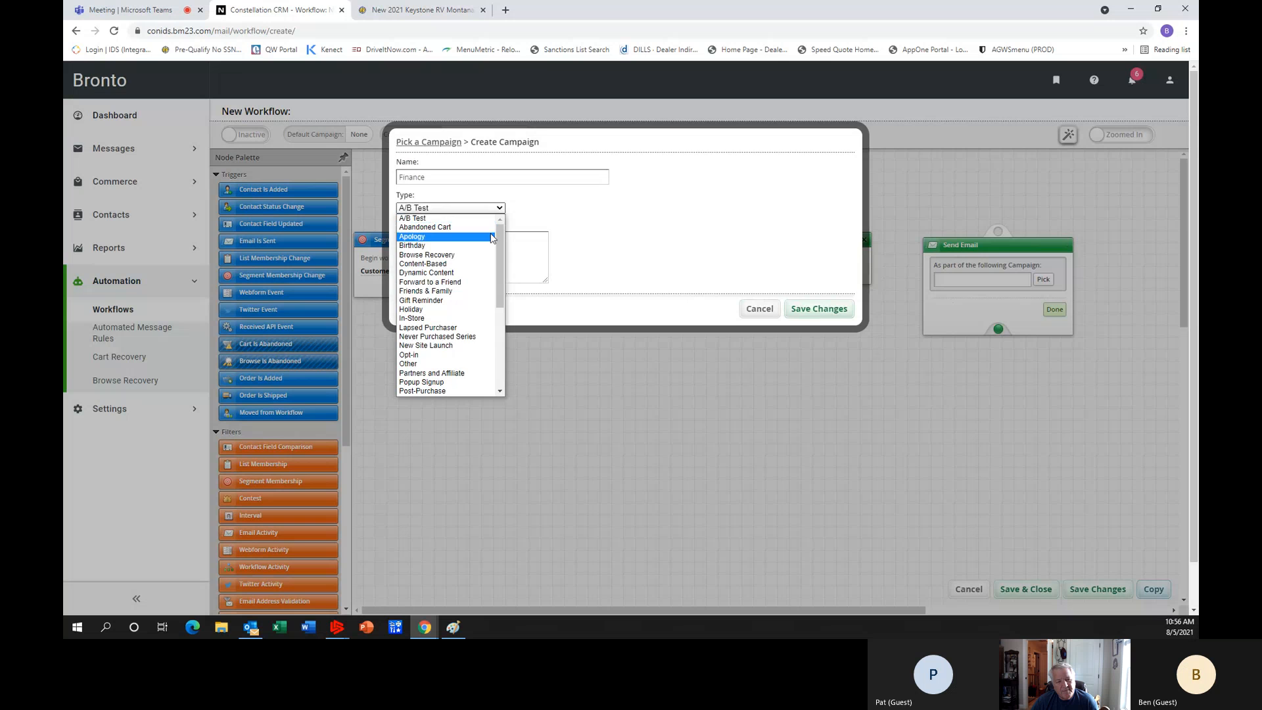
click(447, 364)
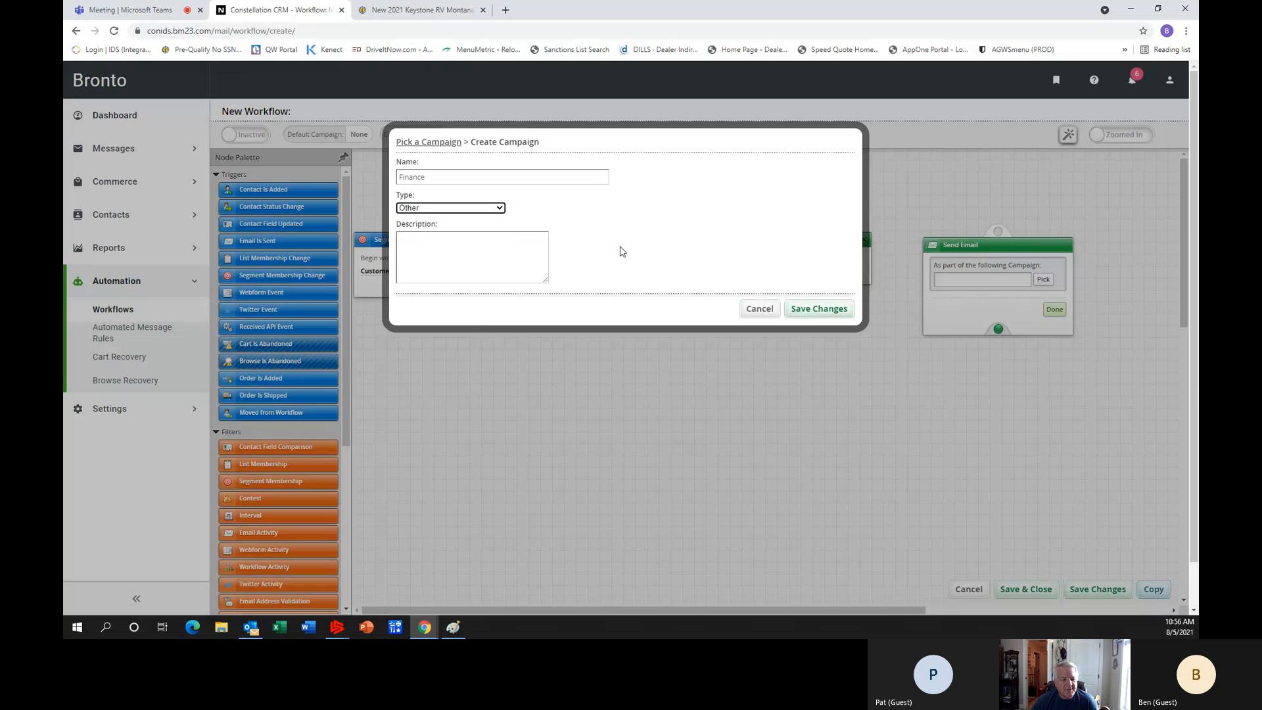
click(813, 307)
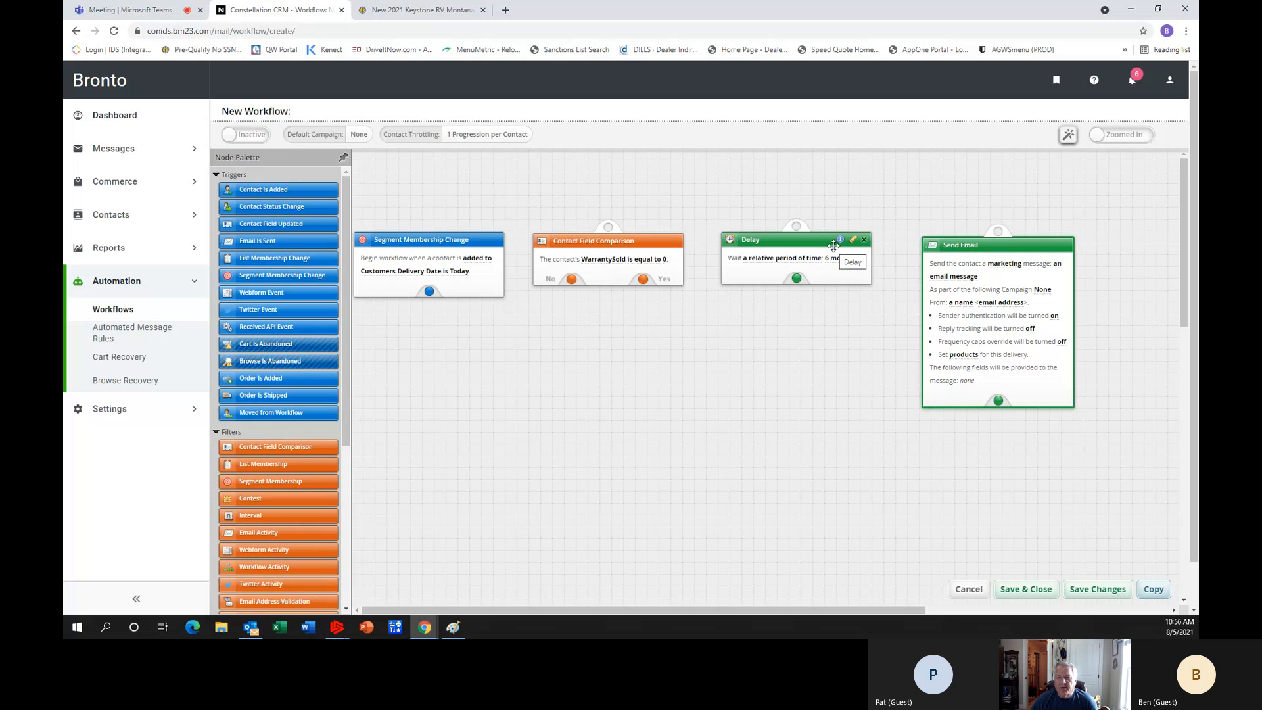
Choose the training message as the email message sent by the Send Email action.
click(947, 279)
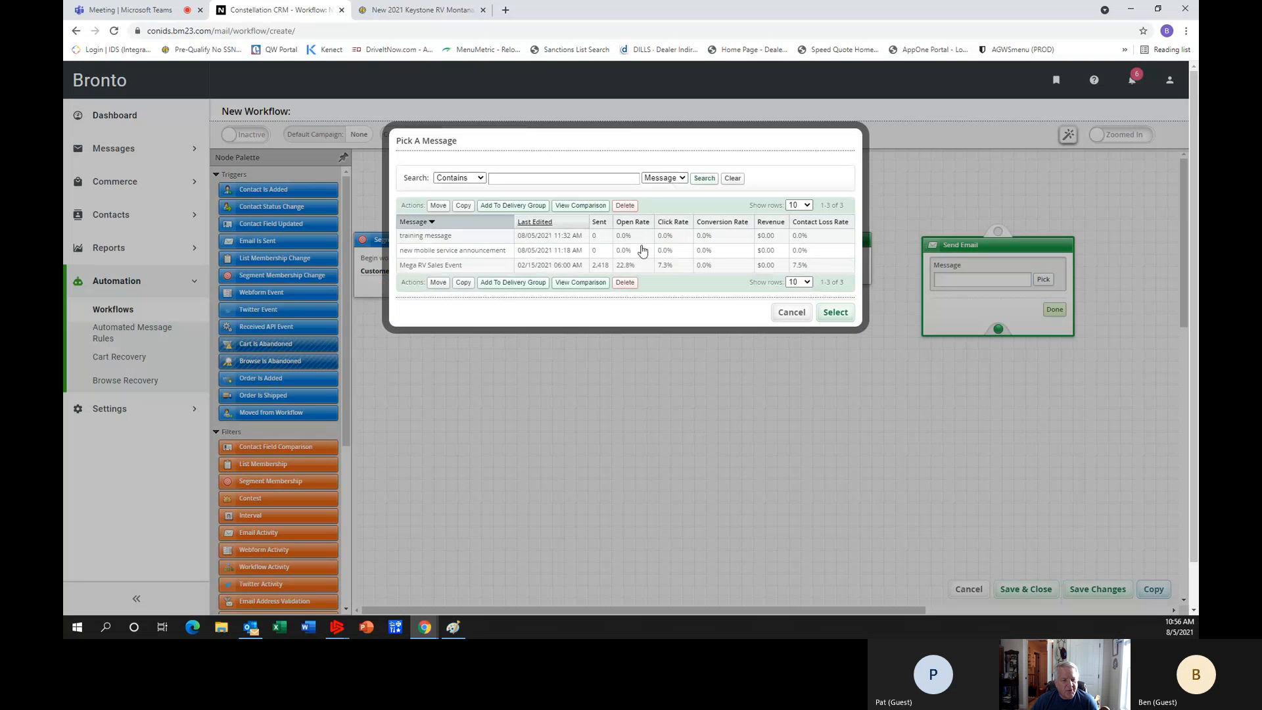
click(453, 238)
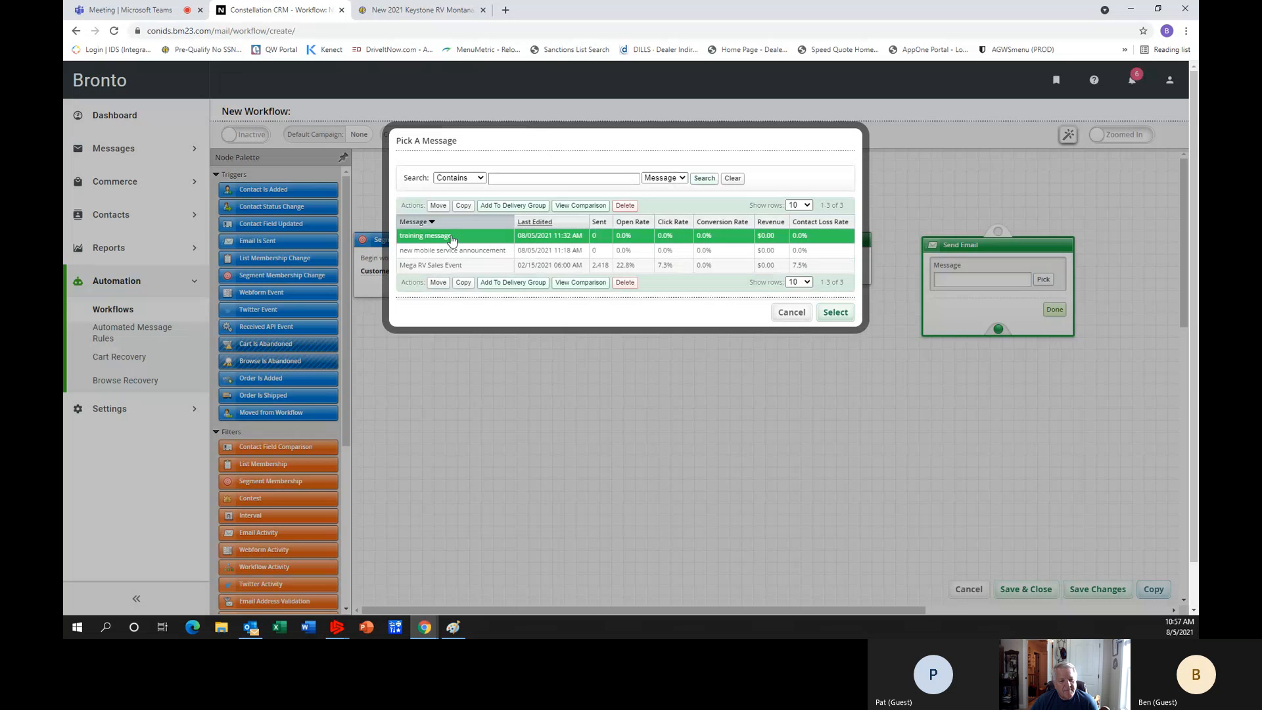
click(836, 313)
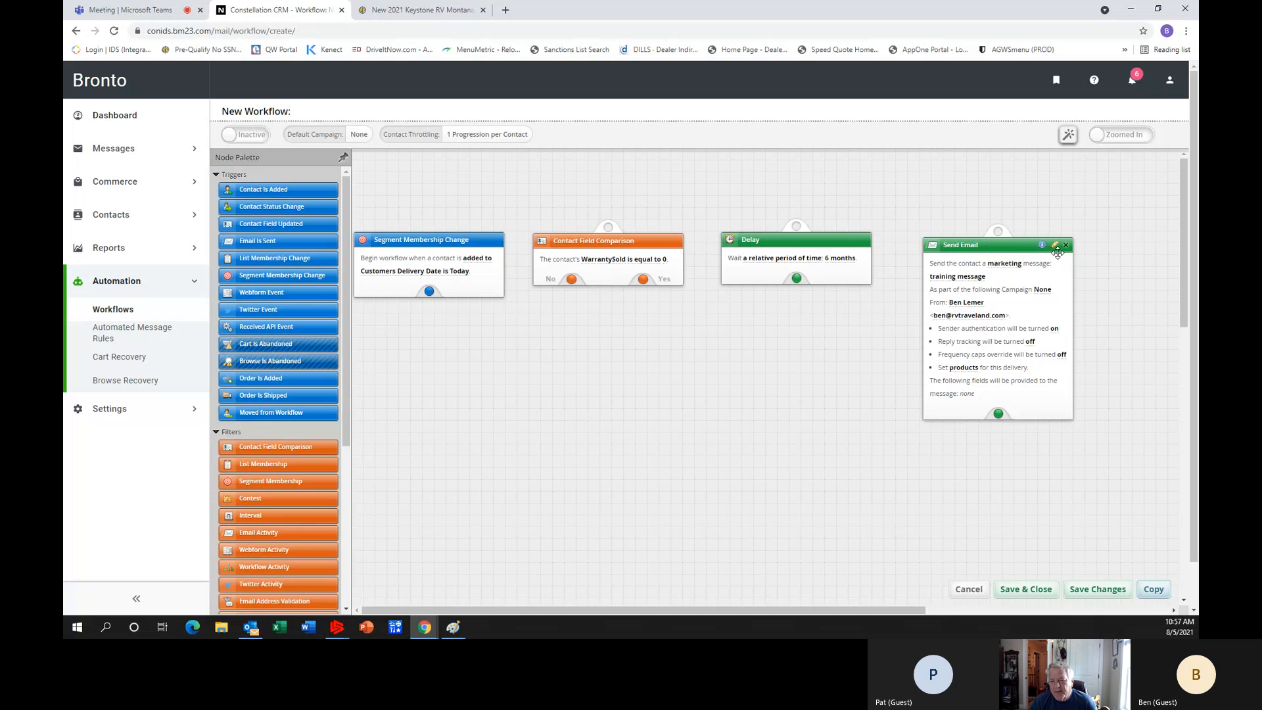
Assign the existing Finance campaign to the Send Email action.
click(1045, 287)
click(1043, 279)
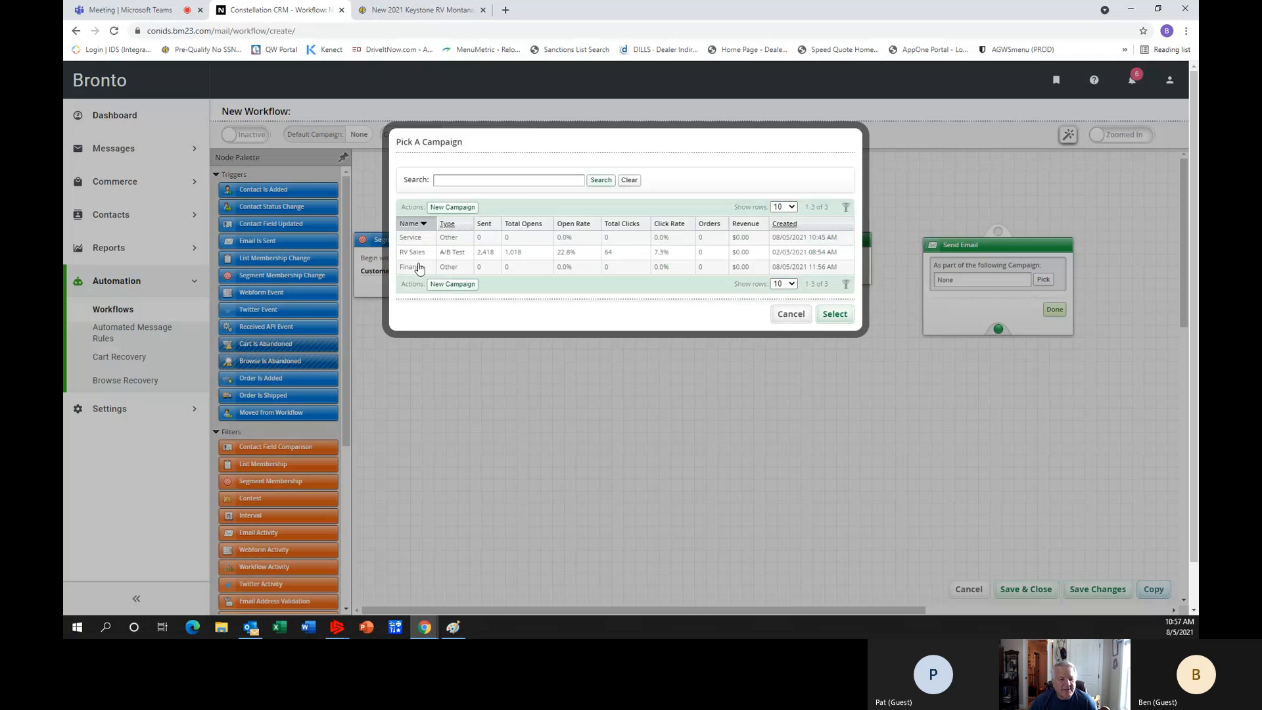
click(419, 269)
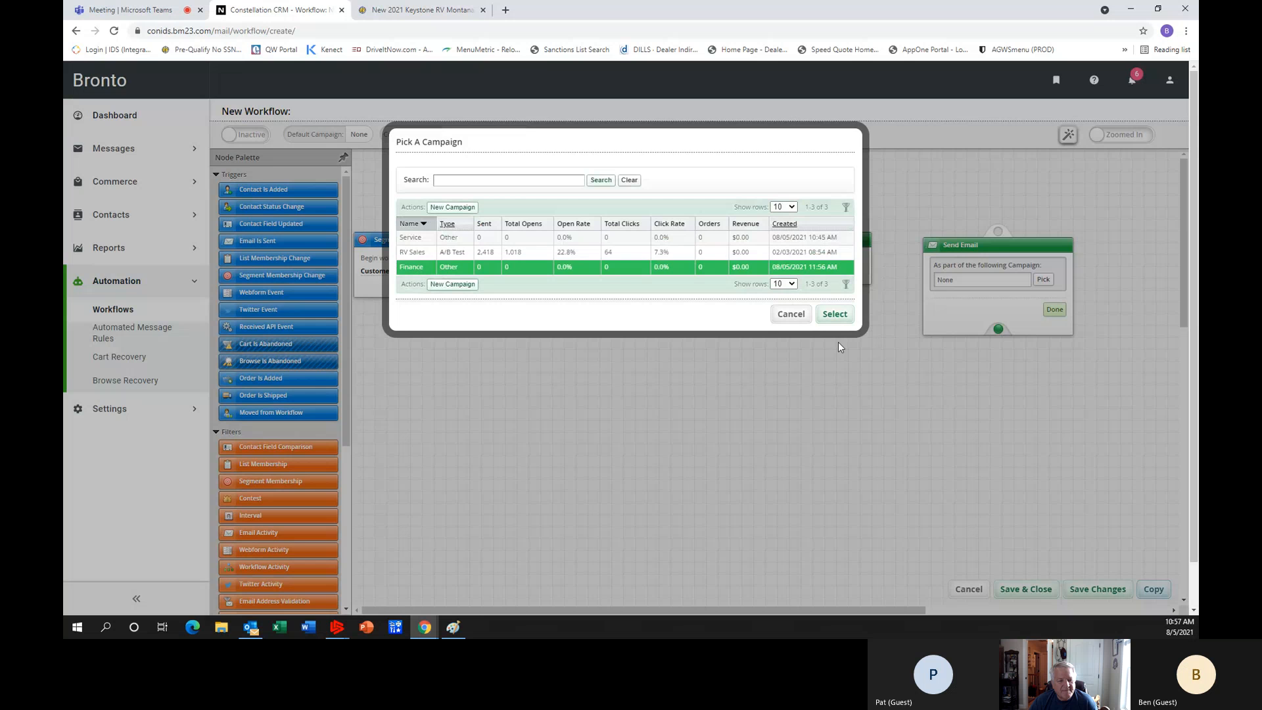
click(837, 315)
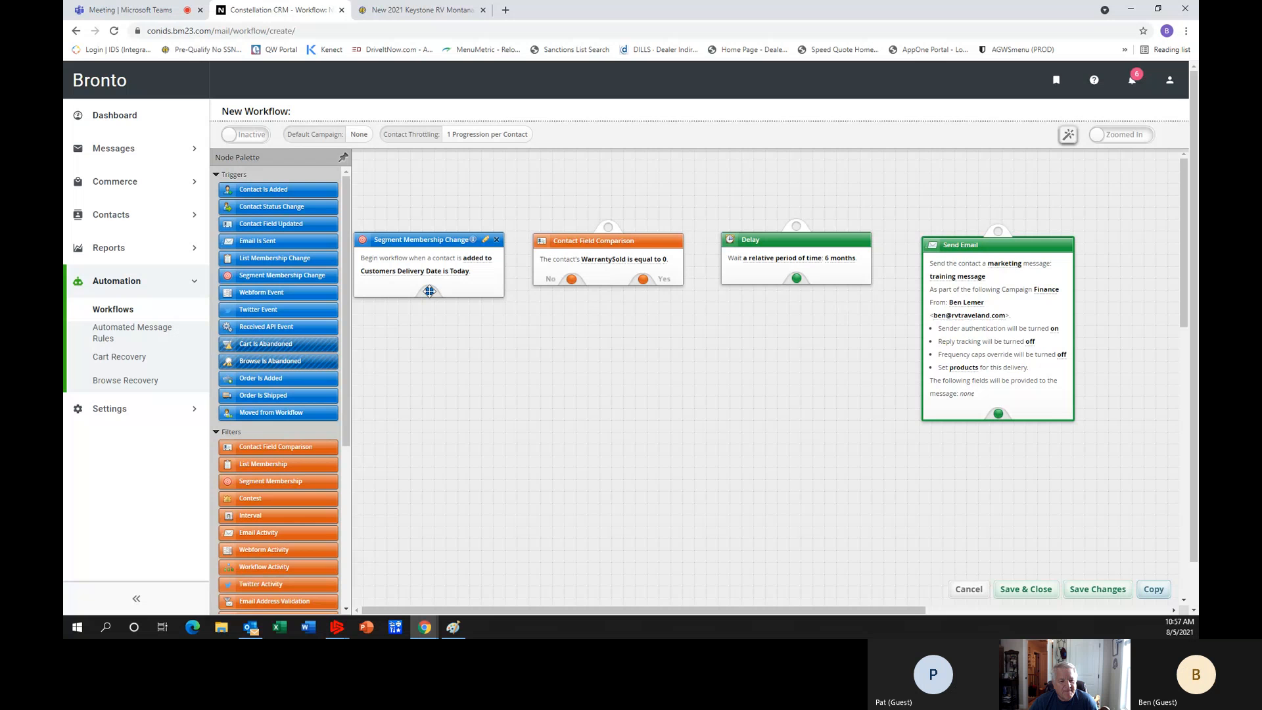
Connect the Segment Membership Change trigger to the Contact Field Comparison filter, its Yes branch to the Delay, and the Delay to Send Email.
drag(429, 291, 609, 228)
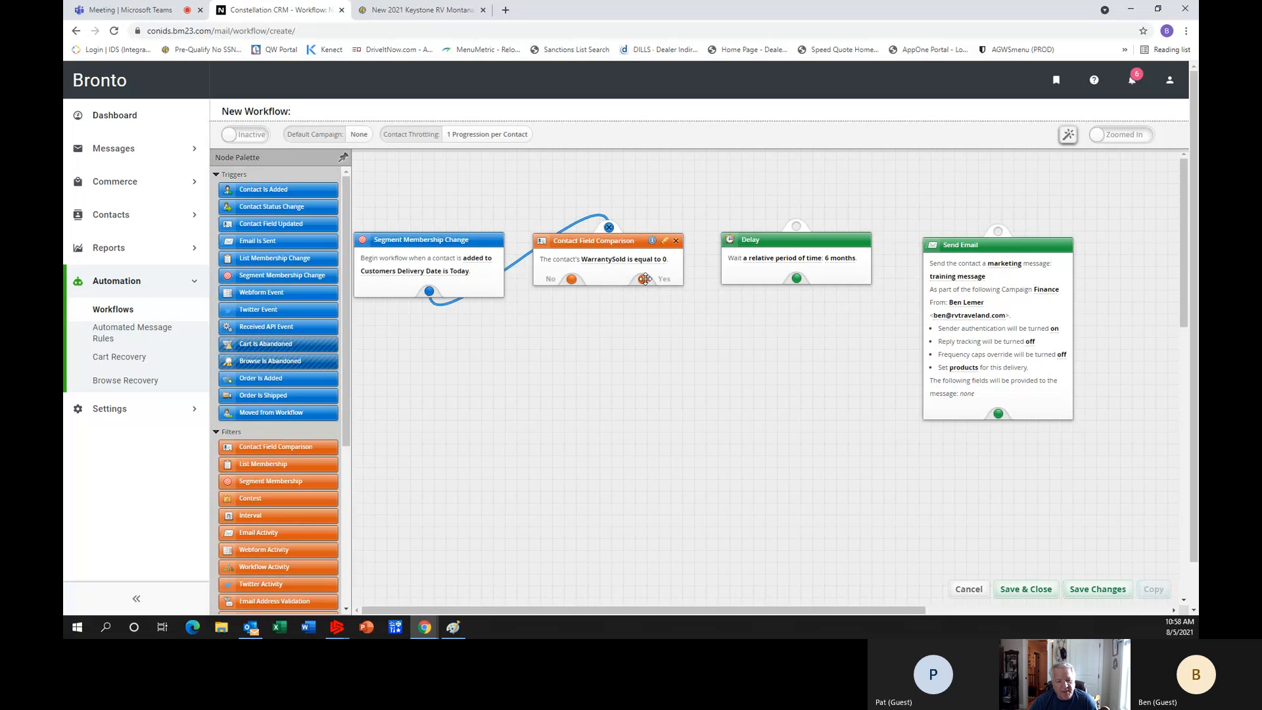
drag(644, 279, 797, 227)
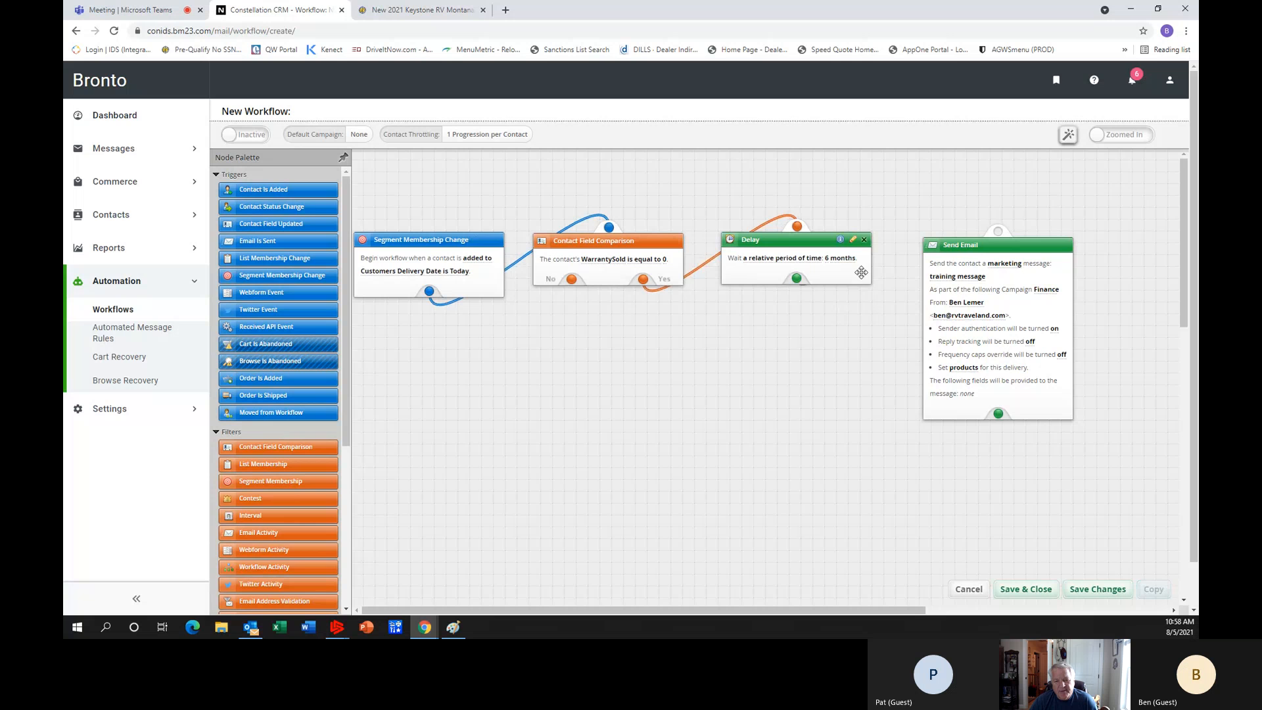
click(797, 275)
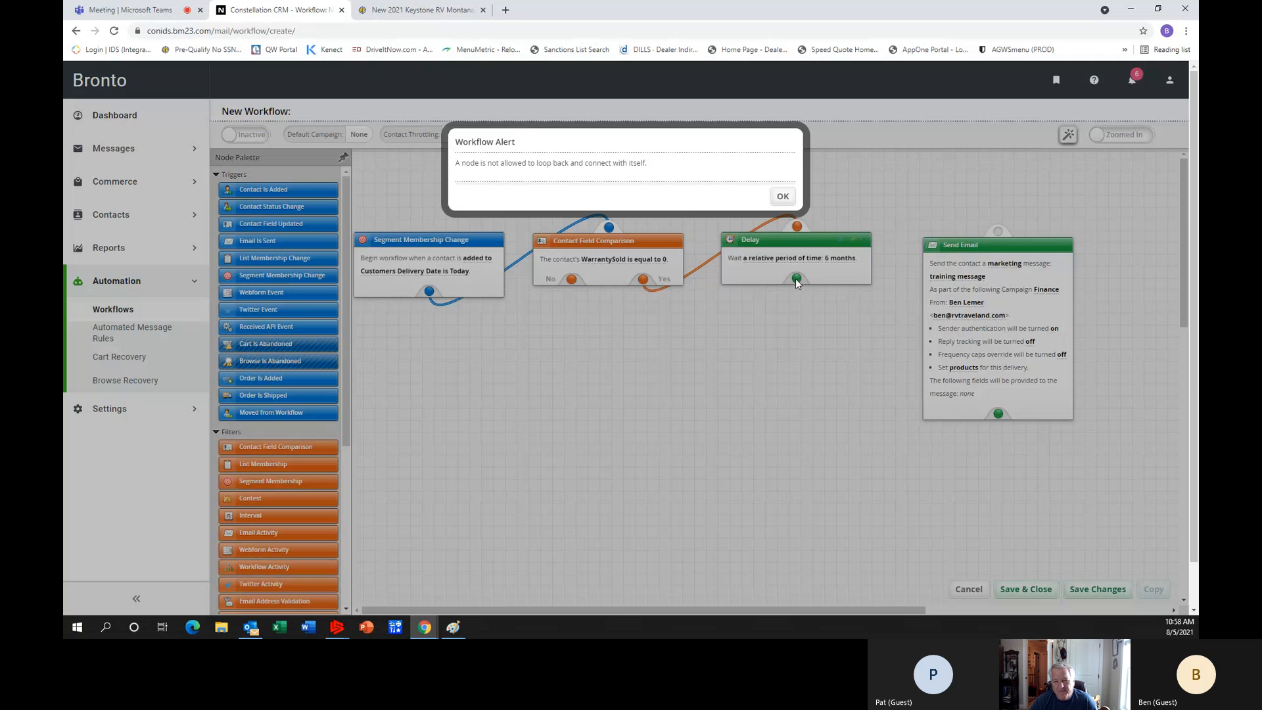
click(793, 199)
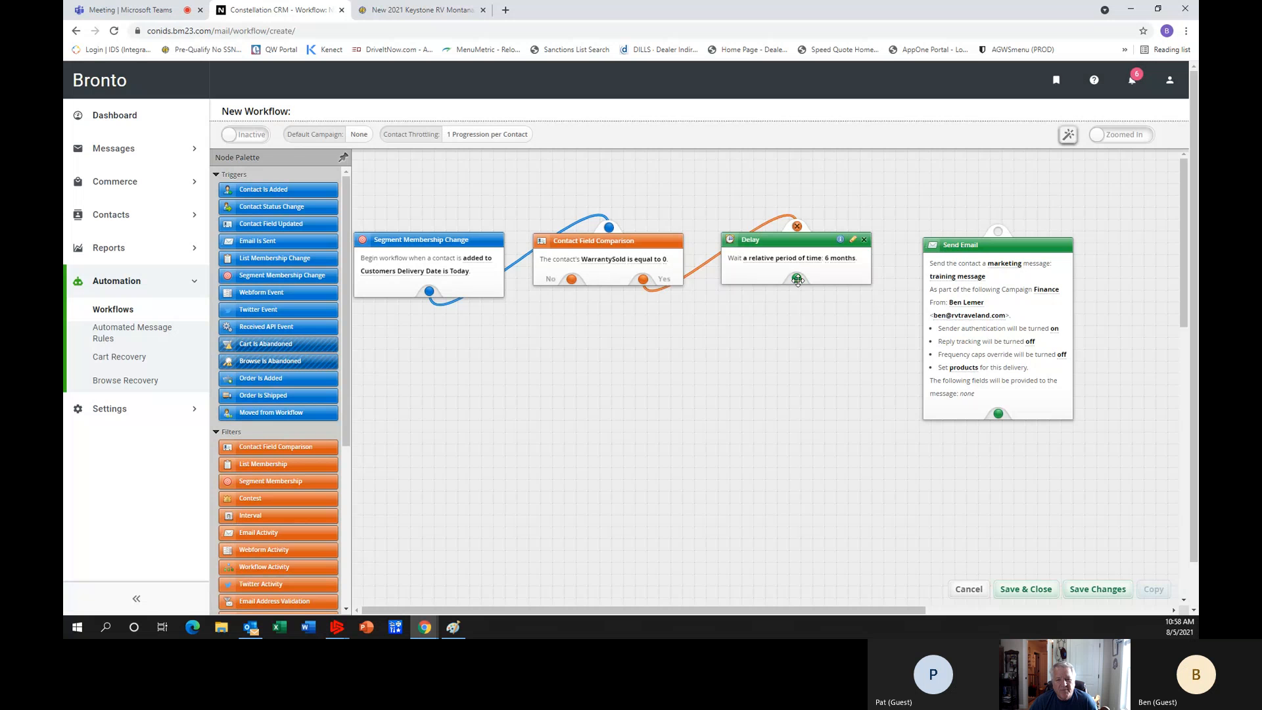
drag(798, 279, 998, 232)
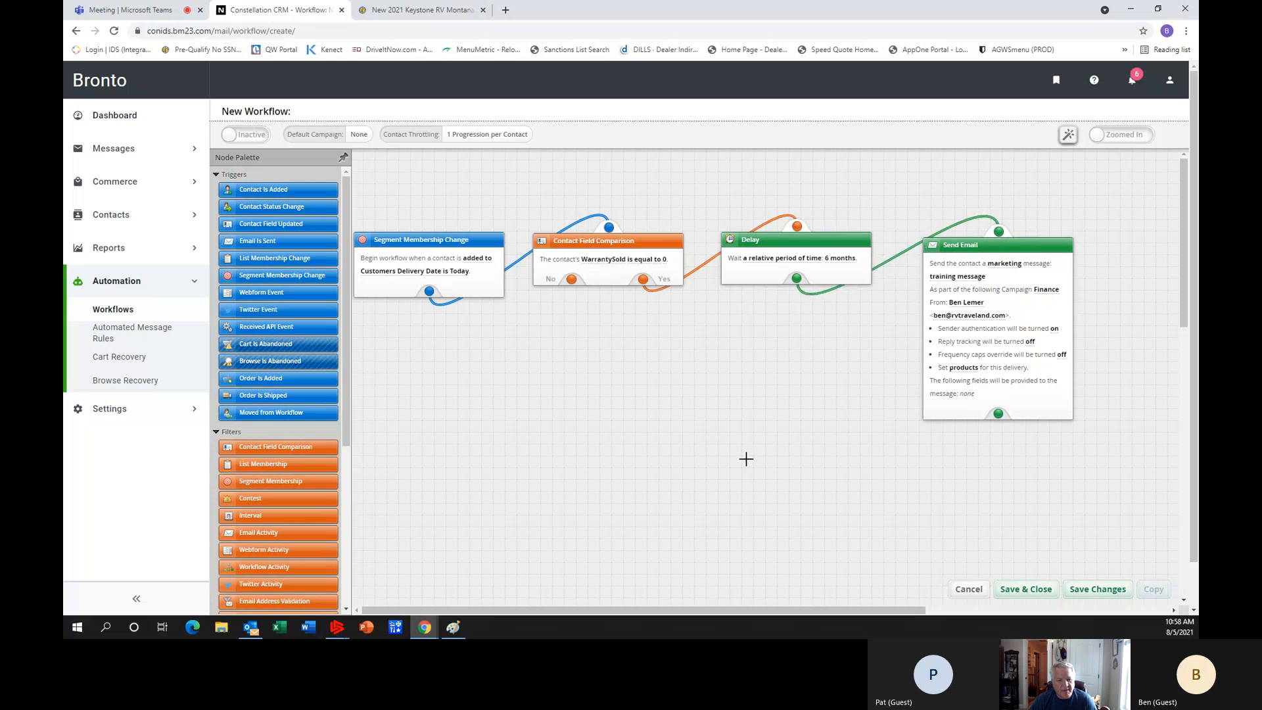
Copy the Contact Field Comparison, Delay and Send Email nodes together and place the duplicates in a row beneath the originals.
mouse_move(1035, 229)
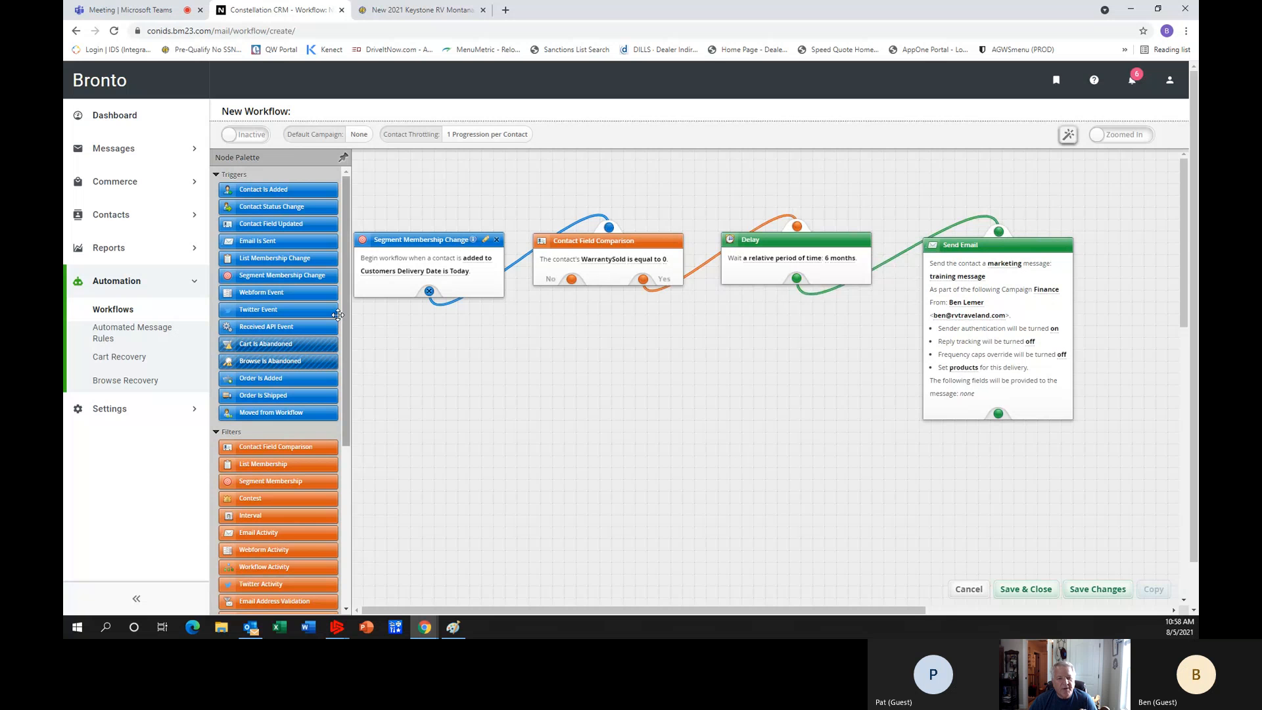
click(607, 246)
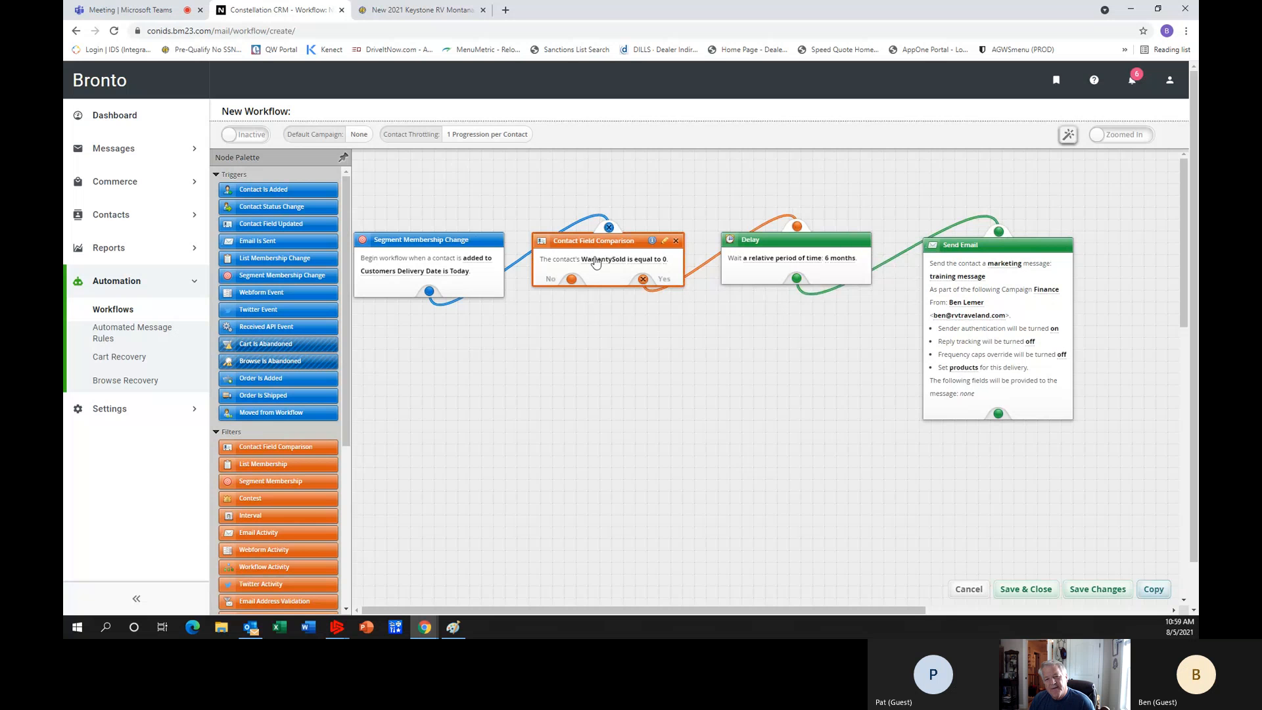
click(764, 240)
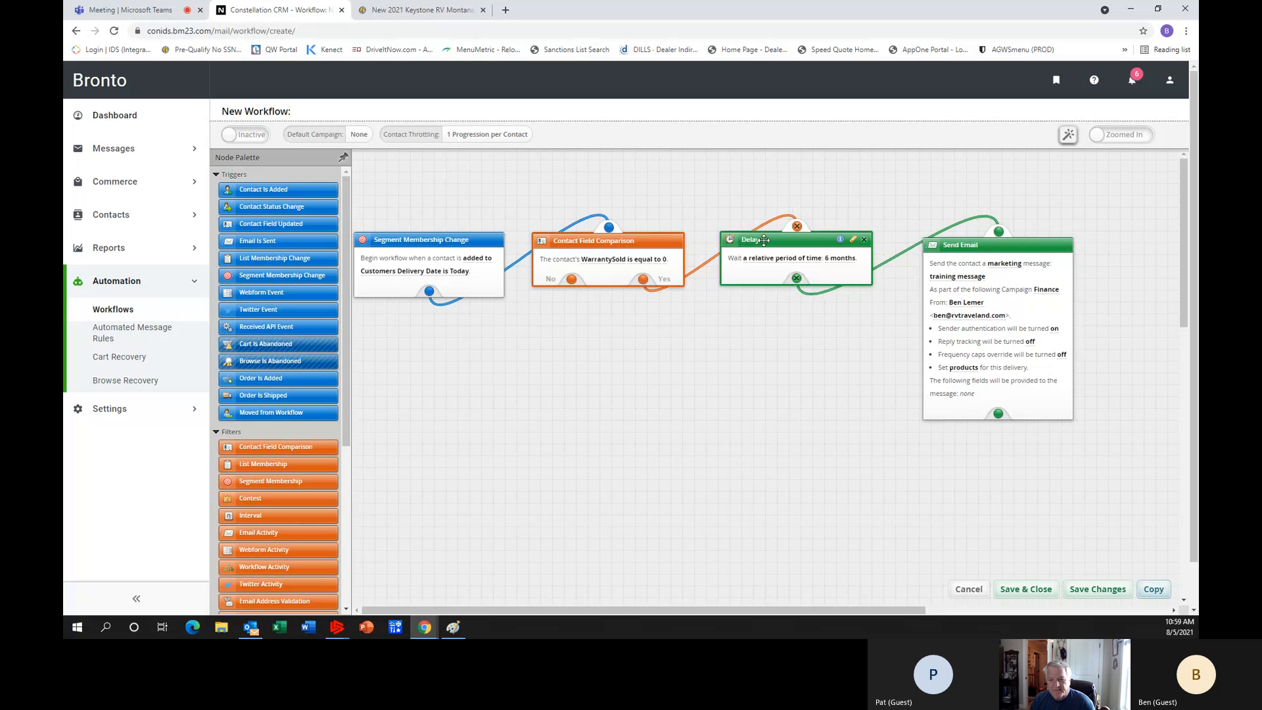
click(949, 245)
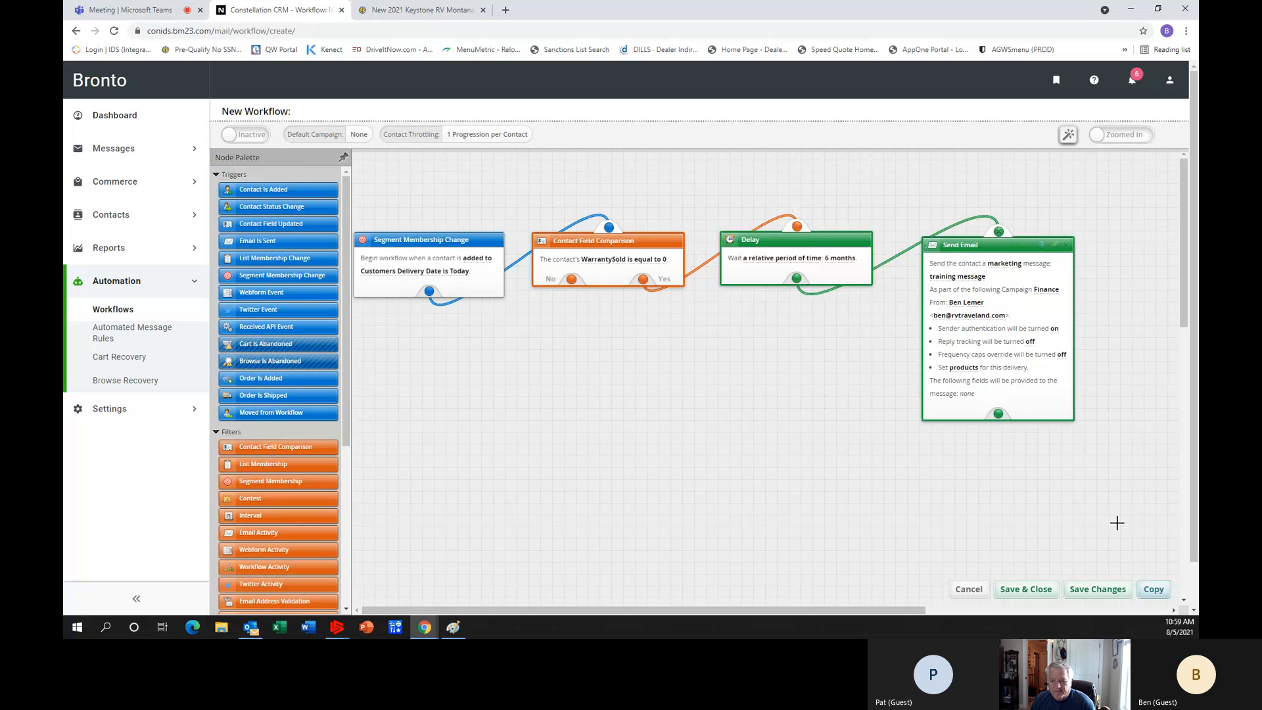
click(1154, 591)
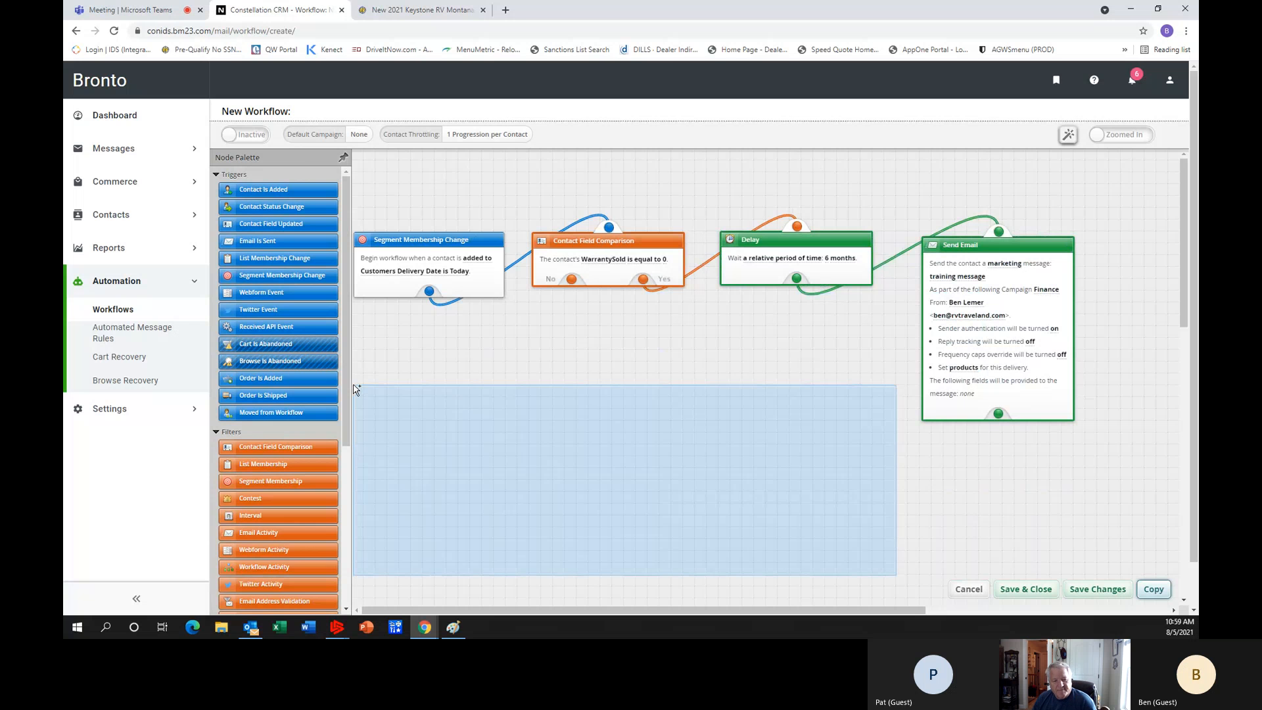
click(353, 388)
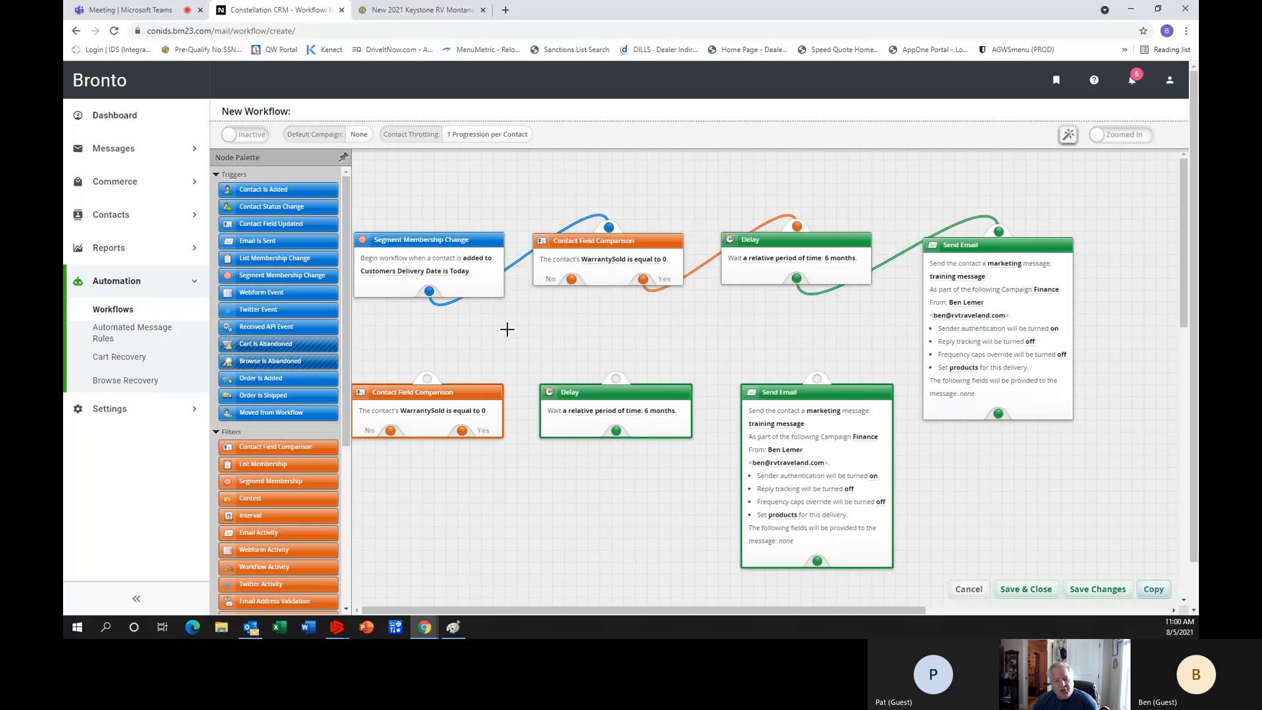
Set the copied Delay node to wait for a relative period of 2 months.
click(660, 412)
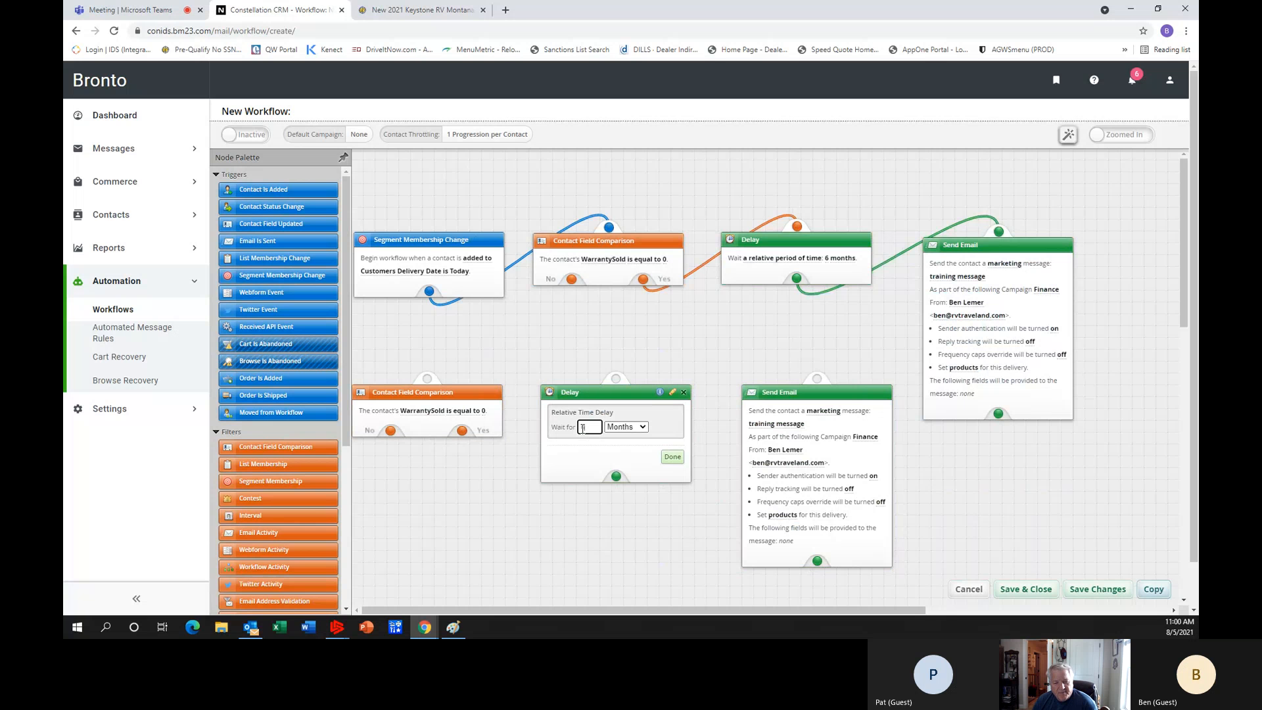
text(2)
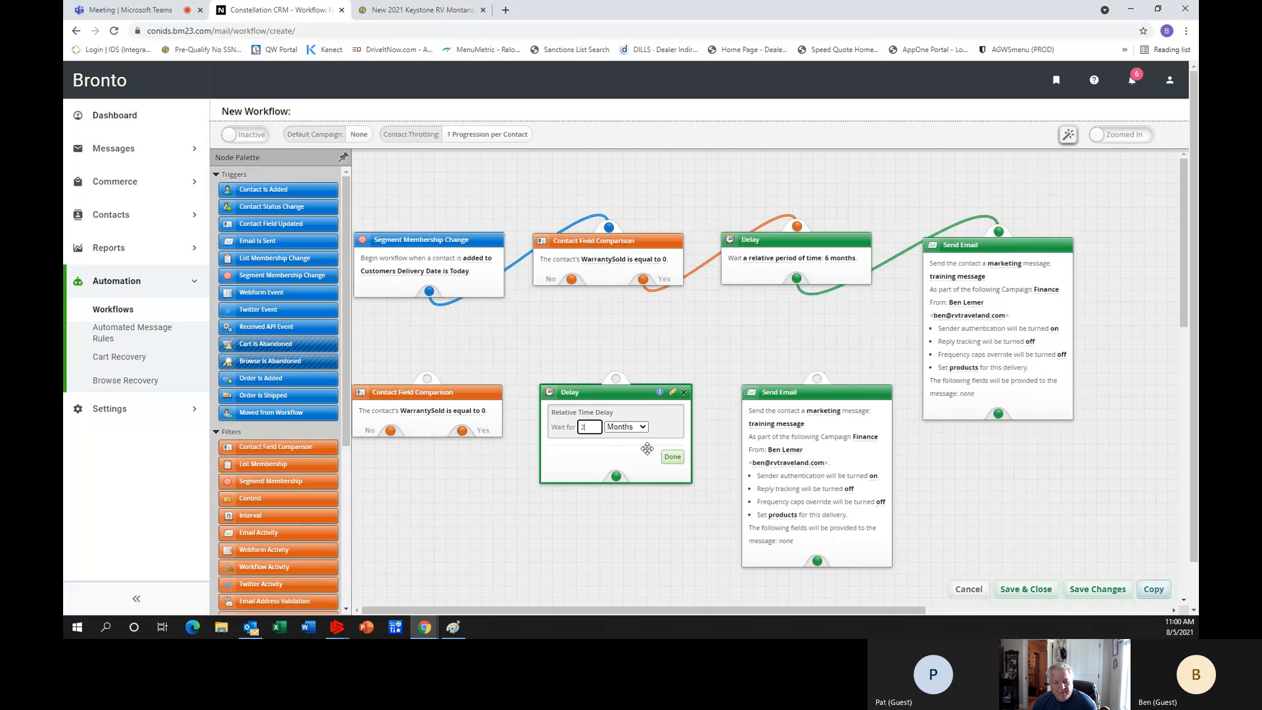
click(673, 457)
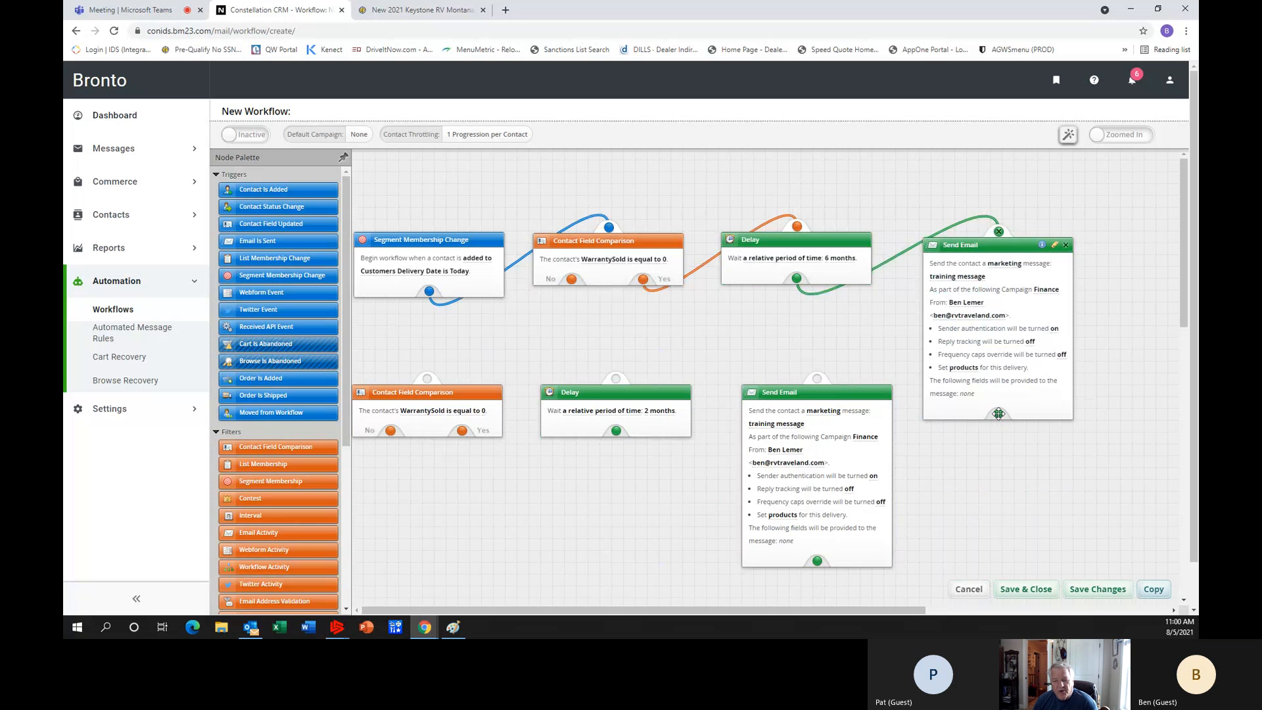
Connect the original Send Email to the copied Contact Field Comparison, its Yes branch to the copied Delay, and that Delay to the copied Send Email.
drag(998, 413, 427, 379)
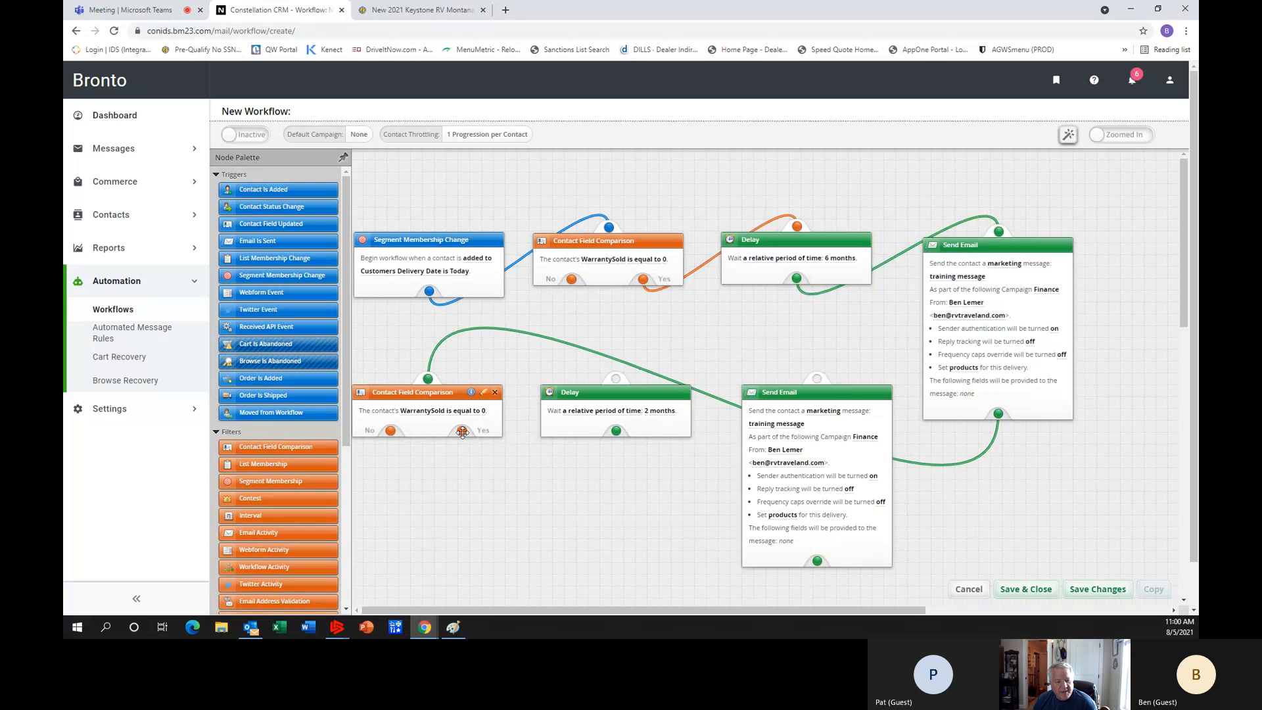
drag(462, 430, 616, 380)
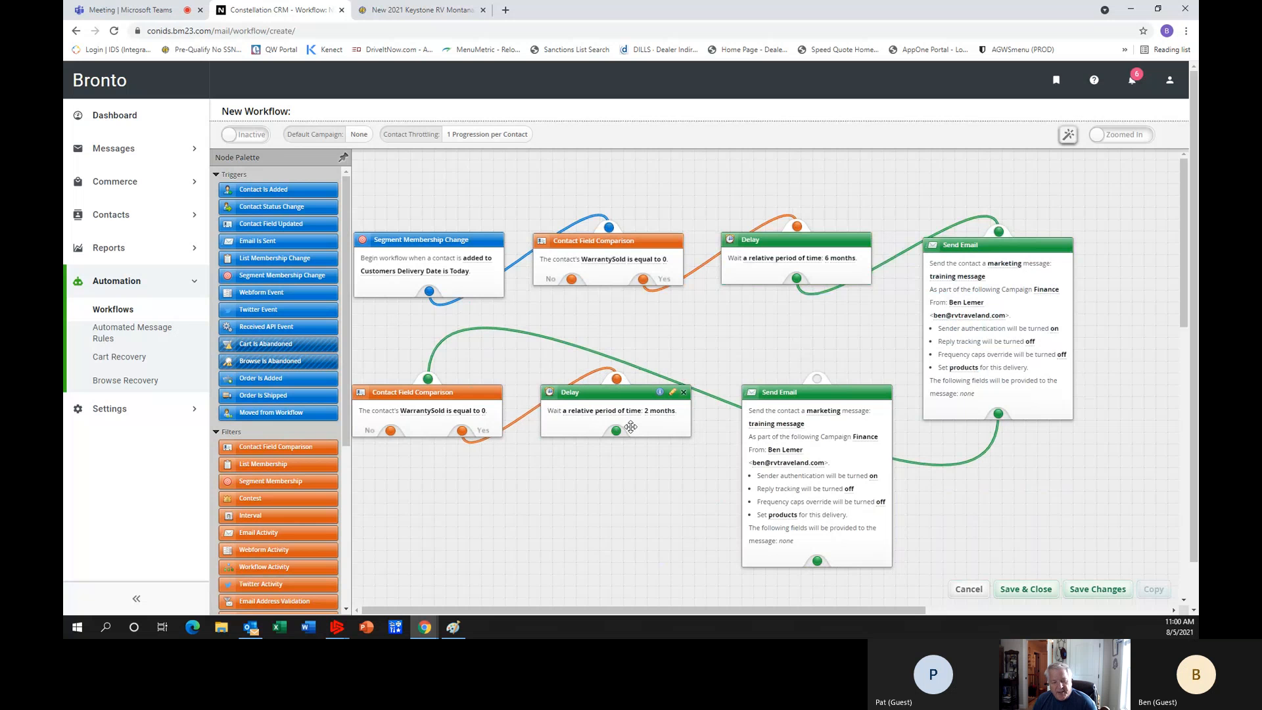
click(620, 429)
click(783, 195)
drag(609, 432, 816, 379)
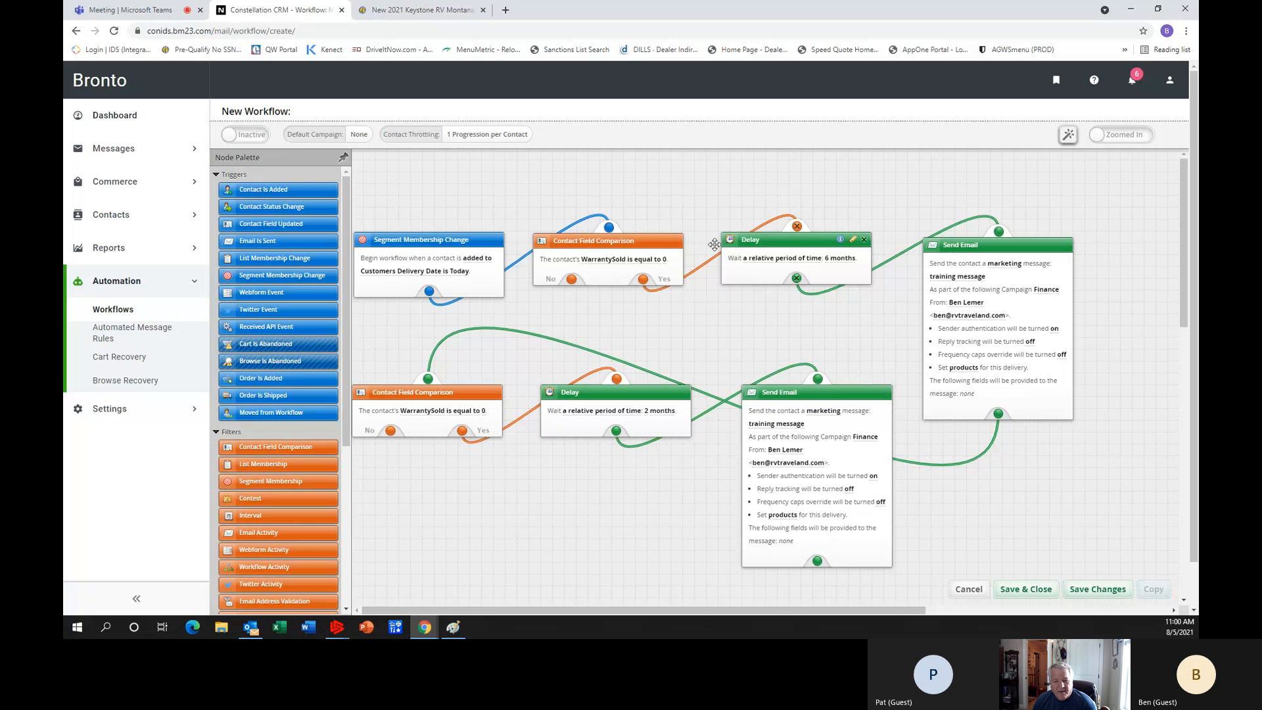
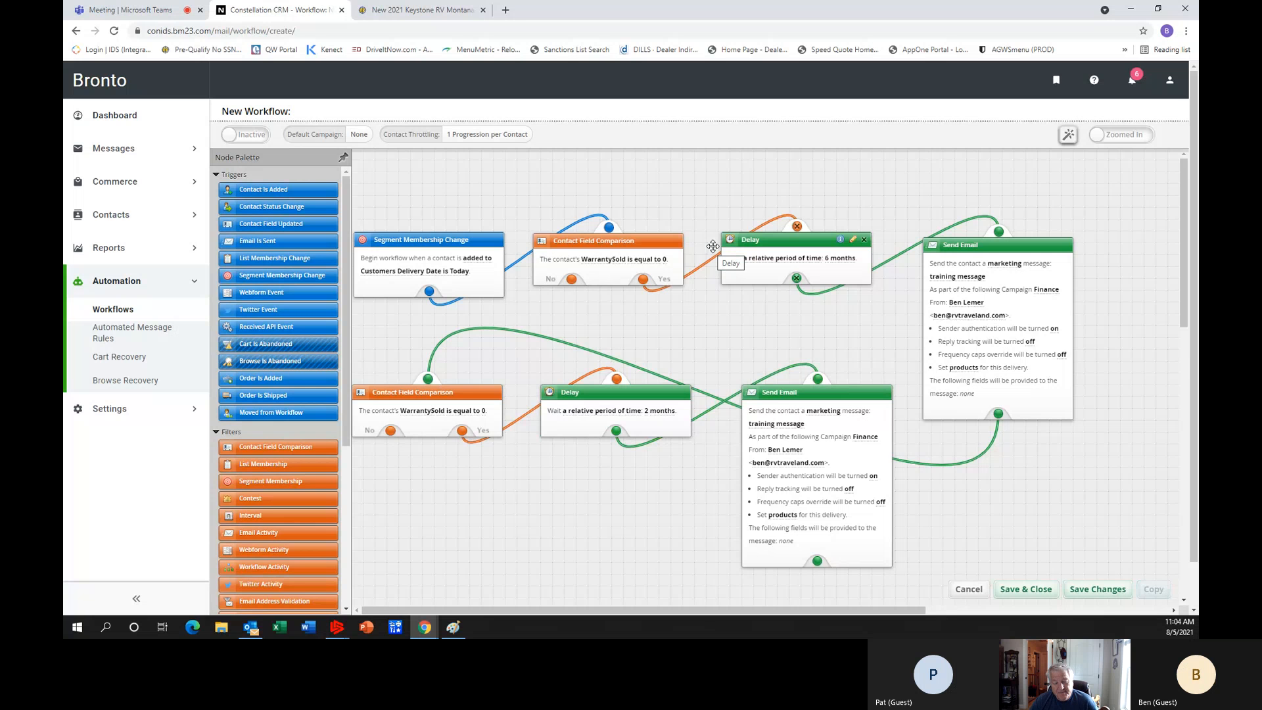
Save and close the new workflow.
click(1027, 591)
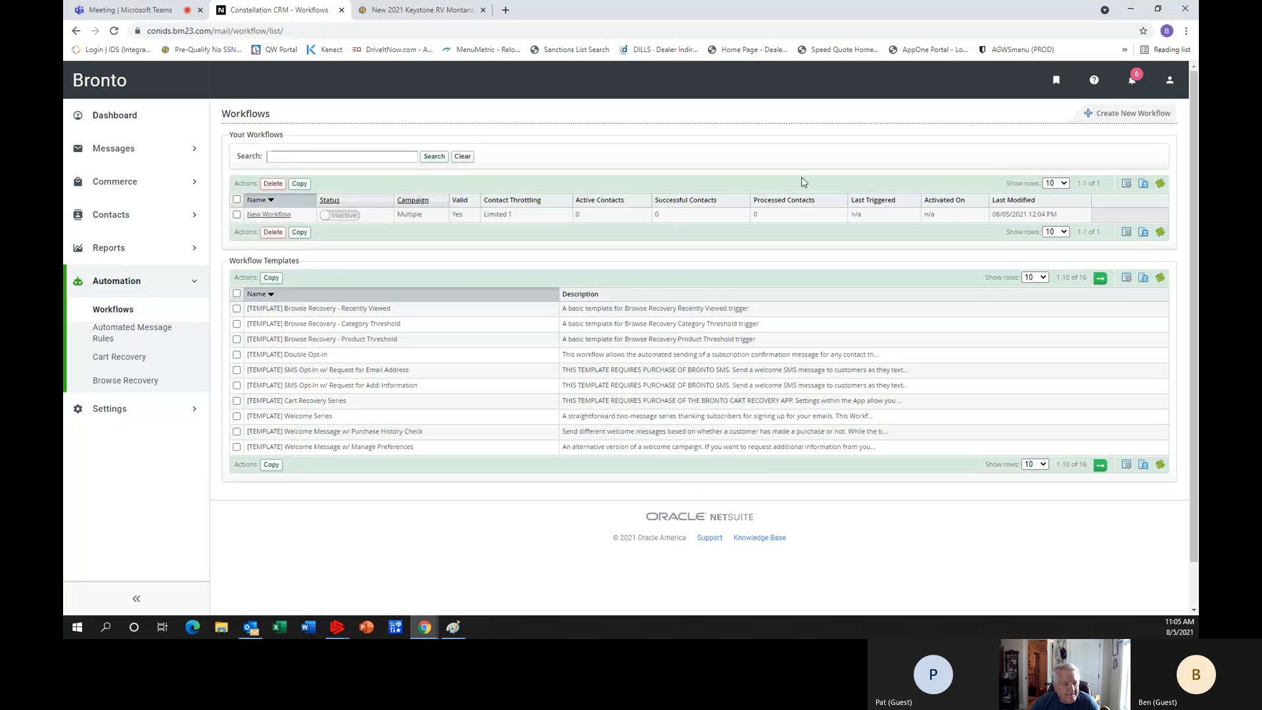
Reopen the new workflow, rename it "Customers that did not buy service agreement at delivery", and save and close it.
click(272, 219)
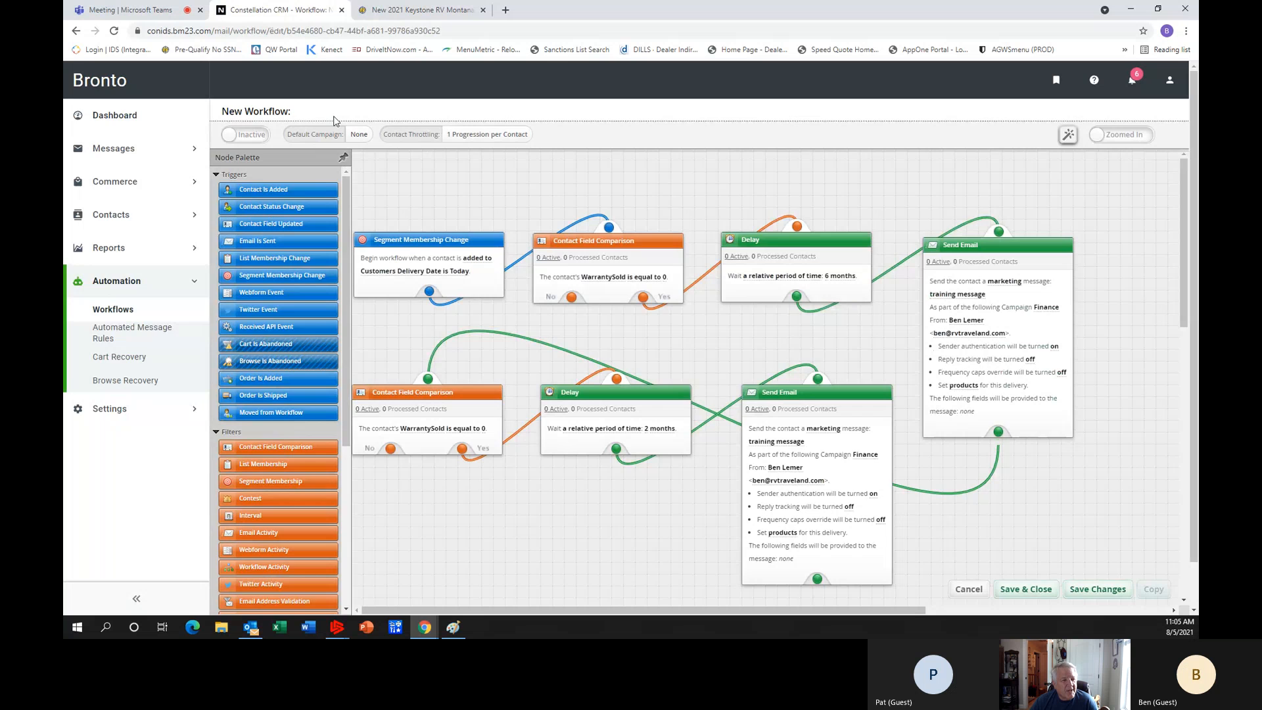
click(283, 113)
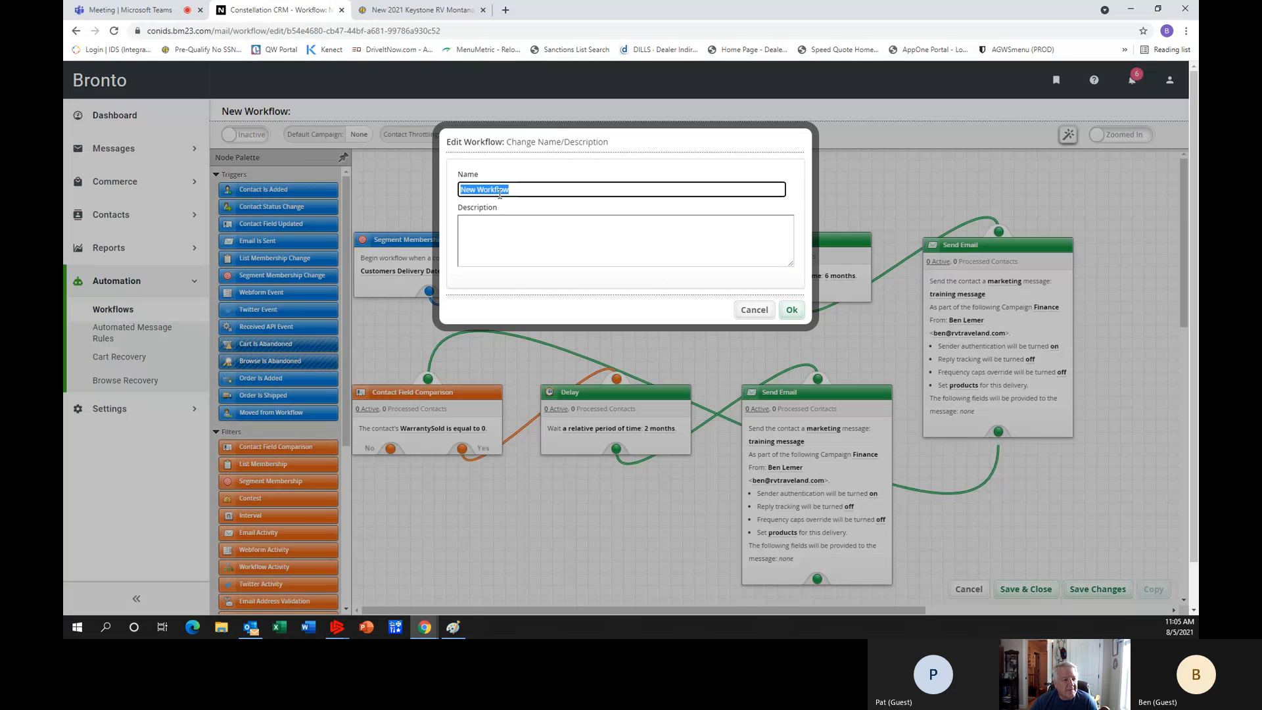
text(Customers that)
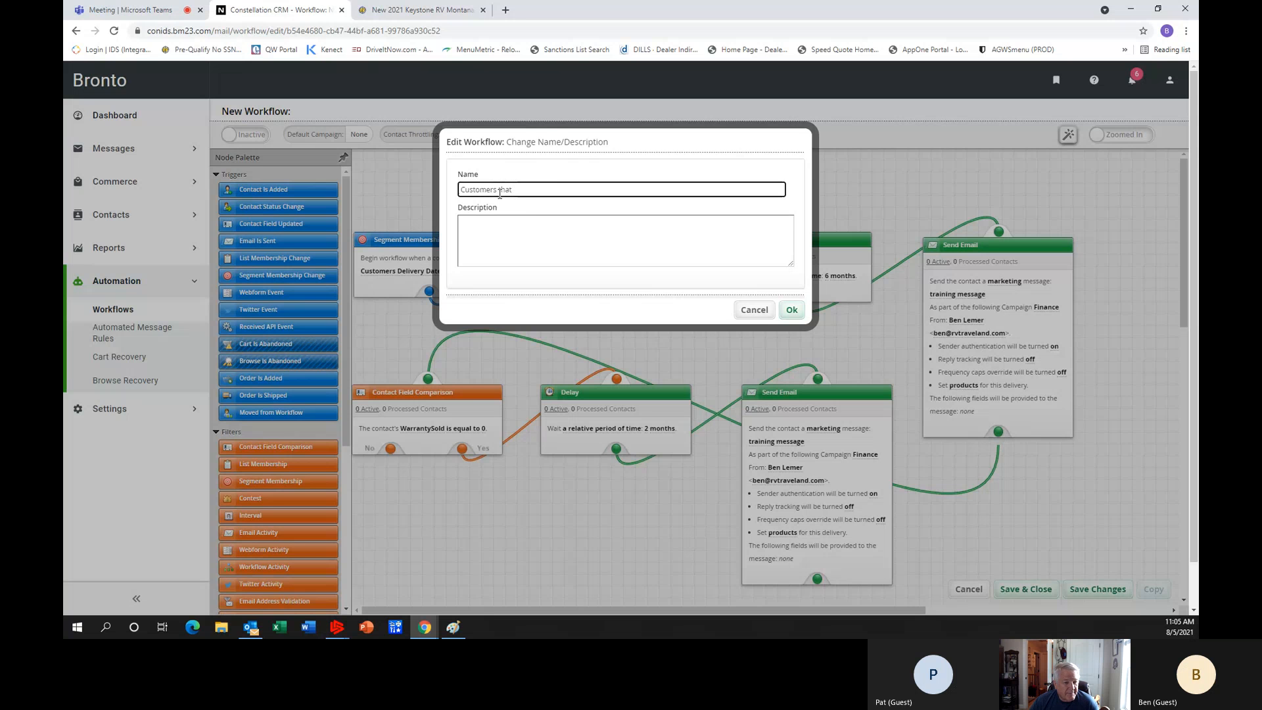
text( did not)
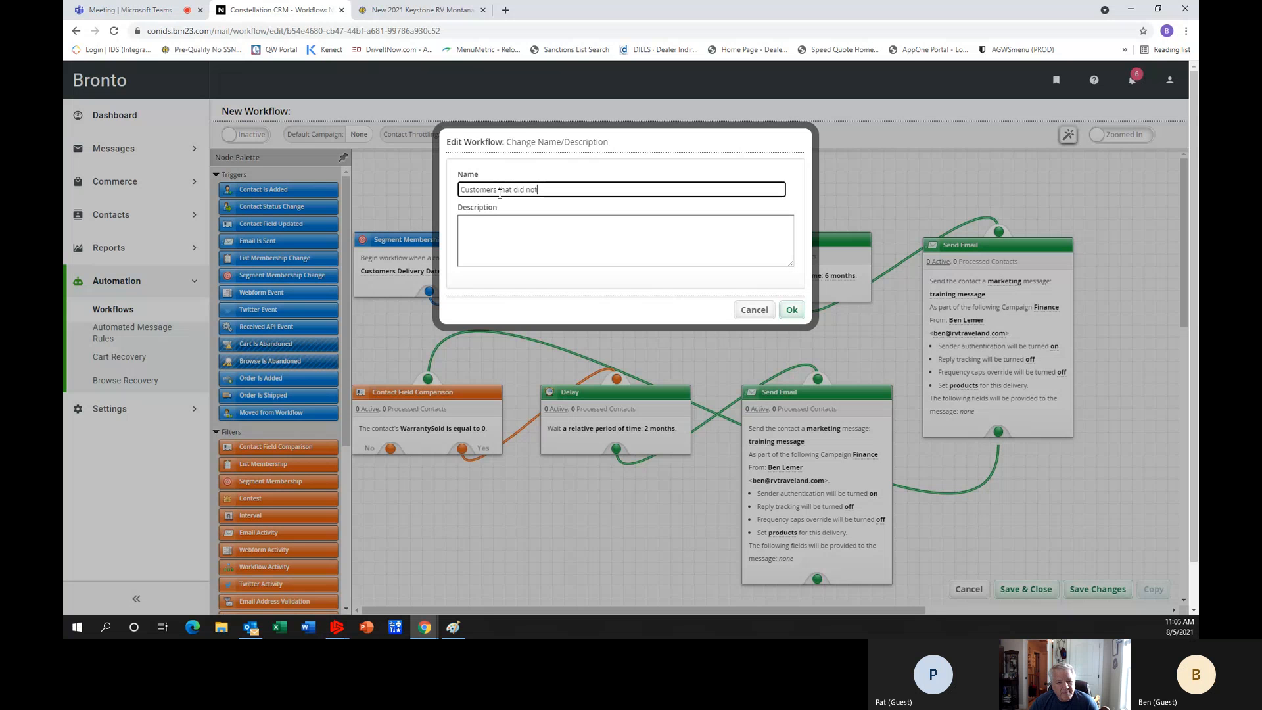
text( buy service agreement at delivery)
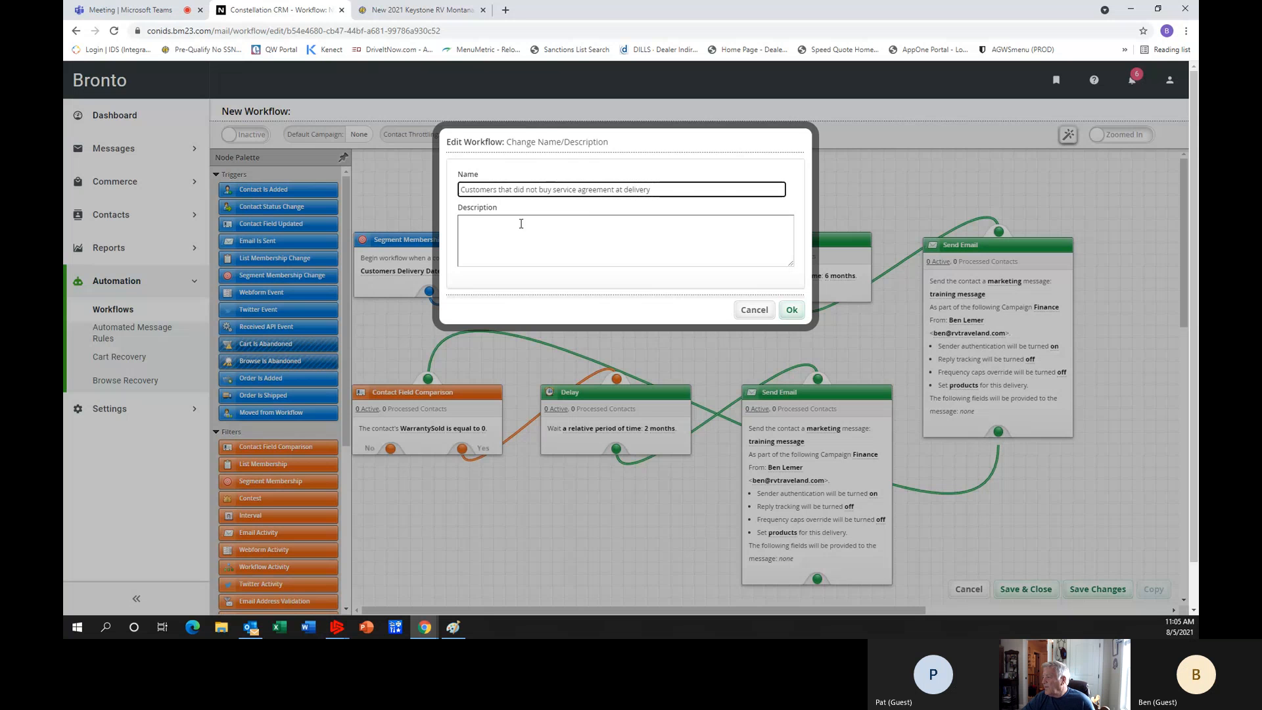
click(792, 311)
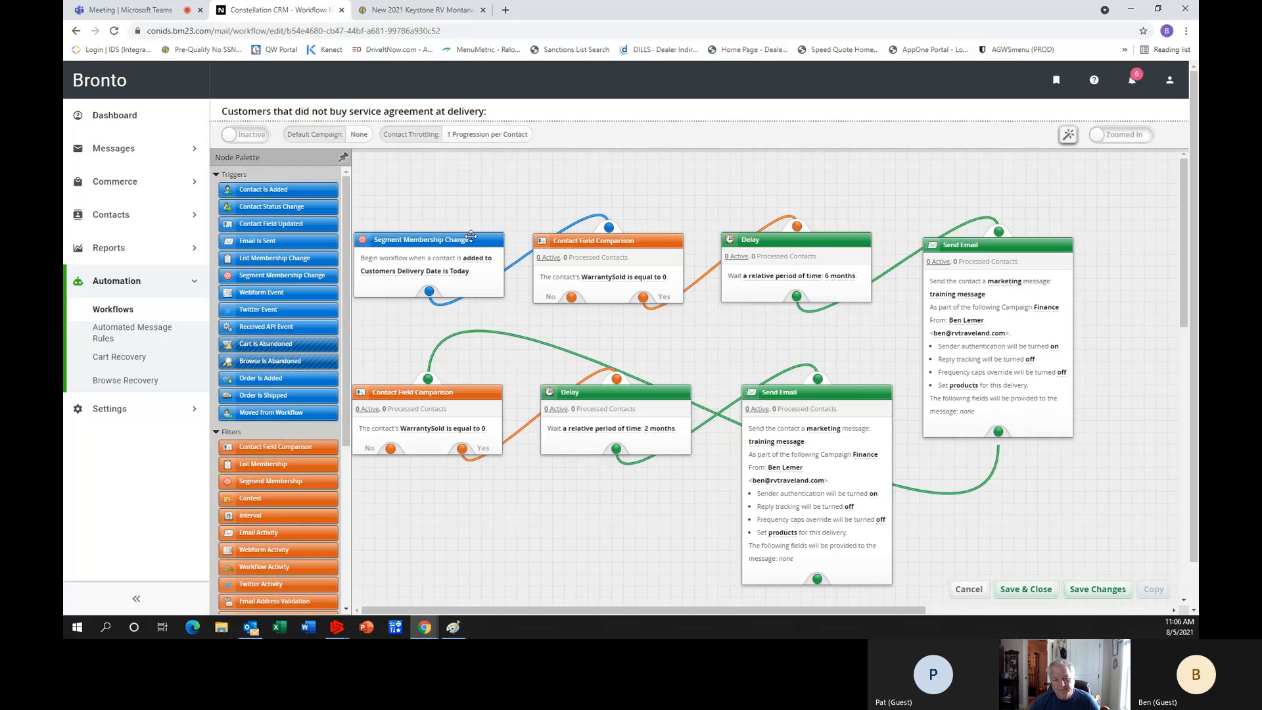
click(1034, 594)
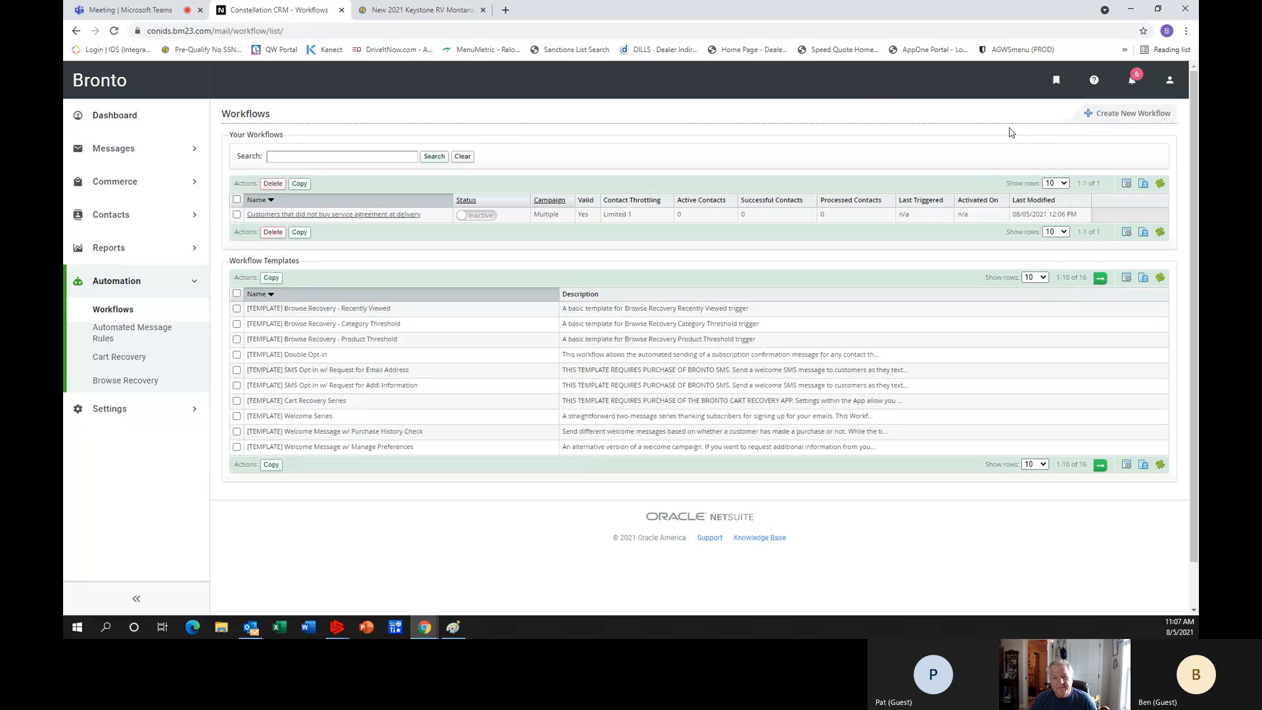
Open the Bronto Knowledge Base from the help resources and search it for "video".
click(1095, 82)
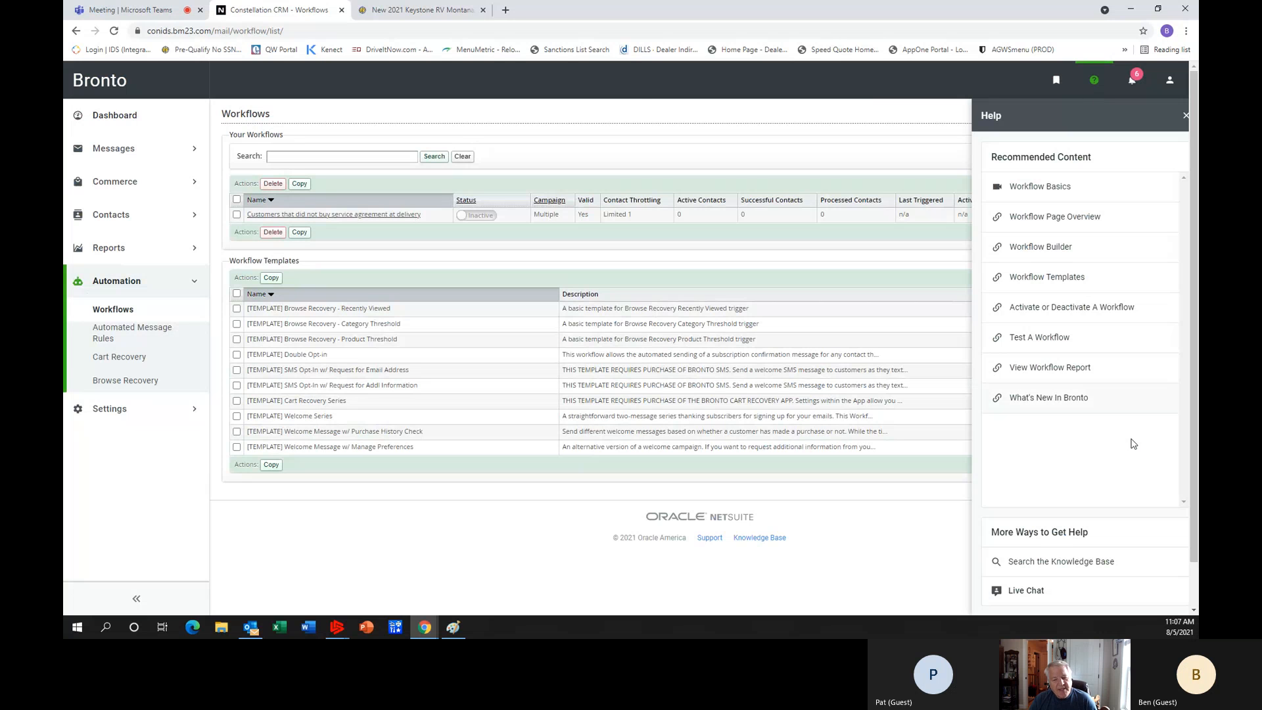
click(1079, 570)
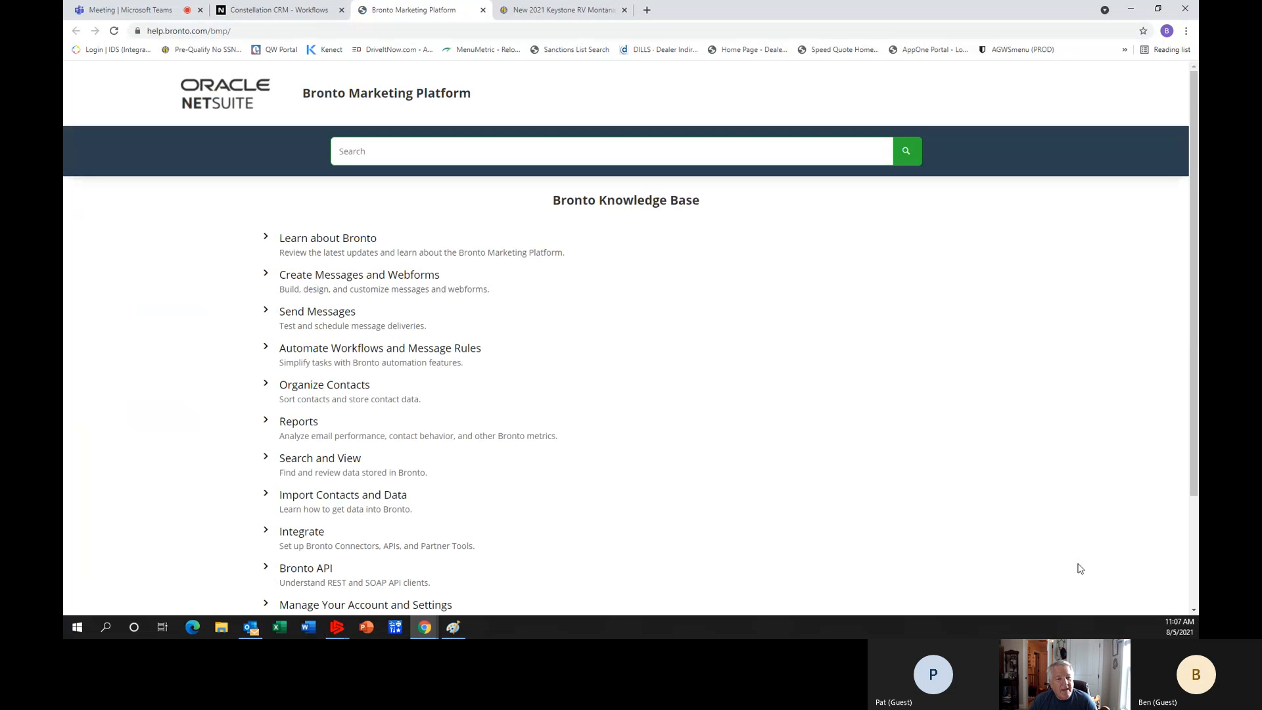
click(425, 146)
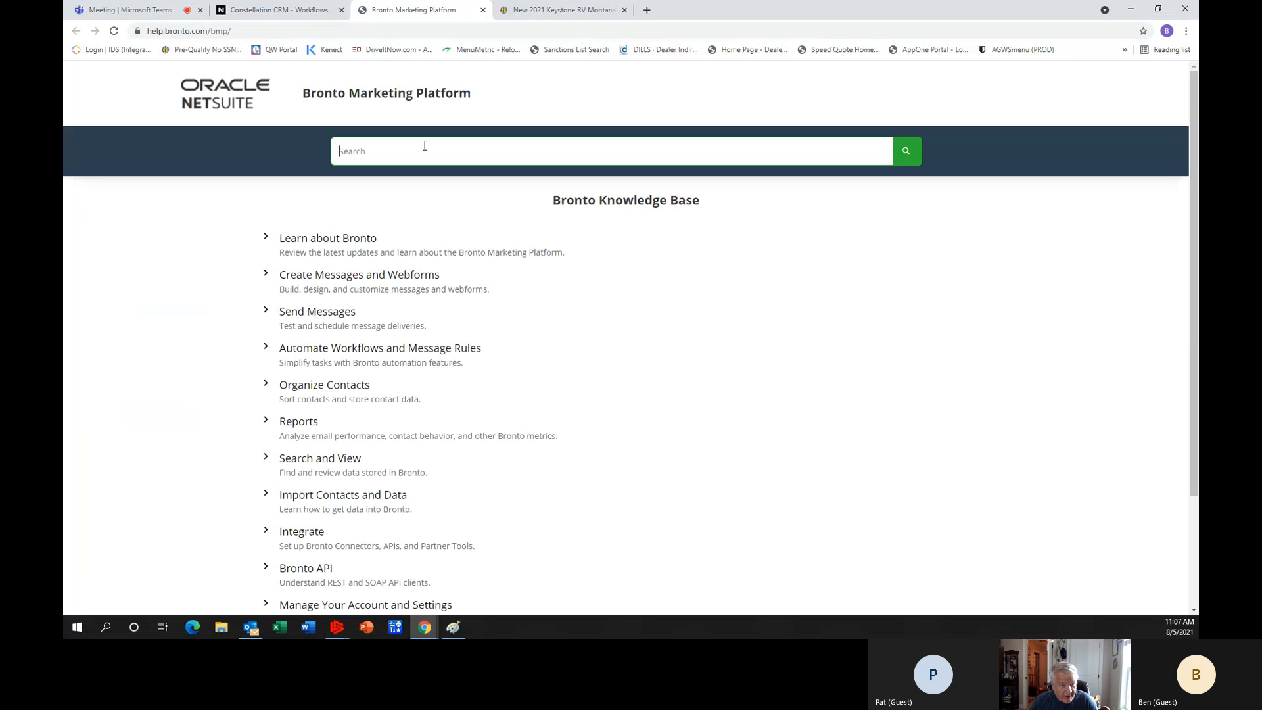
text(vid)
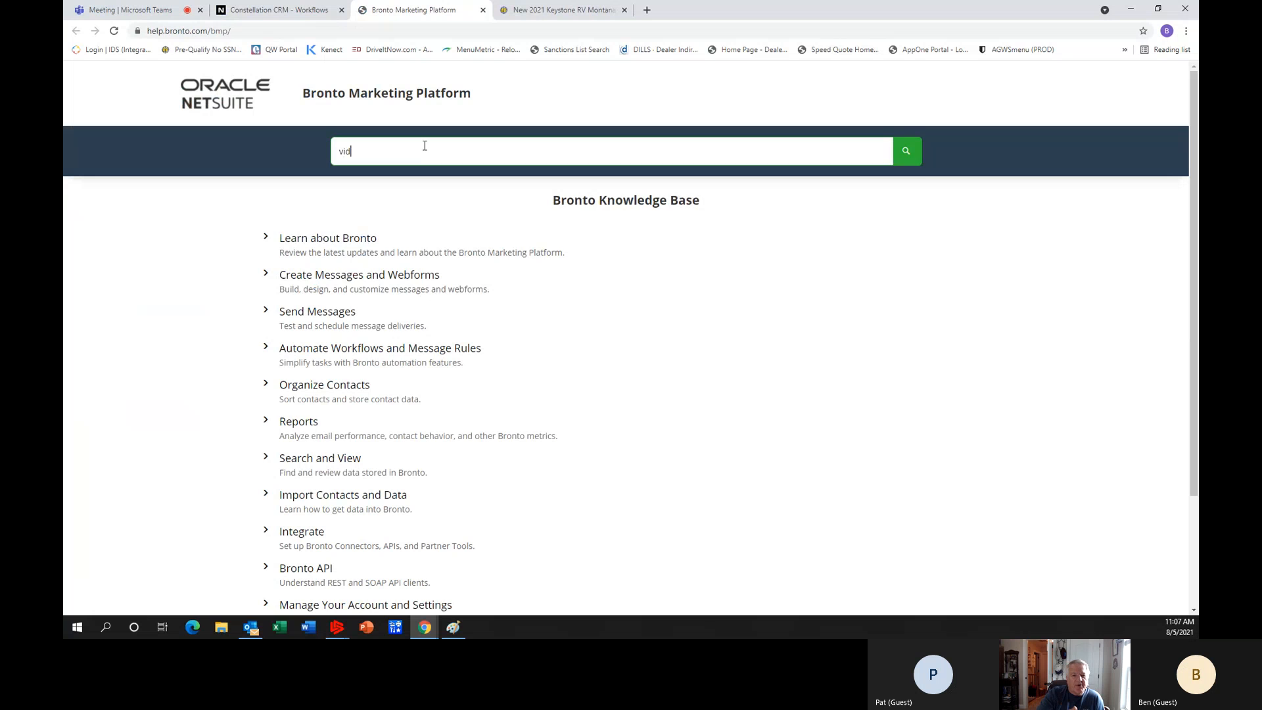
text(eo)
key(Return)
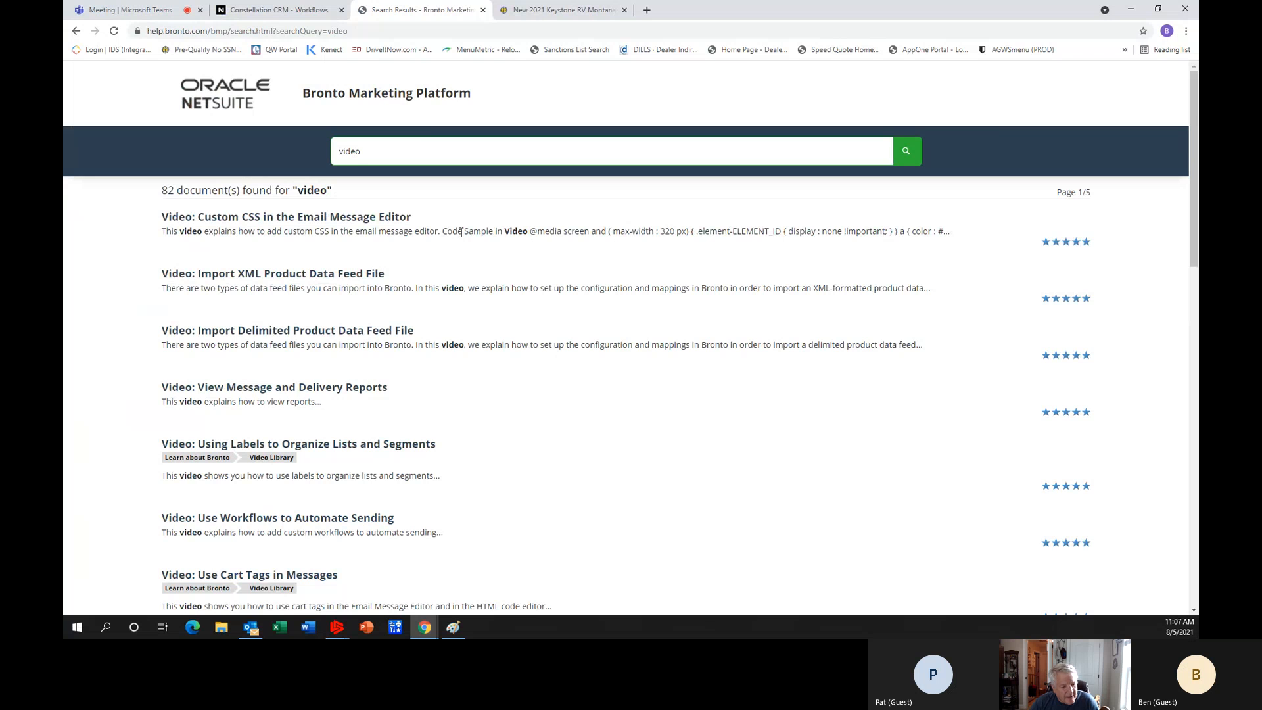
Look through the first page of the knowledge base's video search results for available training topics.
scroll(461, 233, down, 3)
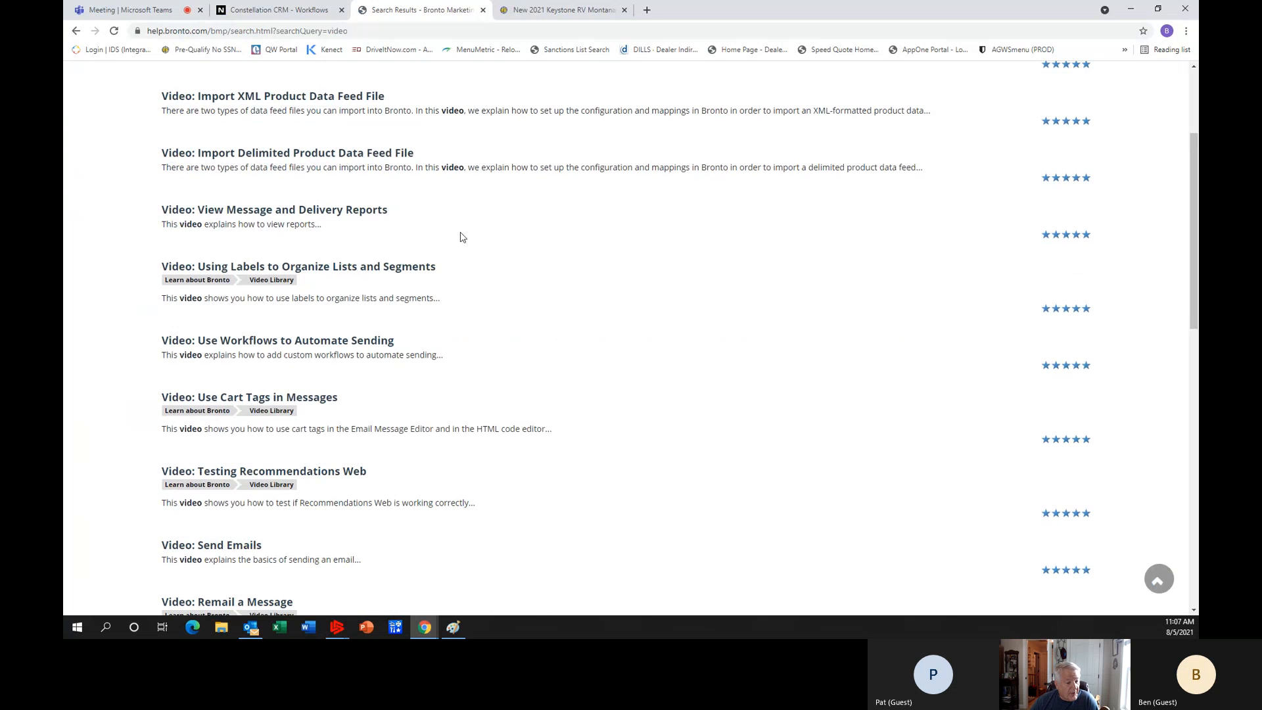
scroll(463, 237, down, 1)
scroll(462, 237, down, 1)
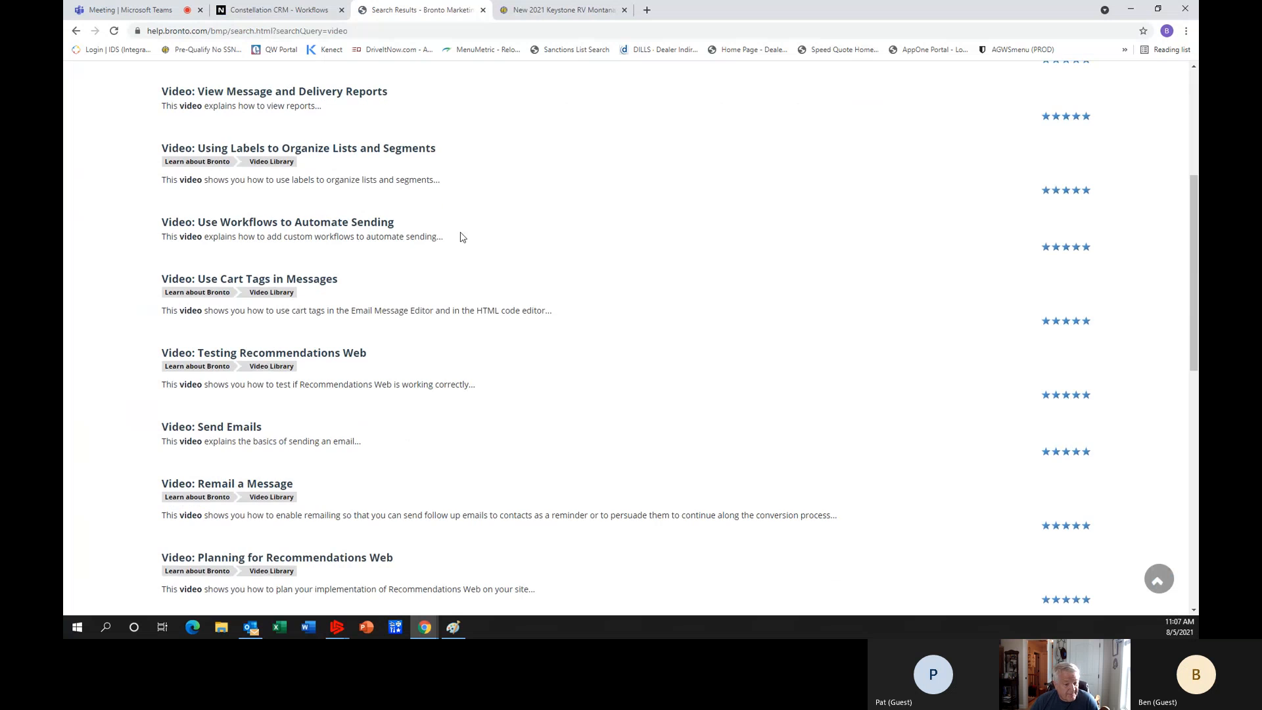
scroll(462, 237, up, 5)
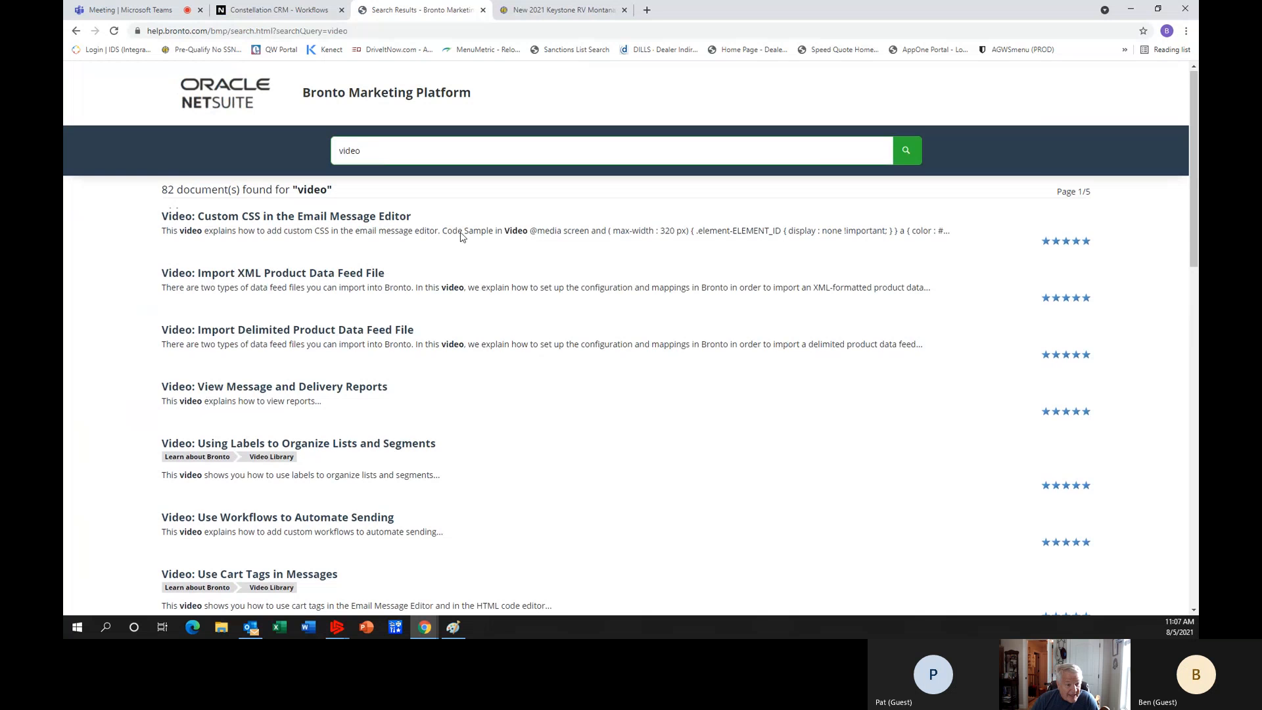
scroll(462, 234, down, 3)
scroll(462, 237, down, 5)
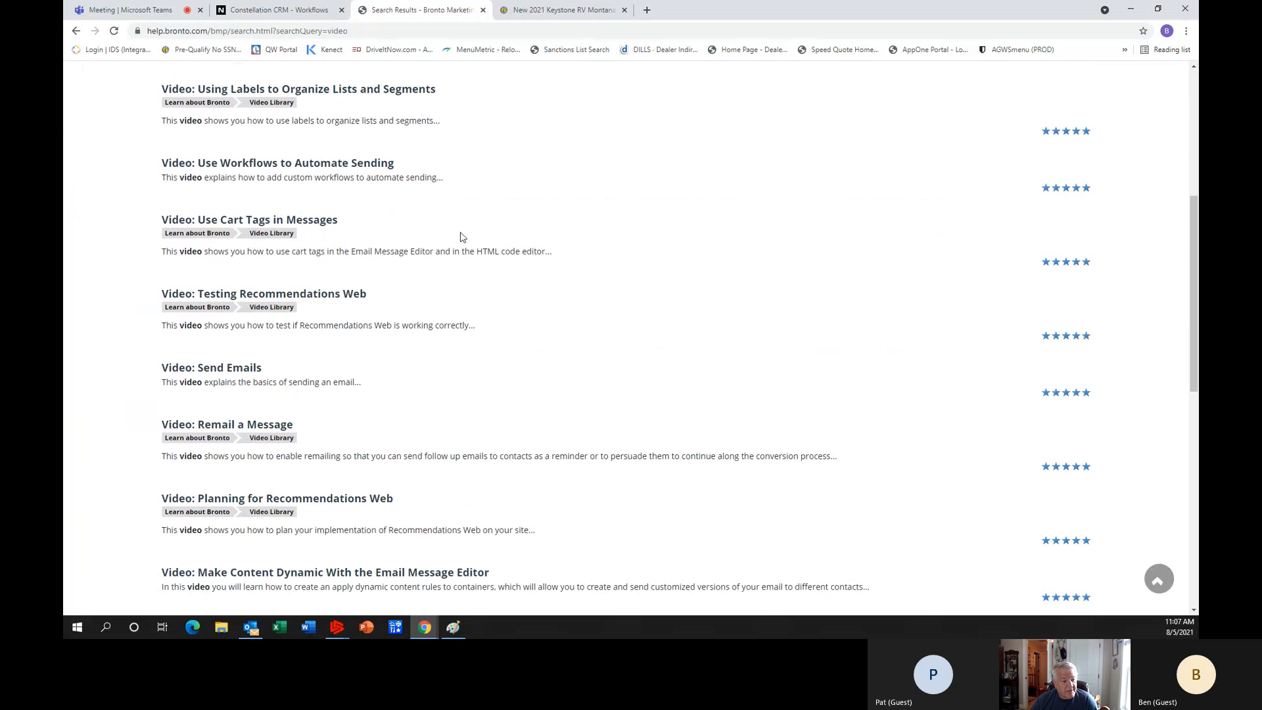
scroll(462, 237, down, 5)
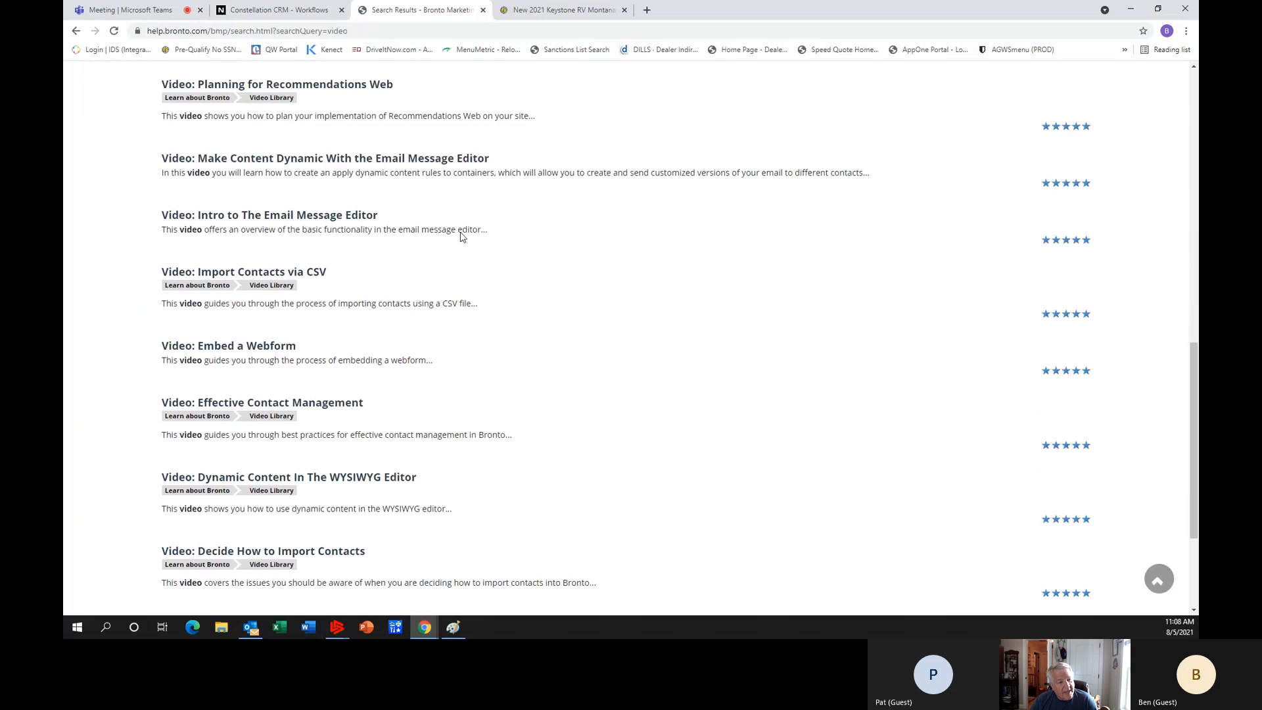
scroll(462, 234, down, 3)
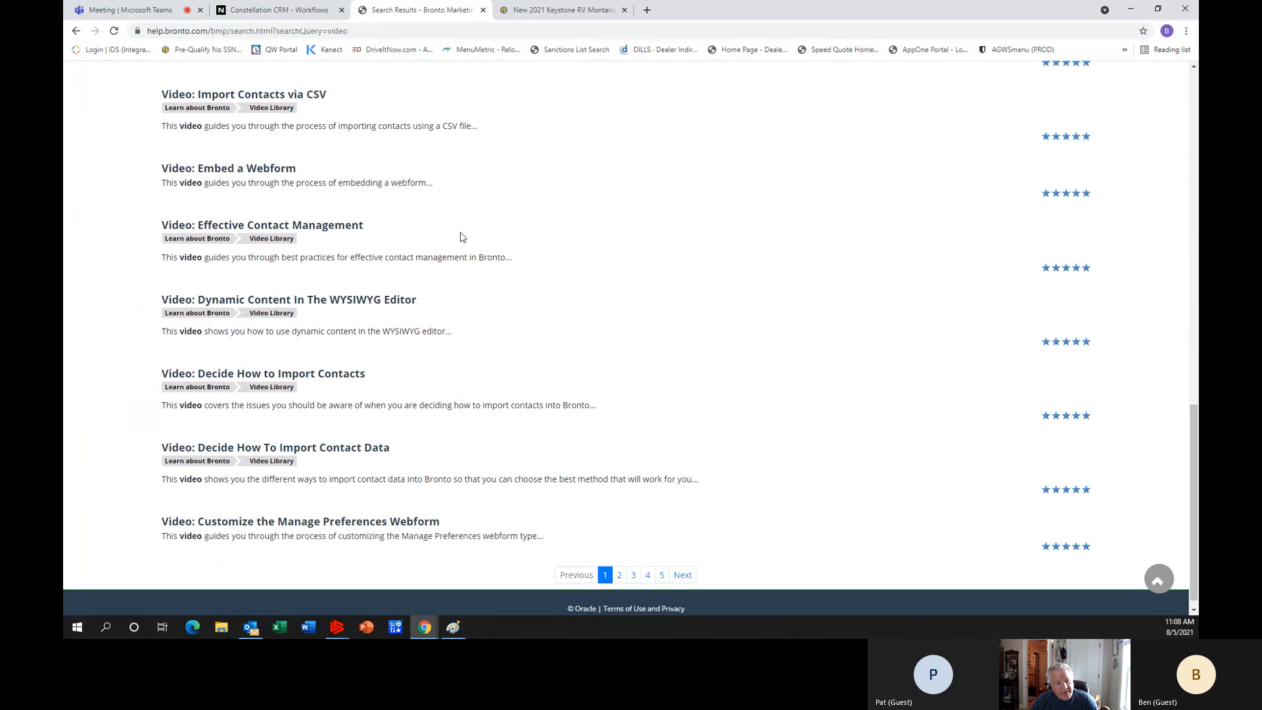
scroll(462, 237, up, 15)
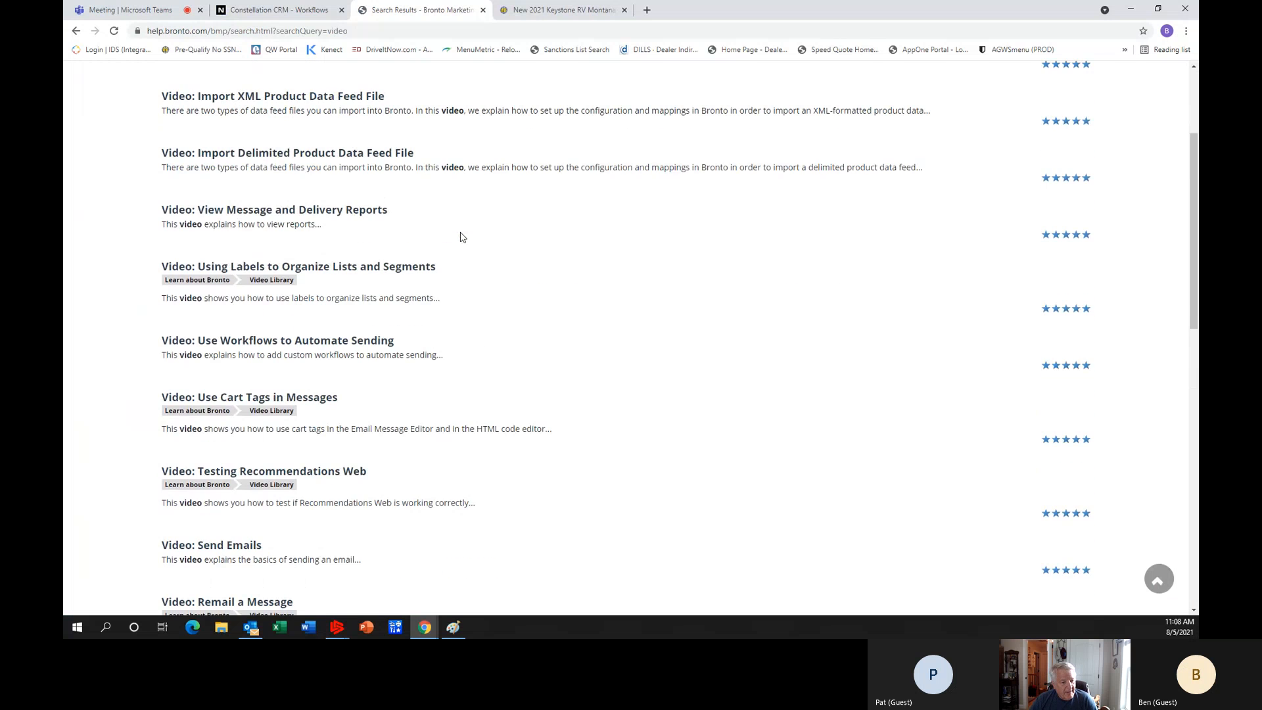
scroll(462, 238, up, 2)
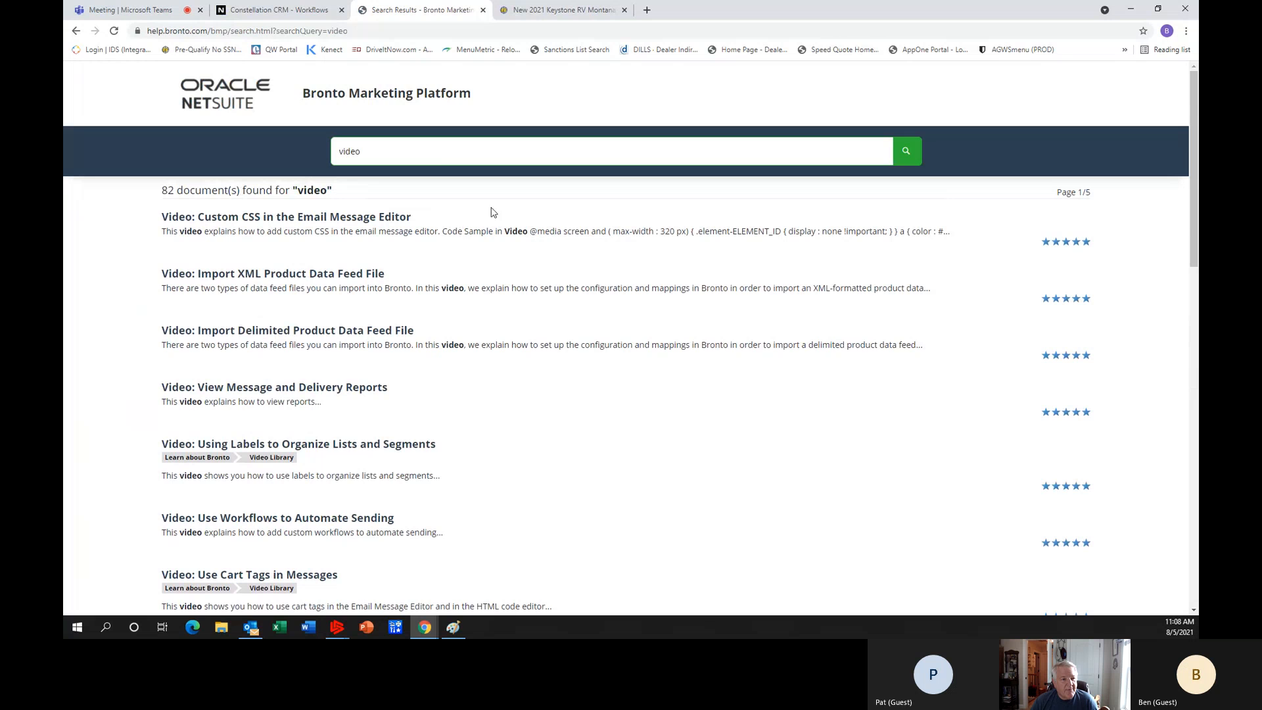
Remove the Import Contacts, Create Automated Message Rule and View Deliveries bookmarks in Bronto, and bookmark the Workflows page.
click(280, 10)
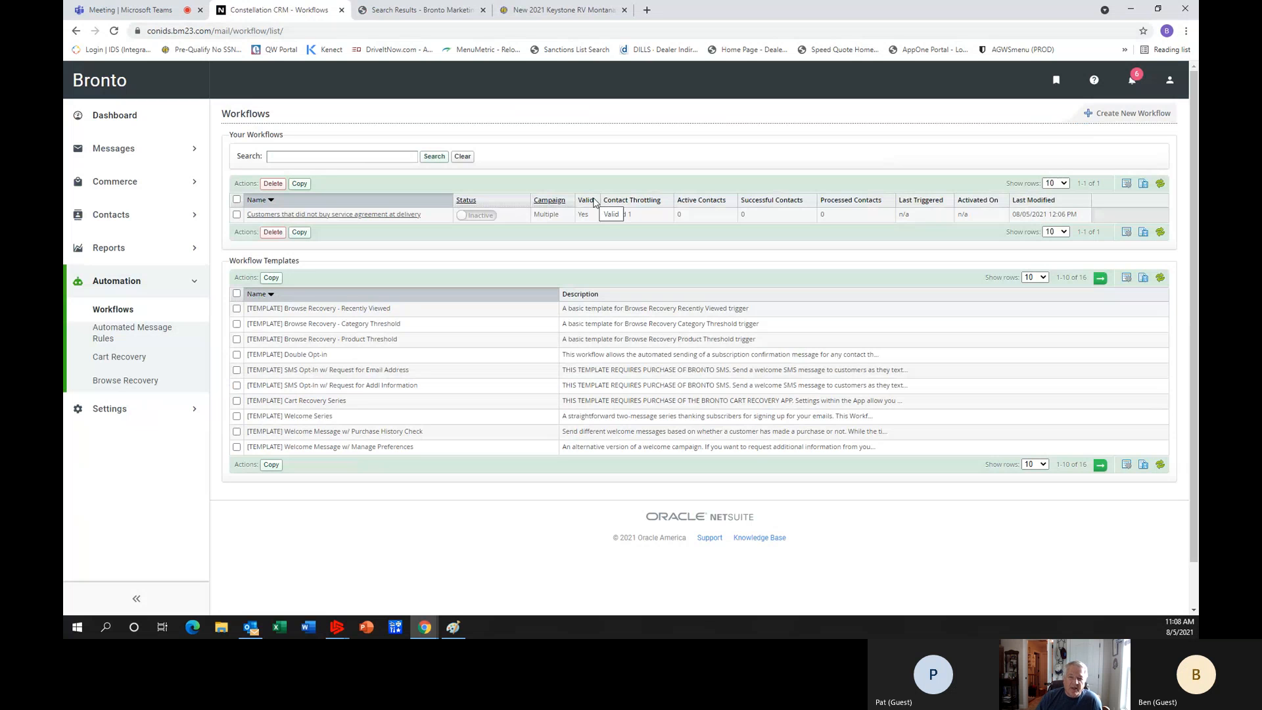
click(1058, 82)
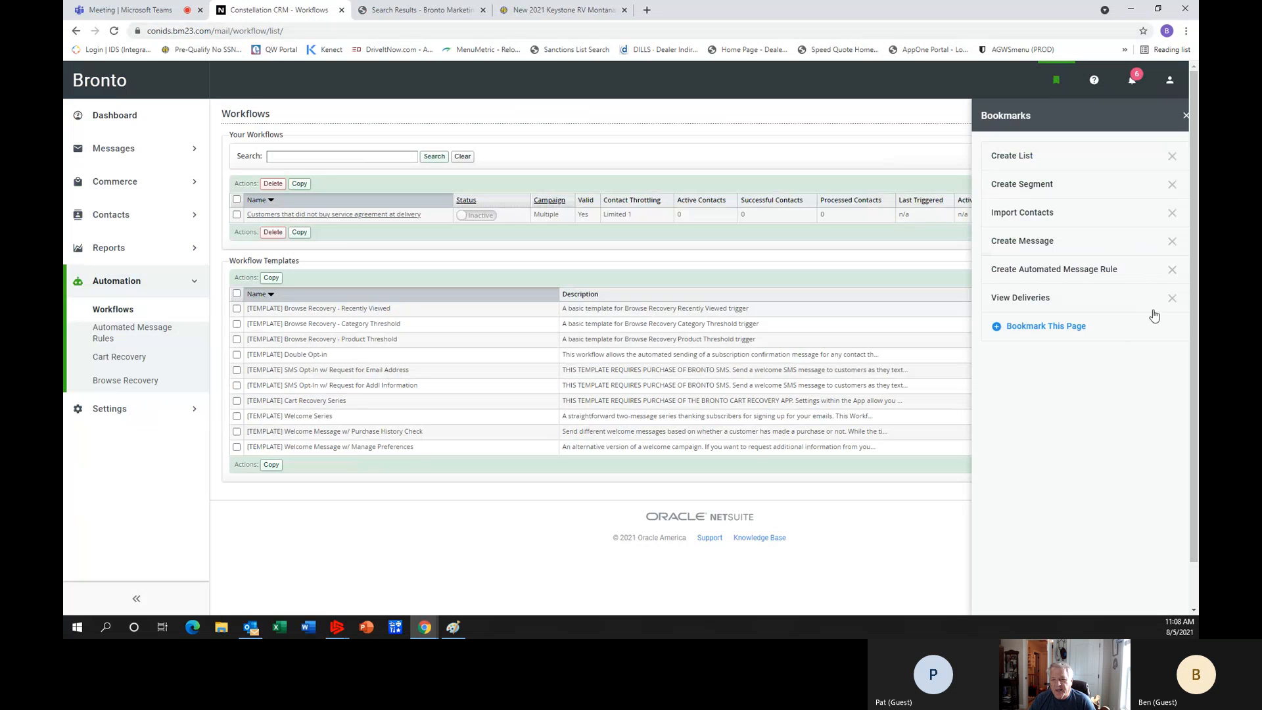
click(1172, 213)
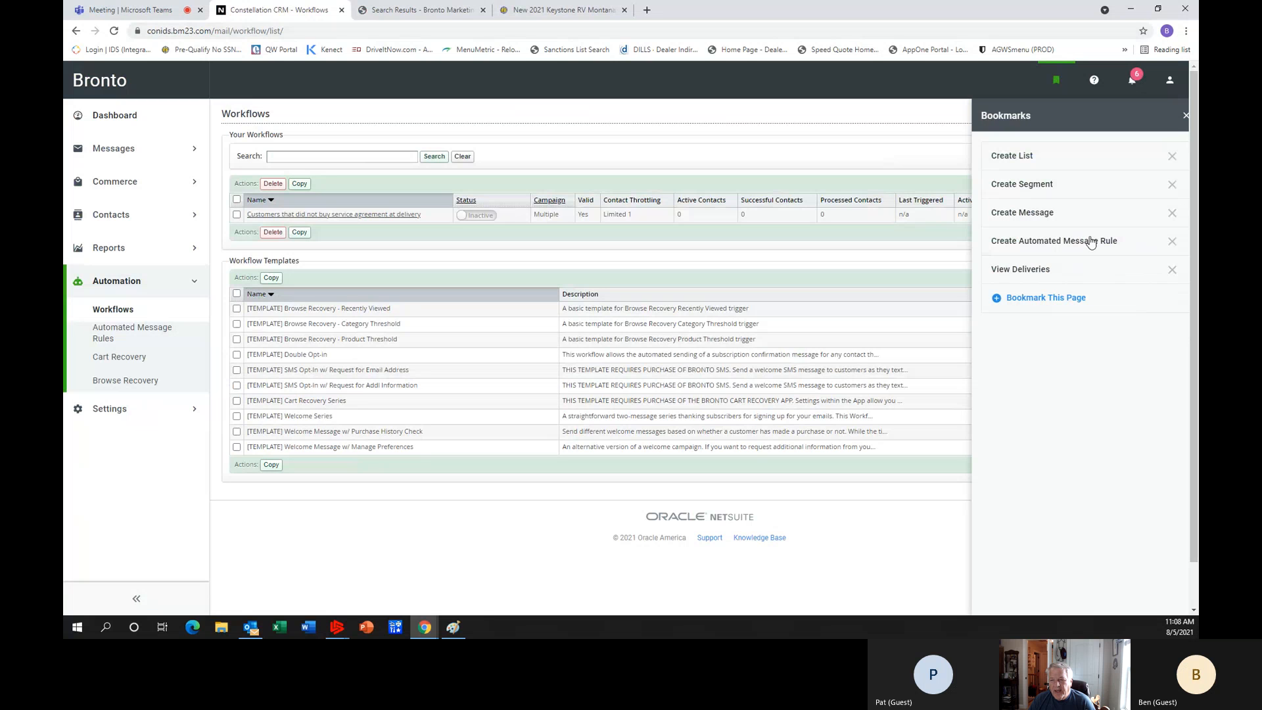
click(1173, 242)
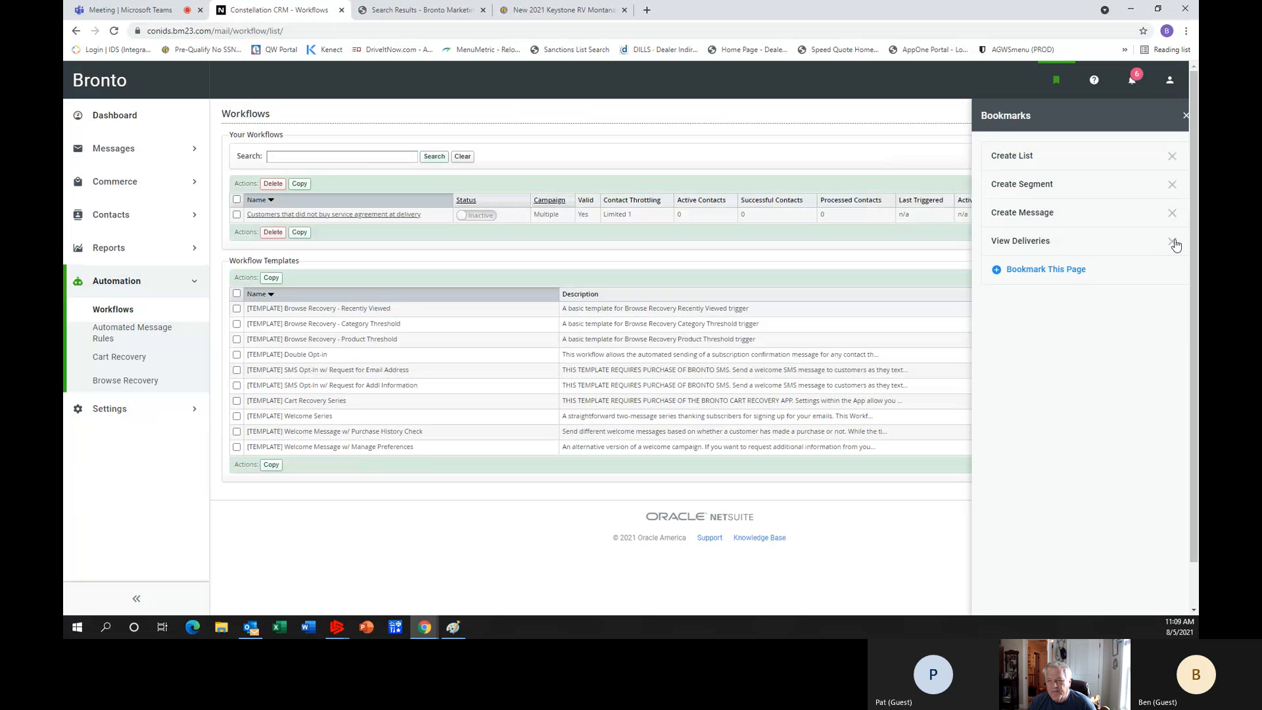
click(1175, 242)
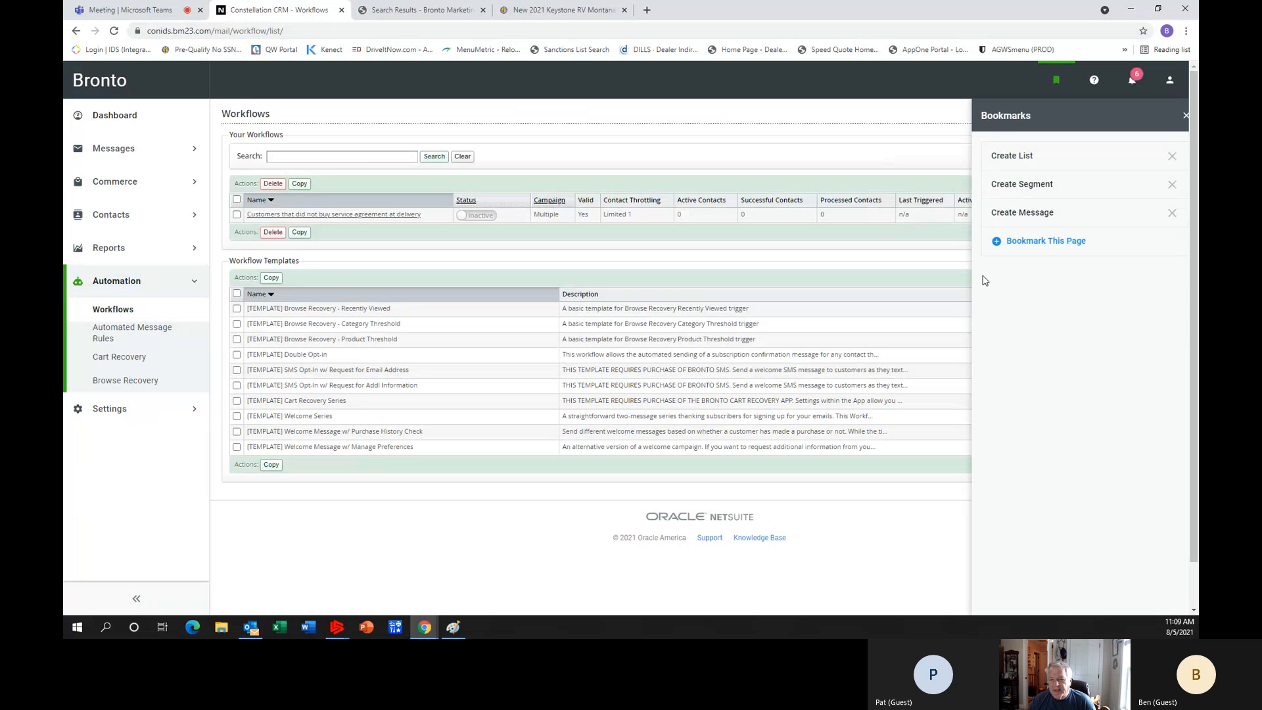
click(1055, 243)
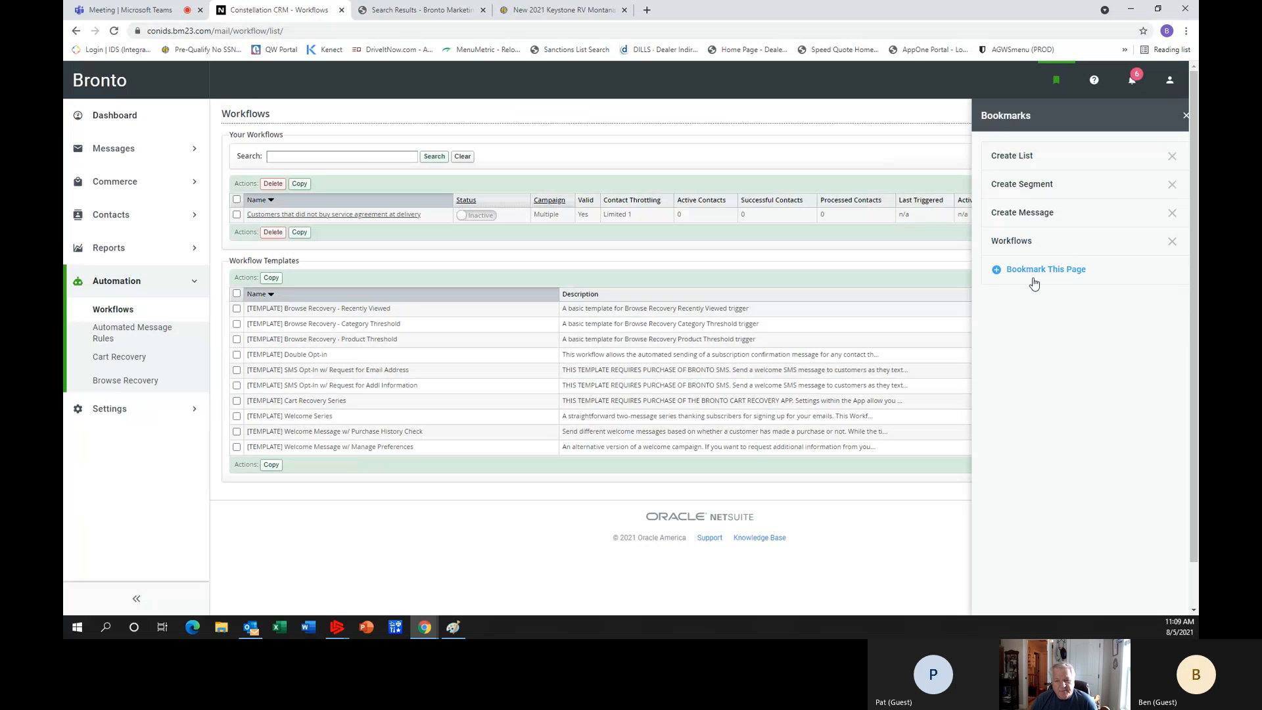
Use the saved bookmarks to visit the Create Segment page and return to the Workflows page.
click(1024, 186)
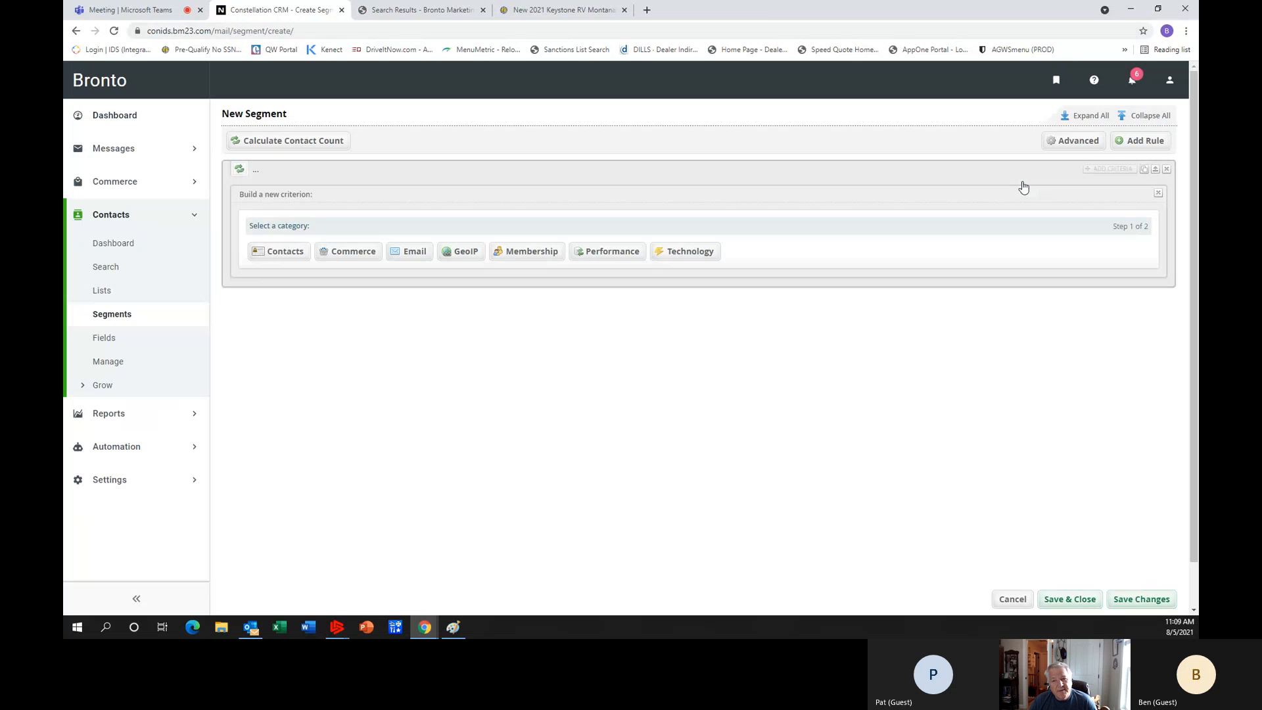
click(1057, 81)
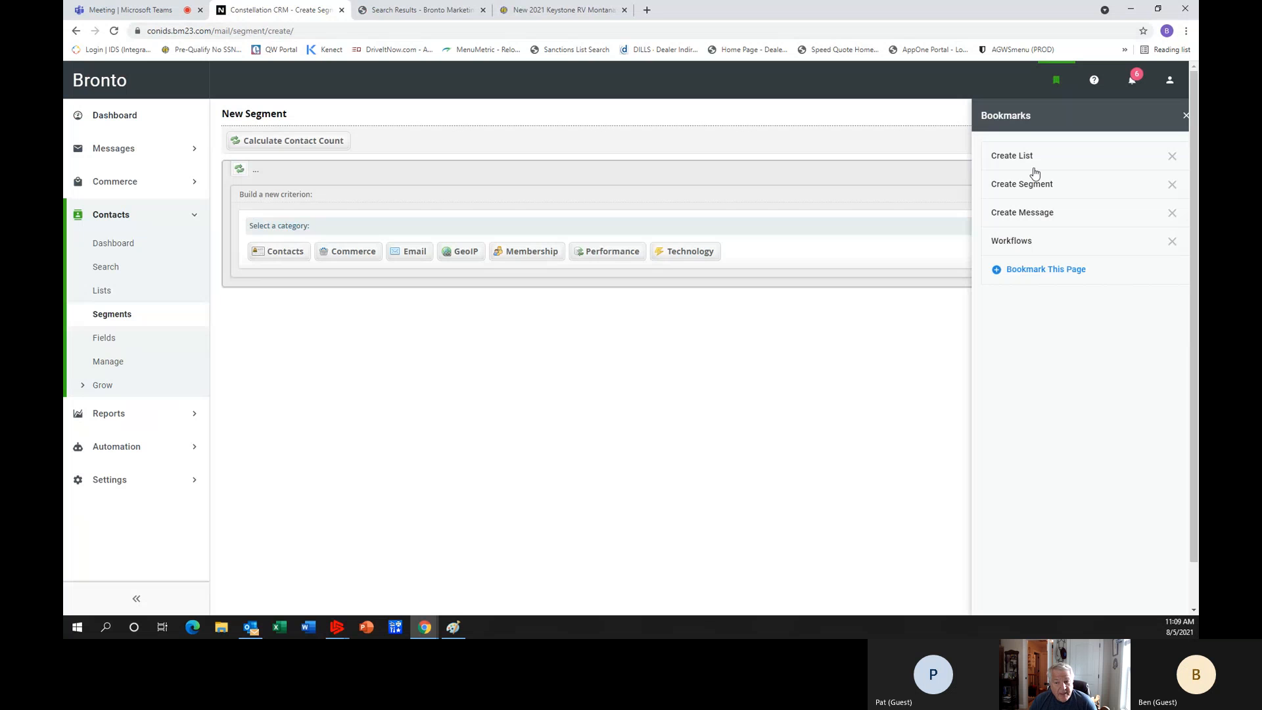
click(1013, 242)
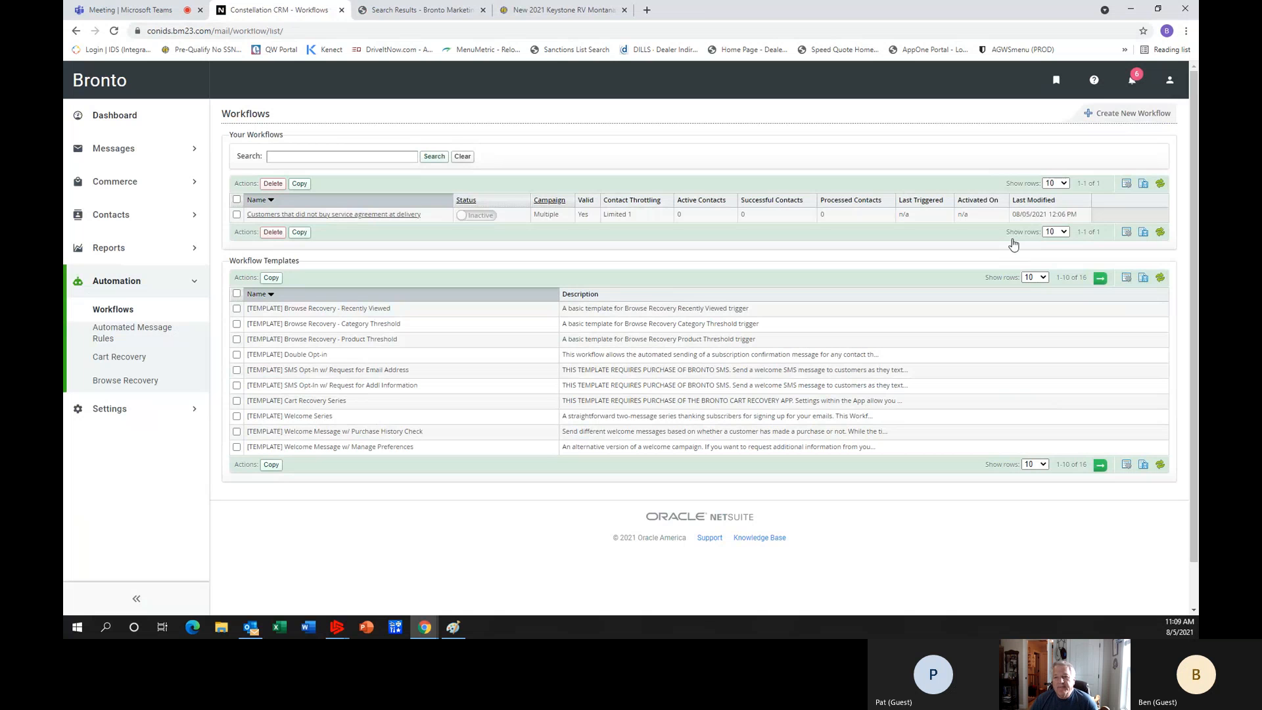
click(1056, 81)
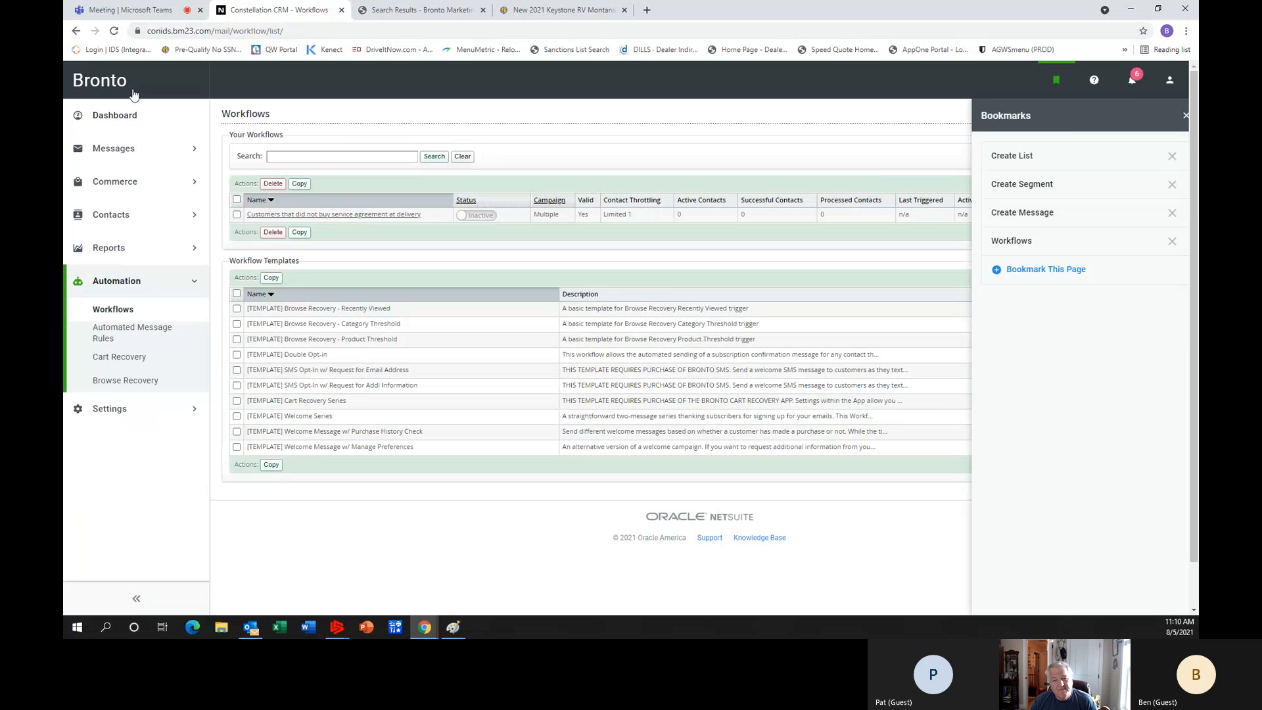
Open the home dashboard and examine its widgets, from email volume and performance down to sender rating and allocation usage.
click(116, 117)
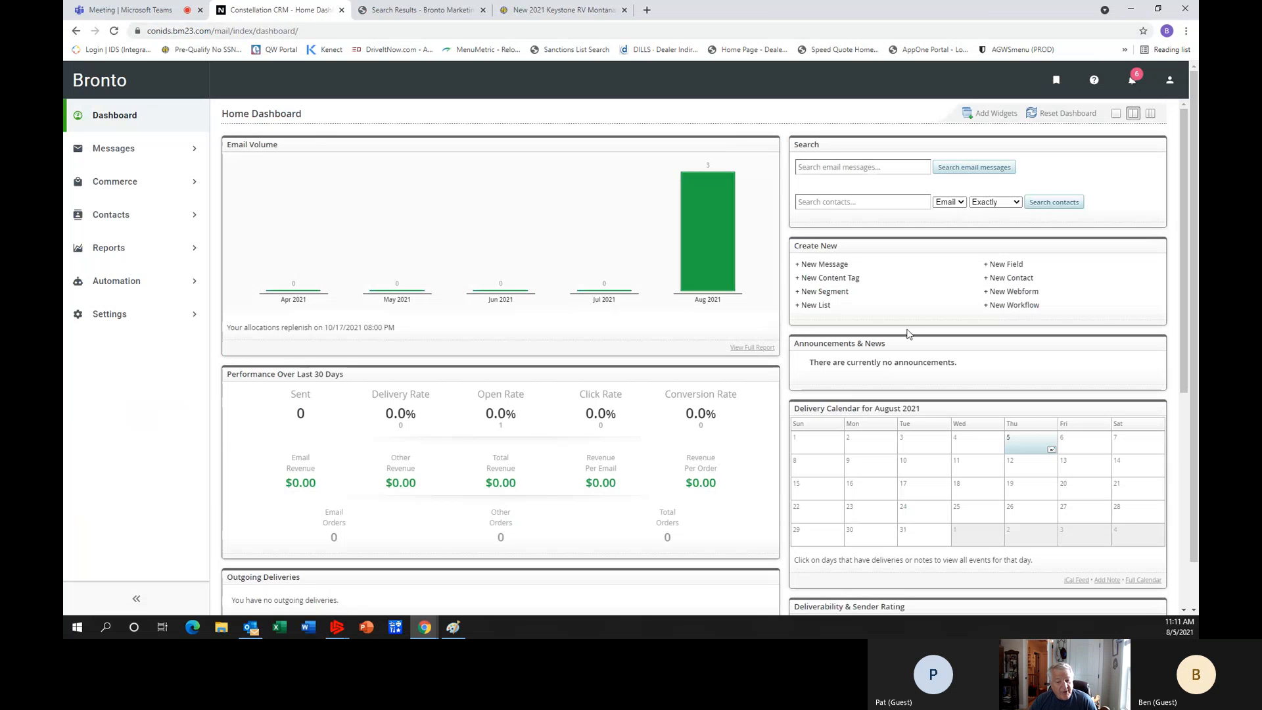
scroll(907, 334, down, 1)
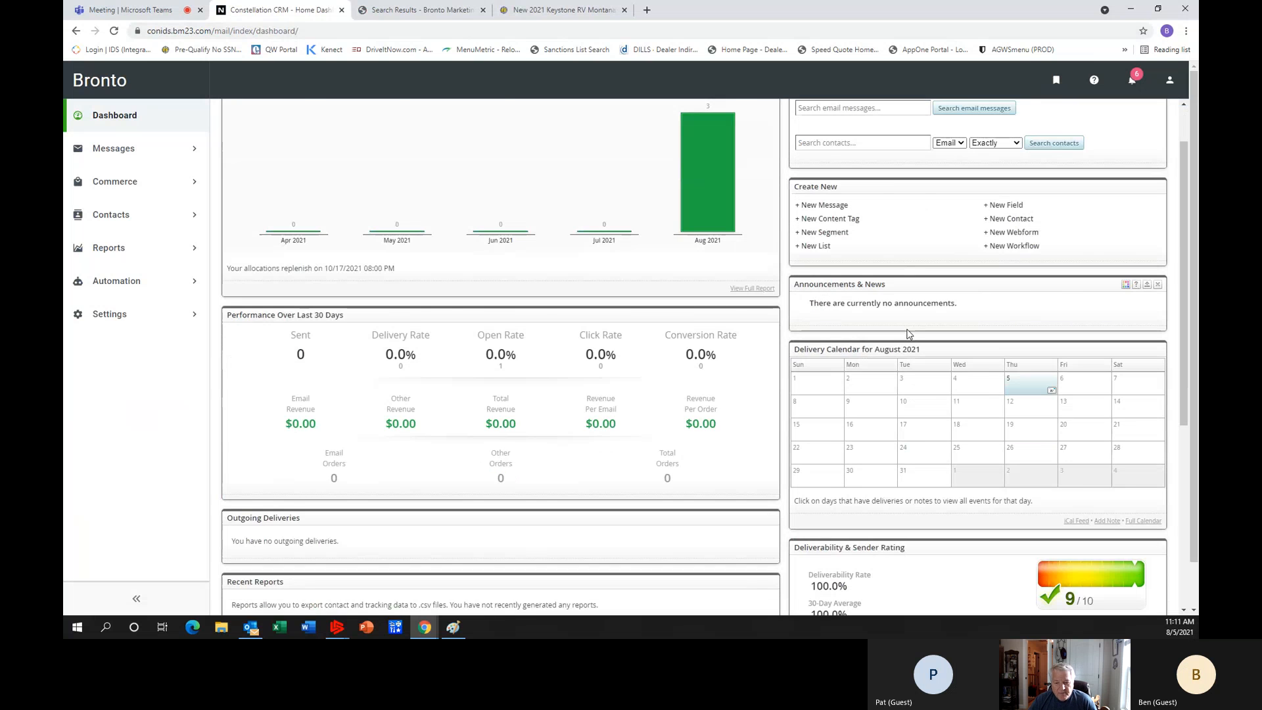
scroll(908, 334, down, 3)
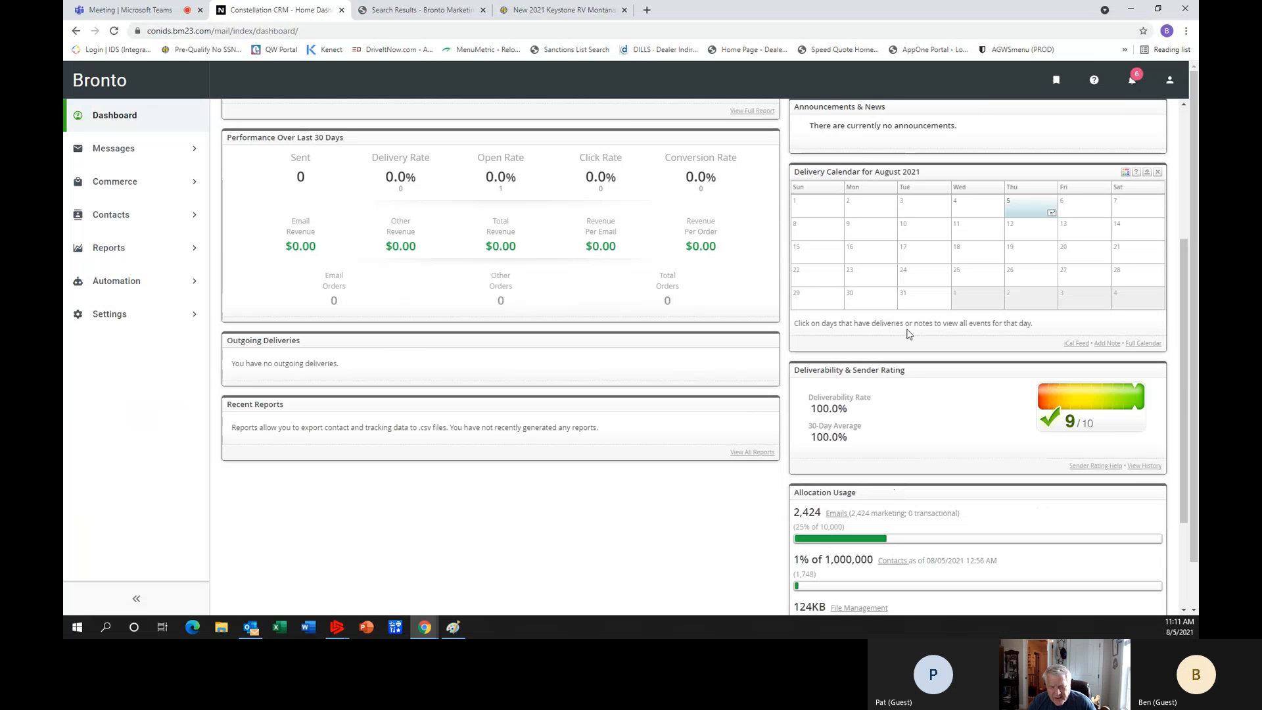
scroll(908, 334, down, 2)
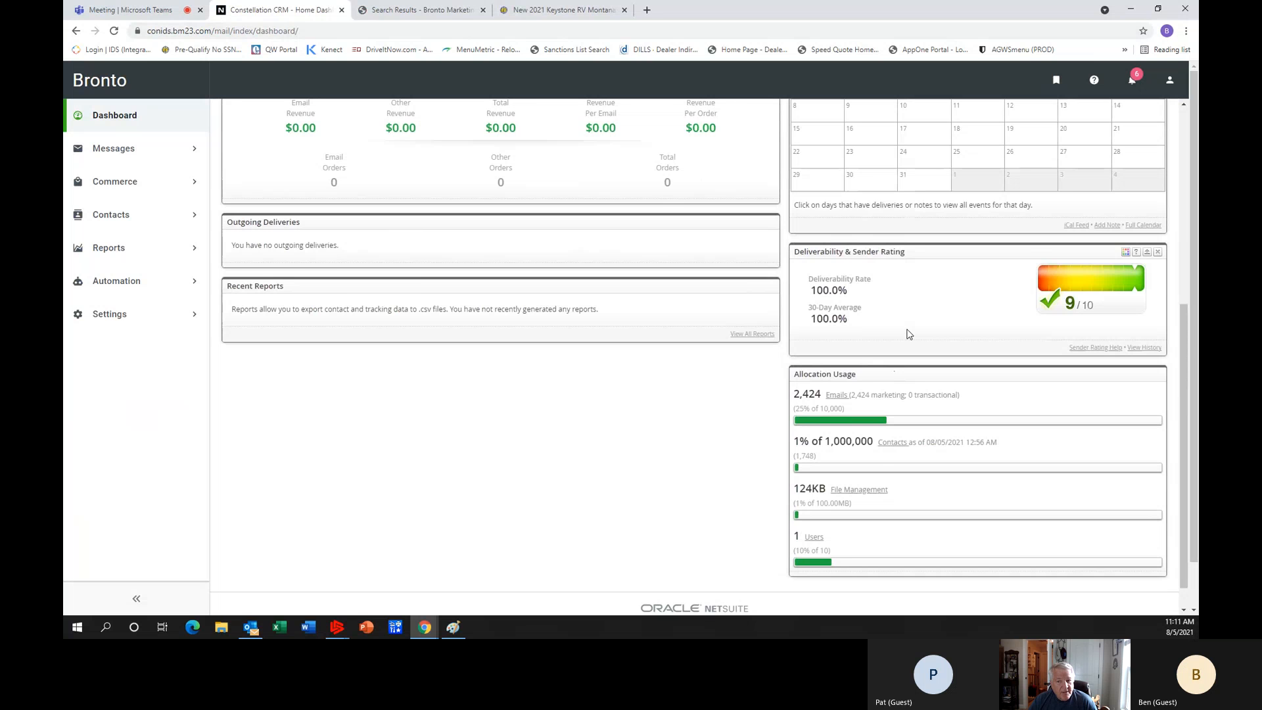
Switch to the Work Flows page in OneNote, set its zoom to 100% and return to the start of the page.
scroll(908, 335, up, 2)
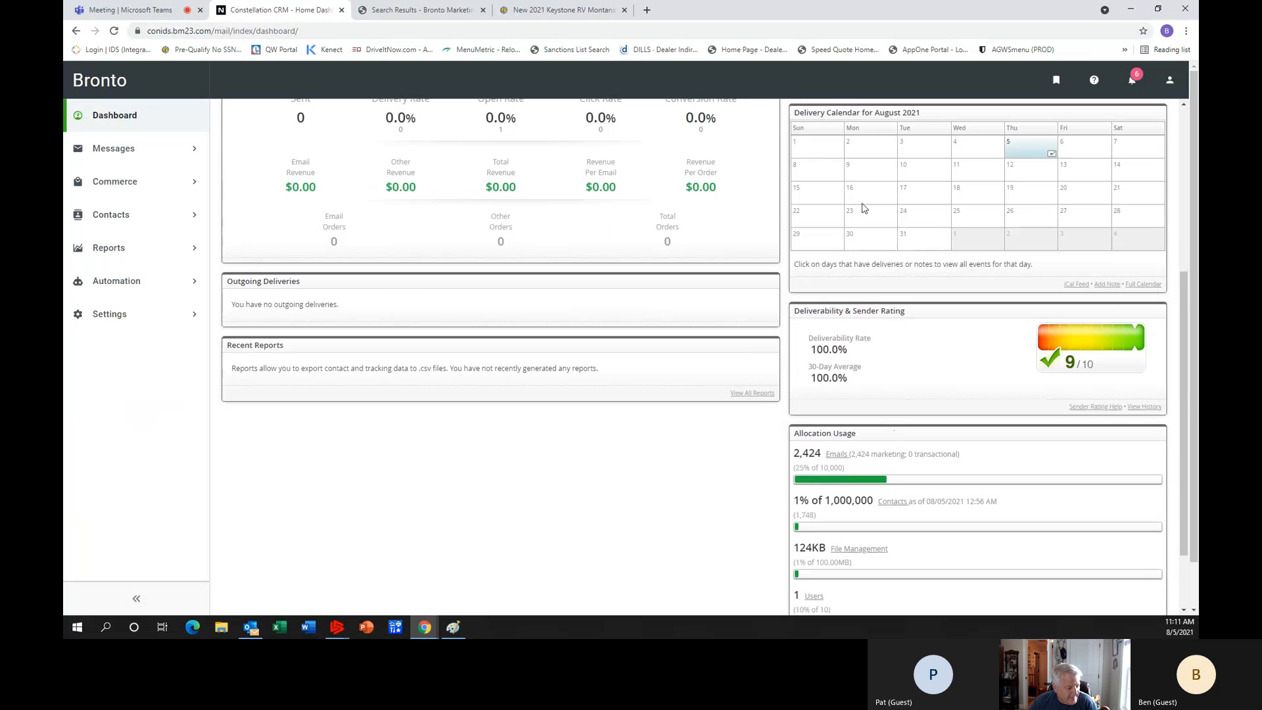
key(alt+Tab)
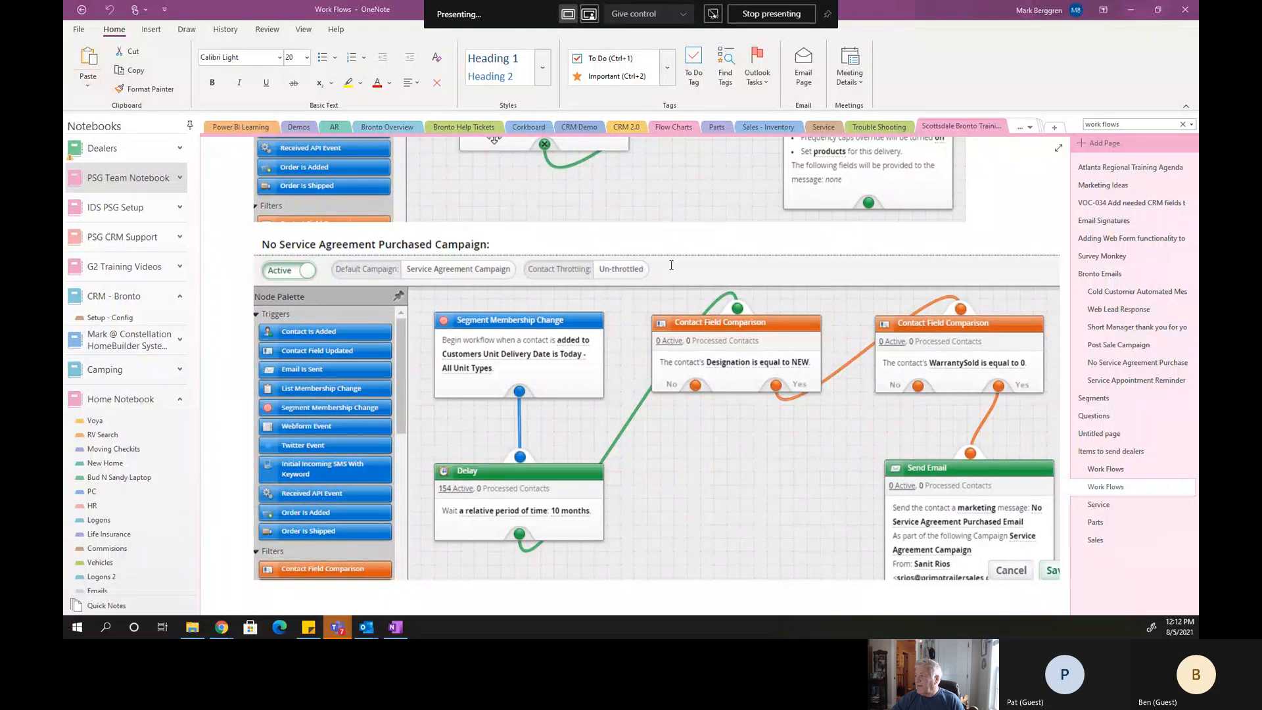
scroll(671, 265, up, 3)
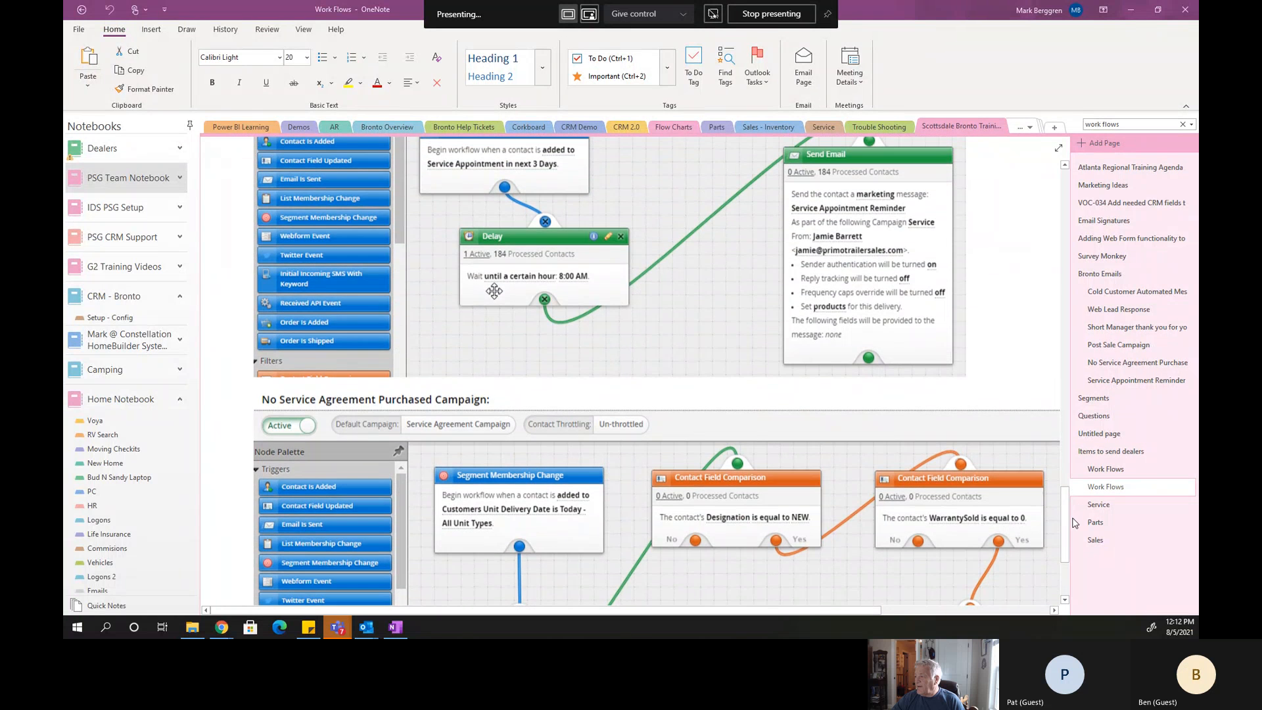
scroll(1066, 524, up, 1)
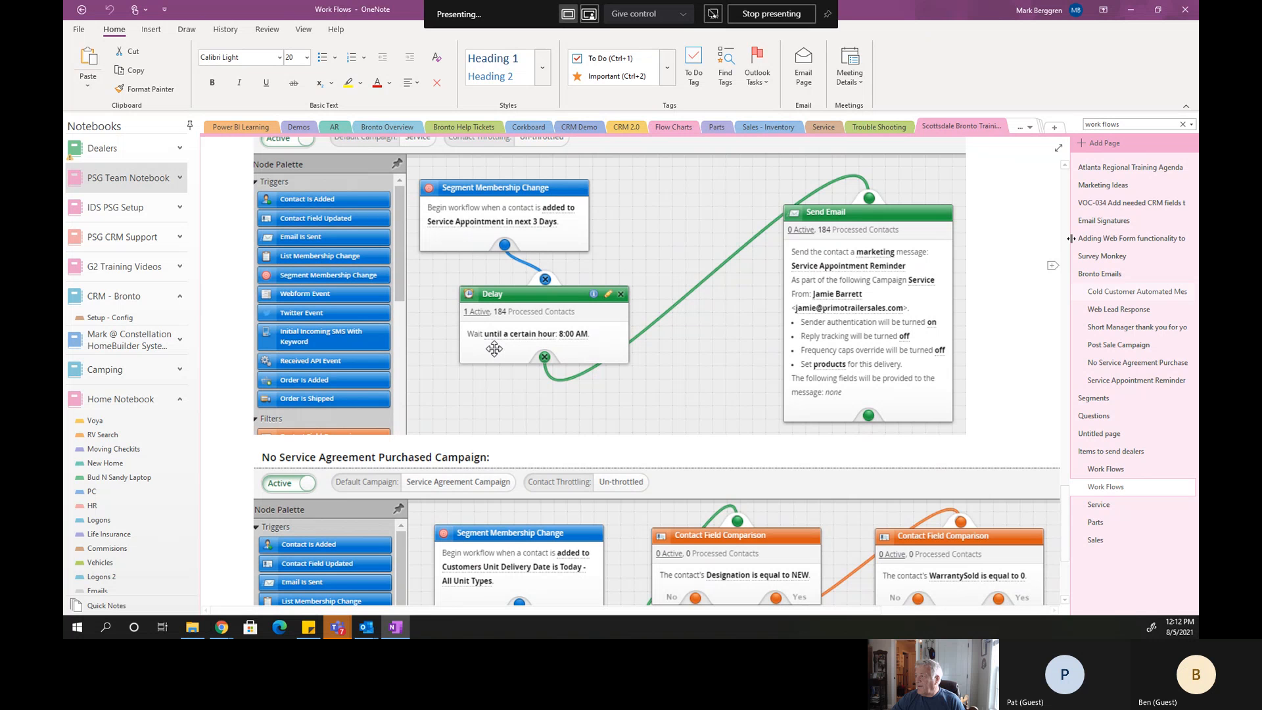
scroll(1065, 191, up, 5)
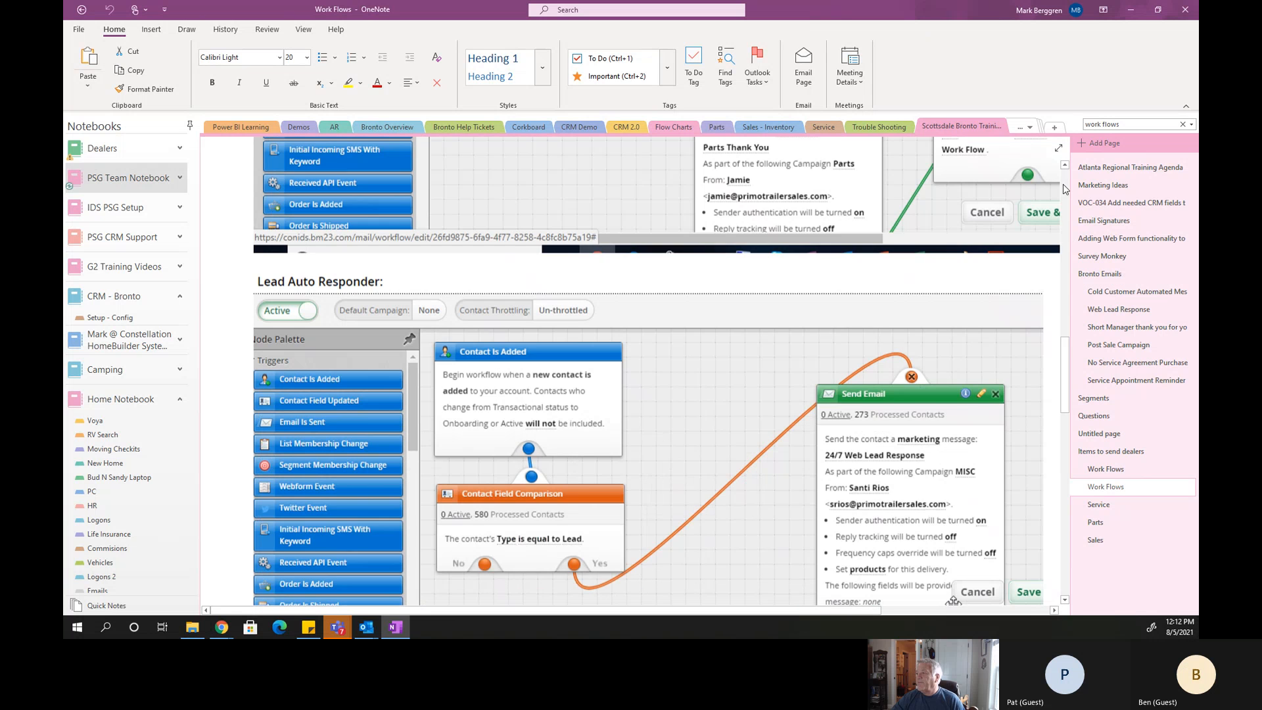
scroll(1065, 197, up, 4)
scroll(1052, 230, up, 3)
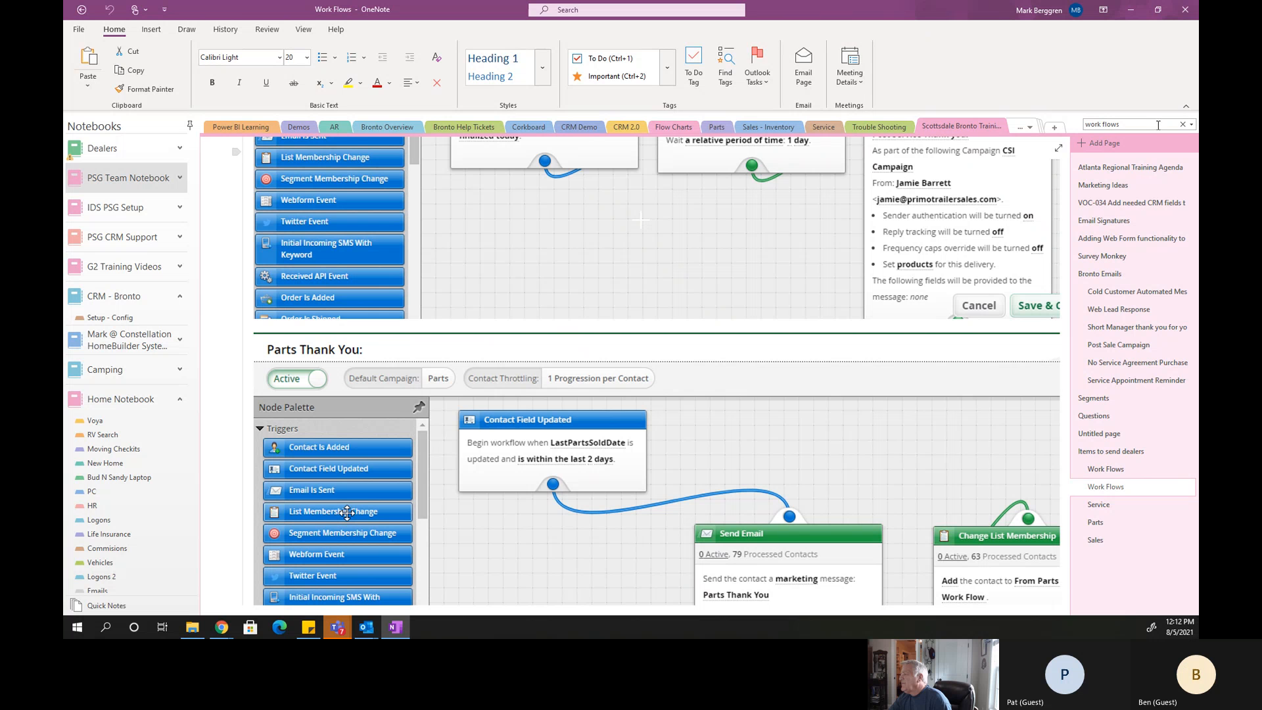
click(307, 31)
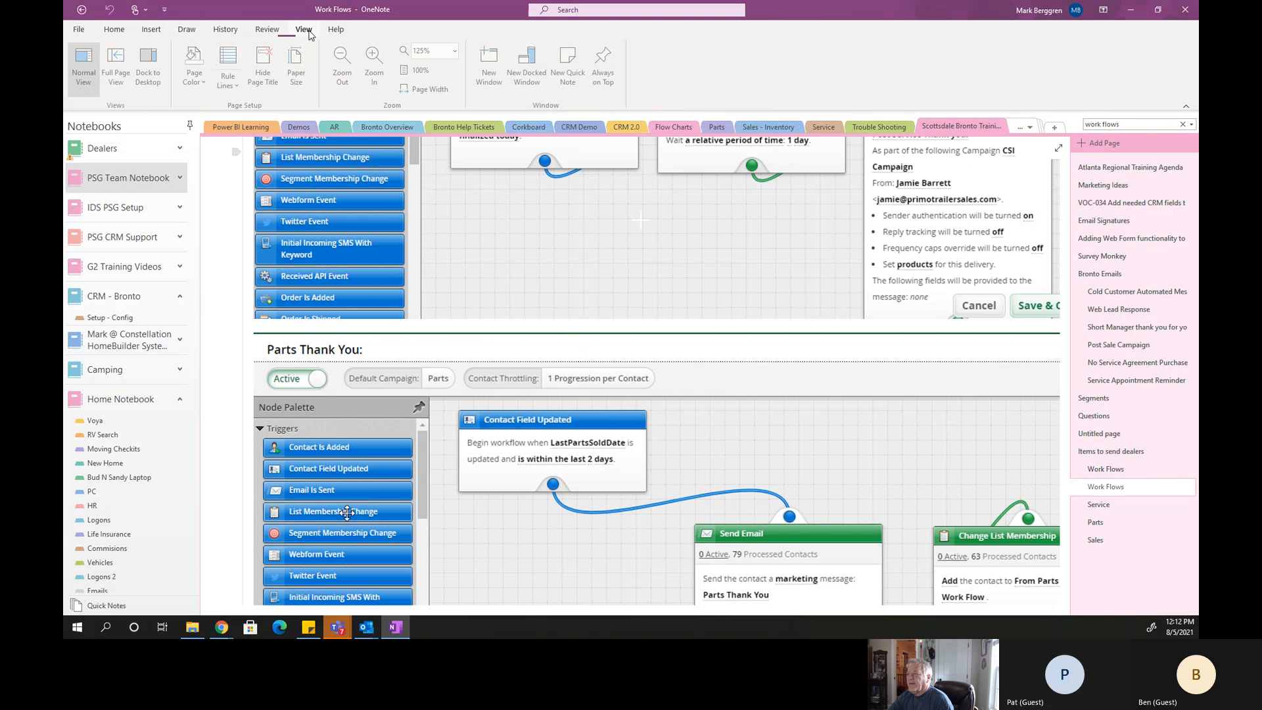
click(342, 58)
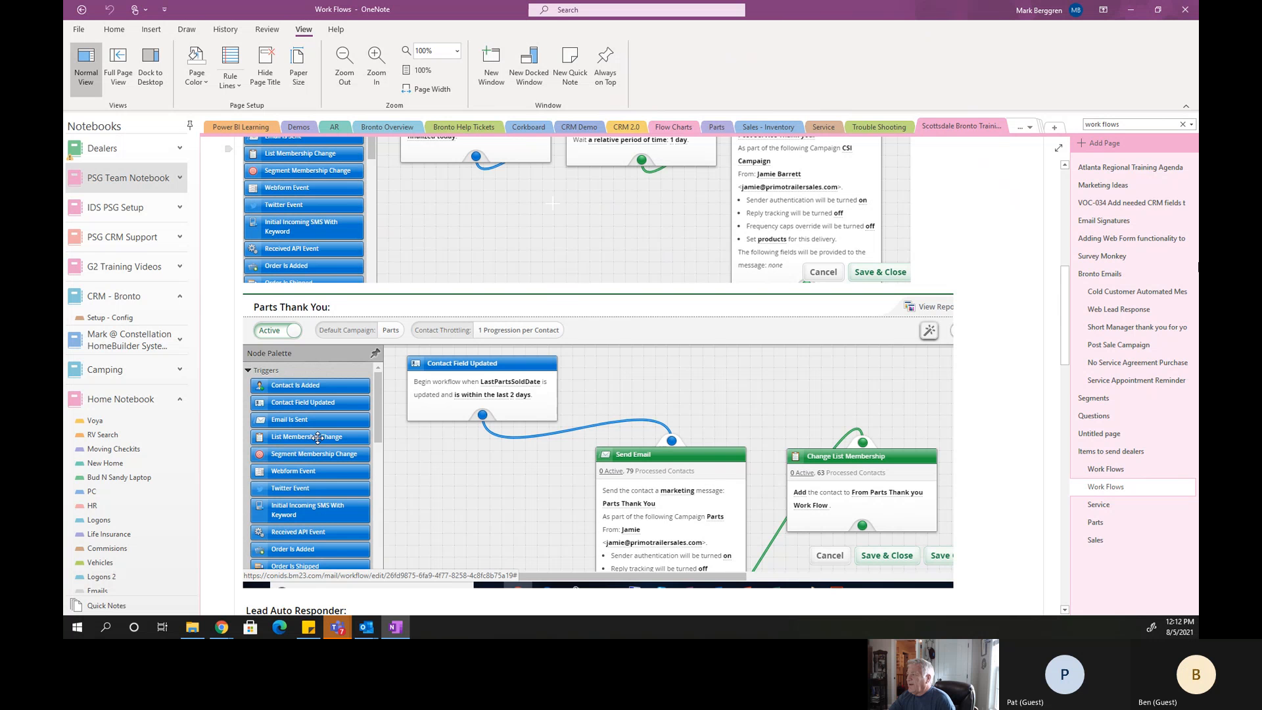
drag(1064, 301, 1071, 186)
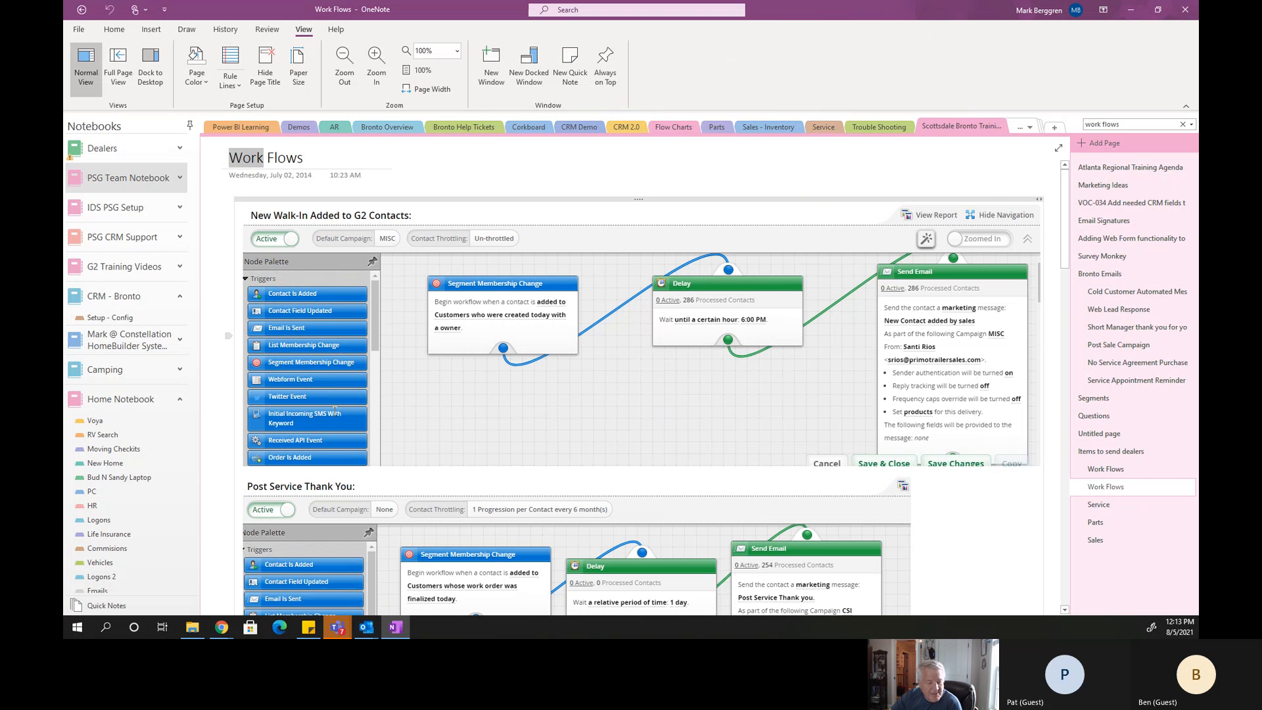
Review the New Walk-In Added to G2 Contacts, Post Service Thank You and Parts Thank You workflow examples.
click(856, 522)
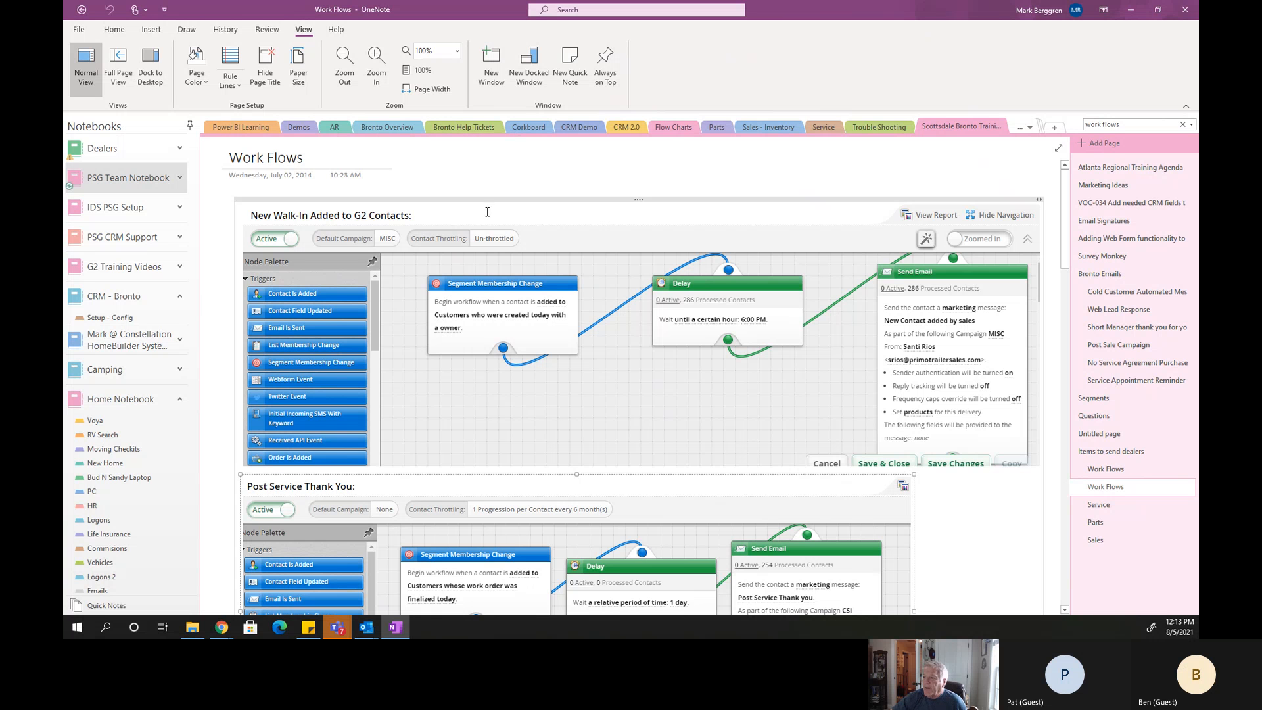
scroll(487, 217, down, 1)
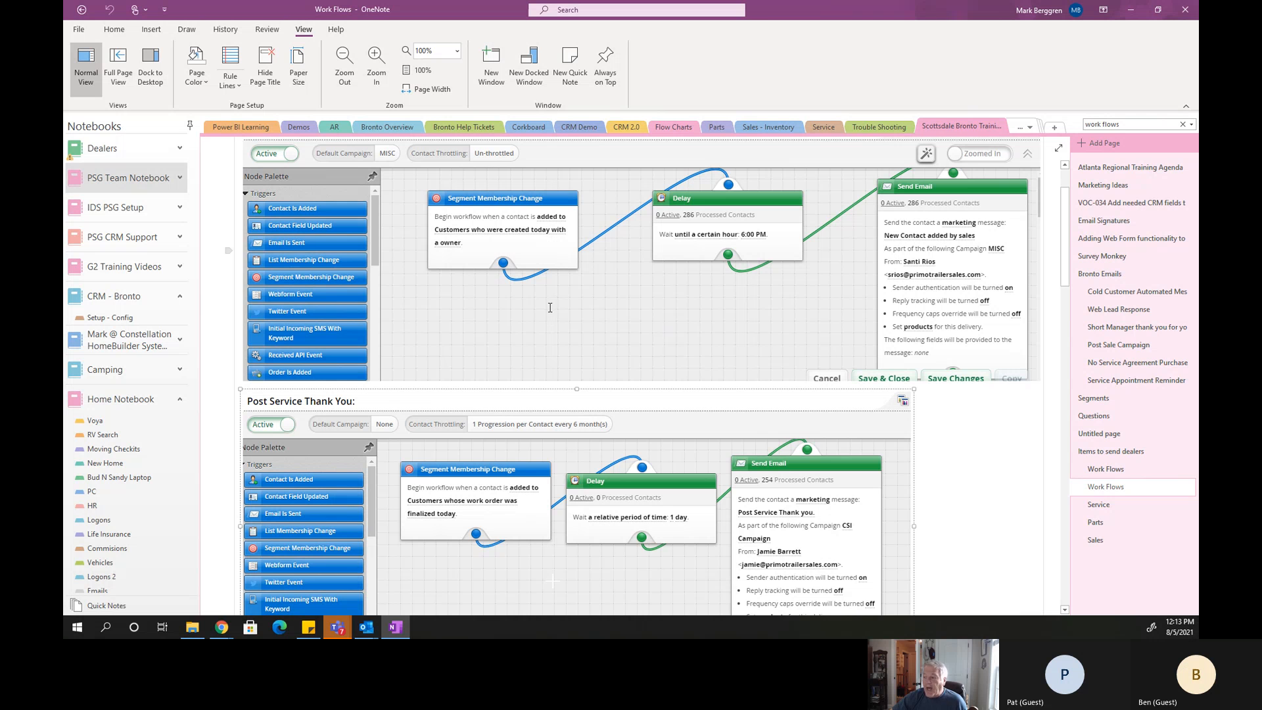
scroll(591, 309, down, 3)
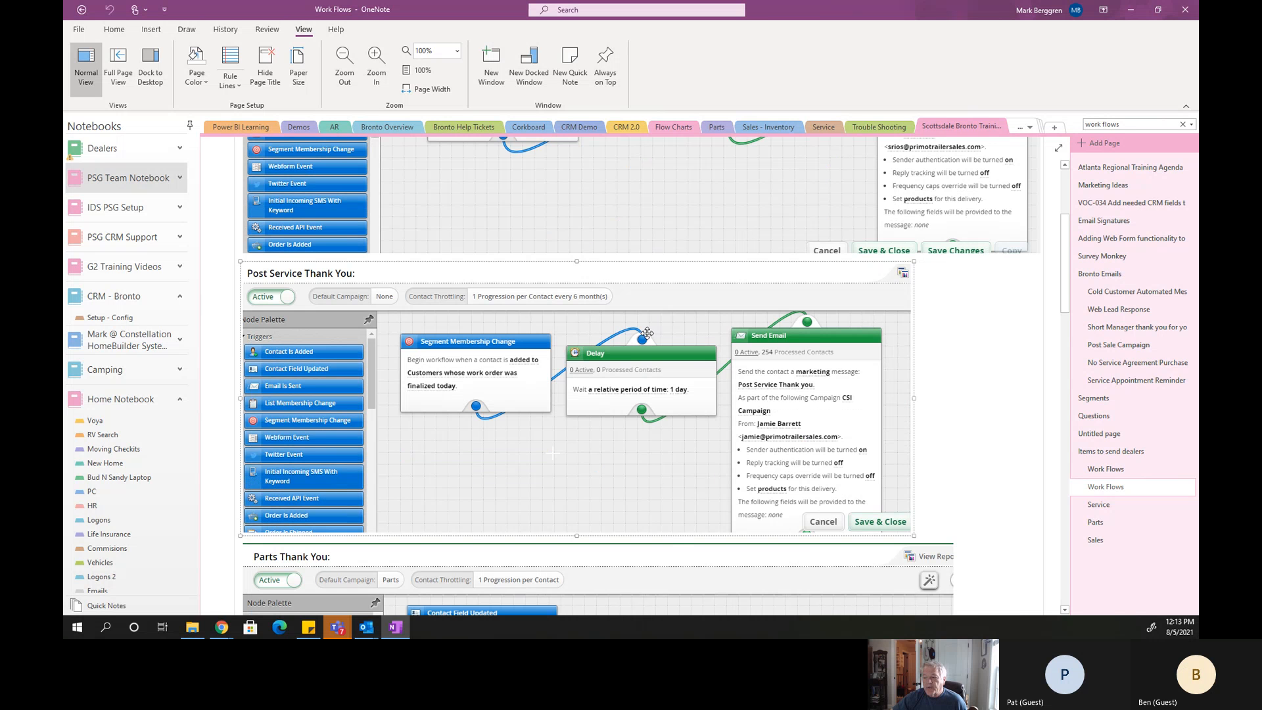
scroll(645, 326, down, 2)
scroll(645, 324, down, 2)
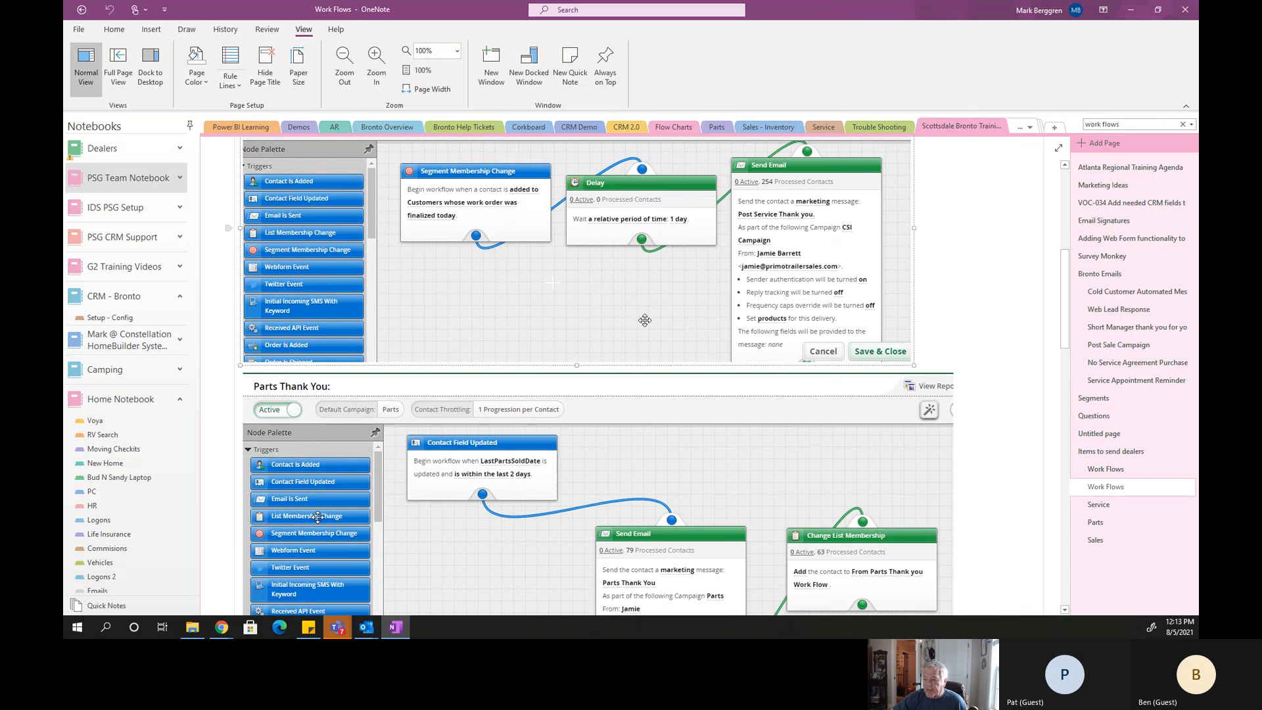
scroll(645, 320, down, 3)
scroll(644, 320, down, 1)
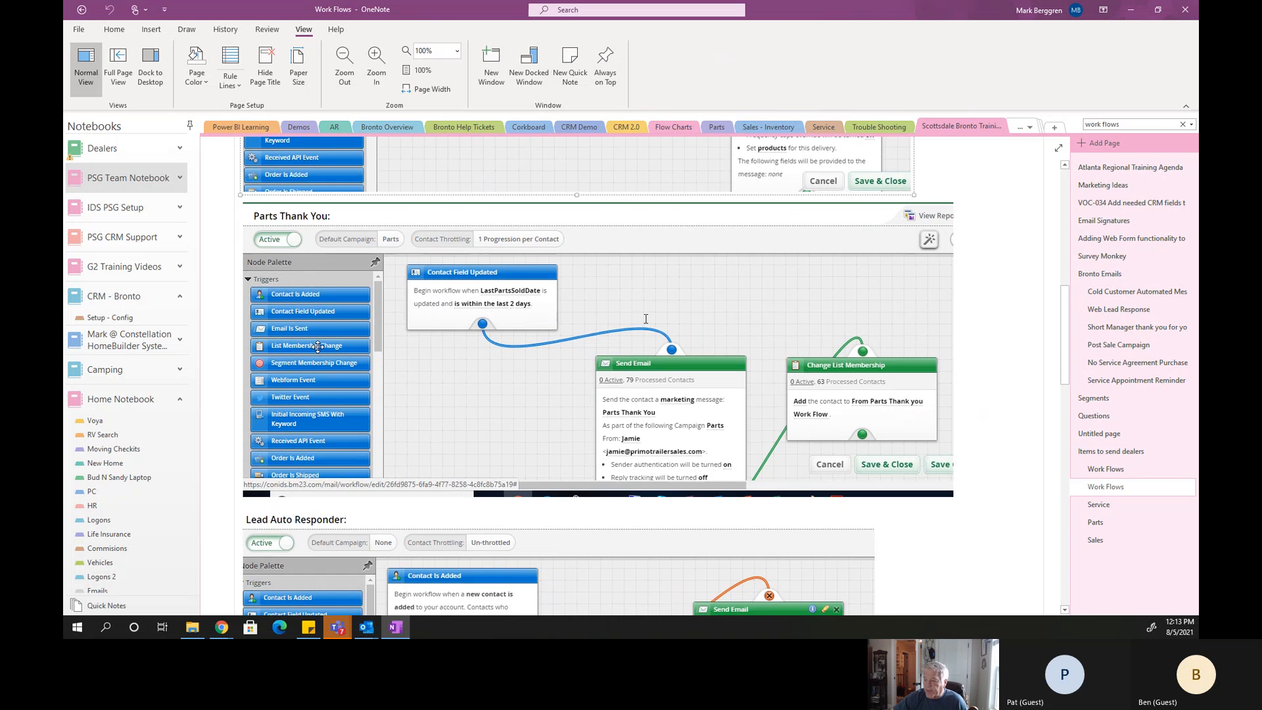
Review the Lead Auto Responder, Post Delivery Sales Campaign, Service Appt in 3 days Reminder and No Service Agreement Purchased Campaign workflows.
scroll(646, 318, down, 6)
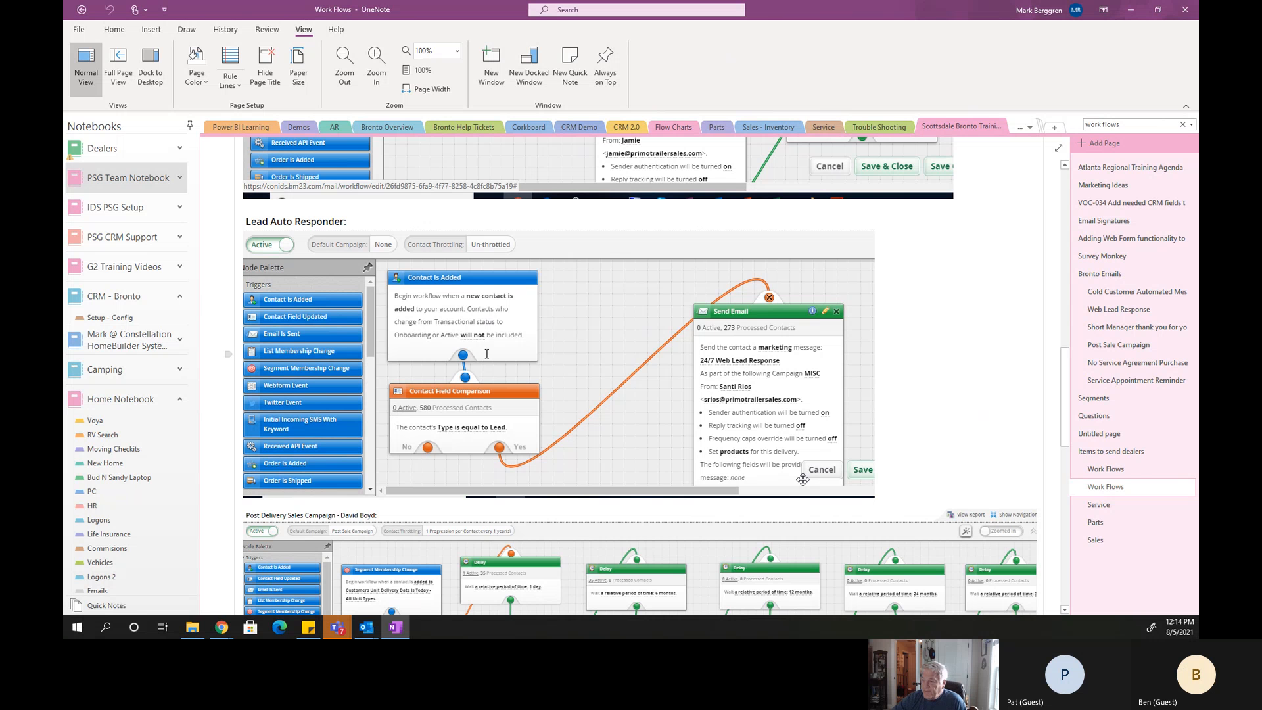
scroll(683, 345, down, 5)
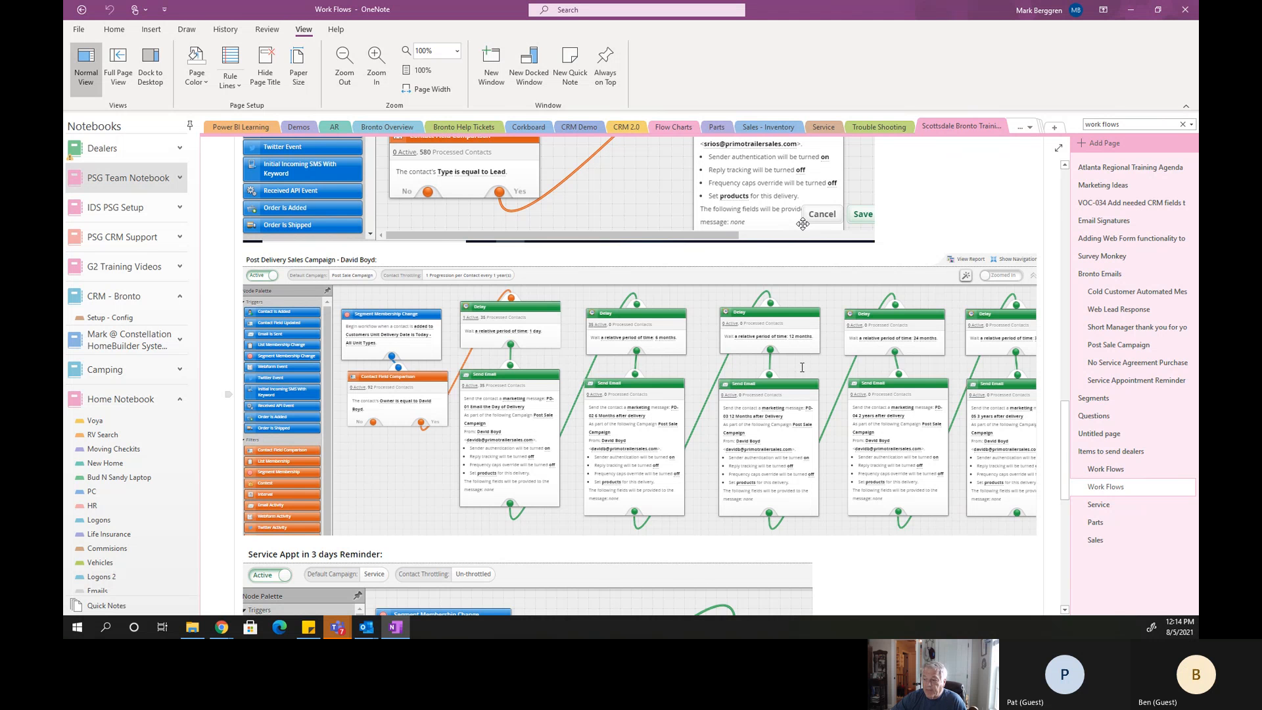
scroll(615, 506, down, 2)
scroll(617, 502, down, 2)
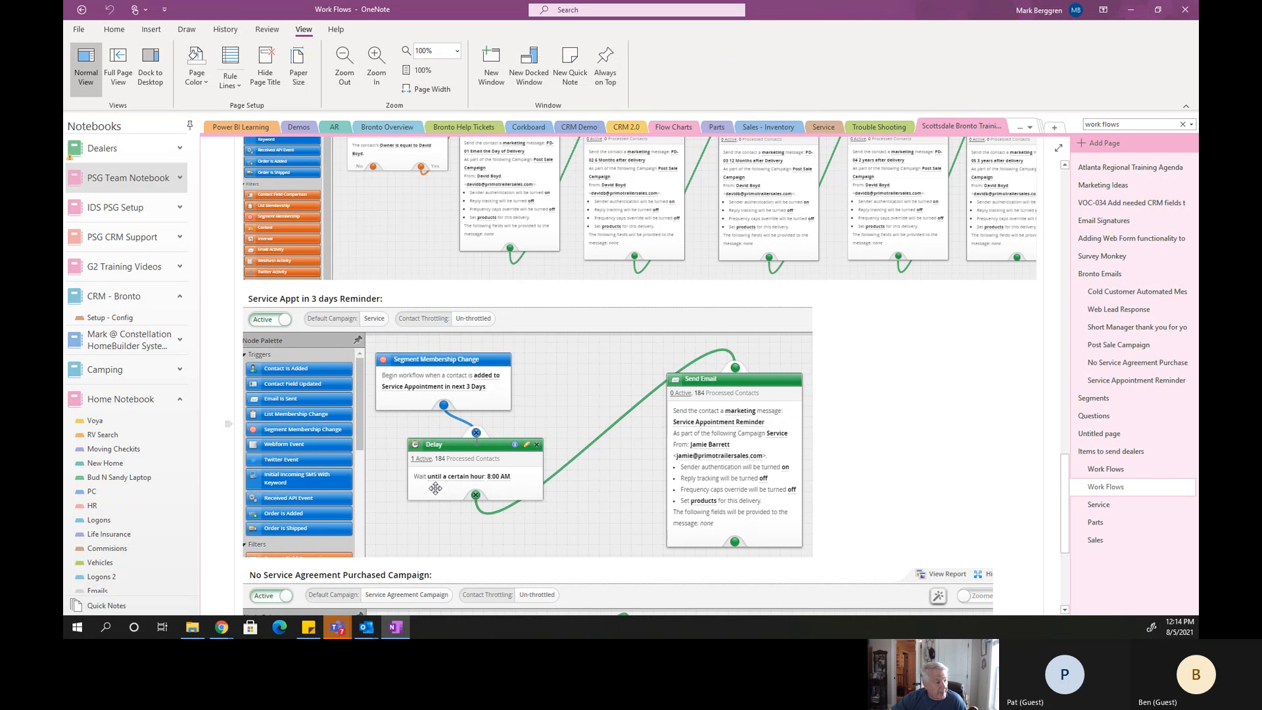
scroll(512, 405, down, 1)
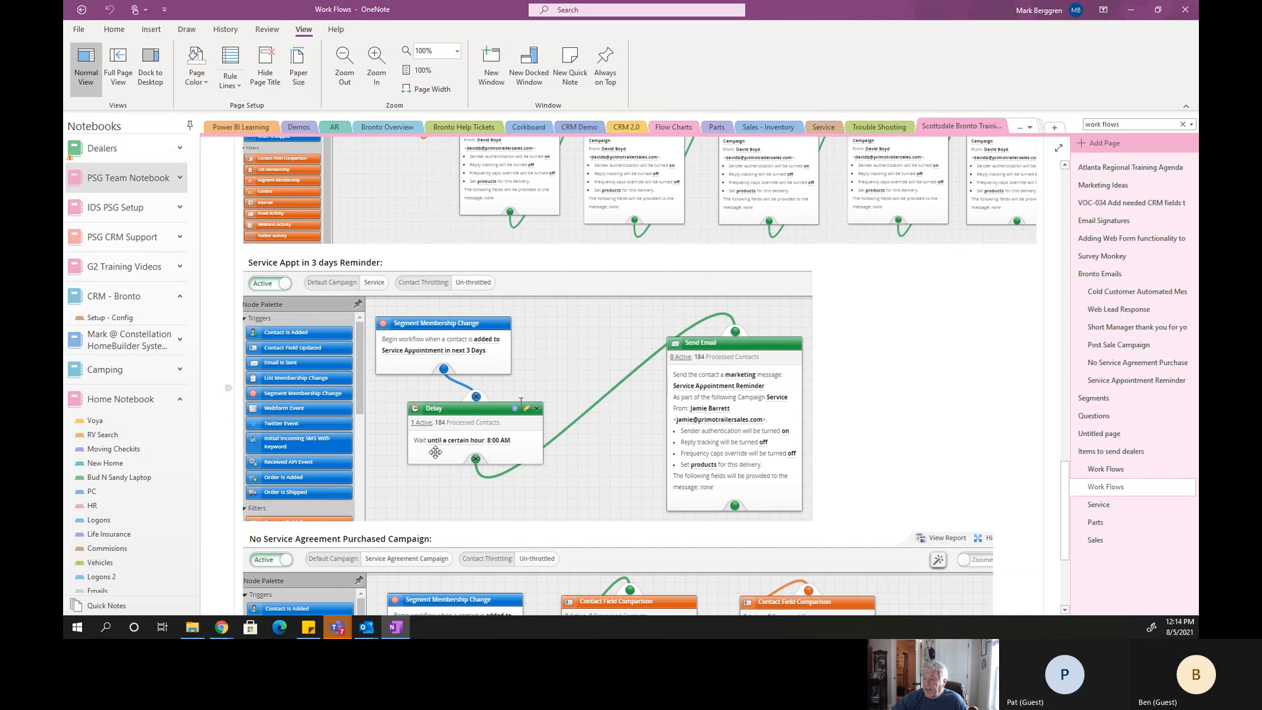
scroll(521, 401, down, 4)
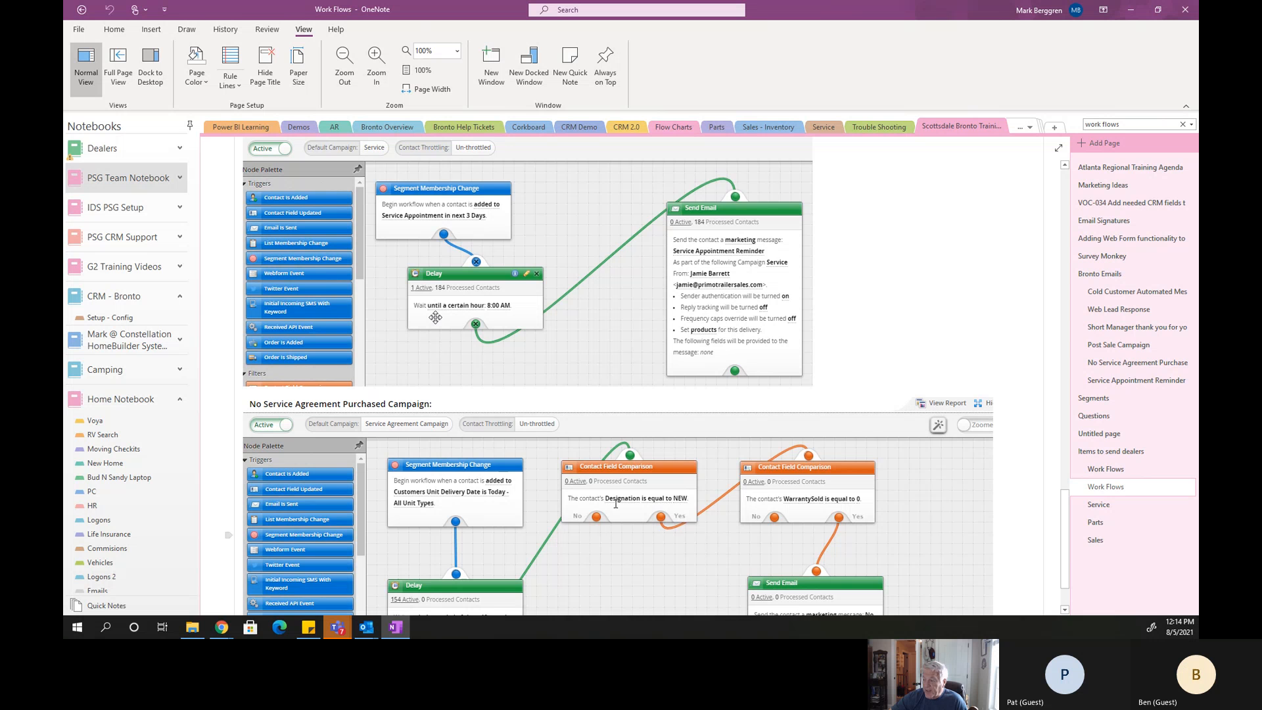
scroll(616, 504, down, 3)
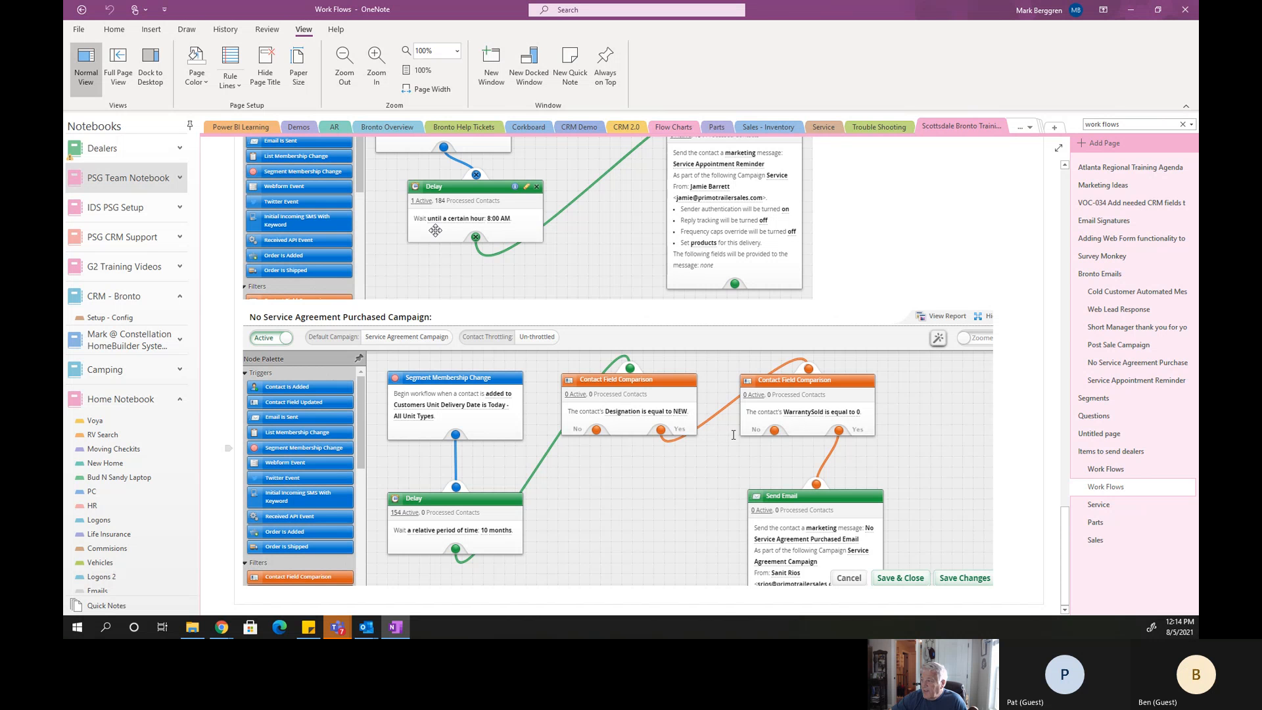
scroll(734, 439, up, 1)
scroll(764, 427, up, 6)
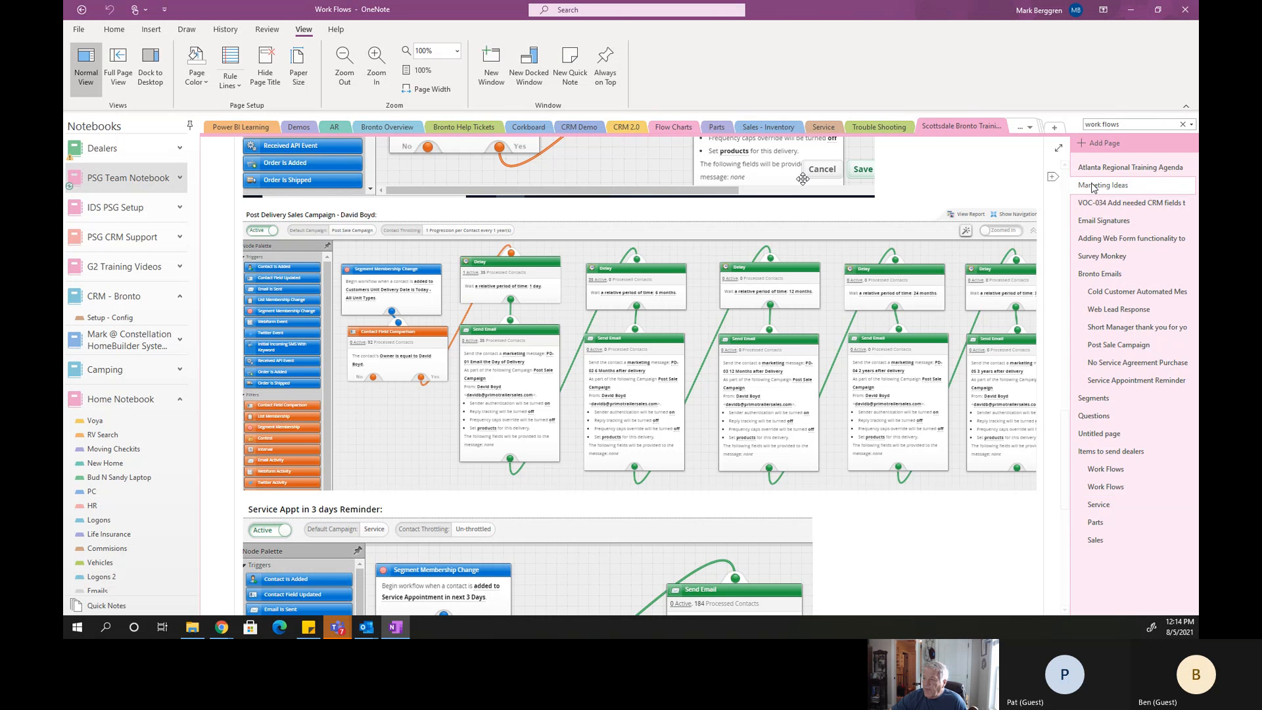
Open the Marketing Ideas page with the ribbon collapsed, and highlight its ideas between New unit arrival and New sales today.
click(1094, 187)
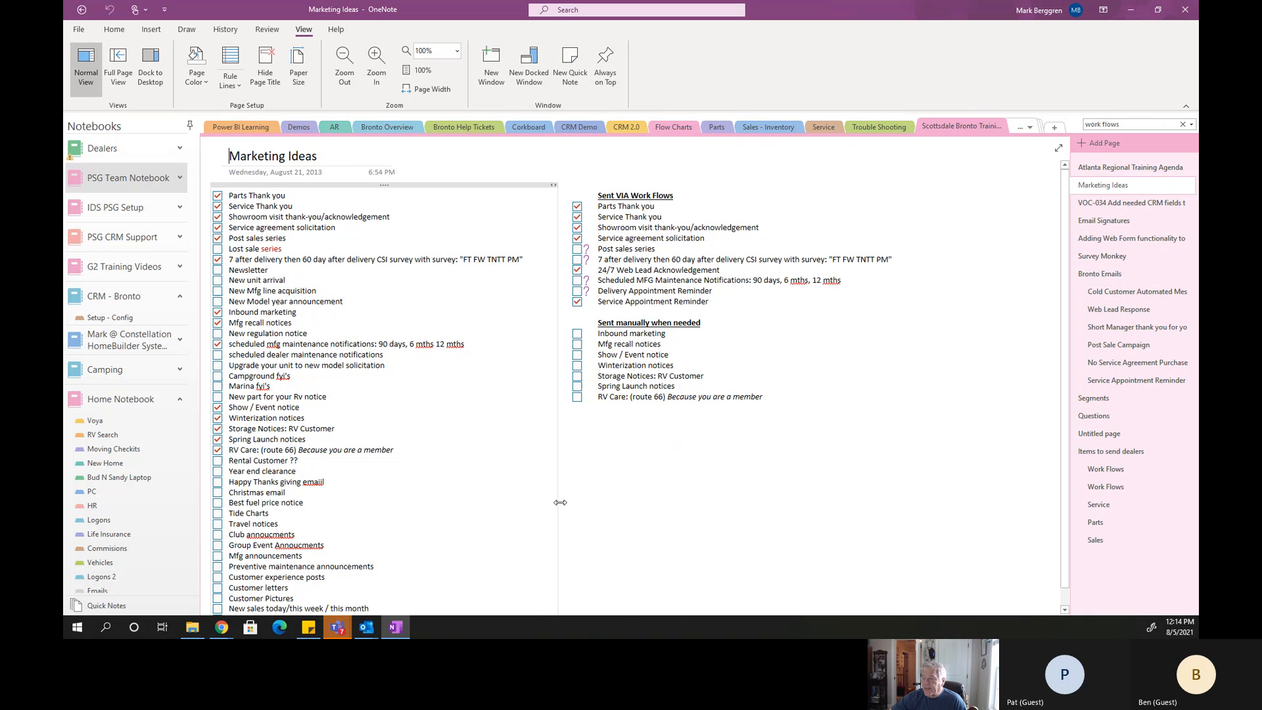
click(1187, 107)
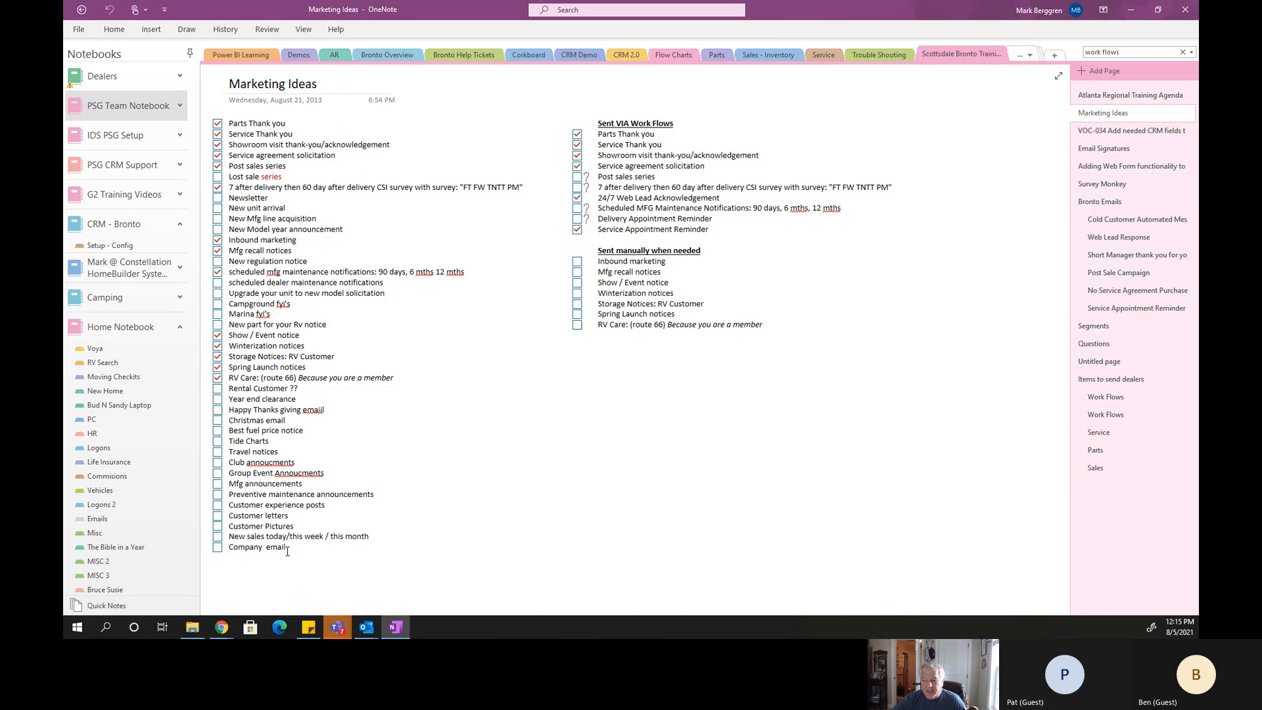
drag(287, 538, 252, 209)
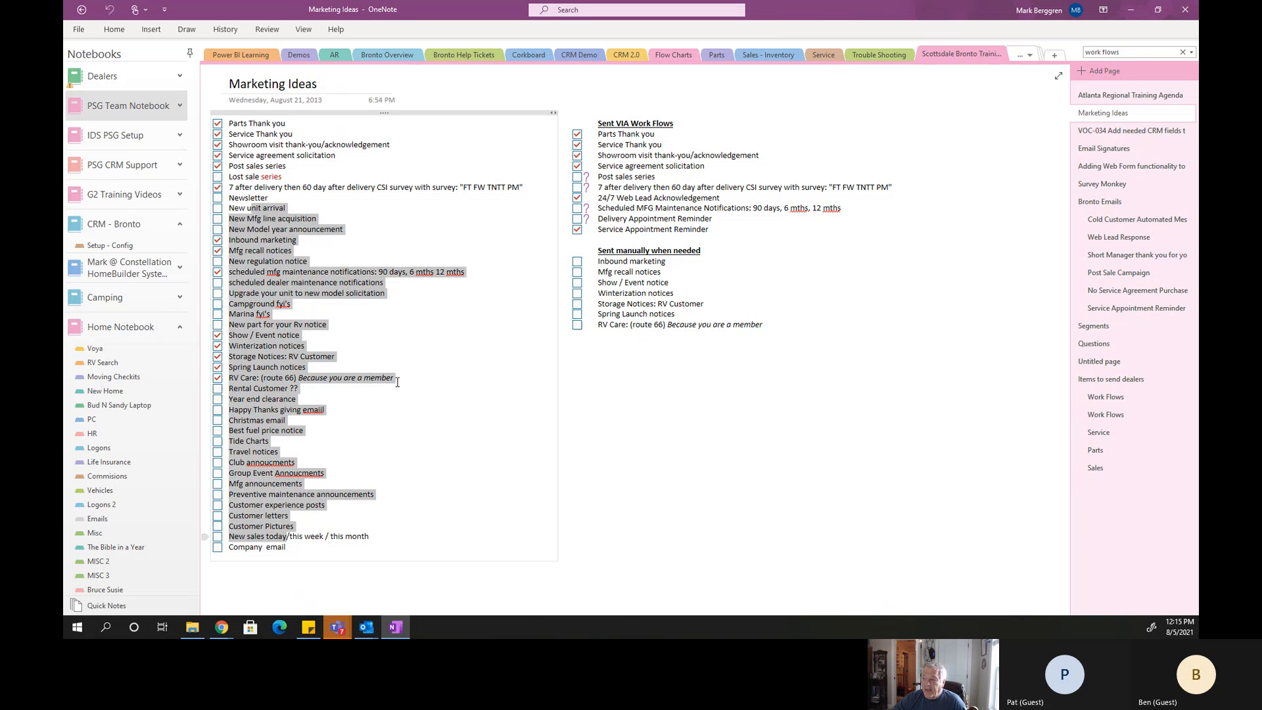
click(522, 403)
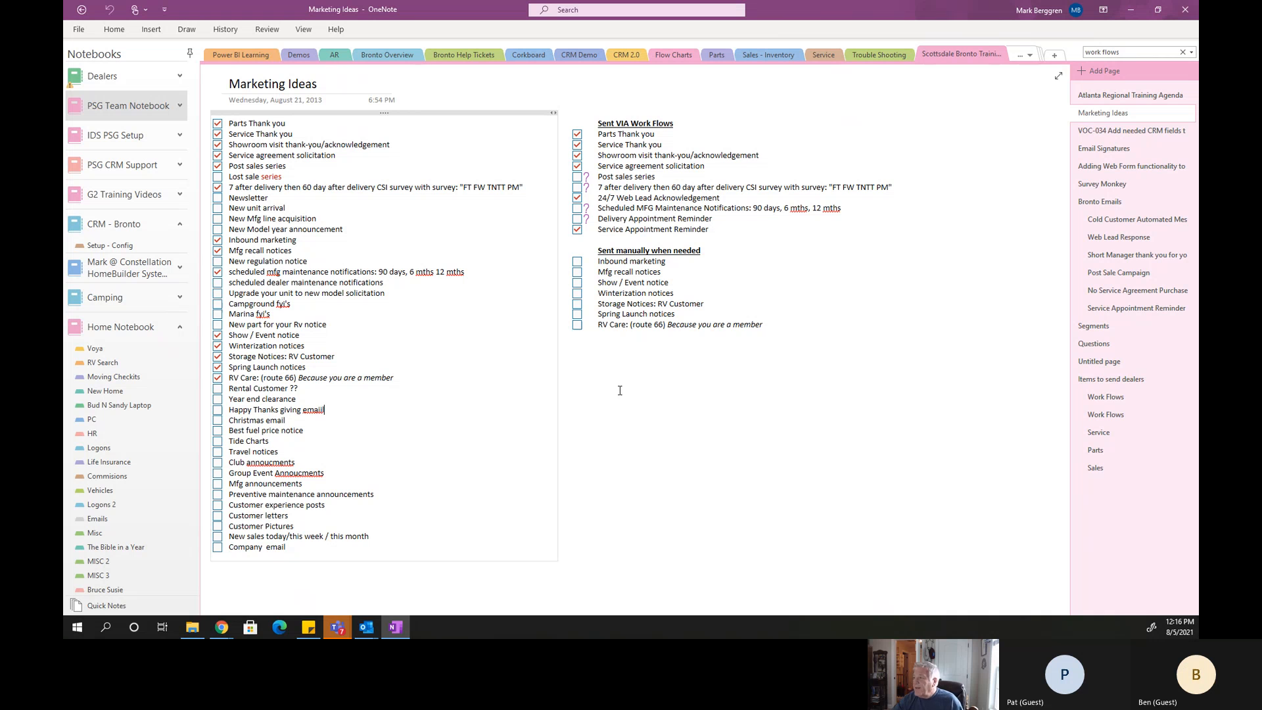
Clear every checked item in the Sent VIA Work Flows list, from Parts Thank you to Service Appointment Reminder.
click(579, 151)
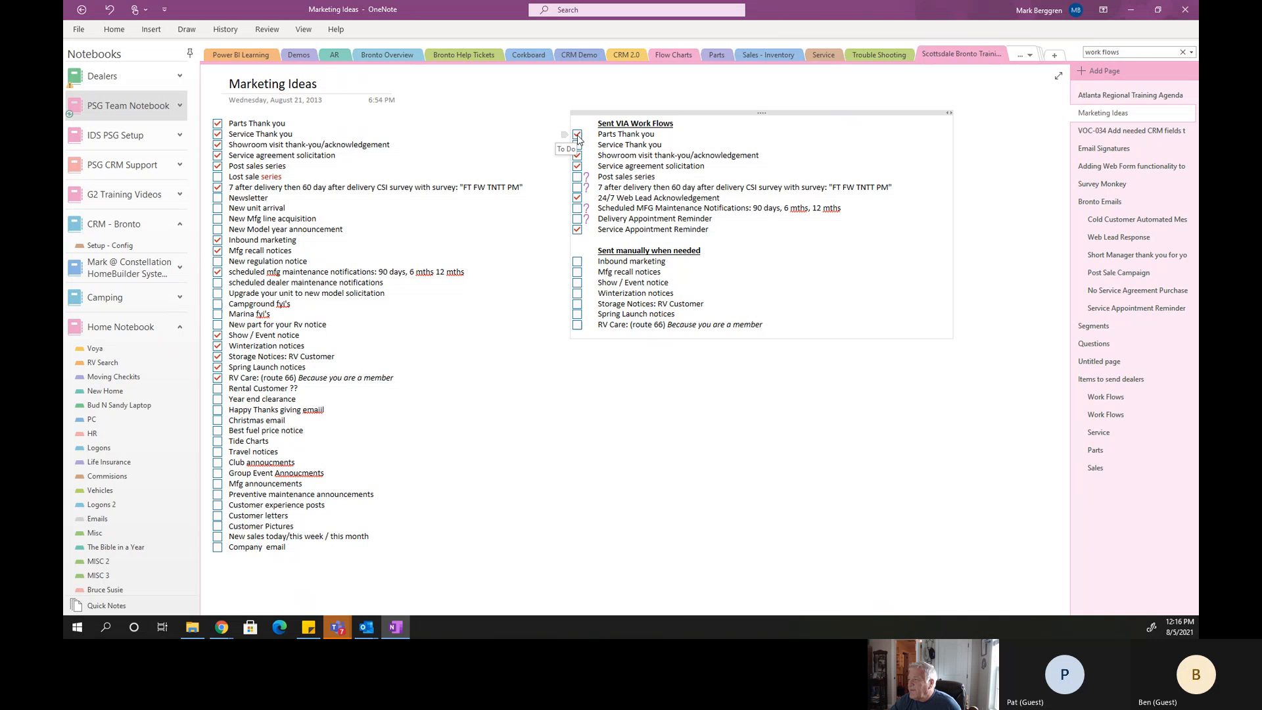
click(577, 134)
click(577, 145)
click(577, 156)
click(577, 166)
click(577, 198)
click(577, 229)
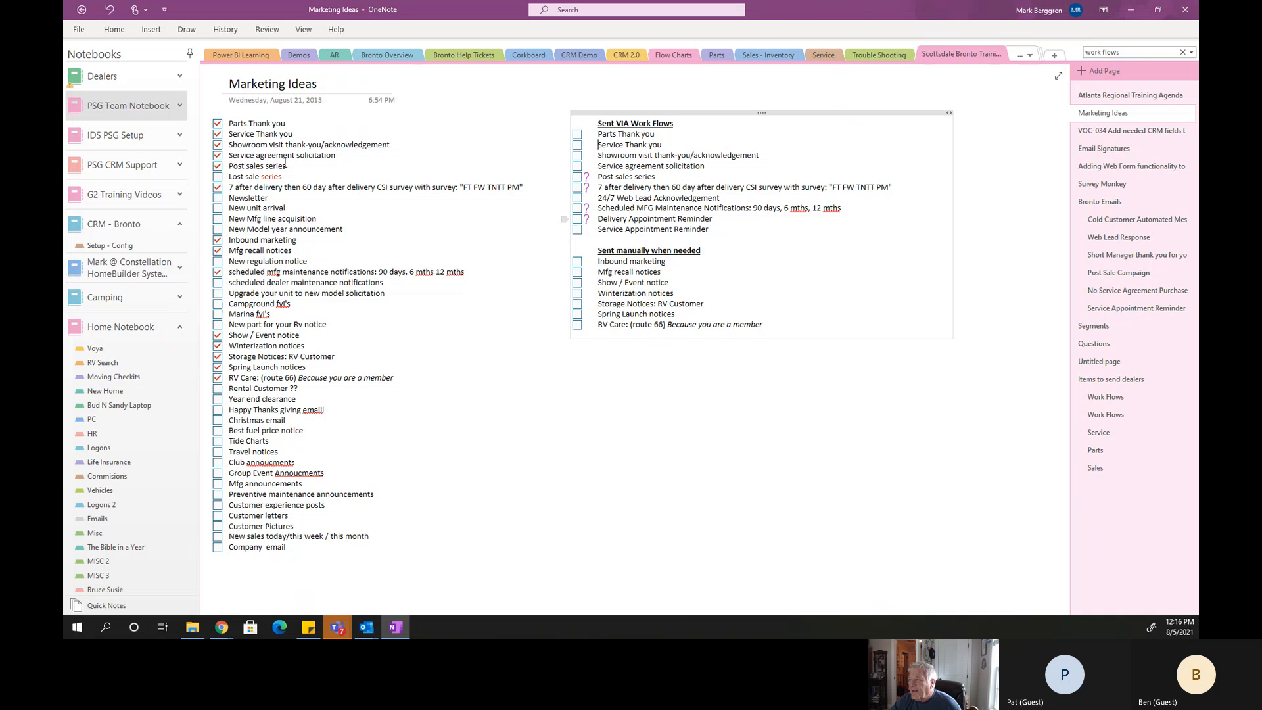
Clear the checked items in the main marketing ideas list, from the 7 after delivery CSI survey down to RV Care.
click(218, 188)
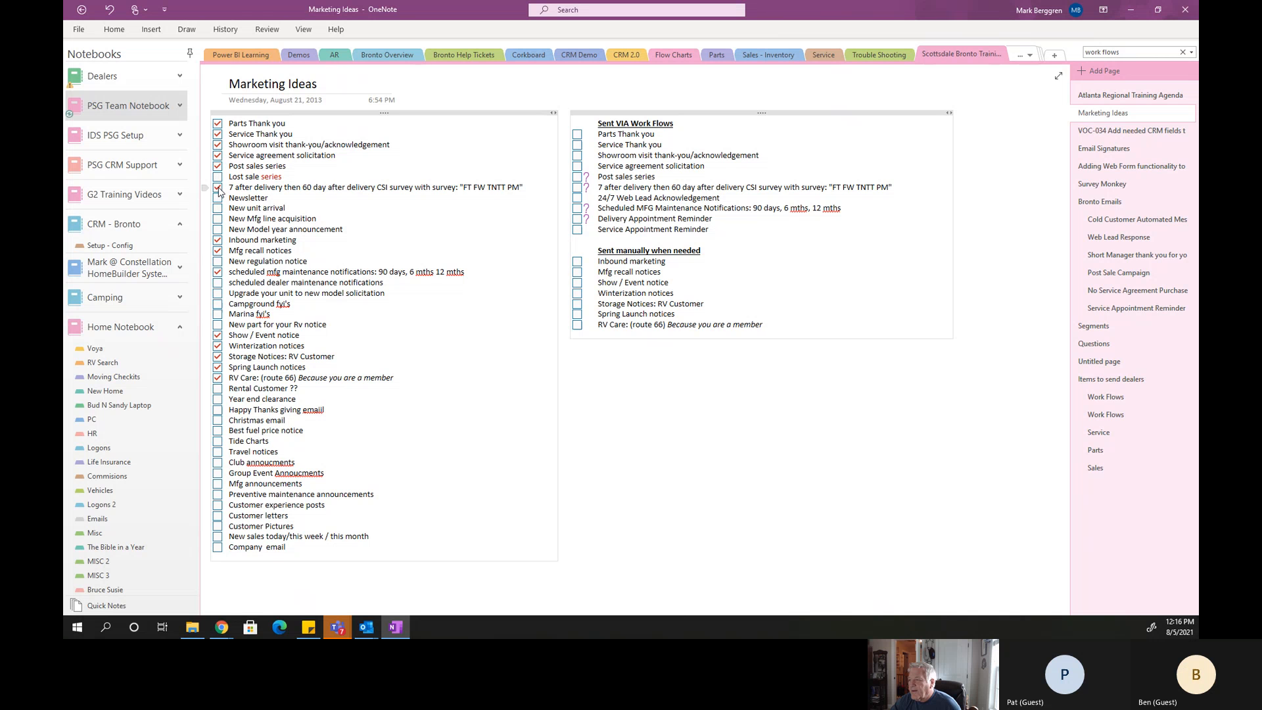
click(219, 189)
click(218, 240)
click(218, 251)
click(218, 336)
click(218, 346)
click(218, 357)
click(217, 367)
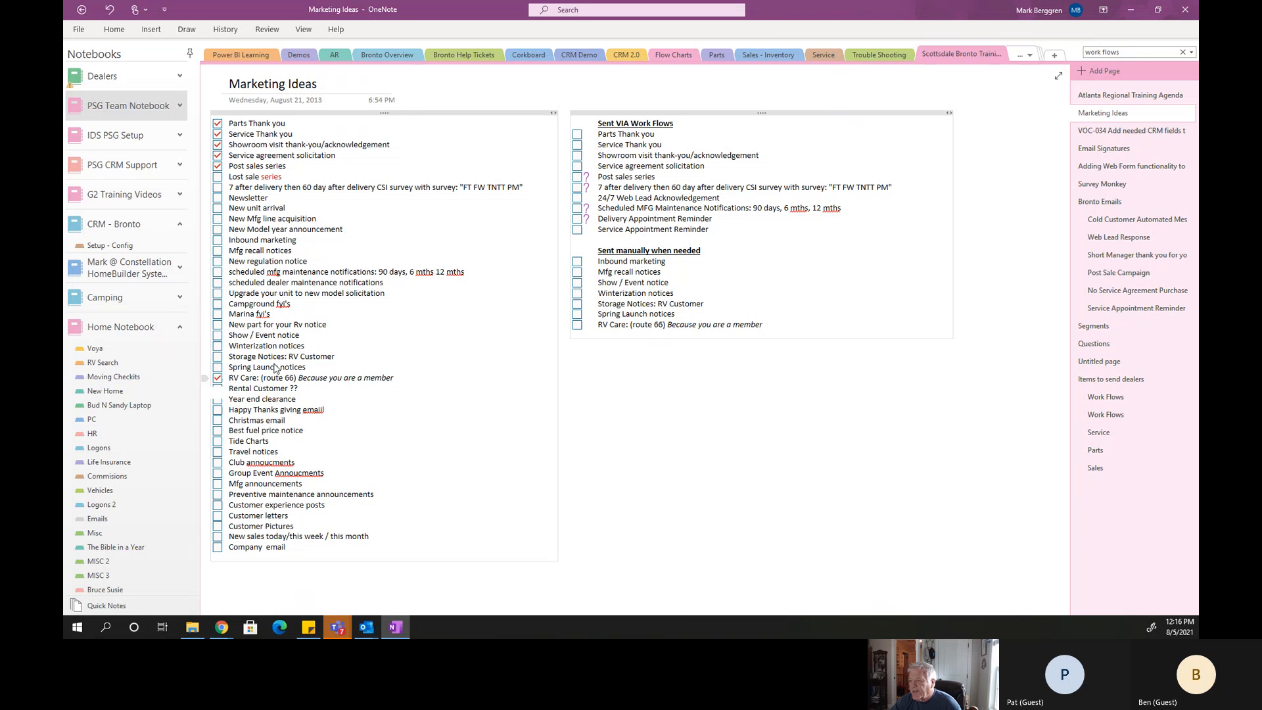
click(218, 378)
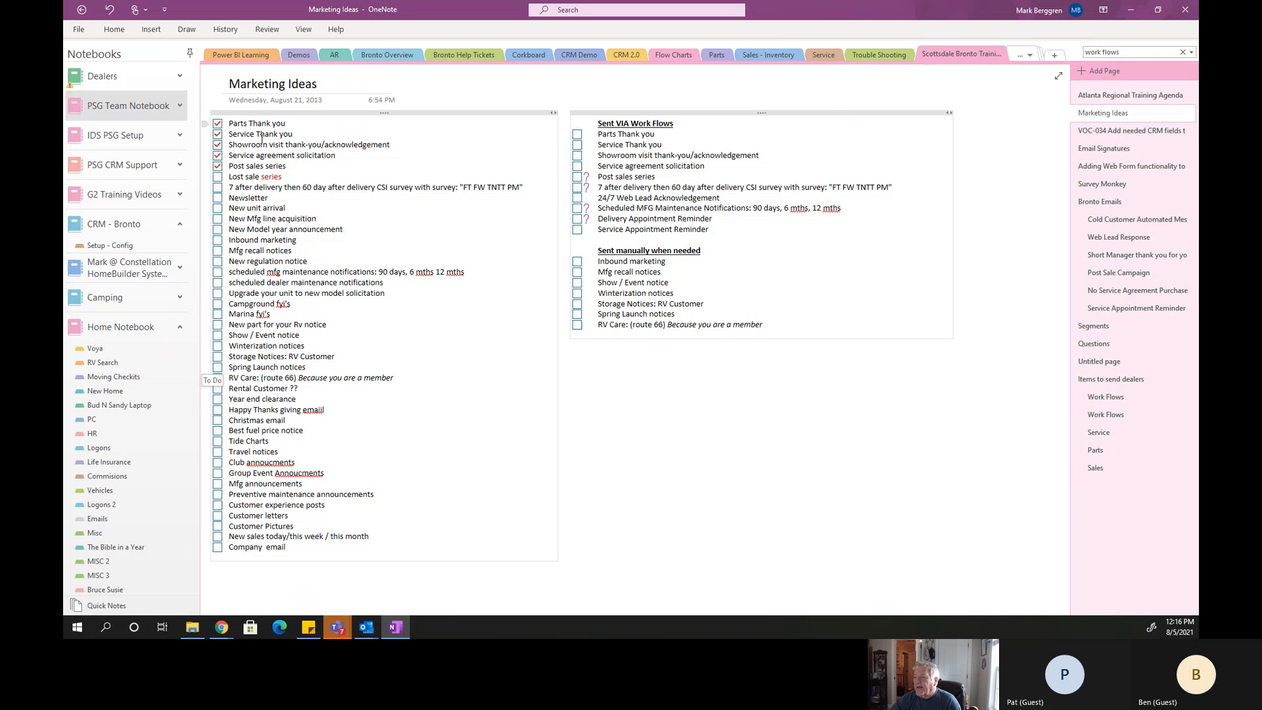
Add a "Mobile Service Department Ann" item below Post sales series in the main marketing ideas list and mark it checked.
click(293, 166)
key(Return)
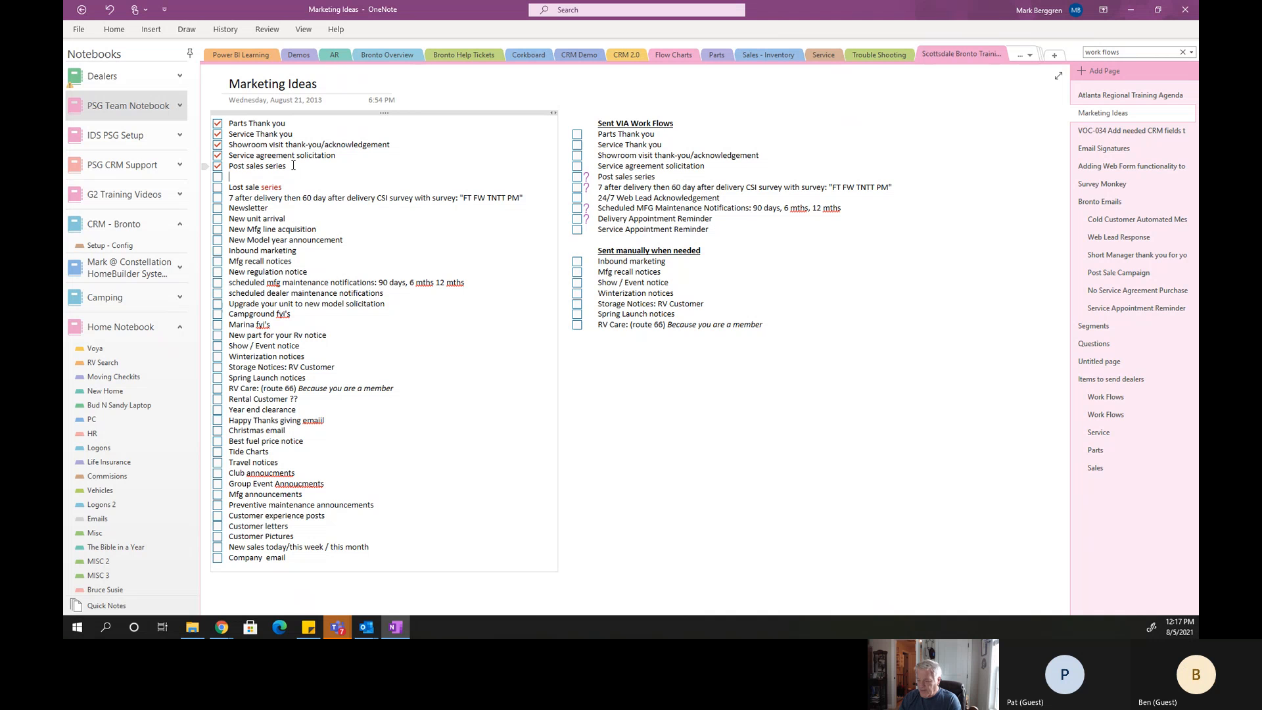
key(BackSpace)
key(BackSpace)
key(BackSpace)
key(BackSpace)
key(BackSpace)
text(Mobile Service)
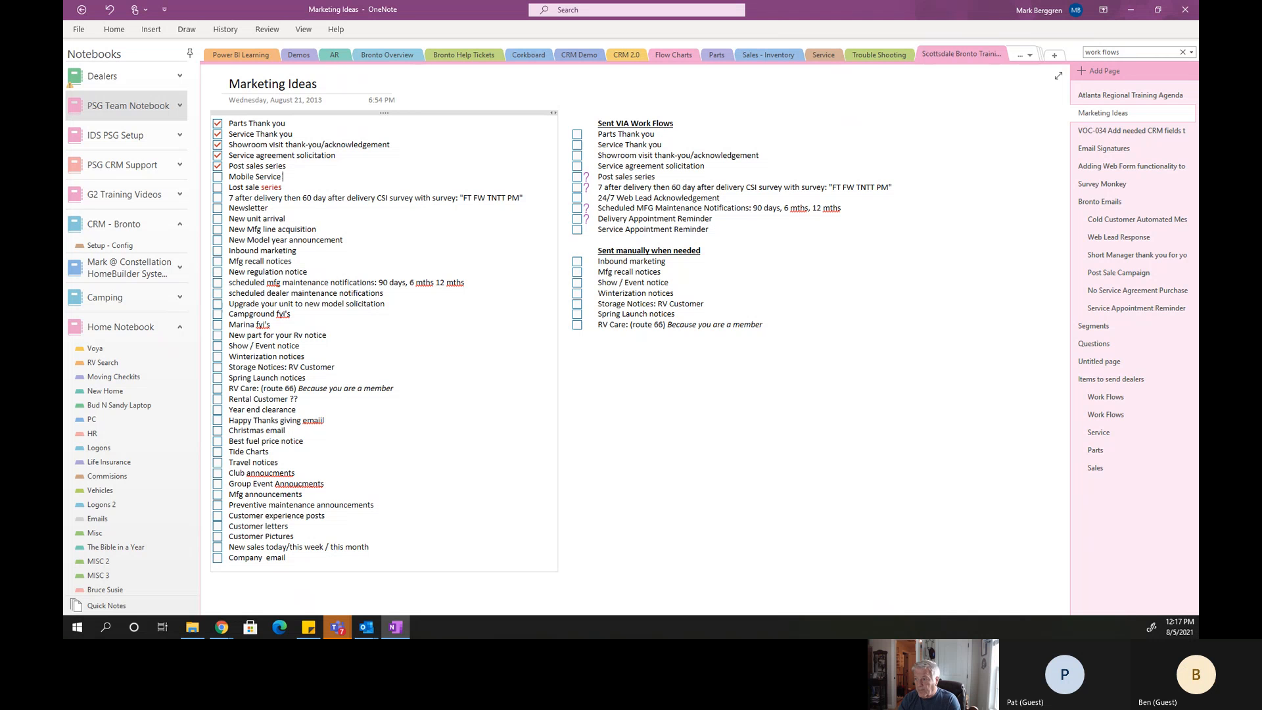
text( Depa)
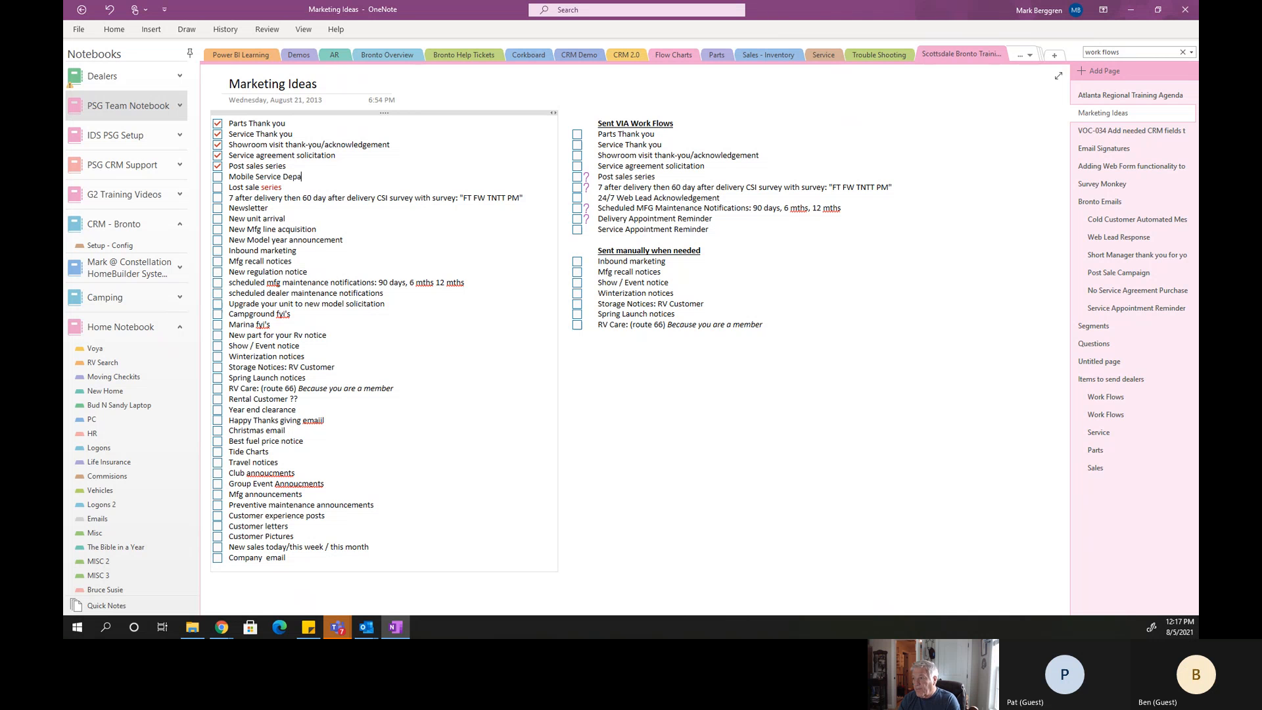
text(rtment A)
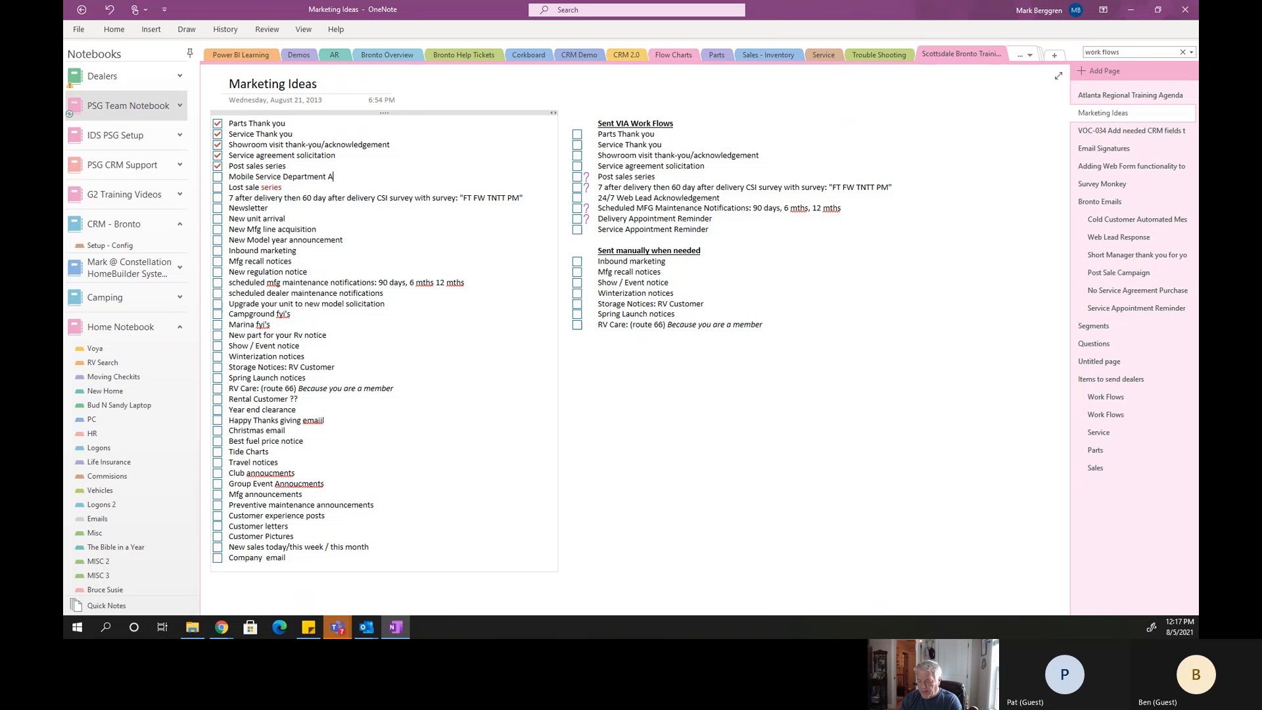
text(nn)
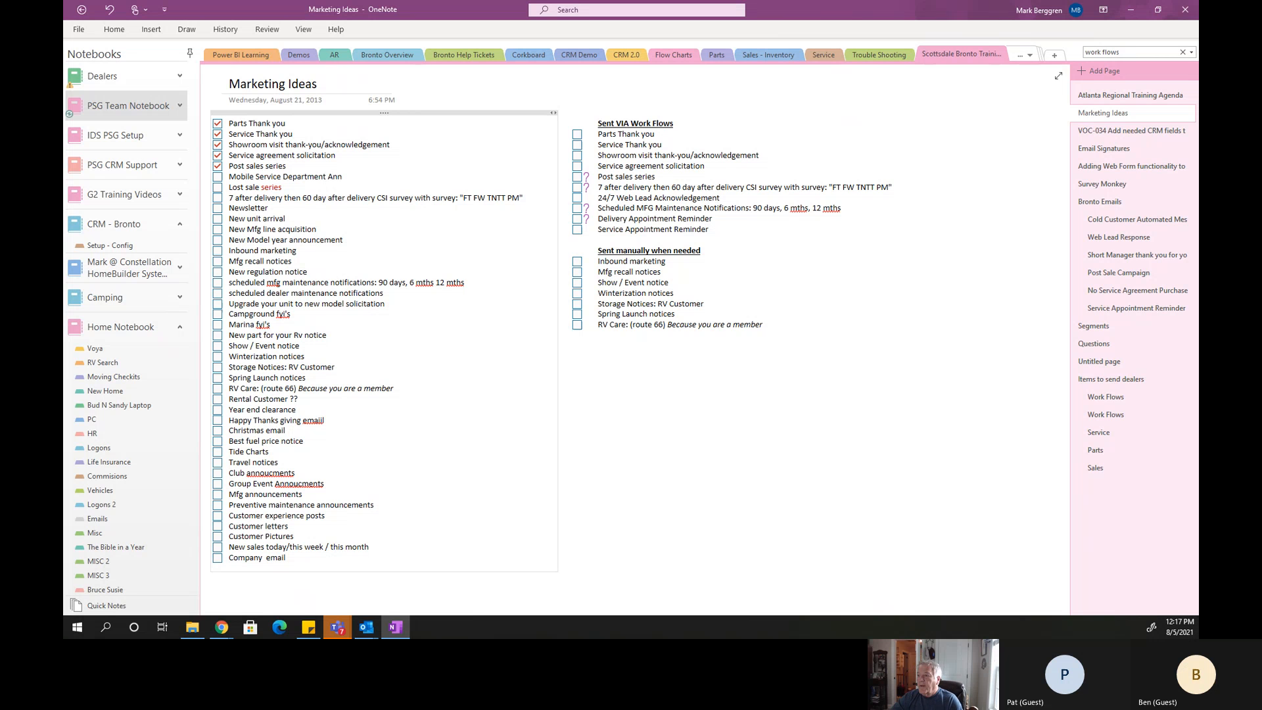
click(218, 177)
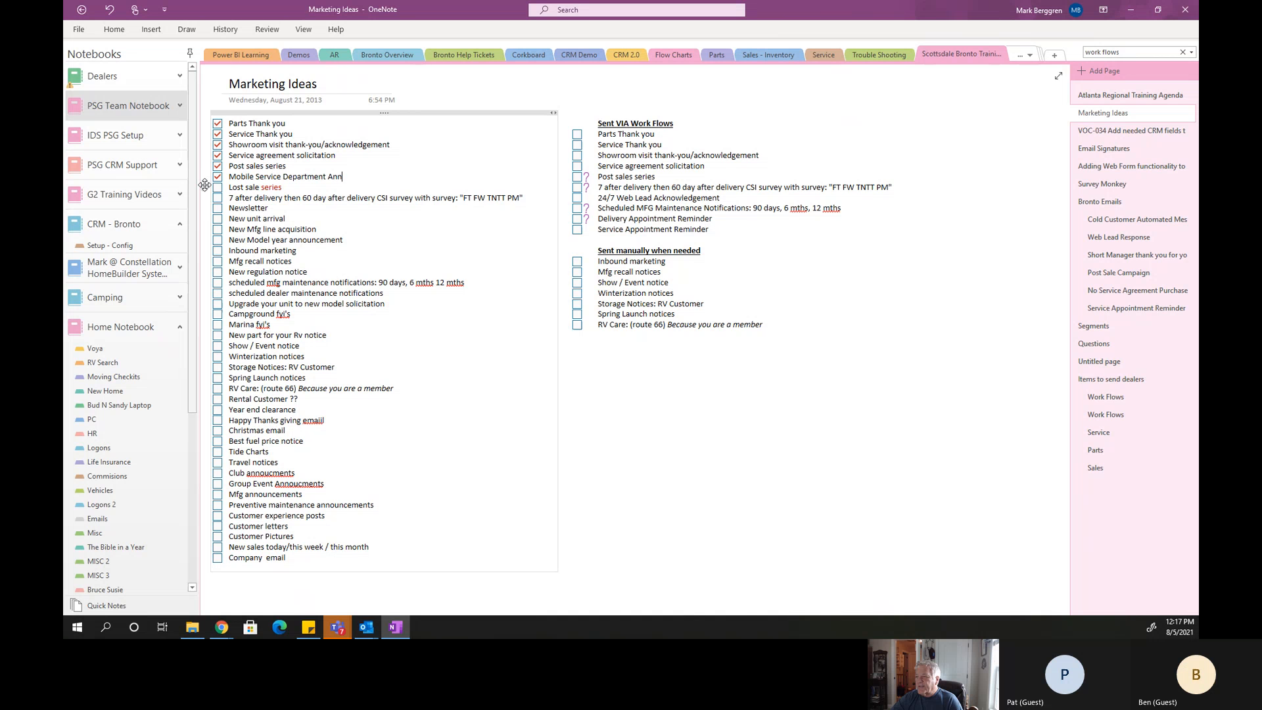
Uncheck Post sales series in the main list, and check the first four Sent VIA Work Flows items, Parts Thank you through Service agreement solicitation.
click(218, 166)
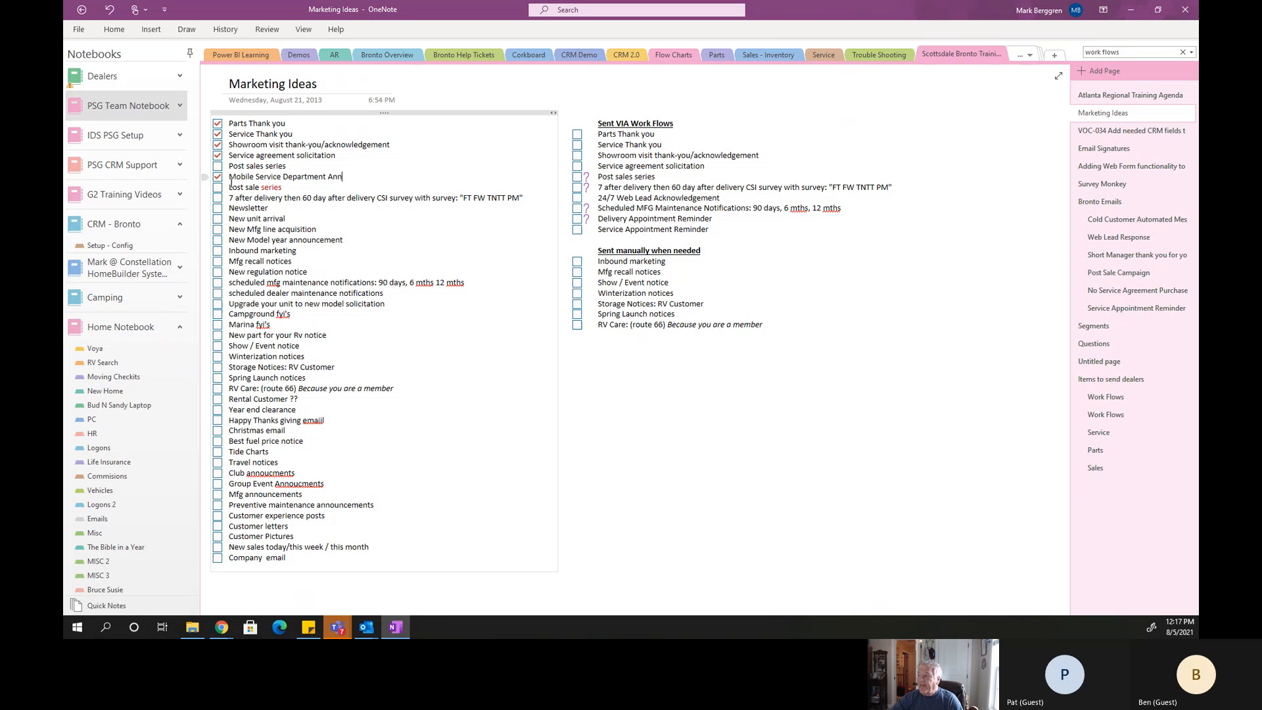
click(578, 135)
click(578, 145)
click(577, 166)
click(577, 156)
Highlight the mobile service item in the ideas list and view the August 2021 calendar.
drag(343, 178, 223, 181)
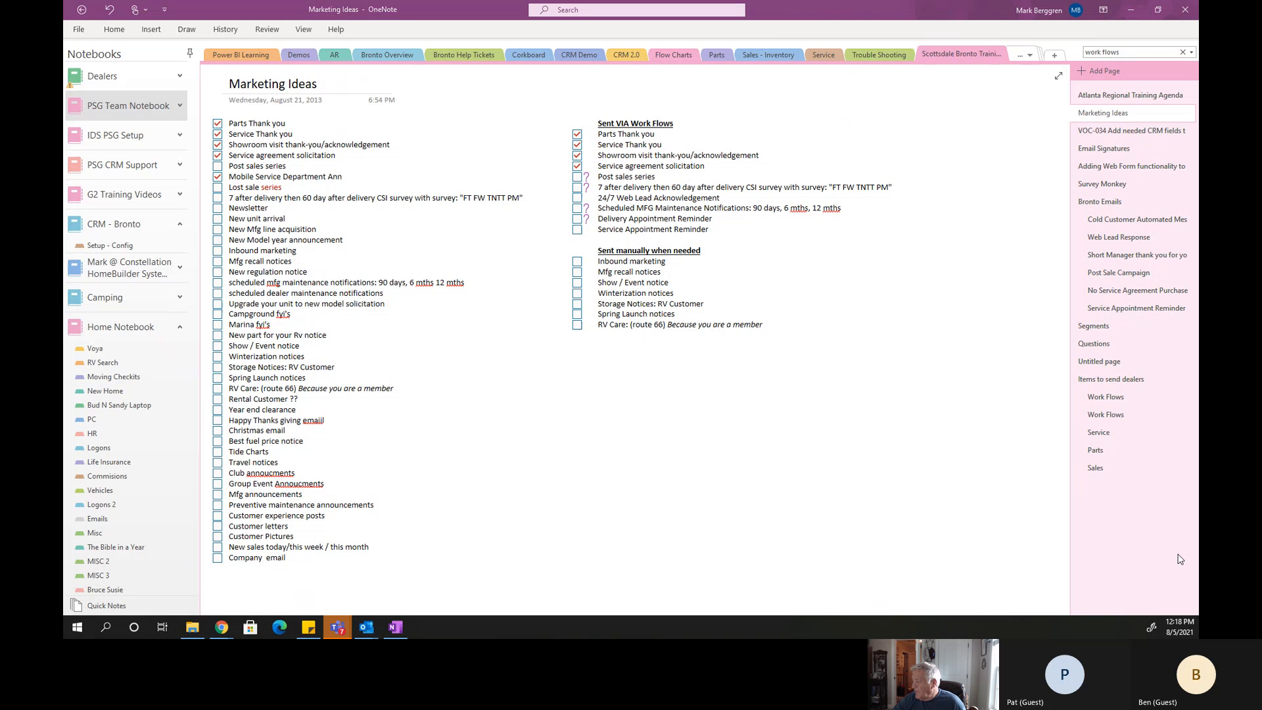
click(1183, 630)
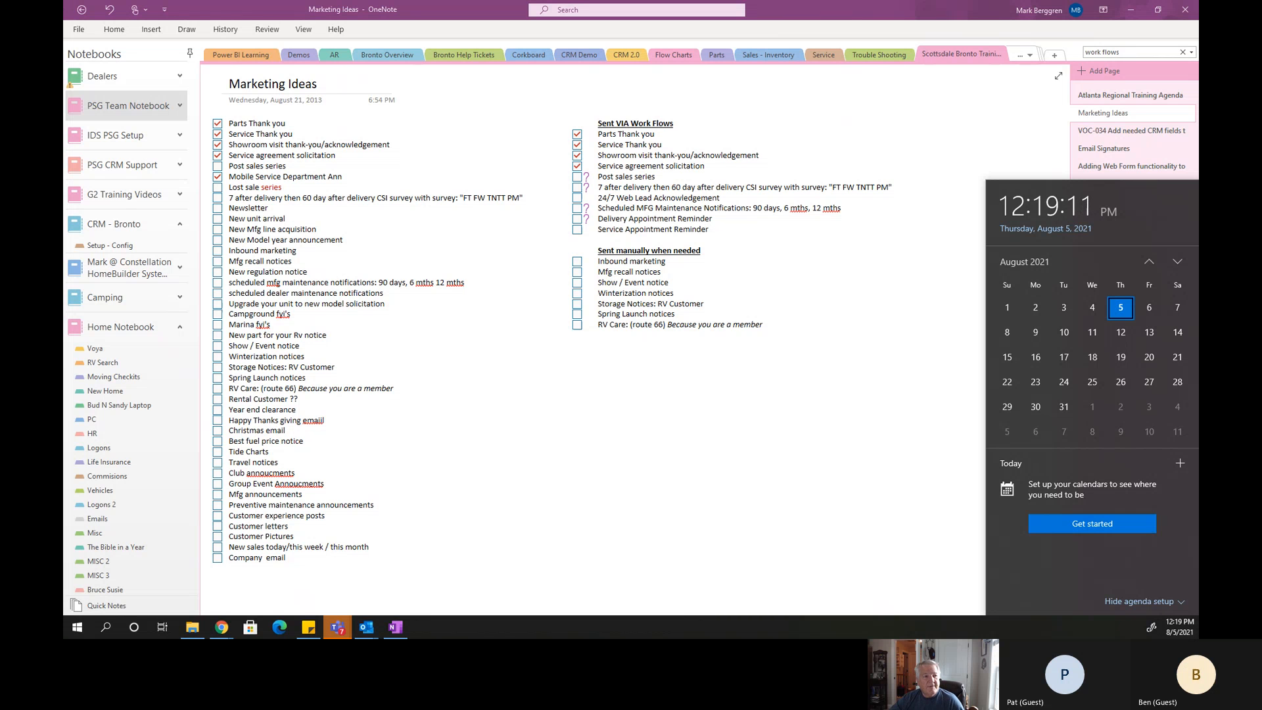
Switch to Chrome, maximize the Constellation CRM window and sign in to Bronto with the prefilled credentials.
click(221, 628)
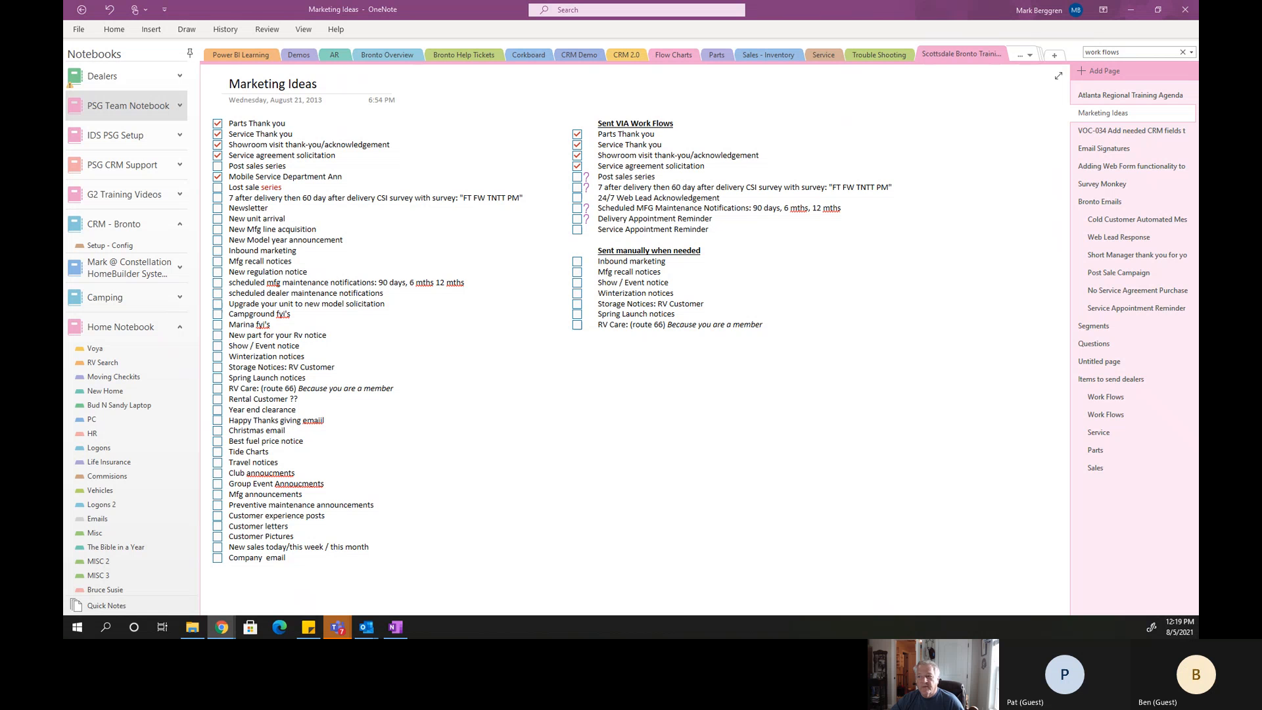
drag(500, 21, 575, 99)
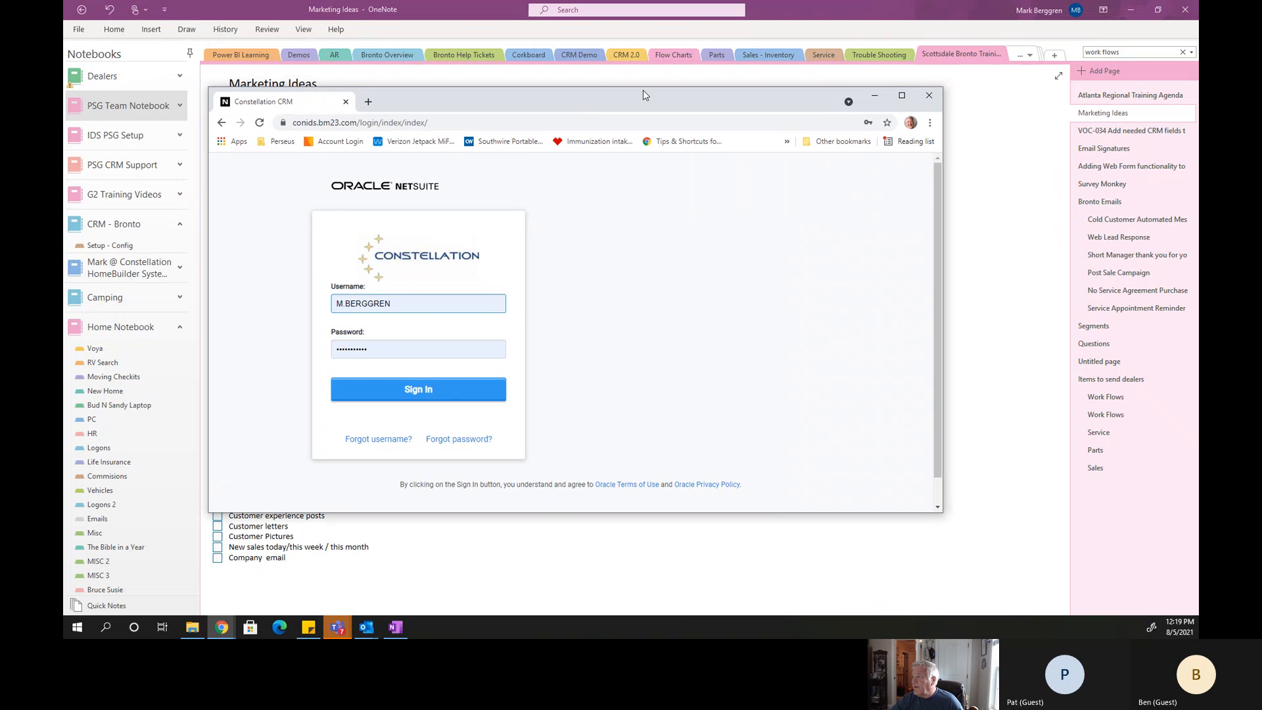
click(902, 97)
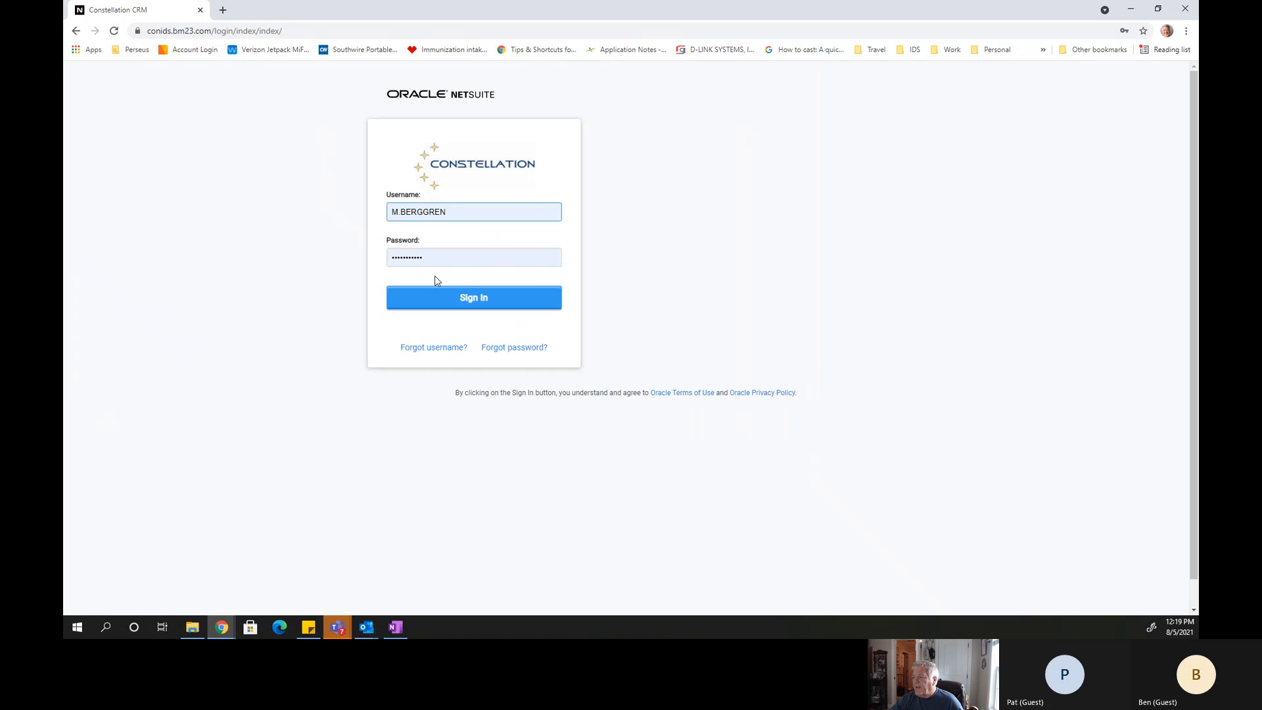
click(469, 302)
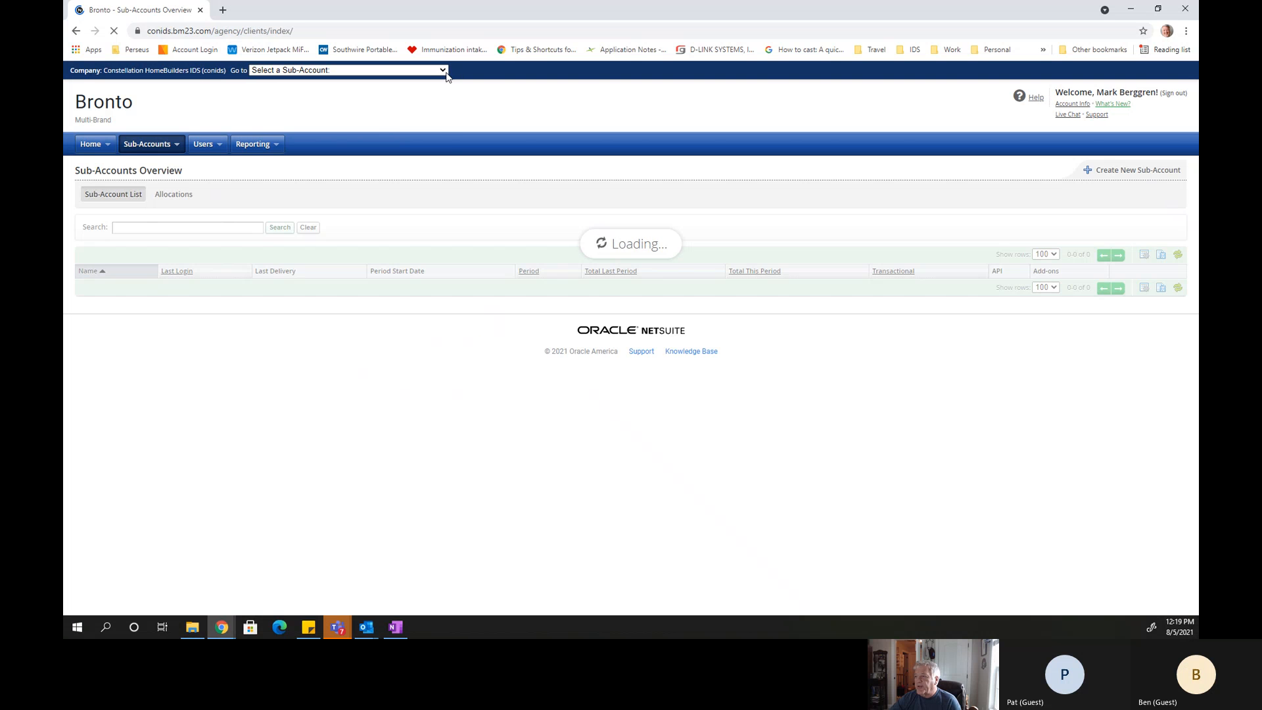
Go to the Schaap's Traveland (schaaps) sub-account.
click(443, 70)
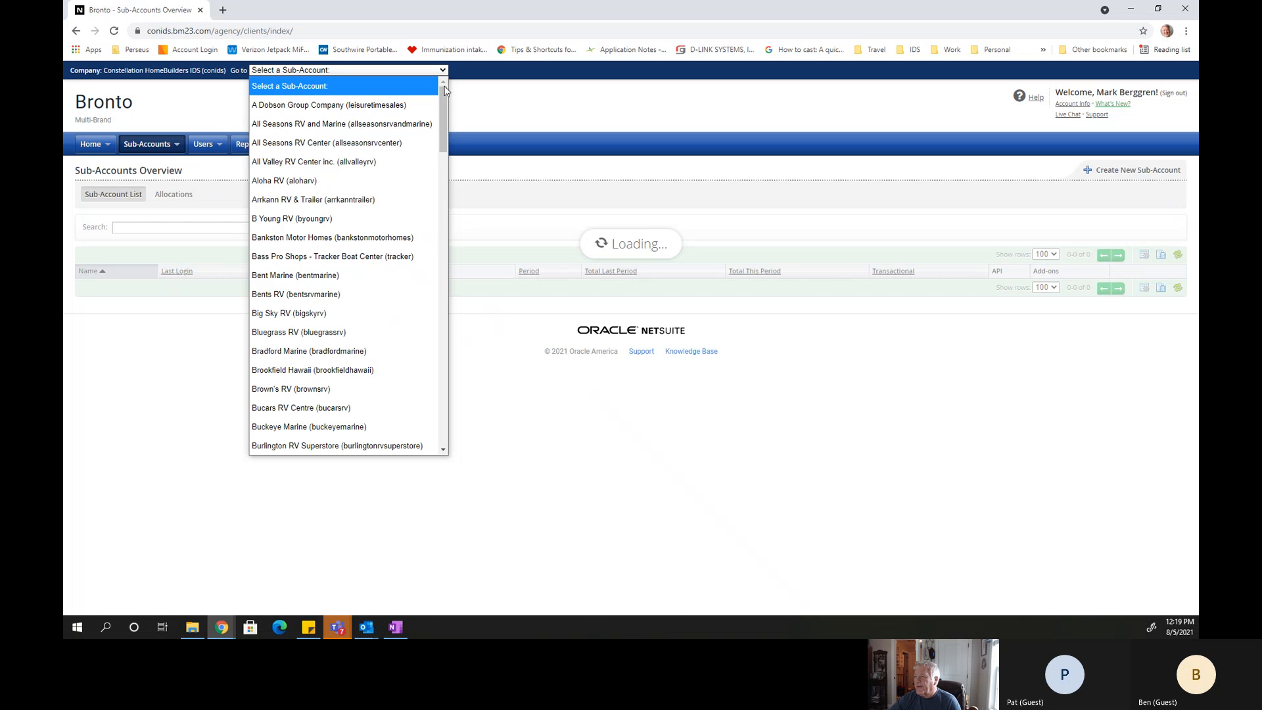
drag(443, 101, 443, 399)
scroll(444, 400, down, 3)
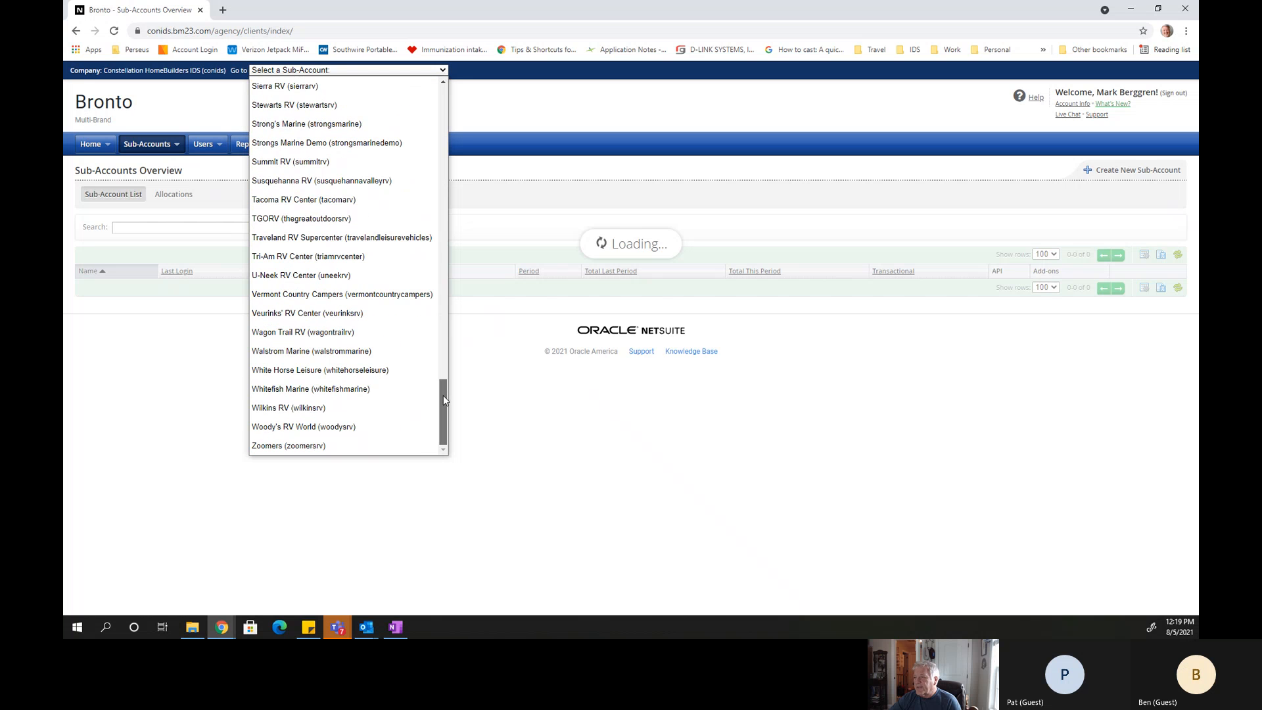
scroll(443, 389, up, 2)
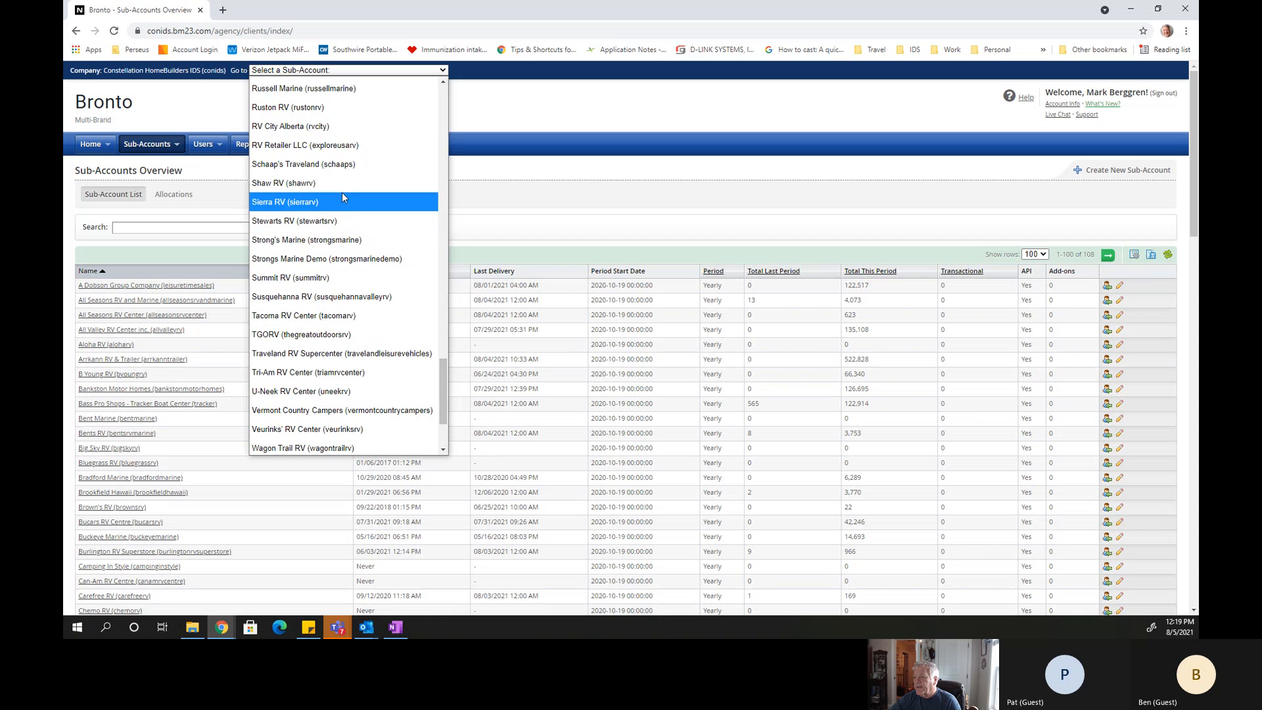
click(323, 167)
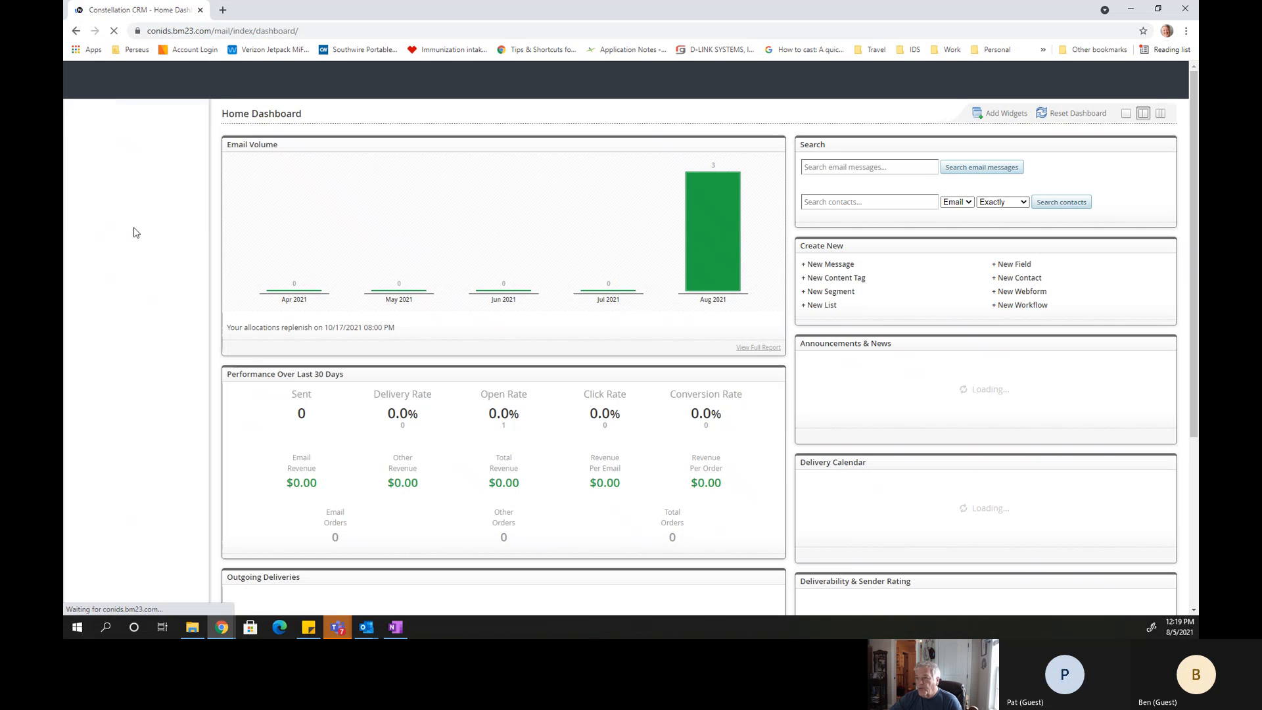
Find the email named "training message" among all messages and open it for editing.
click(116, 155)
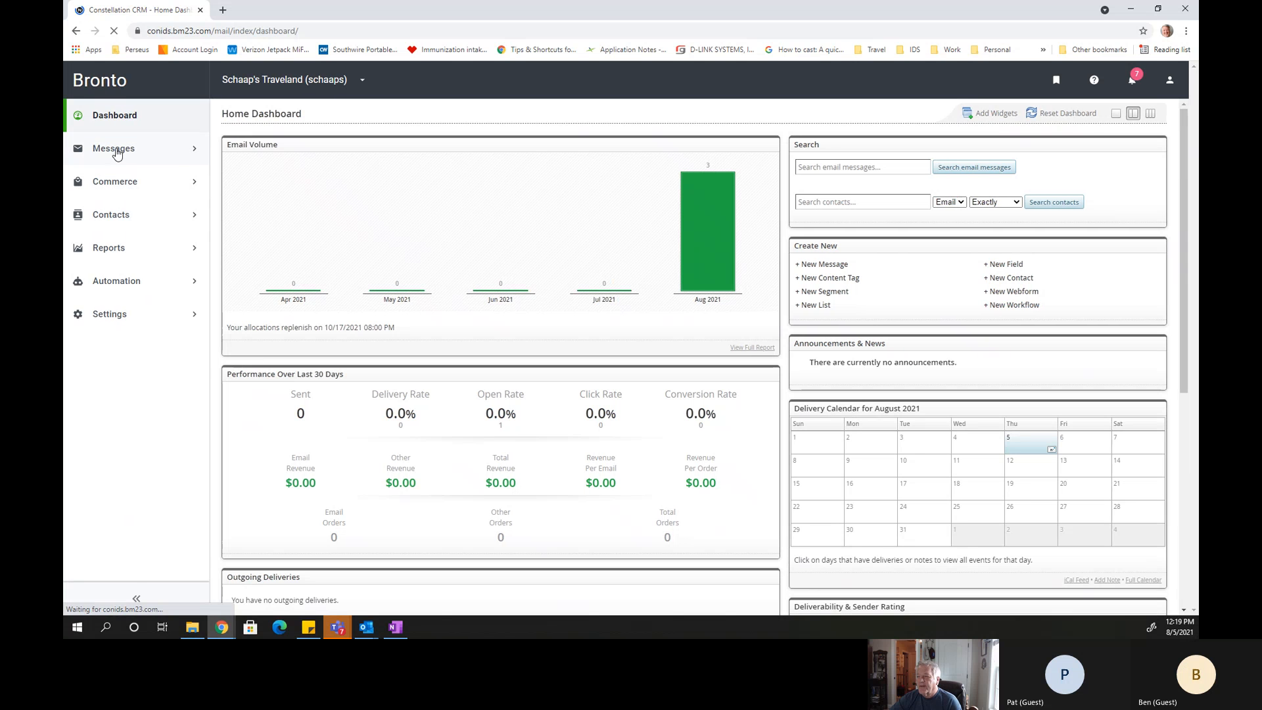
click(119, 203)
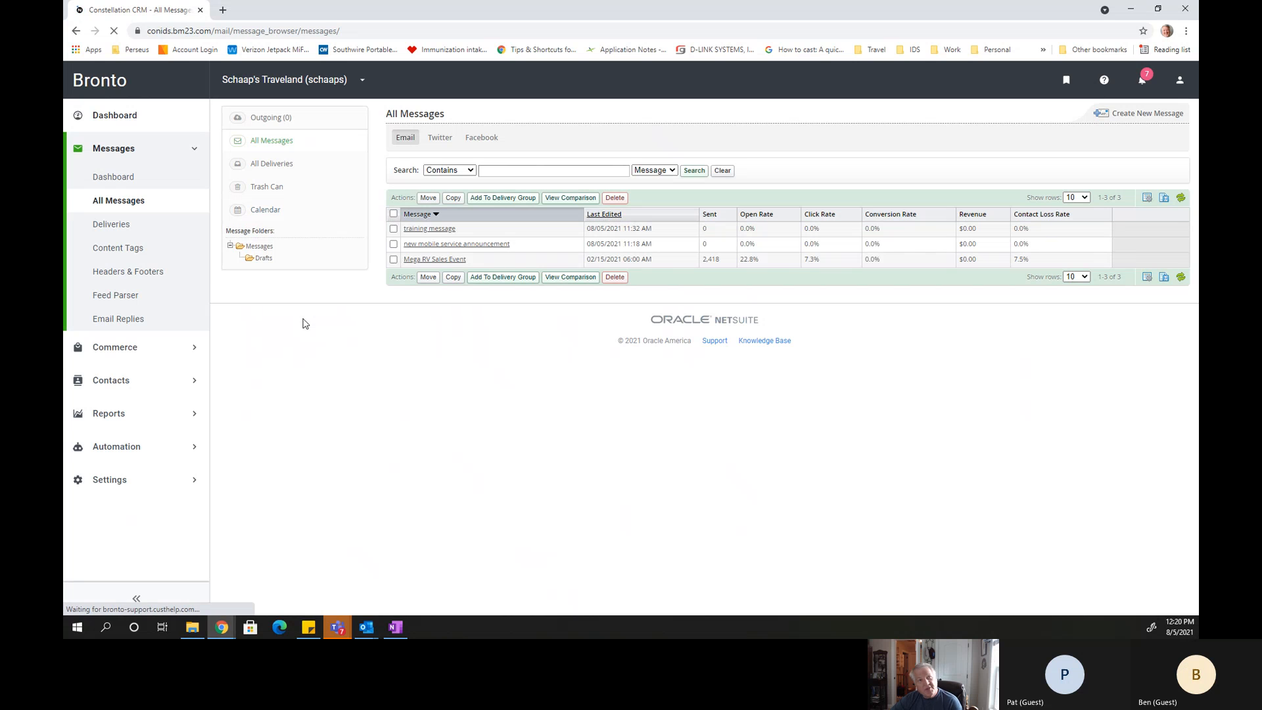
click(440, 236)
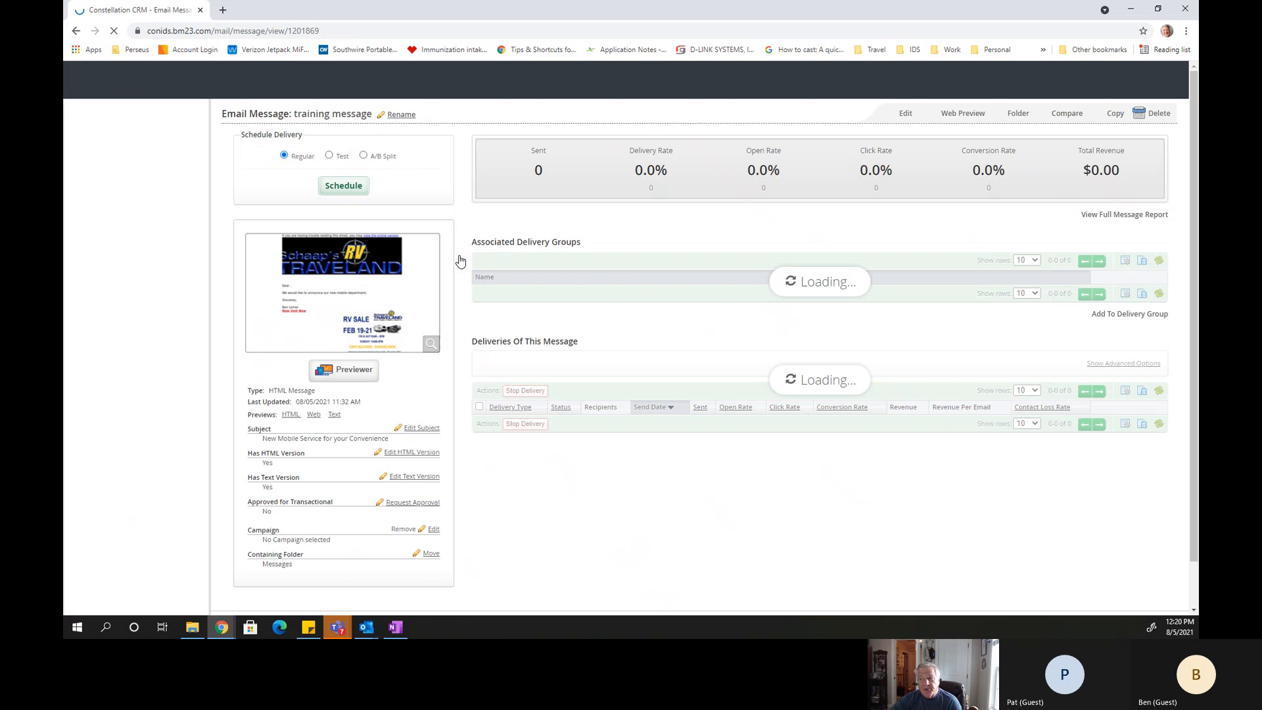
click(907, 114)
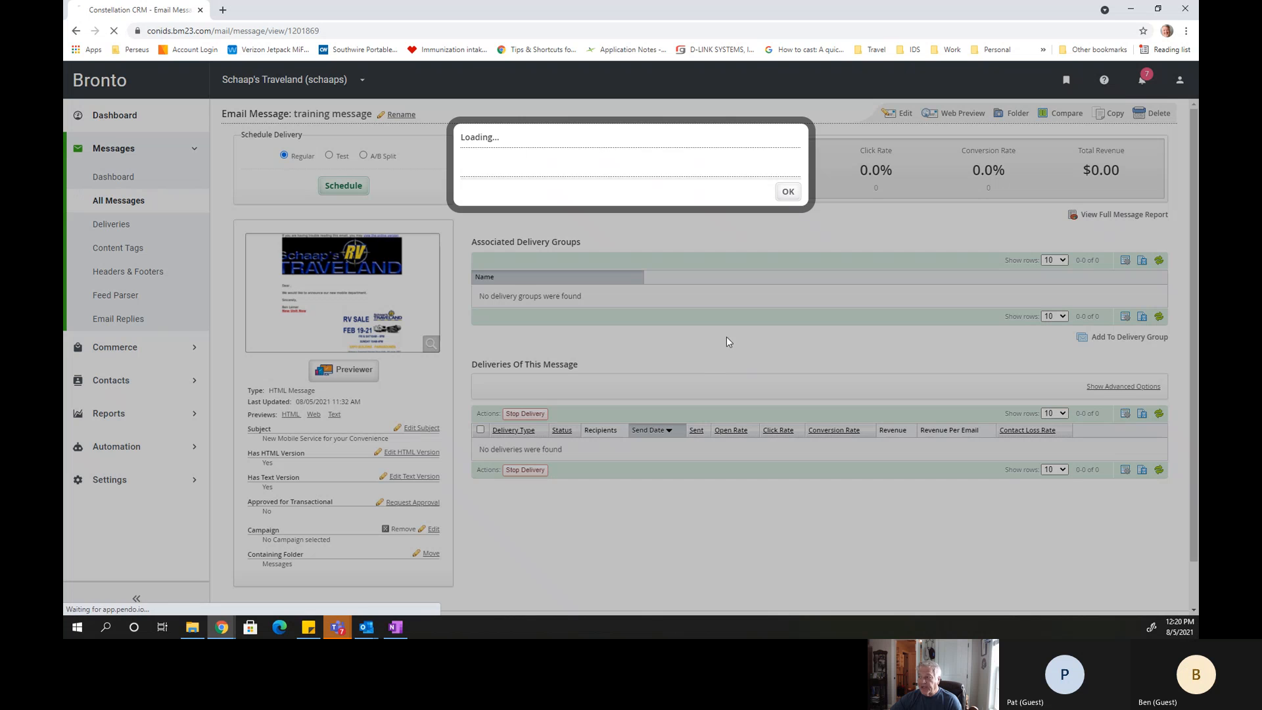
click(790, 193)
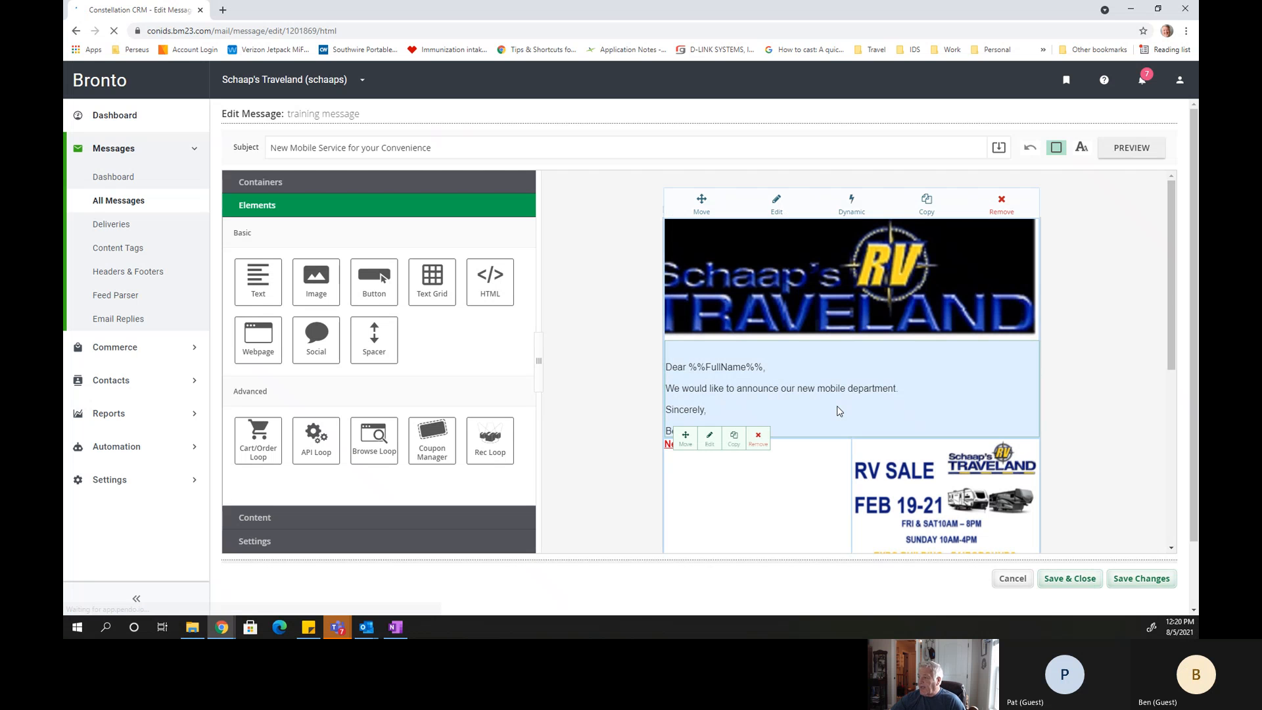
Examine the training message's content, from the greeting and RV sale flyer down to the Keystone RV Montana section and footer.
scroll(837, 405, down, 4)
mouse_move(798, 400)
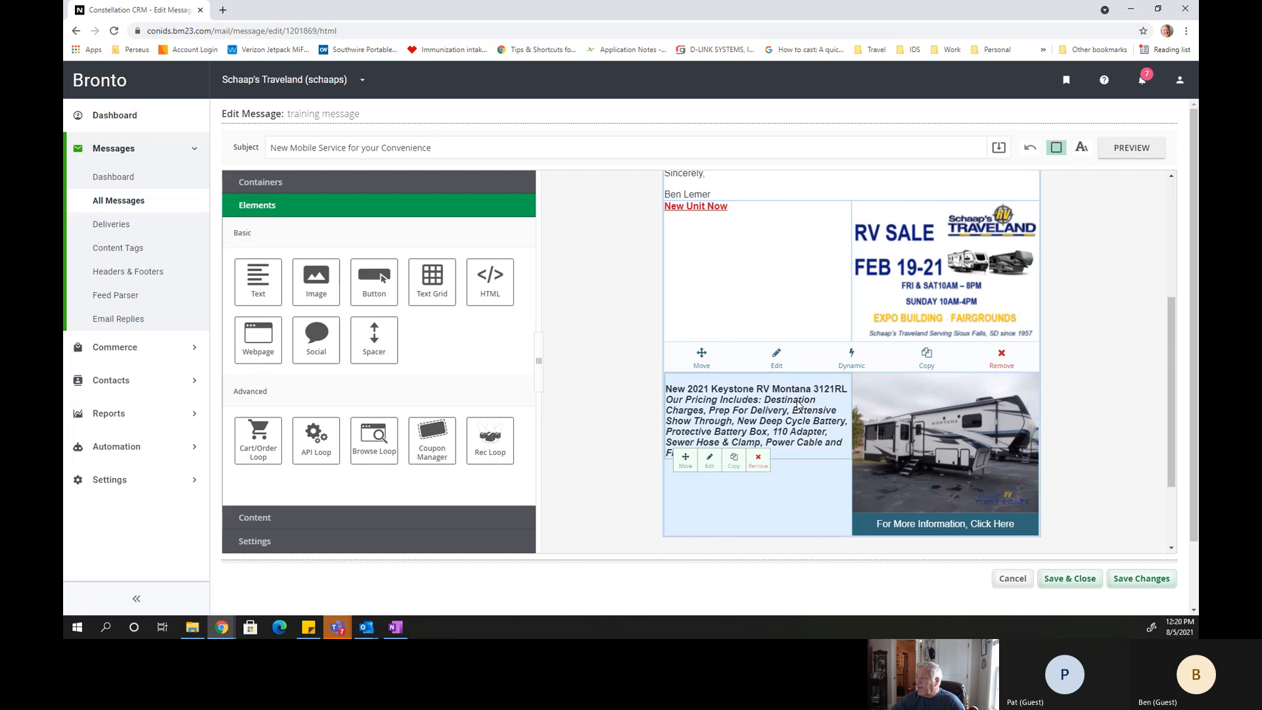
scroll(797, 400, up, 4)
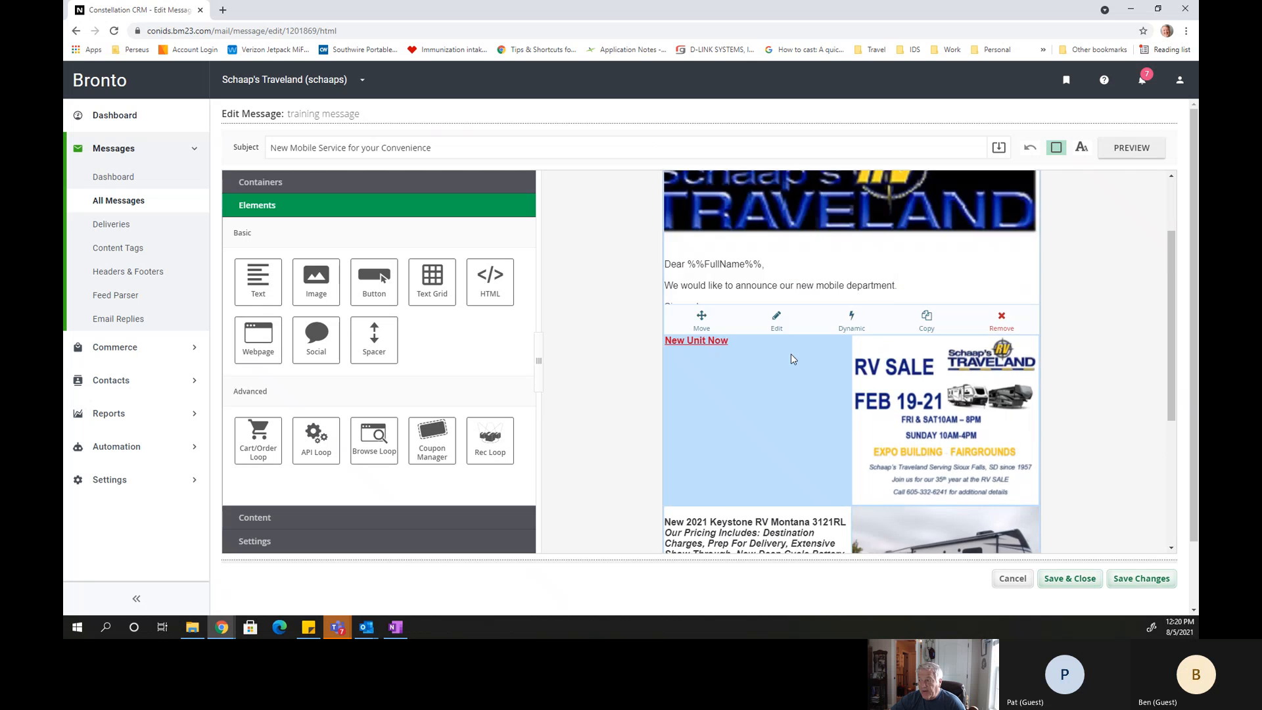
scroll(631, 365, down, 2)
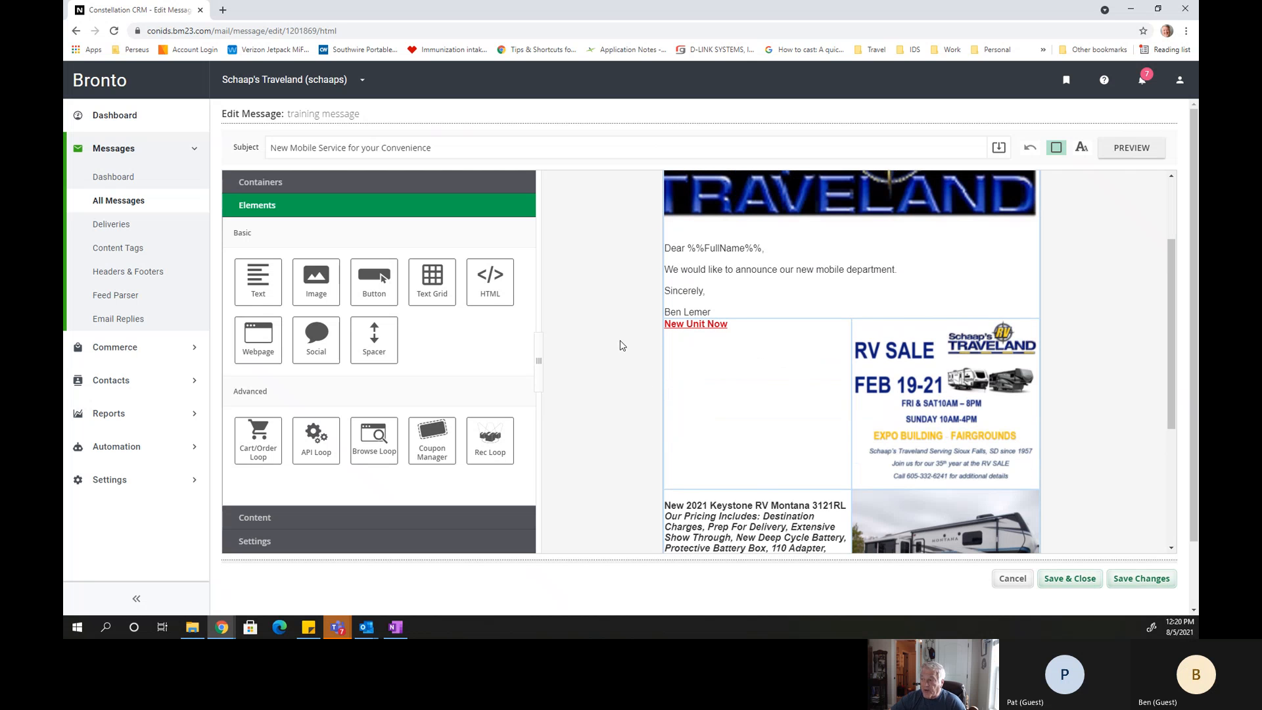
mouse_move(697, 274)
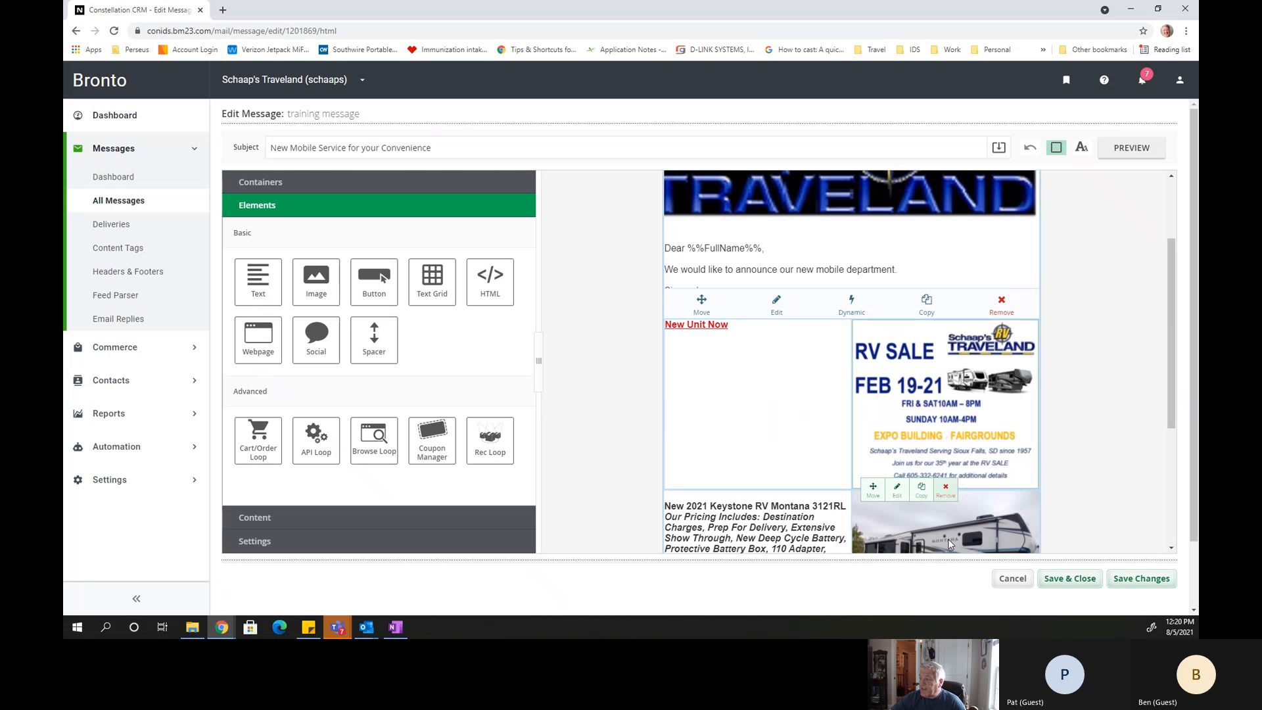
scroll(982, 479, down, 1)
scroll(983, 479, down, 3)
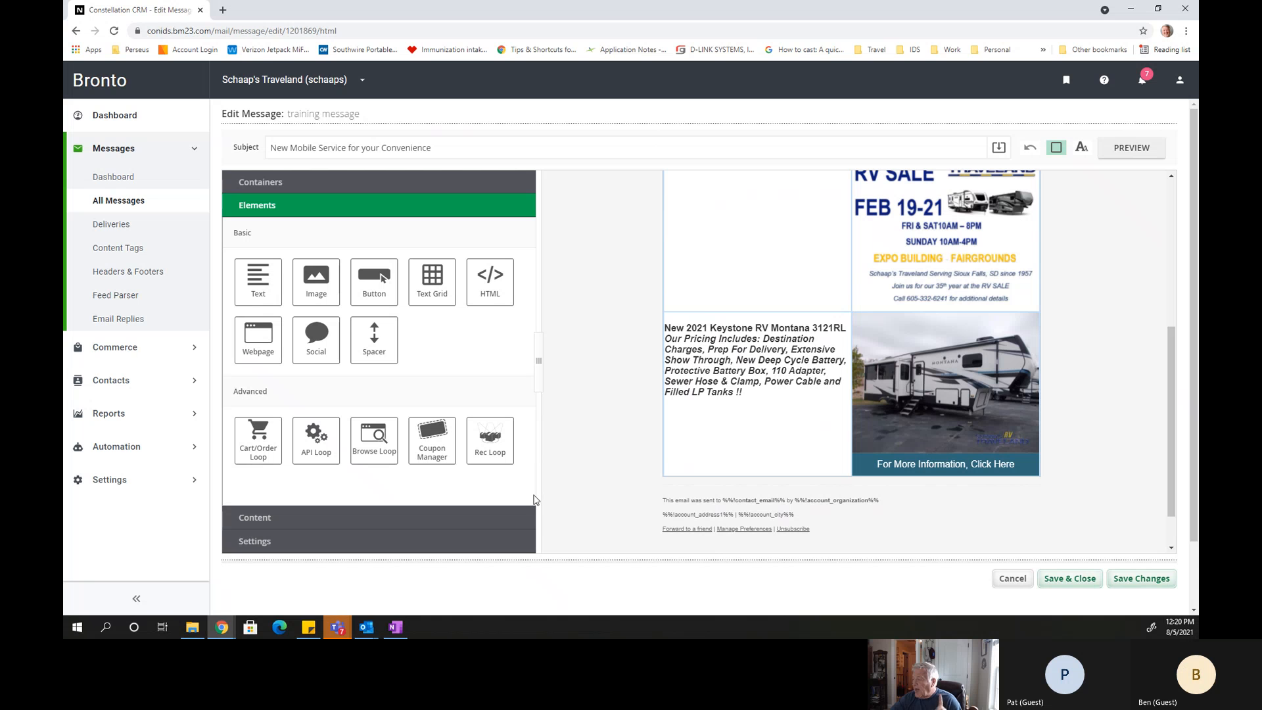
click(775, 426)
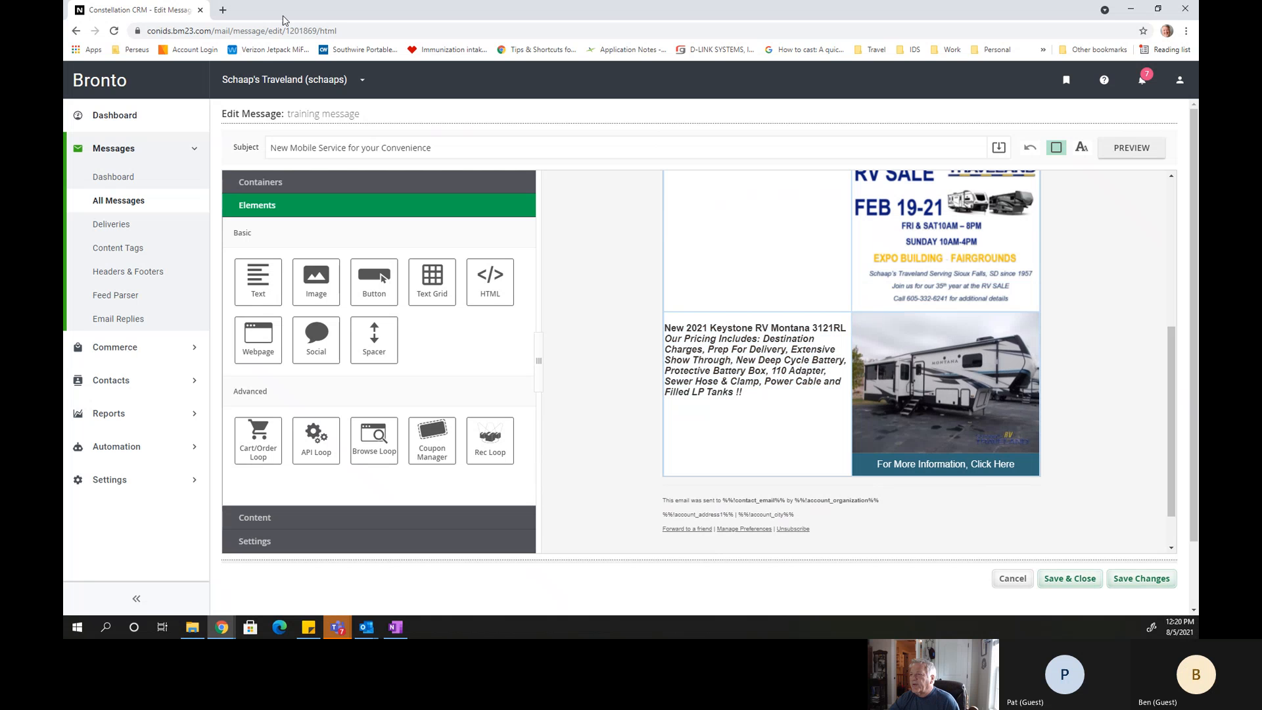
Search Google for "schaaps rv" in a new browser tab, using the Schaap's RV Traveland suggestion.
click(223, 11)
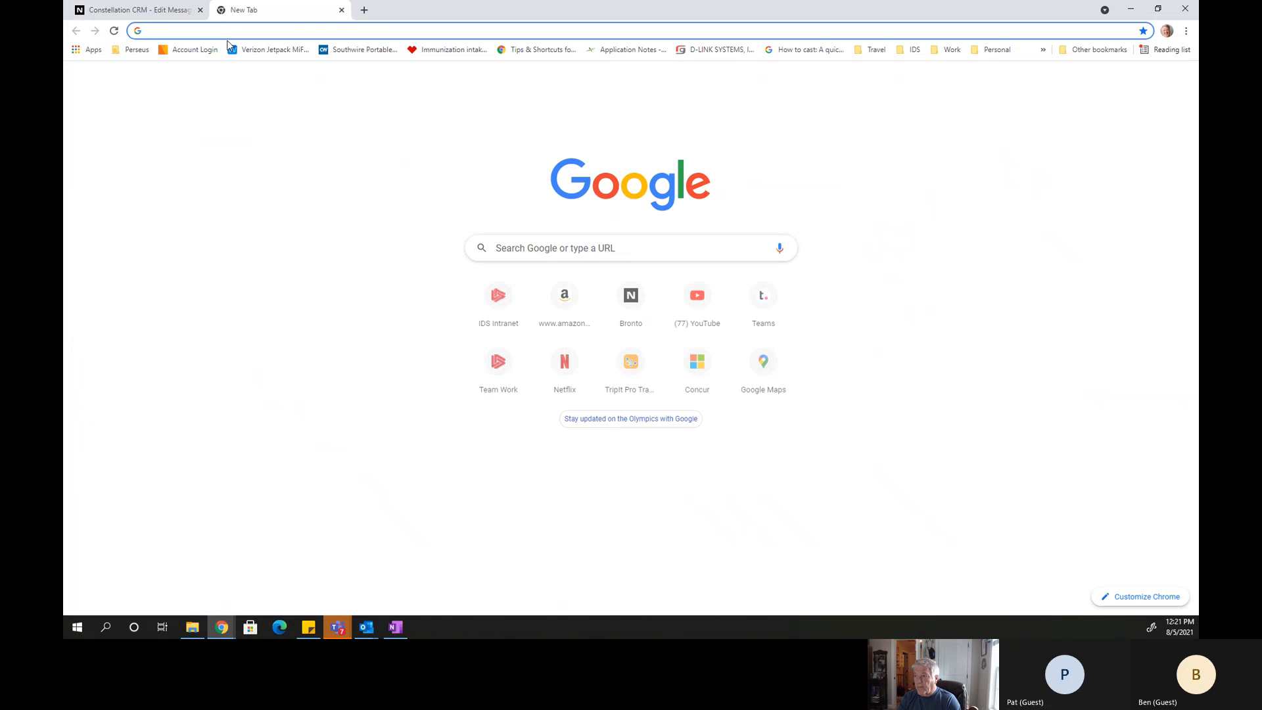
text(schaap)
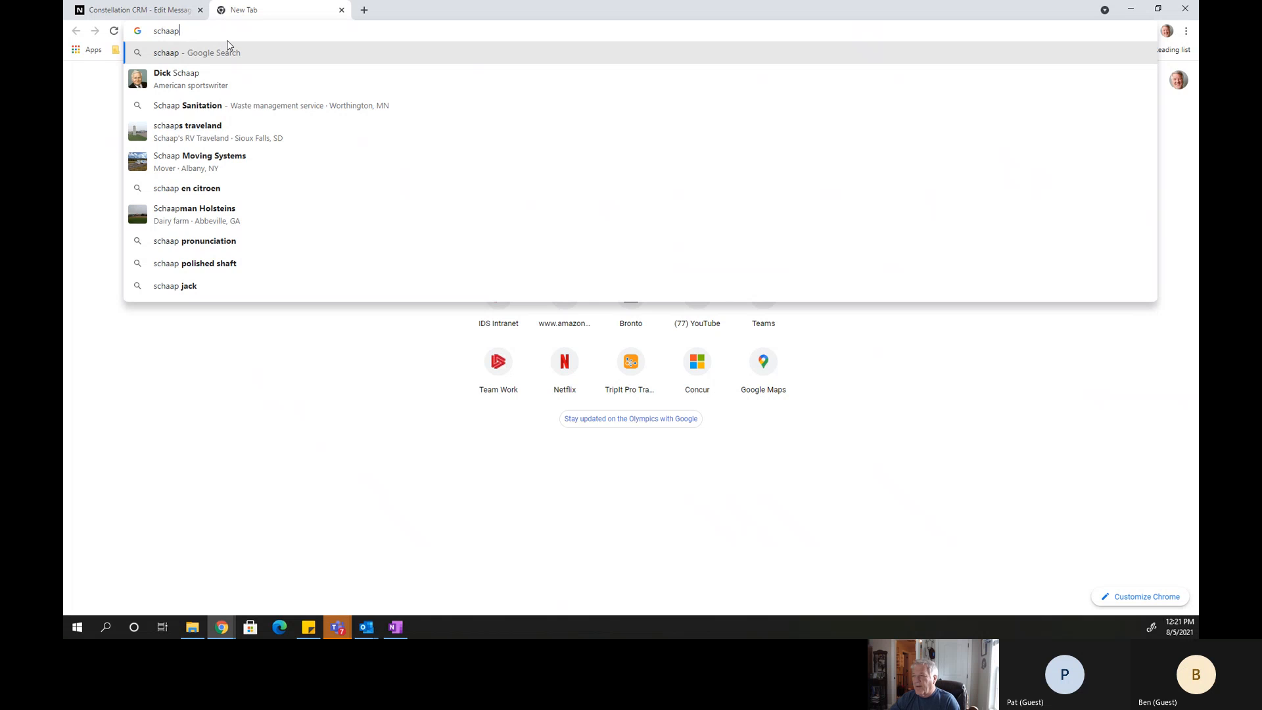
text(s)
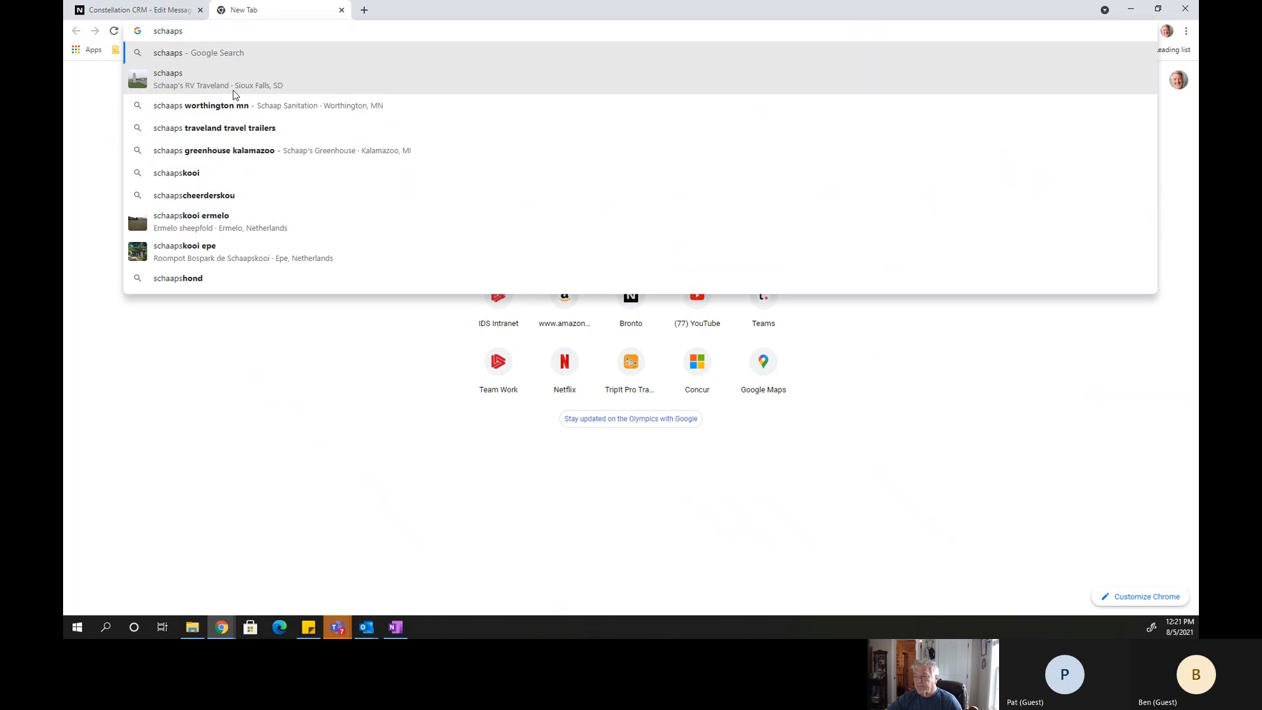
text(rv)
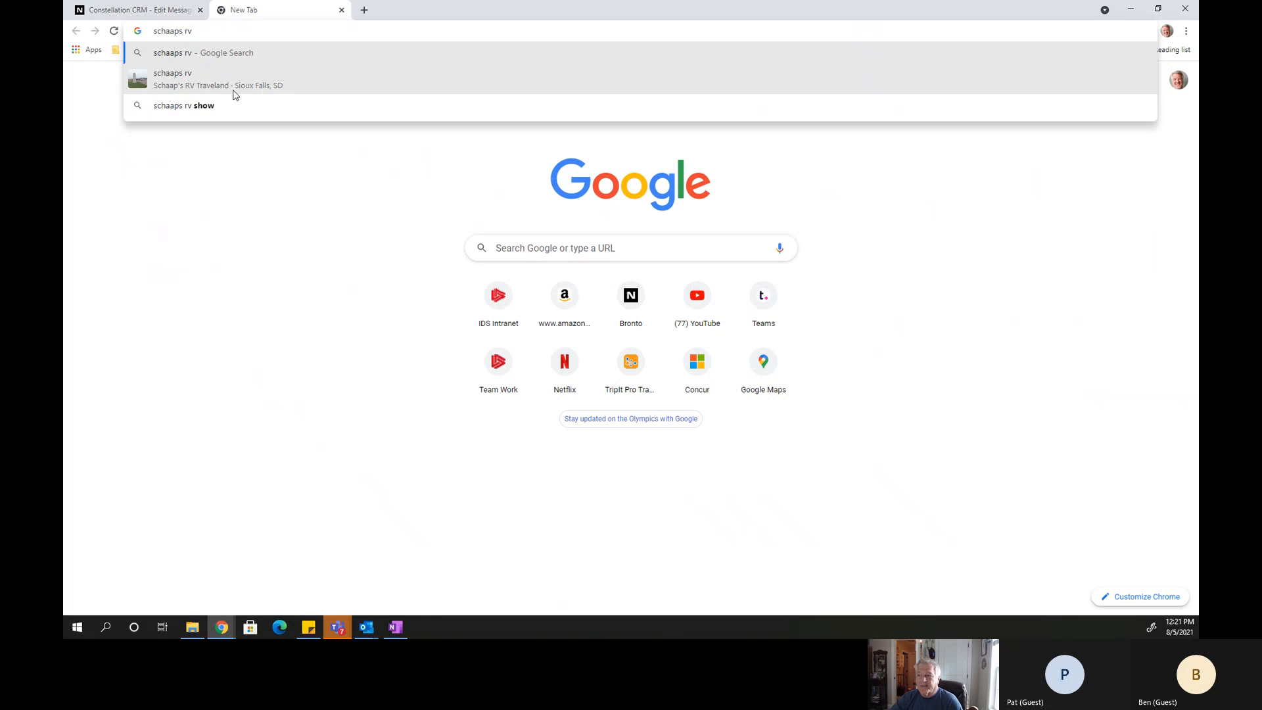
key(Down)
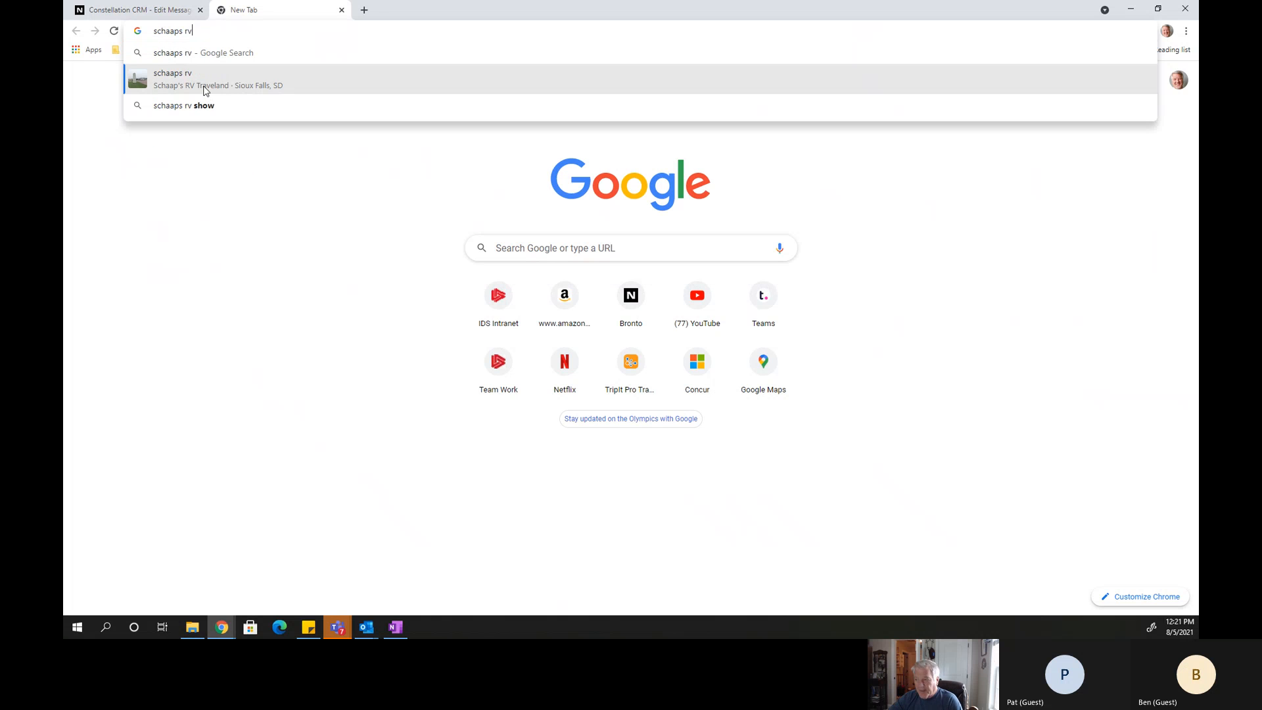
key(Return)
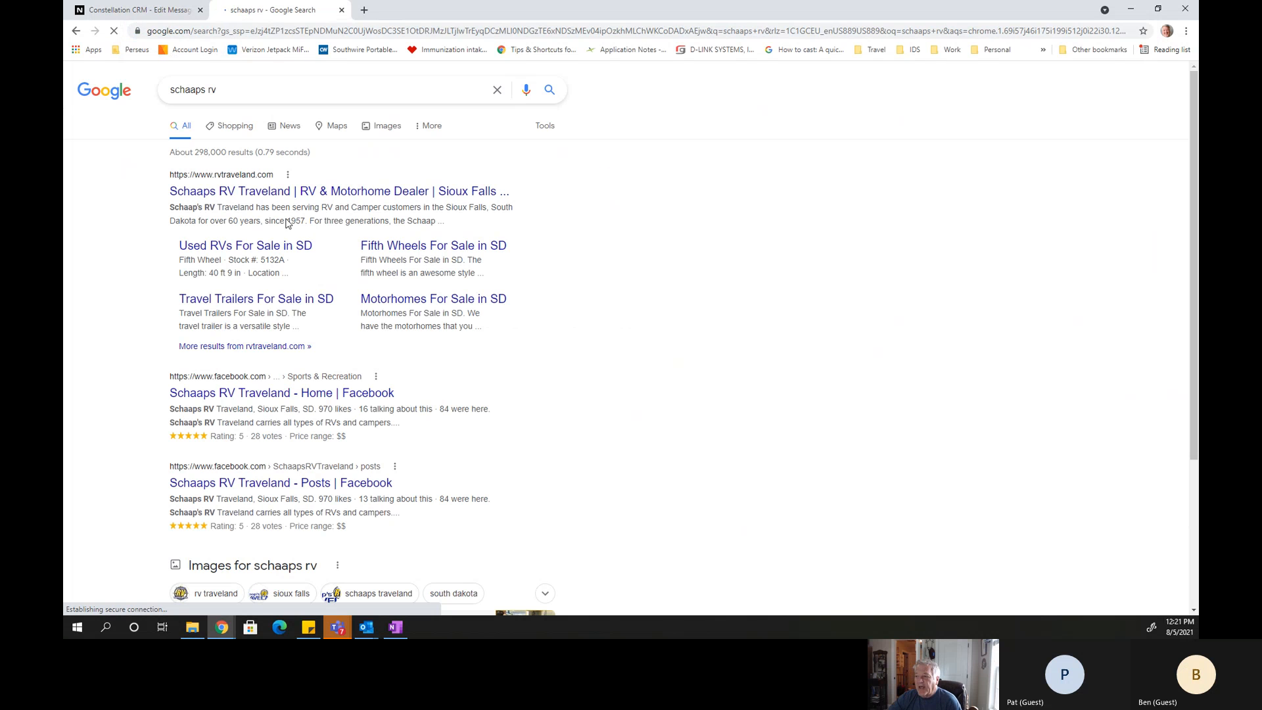
Open the Schaap's RV Traveland website, return to the training message and copy the link address of the Montana photo.
click(222, 192)
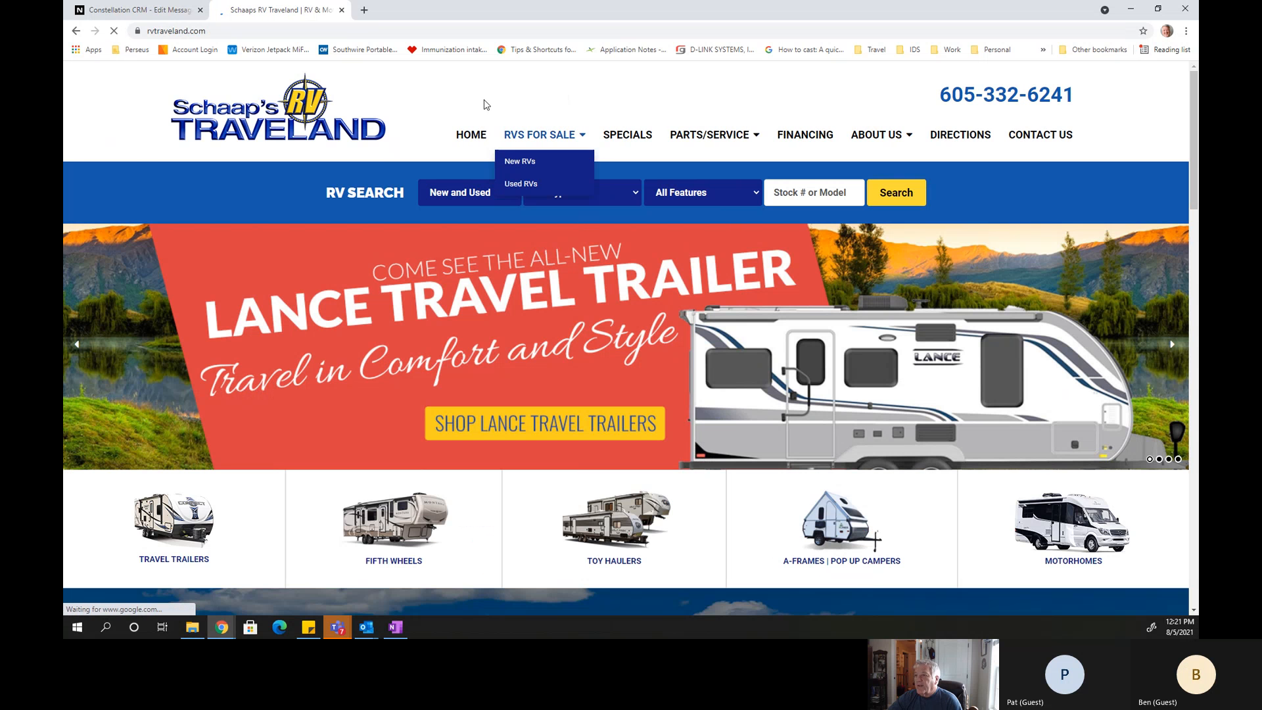
click(161, 11)
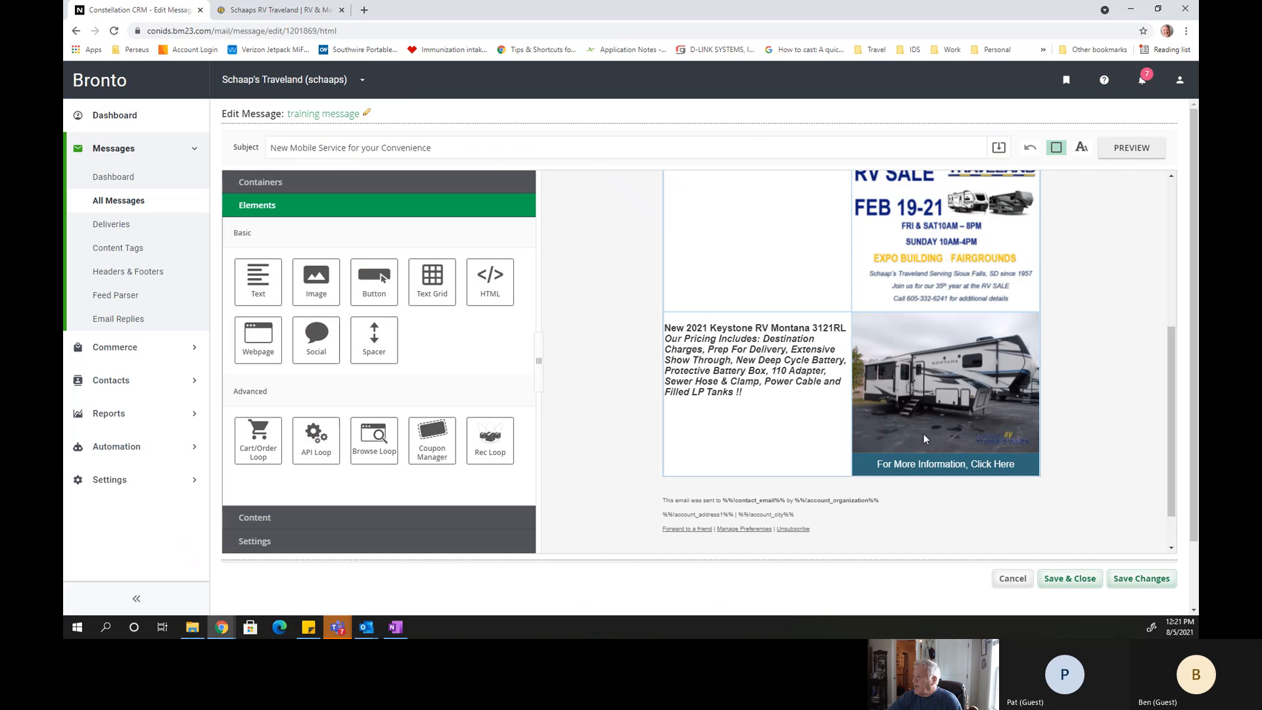
click(929, 365)
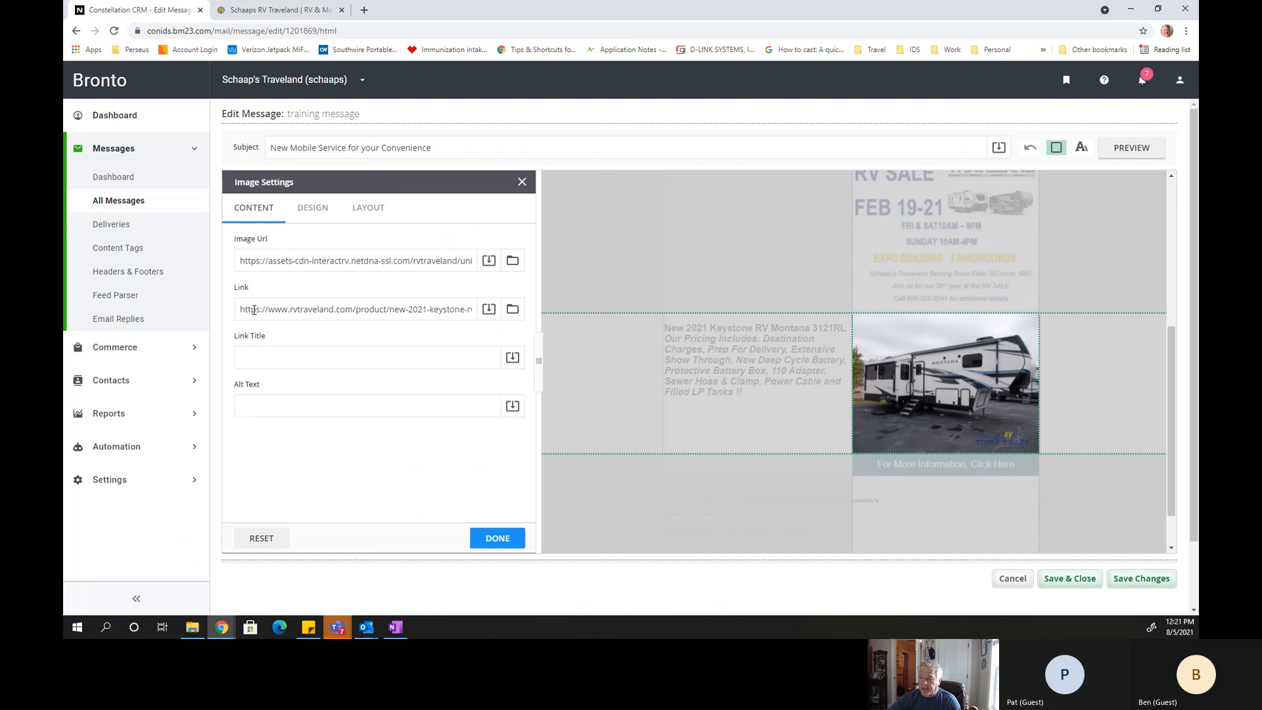
drag(268, 311, 527, 312)
key(ctrl+c)
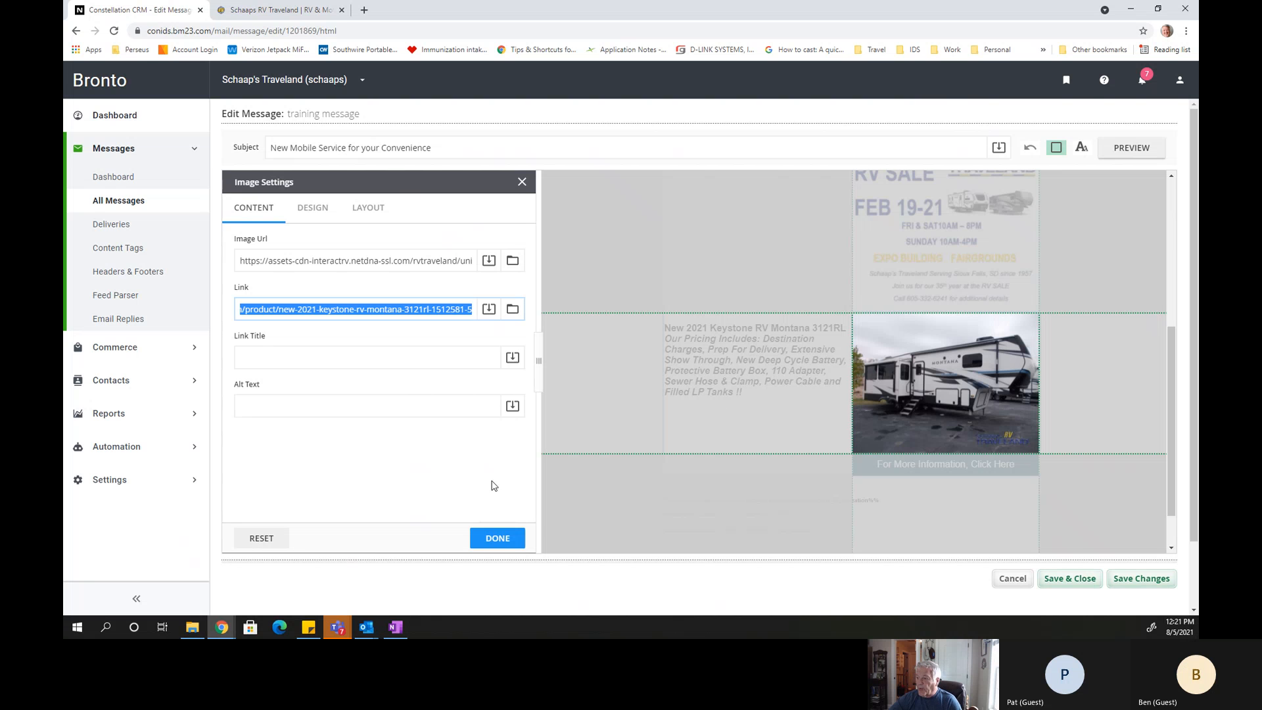
click(501, 538)
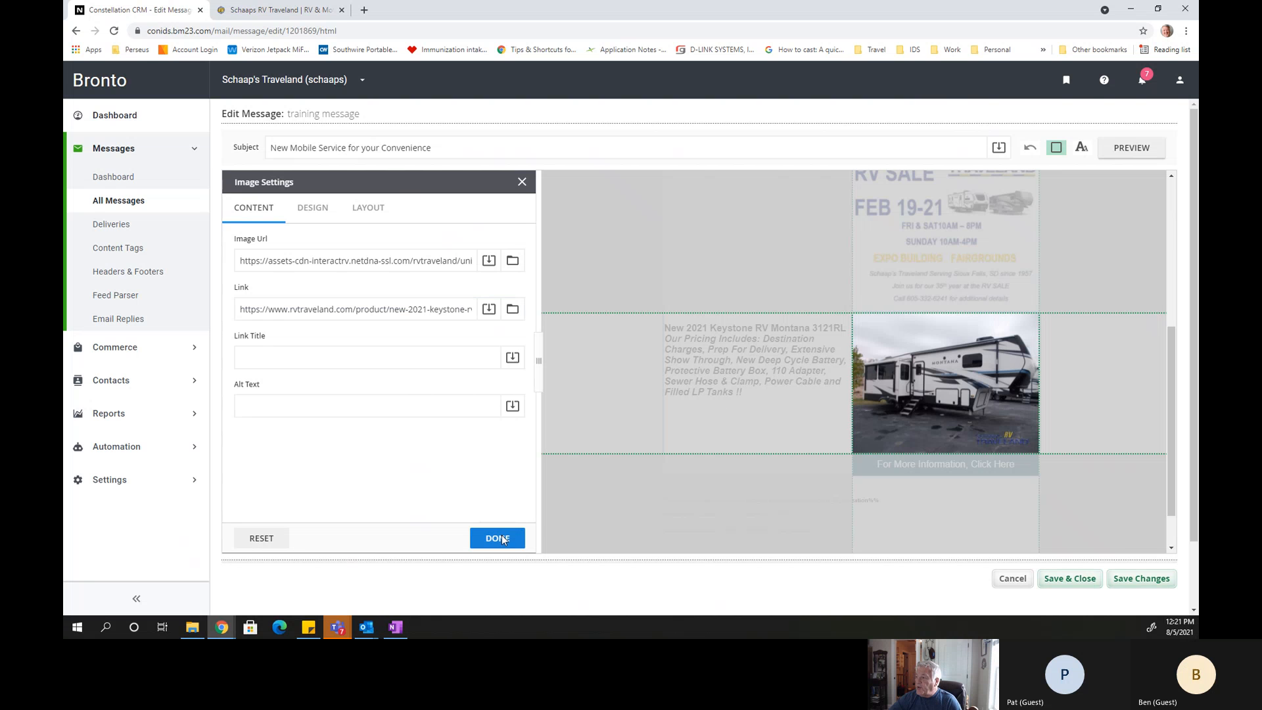
Link the heading "New 2021 Keystone RV Montana 3121RL" to the copied product page address and save the message changes.
mouse_move(677, 340)
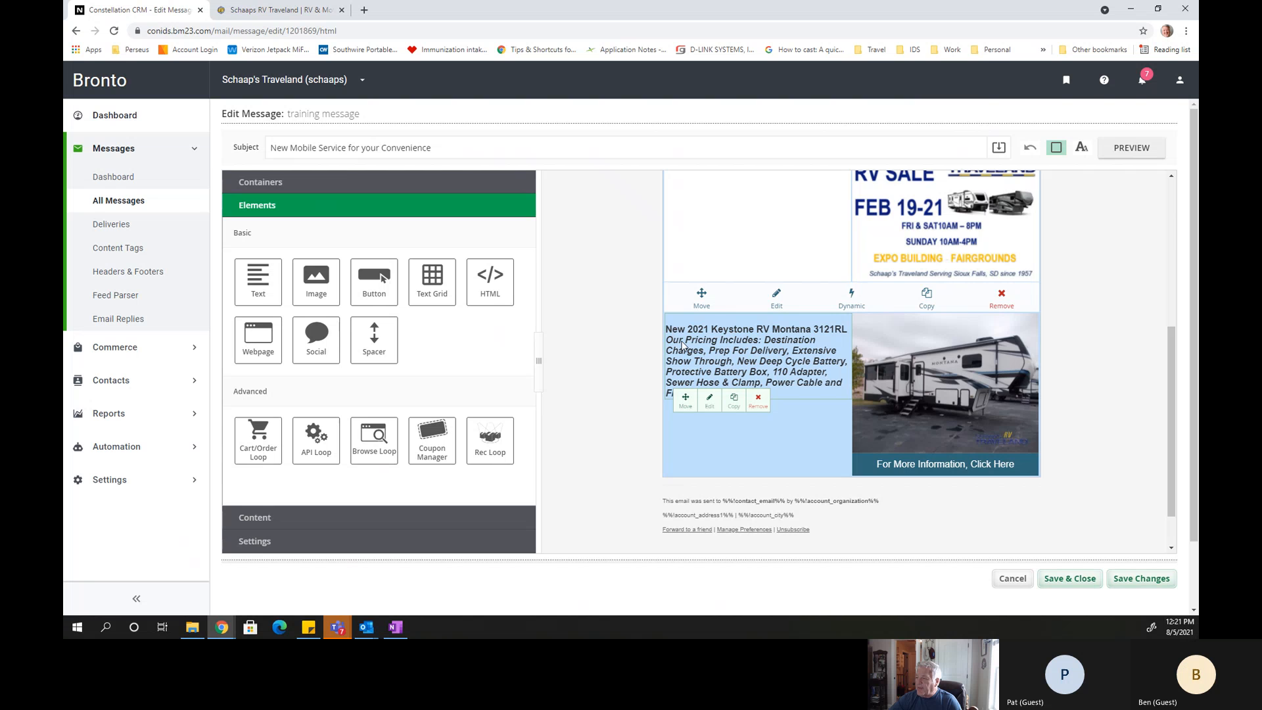
click(683, 346)
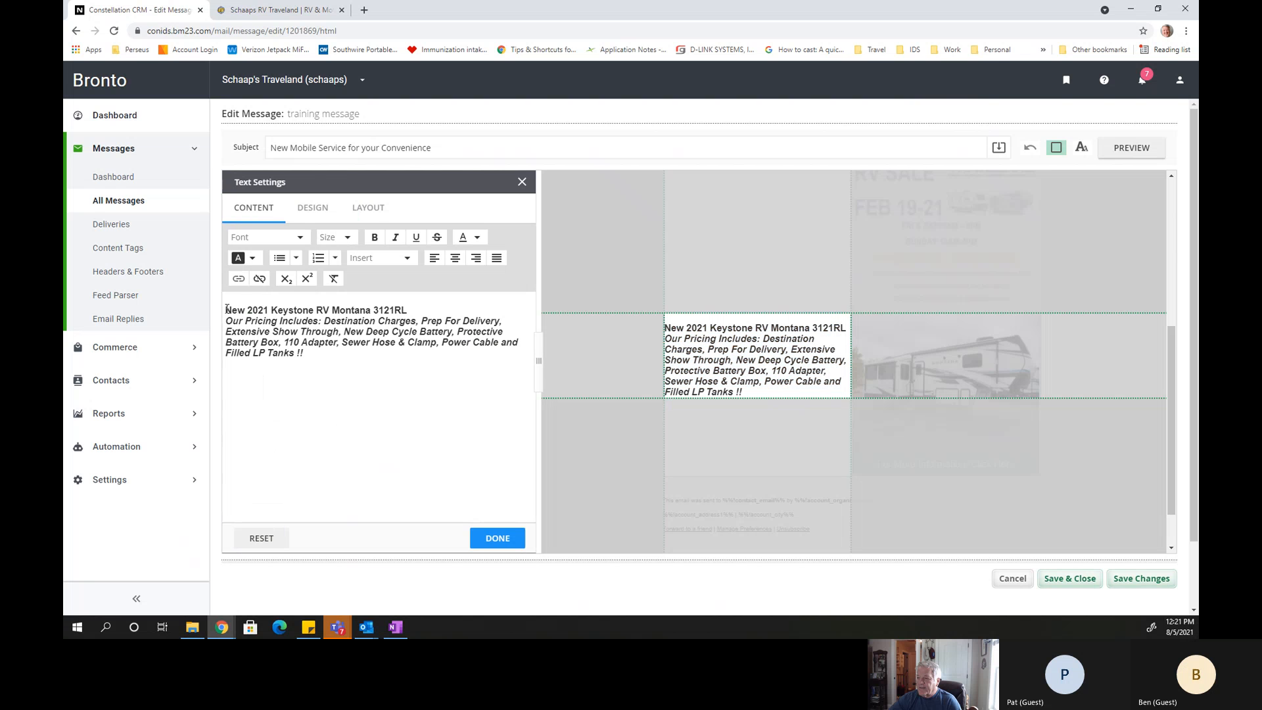
drag(226, 309, 409, 306)
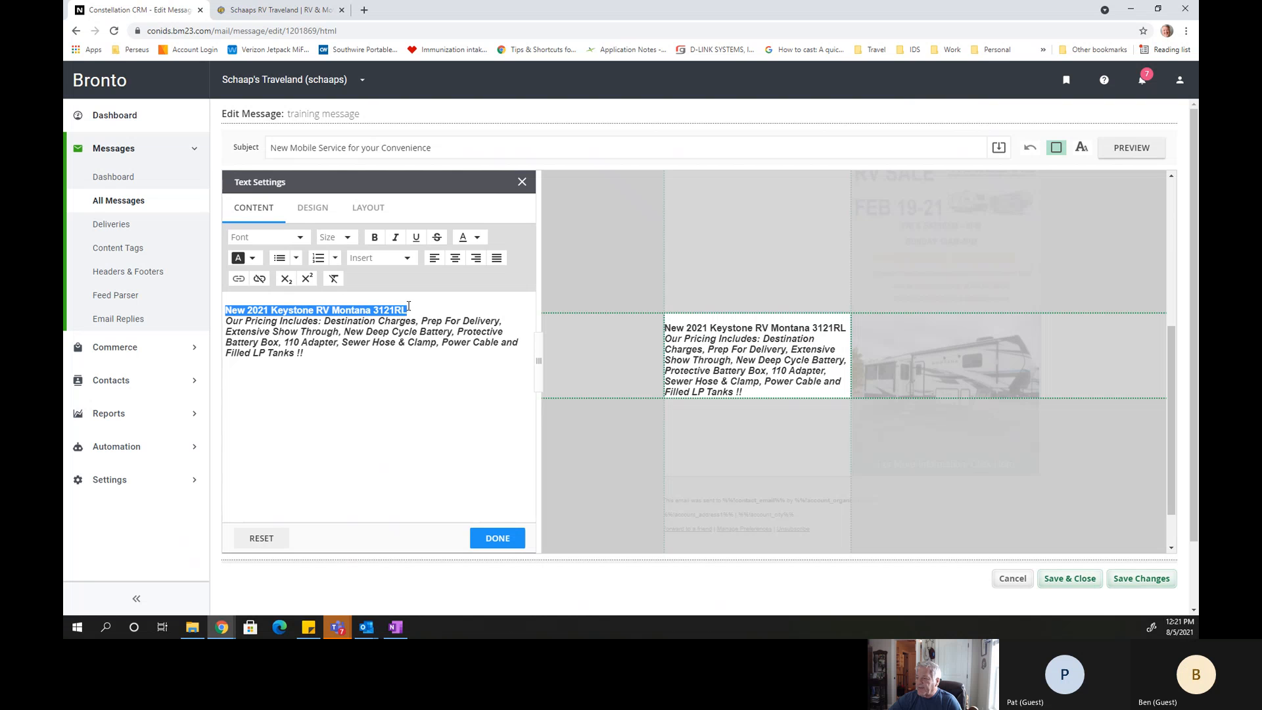
click(238, 279)
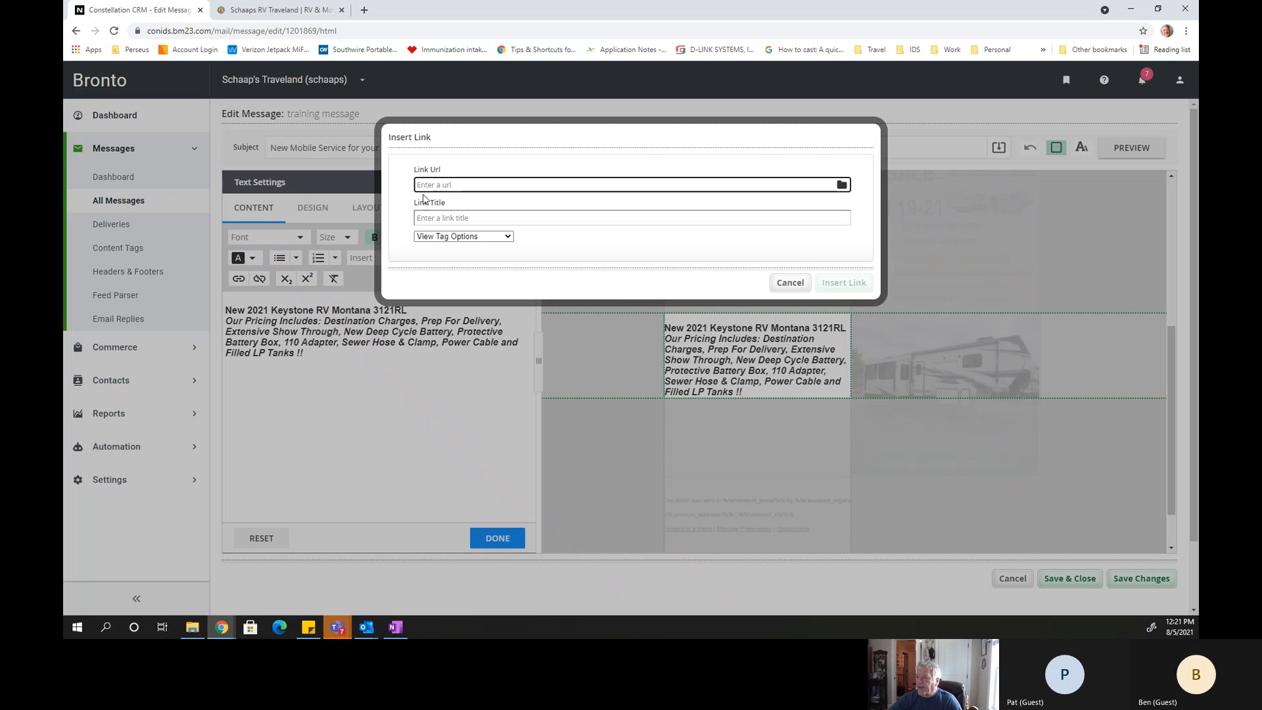
key(ctrl+v)
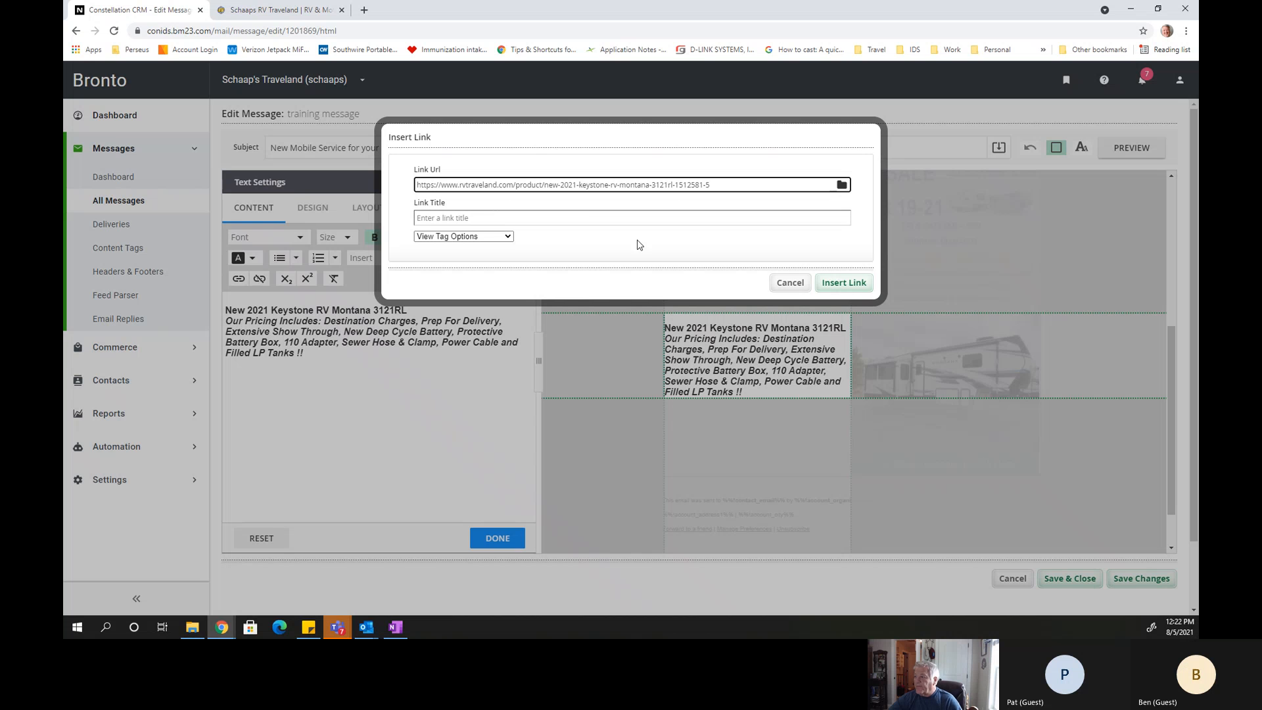
click(844, 283)
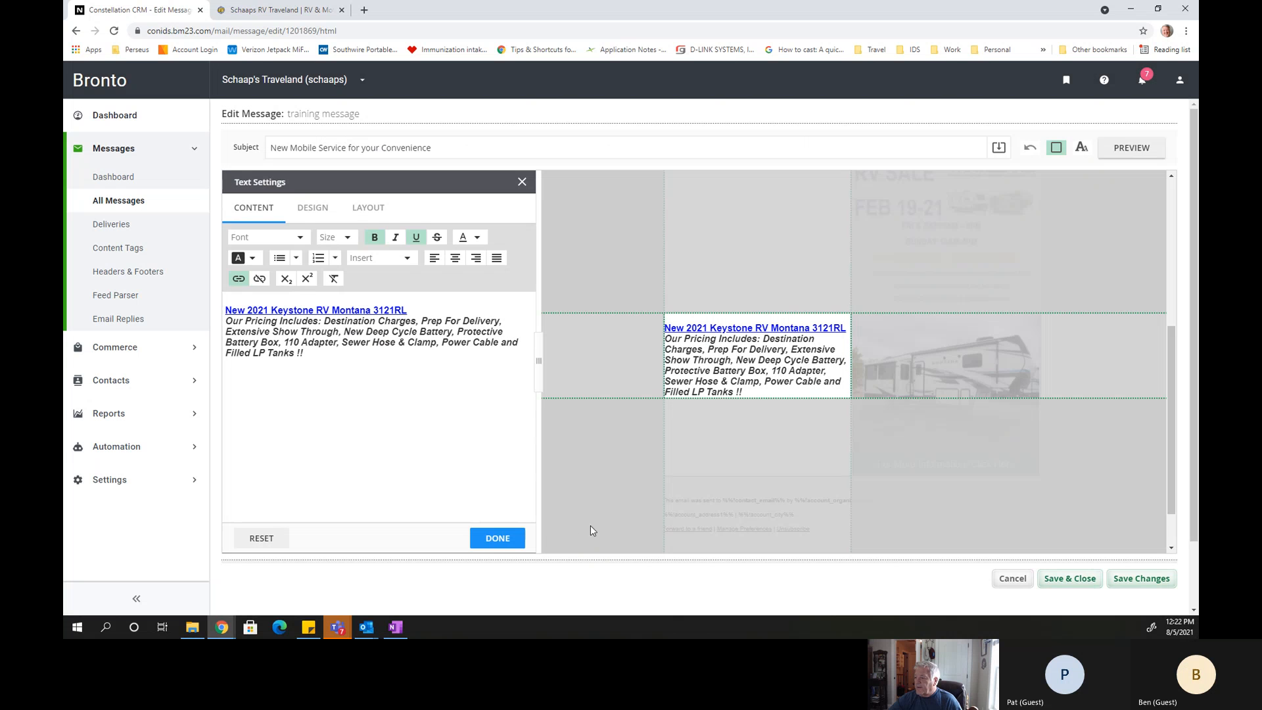
click(500, 544)
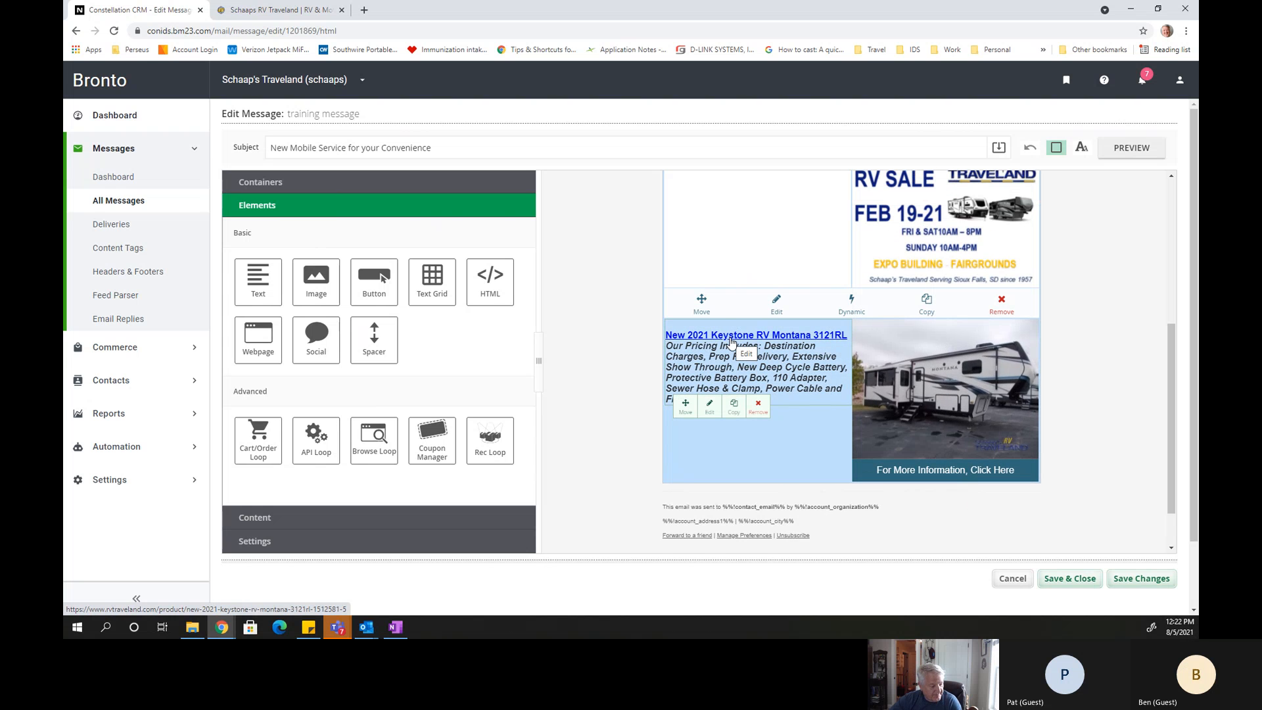
click(1138, 583)
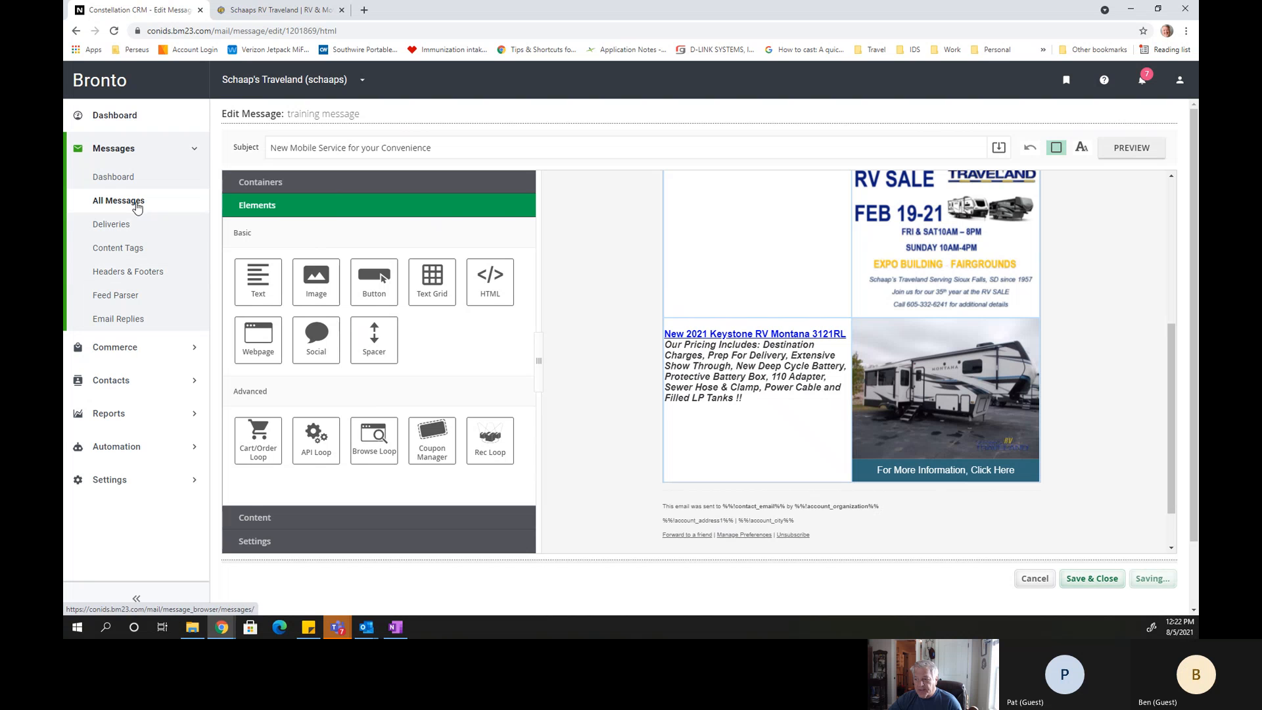
View the dealer's contact lists and the contact segments.
click(116, 379)
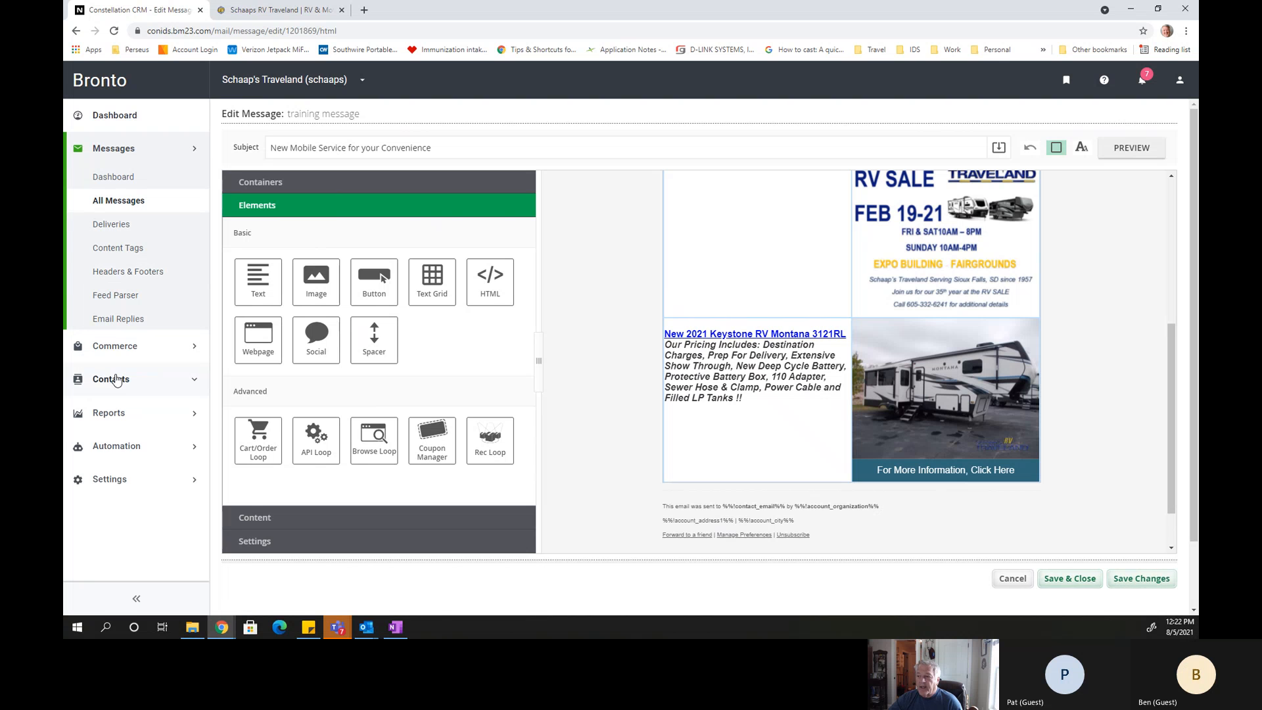
click(107, 332)
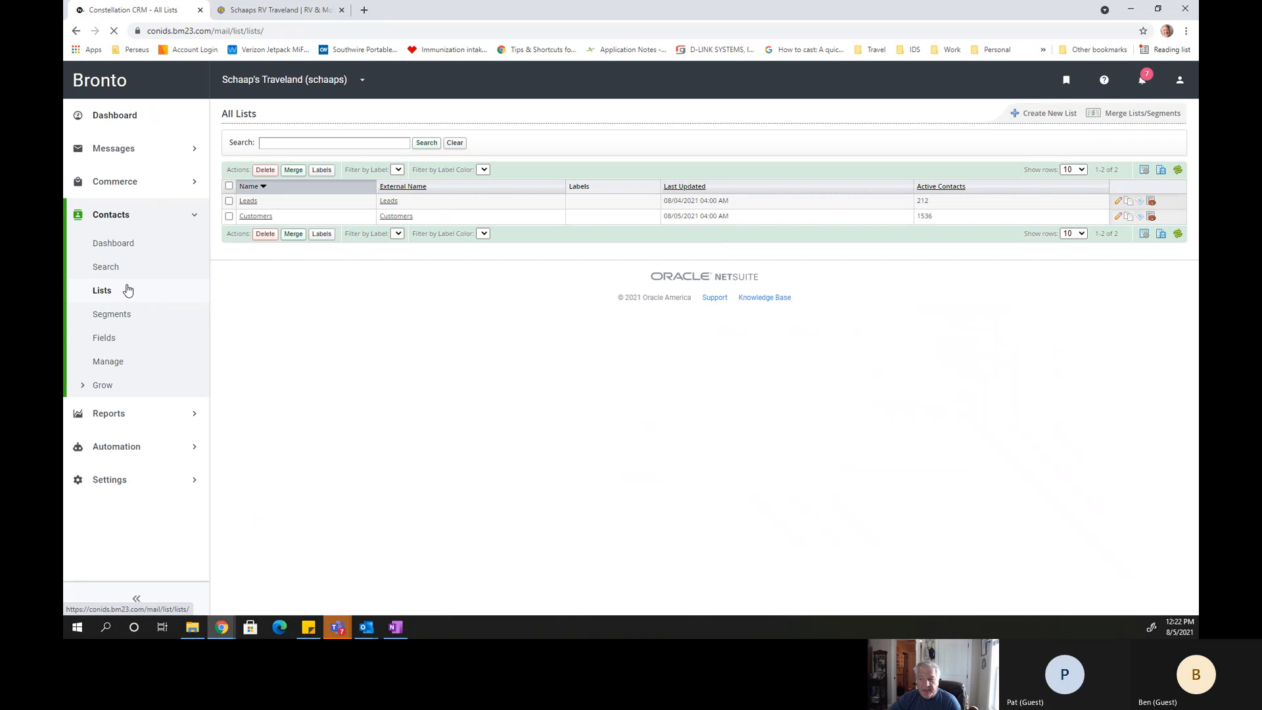
click(118, 315)
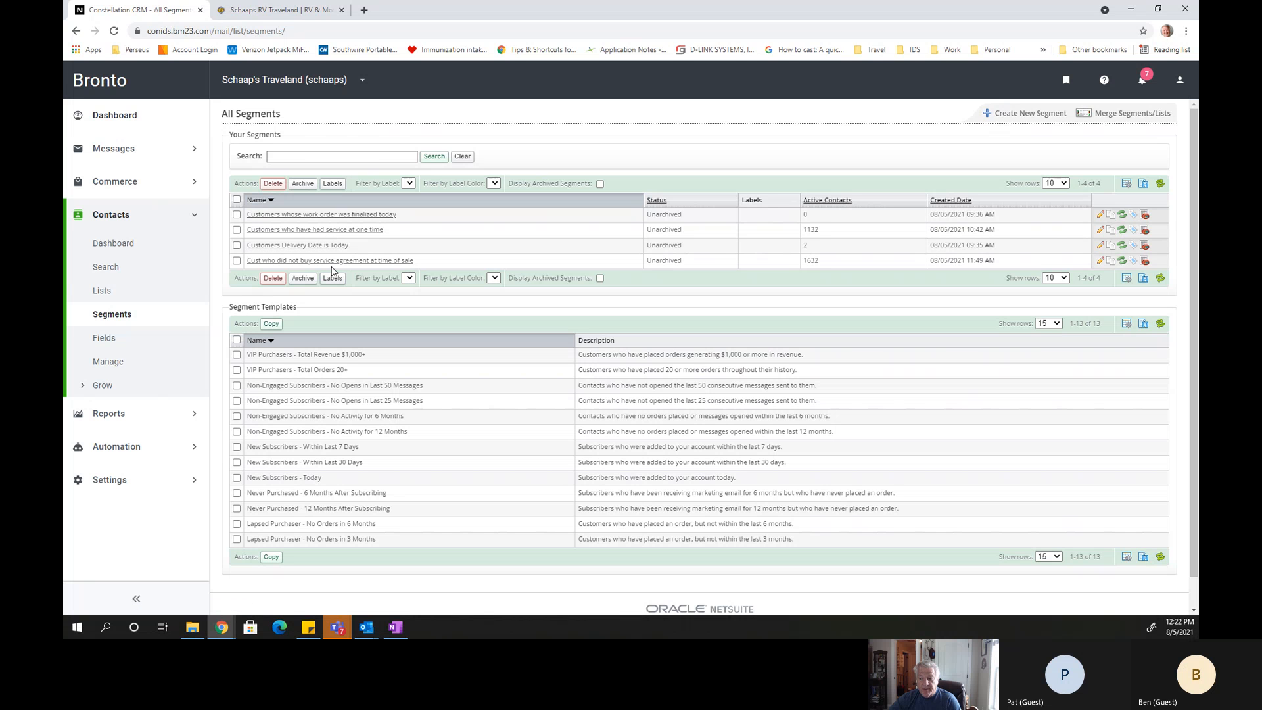
Open the automation workflow "Customers that did not buy service agreement at delivery" and examine its sequence of nodes.
click(117, 447)
click(124, 312)
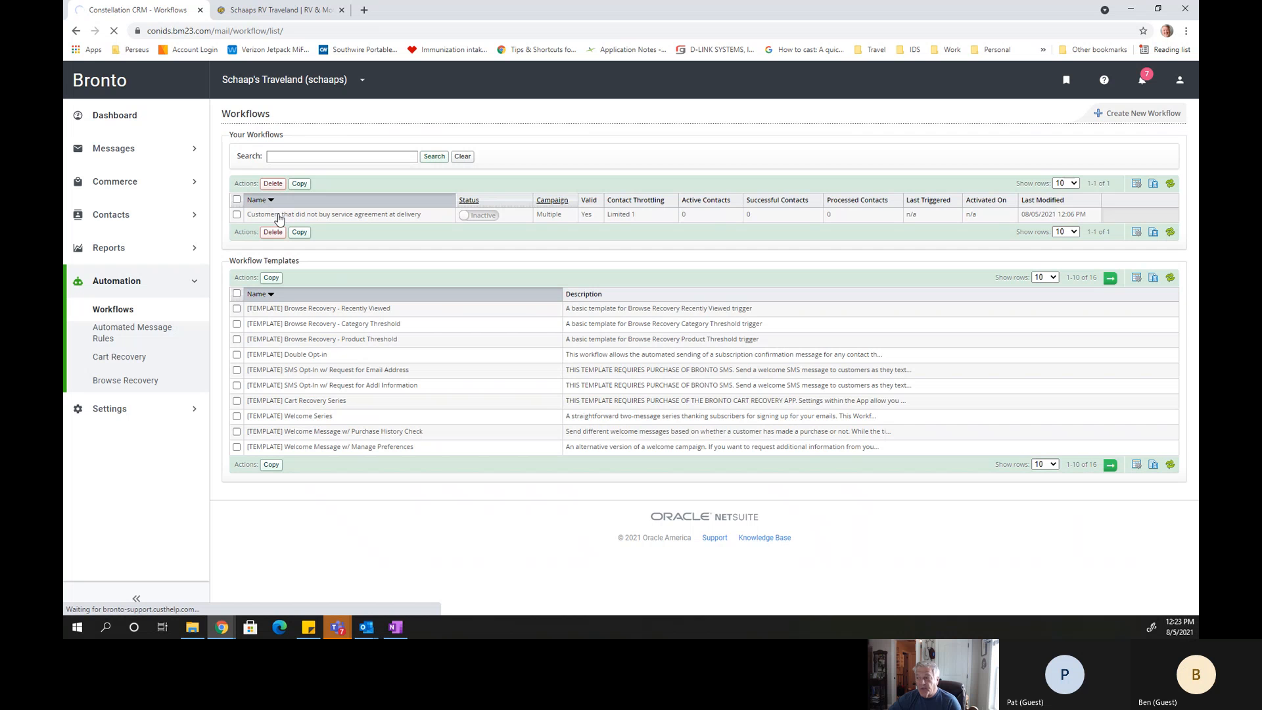
click(280, 216)
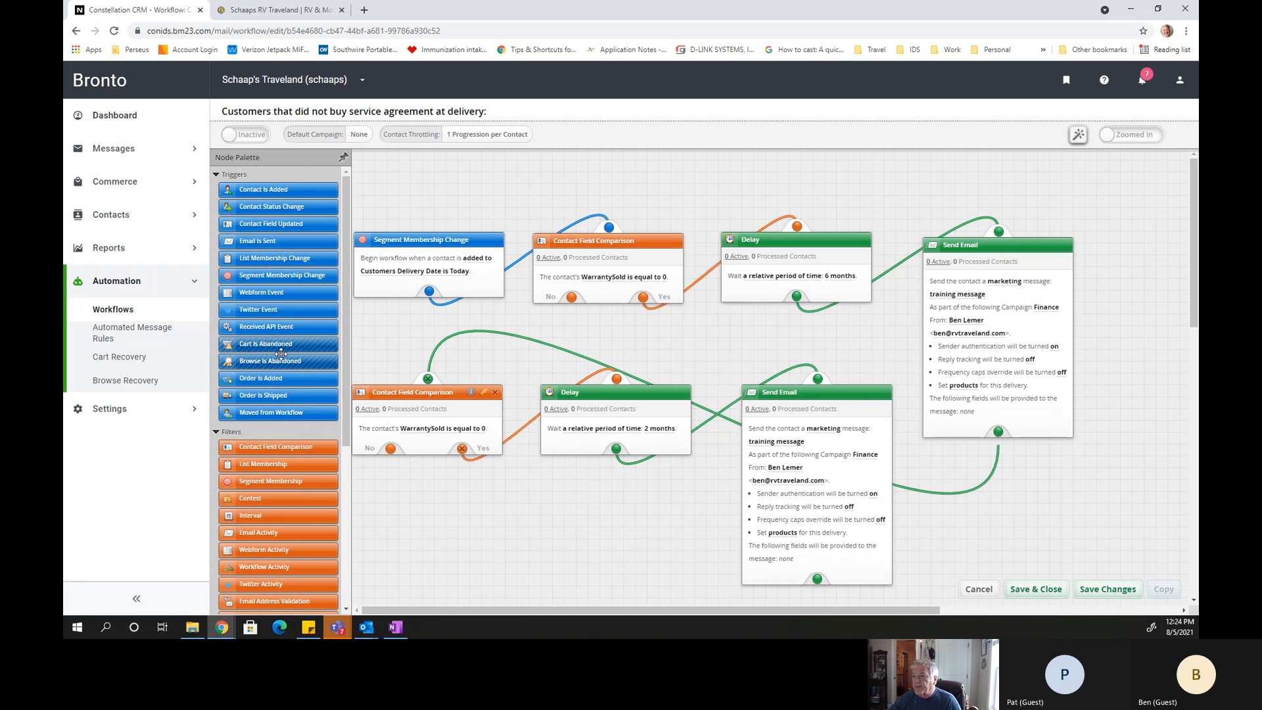
Open the email "new mobile service announcement" from all messages and start scheduling a Test delivery of it.
click(116, 149)
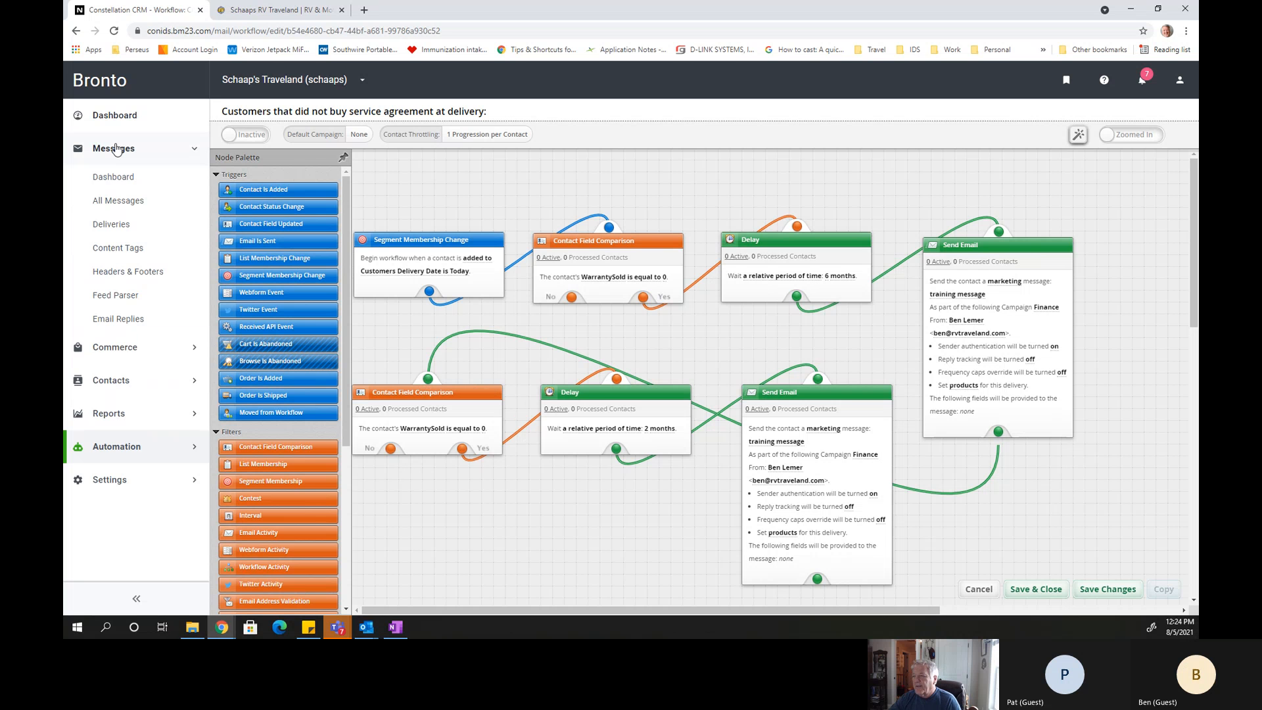
click(118, 201)
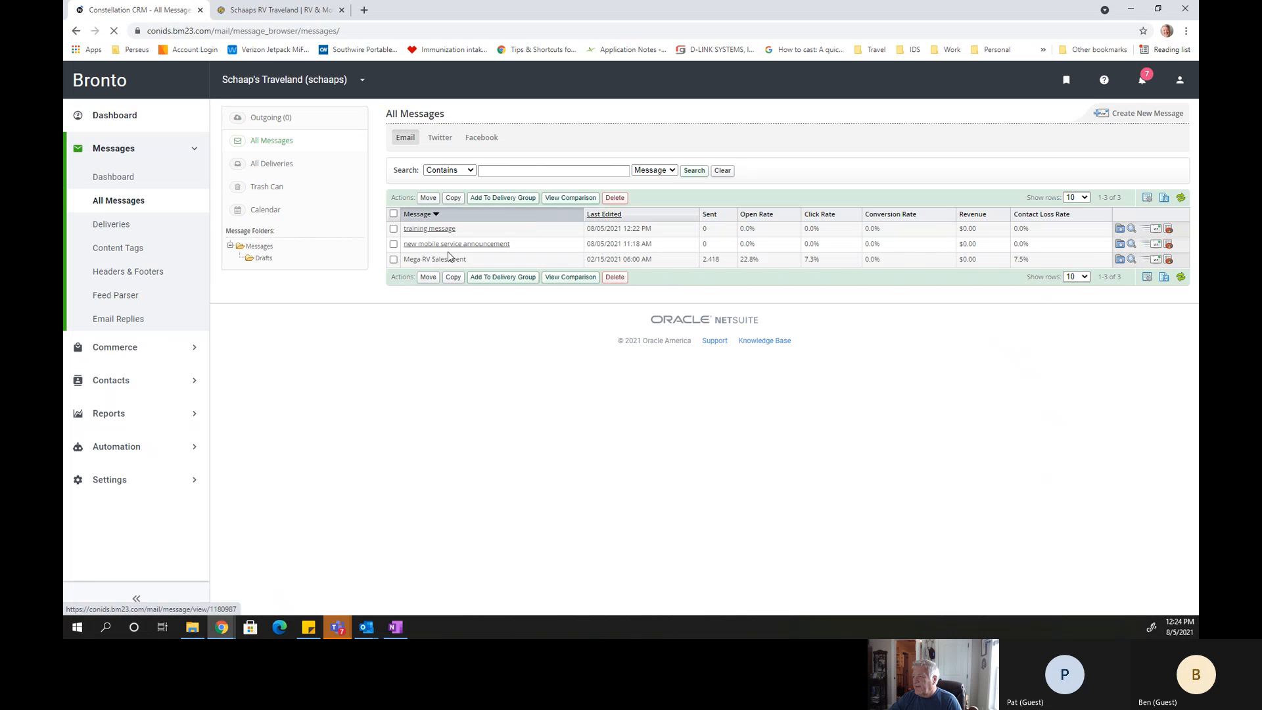
click(449, 247)
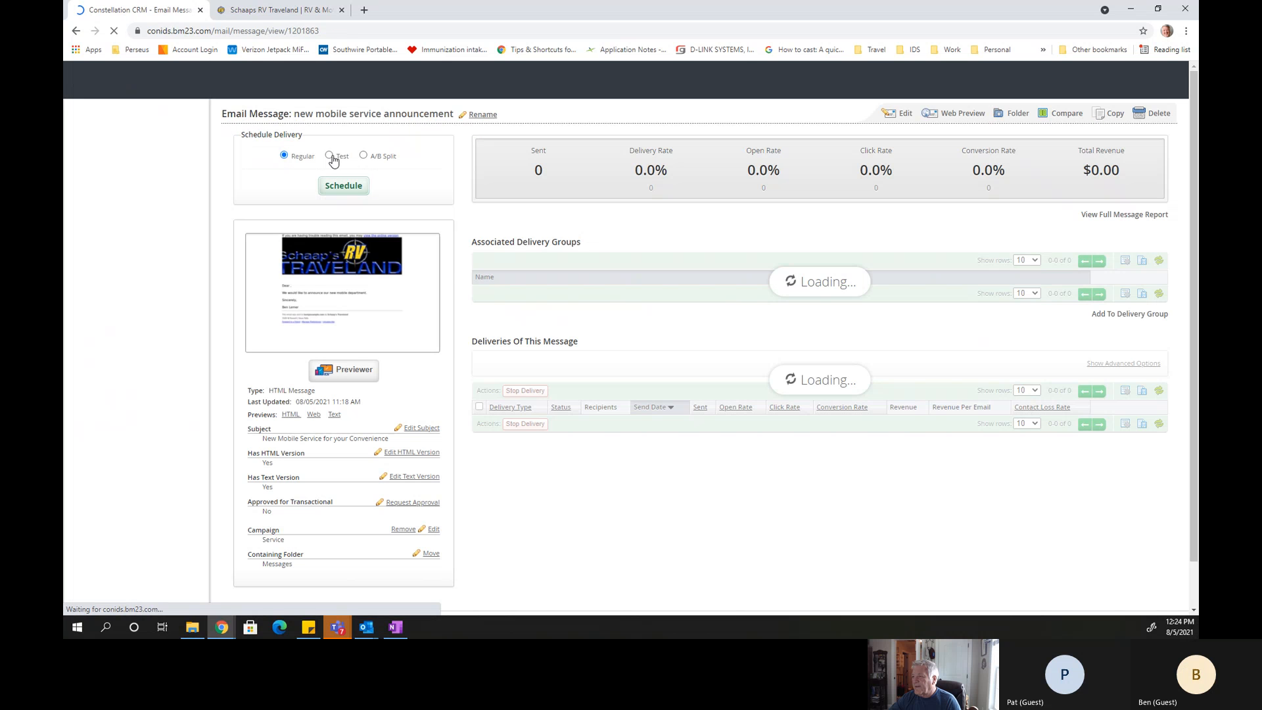
click(330, 156)
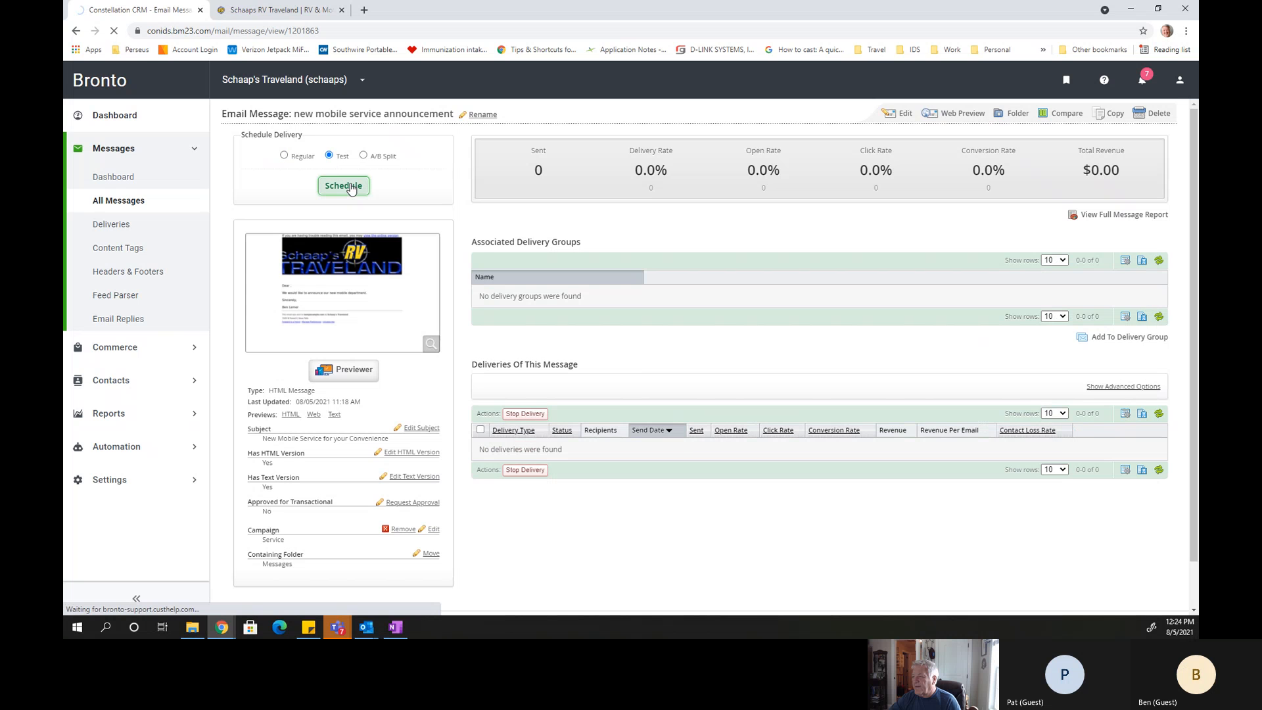
click(350, 187)
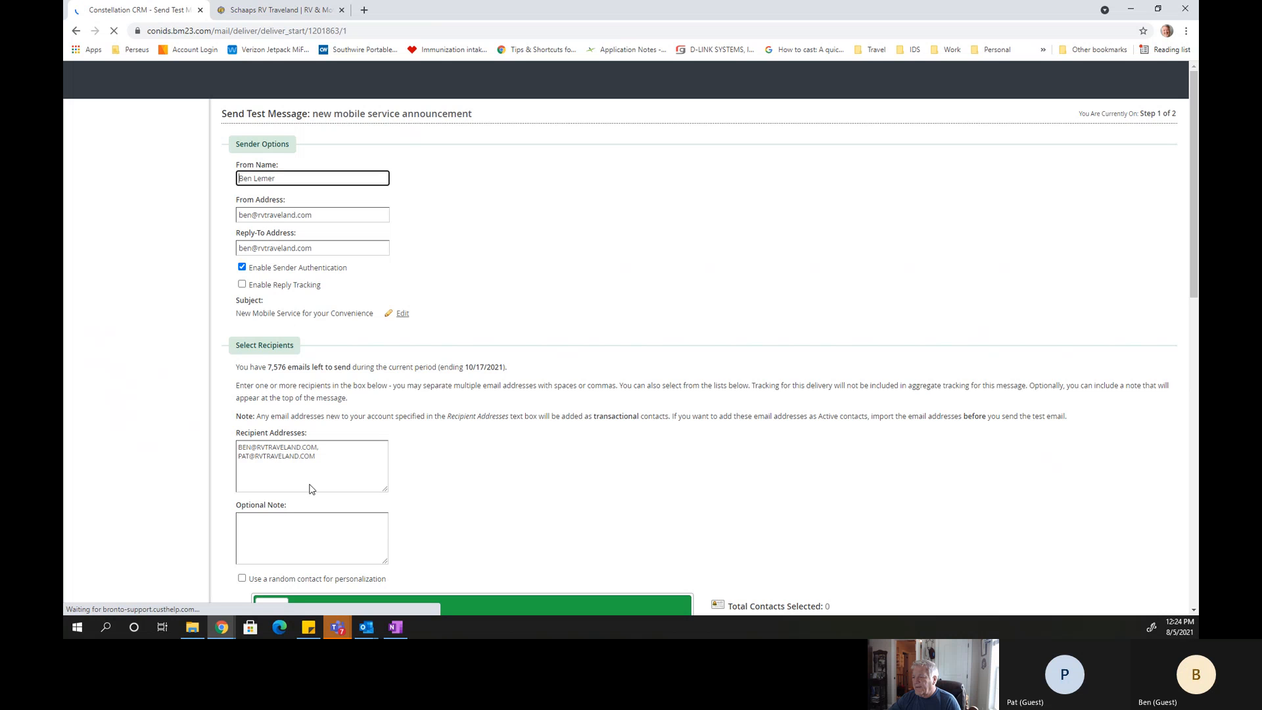
Add another person's e-mail address to the test message's recipient addresses, keeping the two existing ones.
drag(322, 459, 233, 450)
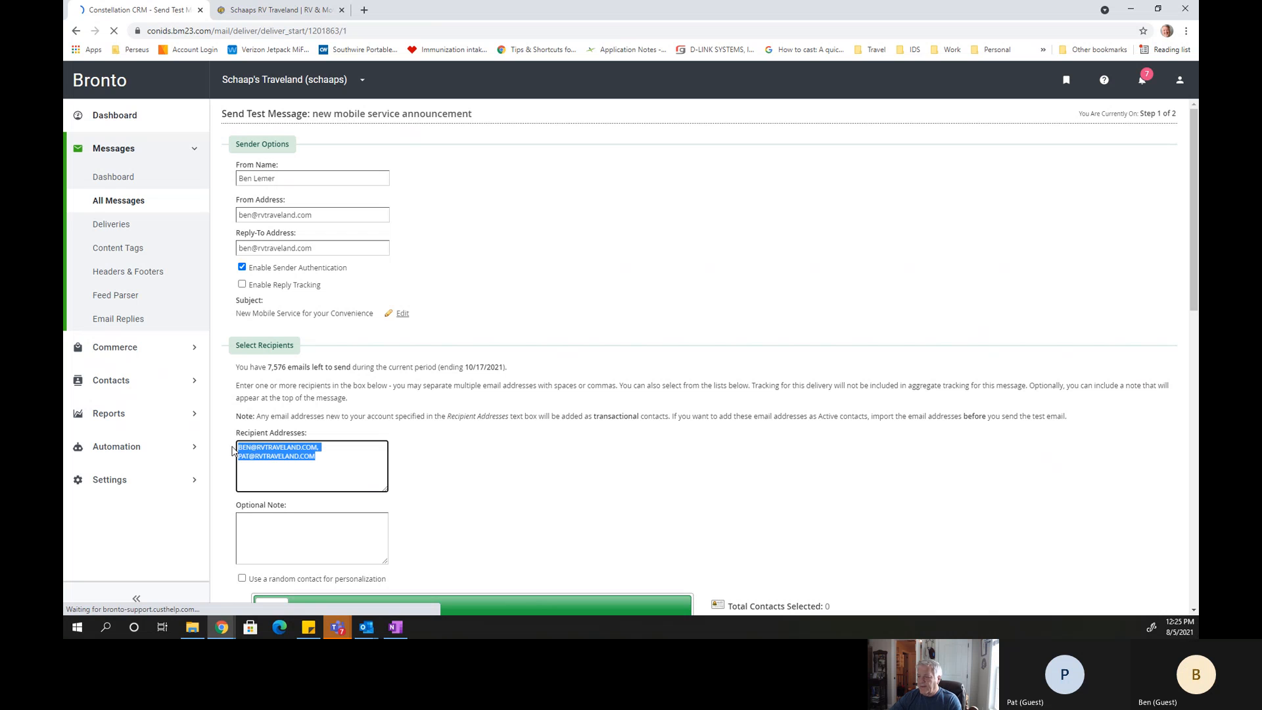
click(328, 451)
key(Delete)
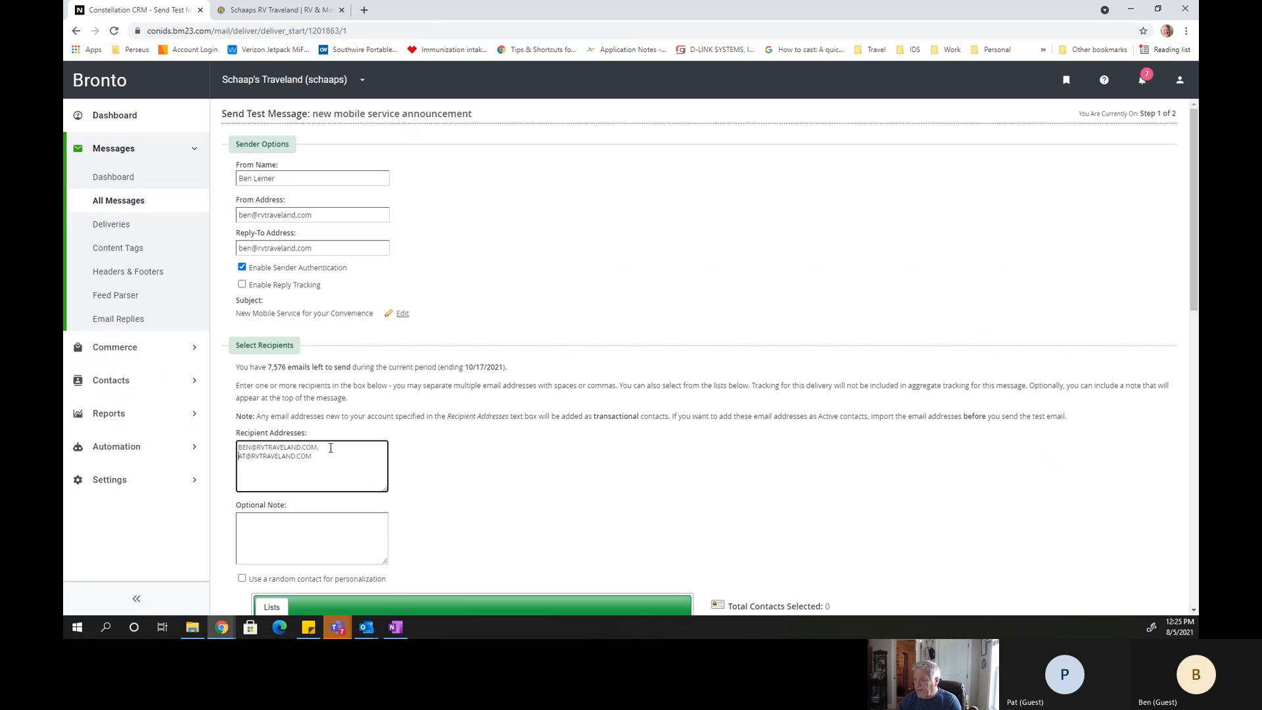
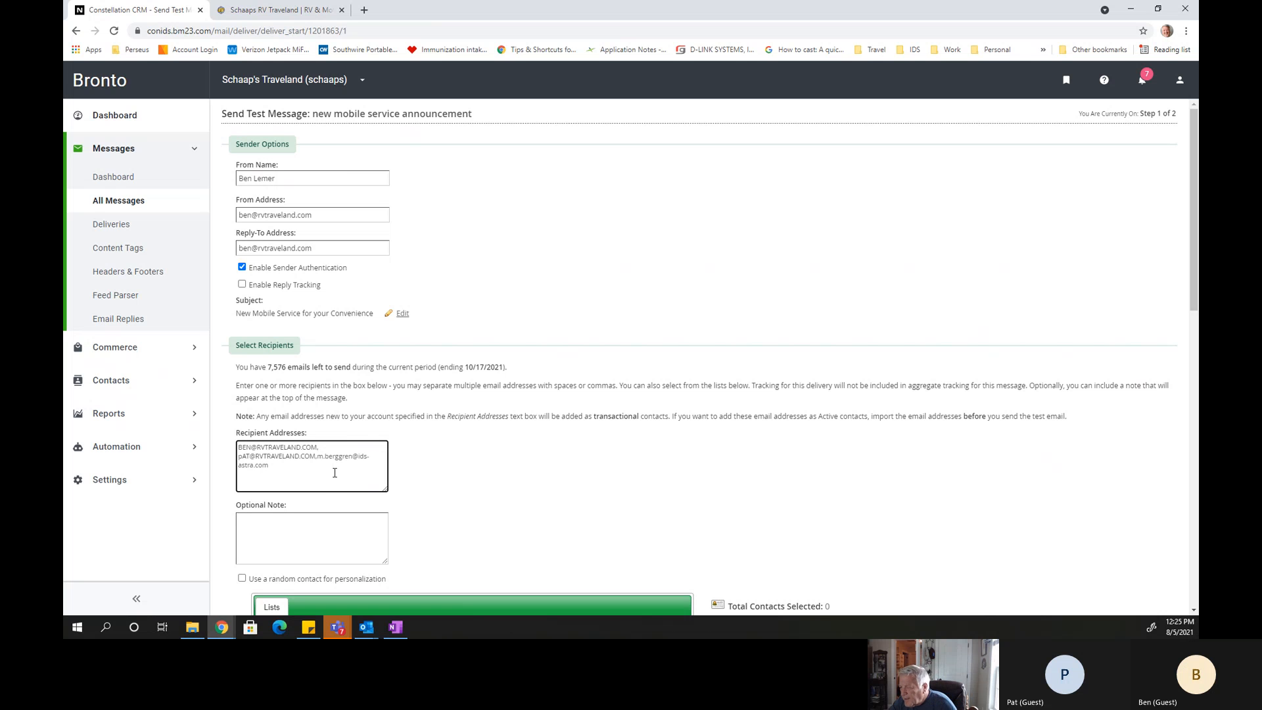
Show the advanced options of the test delivery and continue to step 2 with Send email message now selected.
scroll(368, 500, down, 2)
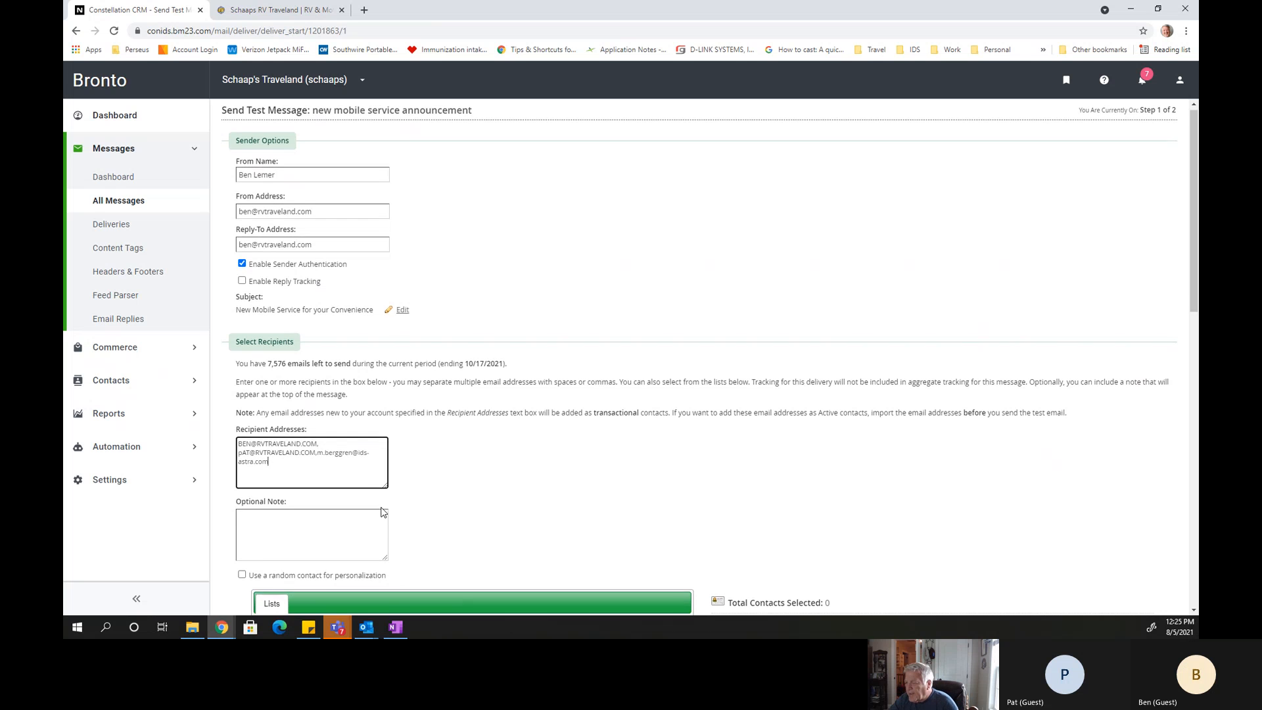
scroll(382, 506, down, 7)
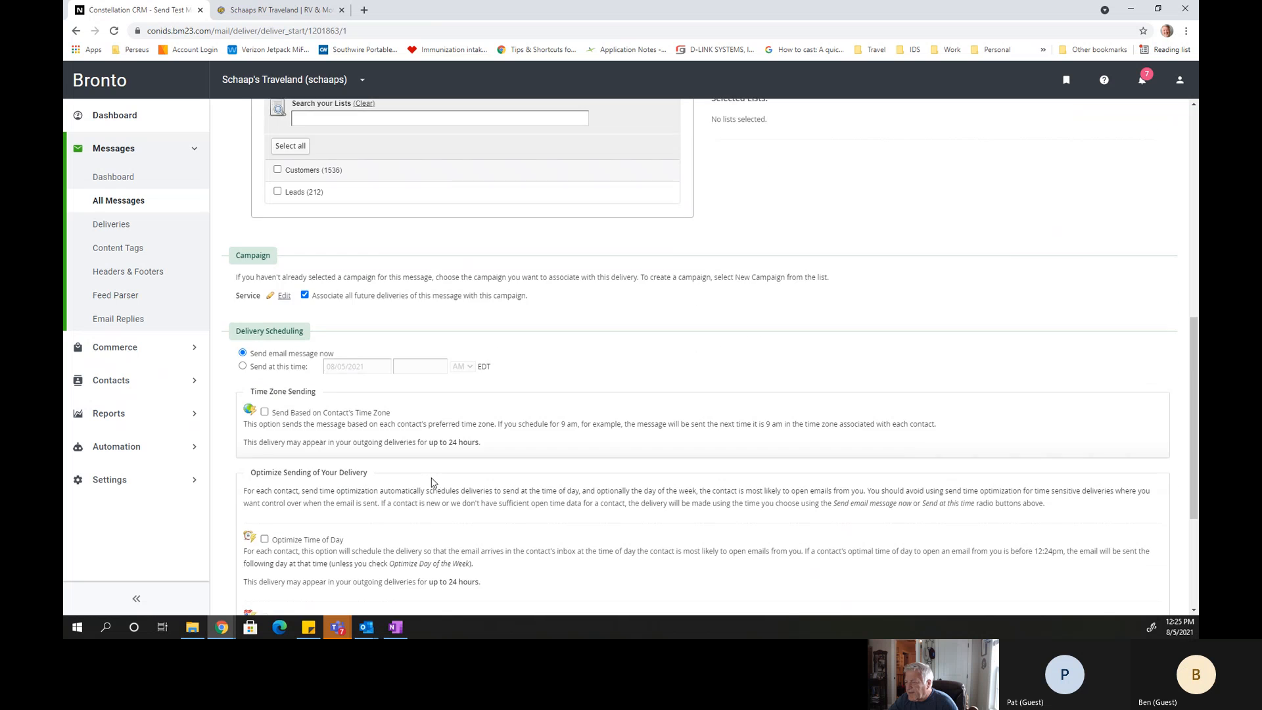
scroll(433, 483, down, 3)
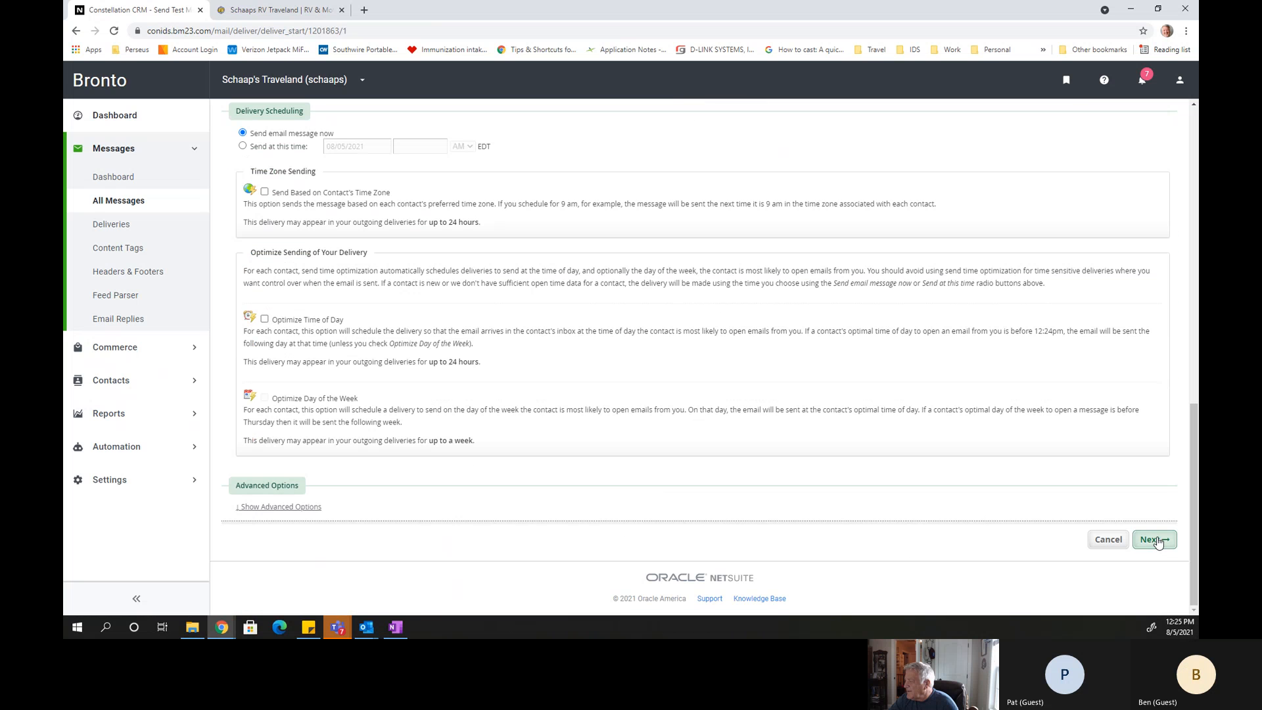
click(285, 507)
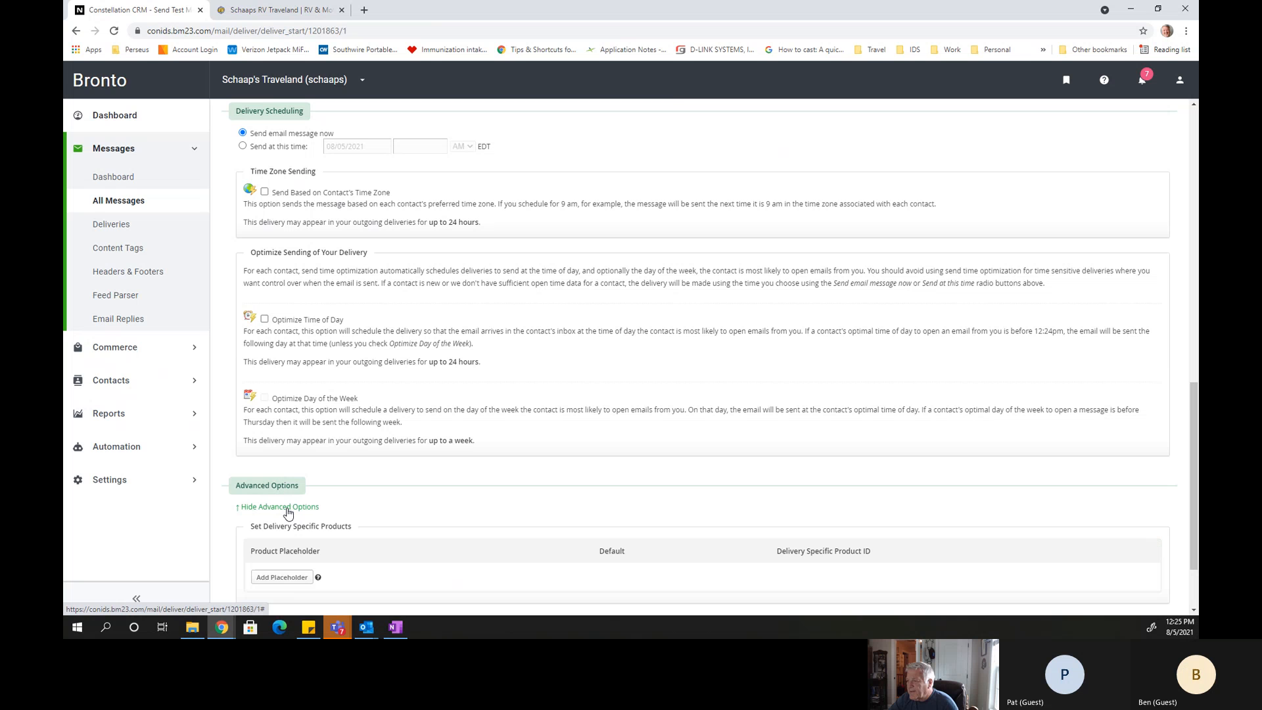
scroll(292, 509, down, 3)
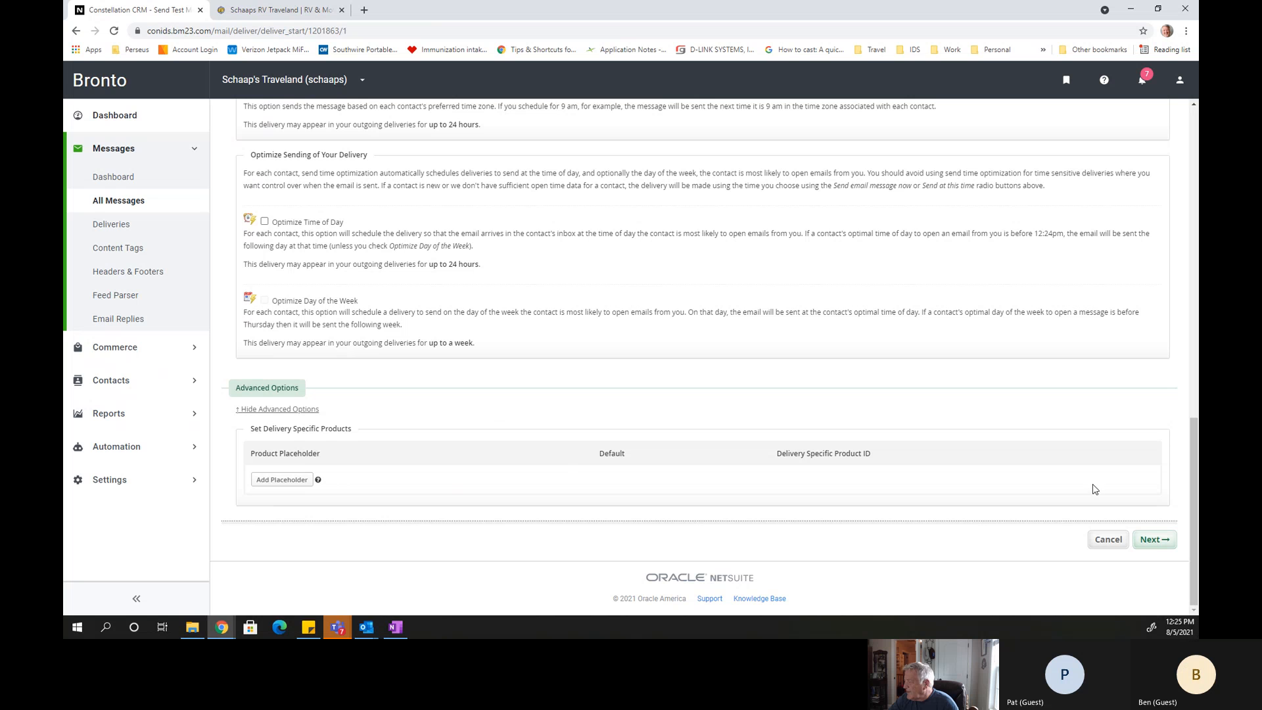
click(1151, 540)
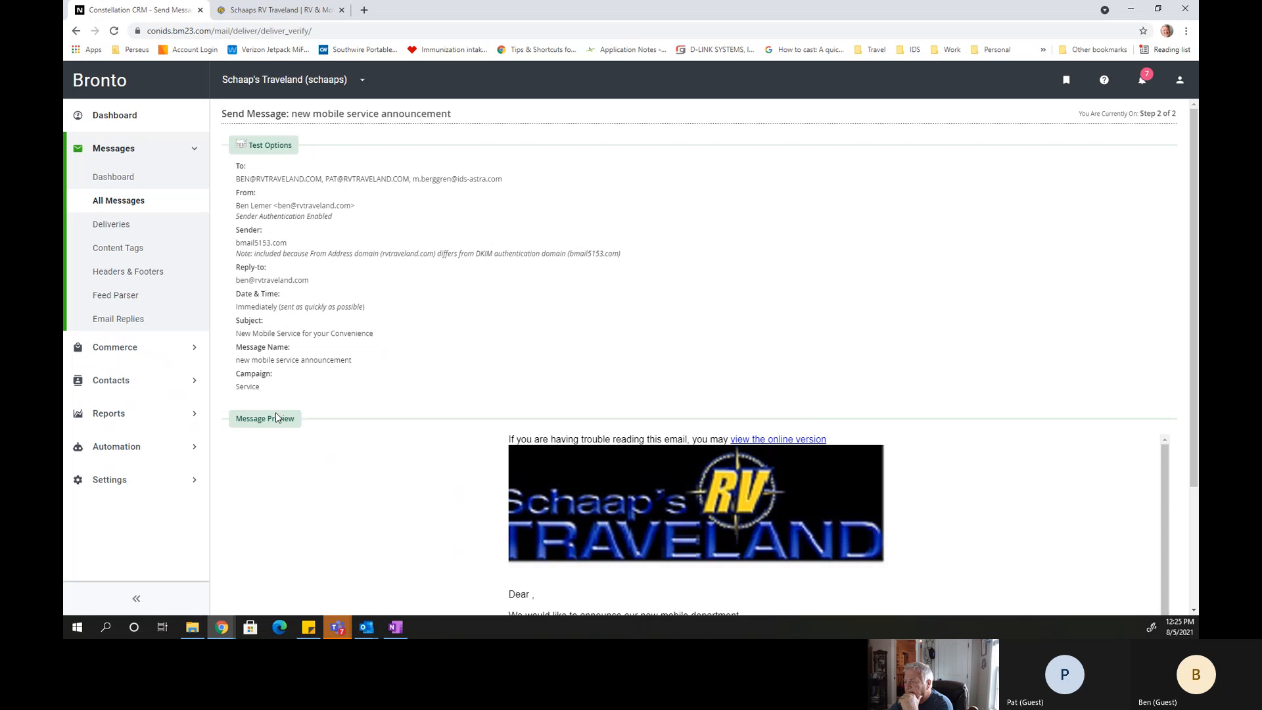
Review the test options and message preview of "new mobile service announcement" and send the test delivery.
scroll(933, 507, down, 1)
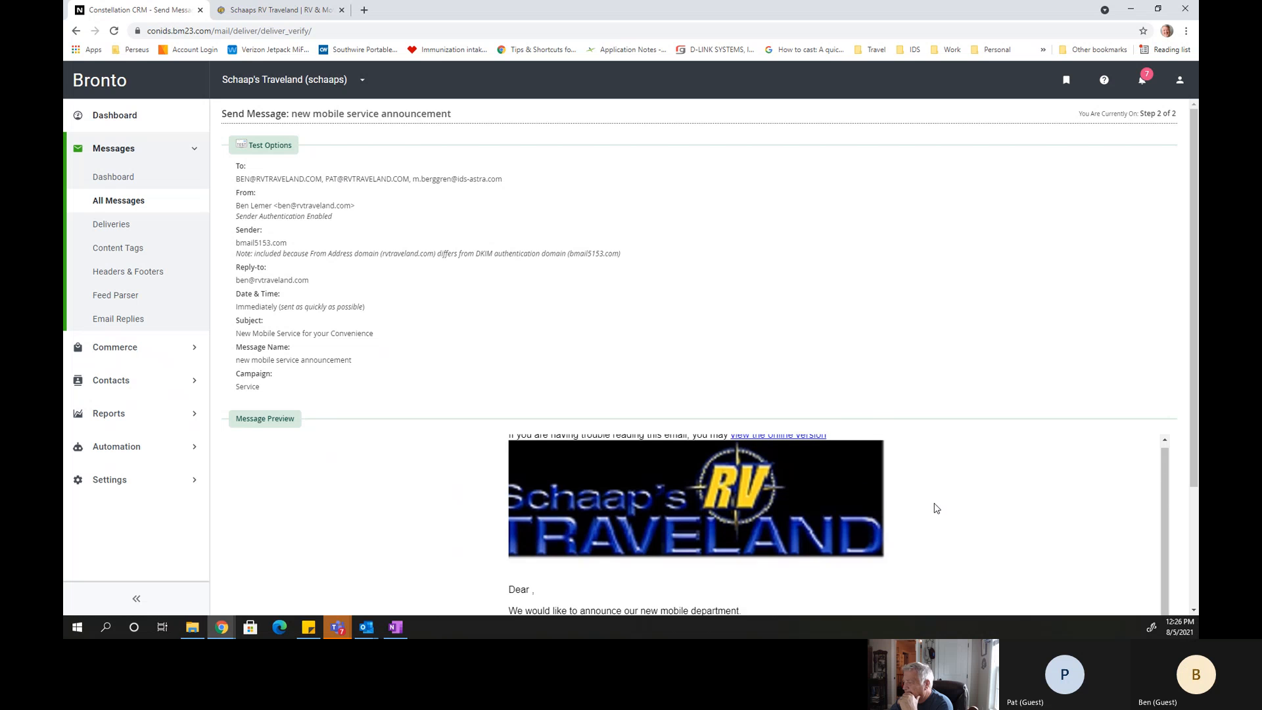
scroll(975, 478, down, 3)
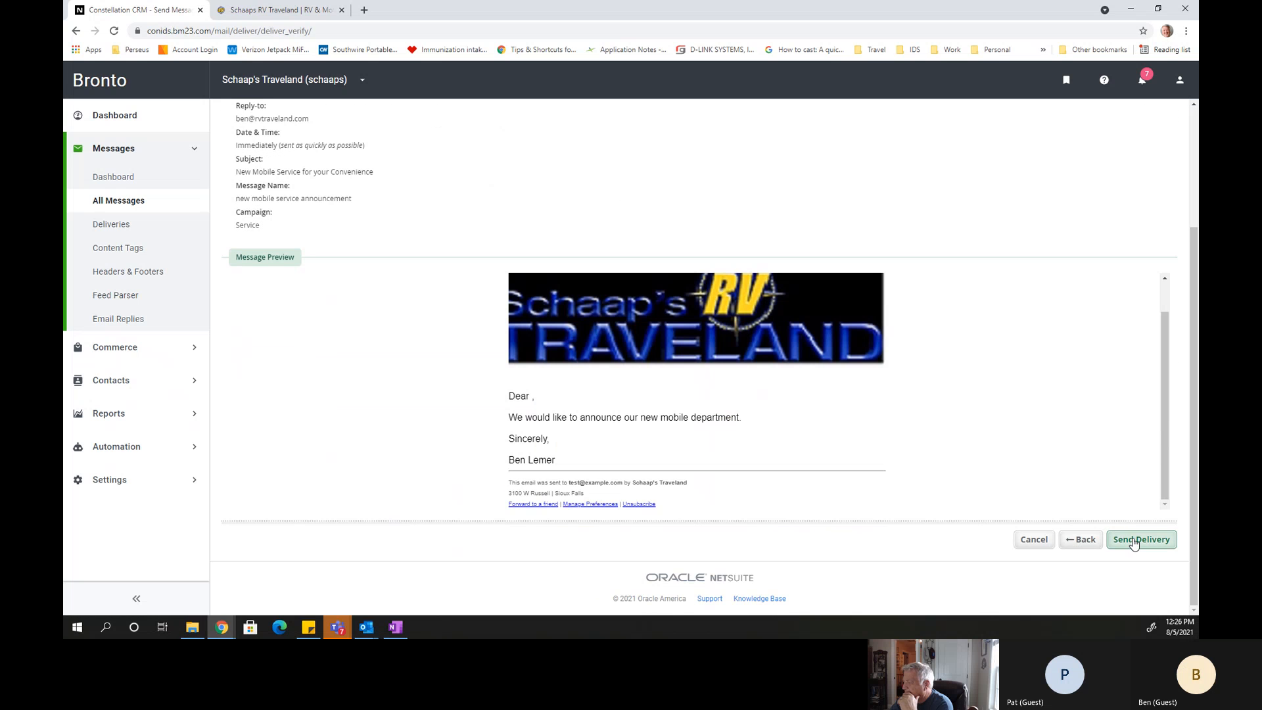
click(1134, 540)
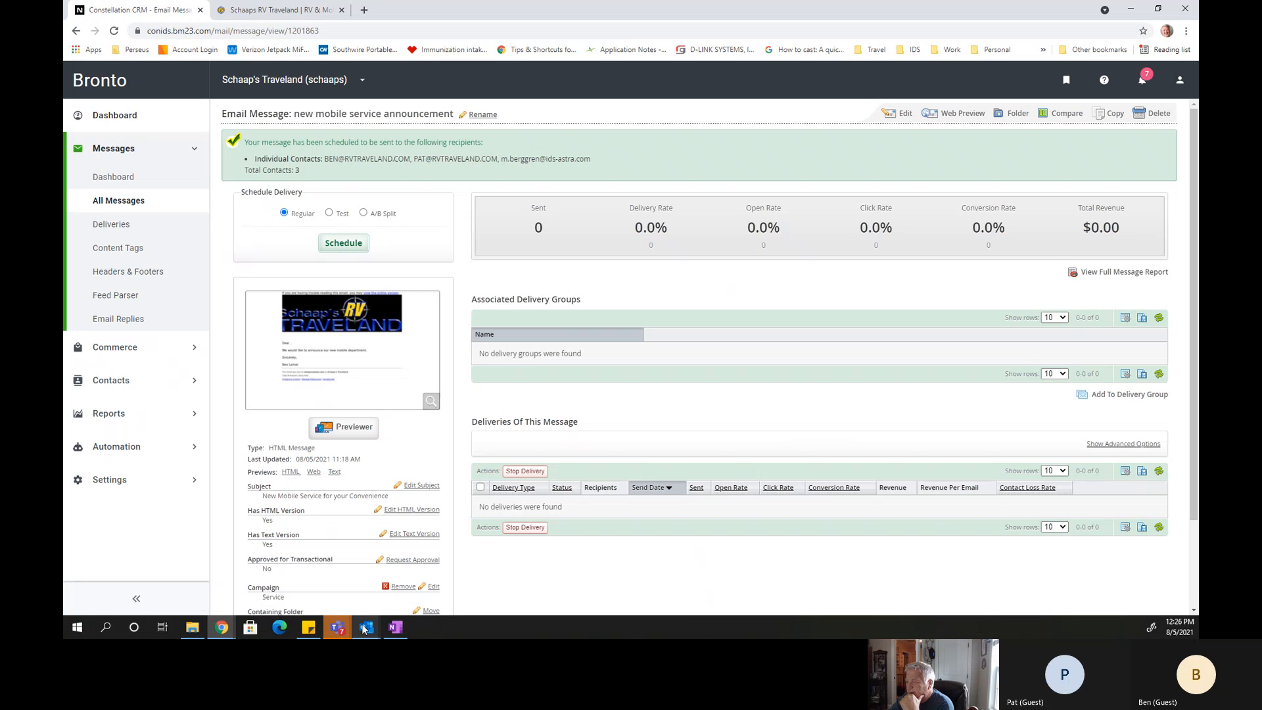
Switch to Outlook, open the received test email "New Mobile Service for your Convenience" from the Inbox and download its pictures.
mouse_move(368, 631)
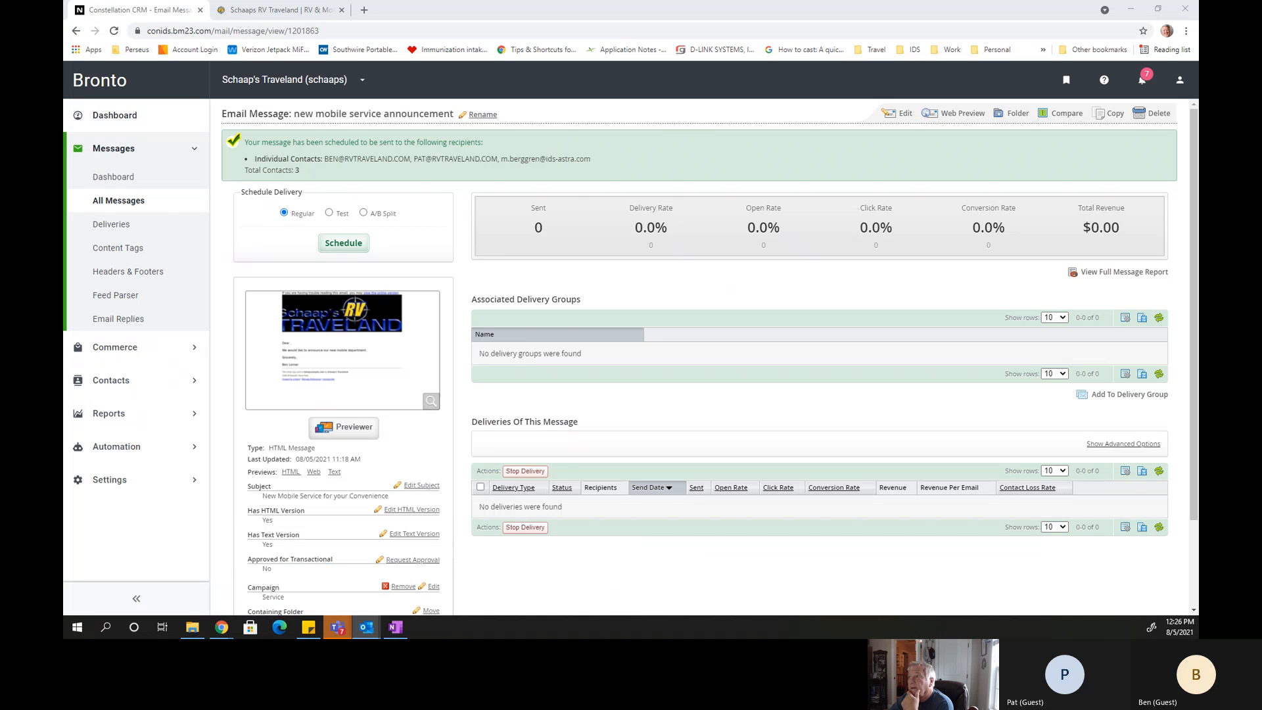
drag(416, 136, 416, 146)
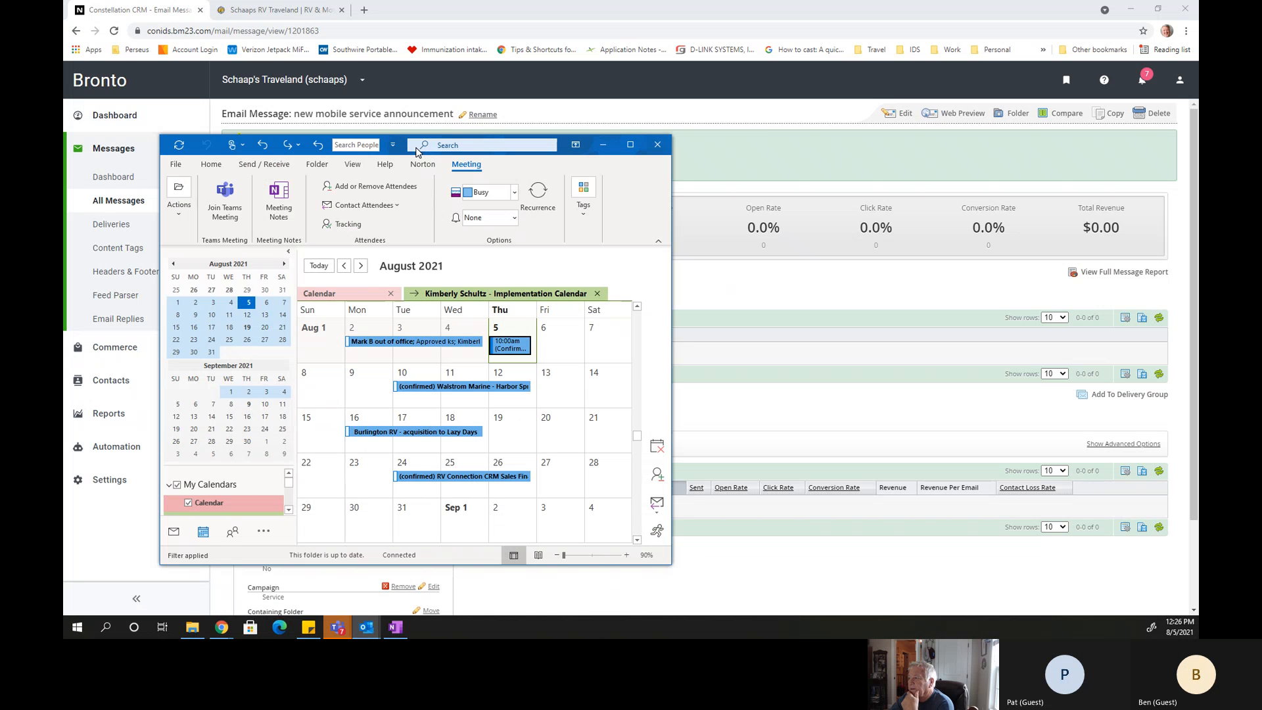
click(634, 147)
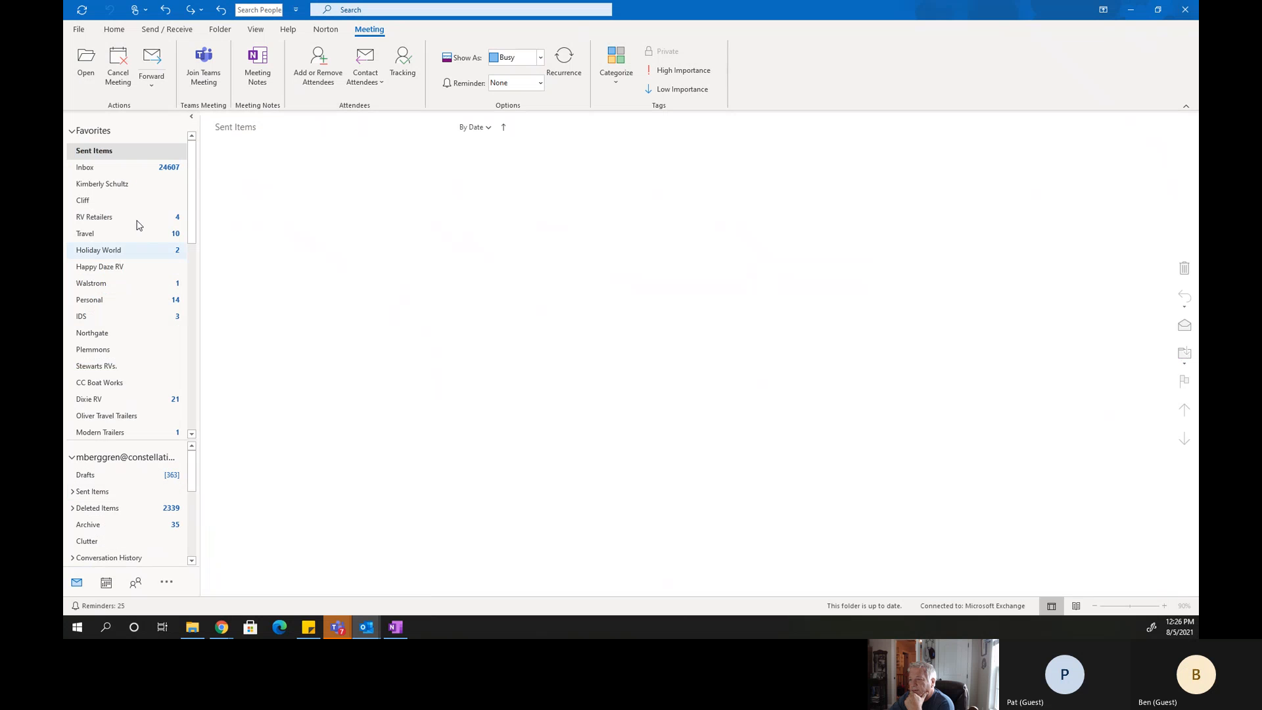
click(112, 174)
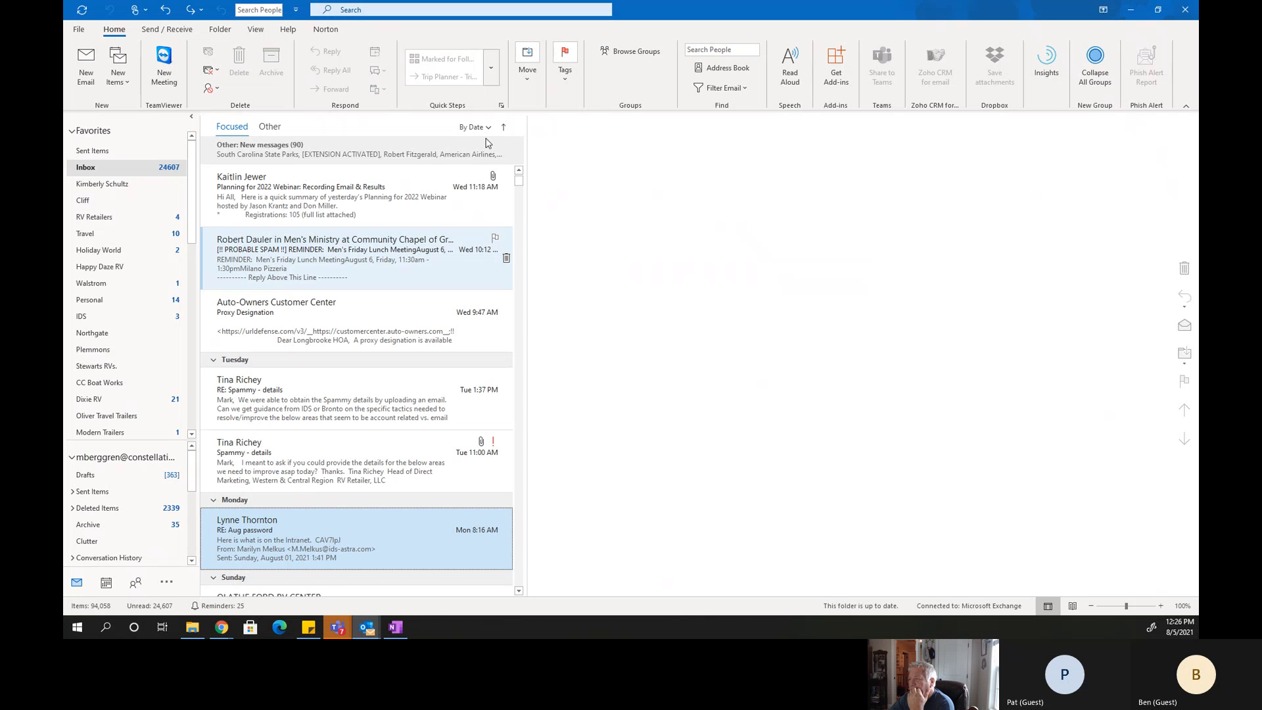
drag(519, 181, 519, 169)
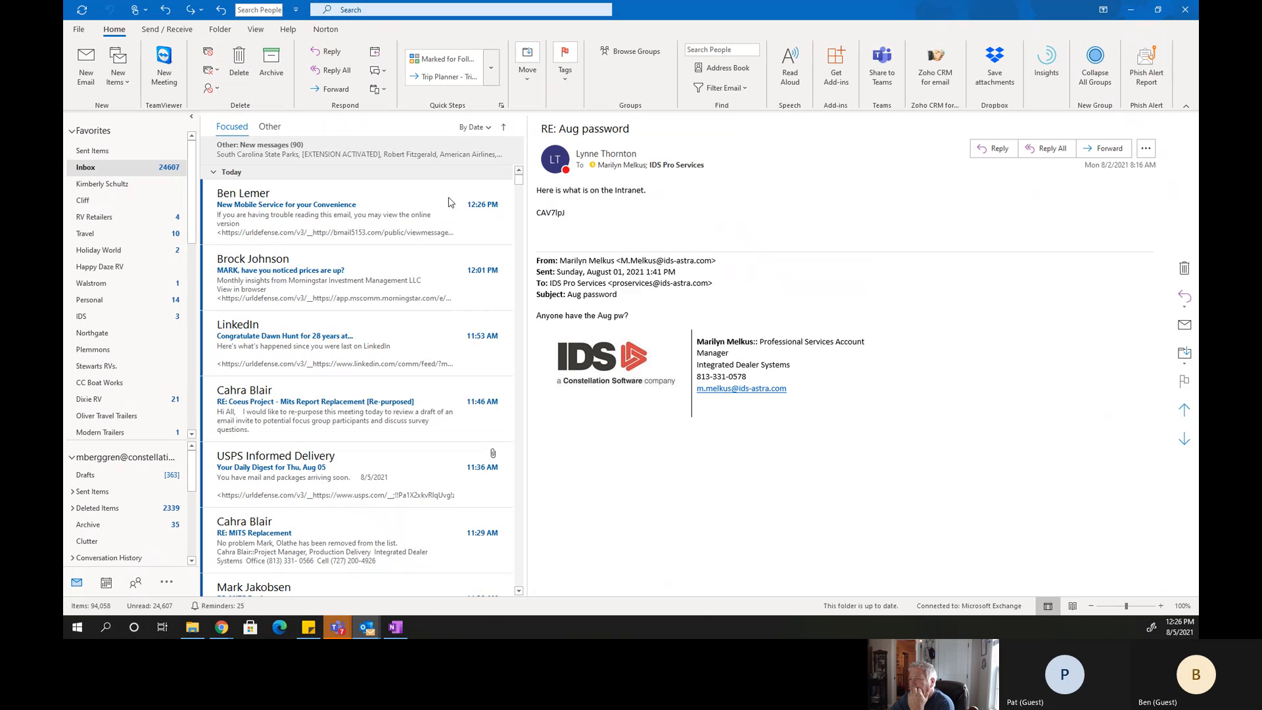
click(289, 225)
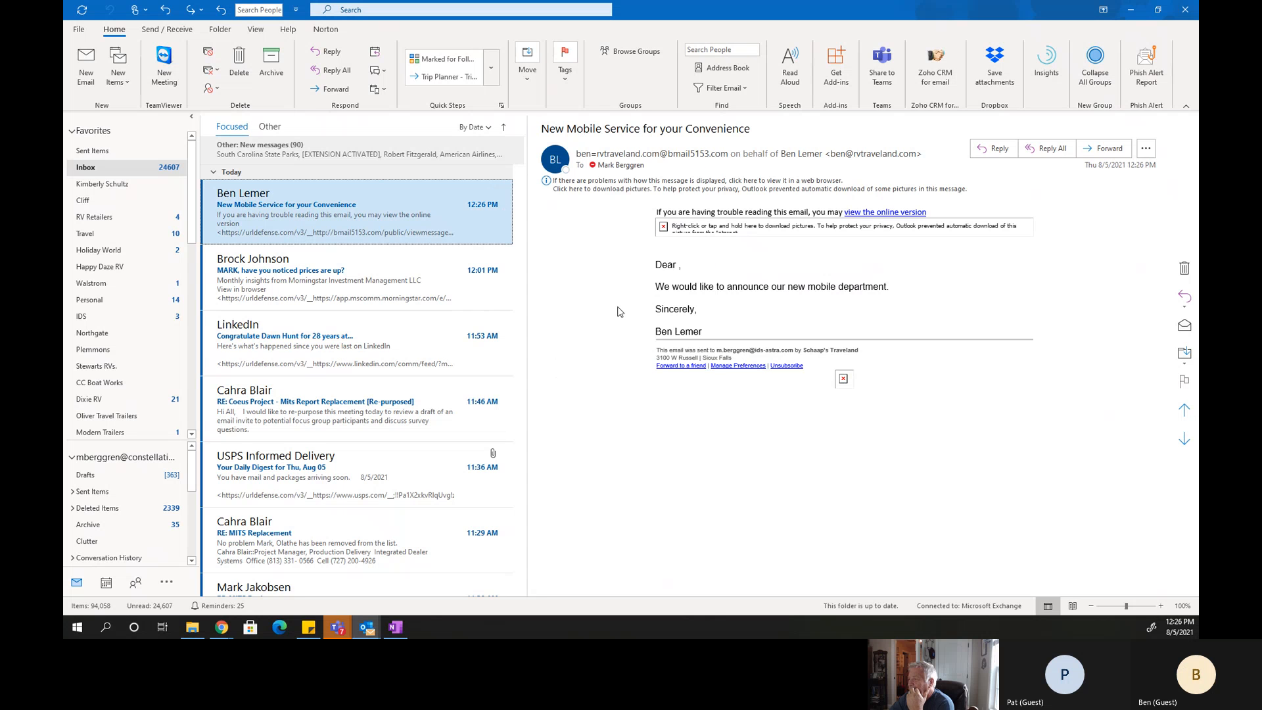
click(604, 191)
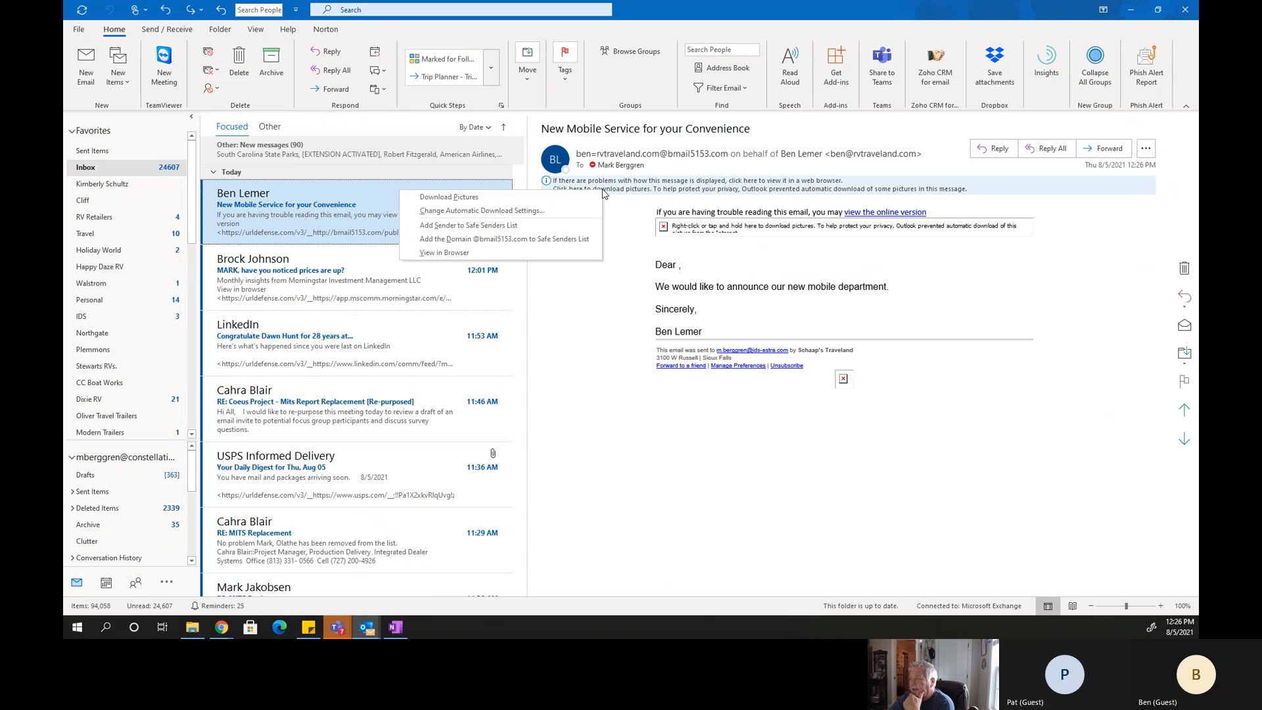
click(502, 197)
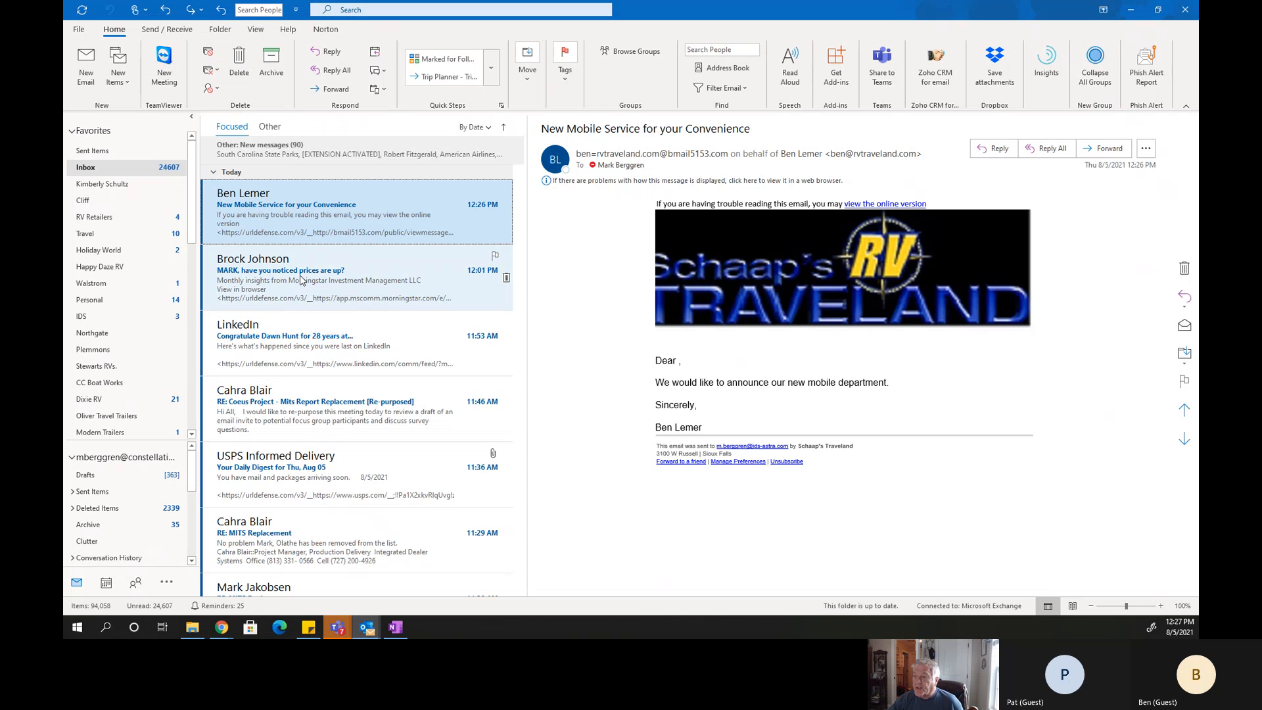
Show the actions available for the received test email, including the Junk option, without applying any.
right_click(245, 213)
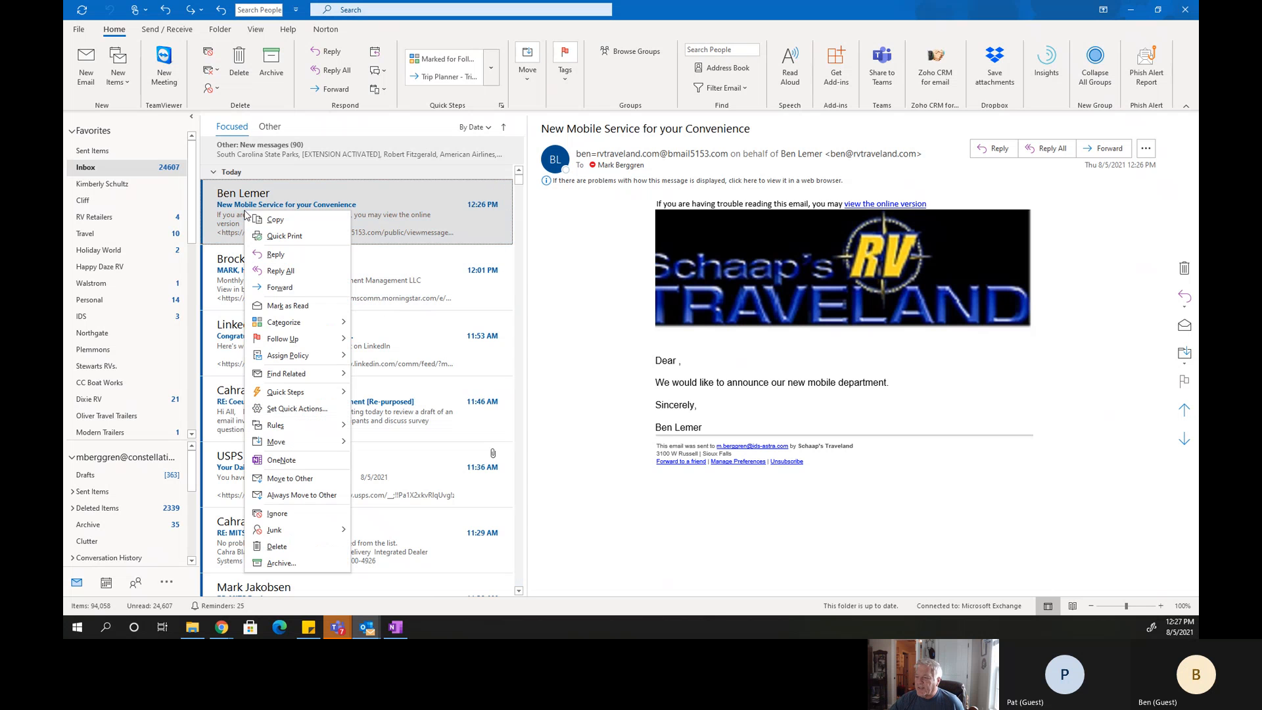
mouse_move(293, 418)
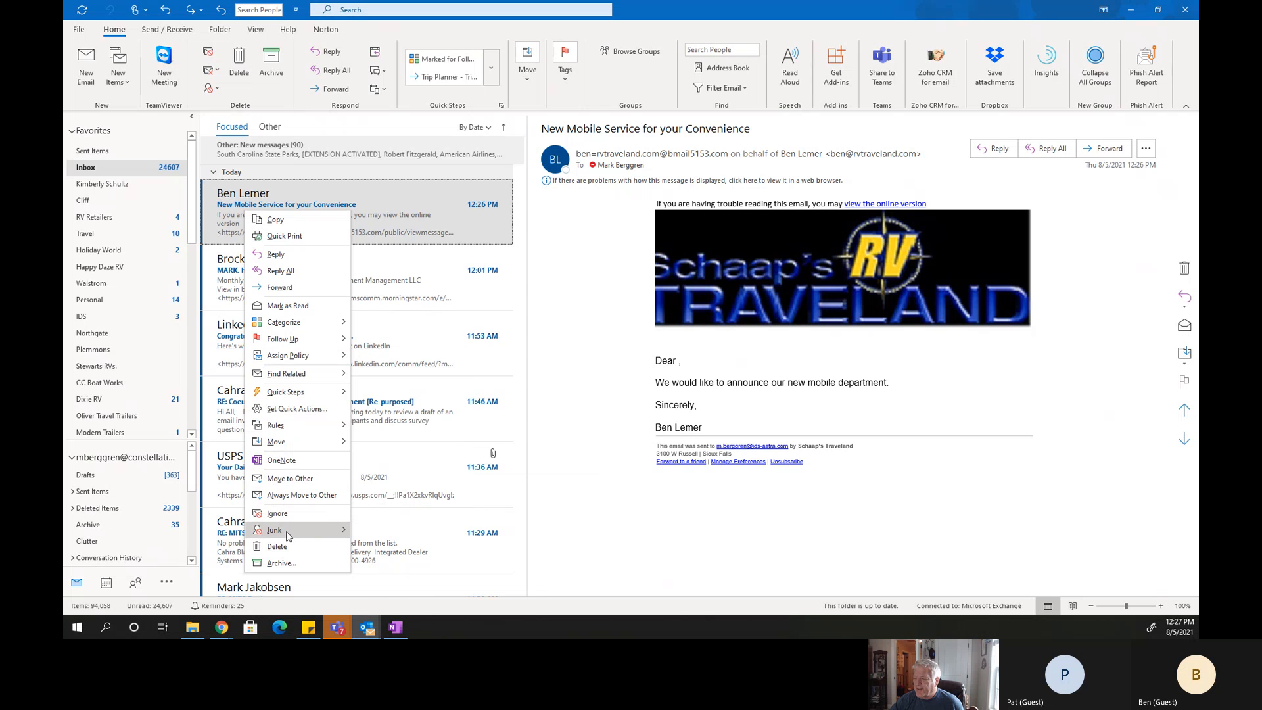
mouse_move(283, 530)
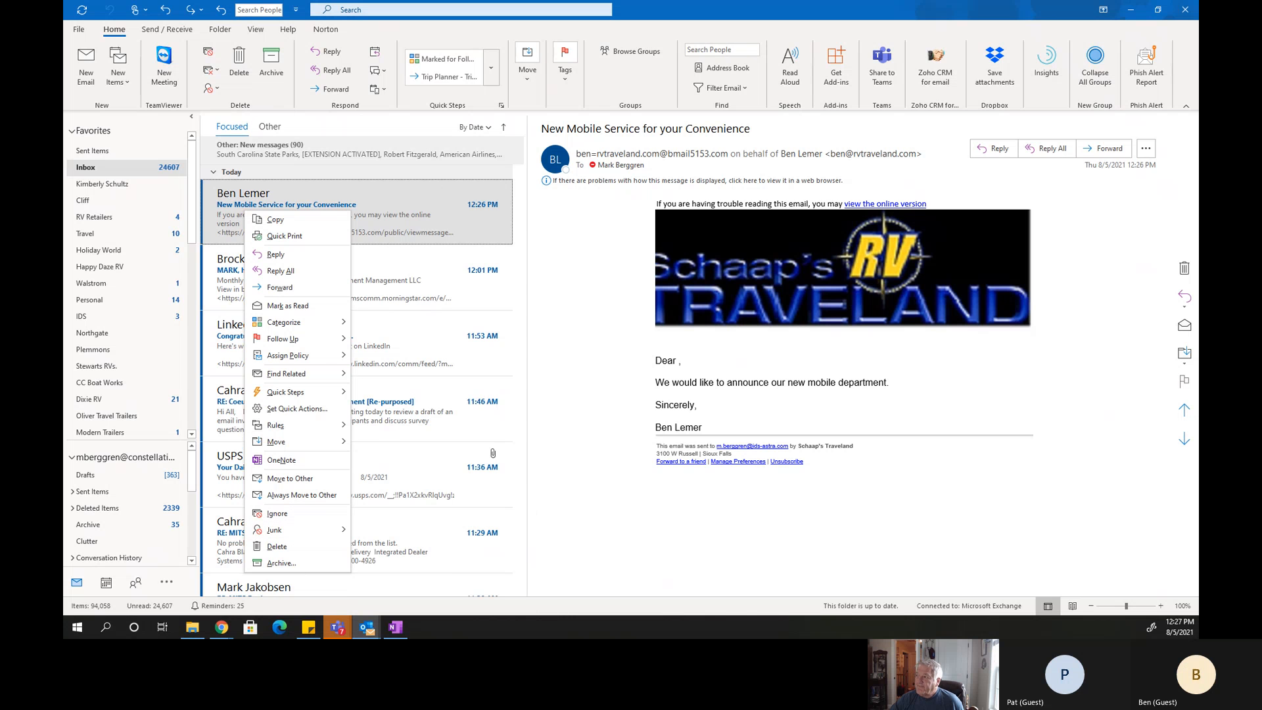
click(698, 15)
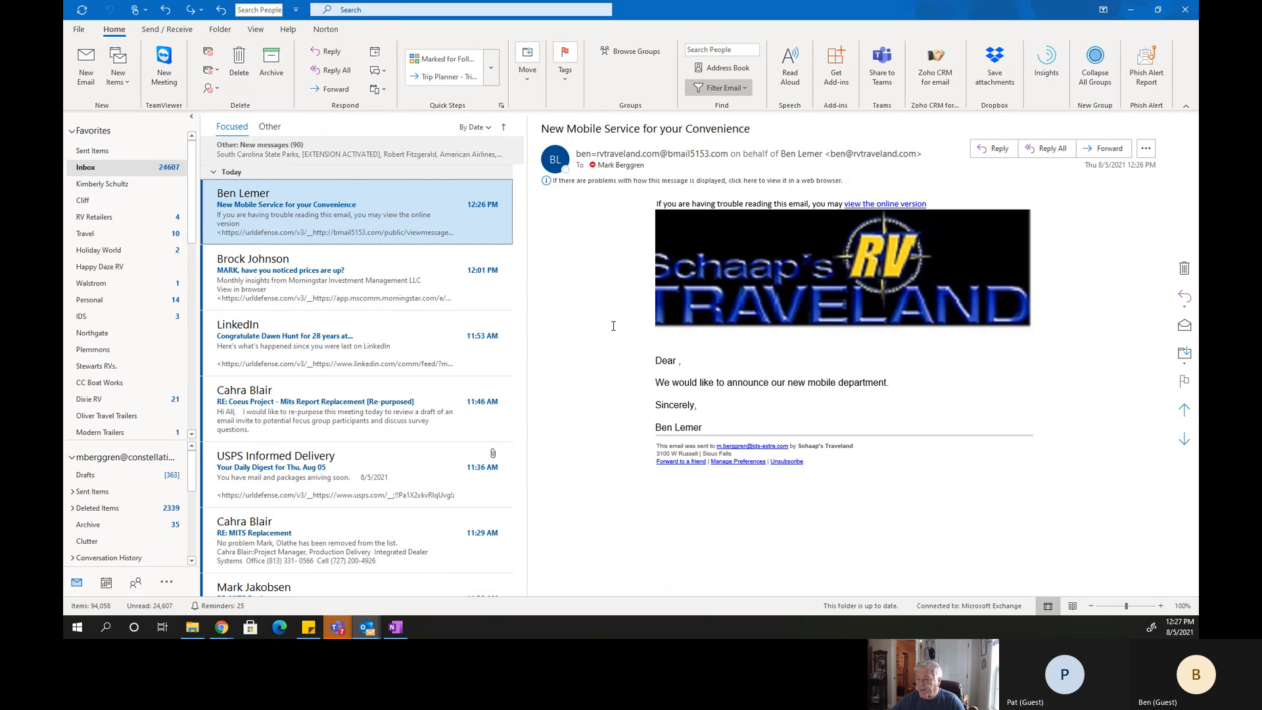
Create a calendar appointment on Thursday 9/2/2021 with the title "Schaap's Travel Land".
click(104, 584)
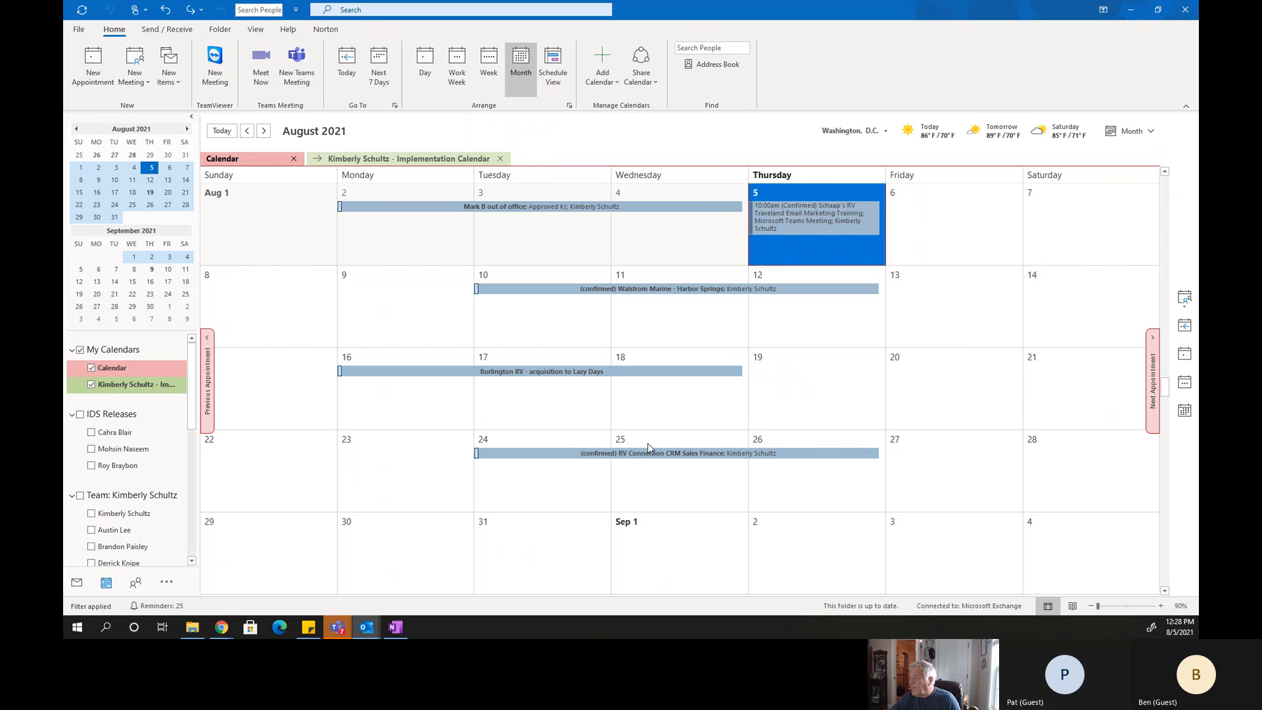
mouse_move(651, 453)
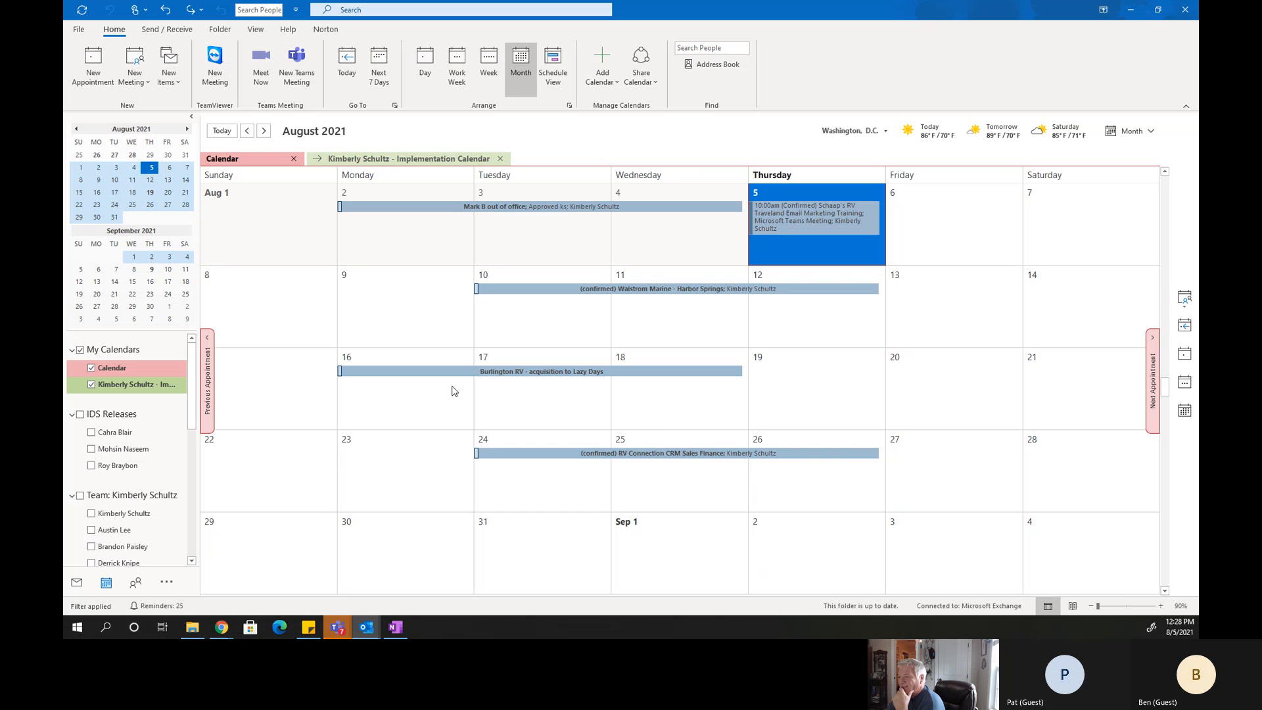
right_click(779, 533)
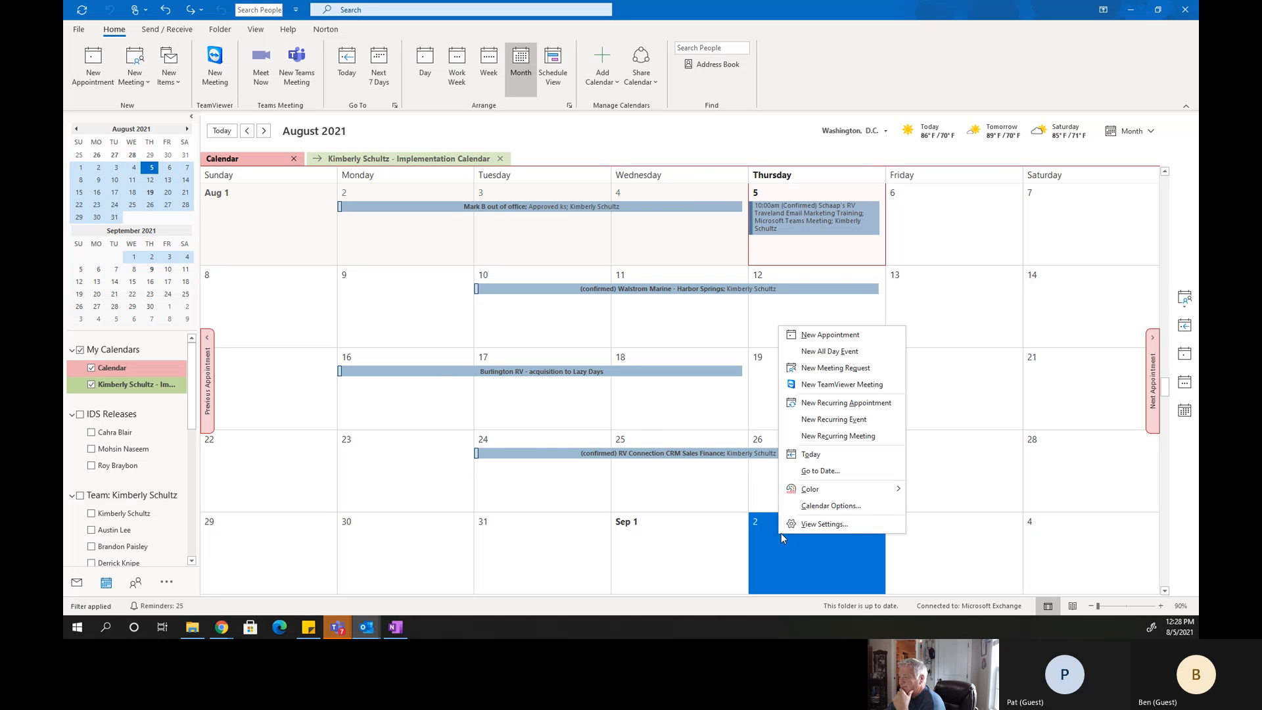
click(830, 335)
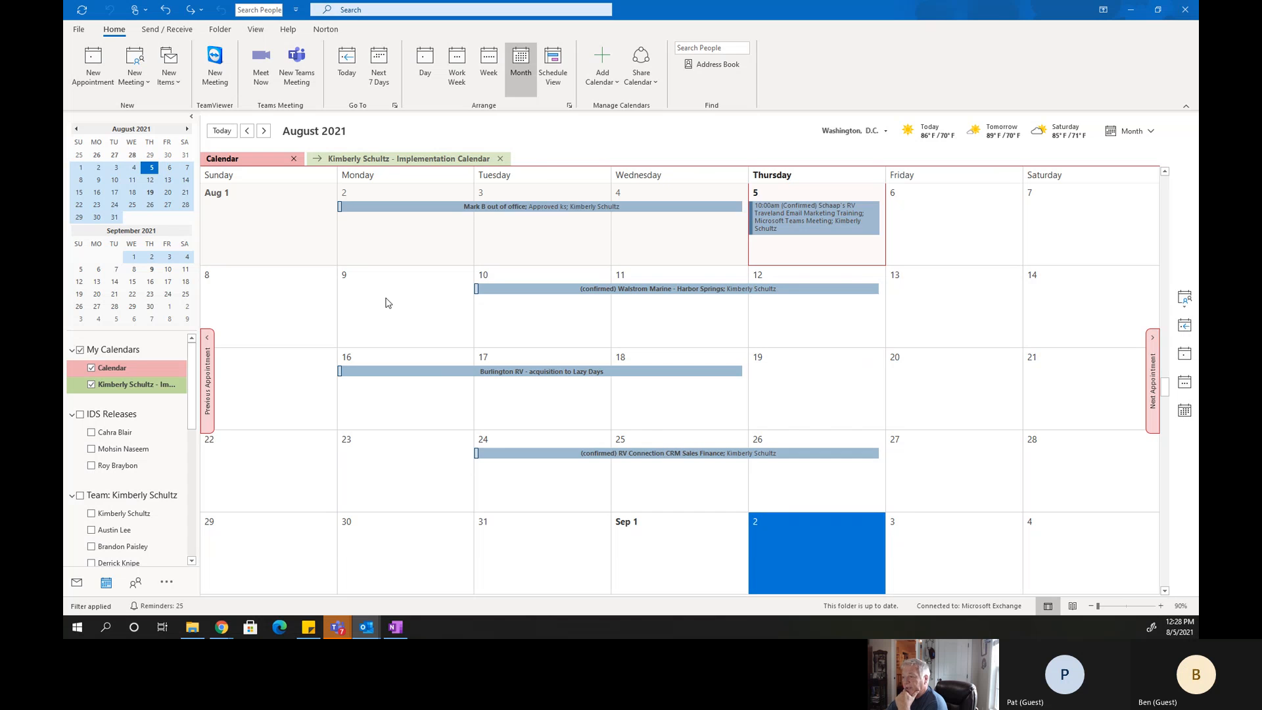
text(Ws)
key(BackSpace)
key(BackSpace)
text(Schaap's)
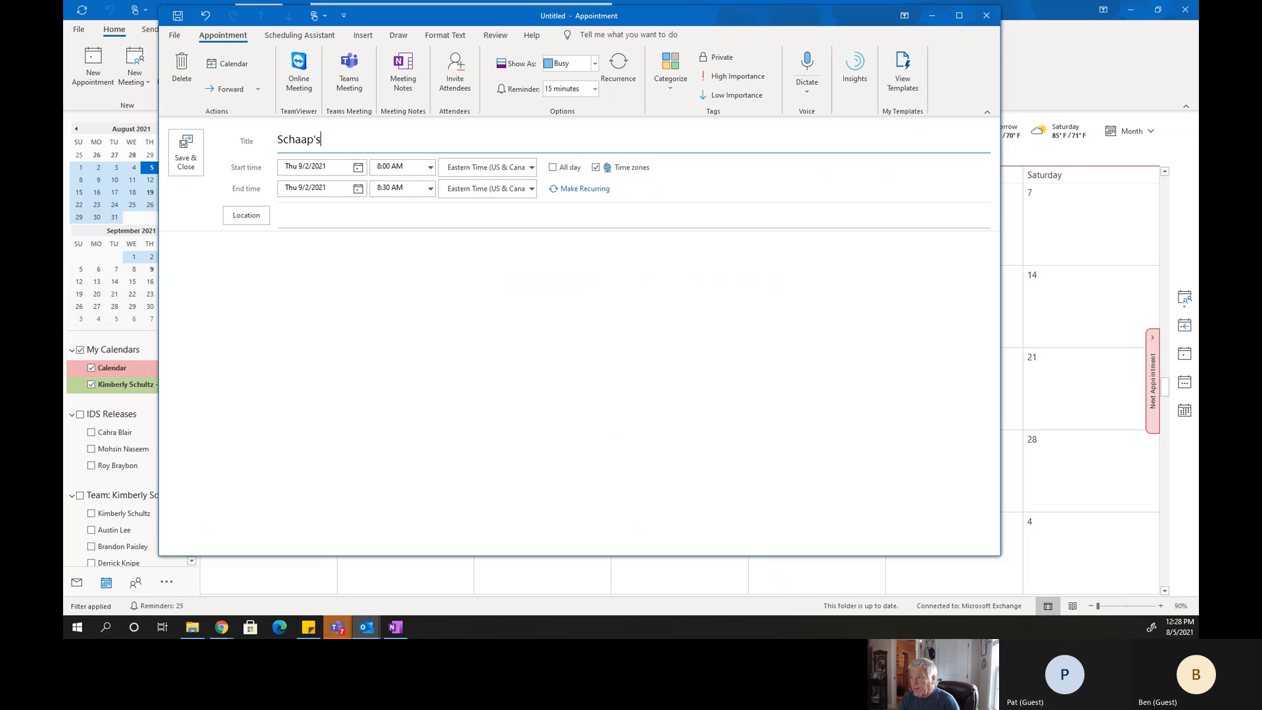
text( Travel Land)
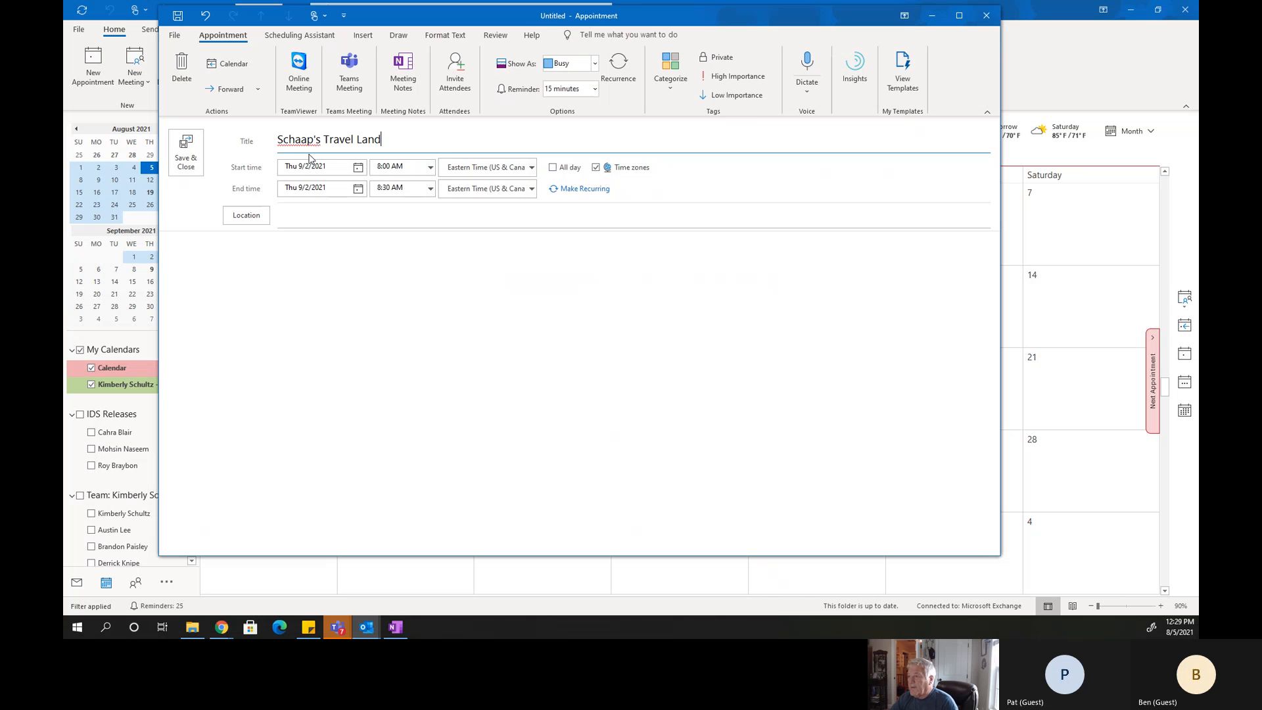
Set the appointment's start time to 10:00 AM and its end time to 12:00 PM.
click(431, 168)
click(398, 217)
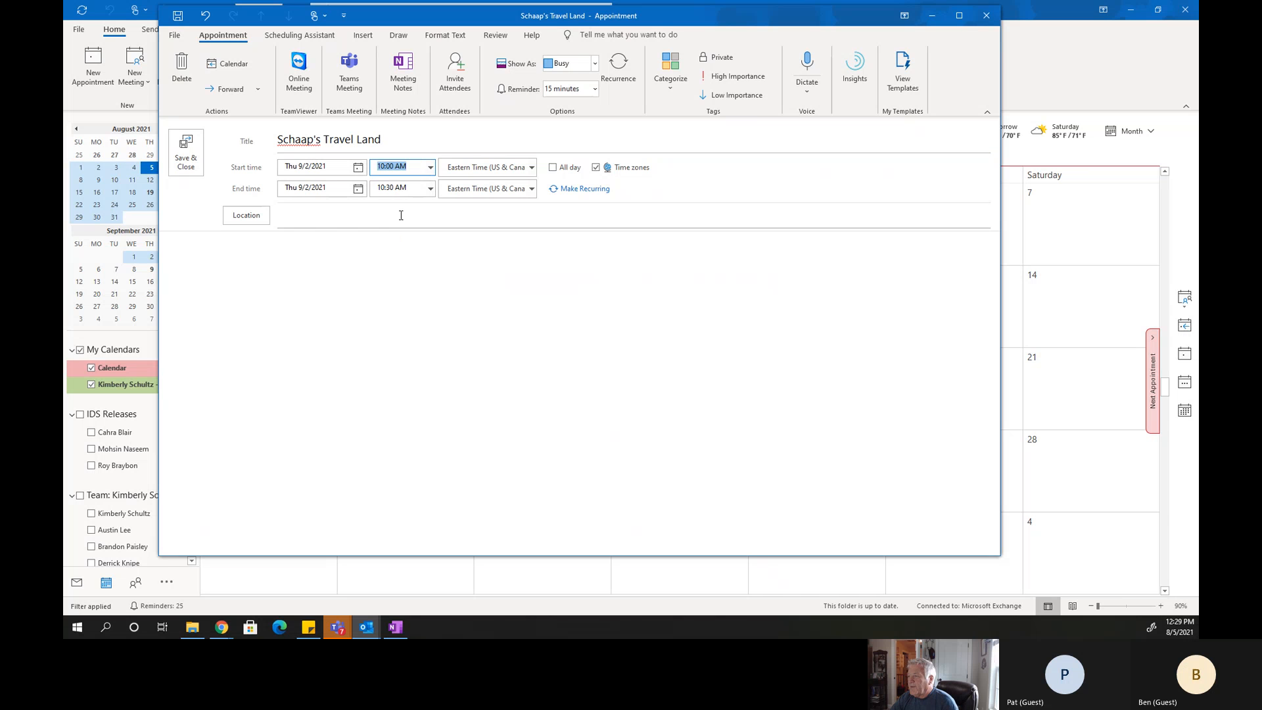
click(430, 190)
click(390, 245)
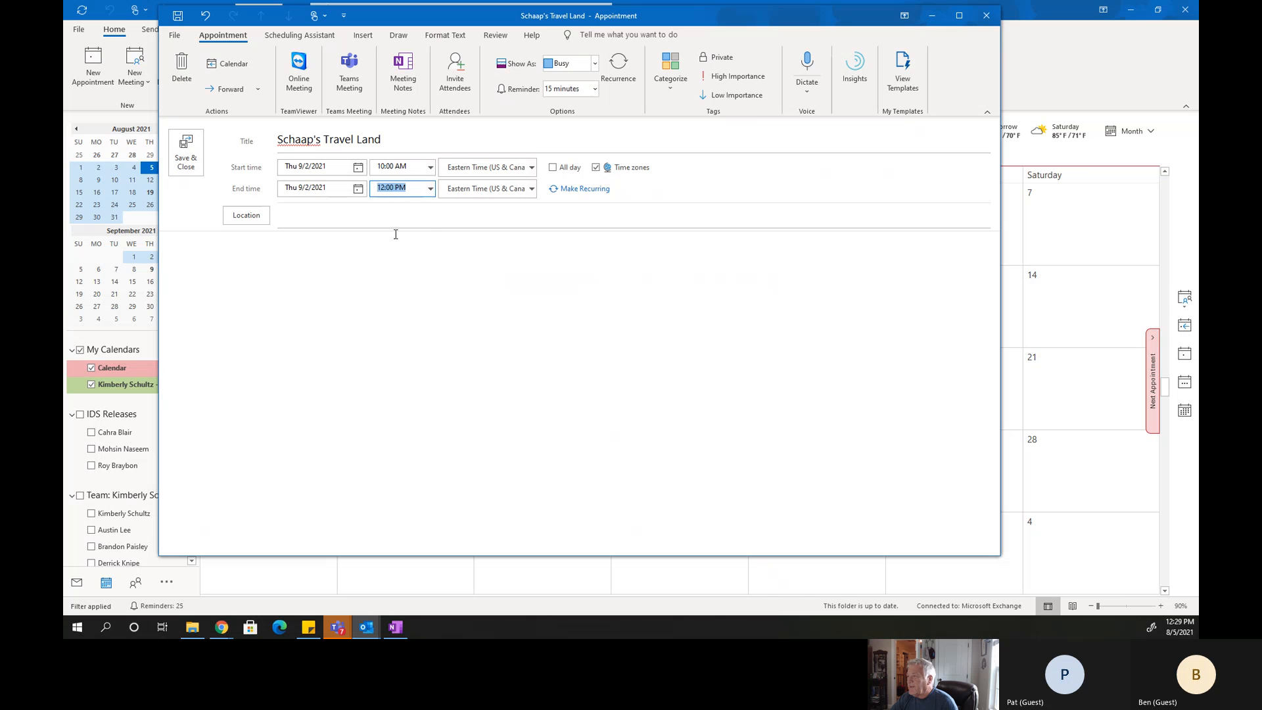
Assign the trainer's own dark blue category to the appointment, enter Teams as the location and save it.
click(683, 99)
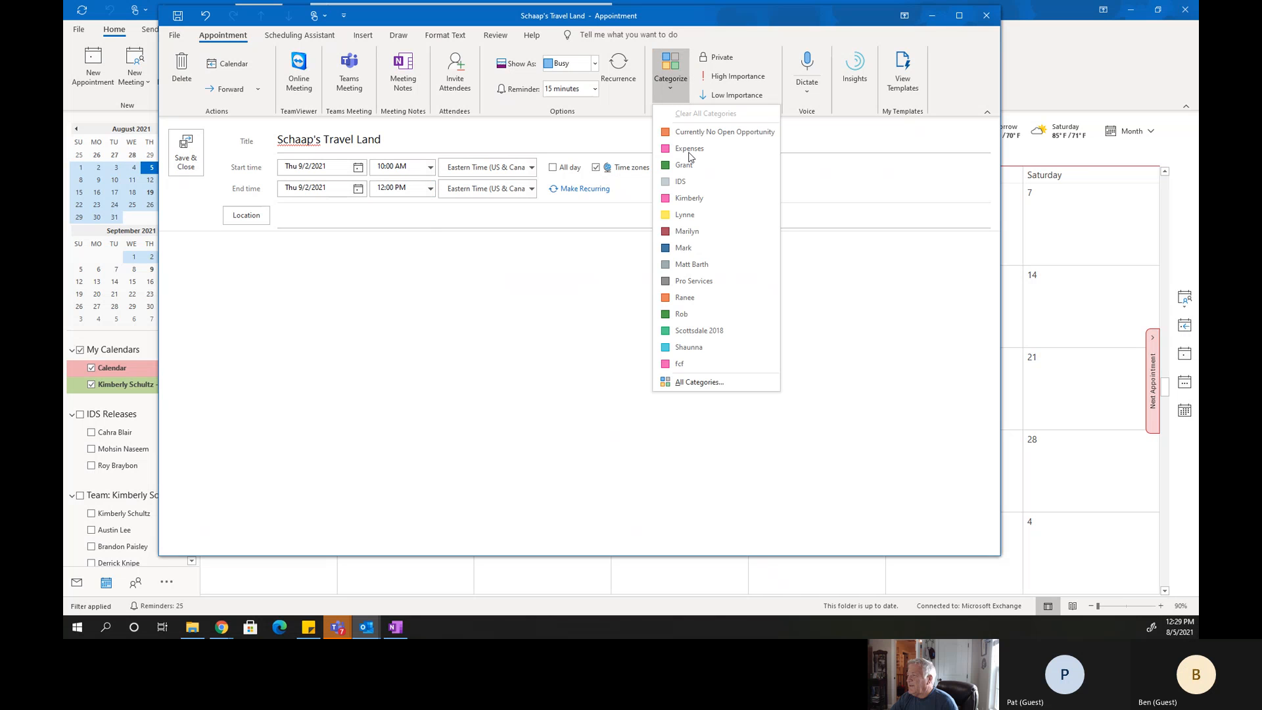
click(687, 253)
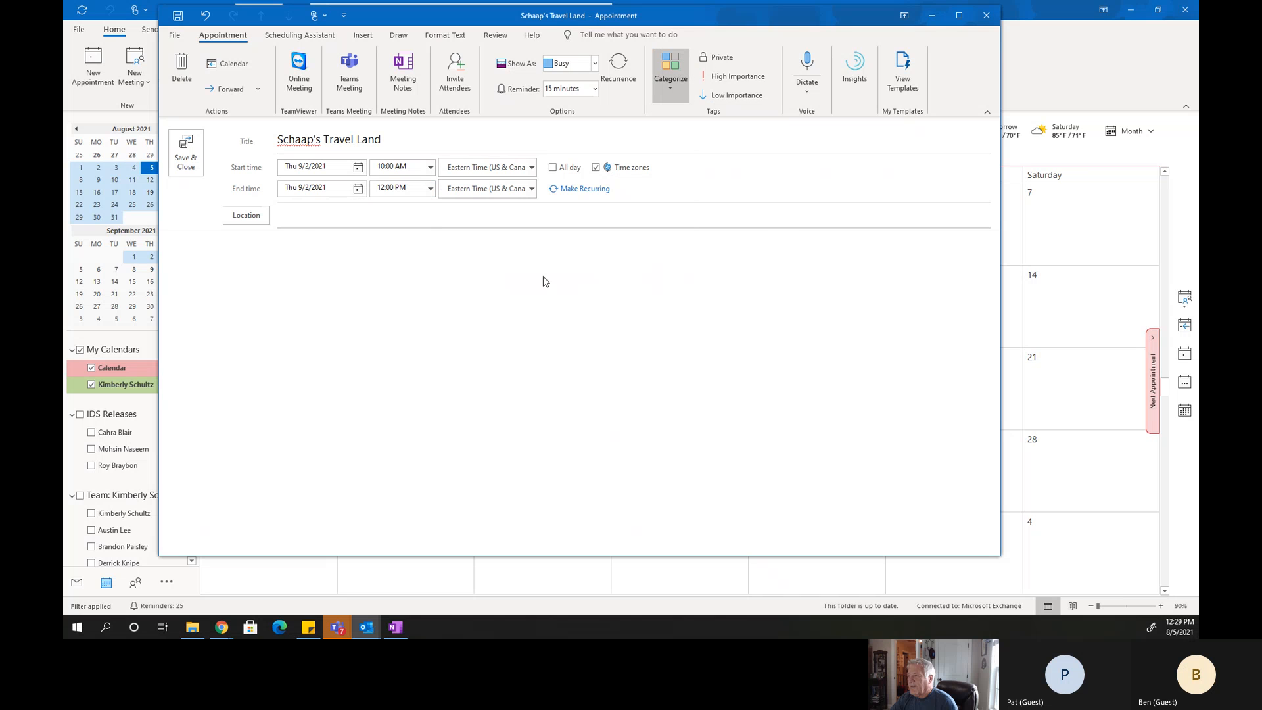
click(302, 231)
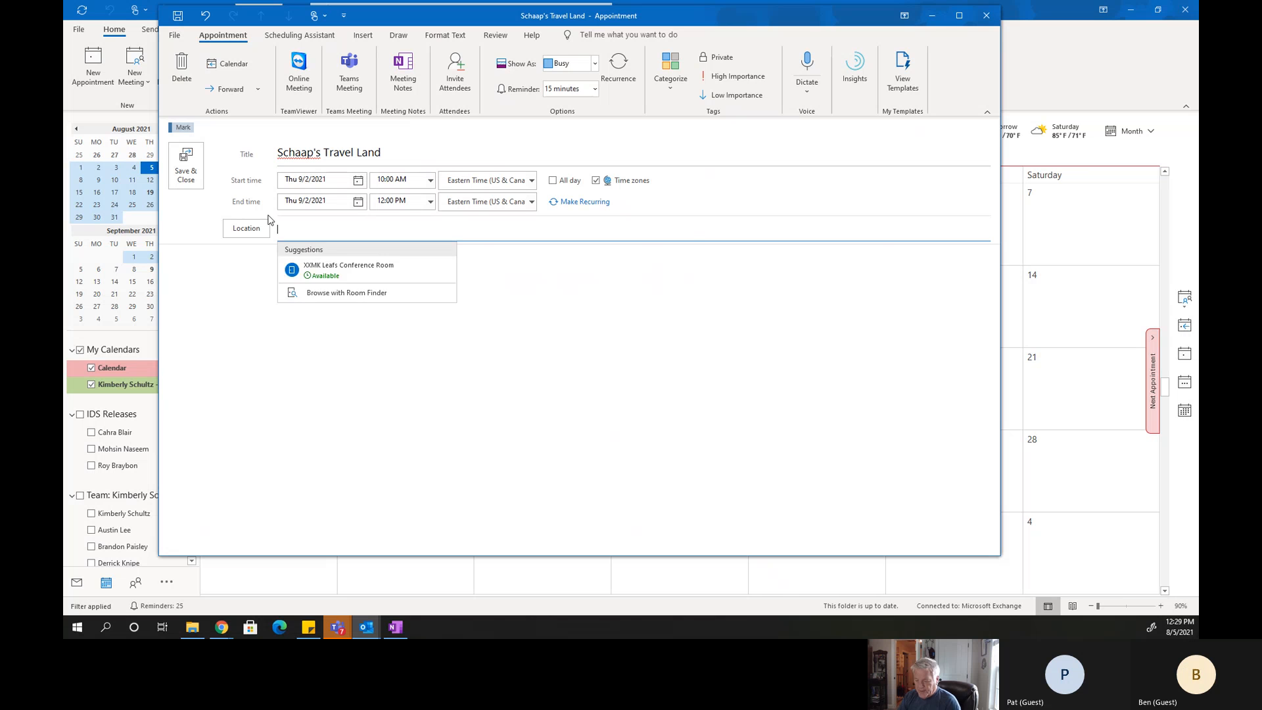
text(Teams)
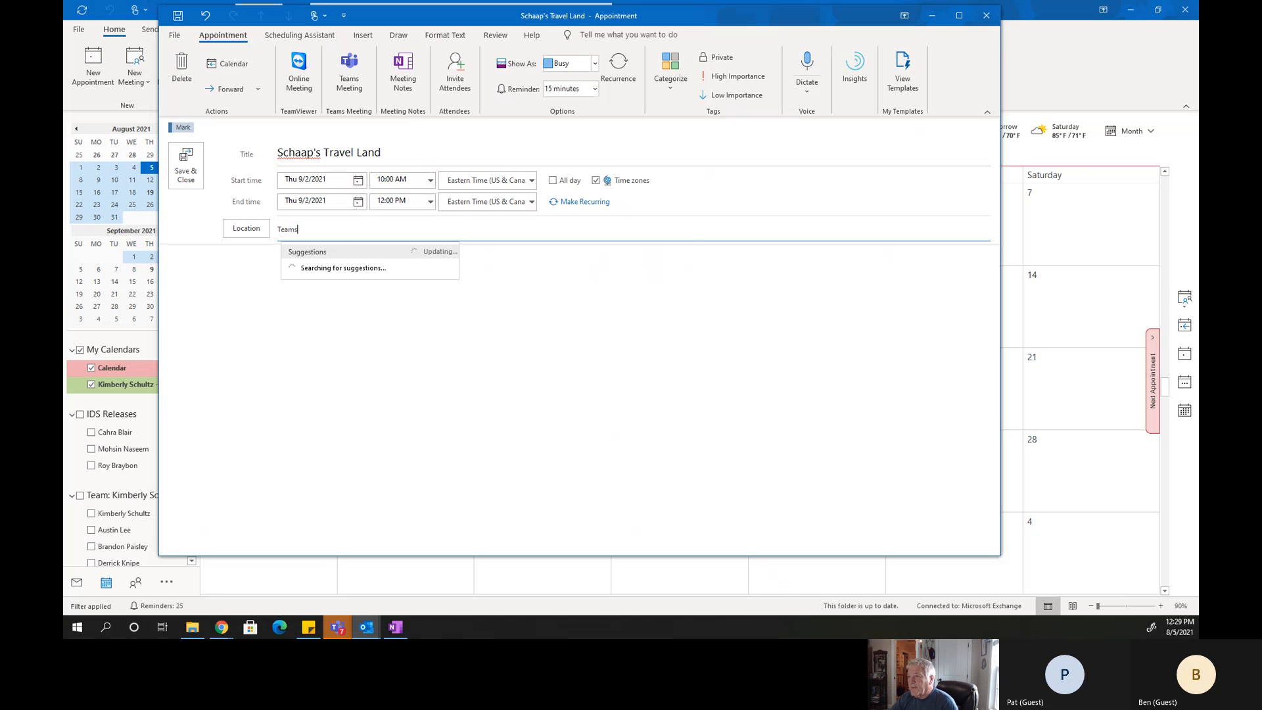
click(184, 179)
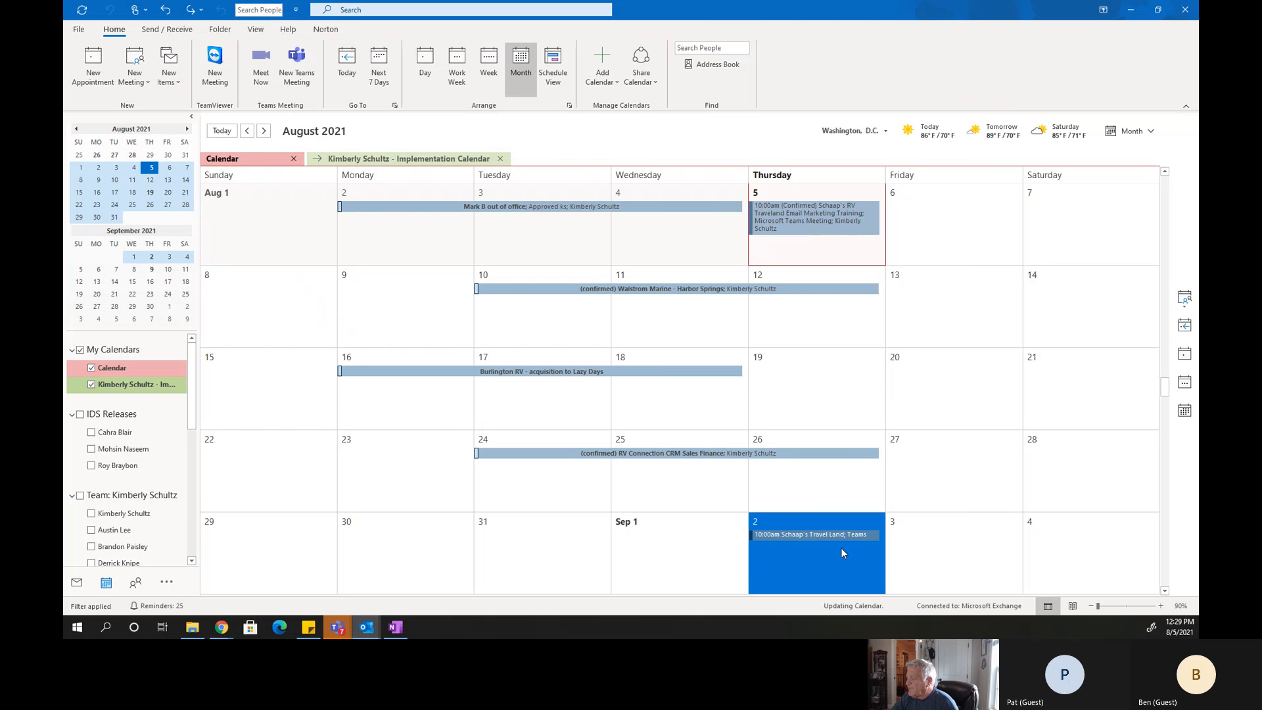
scroll(840, 547, down, 1)
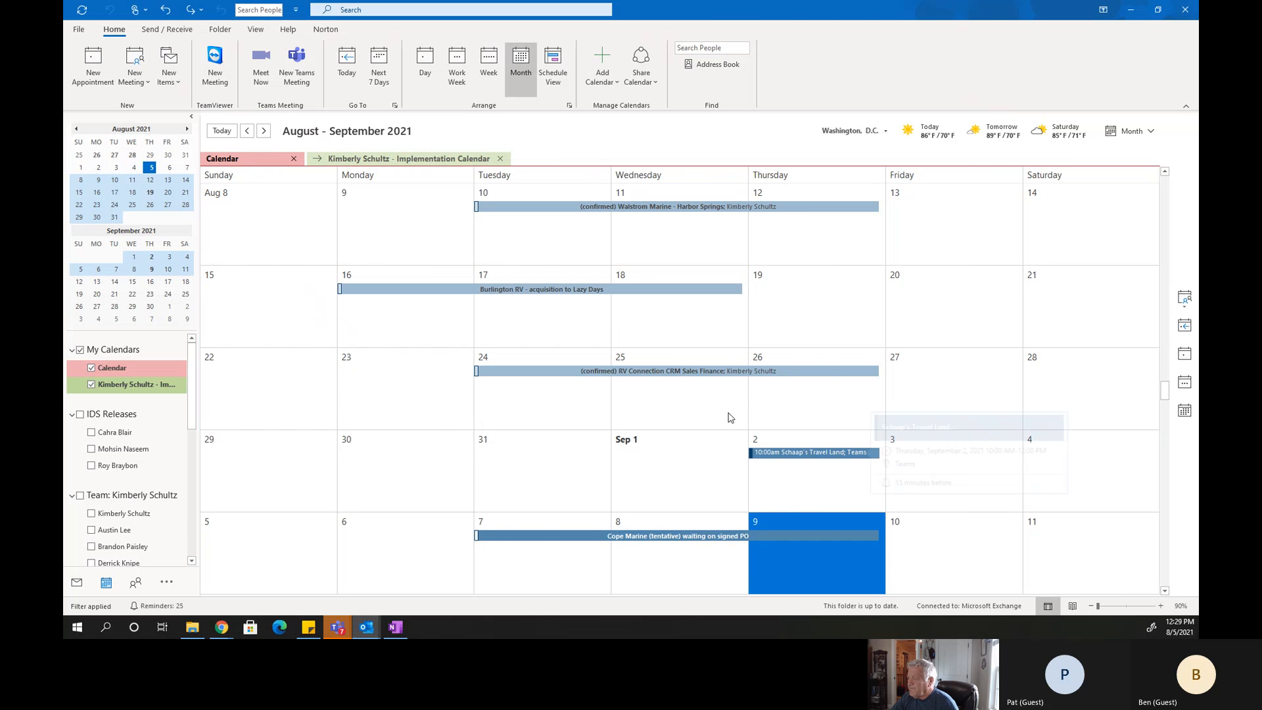